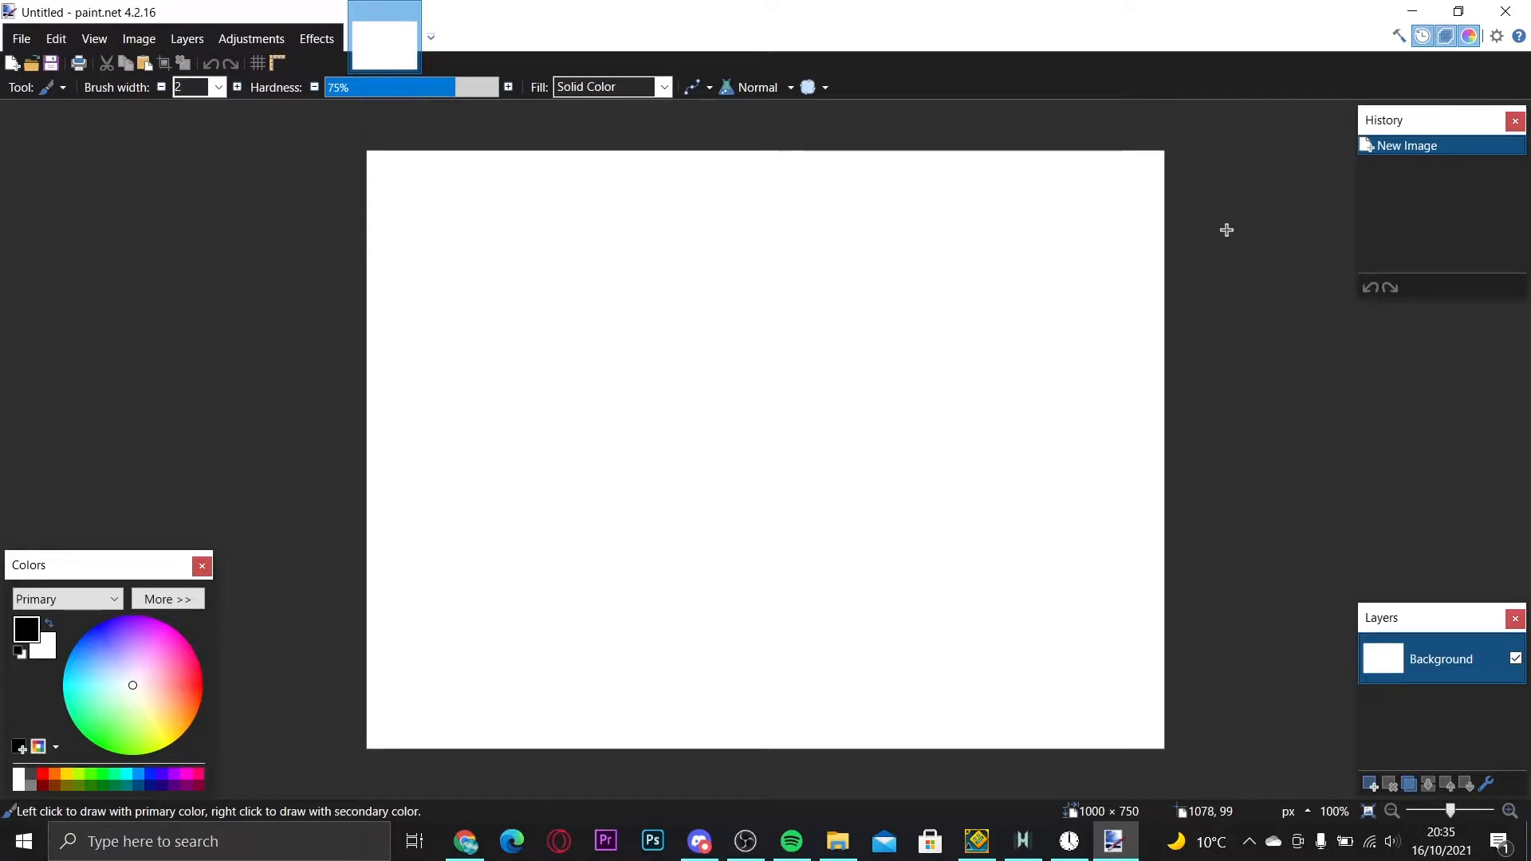
- Switch to the Move Selected Pixels tool
{"action": "left_click", "coordinate": [322, 46]}
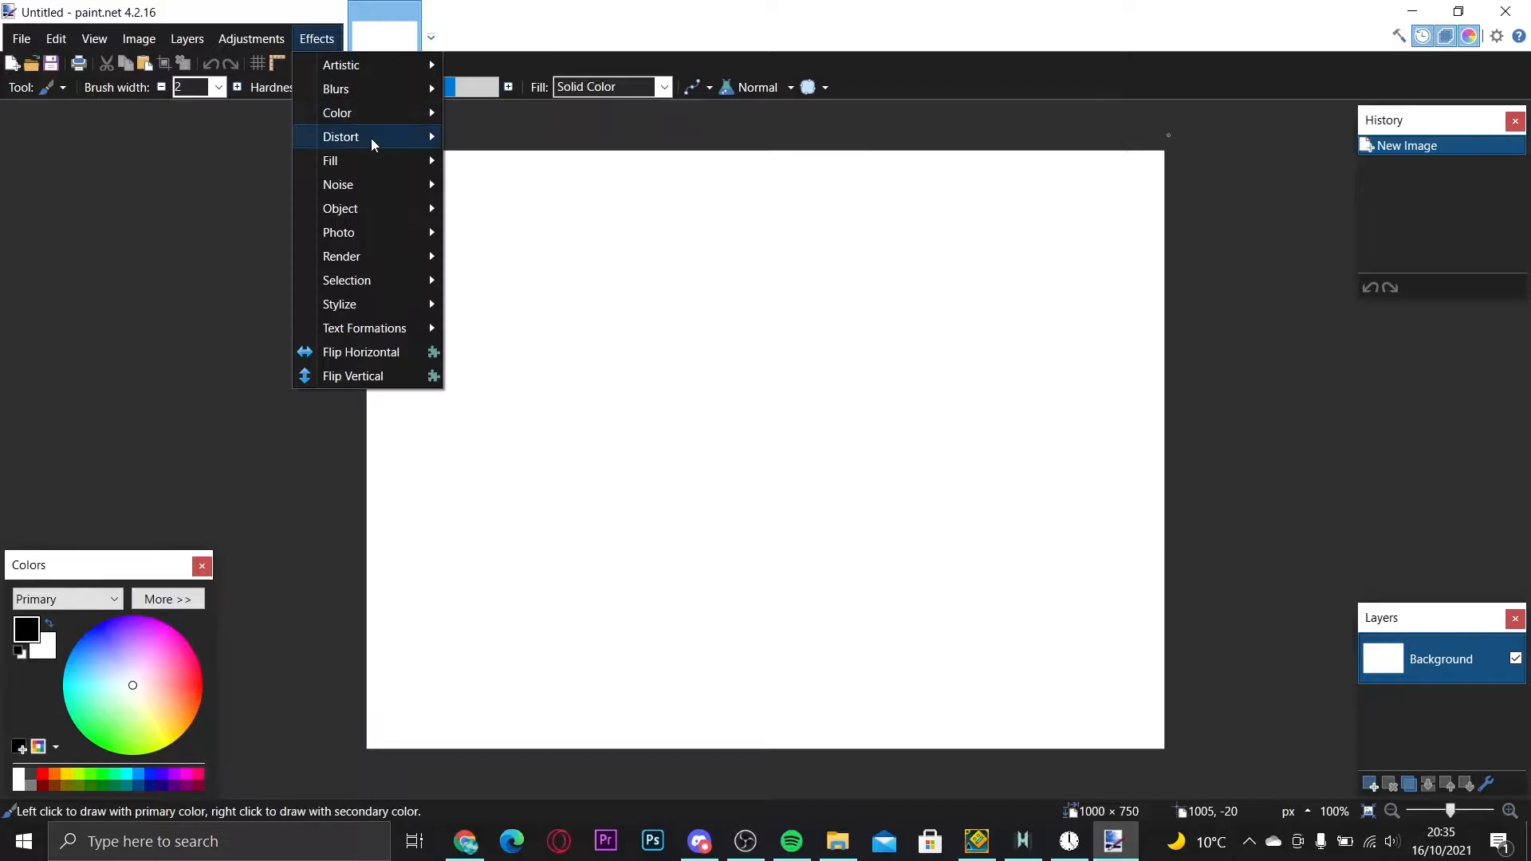
{"action": "mouse_move", "coordinate": [388, 193]}
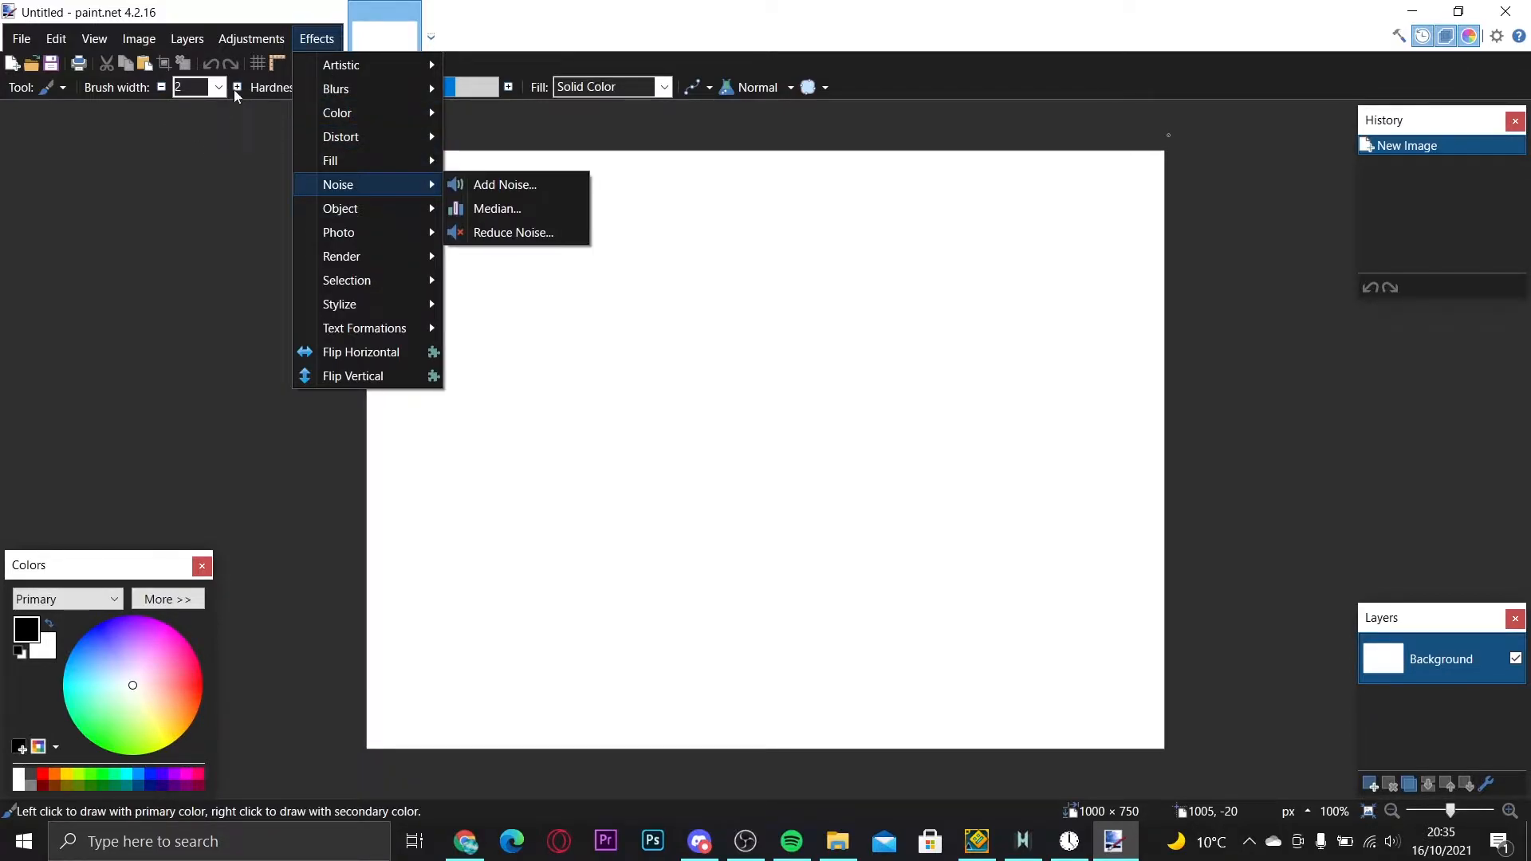
{"action": "mouse_move", "coordinate": [251, 38]}
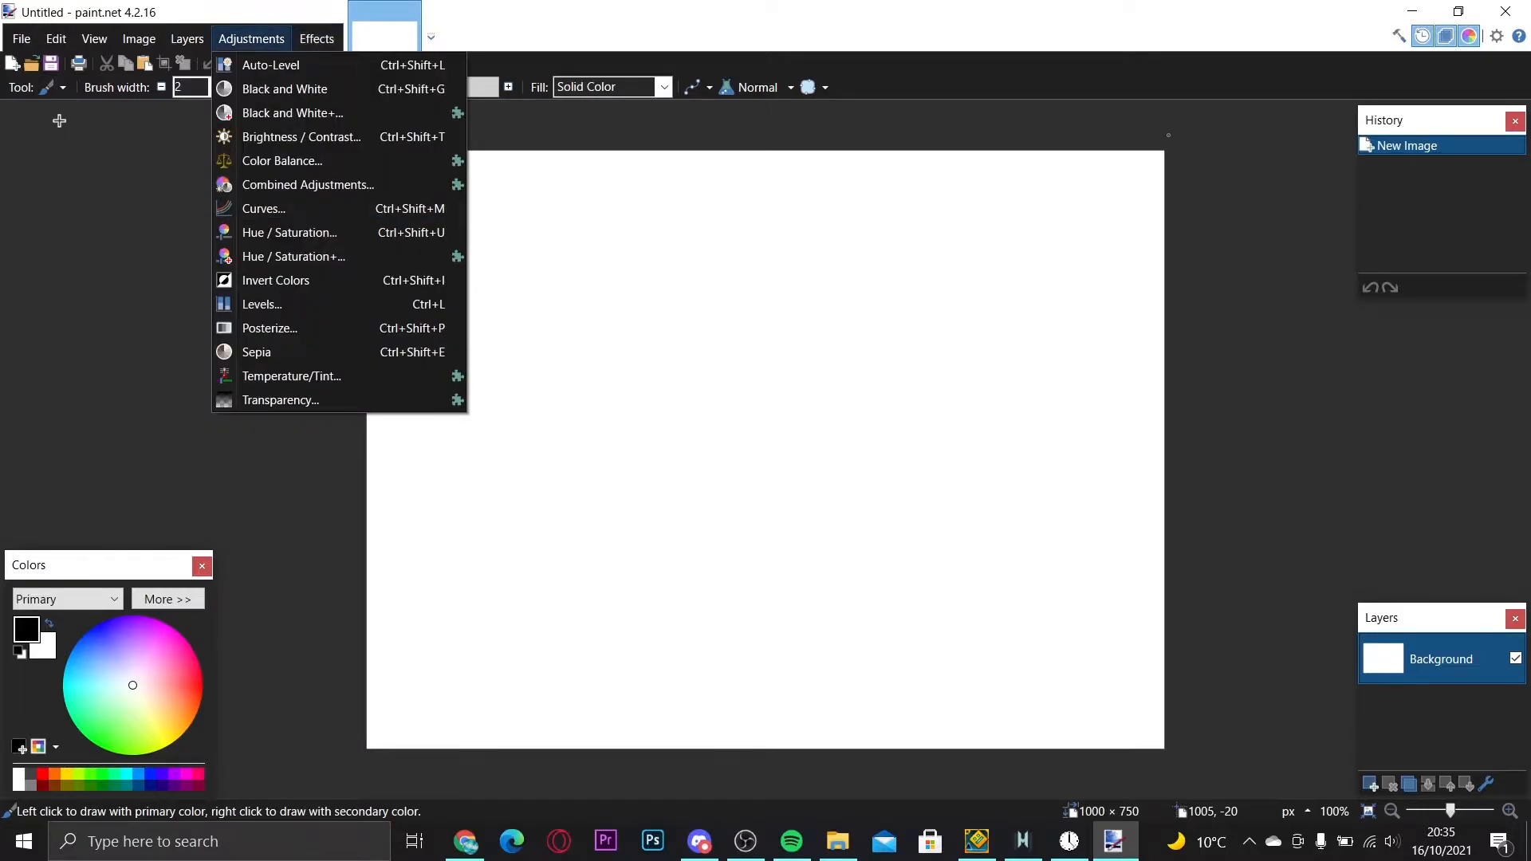
{"action": "left_click", "coordinate": [36, 91]}
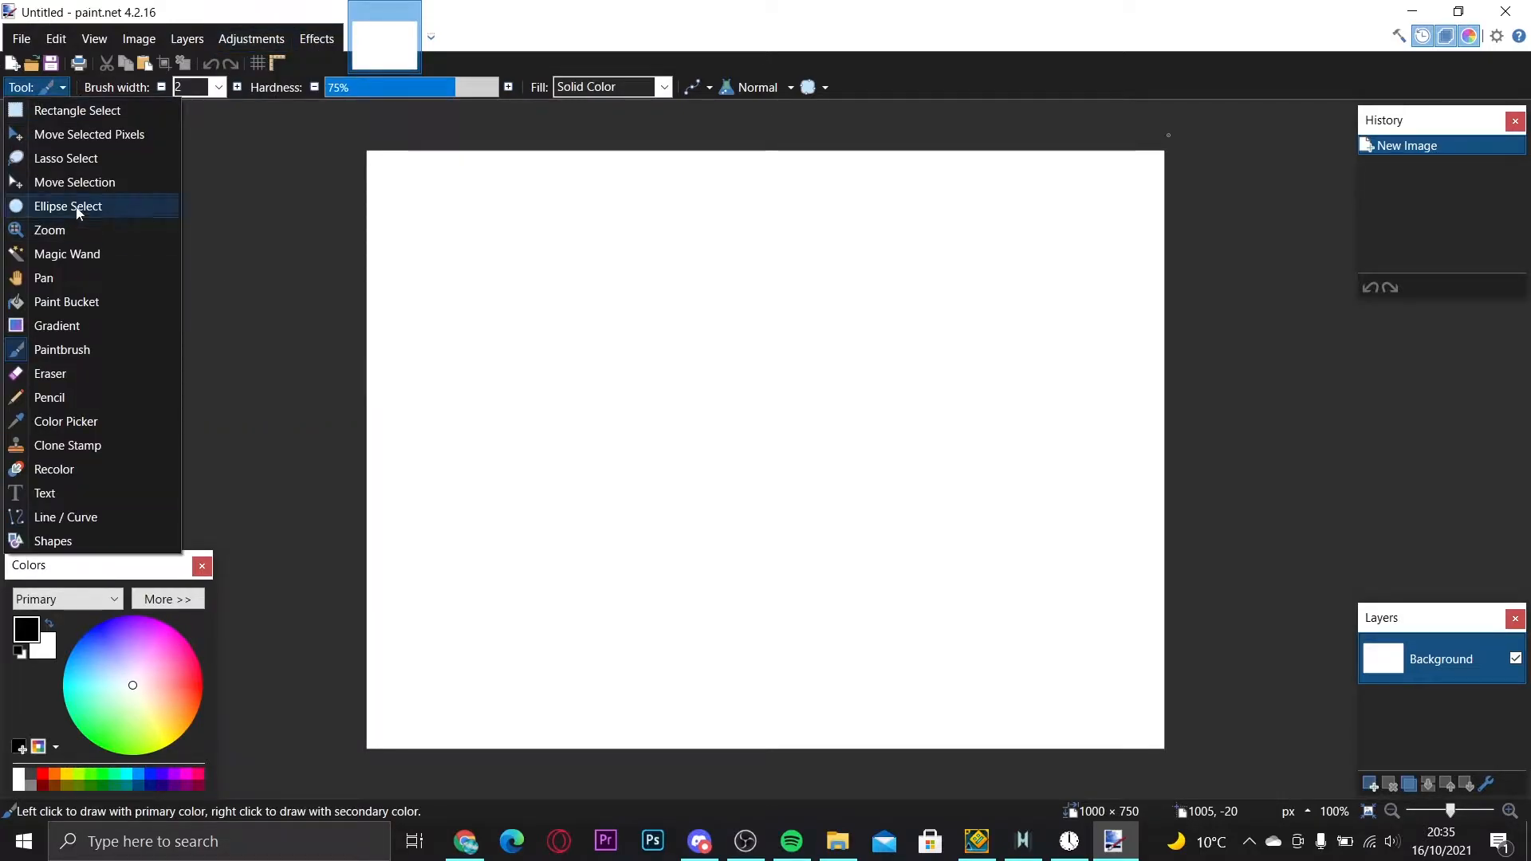
{"action": "left_click", "coordinate": [118, 134]}
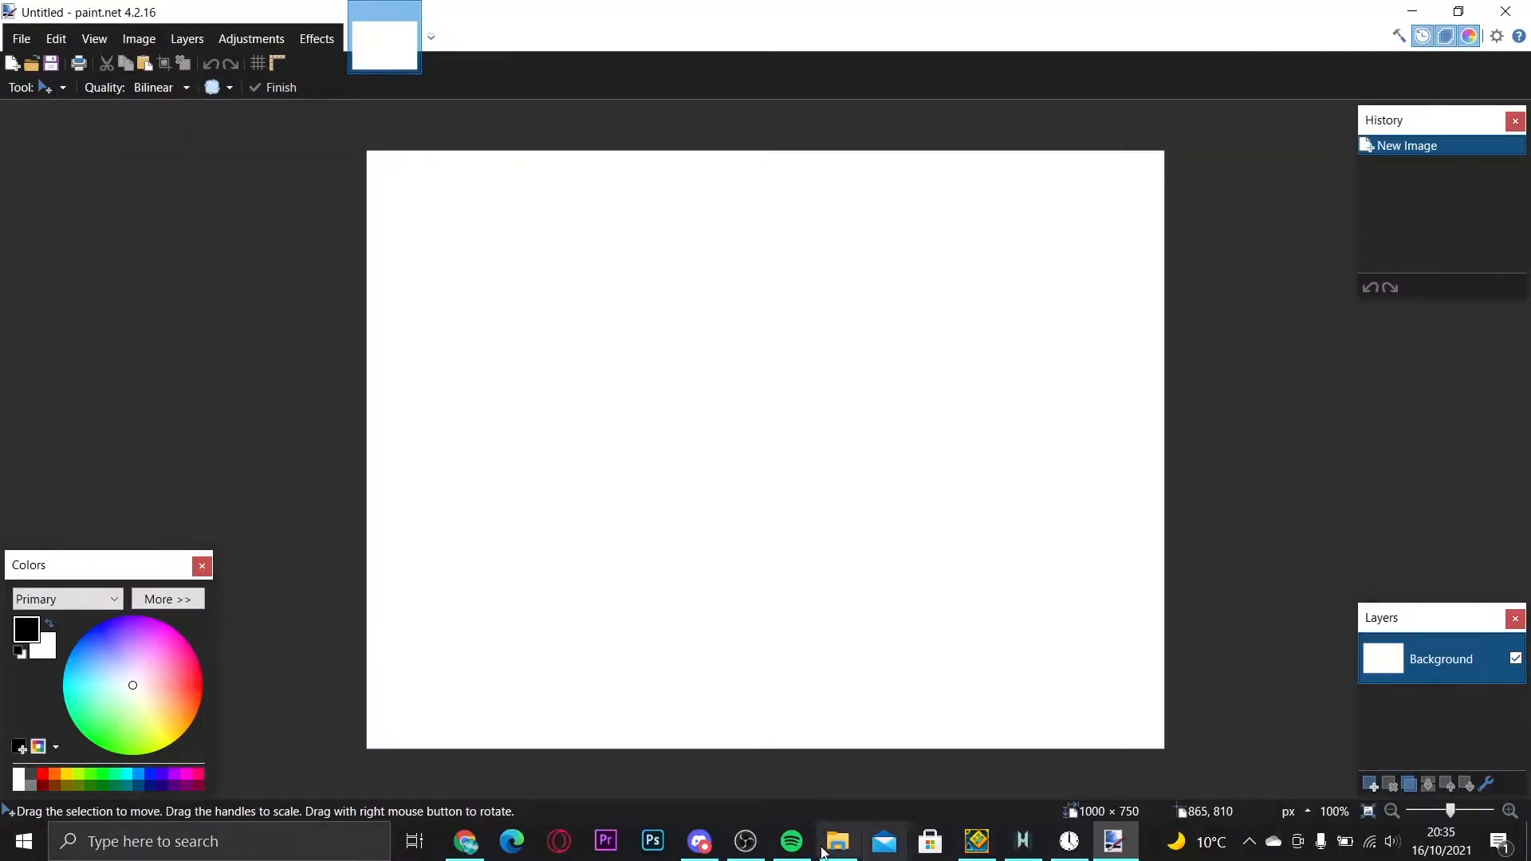
- Open the Eternal Moment Screenshot from the Level Screenshots folder in Pictures for editing in paint.net
{"action": "left_click", "coordinate": [837, 841]}
{"action": "left_click", "coordinate": [681, 403]}
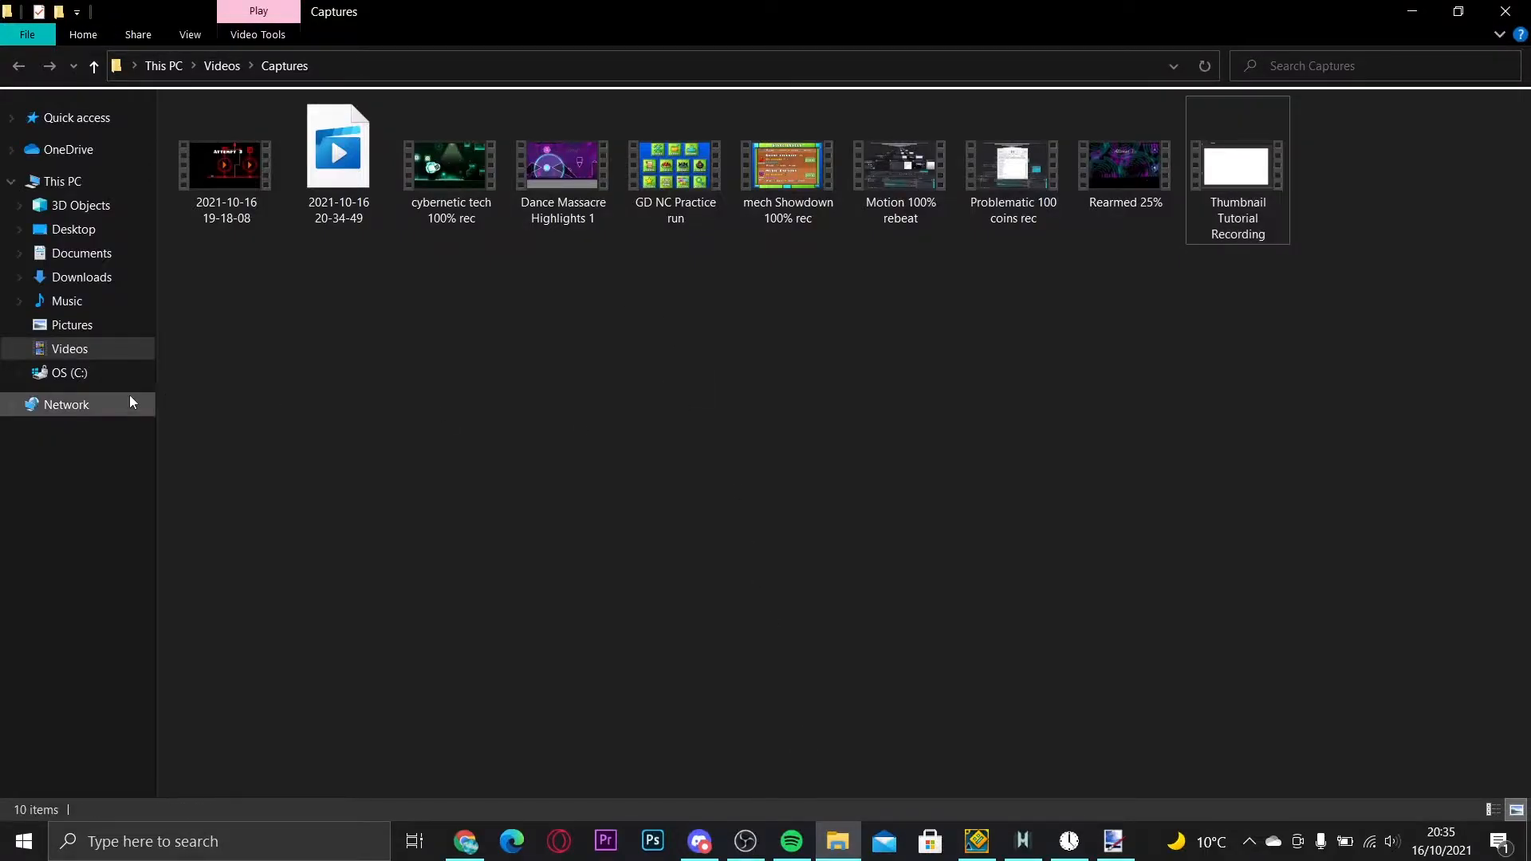
{"action": "left_click", "coordinate": [103, 322]}
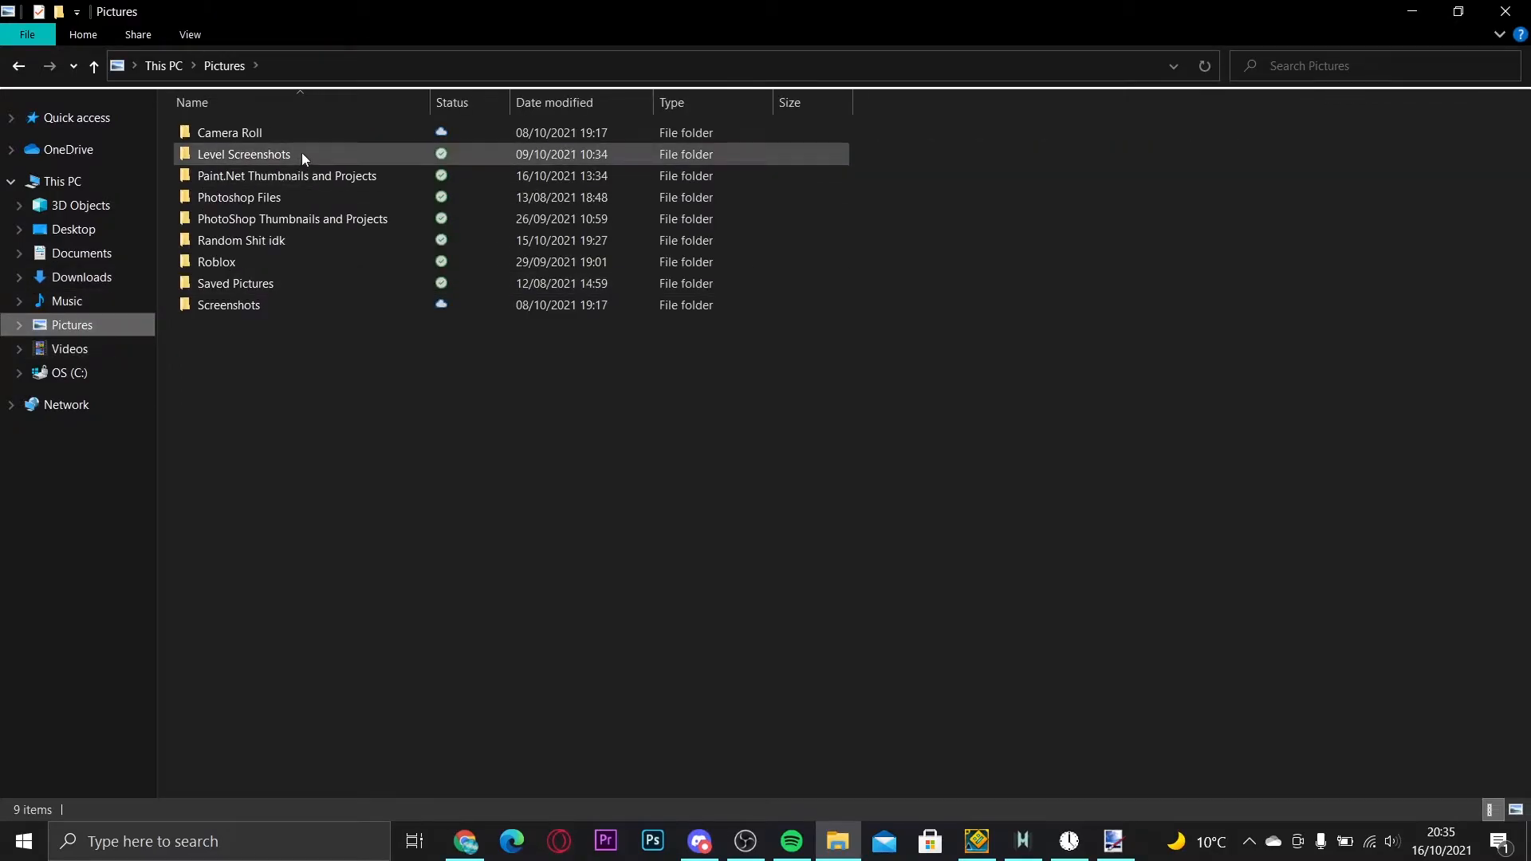
{"action": "double_click", "coordinate": [302, 154]}
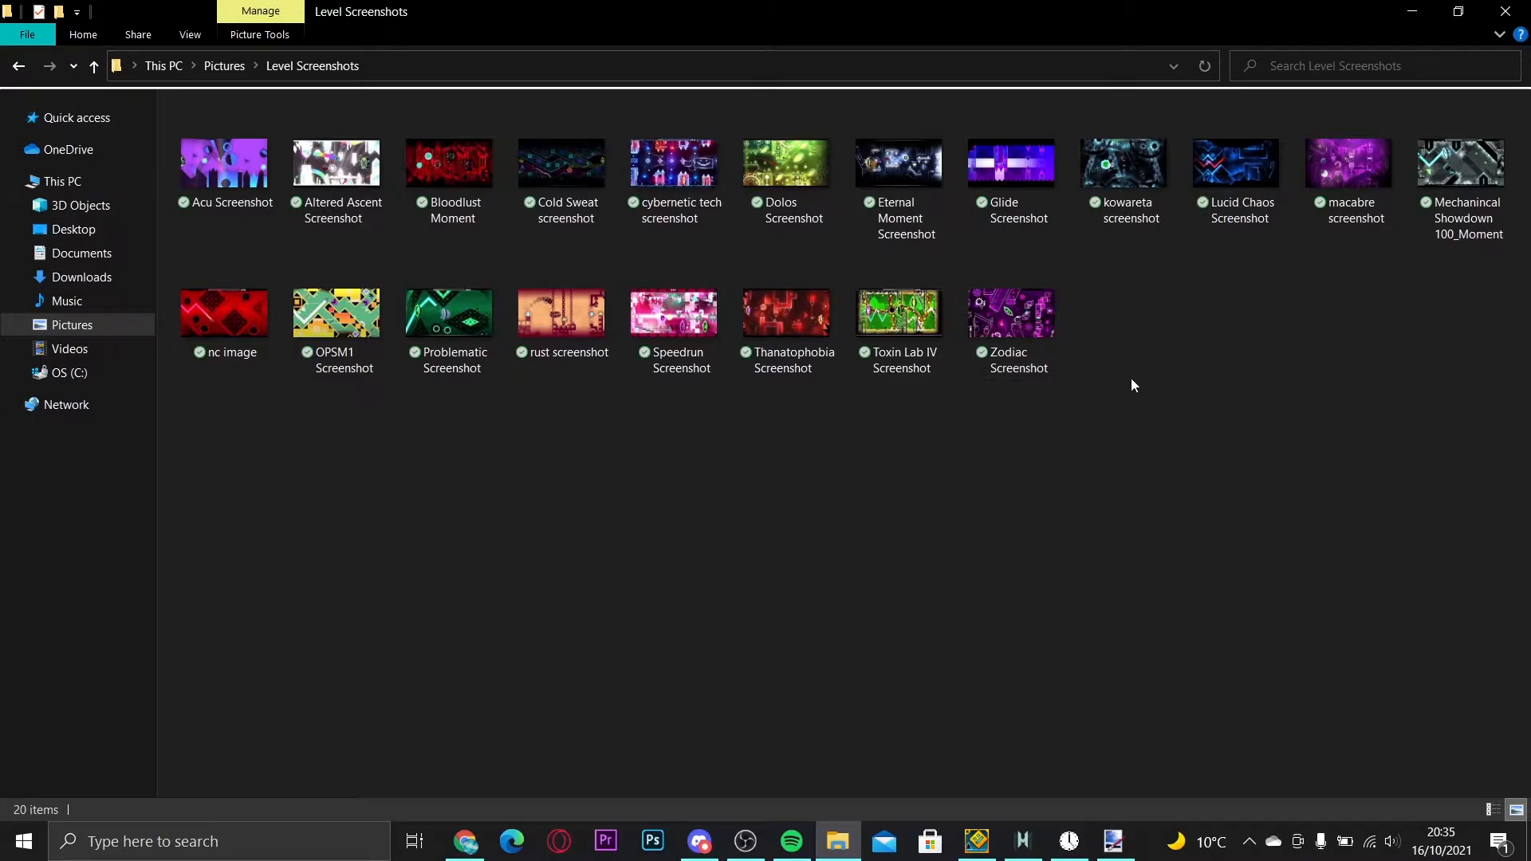
{"action": "mouse_move", "coordinate": [920, 200]}
{"action": "left_mouse_down"}
{"action": "mouse_move", "coordinate": [1134, 622]}
{"action": "mouse_move", "coordinate": [1132, 838]}
{"action": "mouse_move", "coordinate": [942, 441]}
{"action": "mouse_move", "coordinate": [368, 60]}
{"action": "mouse_move", "coordinate": [571, 341]}
{"action": "left_mouse_up"}
{"action": "left_click", "coordinate": [670, 437]}
{"action": "scroll", "coordinate": [962, 582], "scroll_direction": "up", "scroll_amount": 1}
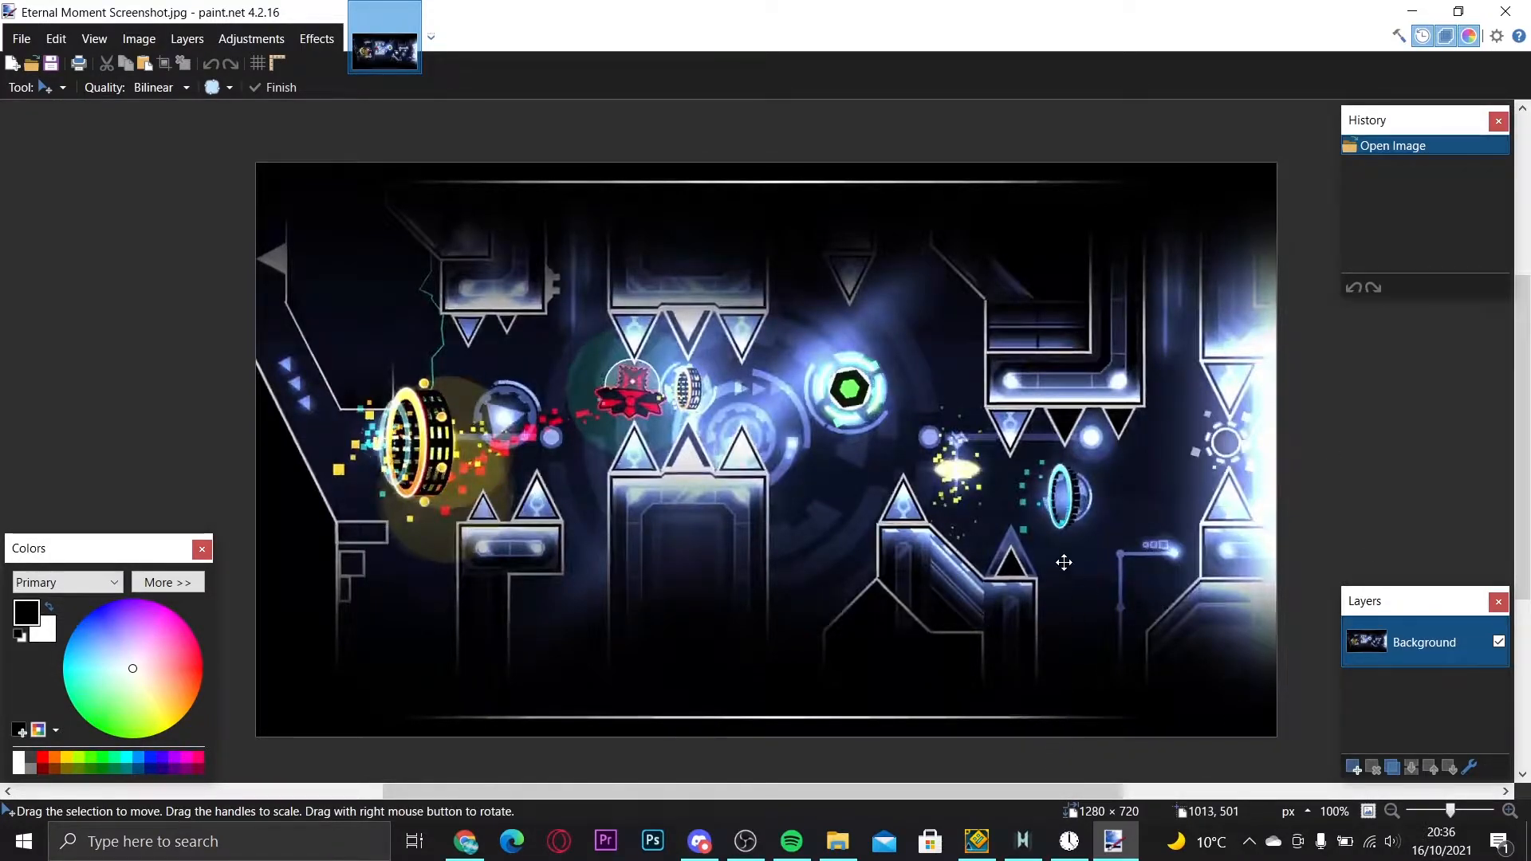
- Resize the image to 1920 pixels wide and 1080 pixels high
{"action": "left_click", "coordinate": [22, 39]}
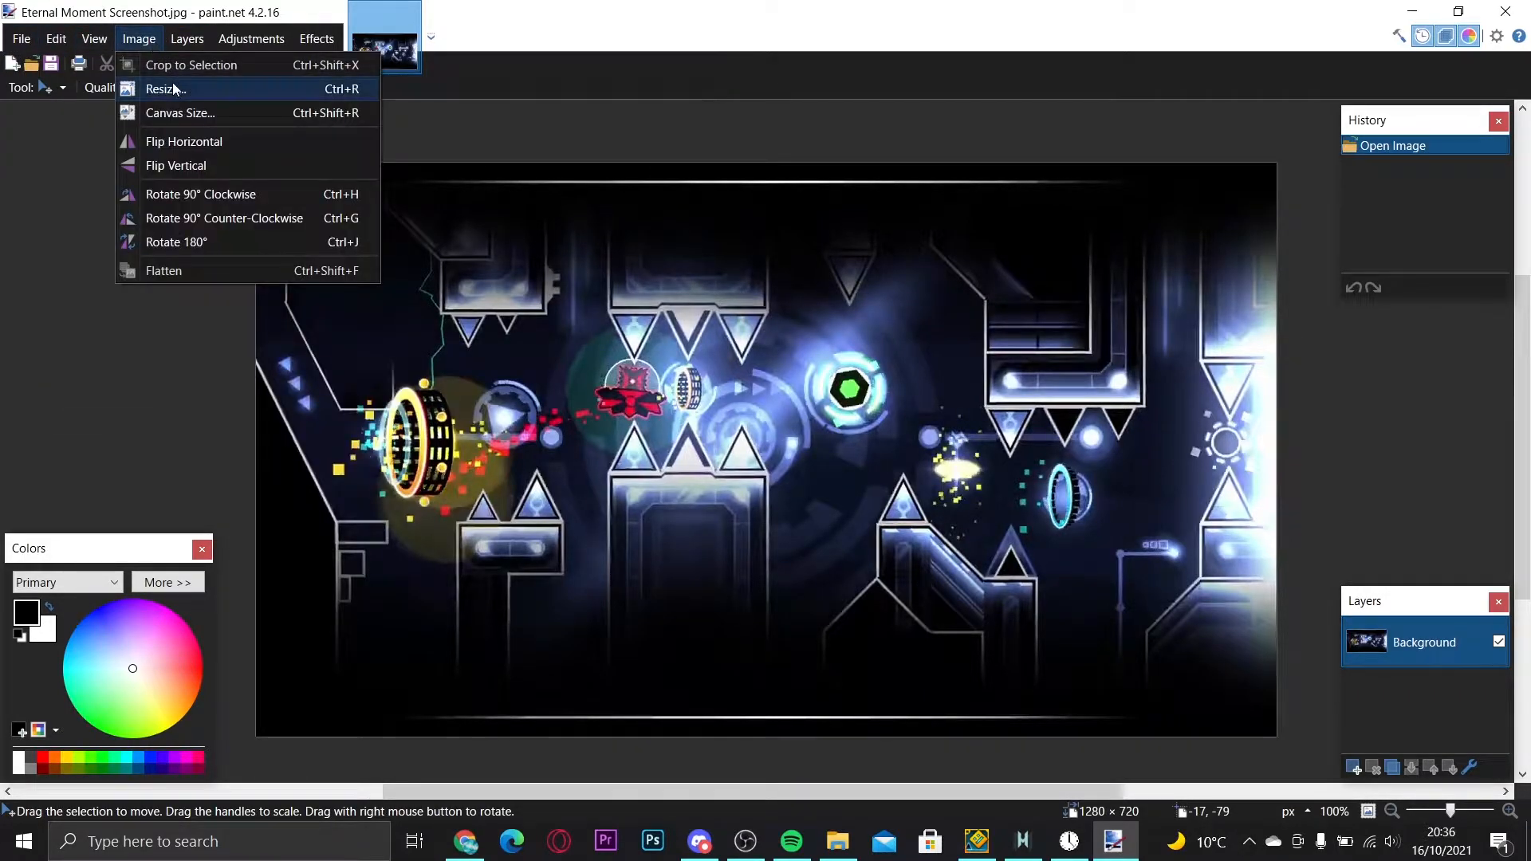
{"action": "left_click", "coordinate": [171, 87]}
{"action": "type", "text": "1920"}
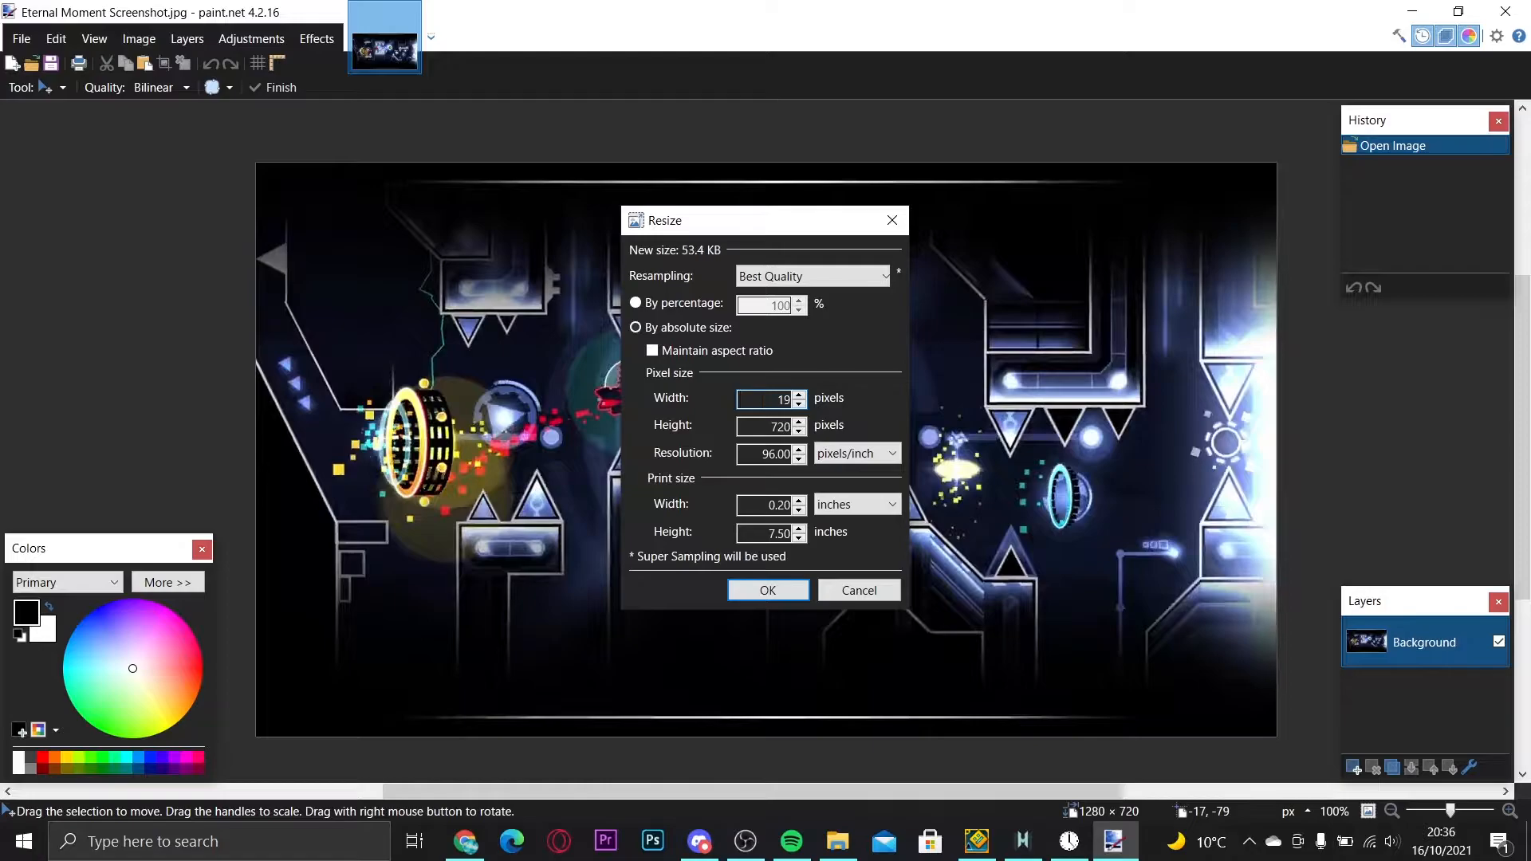
{"action": "key", "text": "Tab"}
{"action": "type", "text": "1080"}
{"action": "key", "text": "Return"}
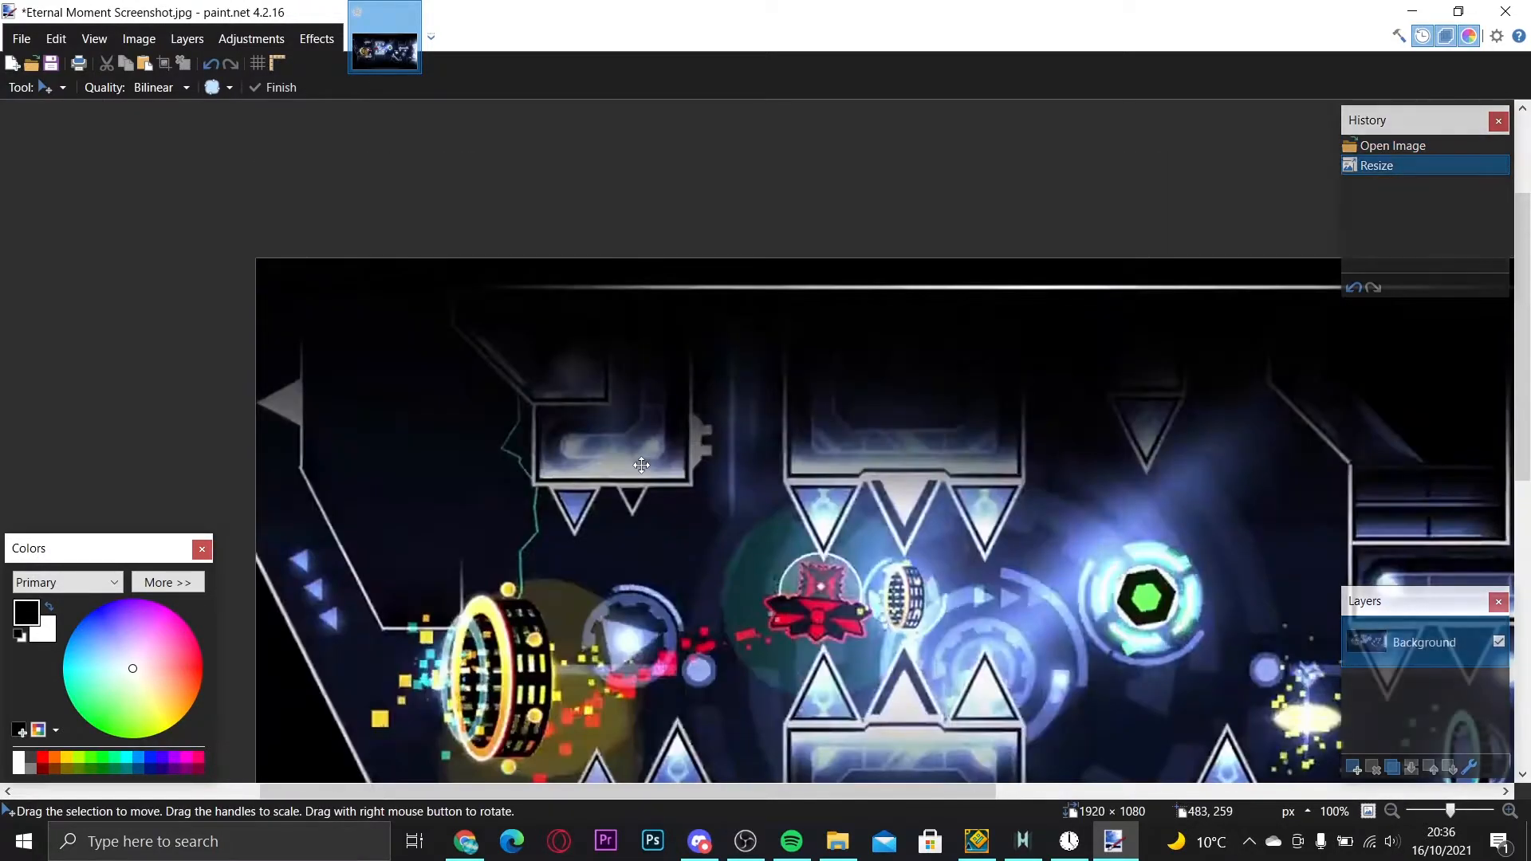
- Select the entire resized image for moving its pixels
{"action": "scroll", "coordinate": [641, 464], "scroll_direction": "down", "scroll_amount": 6}
{"action": "scroll", "coordinate": [667, 472], "scroll_direction": "down", "scroll_amount": 1}
{"action": "scroll", "coordinate": [668, 472], "scroll_direction": "up", "scroll_amount": 1}
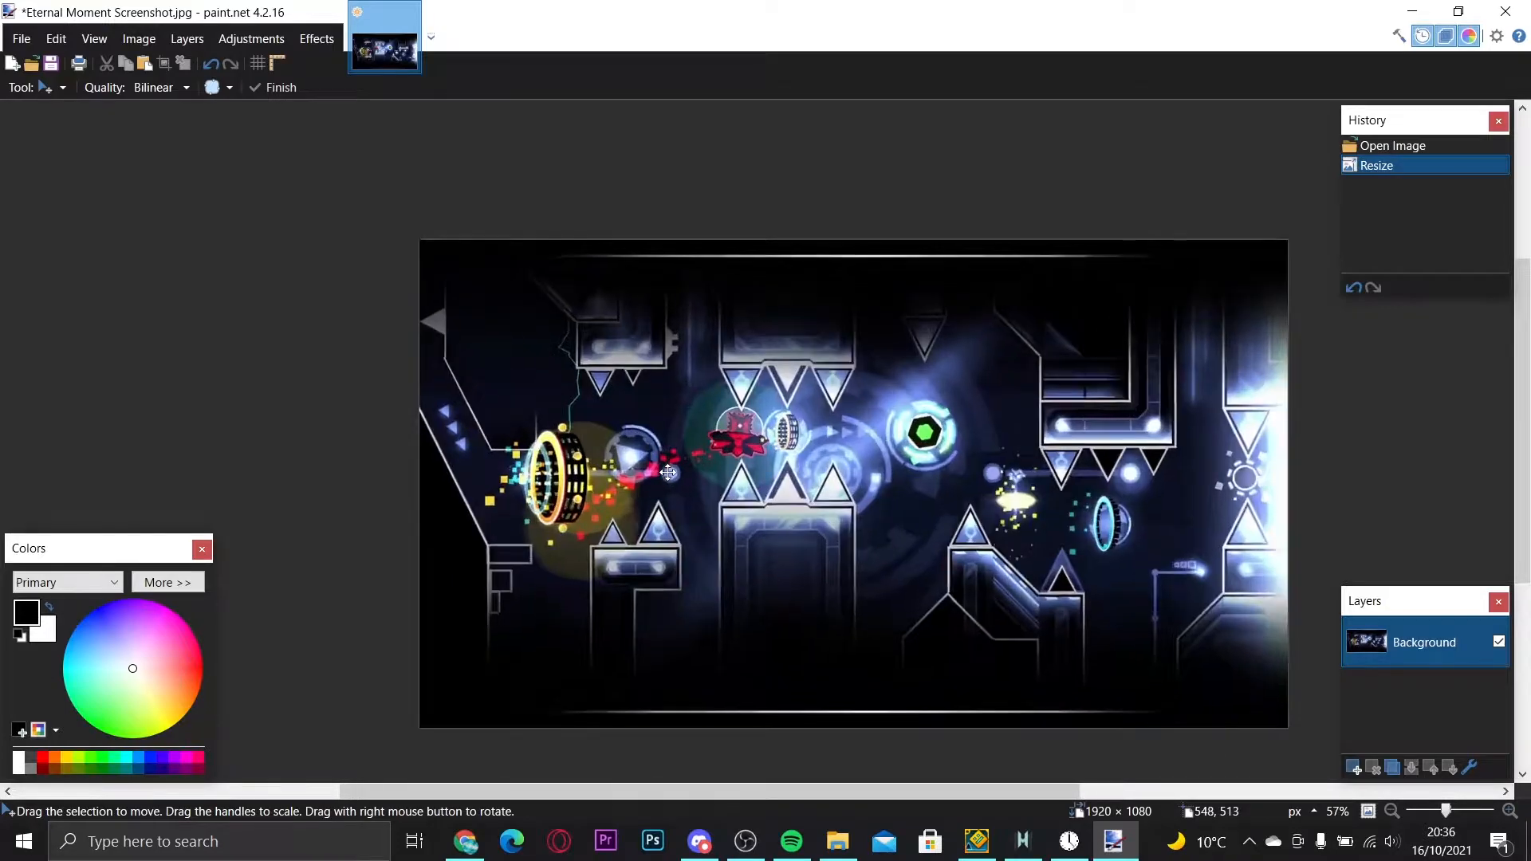
{"action": "scroll", "coordinate": [668, 472], "scroll_direction": "up", "scroll_amount": 3}
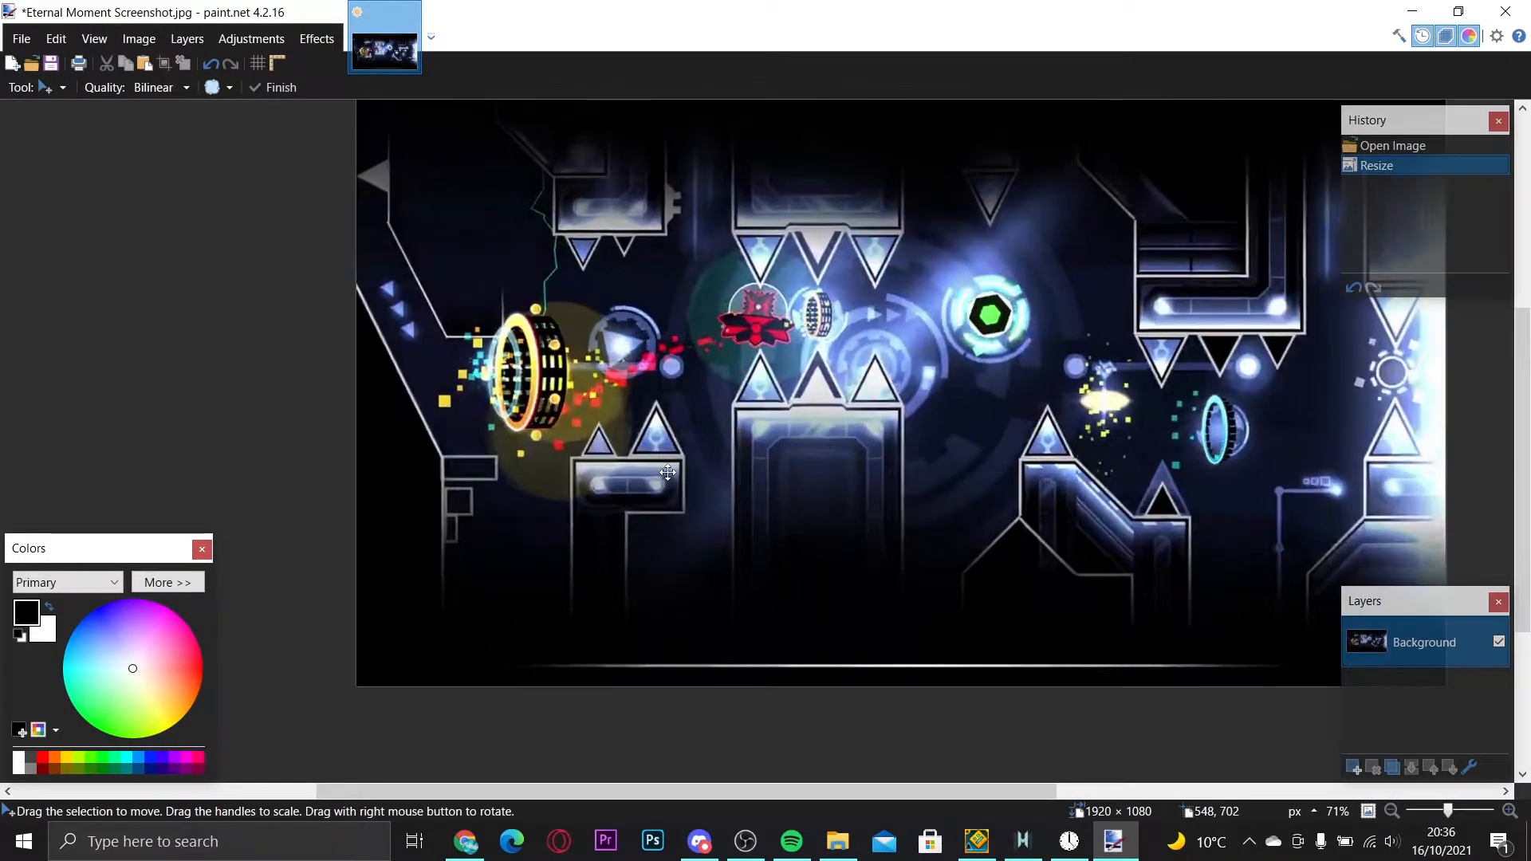
{"action": "scroll", "coordinate": [667, 472], "scroll_direction": "right", "scroll_amount": 2}
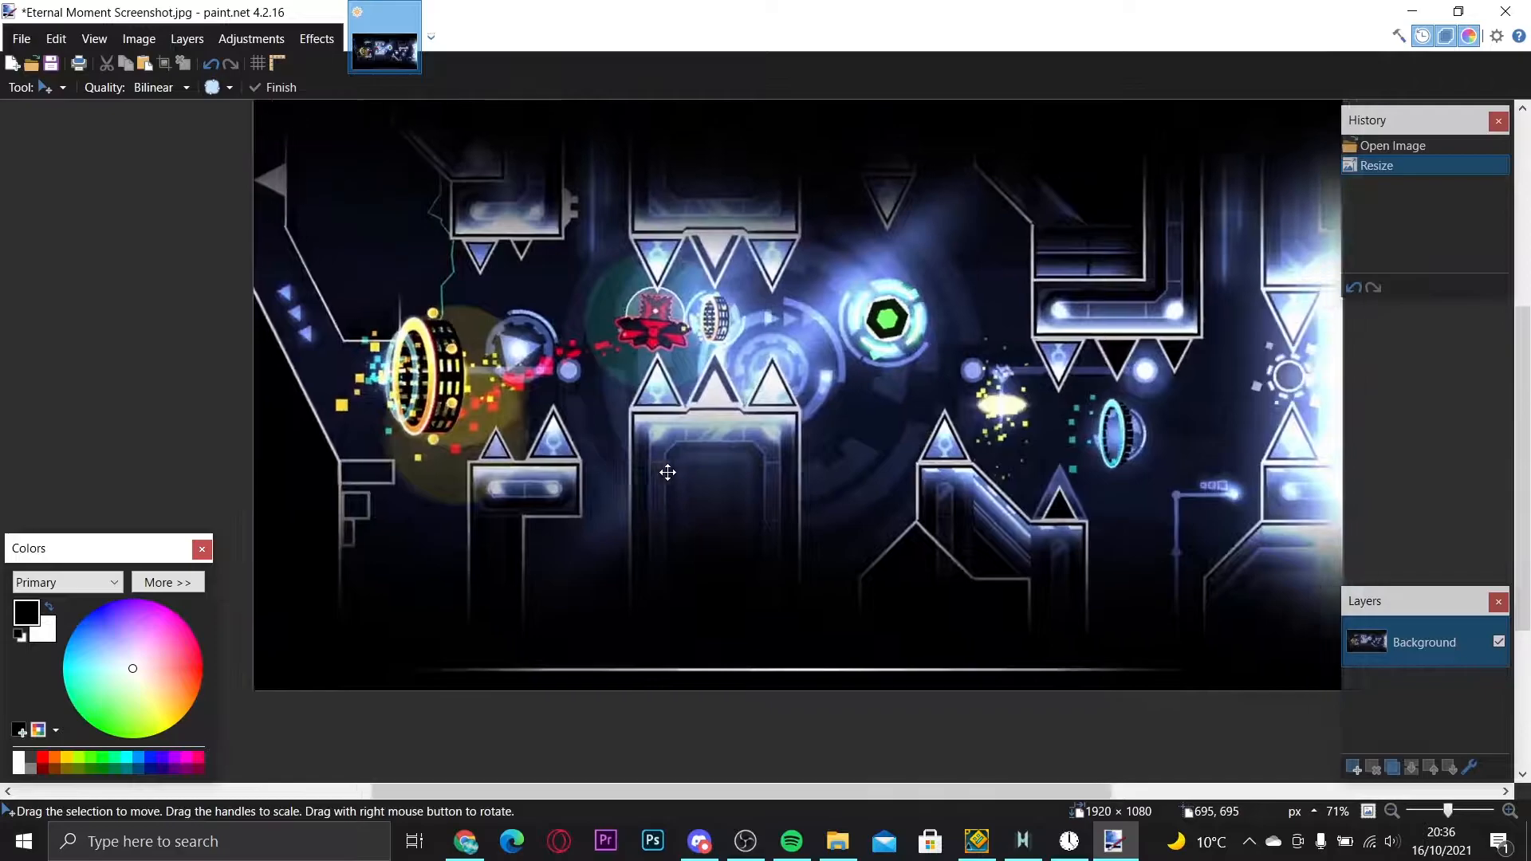
{"action": "scroll", "coordinate": [667, 472], "scroll_direction": "right", "scroll_amount": 1}
{"action": "scroll", "coordinate": [780, 326], "scroll_direction": "up", "scroll_amount": 1}
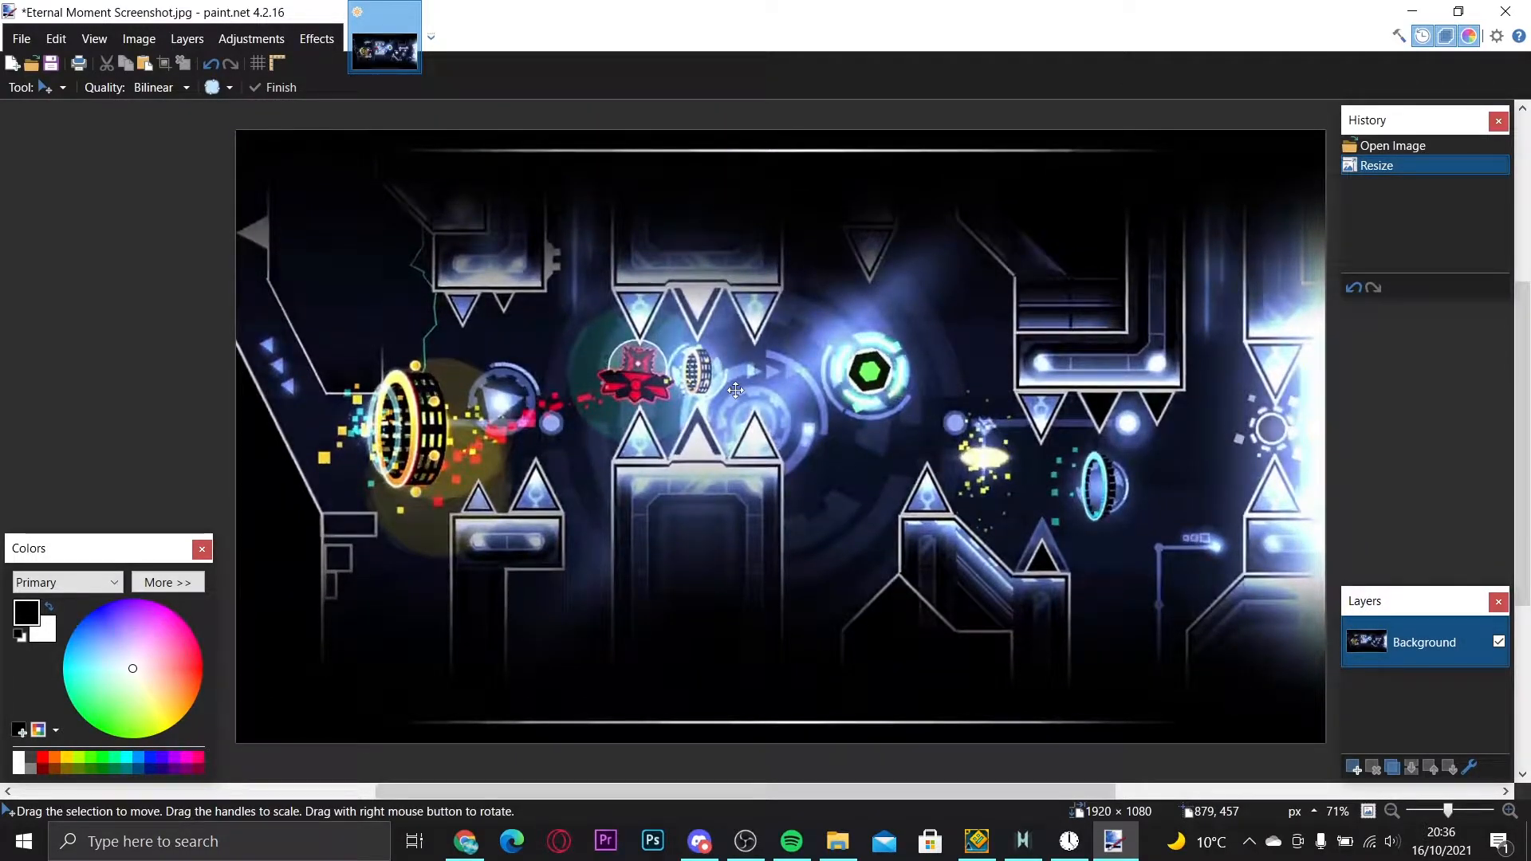
{"action": "key", "text": "ctrl+a"}
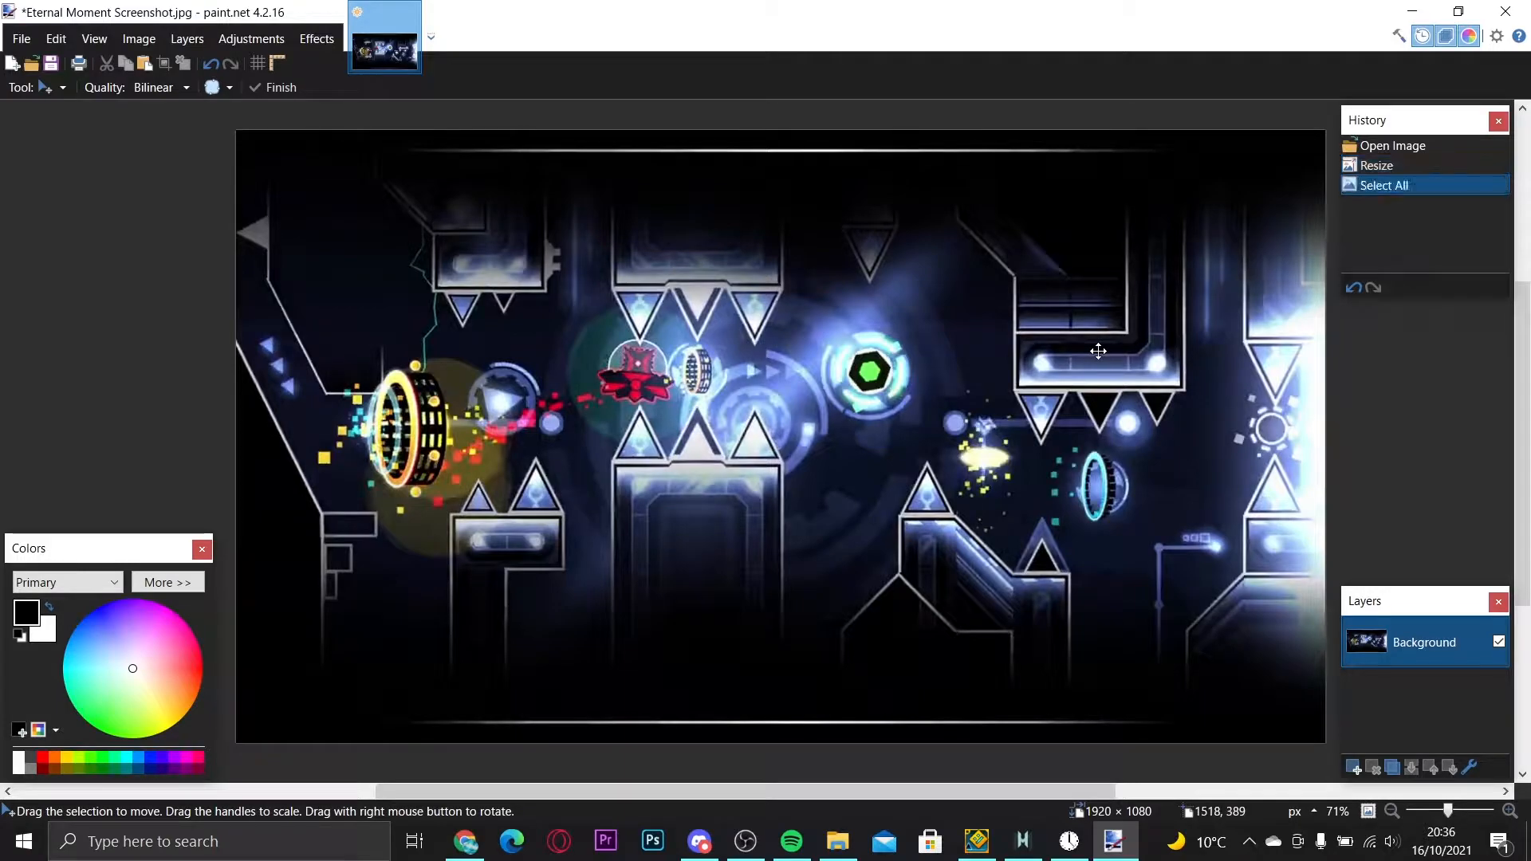
{"action": "left_click", "coordinate": [1097, 351]}
- Apply a Vignette effect with a radius of 0.73 to the selected image
{"action": "left_click", "coordinate": [317, 39]}
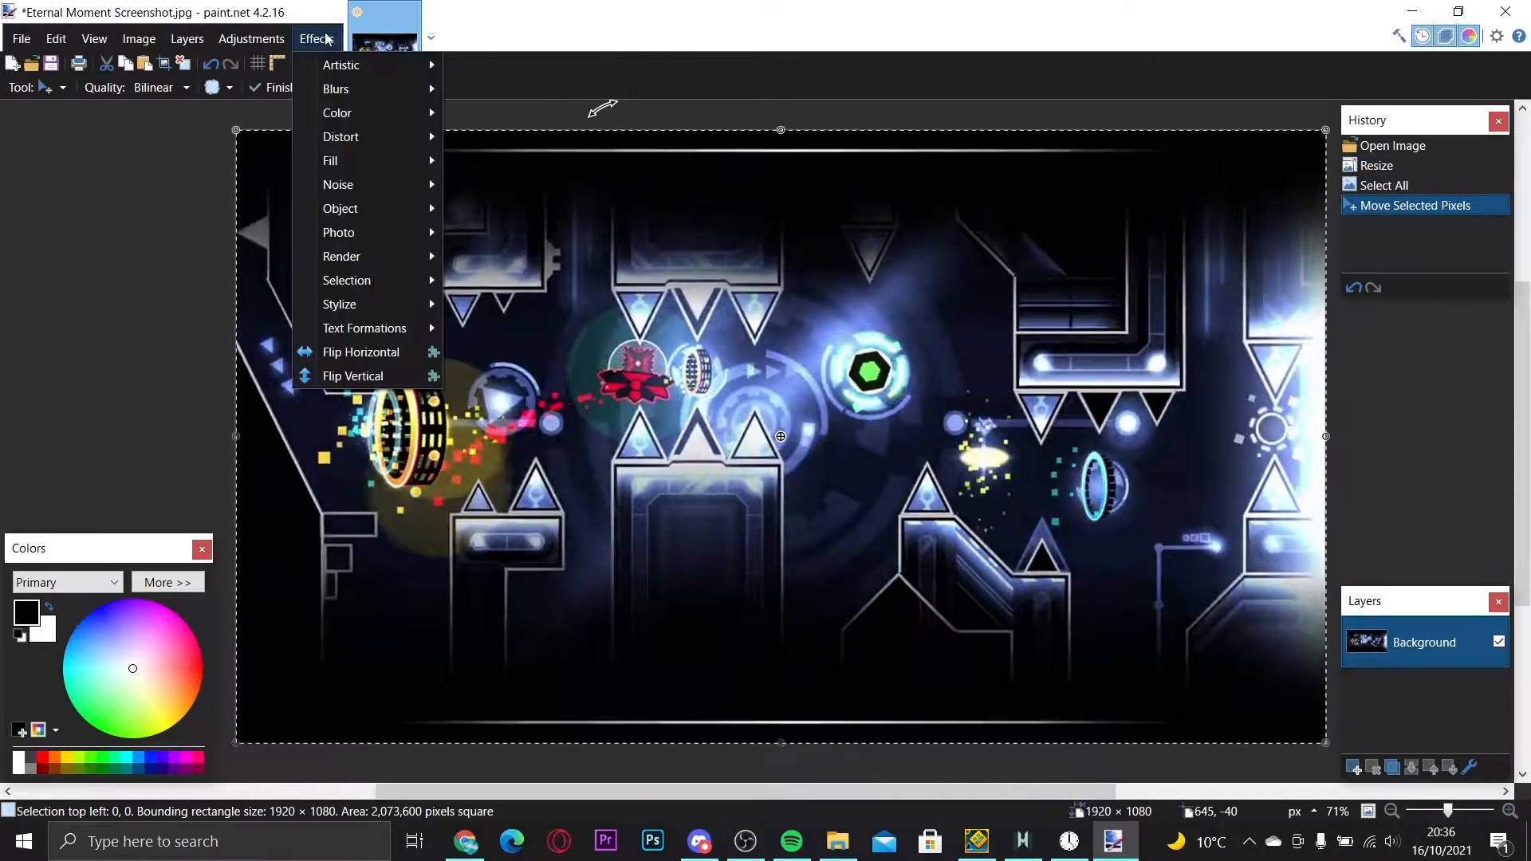
{"action": "mouse_move", "coordinate": [356, 260]}
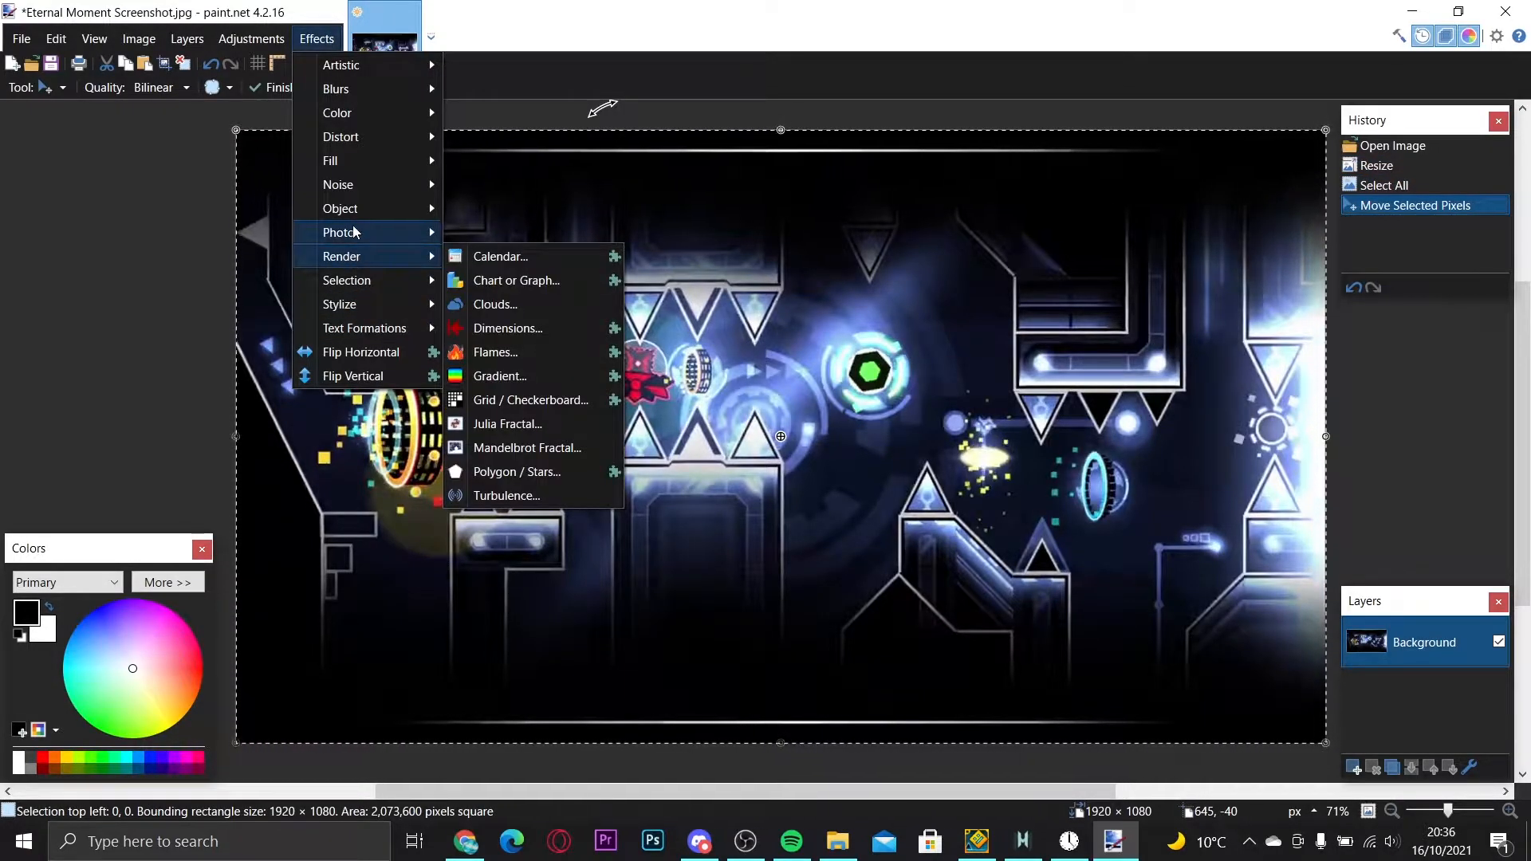
{"action": "mouse_move", "coordinate": [380, 232]}
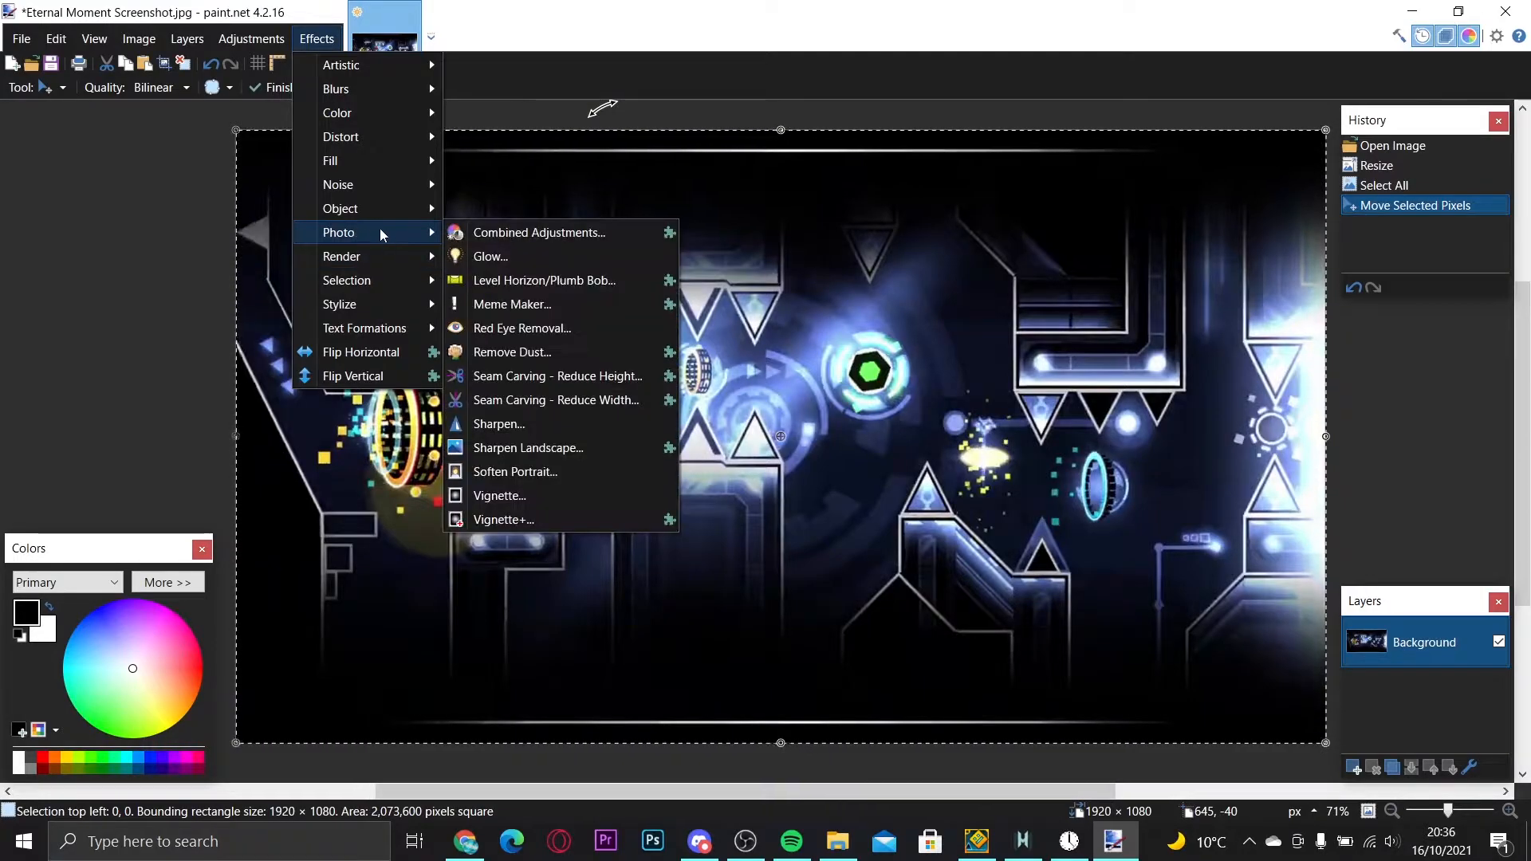
{"action": "left_click", "coordinate": [584, 495]}
{"action": "mouse_move", "coordinate": [676, 431]}
{"action": "left_mouse_down"}
{"action": "mouse_move", "coordinate": [654, 437]}
{"action": "mouse_move", "coordinate": [708, 447]}
{"action": "mouse_move", "coordinate": [693, 450]}
{"action": "left_mouse_up"}
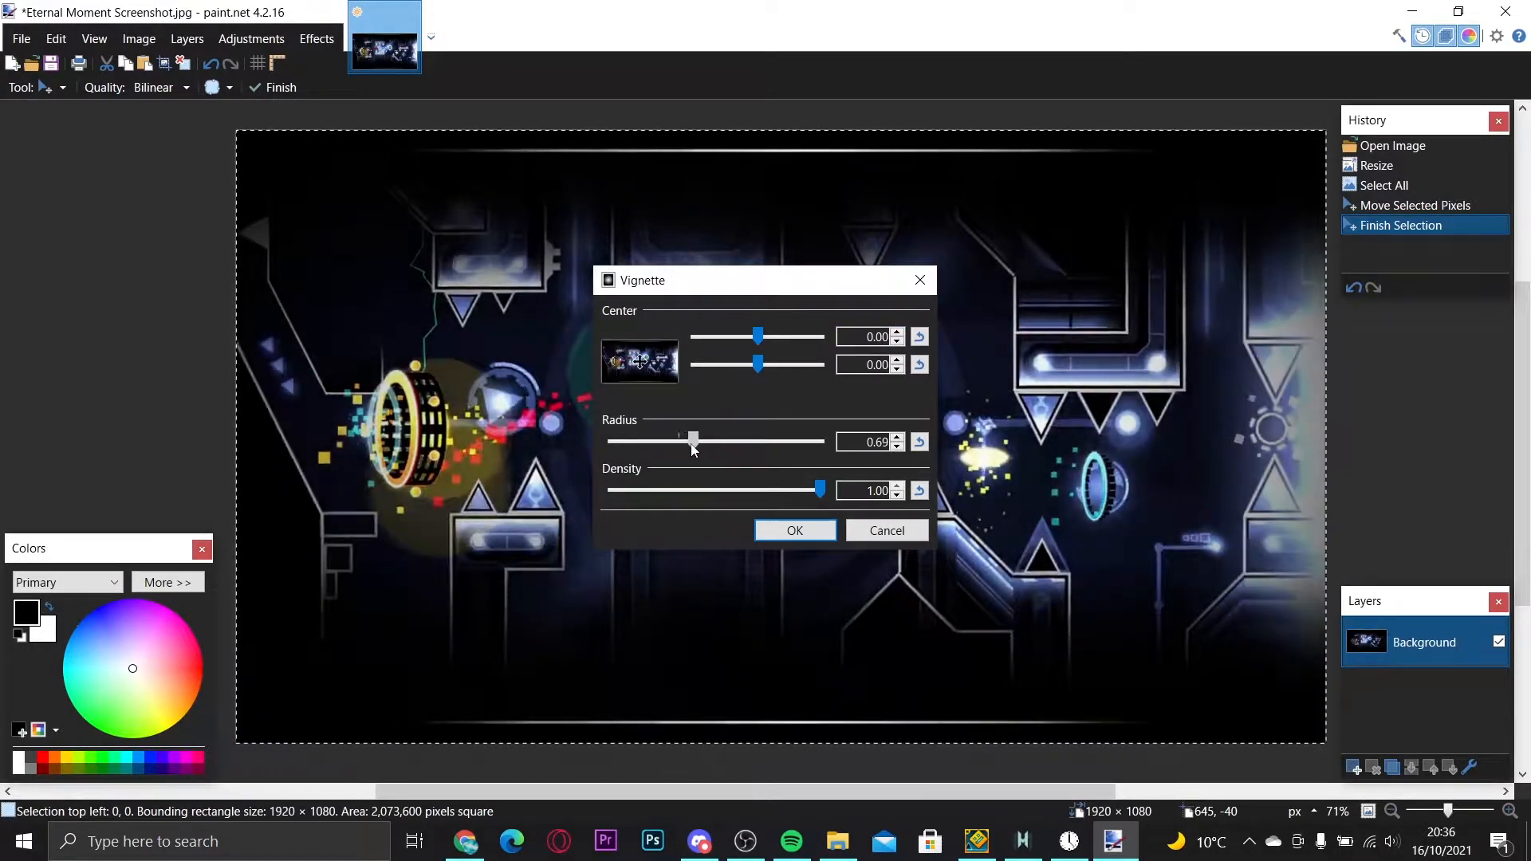
{"action": "left_click_drag", "start_coordinate": [754, 290], "coordinate": [1316, 292]}
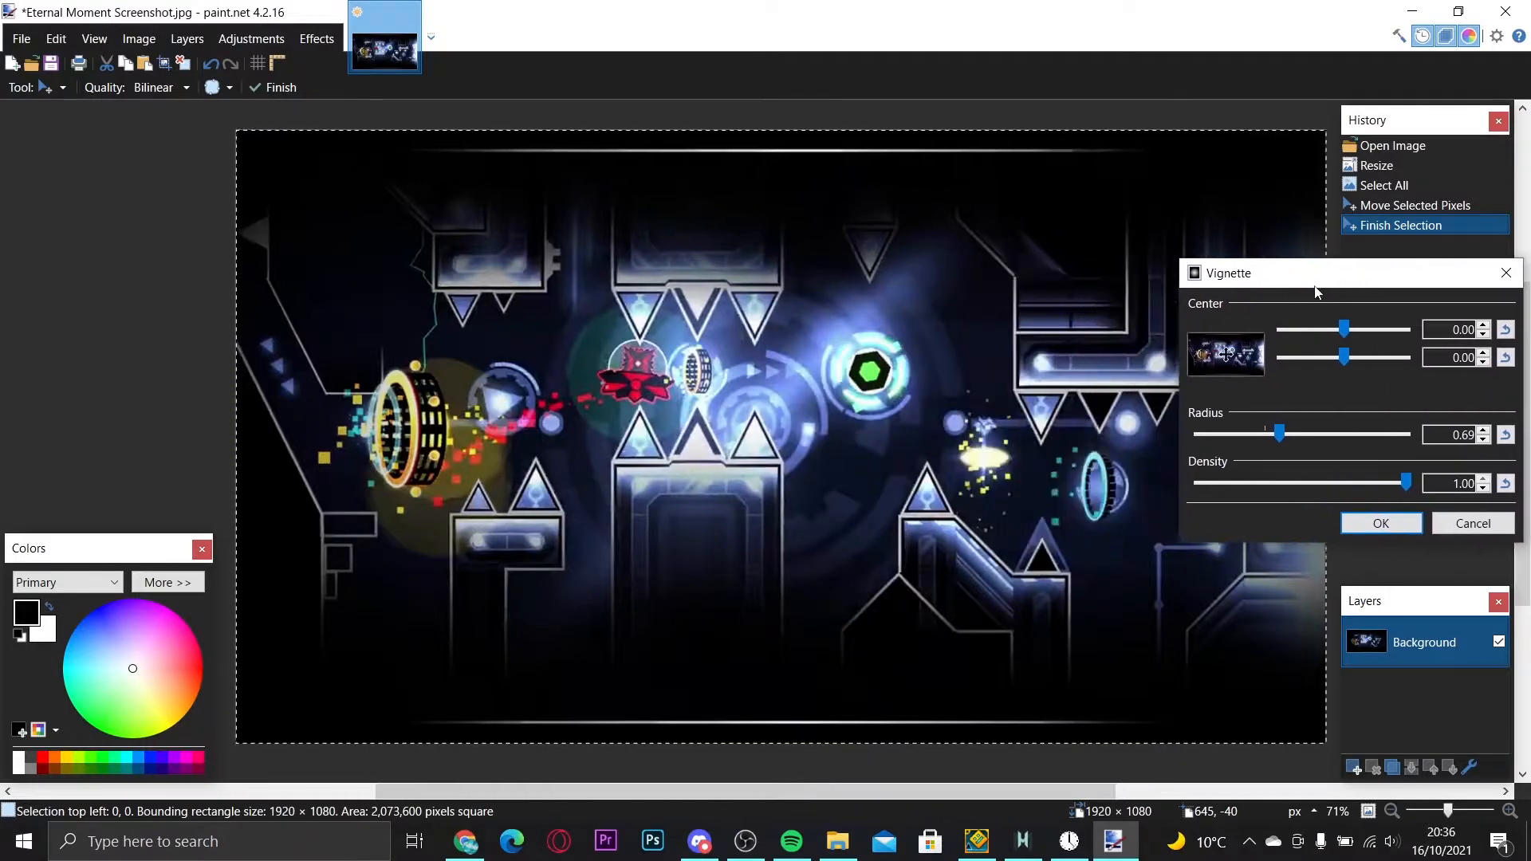
{"action": "left_click_drag", "start_coordinate": [1280, 434], "coordinate": [1282, 434]}
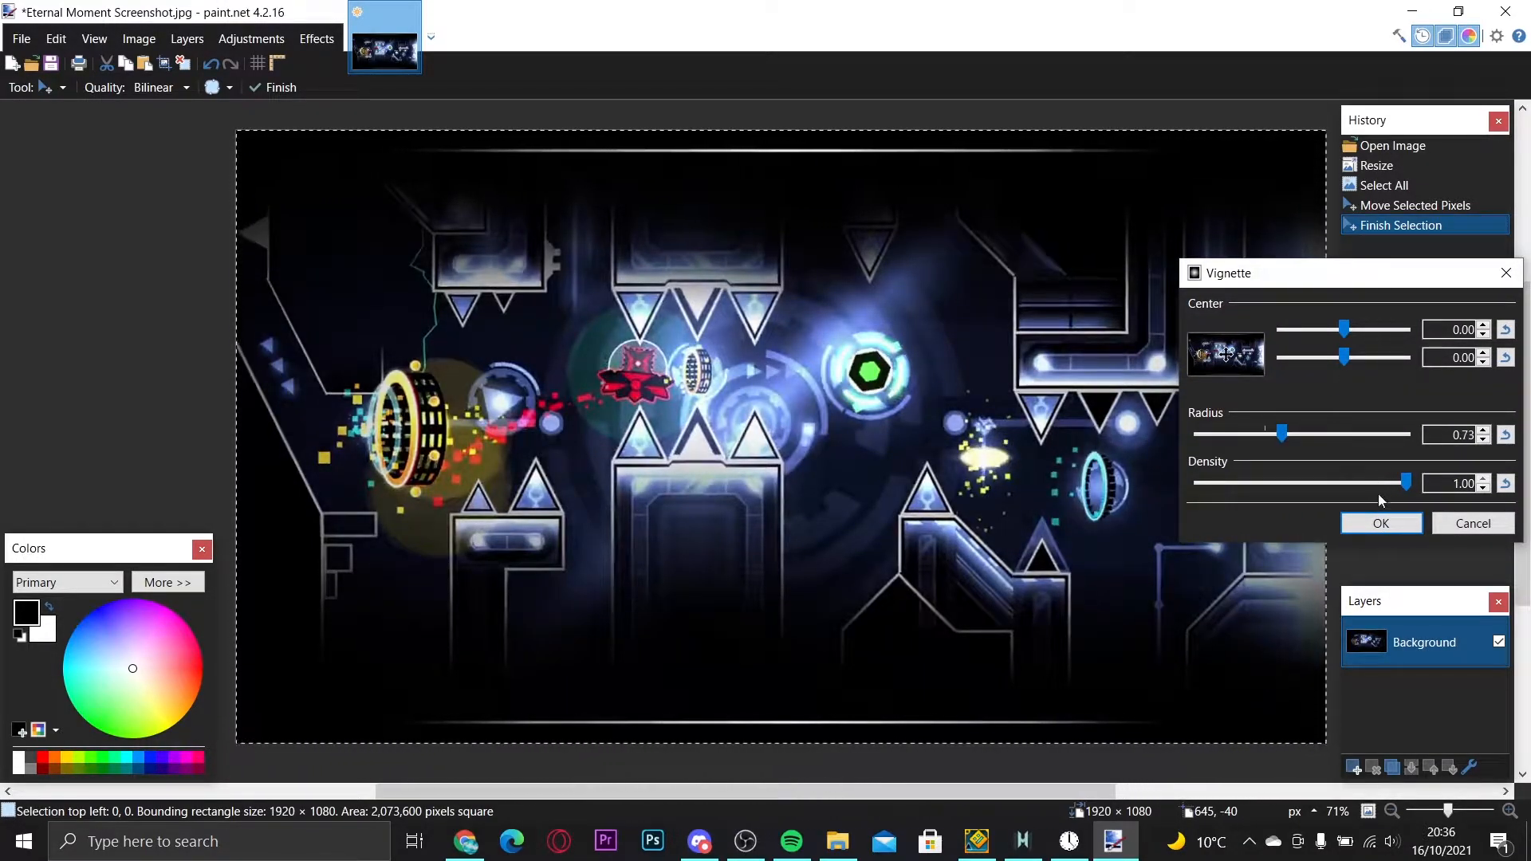
{"action": "left_click", "coordinate": [1381, 524]}
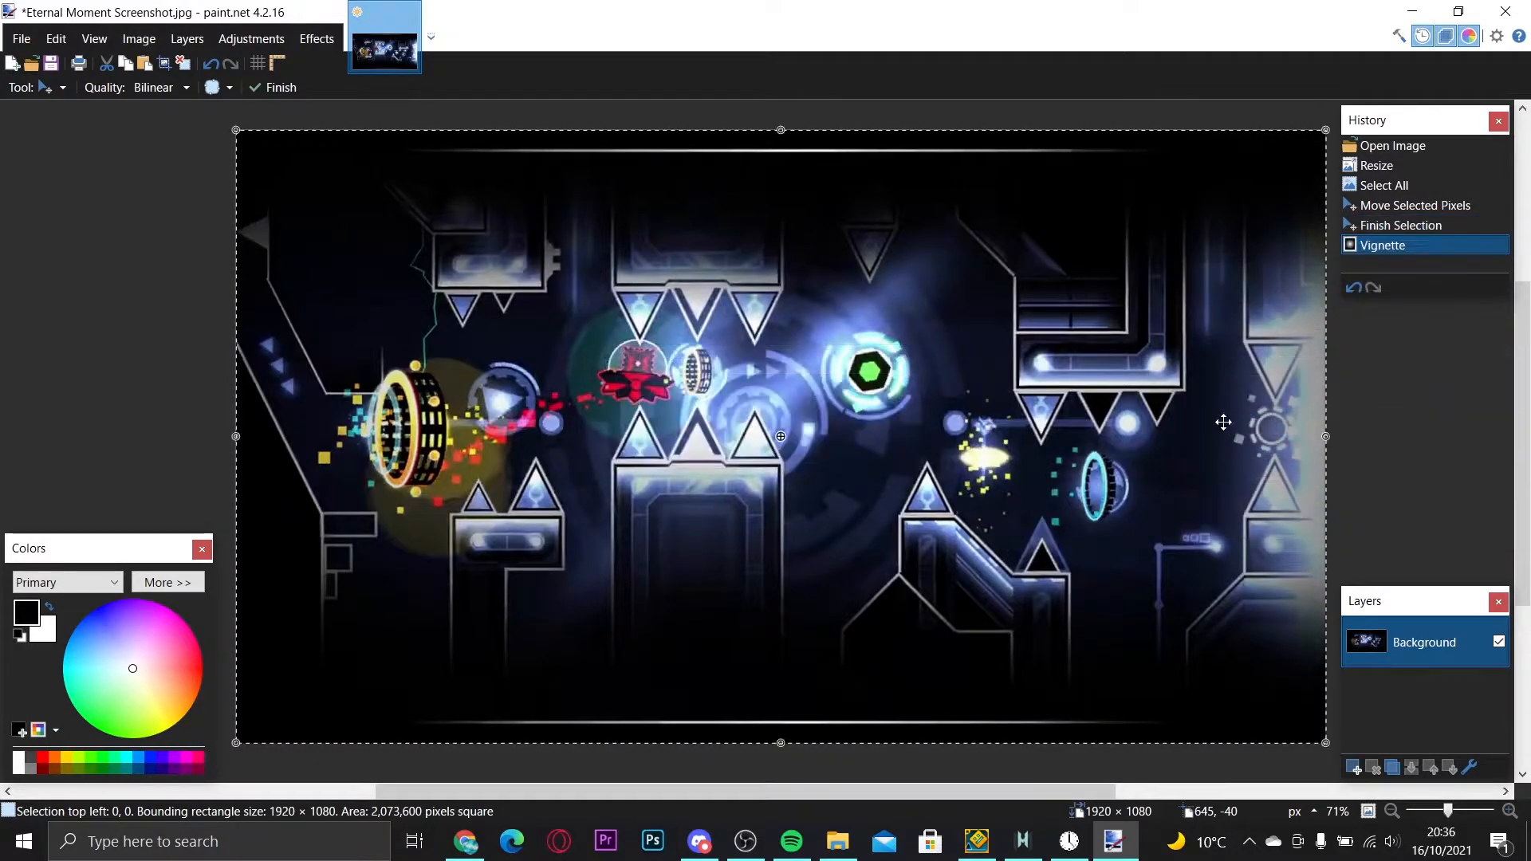
- Apply a Gaussian Blur with a radius of 2.5 to the image and clear the selection
{"action": "left_click", "coordinate": [316, 38]}
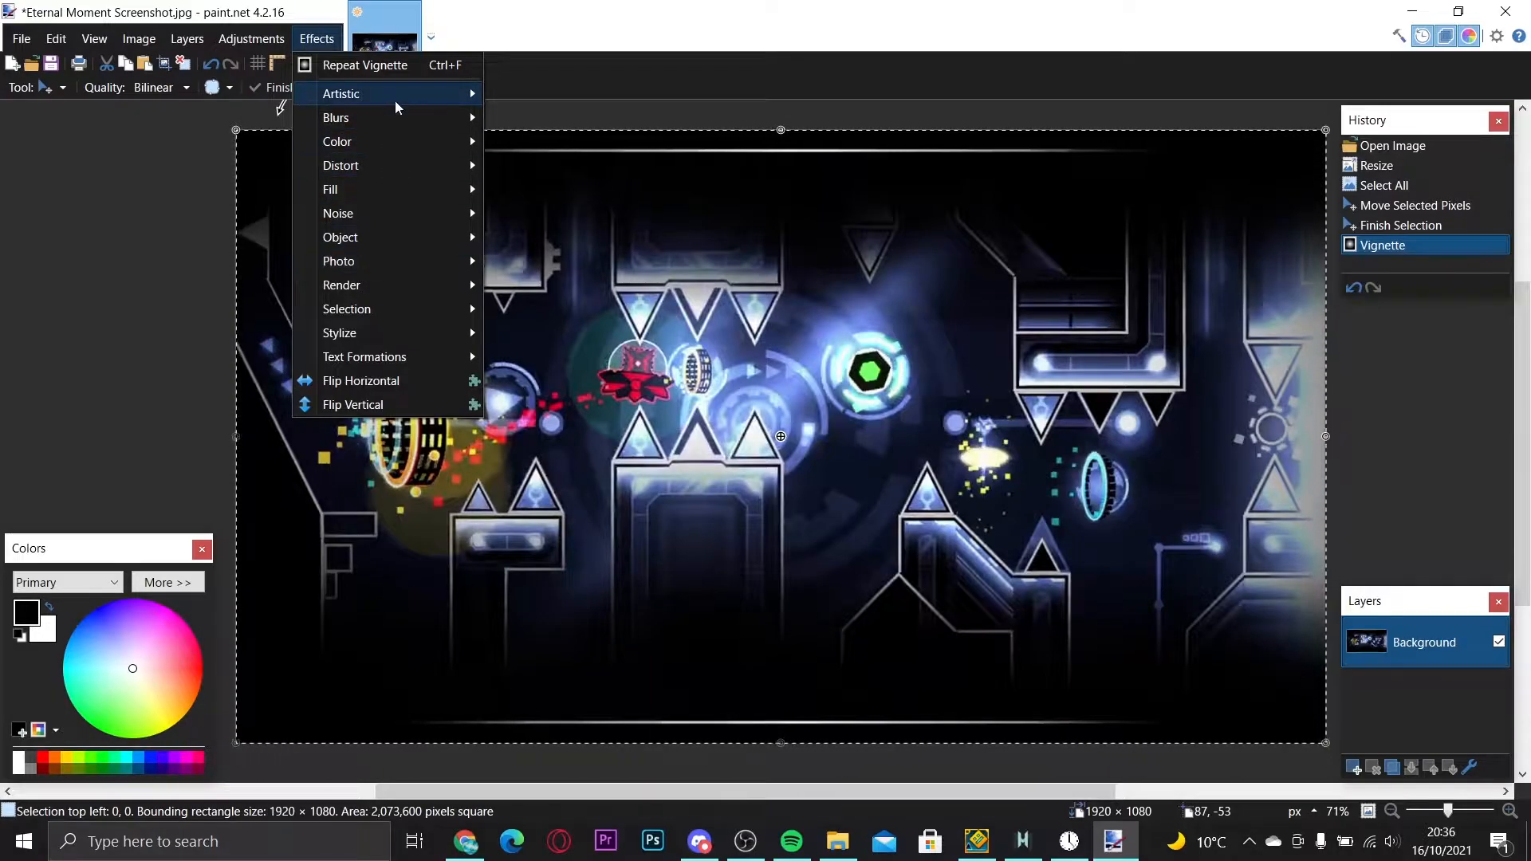
{"action": "mouse_move", "coordinate": [399, 115]}
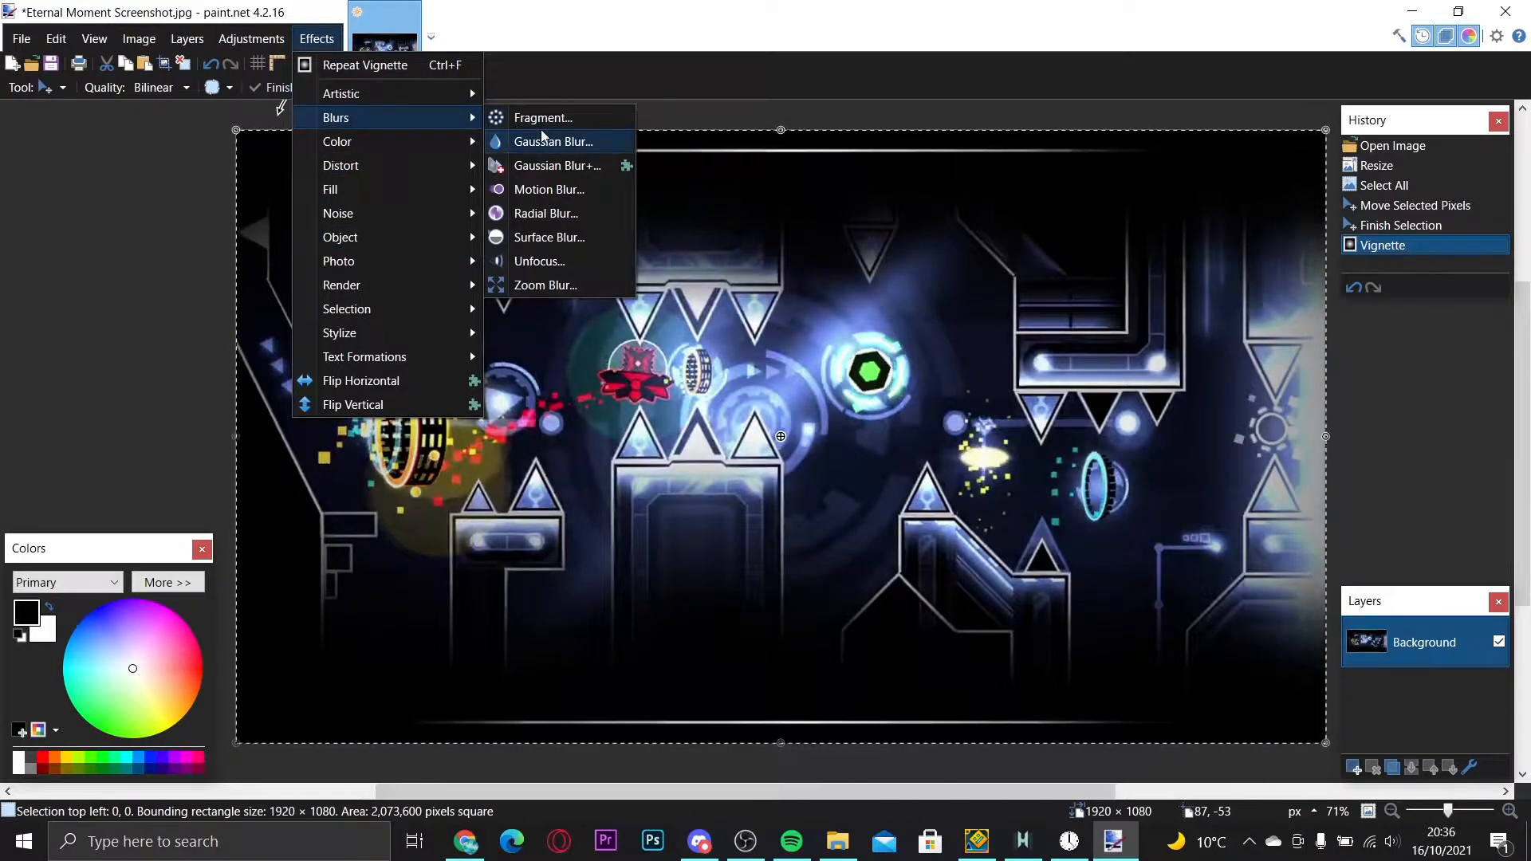
{"action": "left_click", "coordinate": [567, 141]}
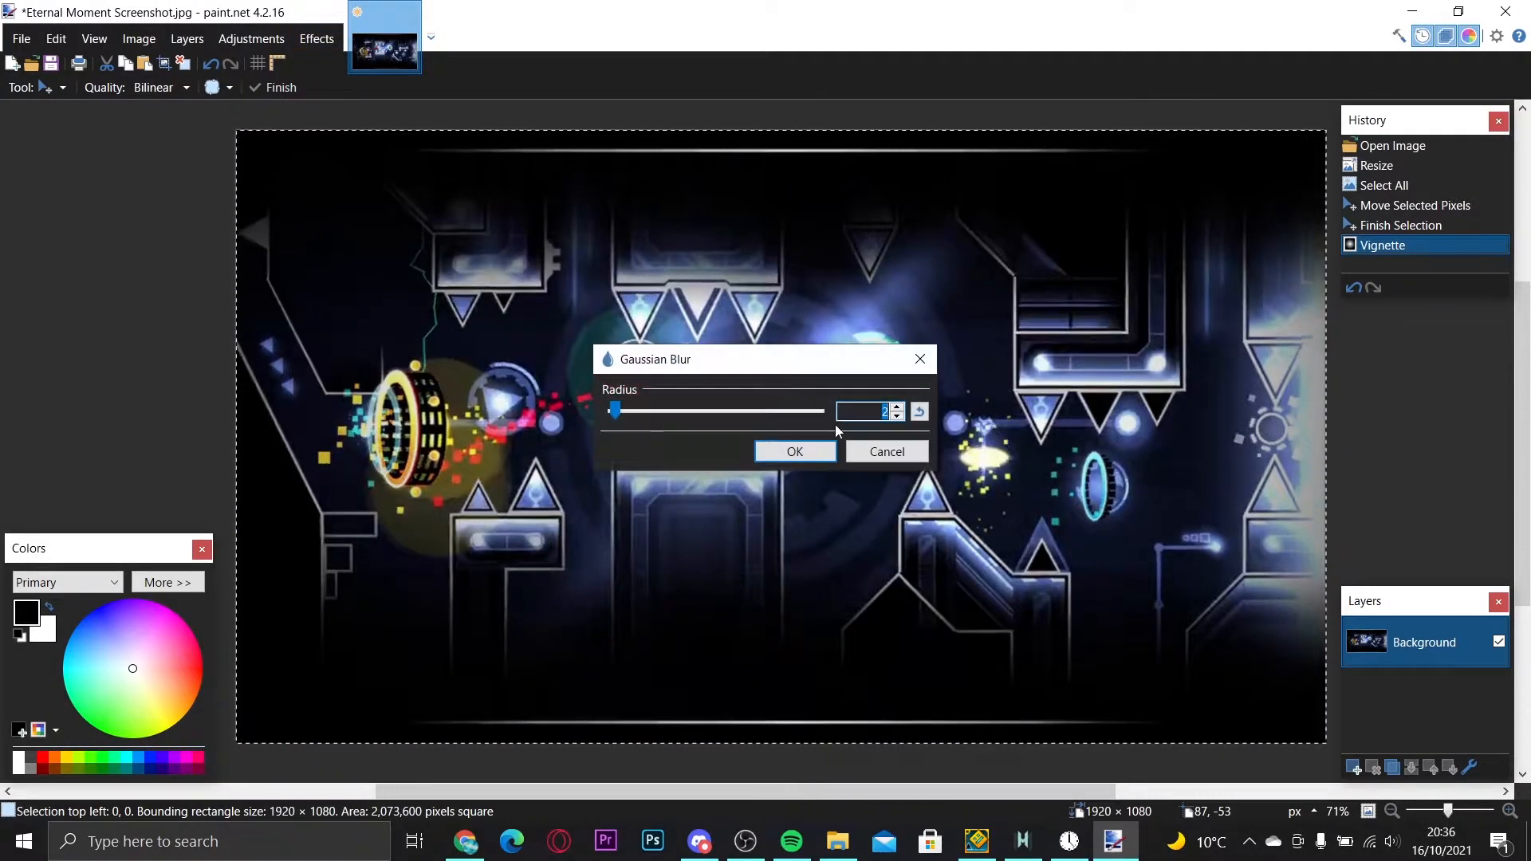
{"action": "left_click_drag", "start_coordinate": [828, 352], "coordinate": [1184, 266]}
{"action": "mouse_move", "coordinate": [912, 330]}
{"action": "left_mouse_down"}
{"action": "mouse_move", "coordinate": [1040, 338]}
{"action": "mouse_move", "coordinate": [906, 328]}
{"action": "left_mouse_up"}
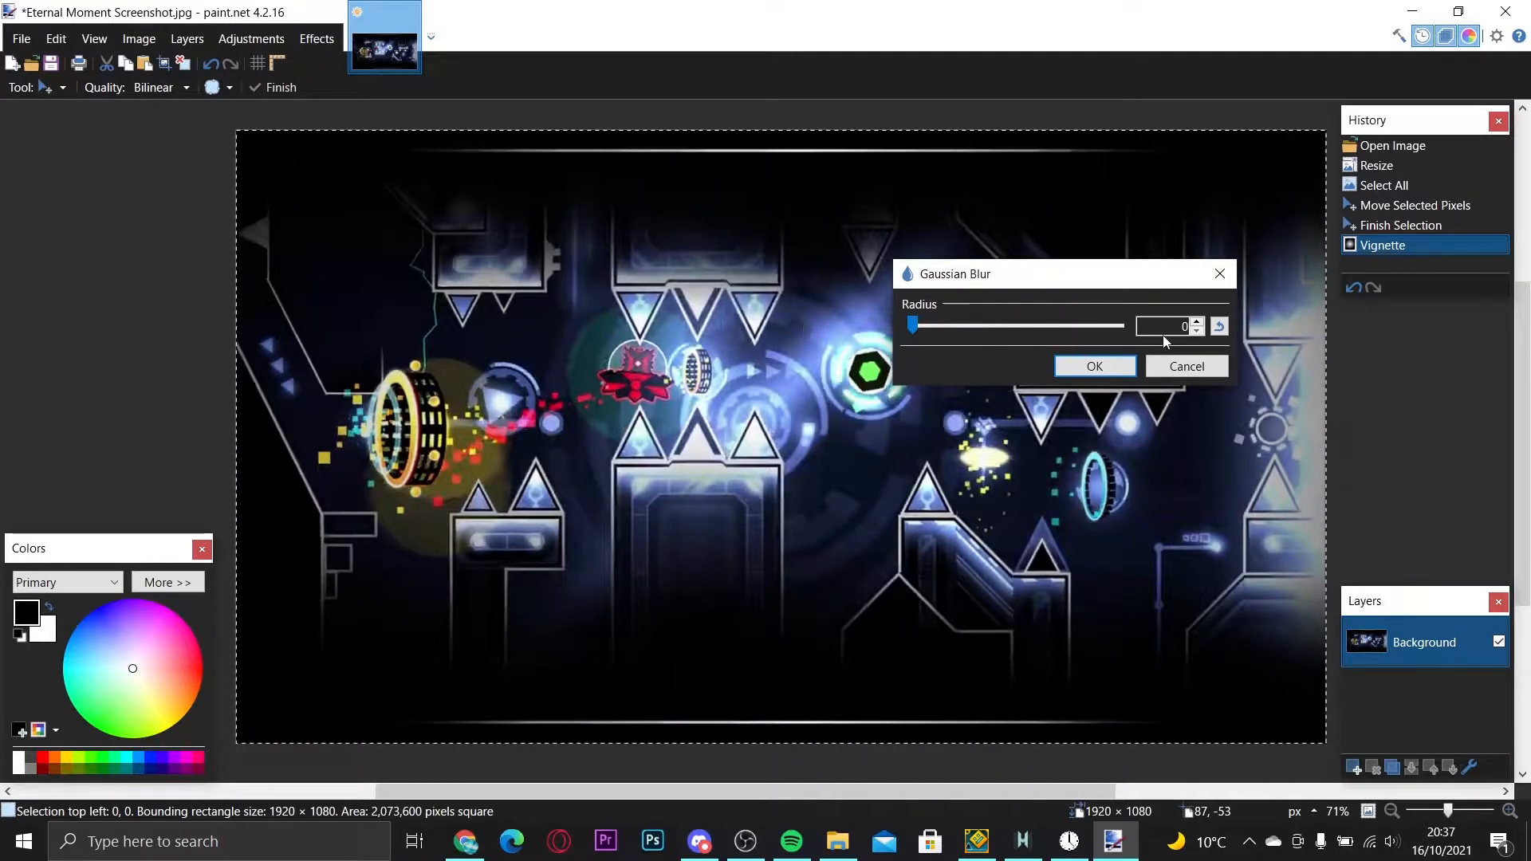
{"action": "left_click", "coordinate": [941, 328]}
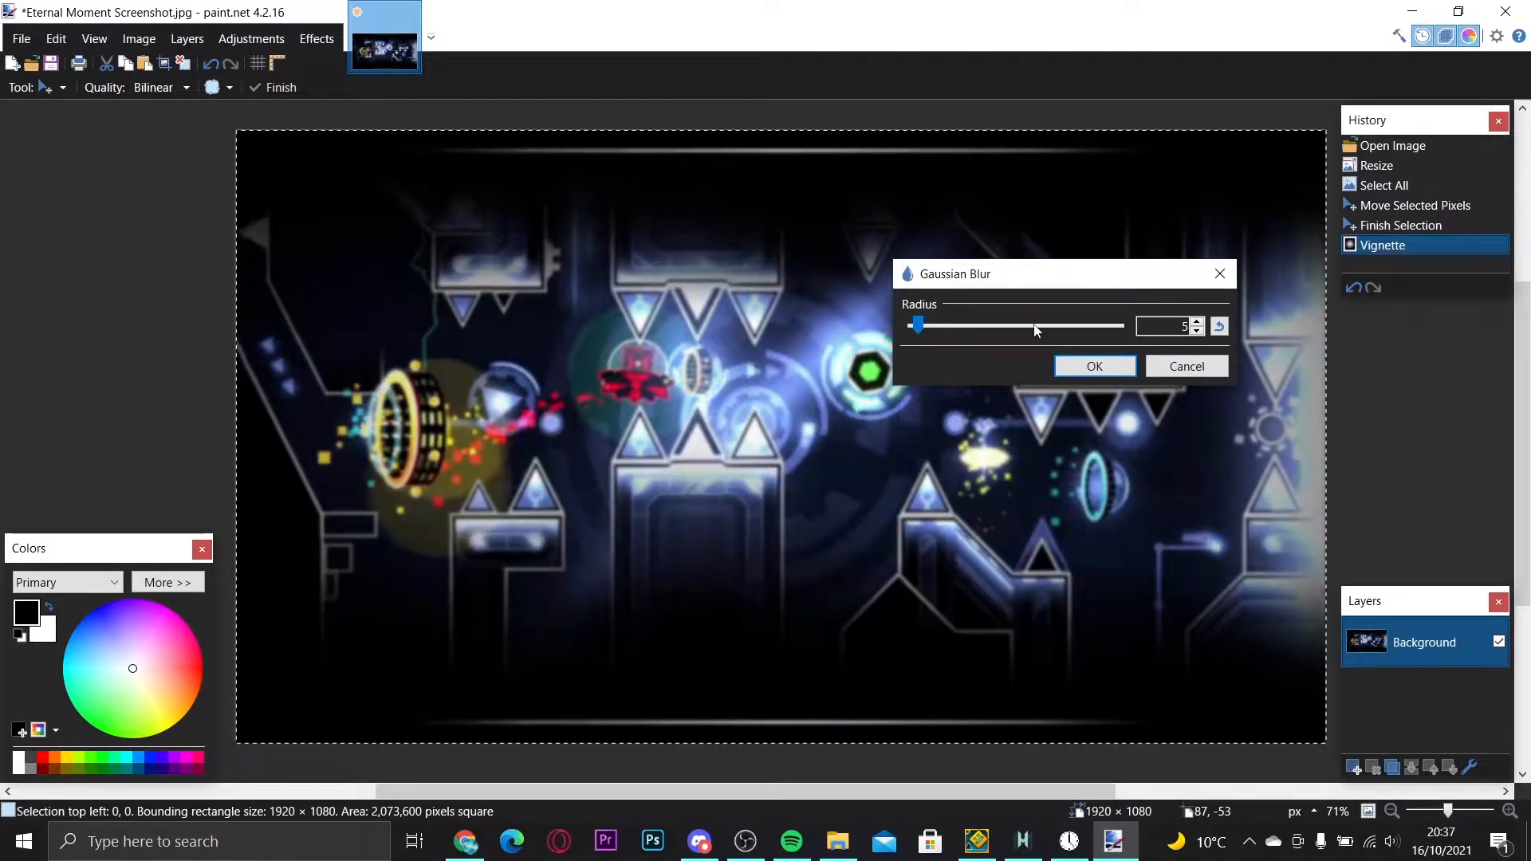
{"action": "left_click", "coordinate": [1176, 327]}
{"action": "type", "text": "2.5"}
{"action": "key", "text": "Return"}
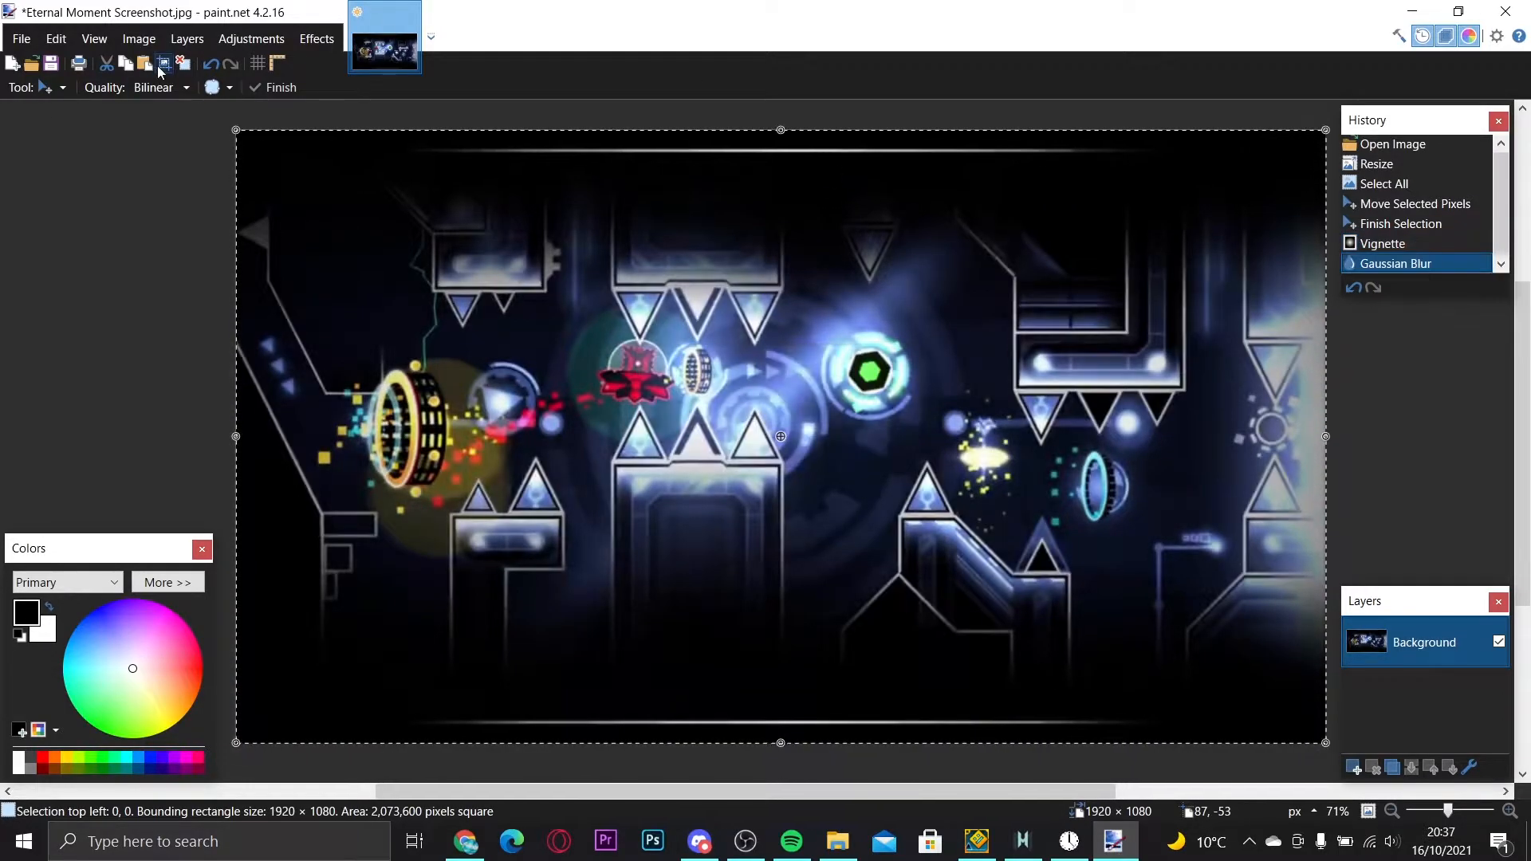
{"action": "left_click", "coordinate": [162, 65]}
{"action": "key", "text": "alt"}
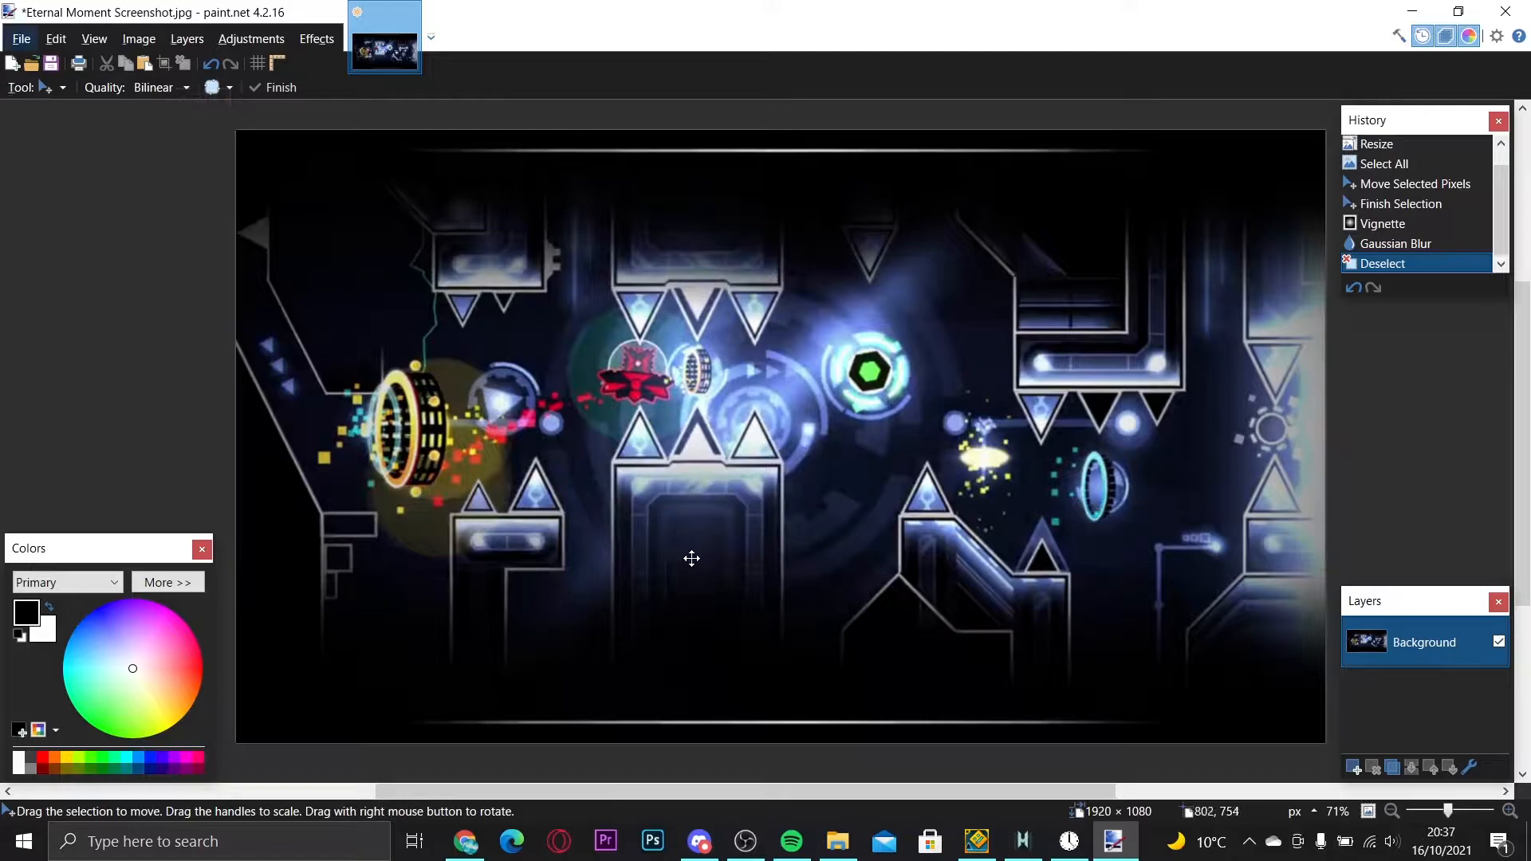
- Add the text "Eternal" to the background layer with the Text tool and move it onto the red ship
{"action": "left_click", "coordinate": [44, 88]}
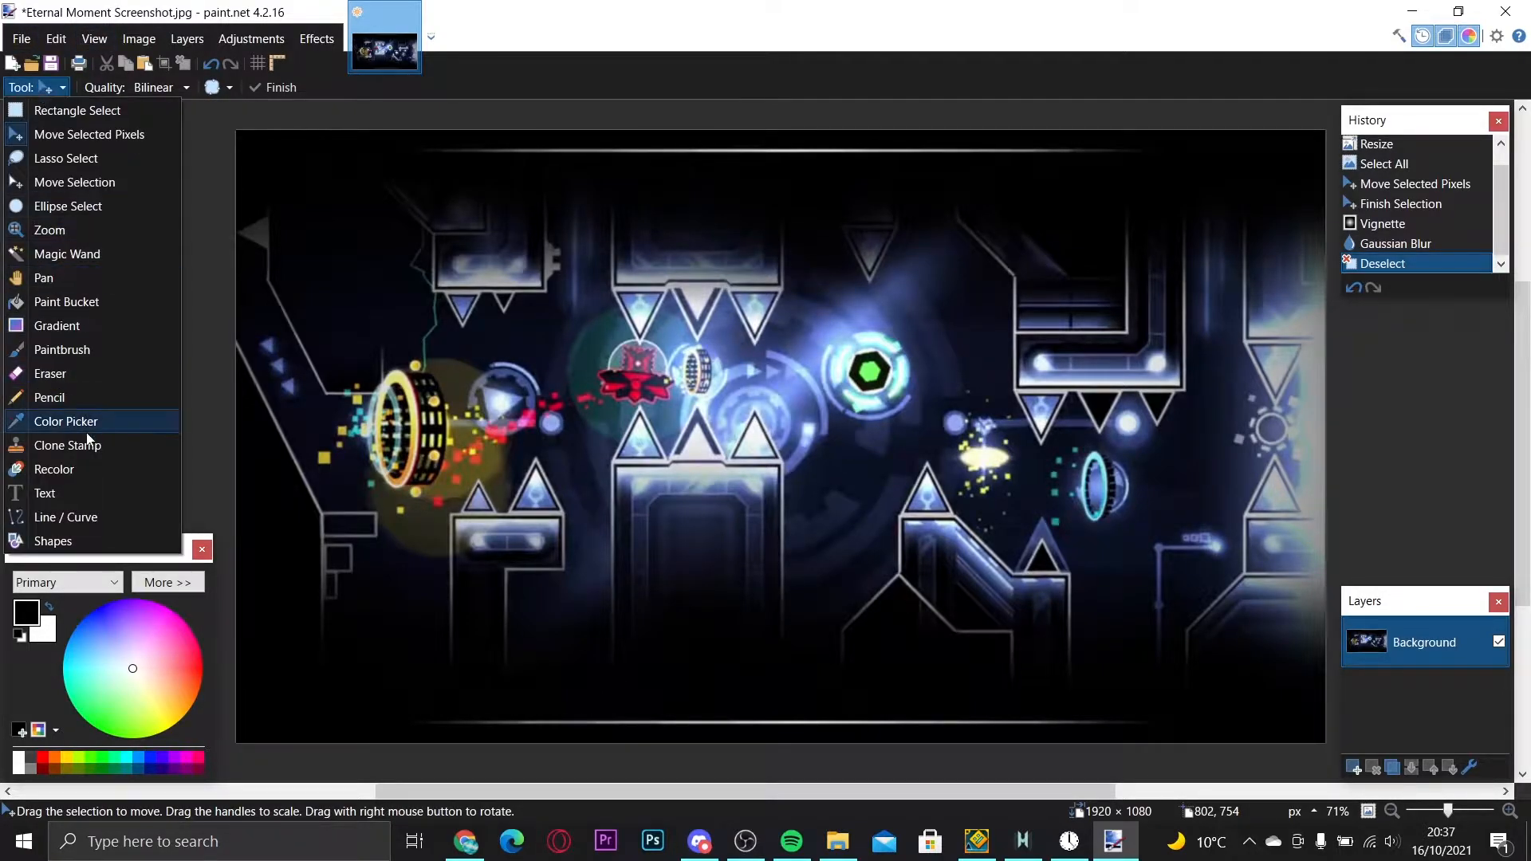
{"action": "left_click", "coordinate": [89, 475]}
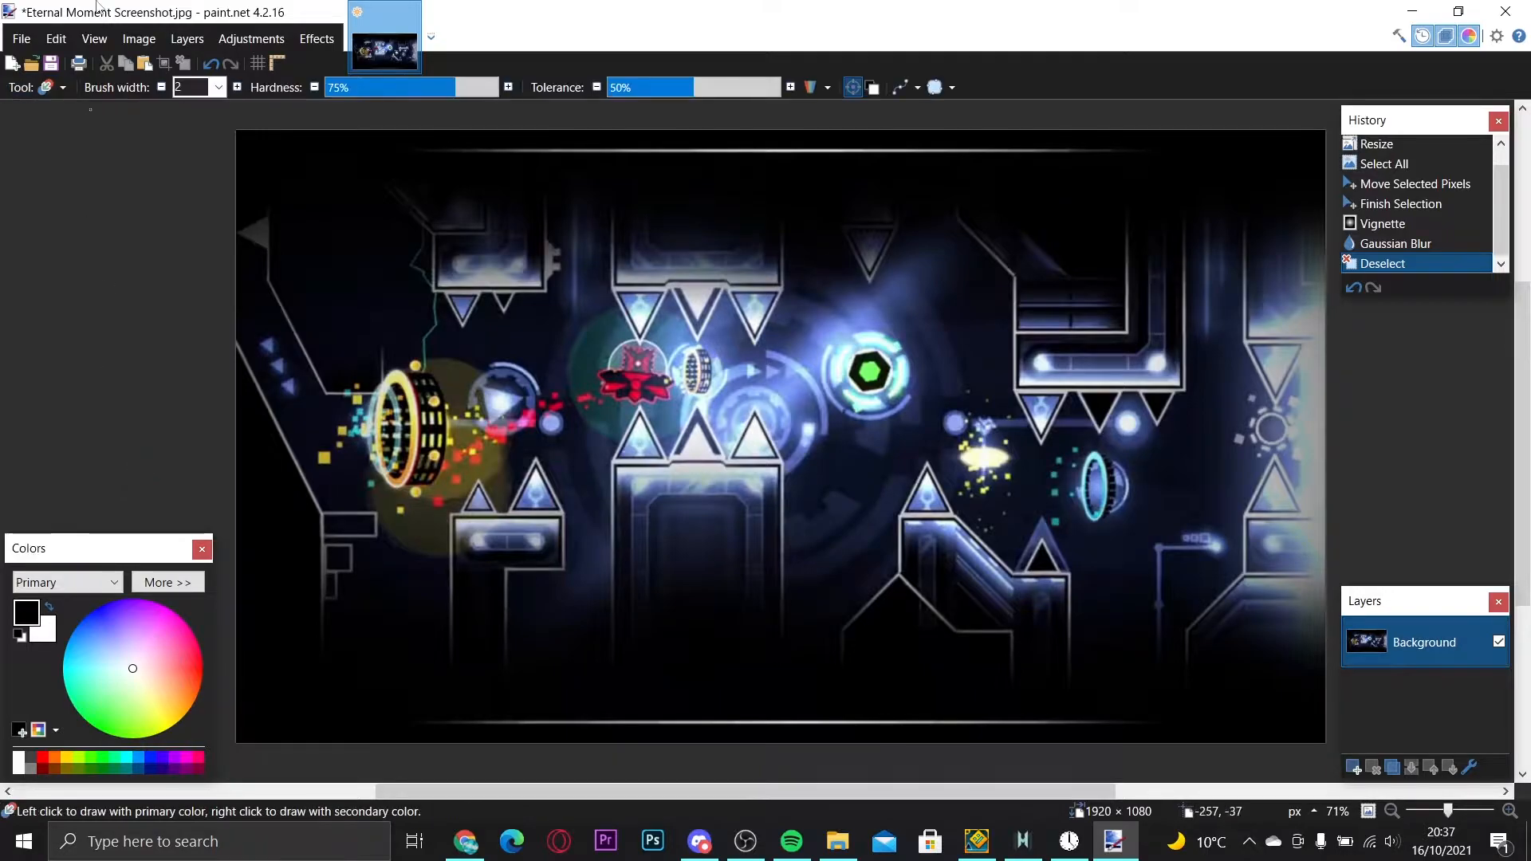
{"action": "left_click", "coordinate": [45, 89]}
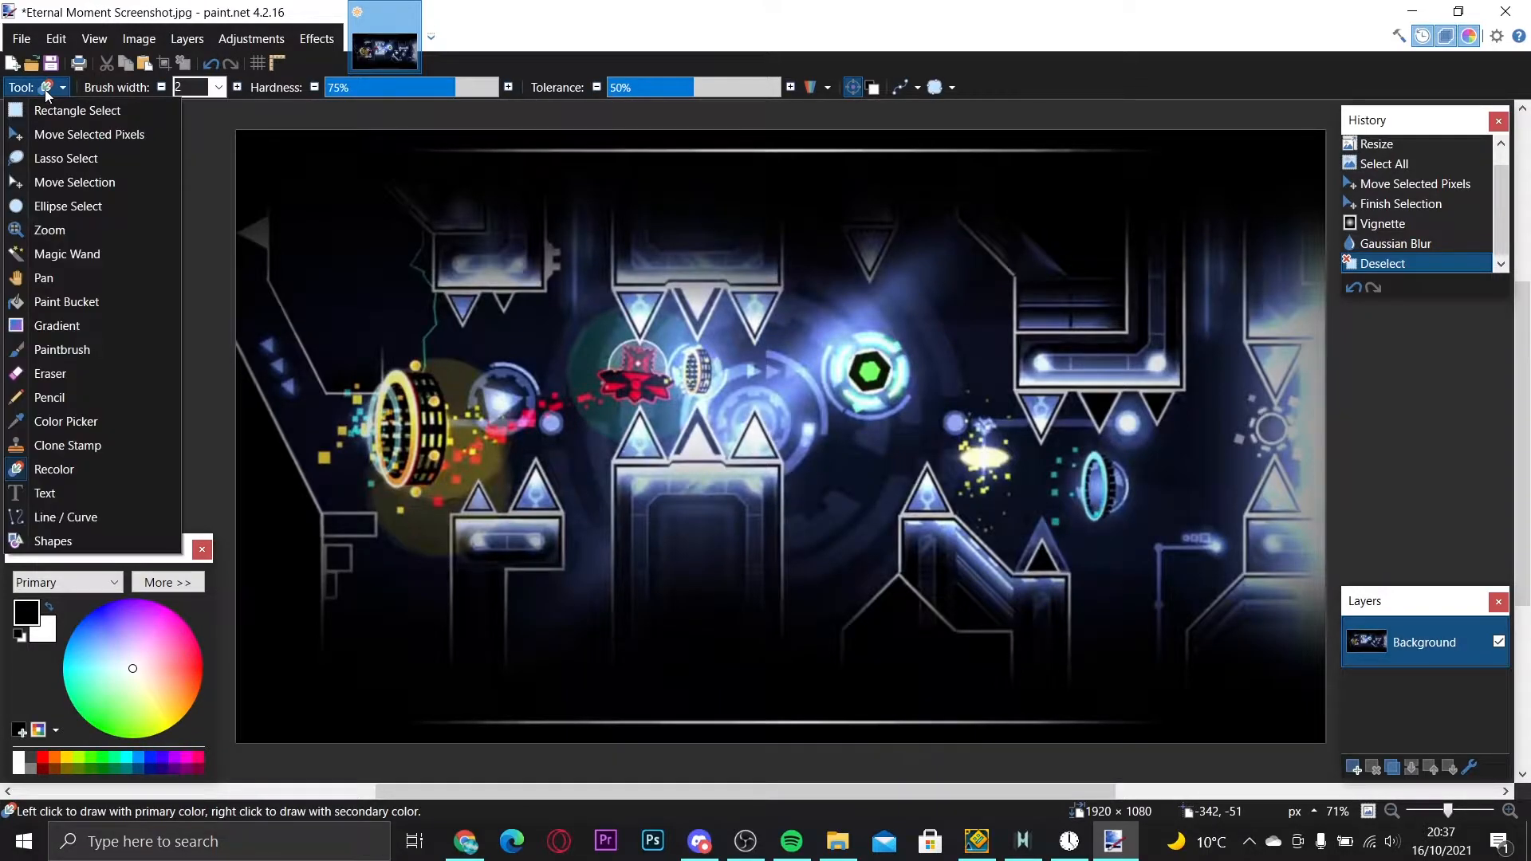
{"action": "left_click", "coordinate": [62, 491]}
{"action": "left_click", "coordinate": [347, 377]}
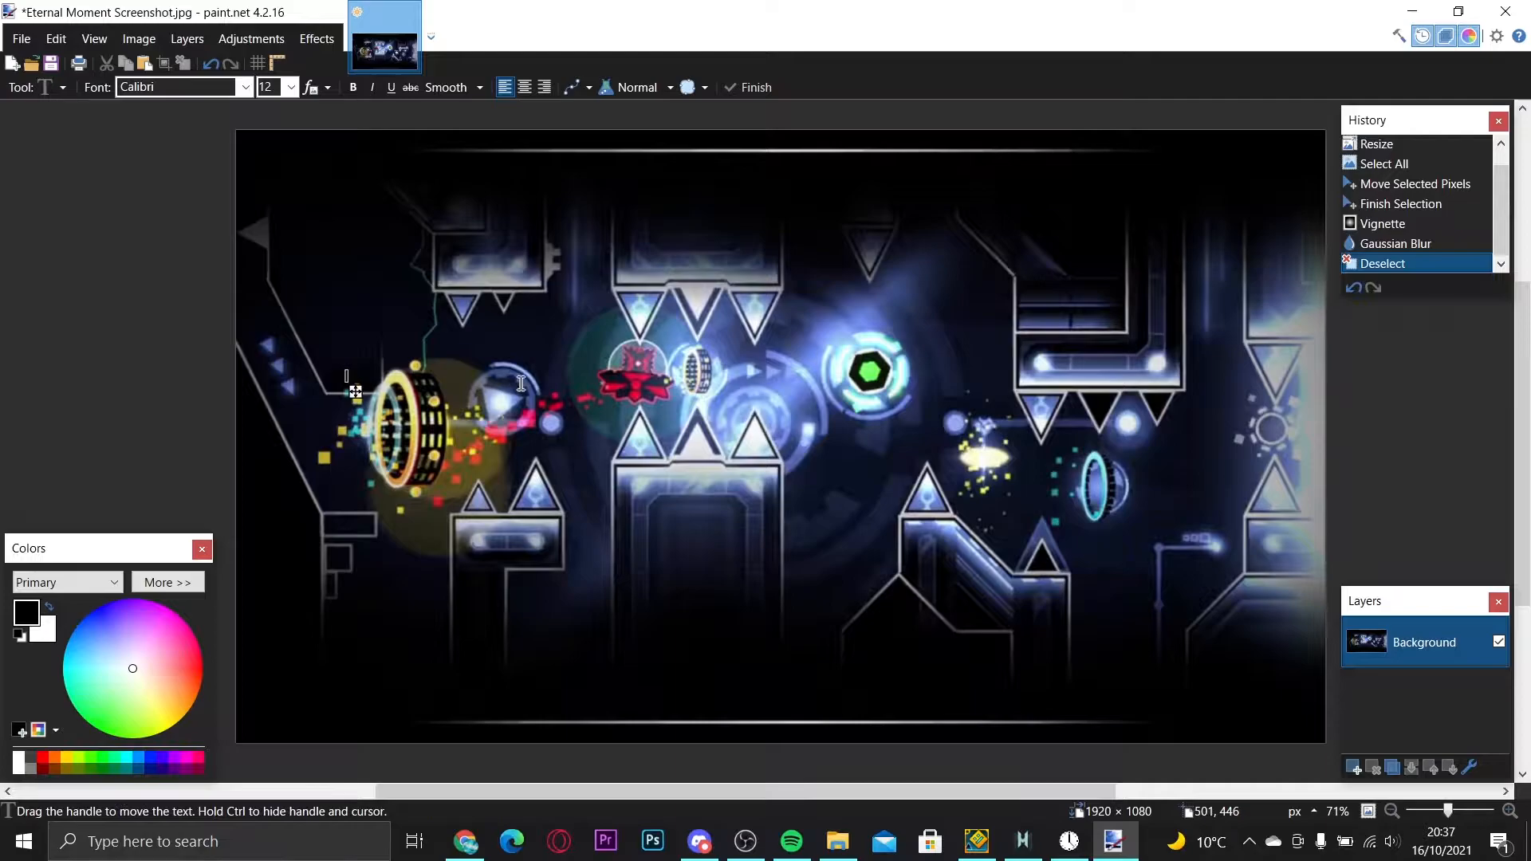
{"action": "type", "text": "Eternal"}
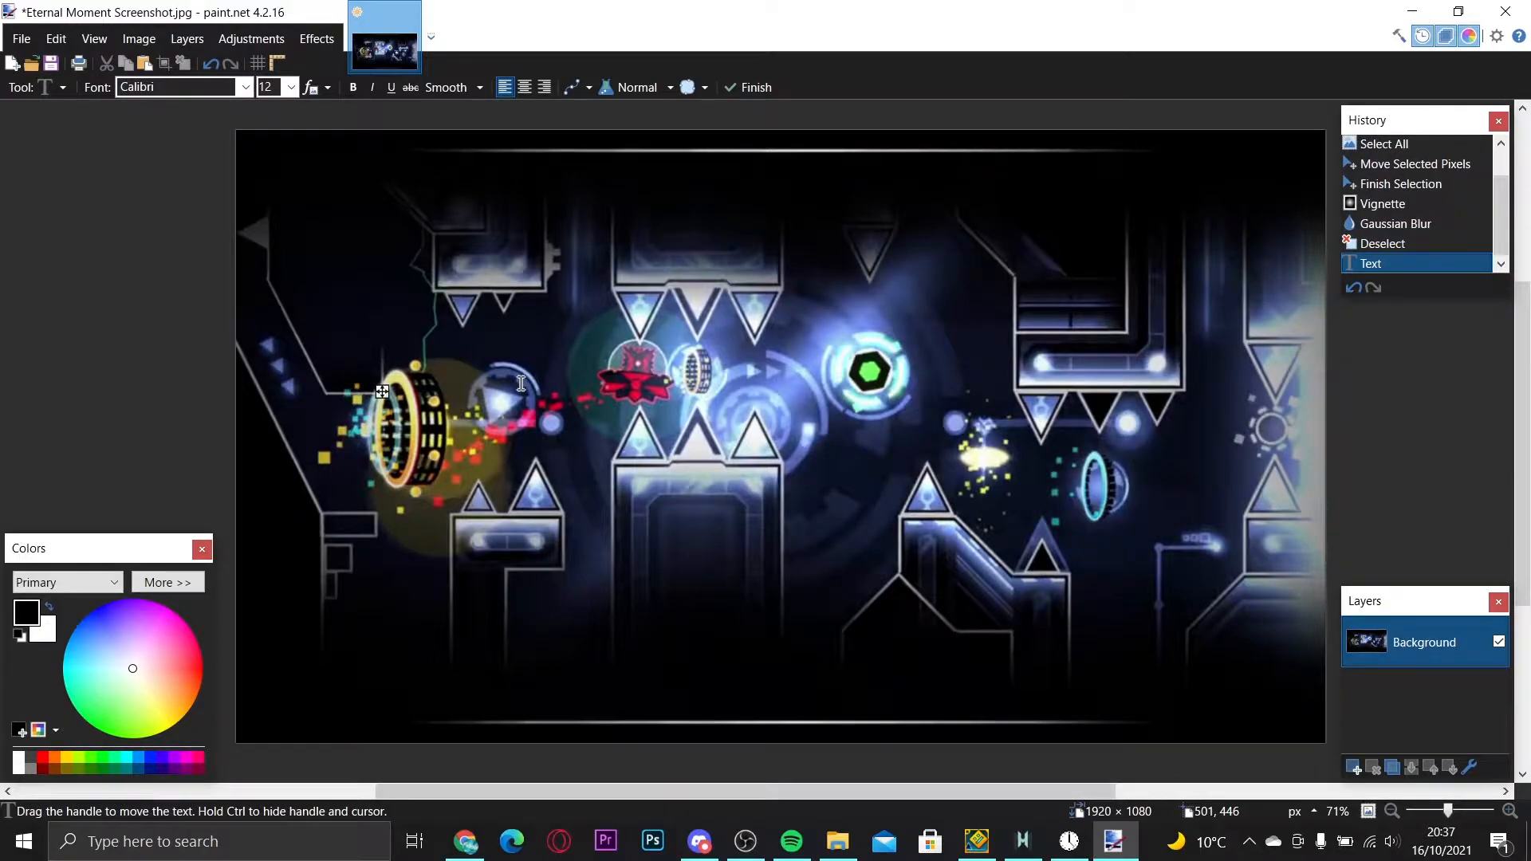
{"action": "left_click_drag", "start_coordinate": [382, 392], "coordinate": [648, 381]}
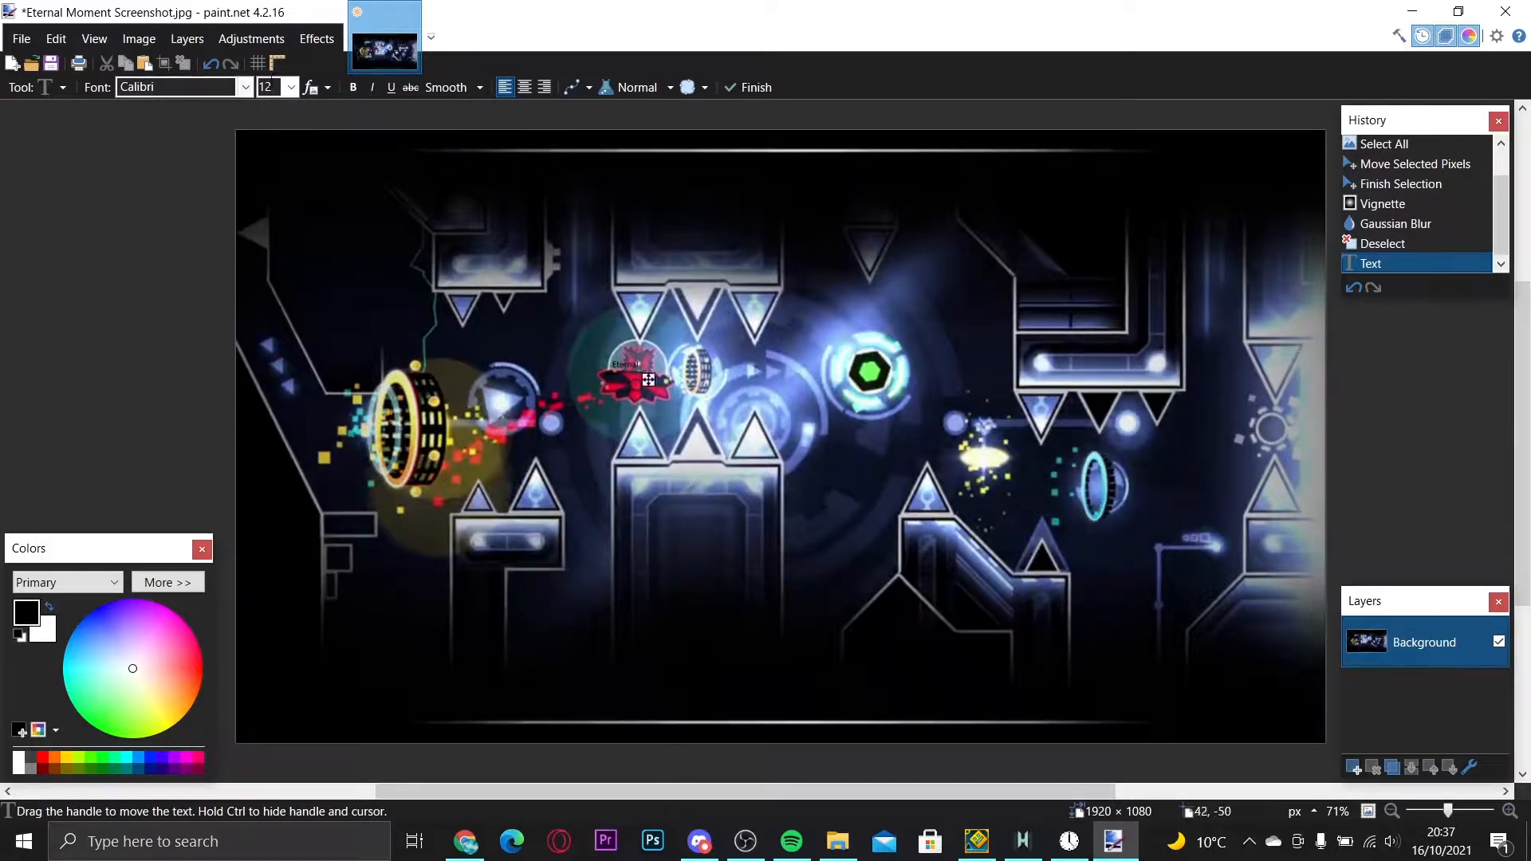
- Set the "Eternal" text size to 192 and move it to the horizontal middle of the image
{"action": "left_click", "coordinate": [291, 87]}
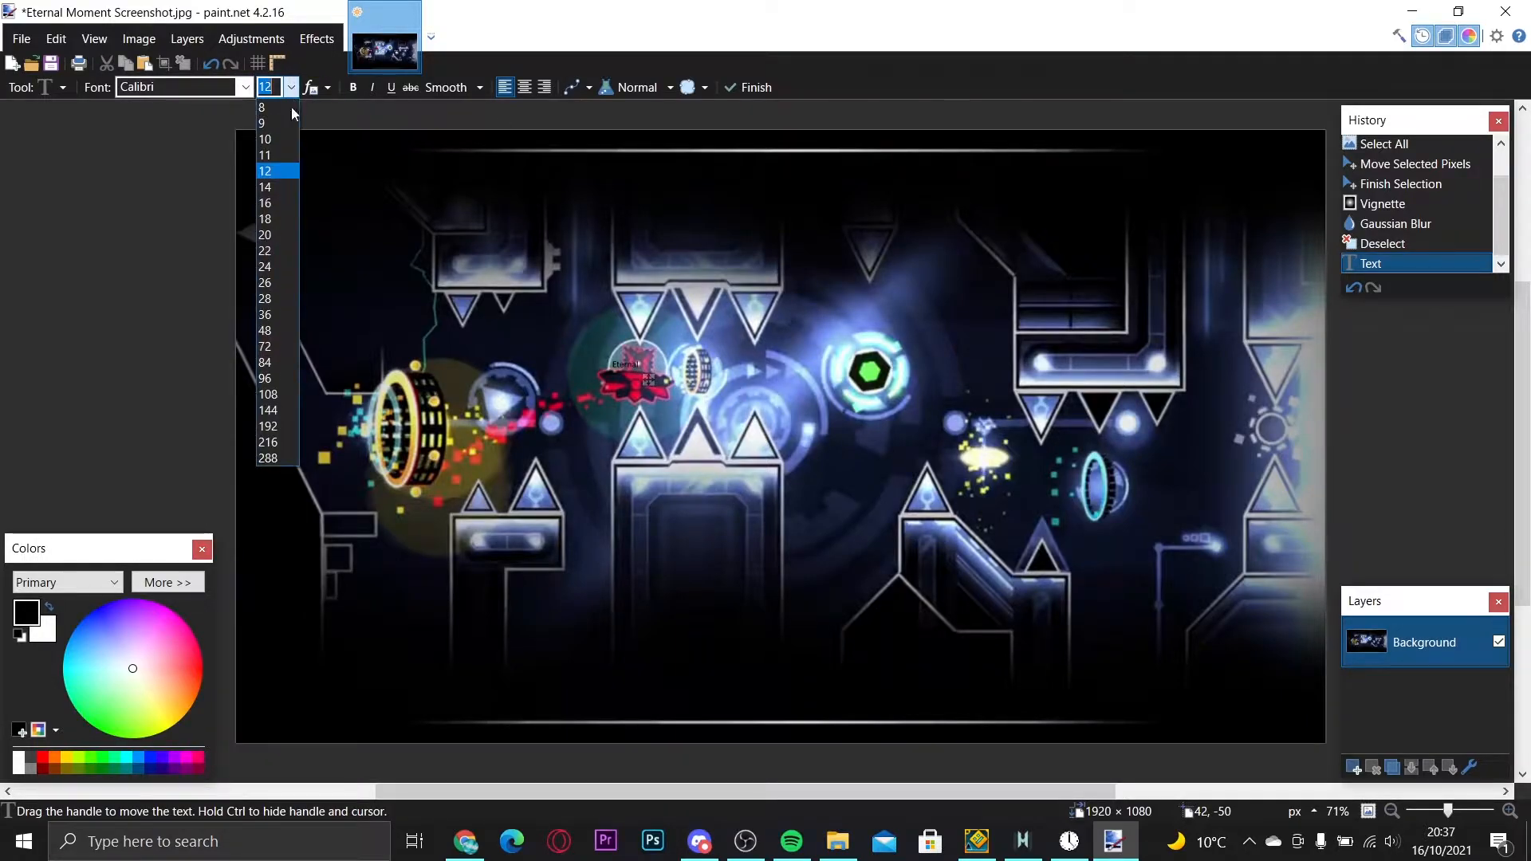
{"action": "left_click", "coordinate": [291, 428]}
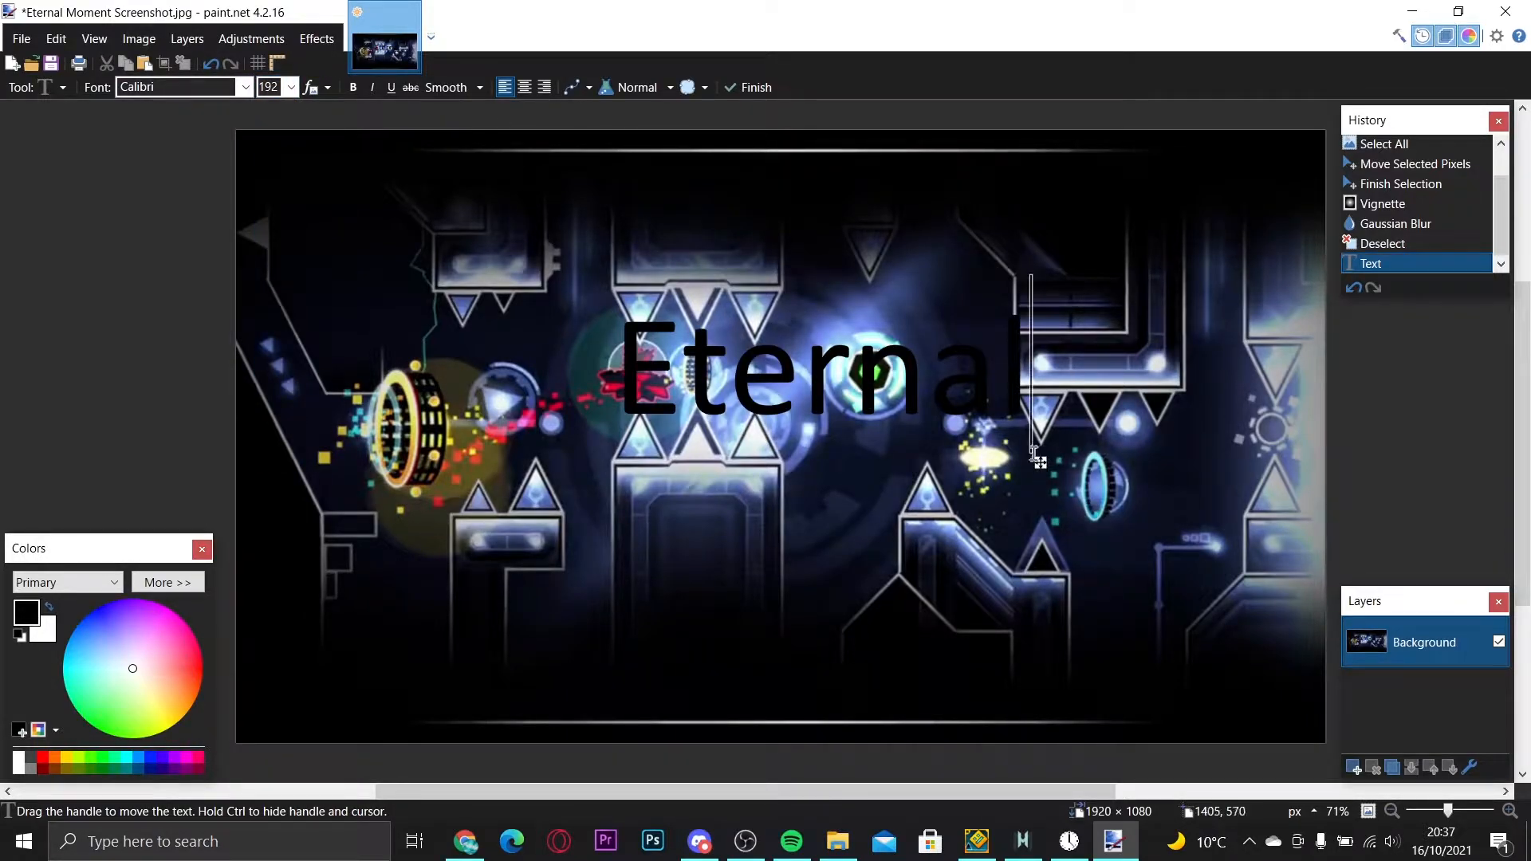
{"action": "left_click_drag", "start_coordinate": [1037, 461], "coordinate": [982, 452]}
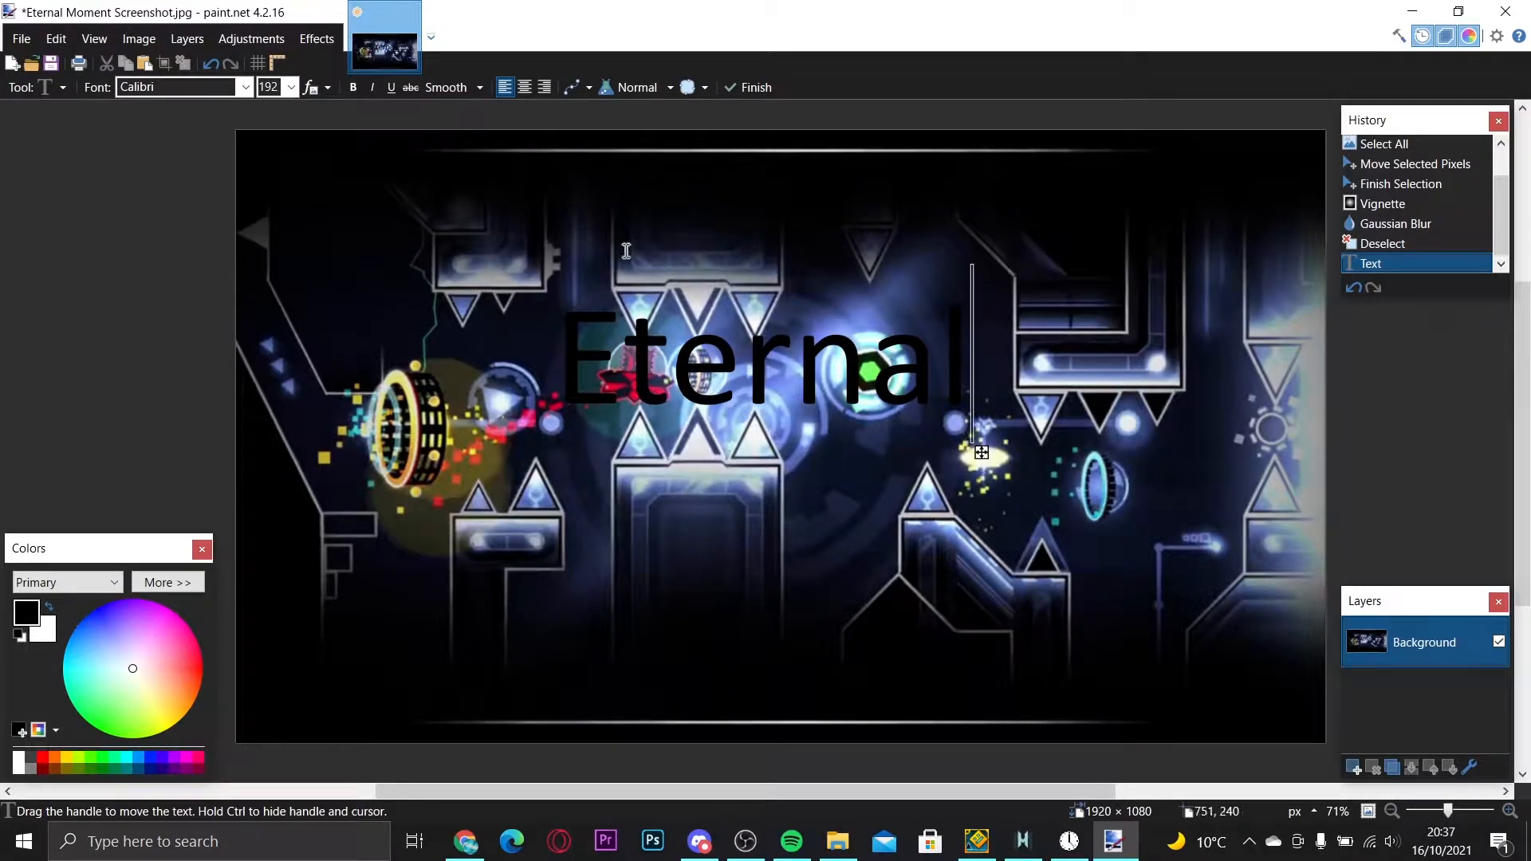
- Switch to the web browser and open dafont.com in a new tab
{"action": "key", "text": "alt+Tab"}
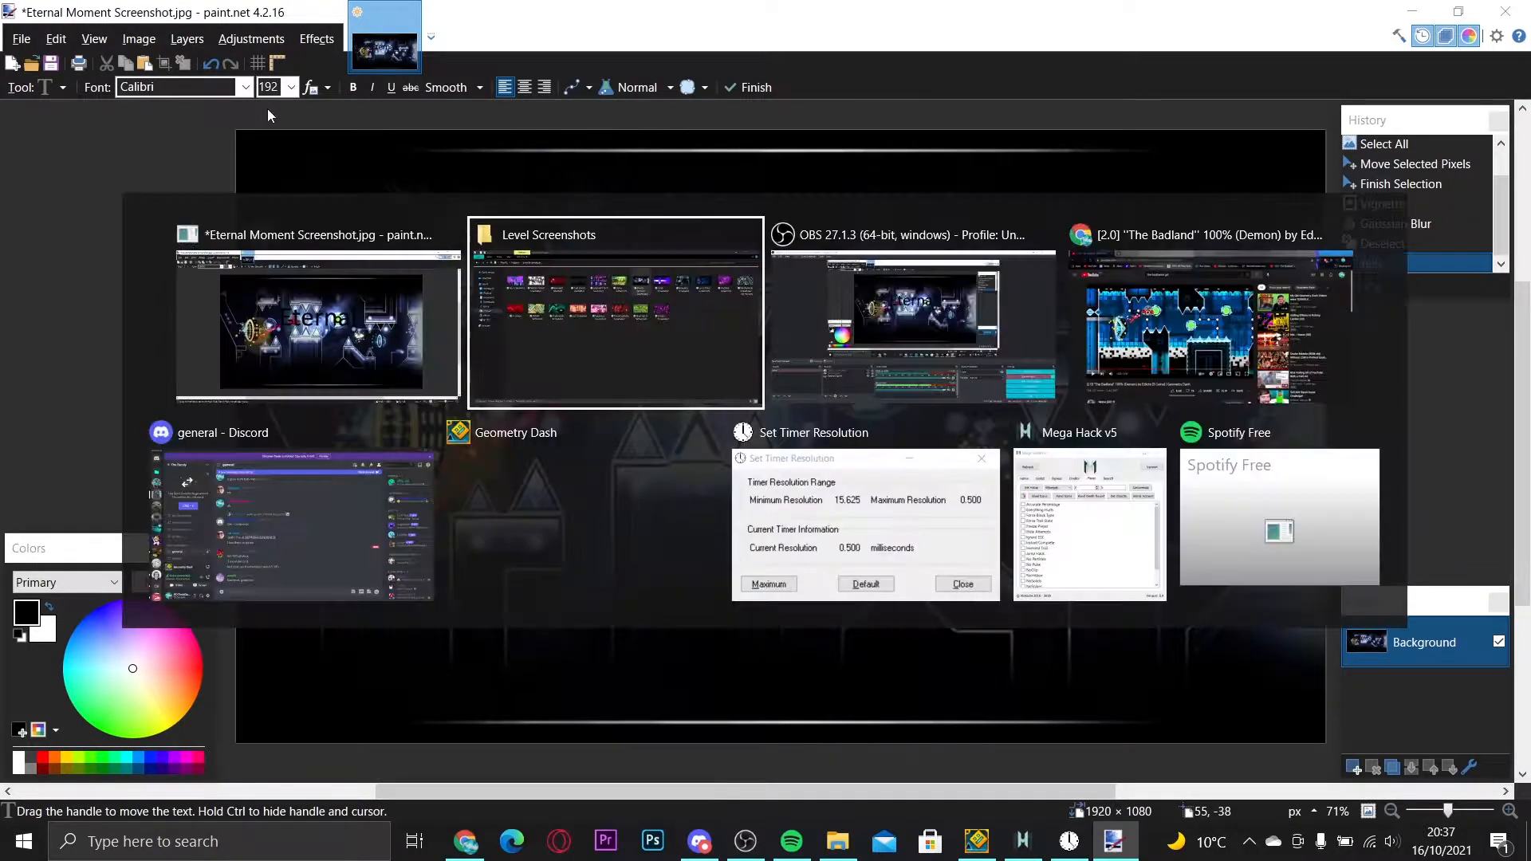
{"action": "key", "text": "Tab"}
{"action": "key", "text": "Tab"}
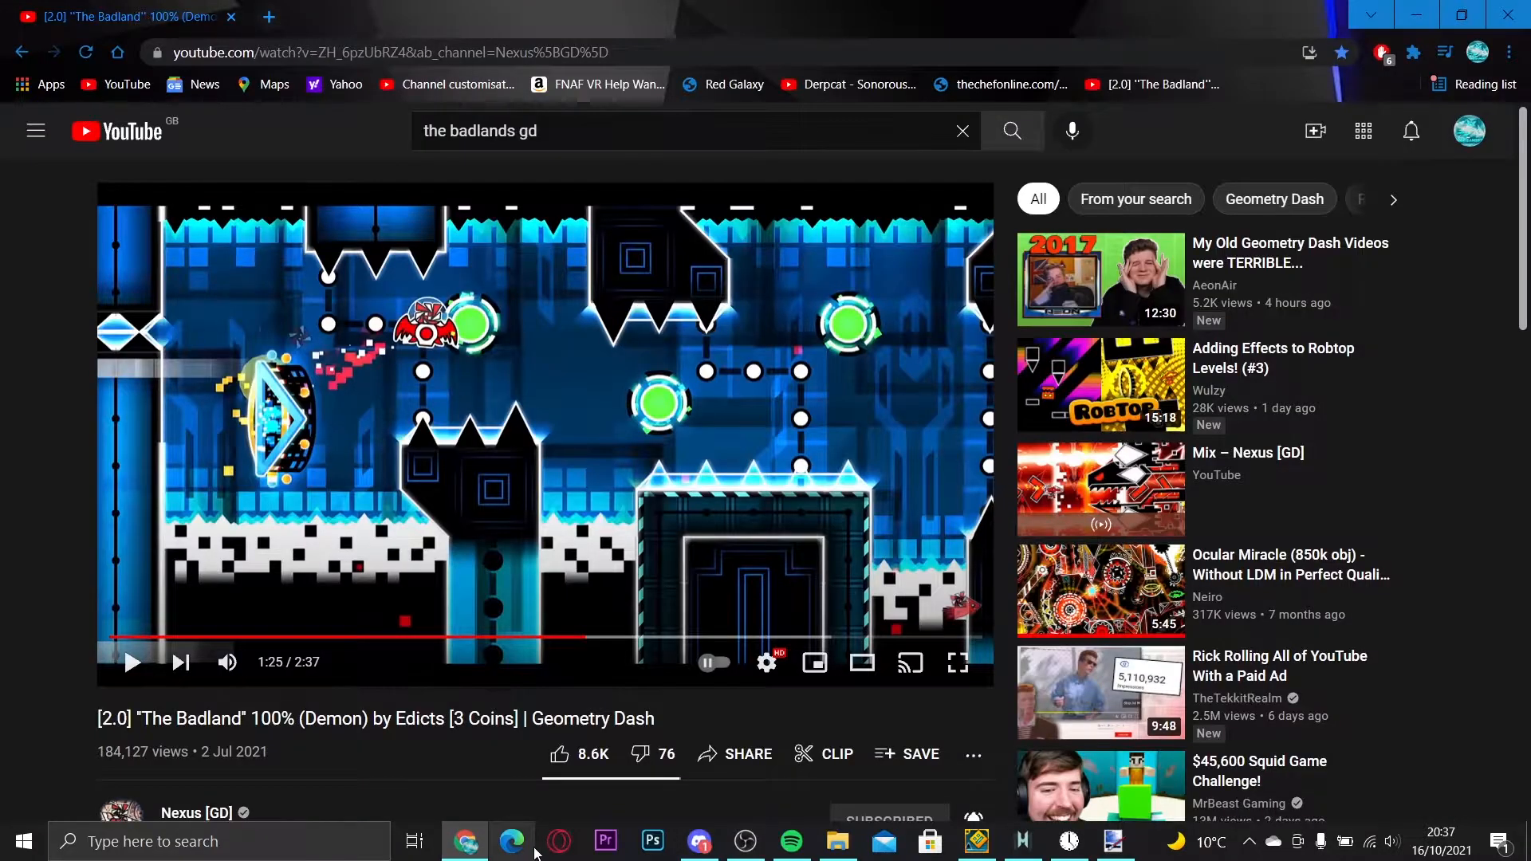
{"action": "key", "text": "ctrl+t"}
{"action": "type", "text": "d"}
{"action": "key", "text": "Return"}
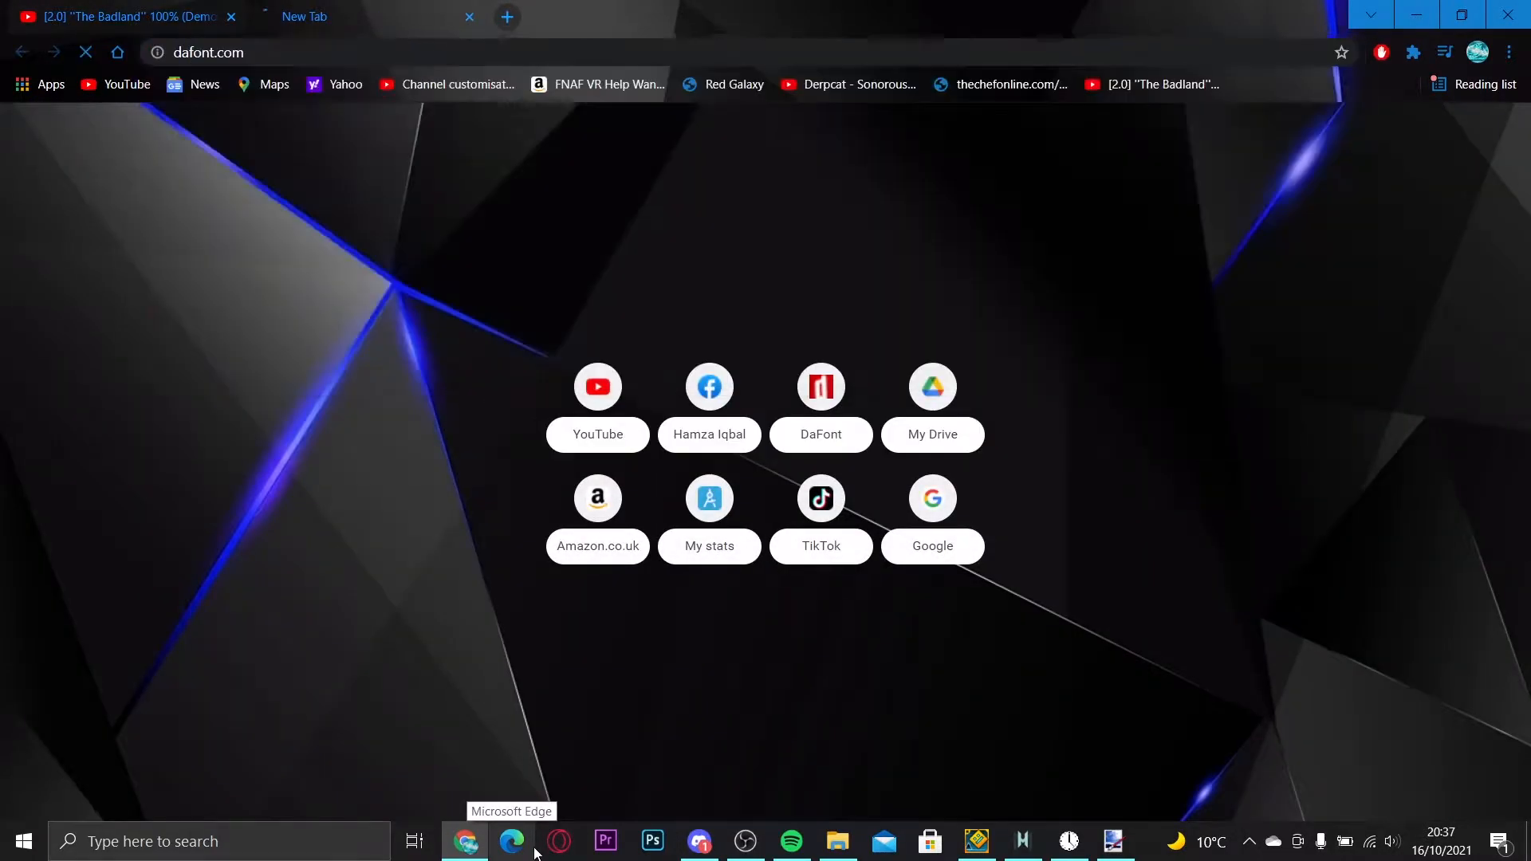
- Look through the recently added fonts on DaFont and open the Horror font category
{"action": "scroll", "coordinate": [52, 586], "scroll_direction": "down", "scroll_amount": 5}
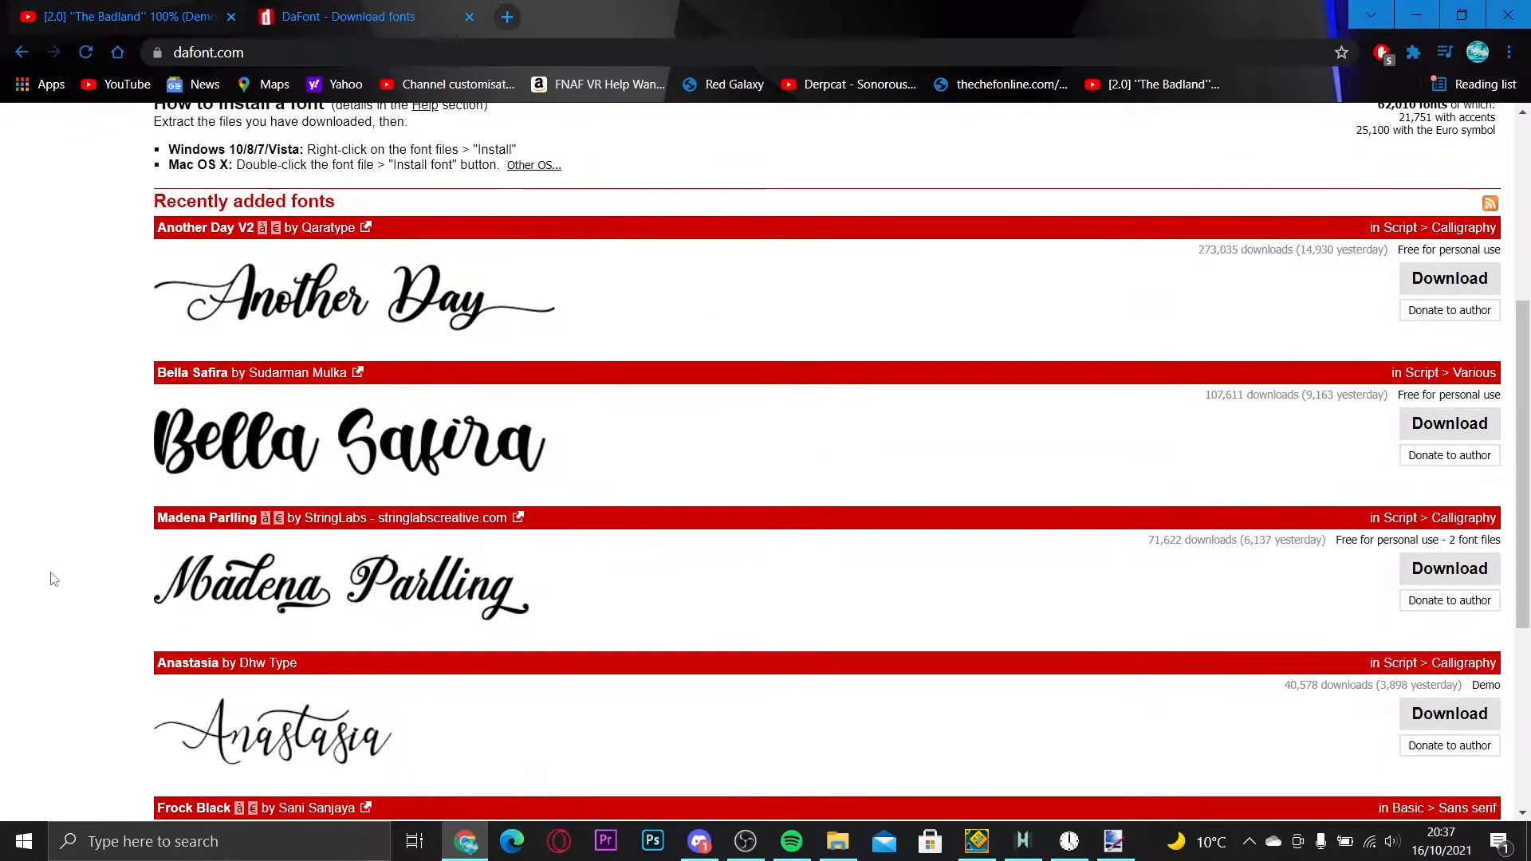
{"action": "scroll", "coordinate": [95, 550], "scroll_direction": "up", "scroll_amount": 5}
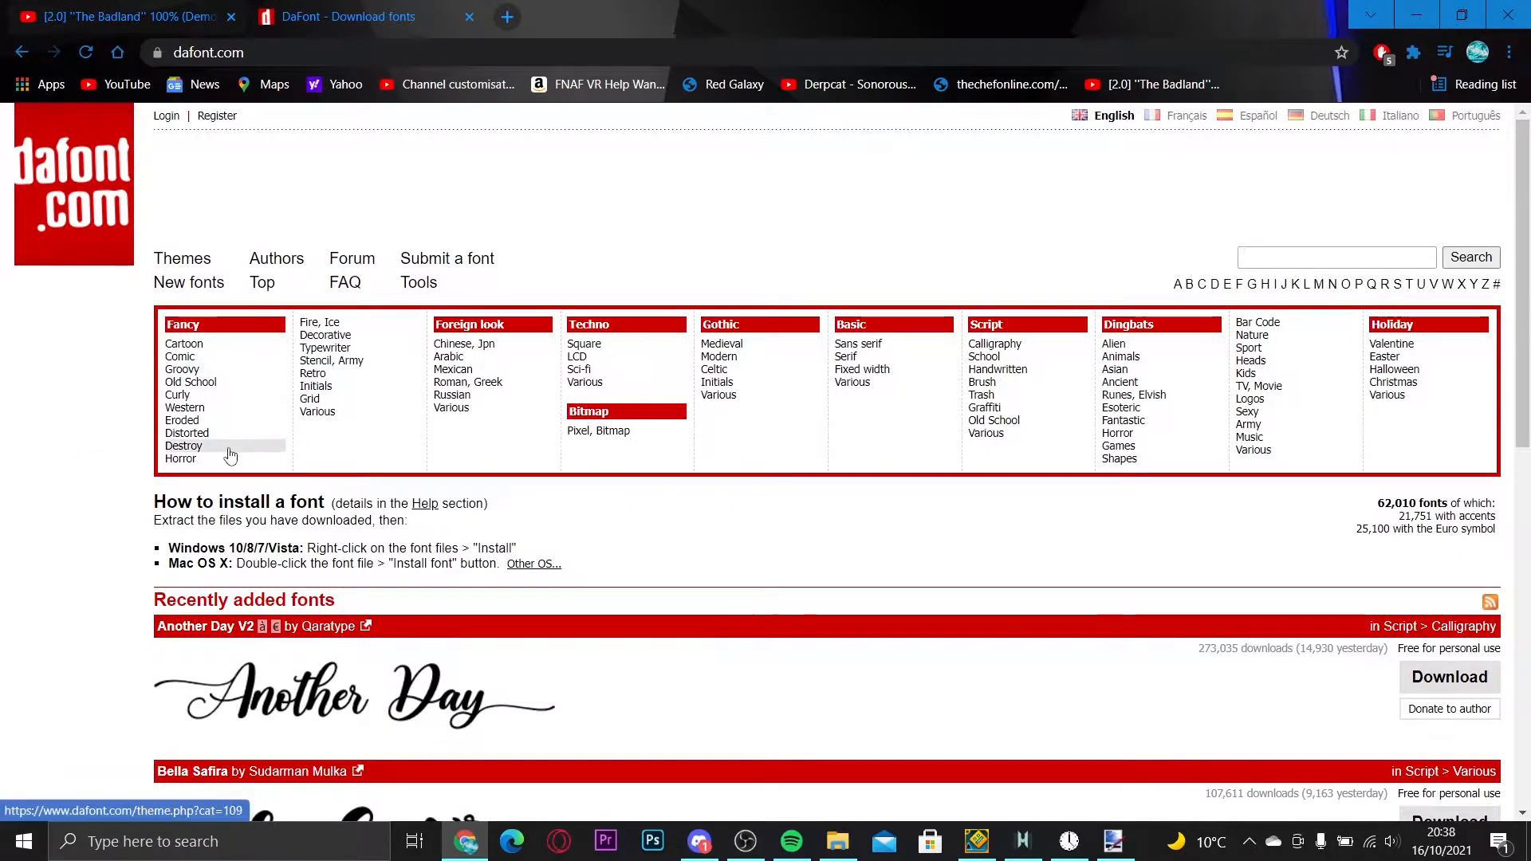
{"action": "left_click", "coordinate": [185, 460]}
{"action": "scroll", "coordinate": [390, 535], "scroll_direction": "down", "scroll_amount": 5}
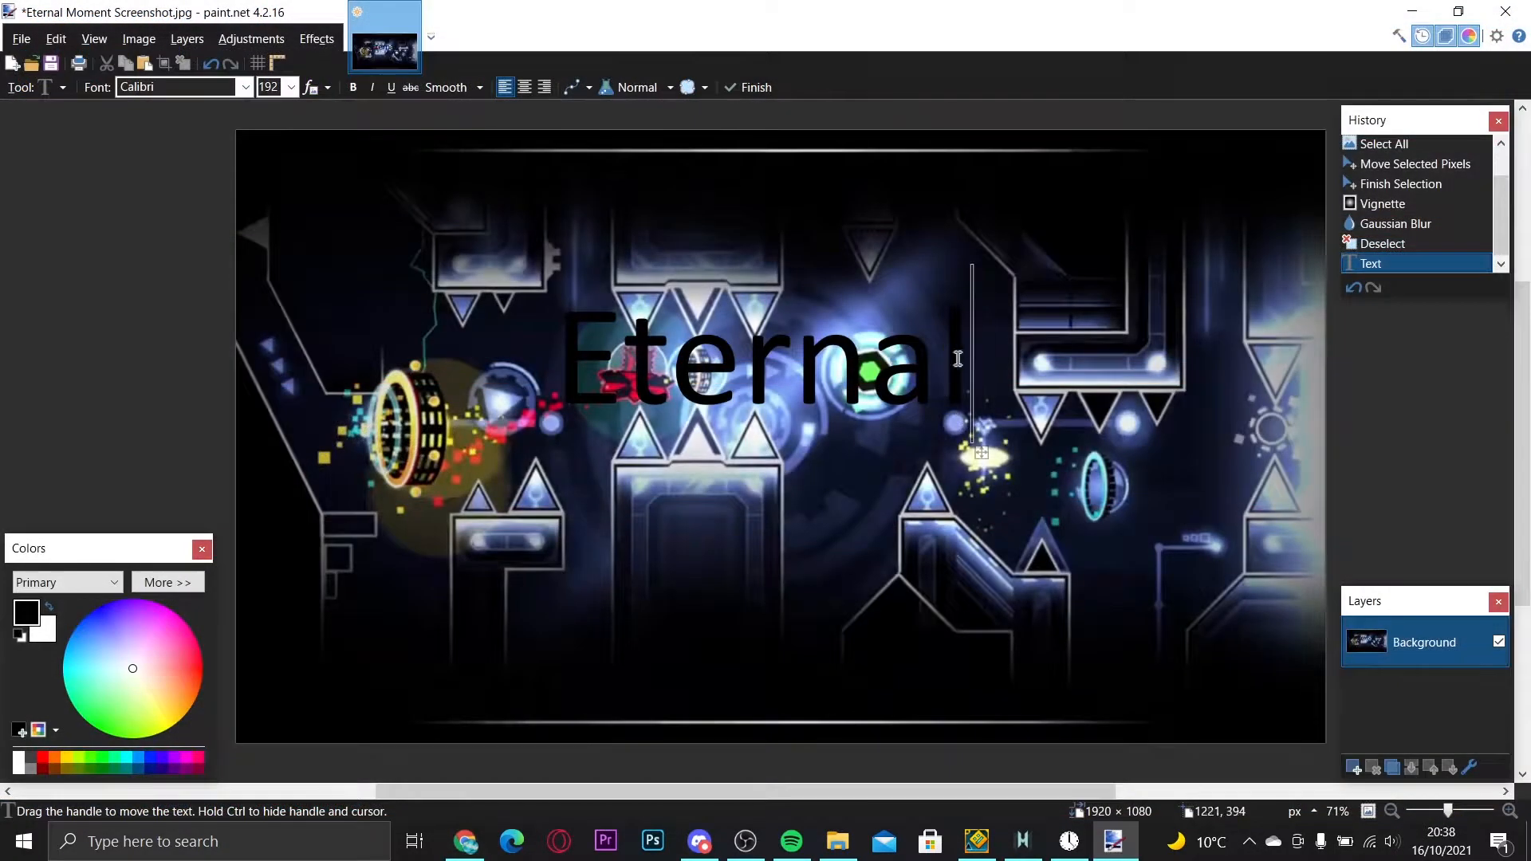
- Switch back to paint.net, change the text font to Chopsic and move the word fully inside the image
{"action": "left_click", "coordinate": [244, 87]}
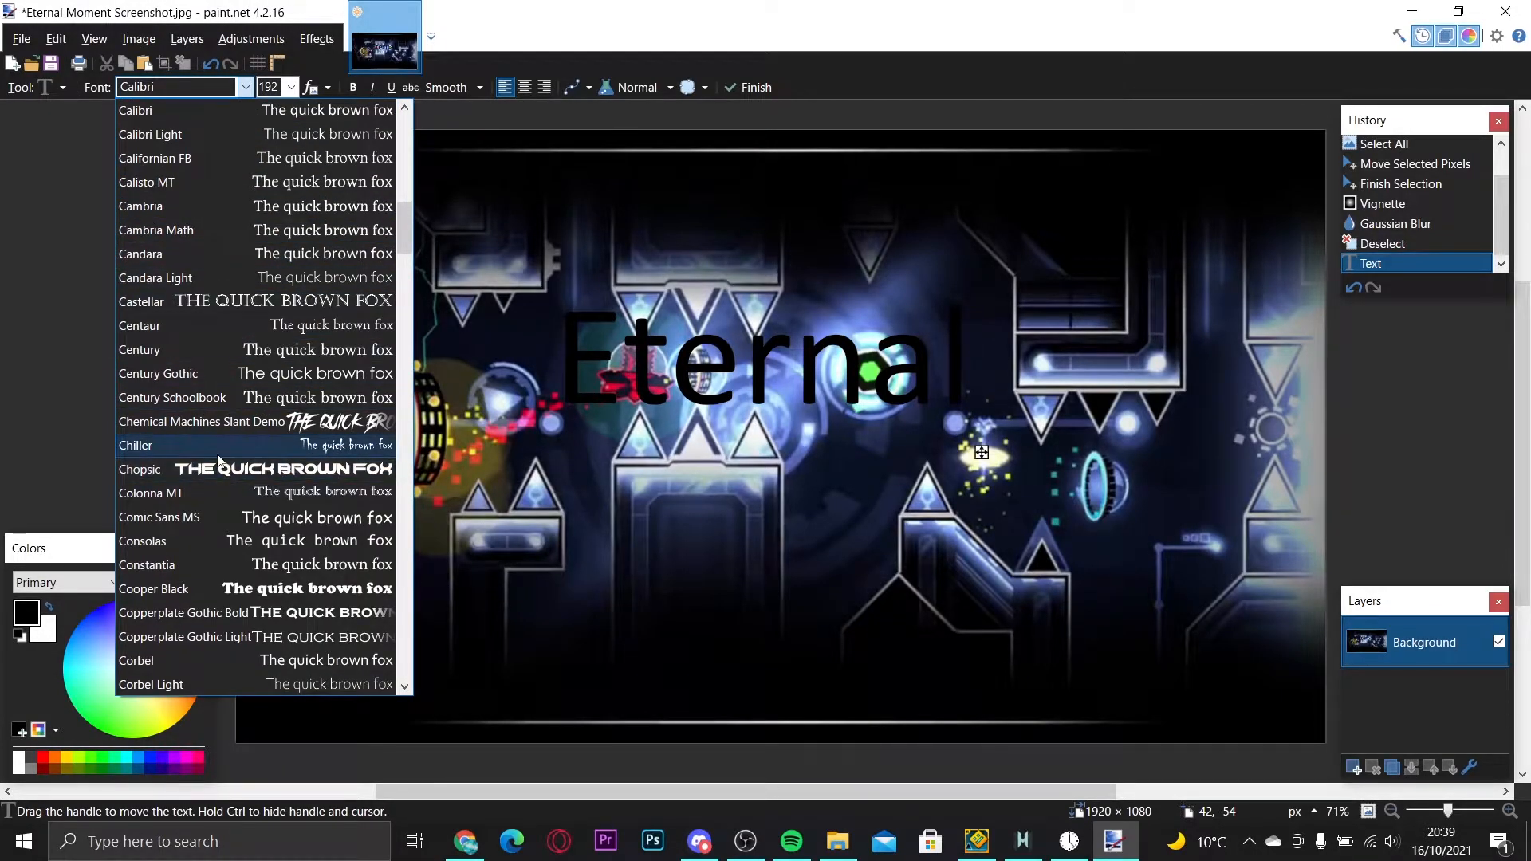
{"action": "left_click", "coordinate": [264, 468]}
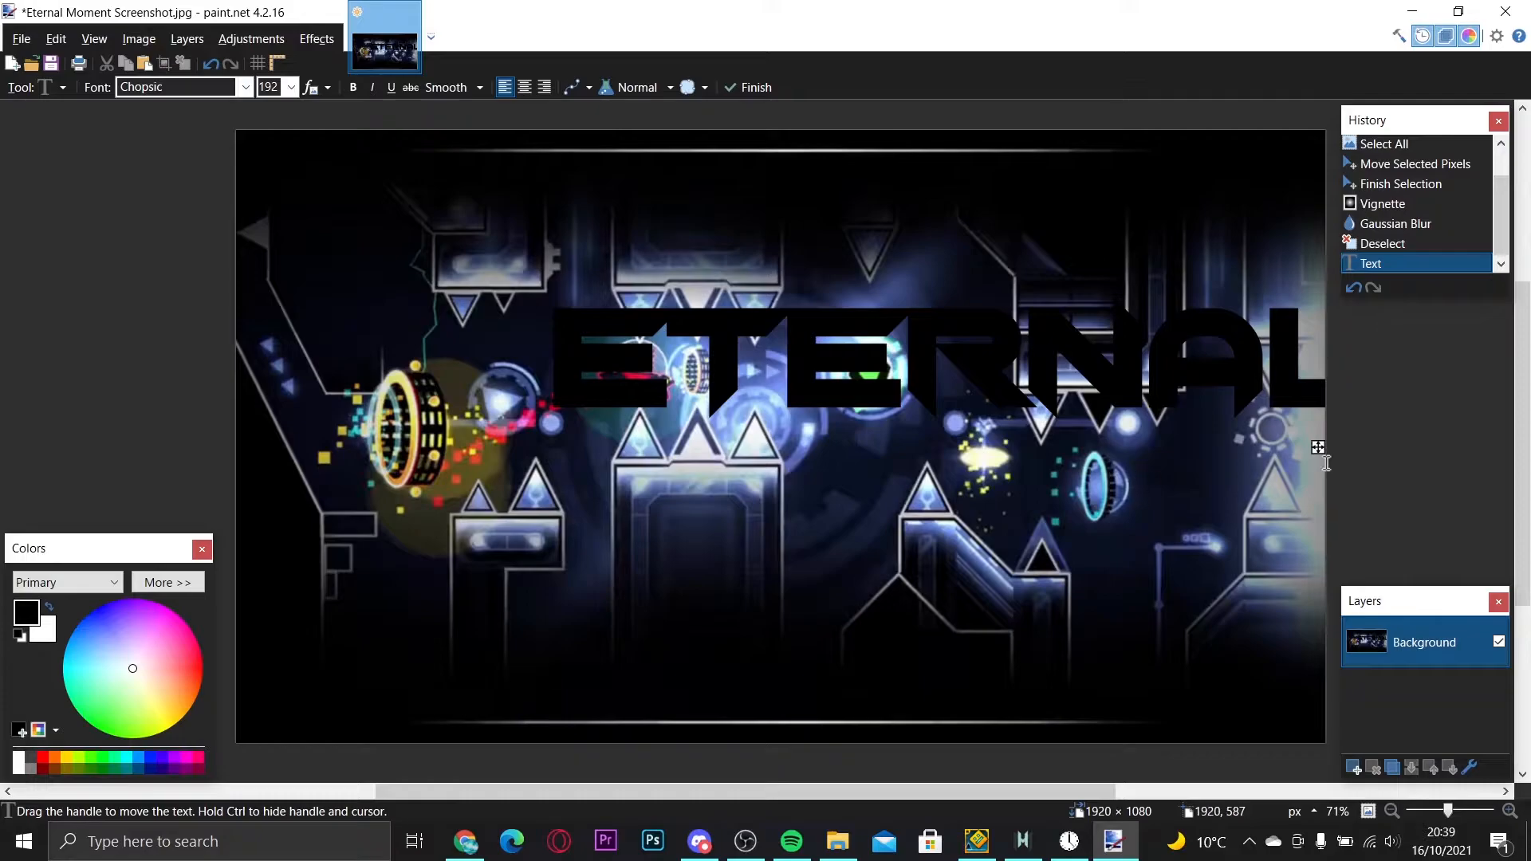
{"action": "left_click_drag", "start_coordinate": [1316, 451], "coordinate": [1224, 456]}
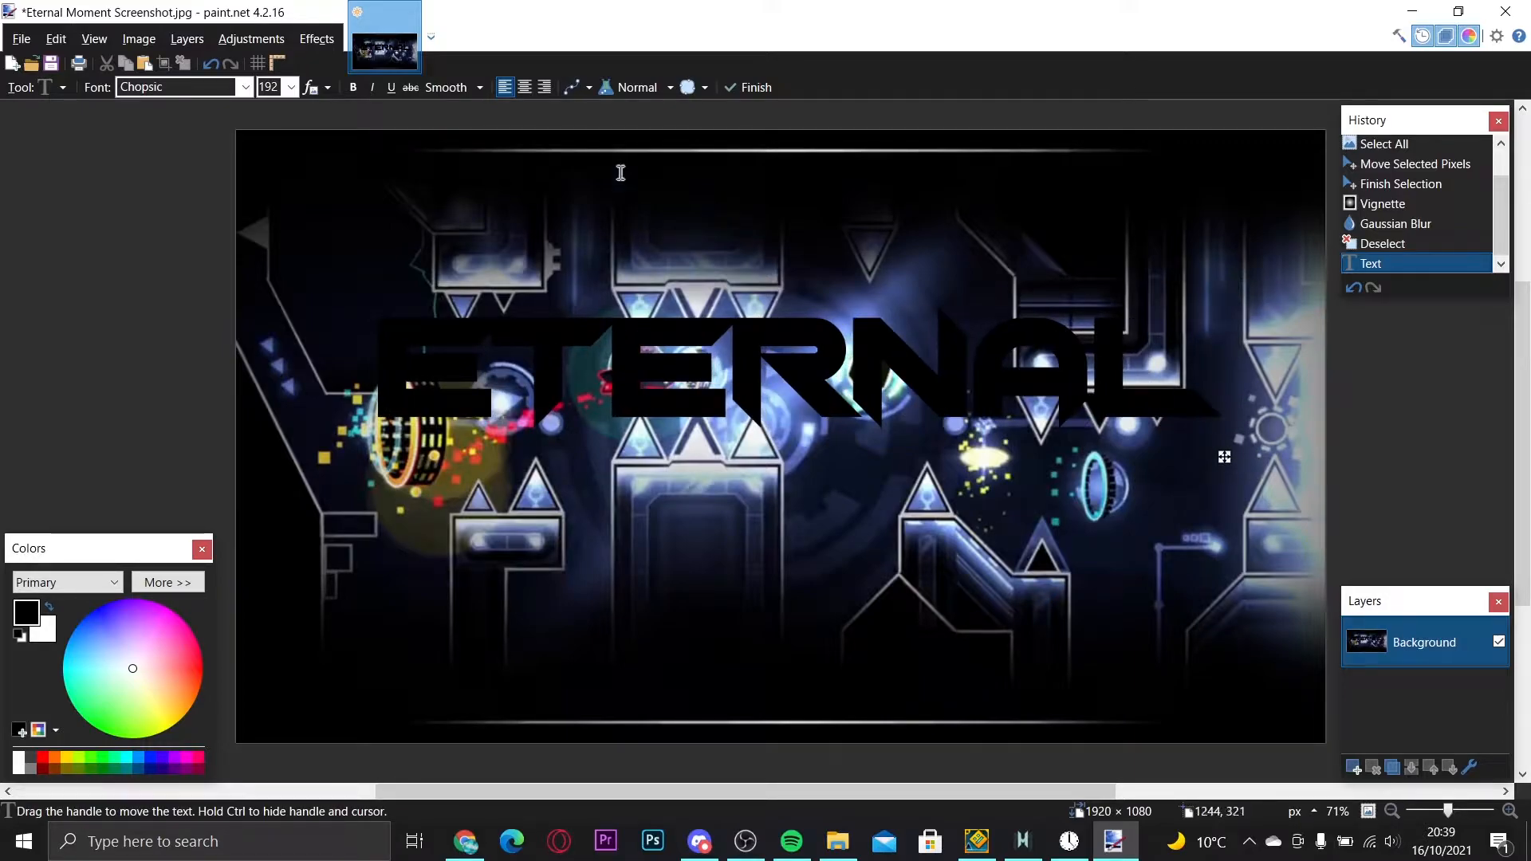
- Set the text size to 216 and shift the word to keep it centred in the image
{"action": "left_click", "coordinate": [292, 88]}
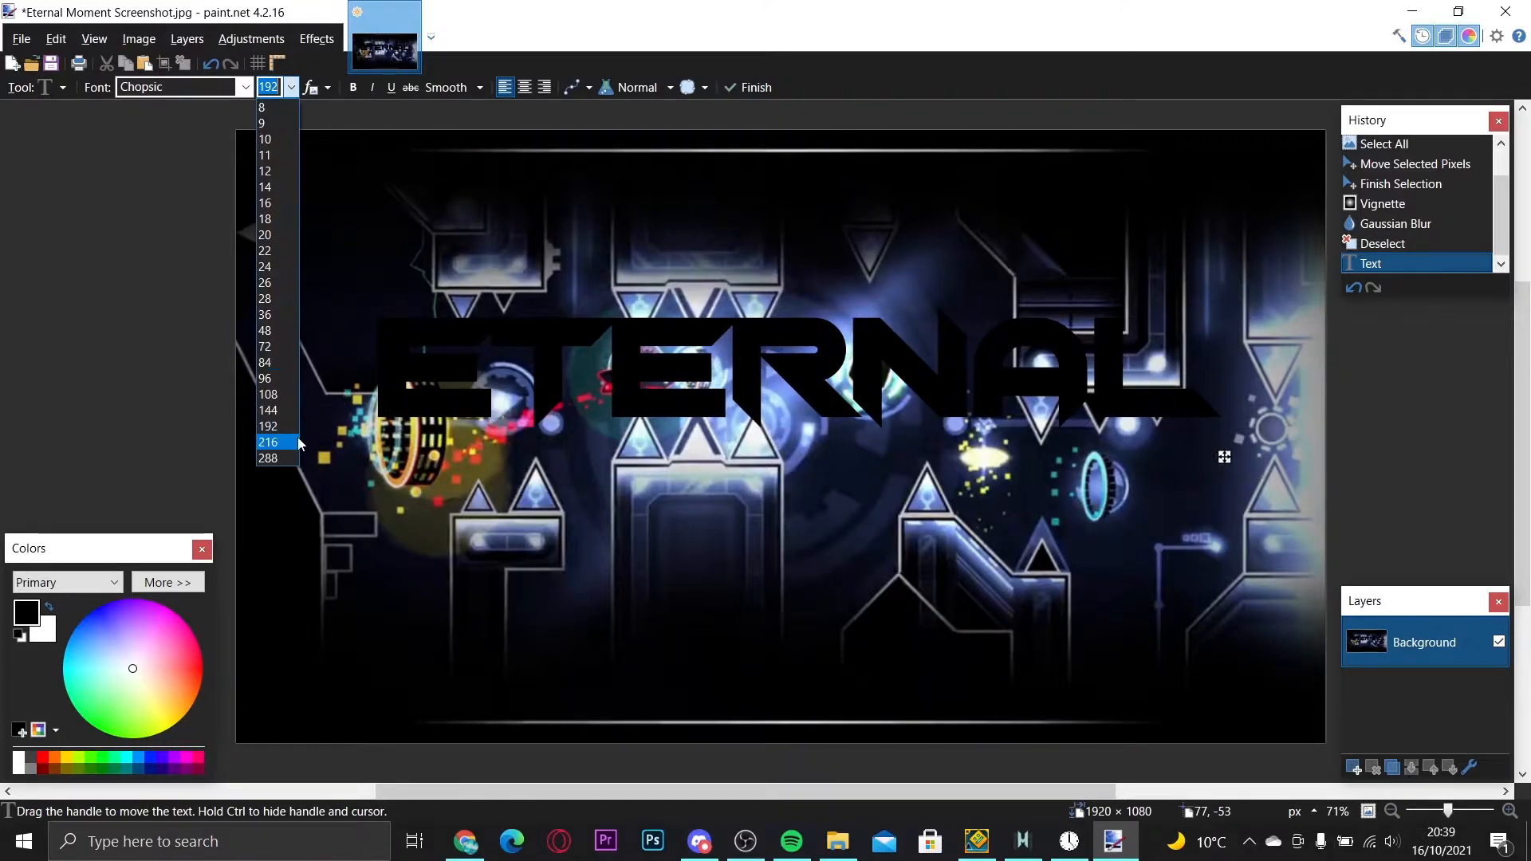
{"action": "left_click", "coordinate": [275, 434]}
{"action": "left_click_drag", "start_coordinate": [1317, 468], "coordinate": [1250, 468]}
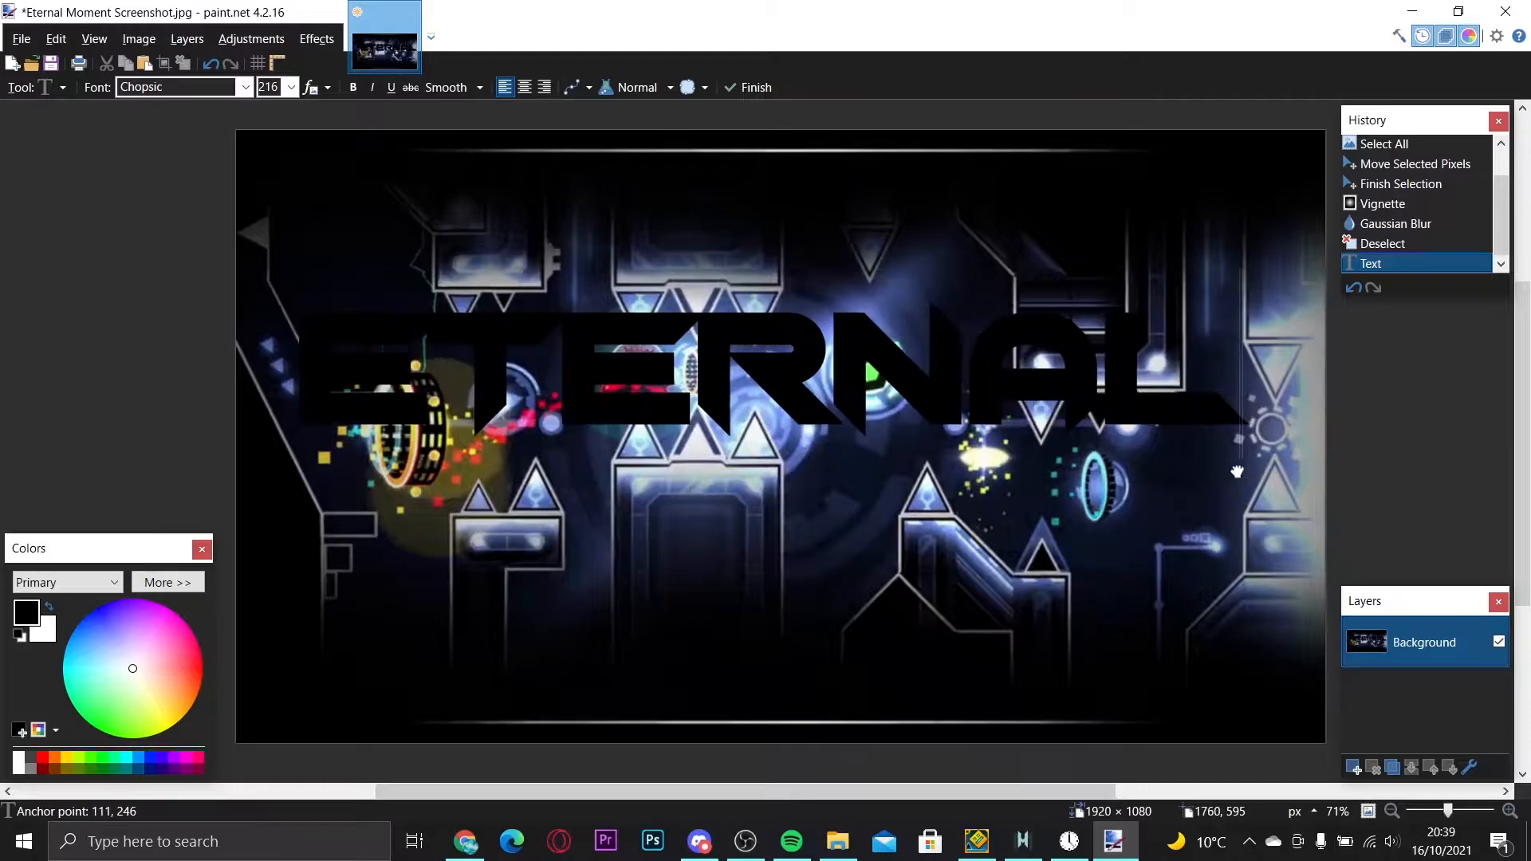
- Try text size 288, settle on 240, and reposition the word so it spans the image width
{"action": "left_click", "coordinate": [292, 88]}
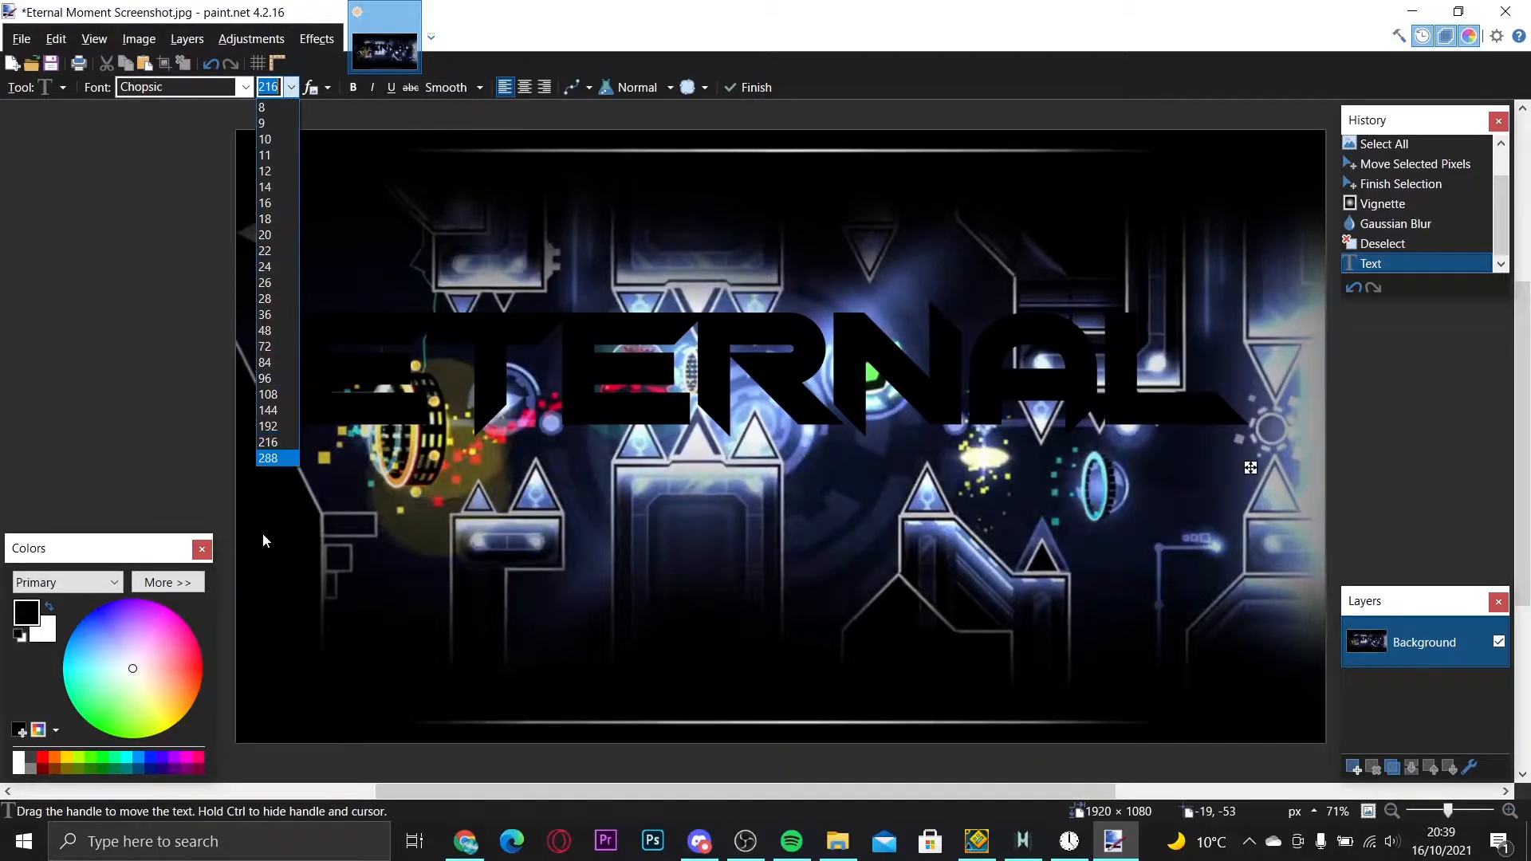
{"action": "left_click", "coordinate": [275, 458]}
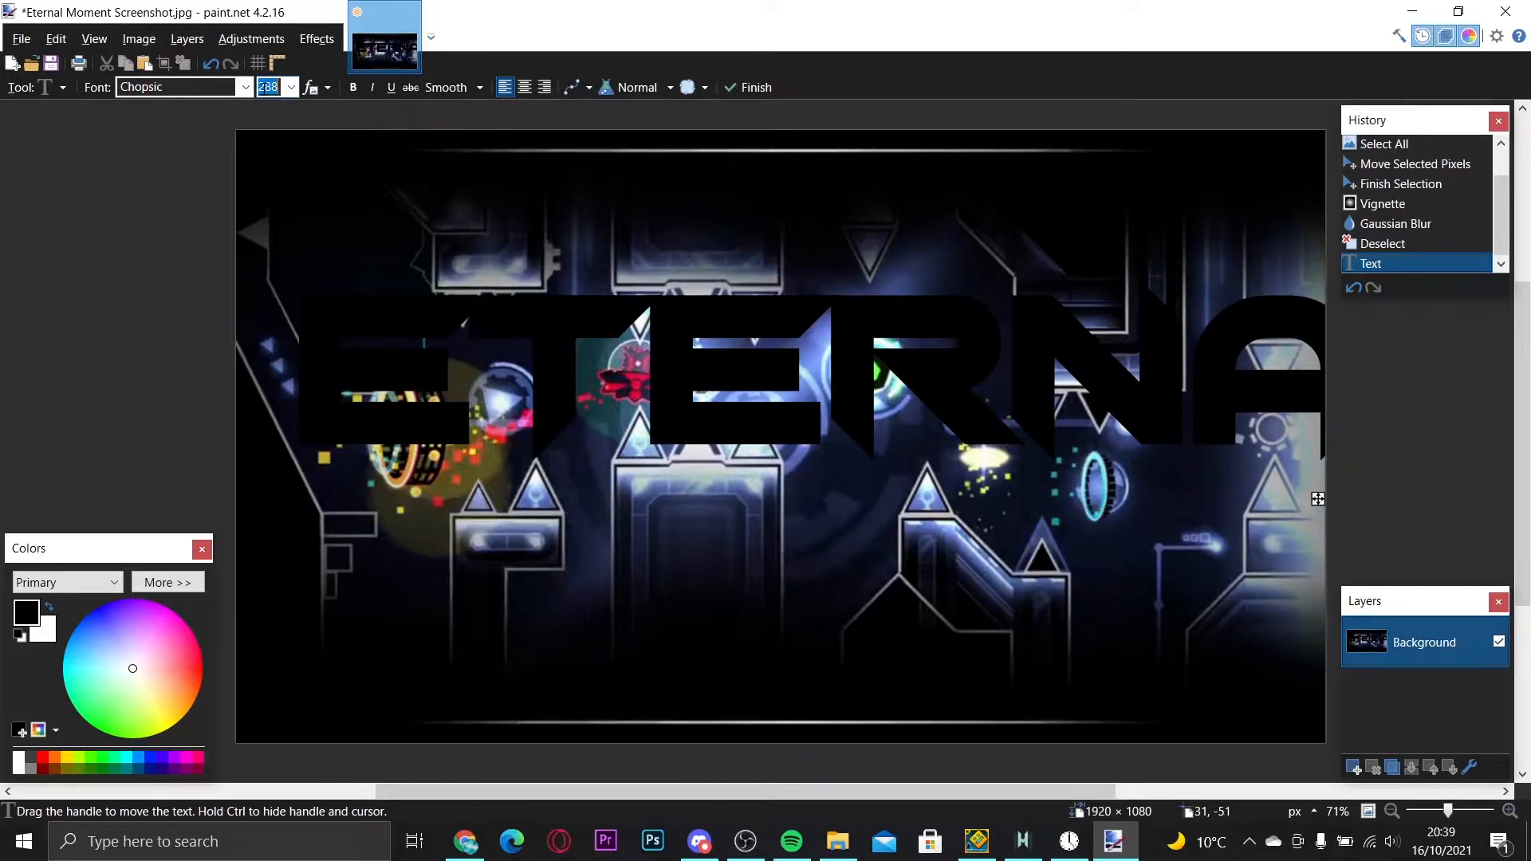
{"action": "key", "text": "BackSpace"}
{"action": "type", "text": "240"}
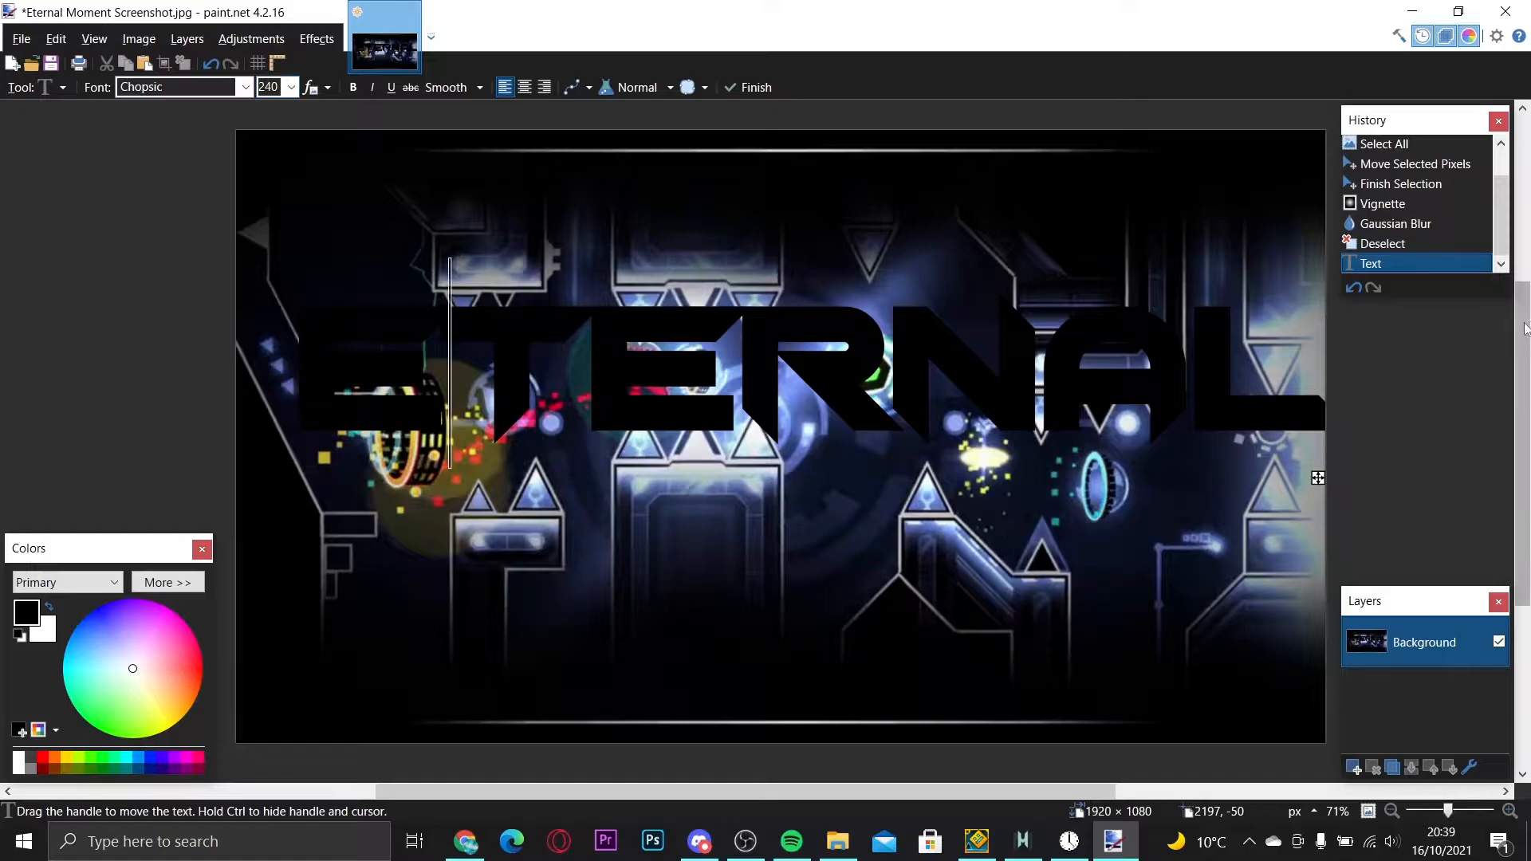
{"action": "mouse_move", "coordinate": [1317, 477]}
{"action": "left_mouse_down"}
{"action": "mouse_move", "coordinate": [1285, 476]}
{"action": "mouse_move", "coordinate": [1317, 491]}
{"action": "left_mouse_up"}
{"action": "left_click", "coordinate": [289, 345]}
{"action": "left_click", "coordinate": [843, 437]}
{"action": "left_click", "coordinate": [1232, 389]}
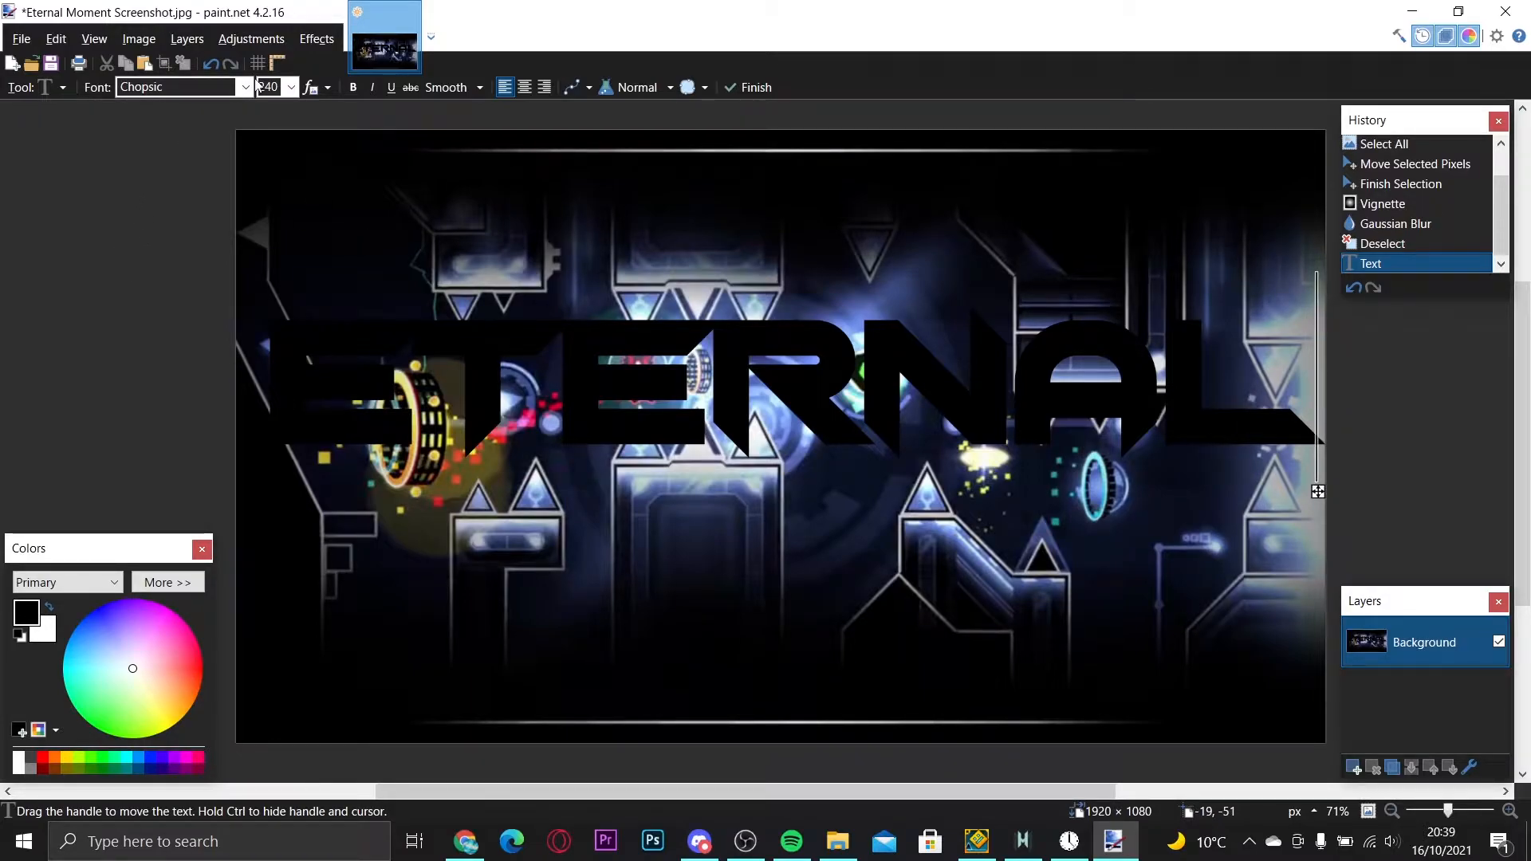
- Add a new layer and place the text "MOMENT" on it, centred beneath the word ETERNAL
{"action": "left_click", "coordinate": [187, 38]}
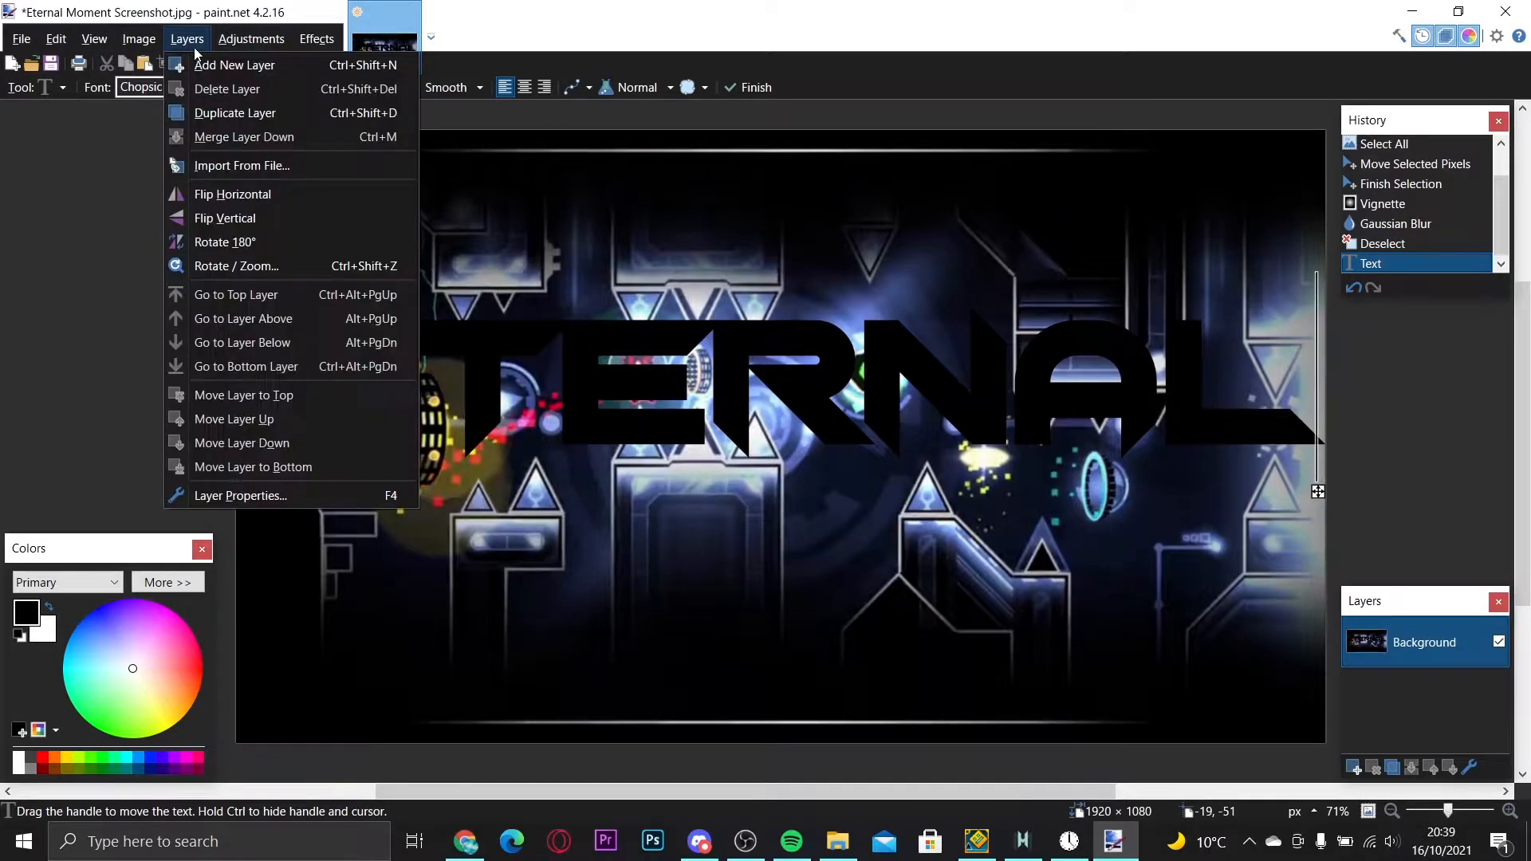
{"action": "left_click", "coordinate": [239, 67]}
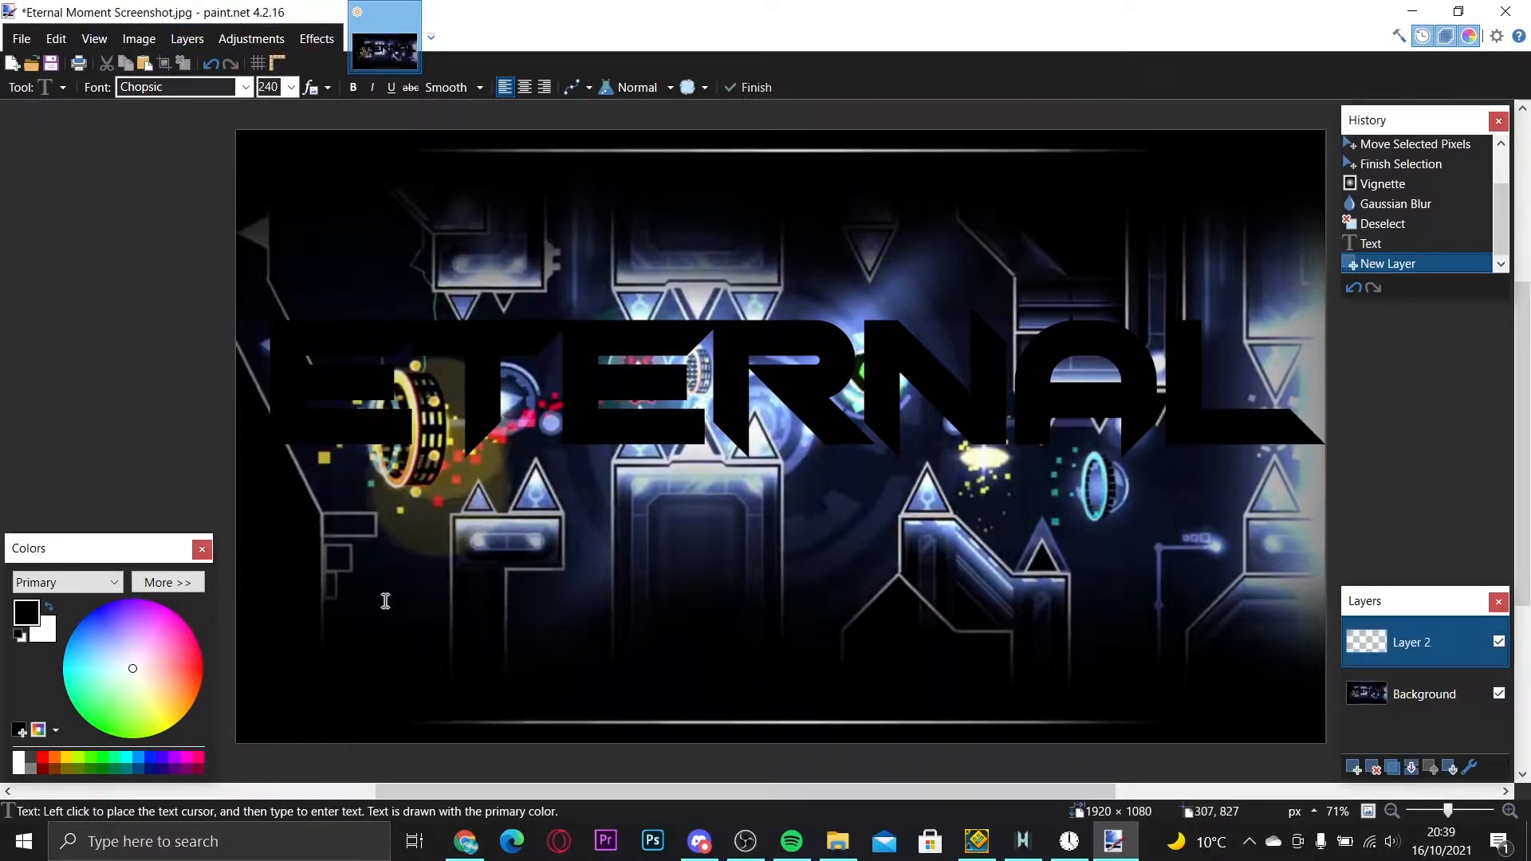
{"action": "left_click", "coordinate": [518, 563]}
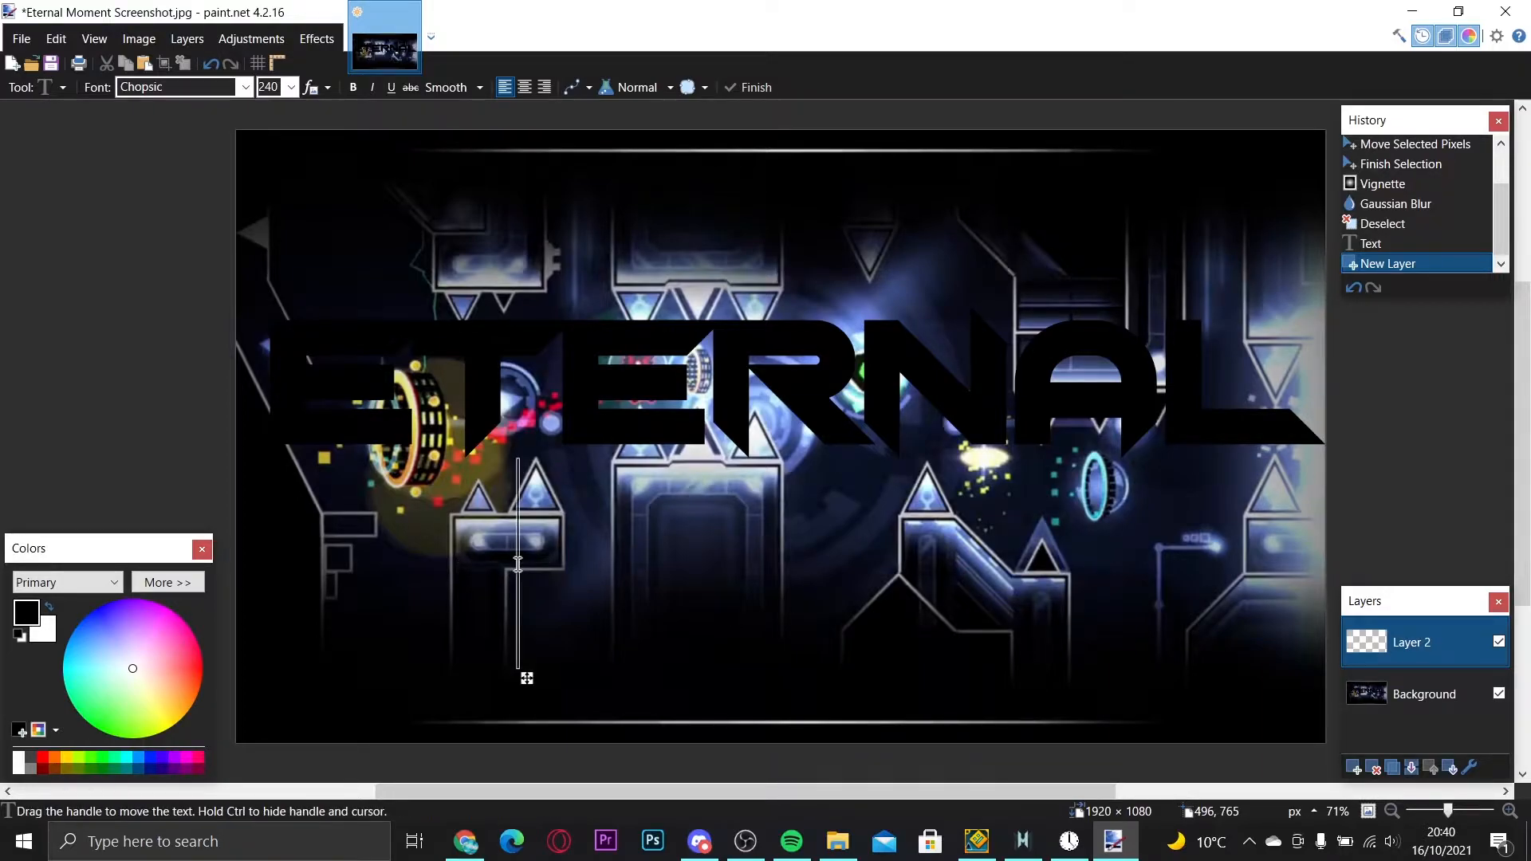
{"action": "type", "text": "MOMENT"}
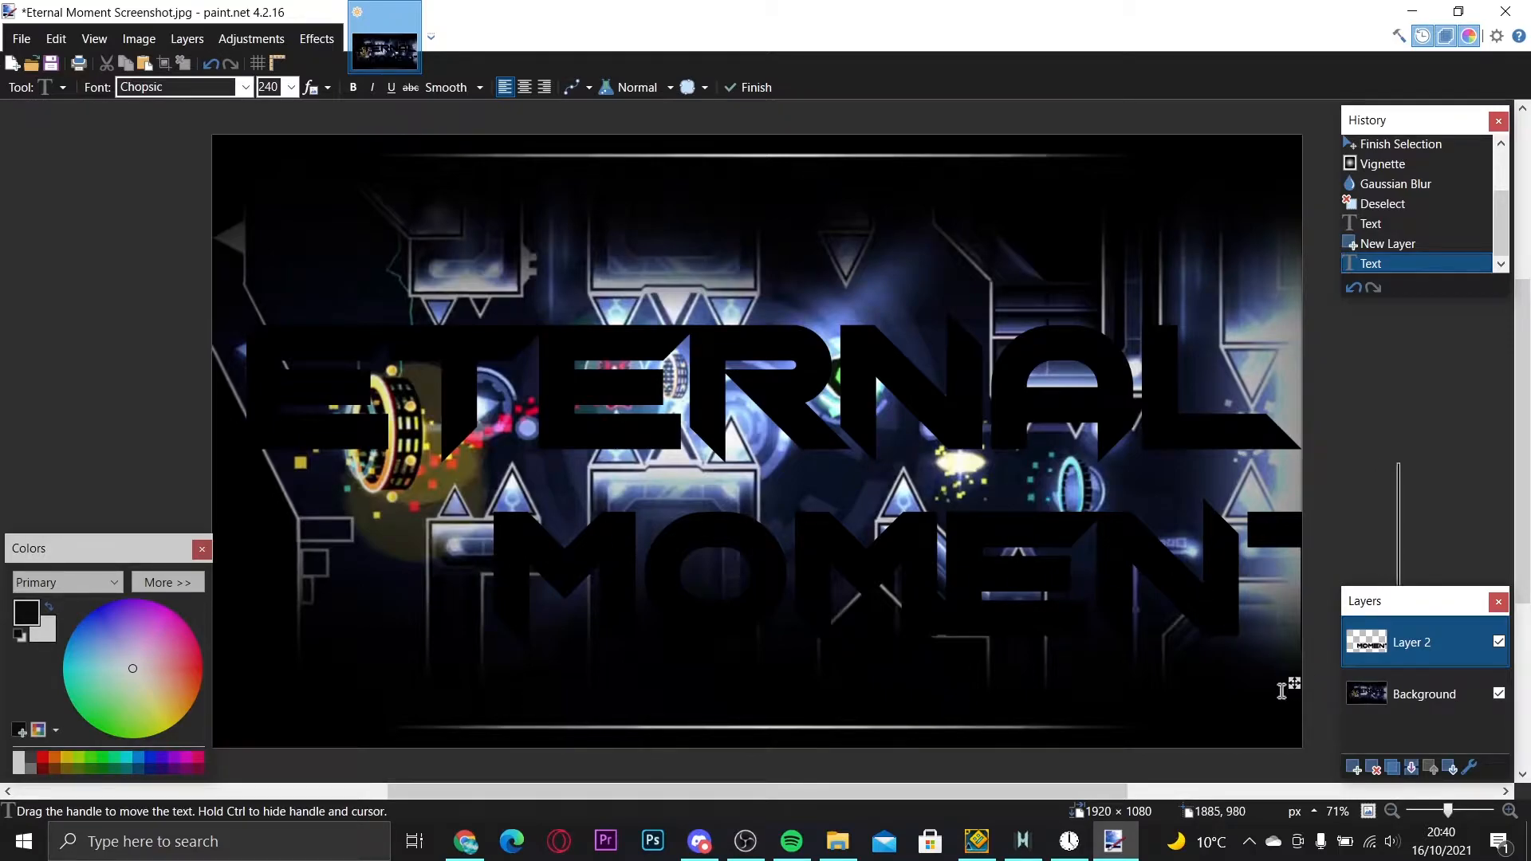
{"action": "left_click_drag", "start_coordinate": [1286, 678], "coordinate": [1100, 659]}
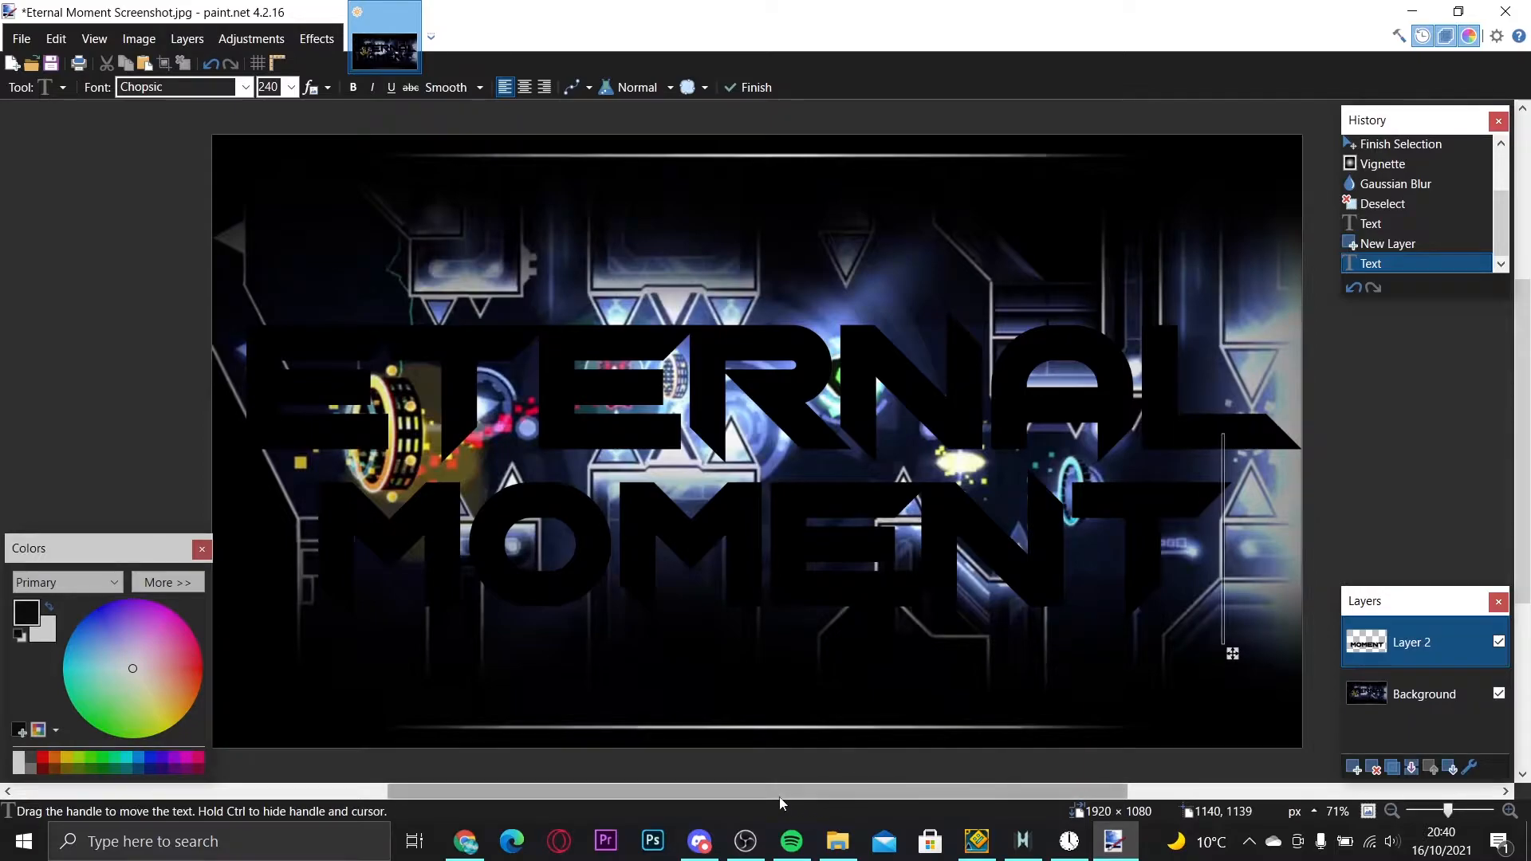
- Undo the "MOMENT" text, the new layer and the "ETERNAL" text on the background
{"action": "left_click", "coordinate": [1397, 705]}
{"action": "key", "text": "ctrl+z"}
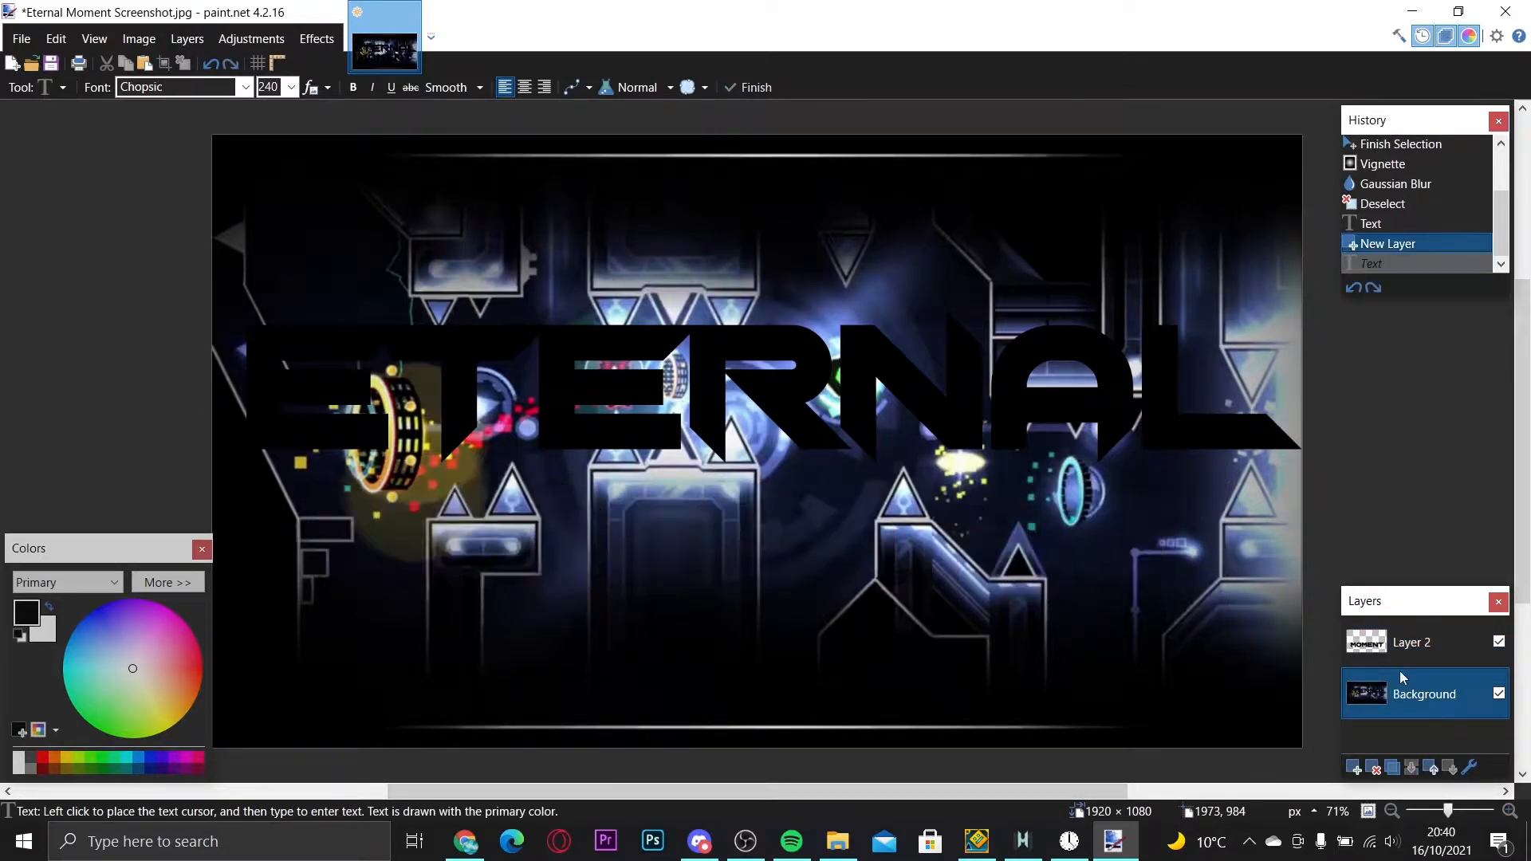
{"action": "key", "text": "ctrl+z"}
{"action": "key", "text": "ctrl+z"}
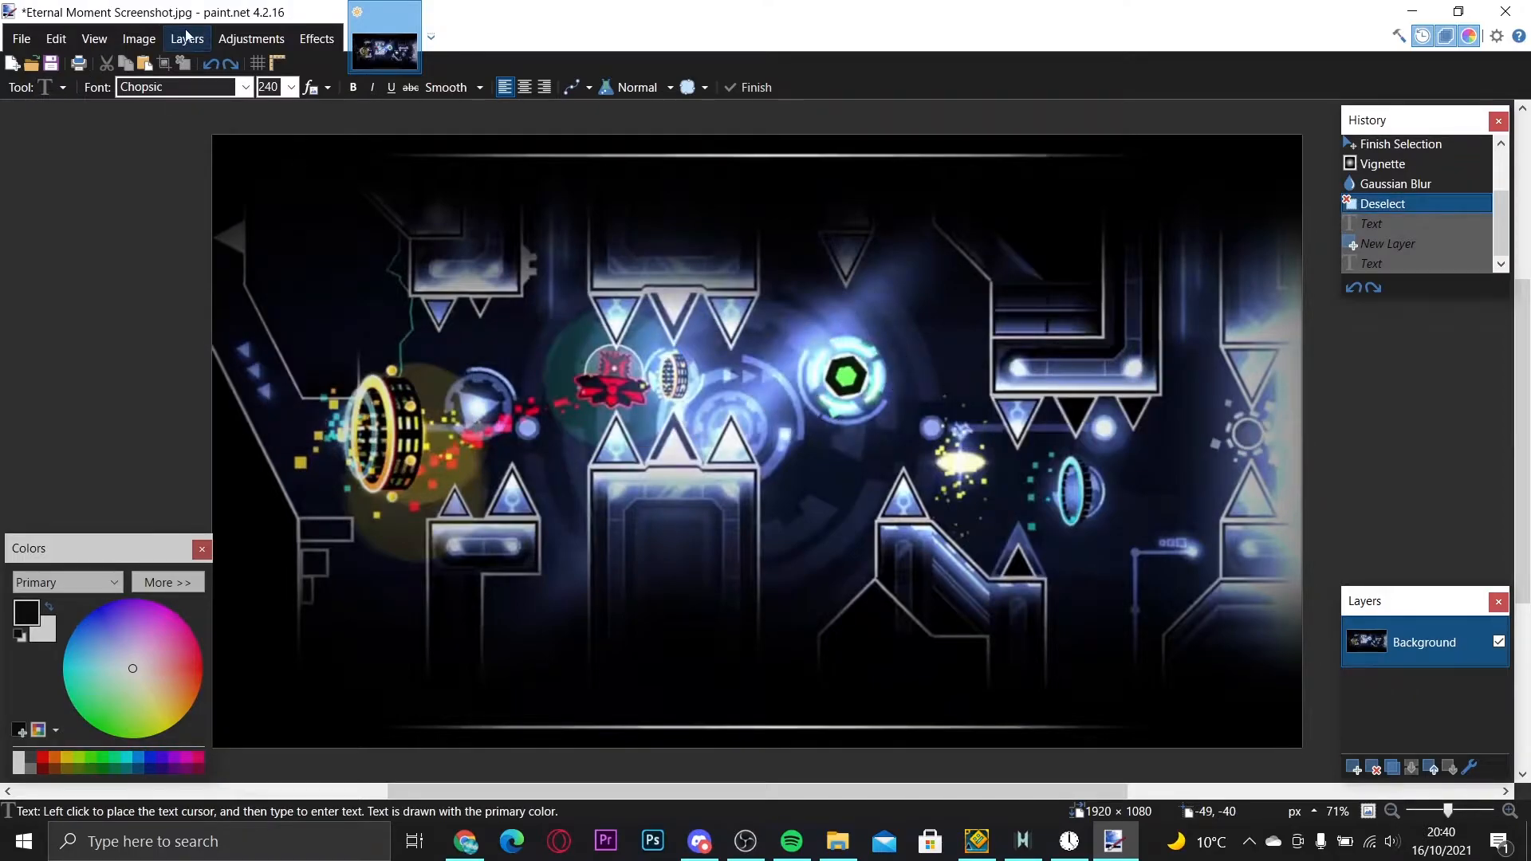
- Add a new layer and place the text "ETERNAL" on it, positioned across the full image width
{"action": "left_click", "coordinate": [185, 38]}
{"action": "left_click", "coordinate": [227, 67]}
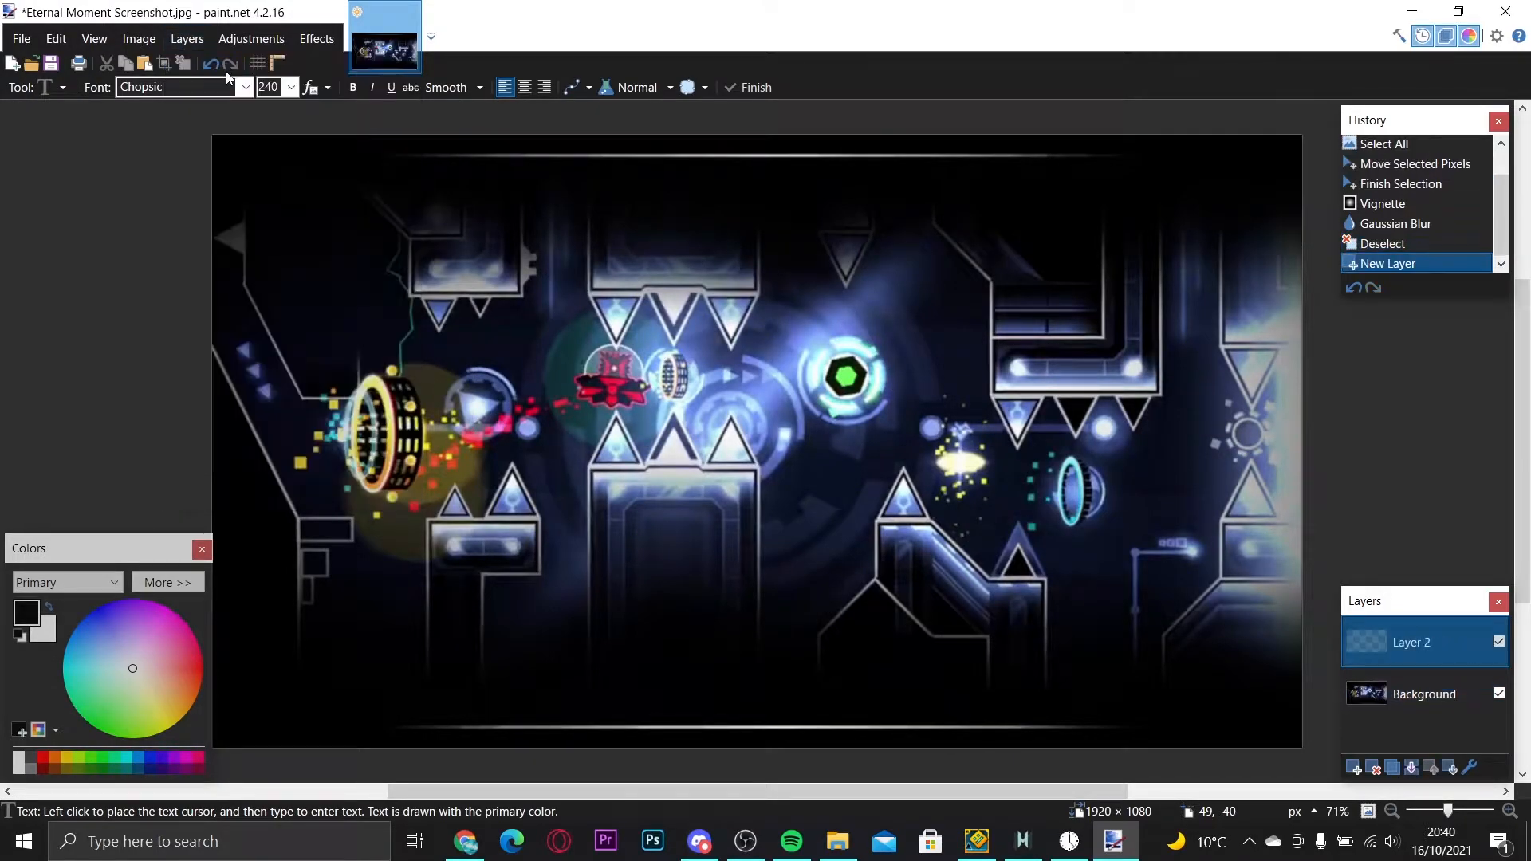
{"action": "left_click", "coordinate": [264, 366]}
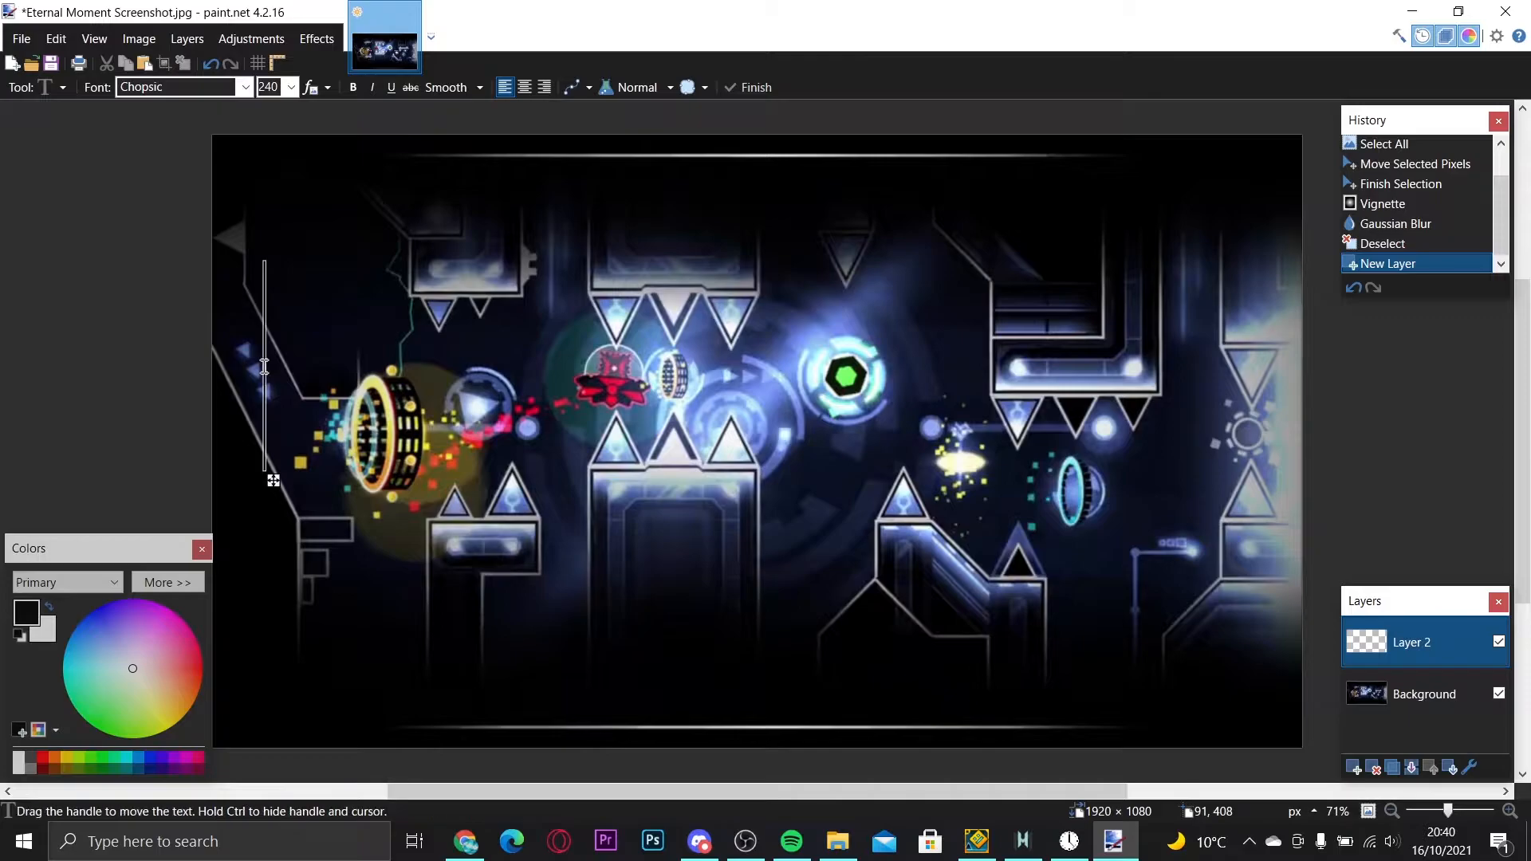
{"action": "type", "text": "ETERNAL"}
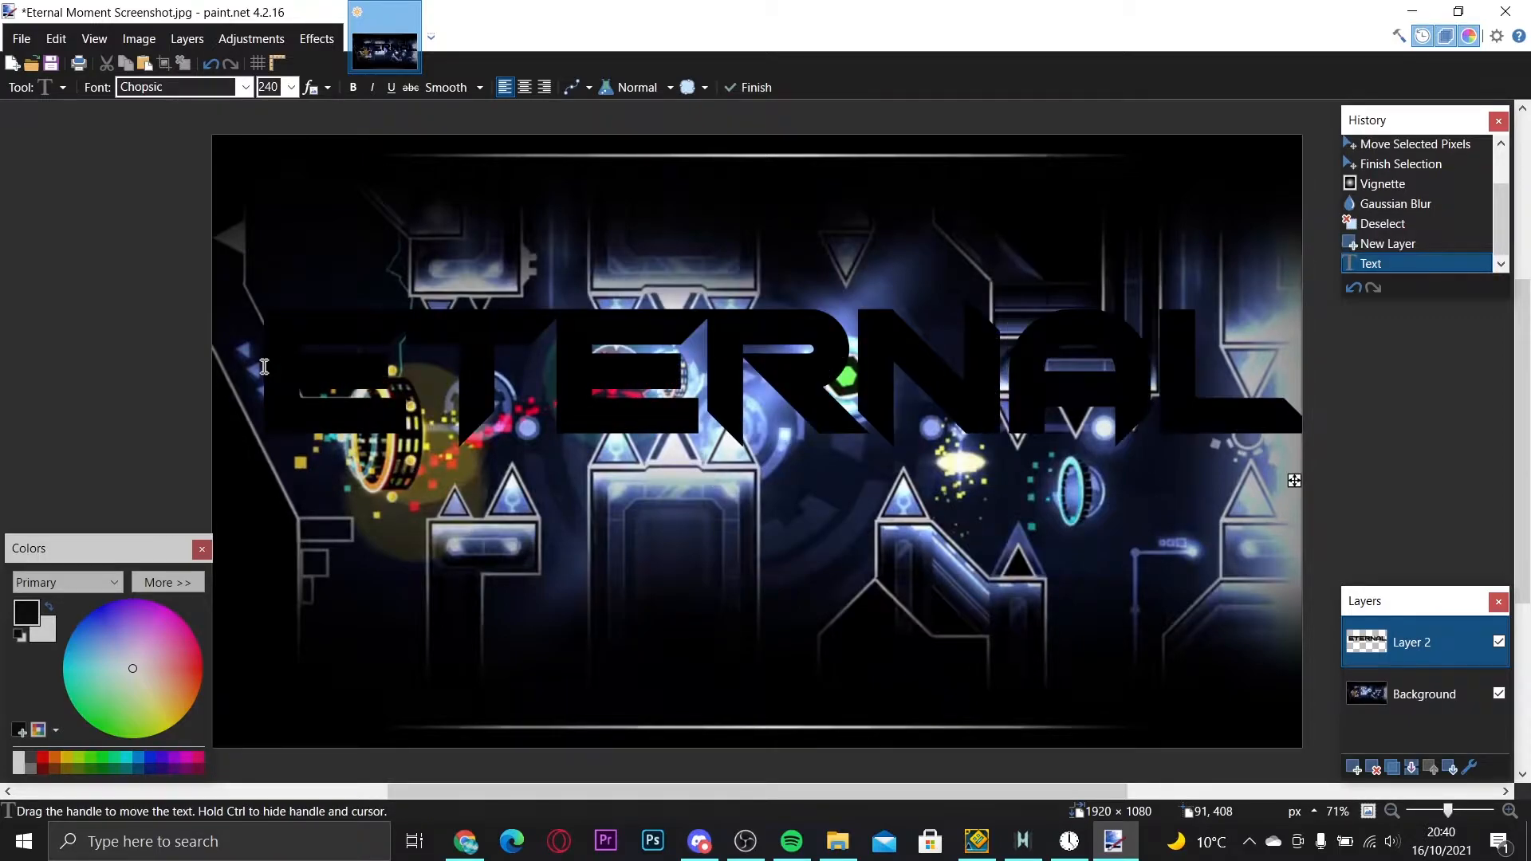
{"action": "left_click_drag", "start_coordinate": [1281, 487], "coordinate": [1260, 483]}
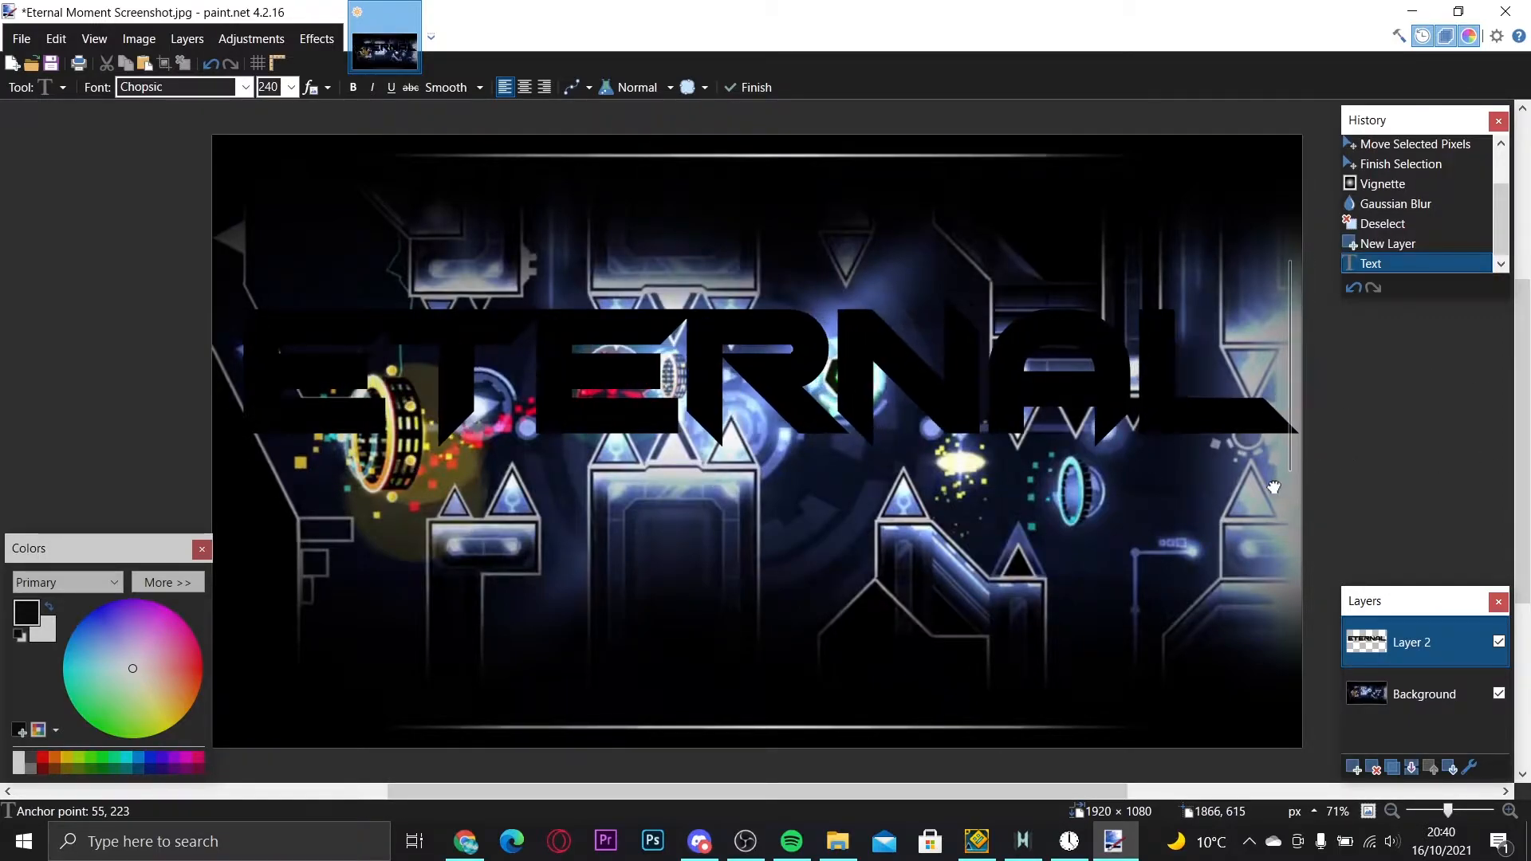
- Add a new layer and place the text "MOMENT" on it, centred just beneath the word ETERNAL
{"action": "left_click", "coordinate": [187, 39]}
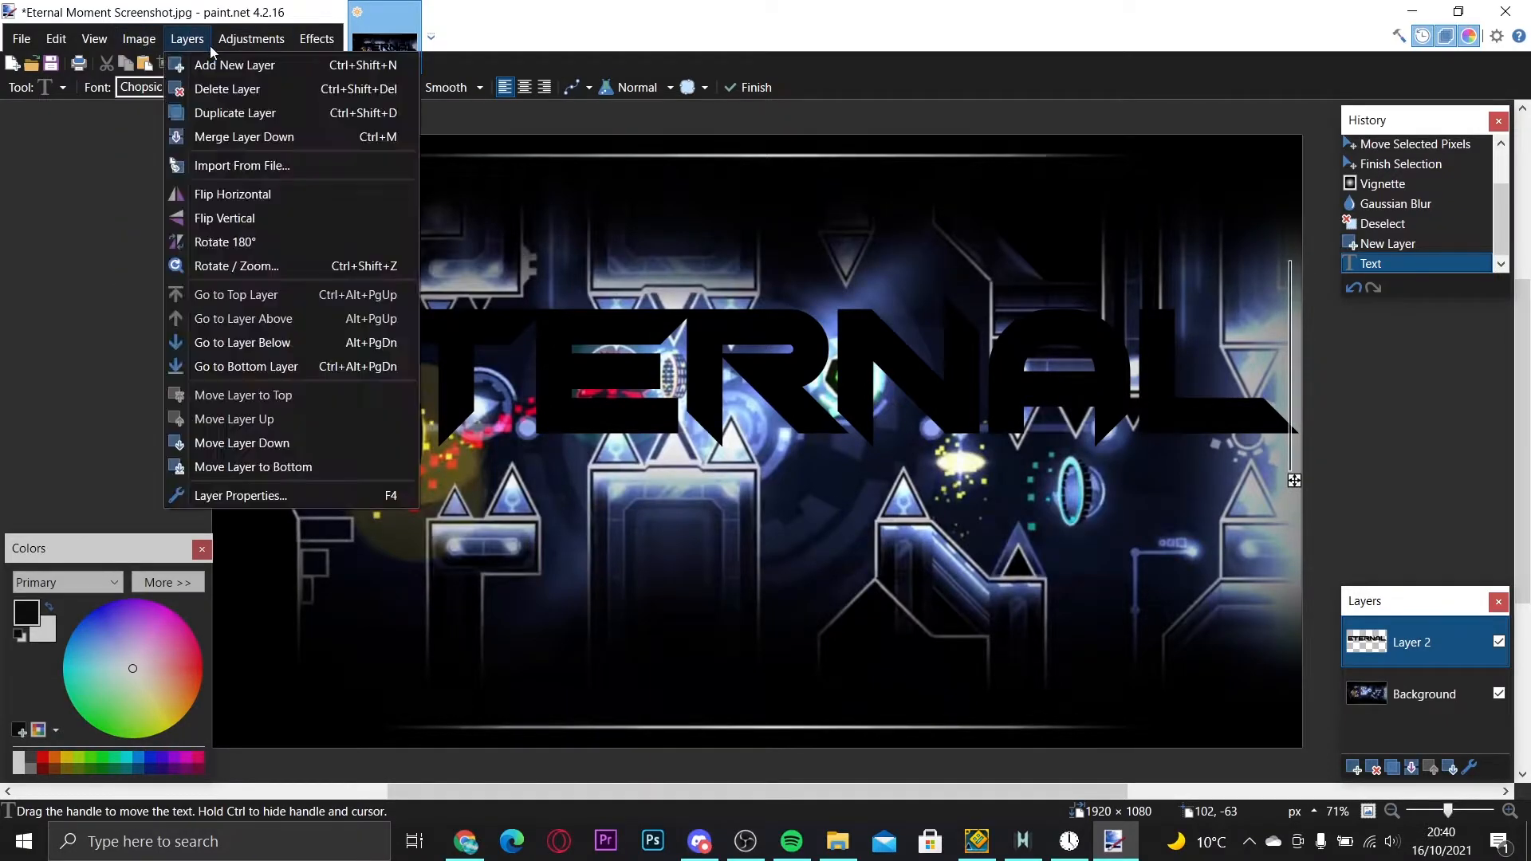
{"action": "left_click", "coordinate": [228, 65]}
{"action": "left_click", "coordinate": [369, 561]}
{"action": "type", "text": "MOMENT"}
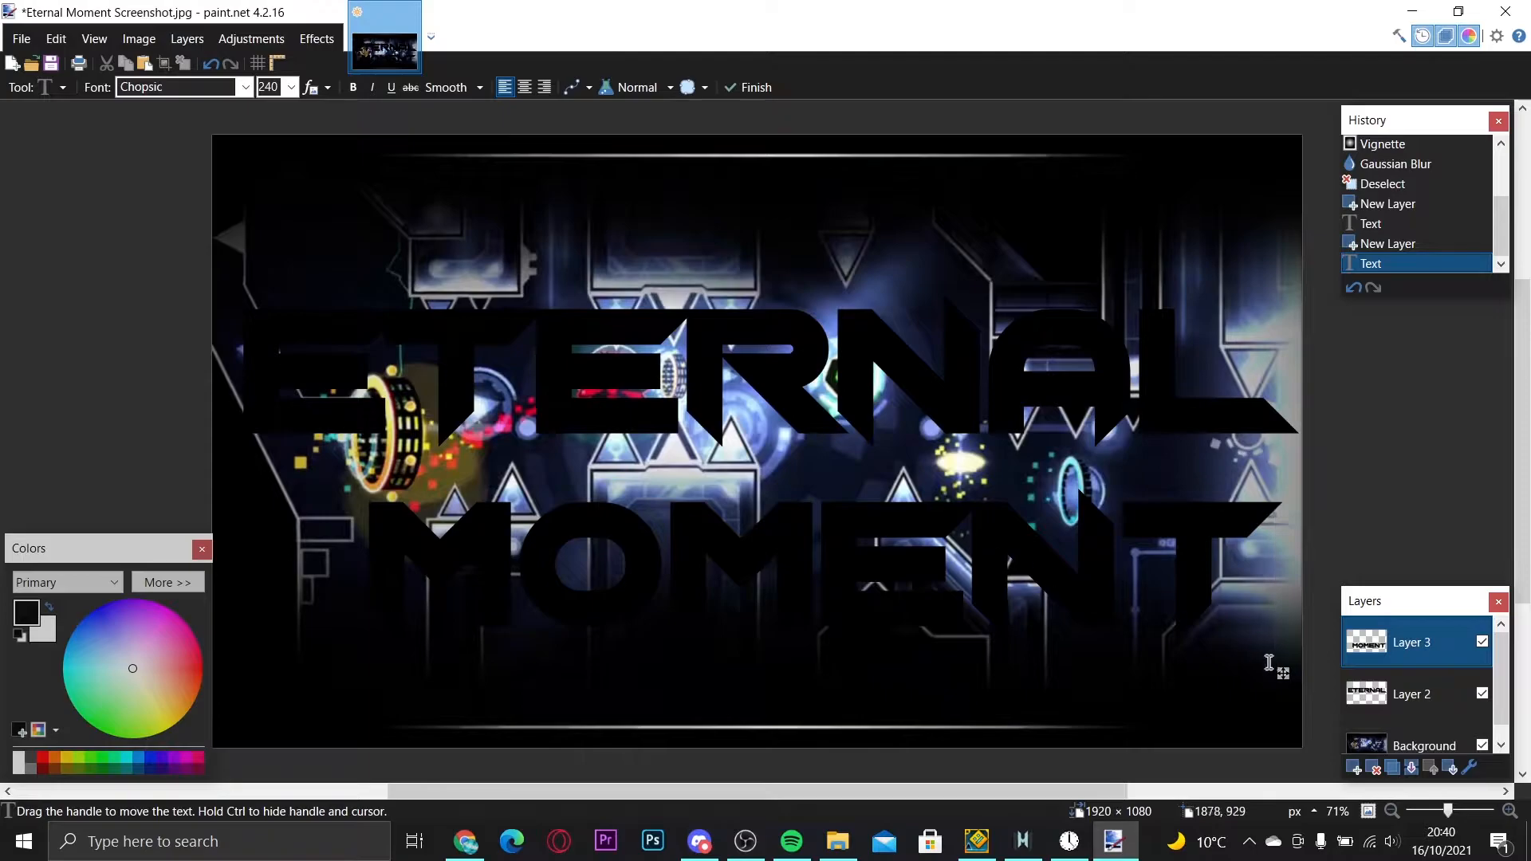
{"action": "left_click_drag", "start_coordinate": [1283, 674], "coordinate": [1254, 634]}
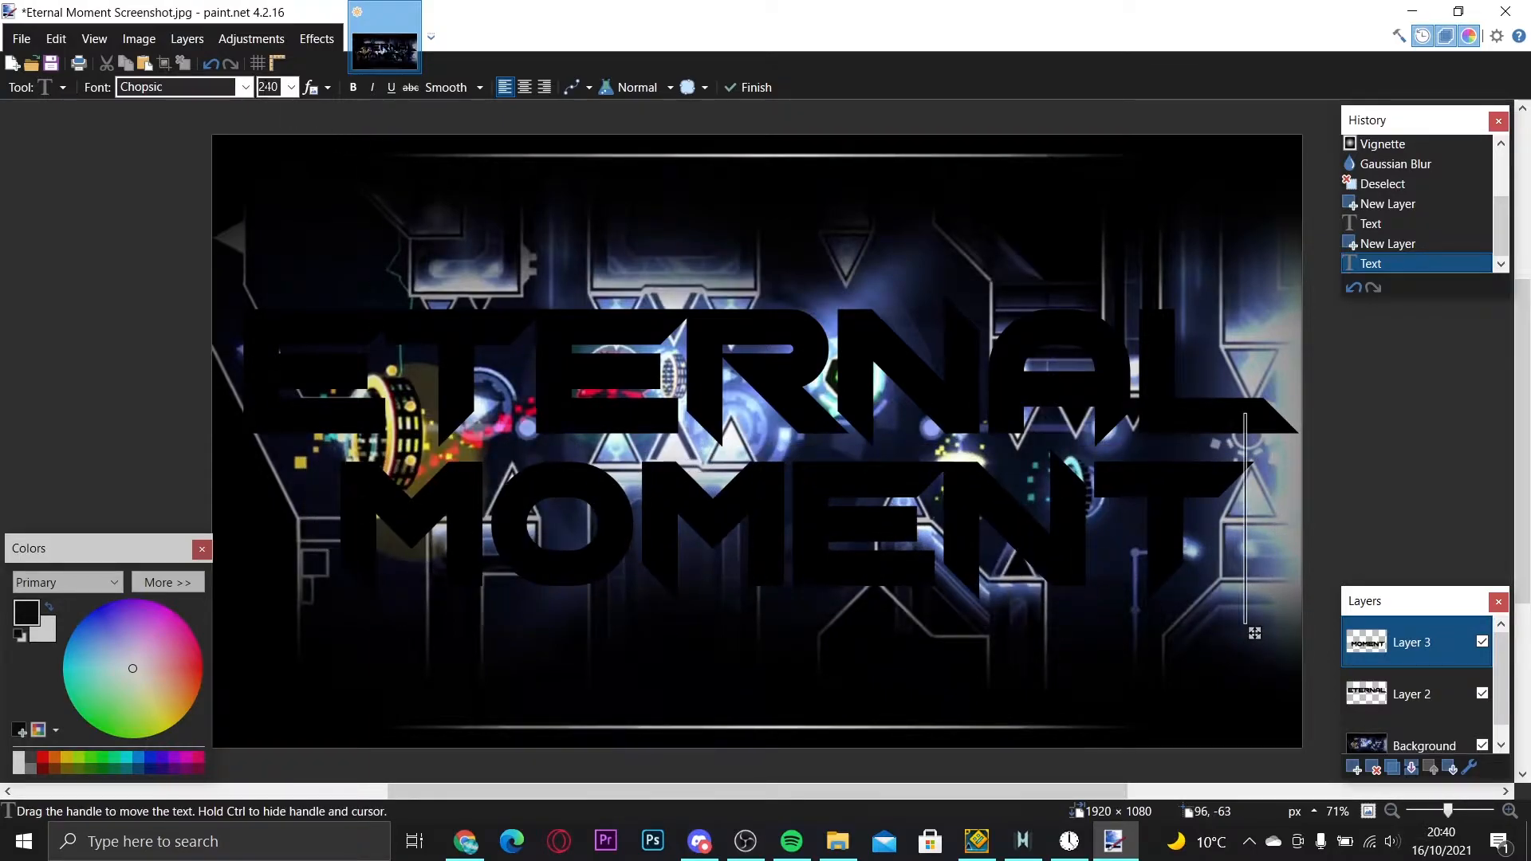
- Select all the letters of MOMENT together with the Magic Wand, adding each letter to the selection
{"action": "left_click", "coordinate": [48, 88]}
{"action": "left_click", "coordinate": [83, 299]}
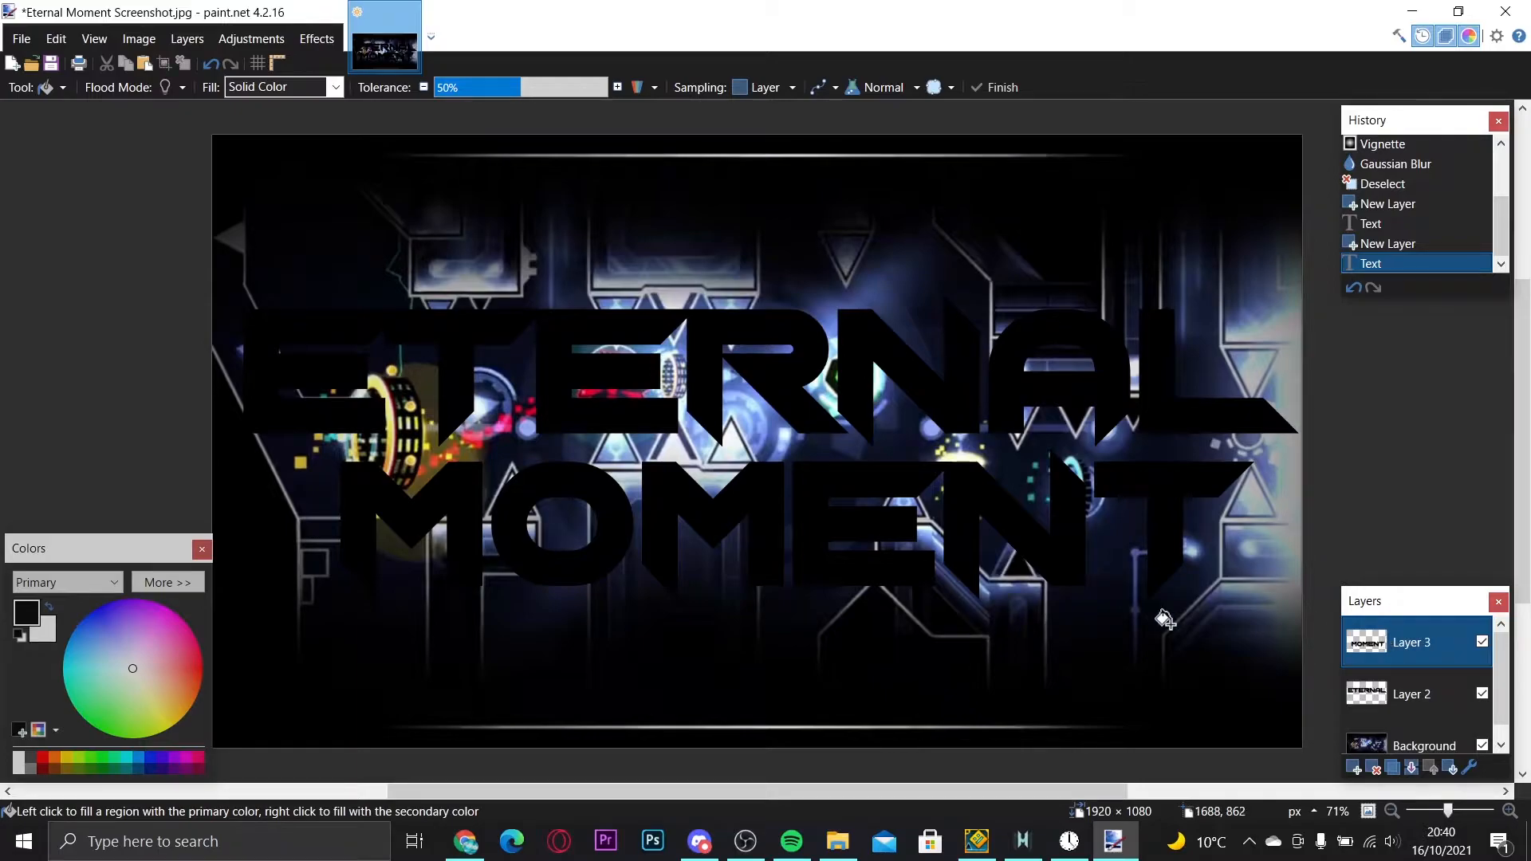
{"action": "left_click", "coordinate": [44, 87]}
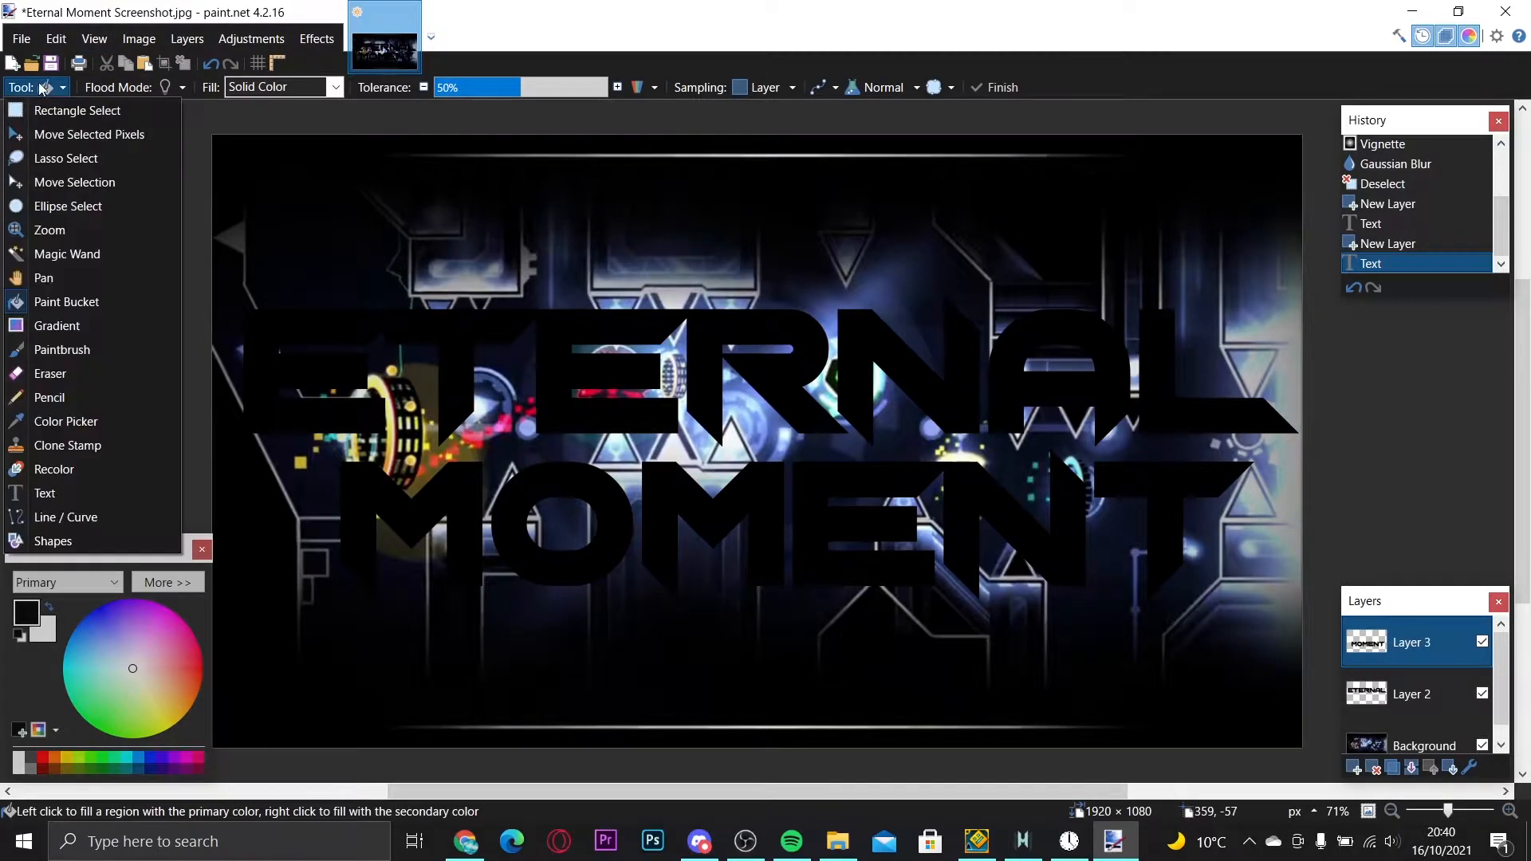
{"action": "left_click", "coordinate": [64, 254]}
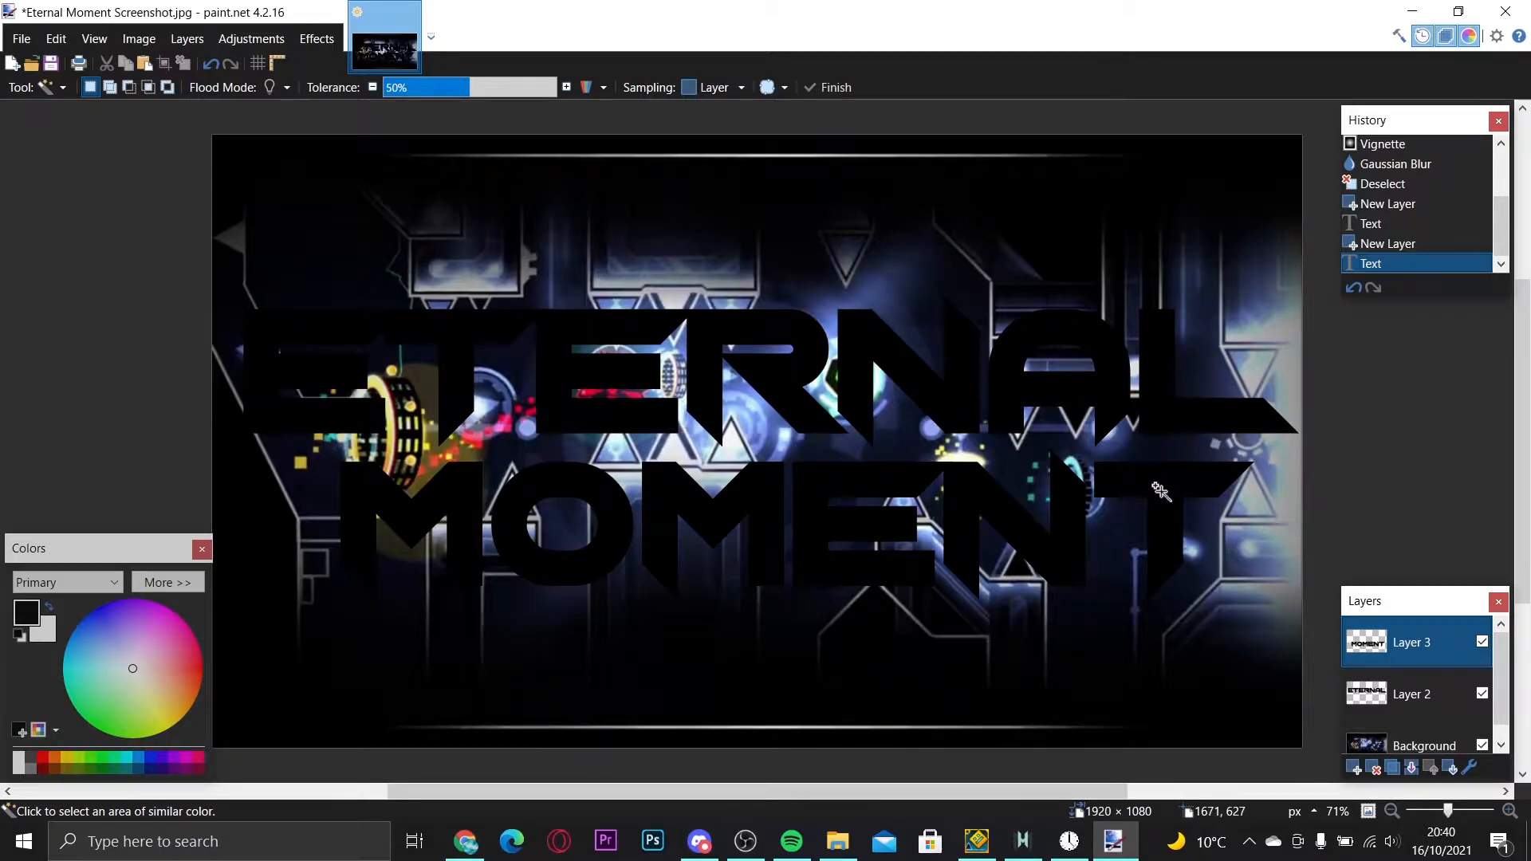
{"action": "left_click", "coordinate": [1160, 491]}
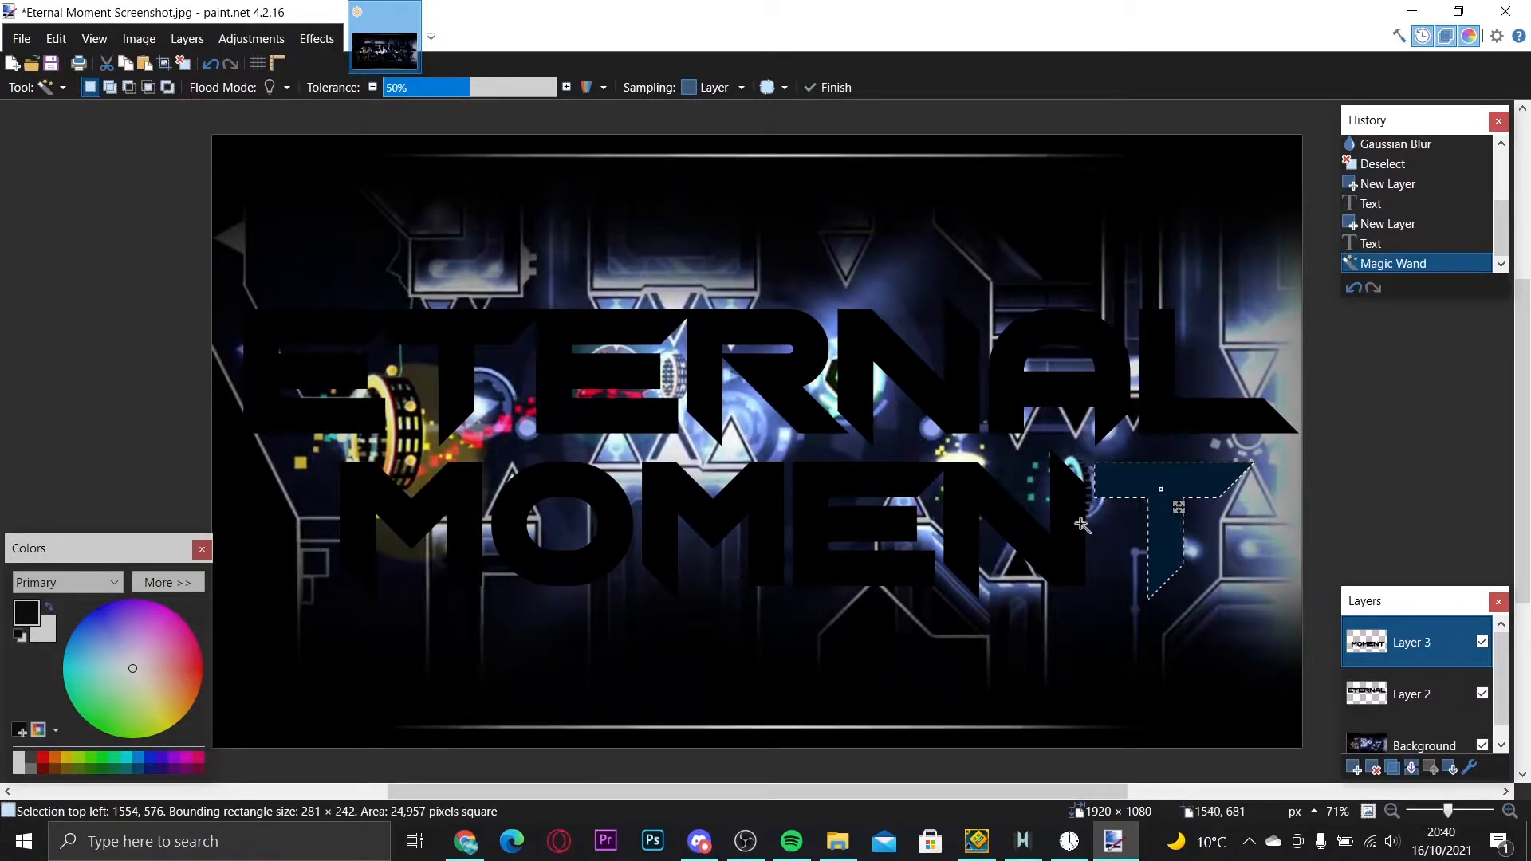
{"action": "left_click", "coordinate": [1075, 524]}
{"action": "left_click", "coordinate": [1155, 495]}
{"action": "left_click", "coordinate": [1062, 498]}
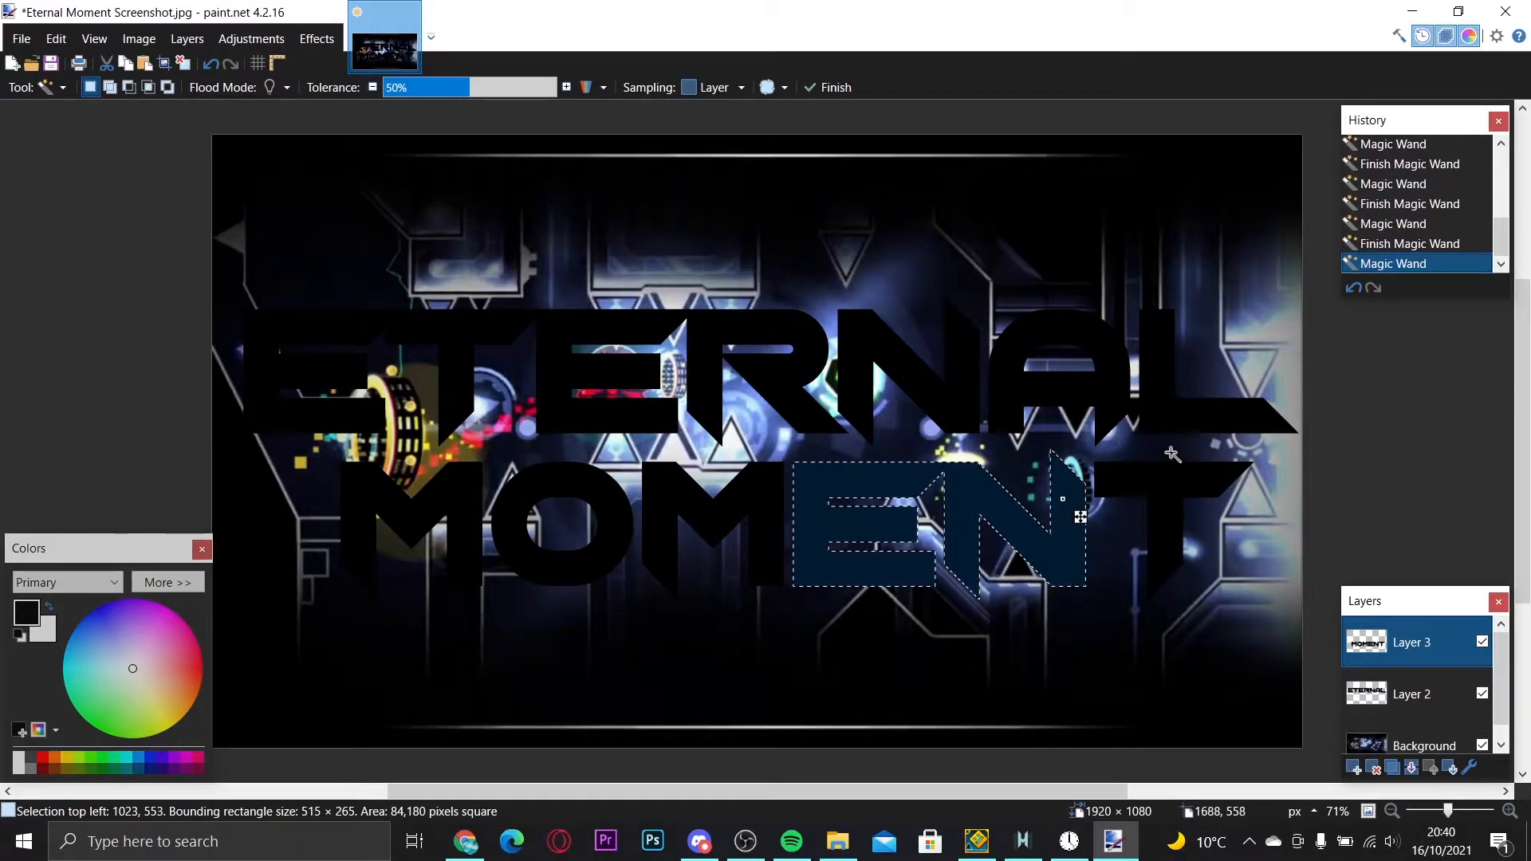
{"action": "left_click", "coordinate": [1172, 473]}
{"action": "left_click", "coordinate": [1065, 570], "text": "ctrl"}
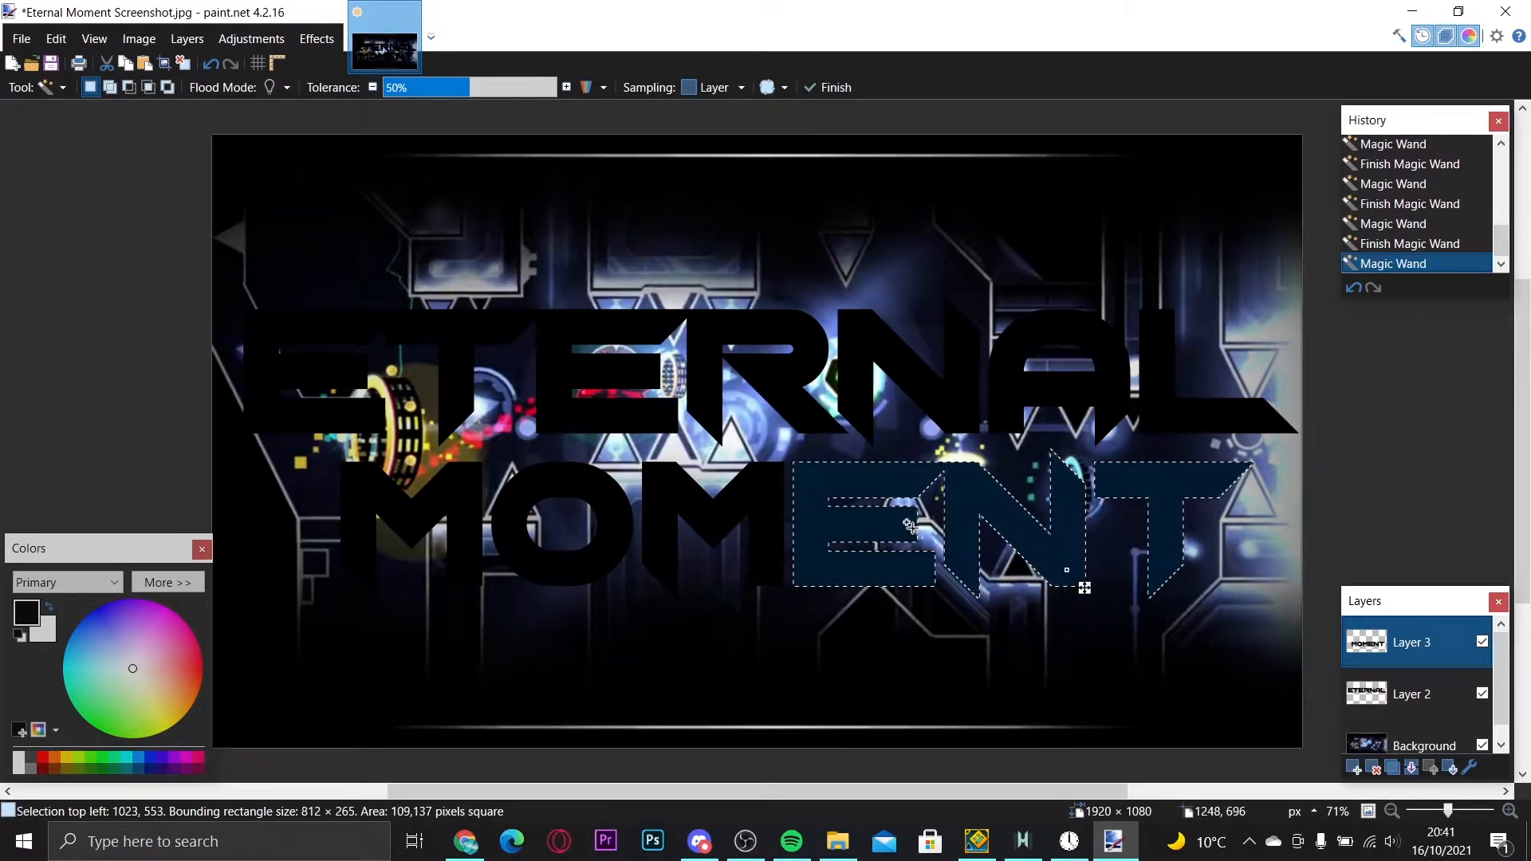
{"action": "left_click", "coordinate": [770, 532], "text": "ctrl"}
{"action": "left_click", "coordinate": [515, 499], "text": "ctrl"}
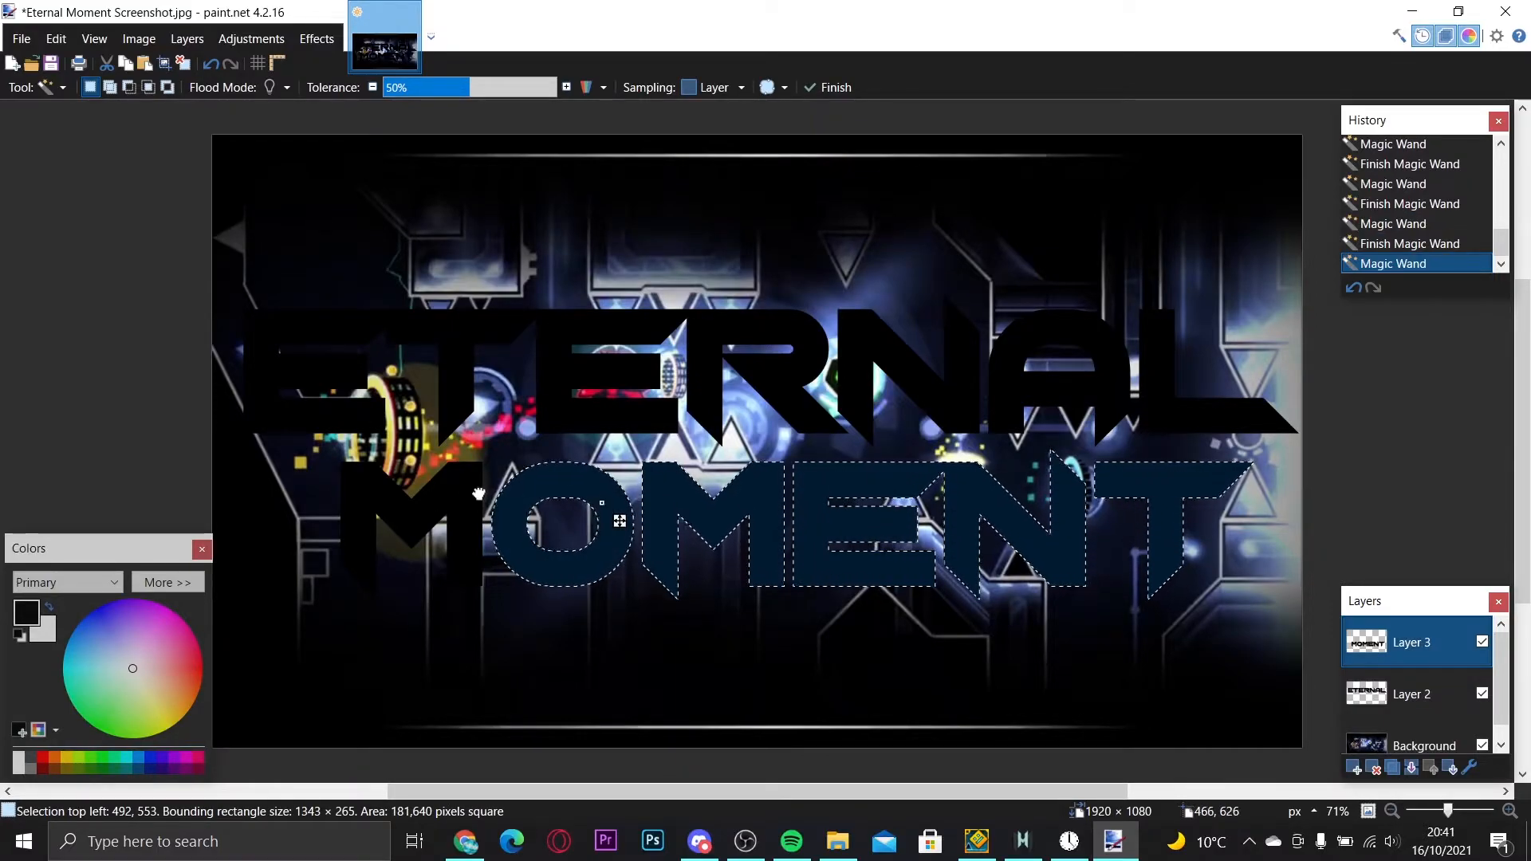
{"action": "left_click", "coordinate": [436, 501], "text": "ctrl"}
- Start the Gradient effect on the selected MOMENT letters and set its end colour to sky blue, RGB 0, 195, 255
{"action": "left_click", "coordinate": [310, 47]}
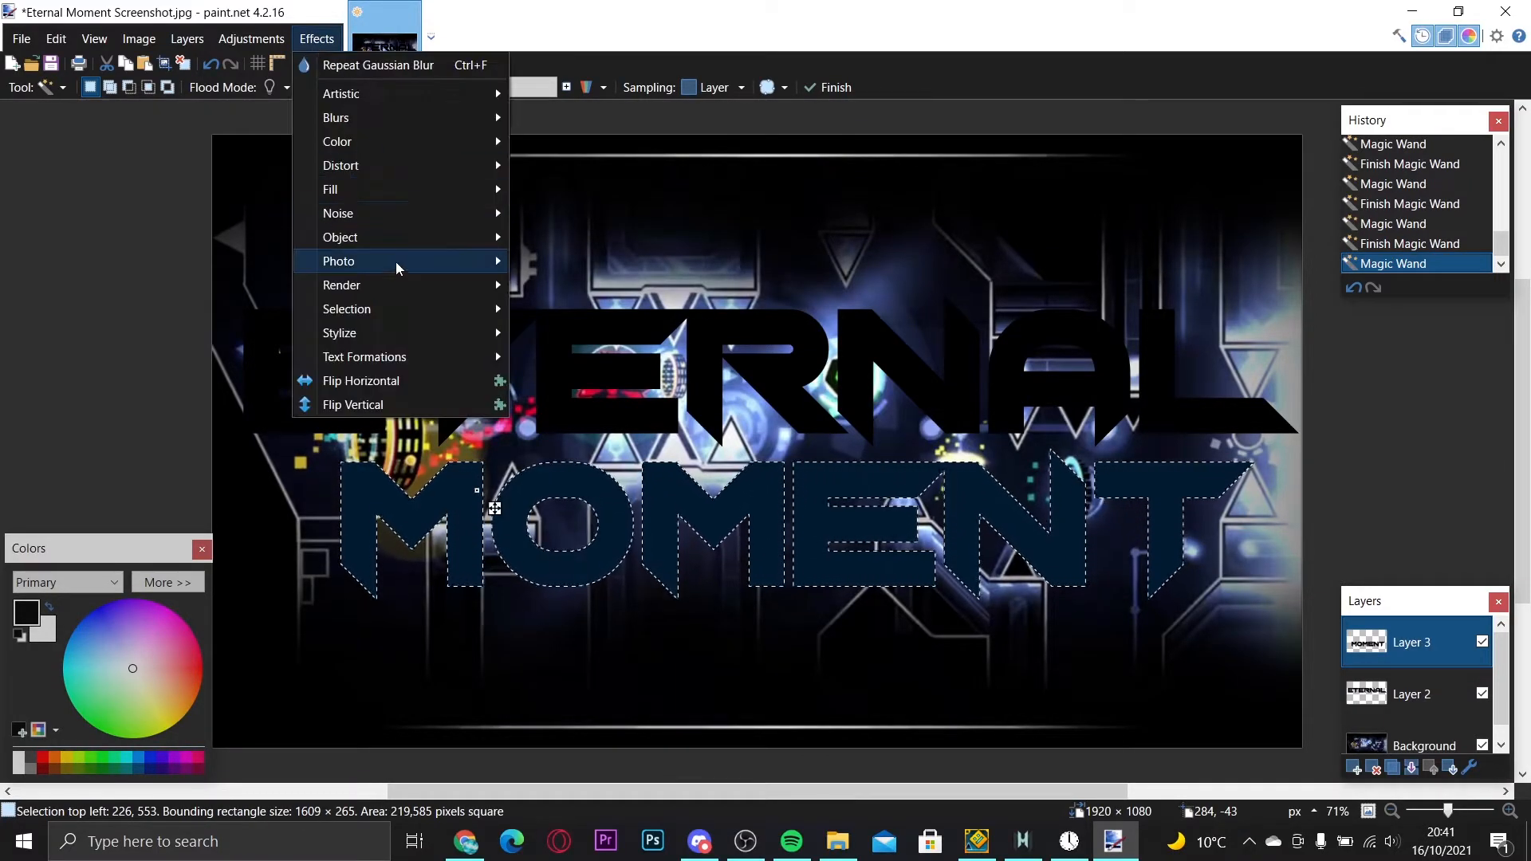
{"action": "mouse_move", "coordinate": [401, 286]}
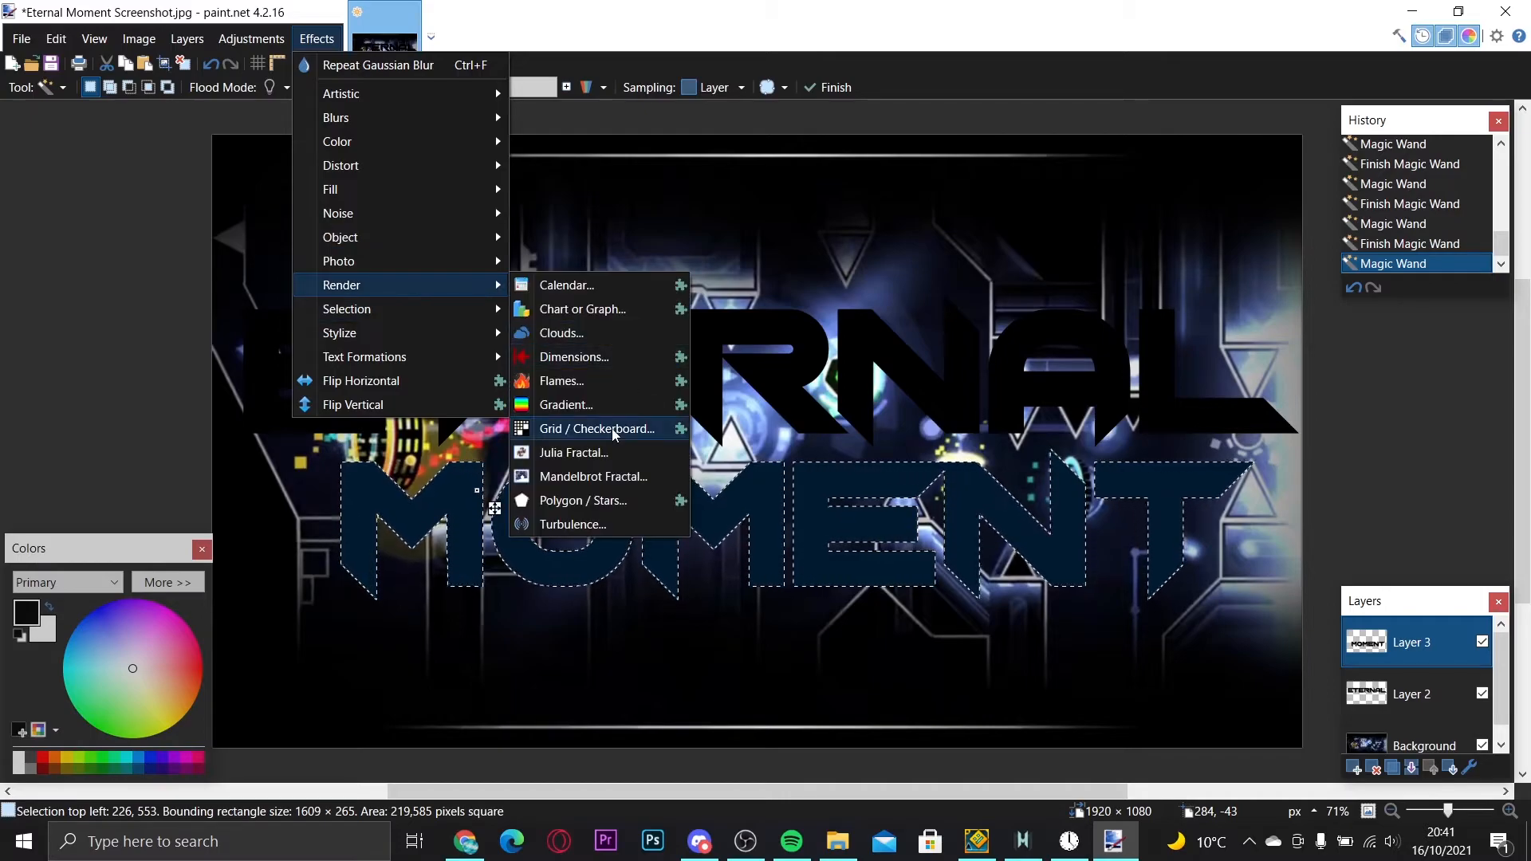
{"action": "left_click", "coordinate": [584, 405]}
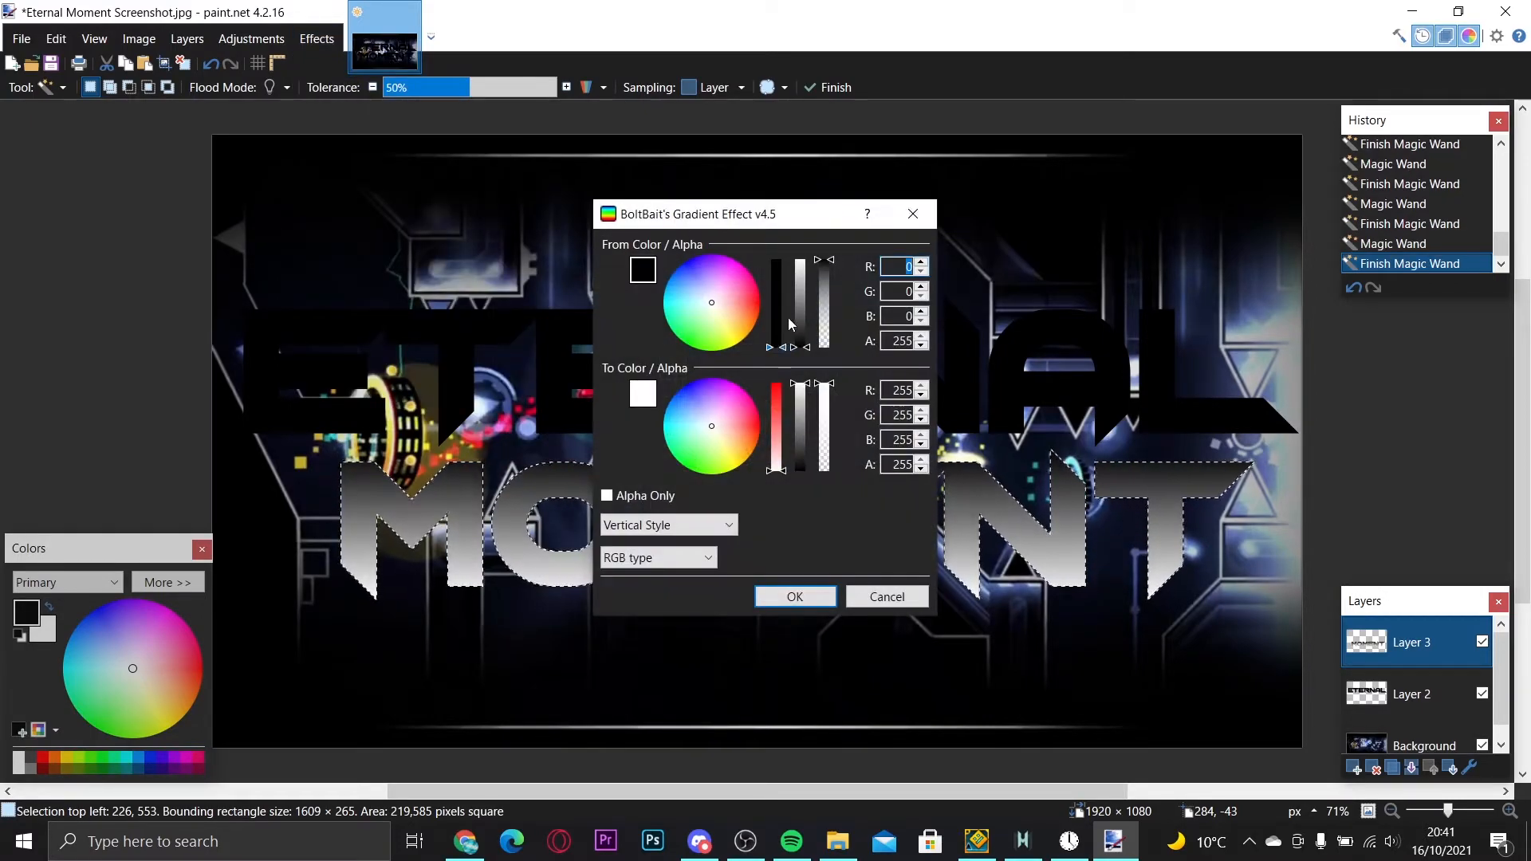
{"action": "left_click_drag", "start_coordinate": [696, 437], "coordinate": [664, 420]}
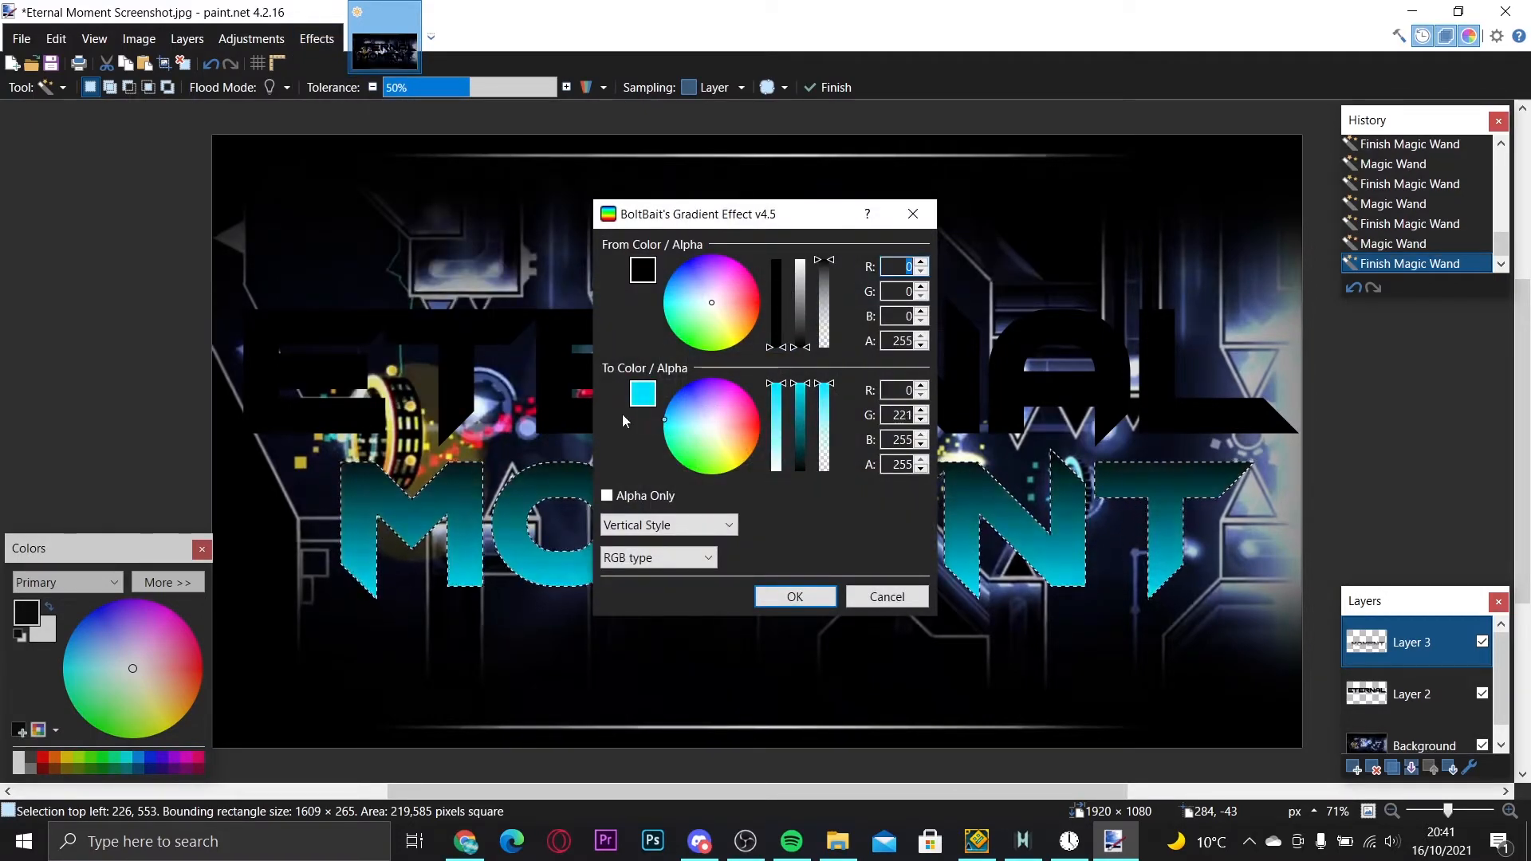
{"action": "left_click", "coordinate": [668, 405]}
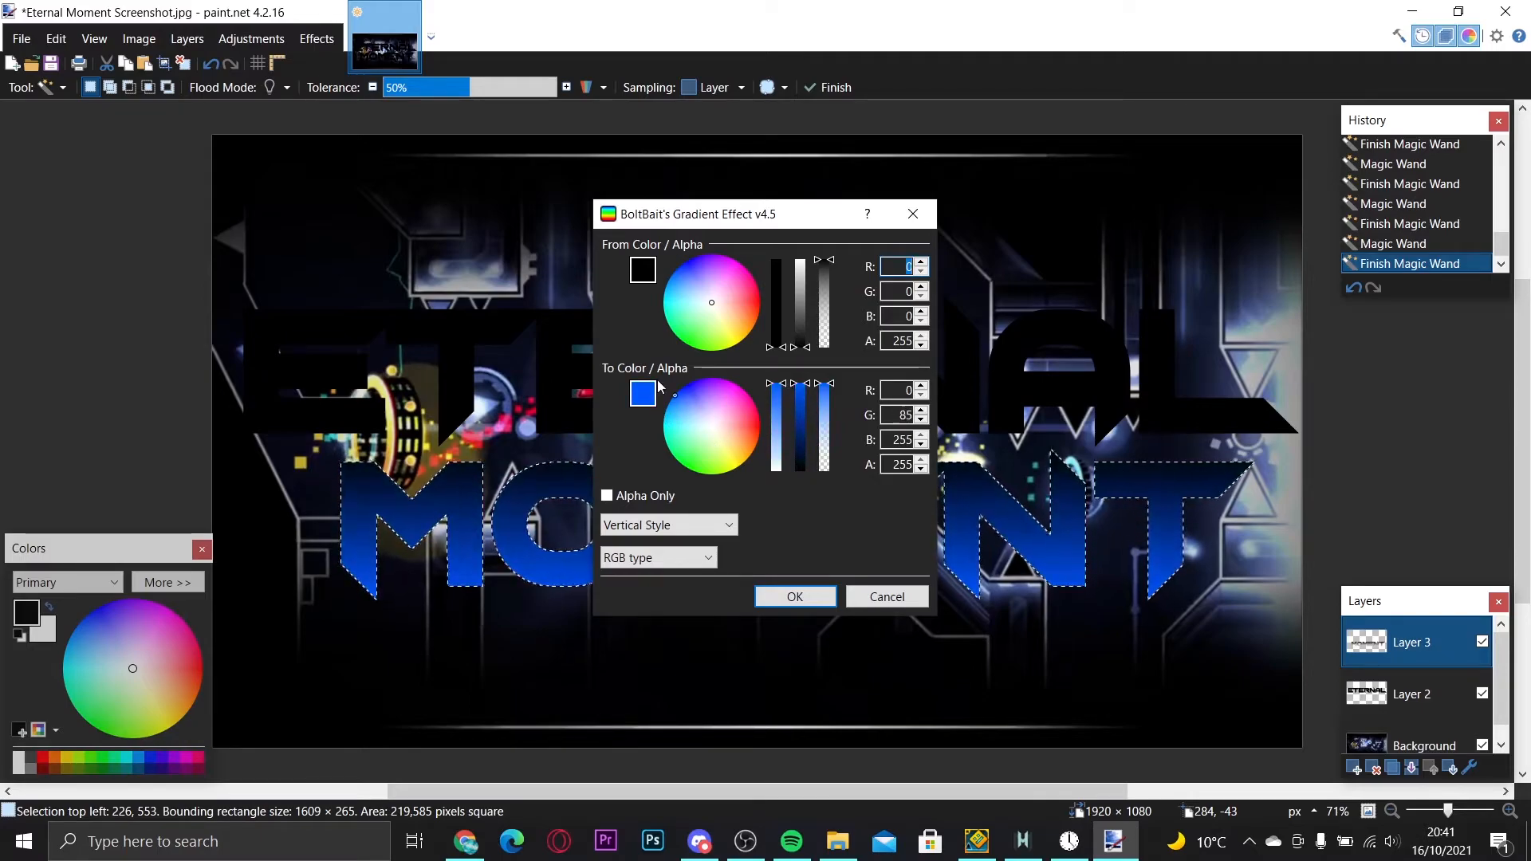
{"action": "mouse_move", "coordinate": [614, 385]}
{"action": "left_mouse_down"}
{"action": "mouse_move", "coordinate": [593, 375]}
{"action": "mouse_move", "coordinate": [632, 404]}
{"action": "left_mouse_up"}
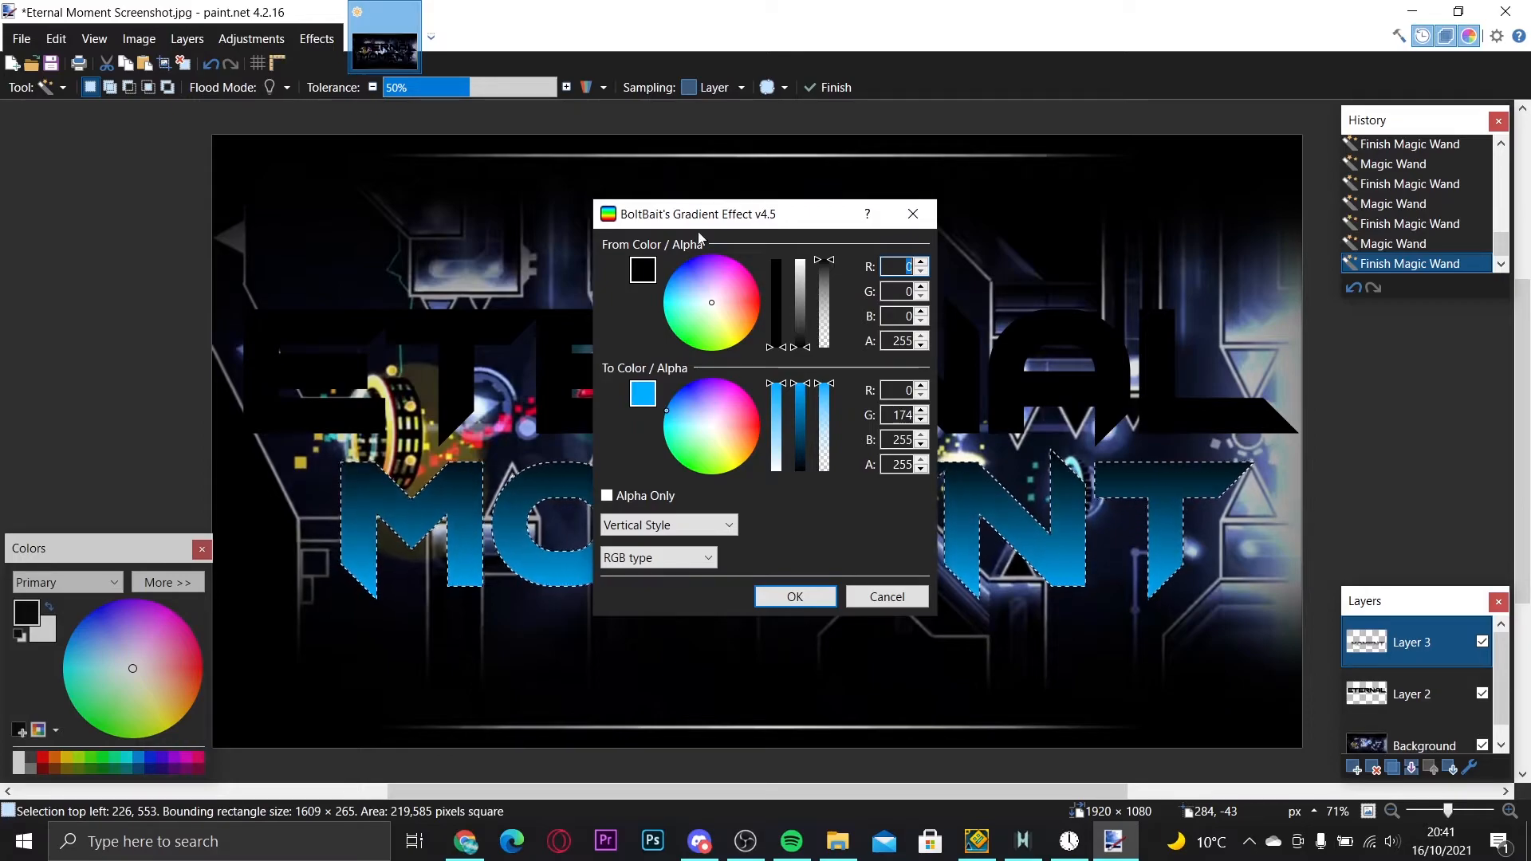
{"action": "left_click_drag", "start_coordinate": [666, 424], "coordinate": [587, 397]}
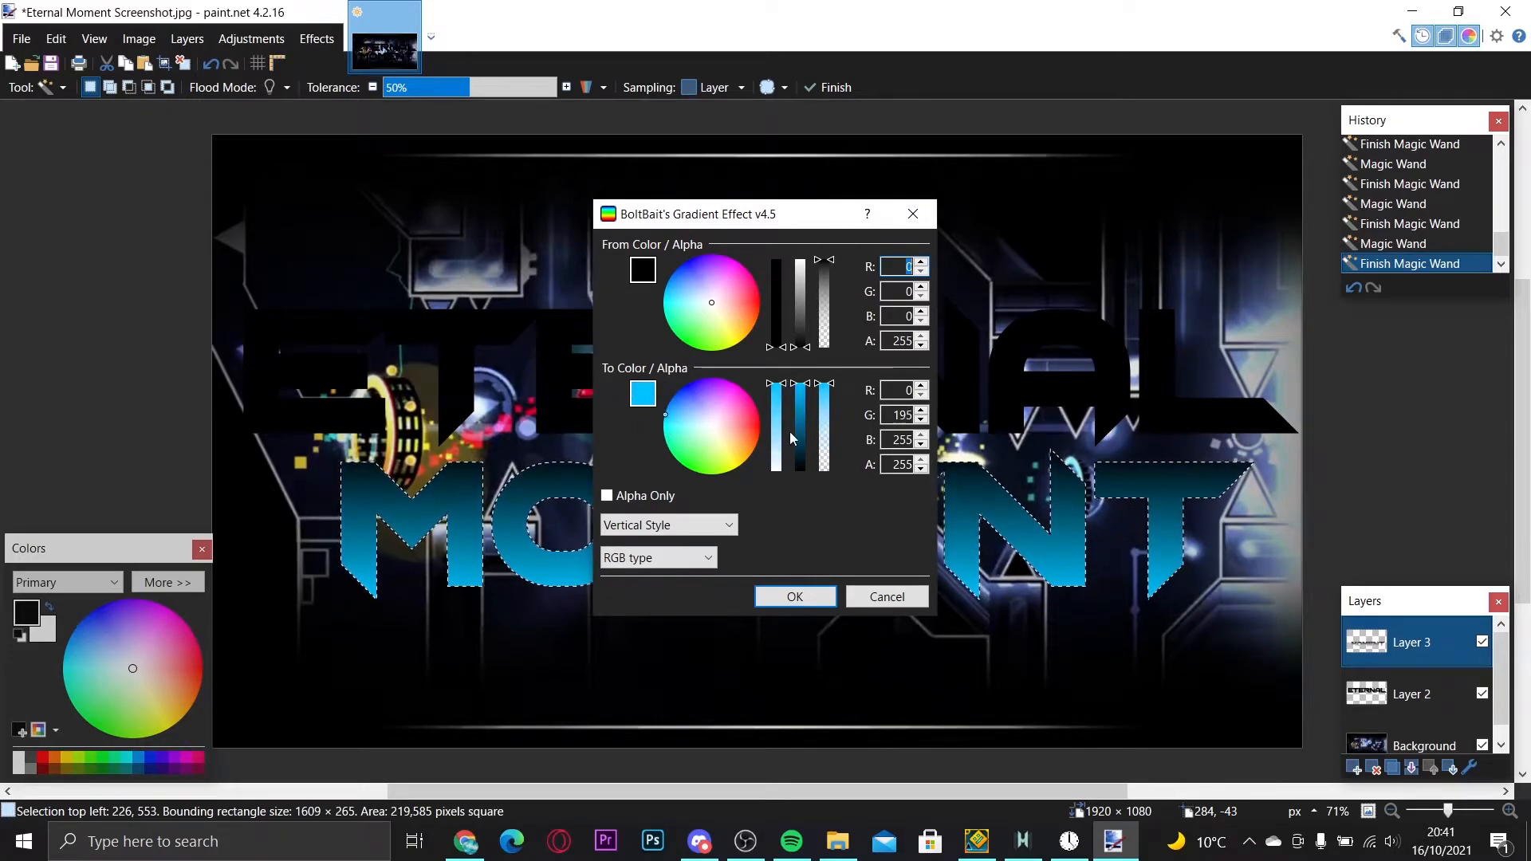
- Try paler and deeper blues for the gradient's end colour, settling on RGB 0, 199, 255
{"action": "mouse_move", "coordinate": [780, 422]}
{"action": "left_mouse_down"}
{"action": "mouse_move", "coordinate": [763, 455]}
{"action": "mouse_move", "coordinate": [779, 401]}
{"action": "left_mouse_up"}
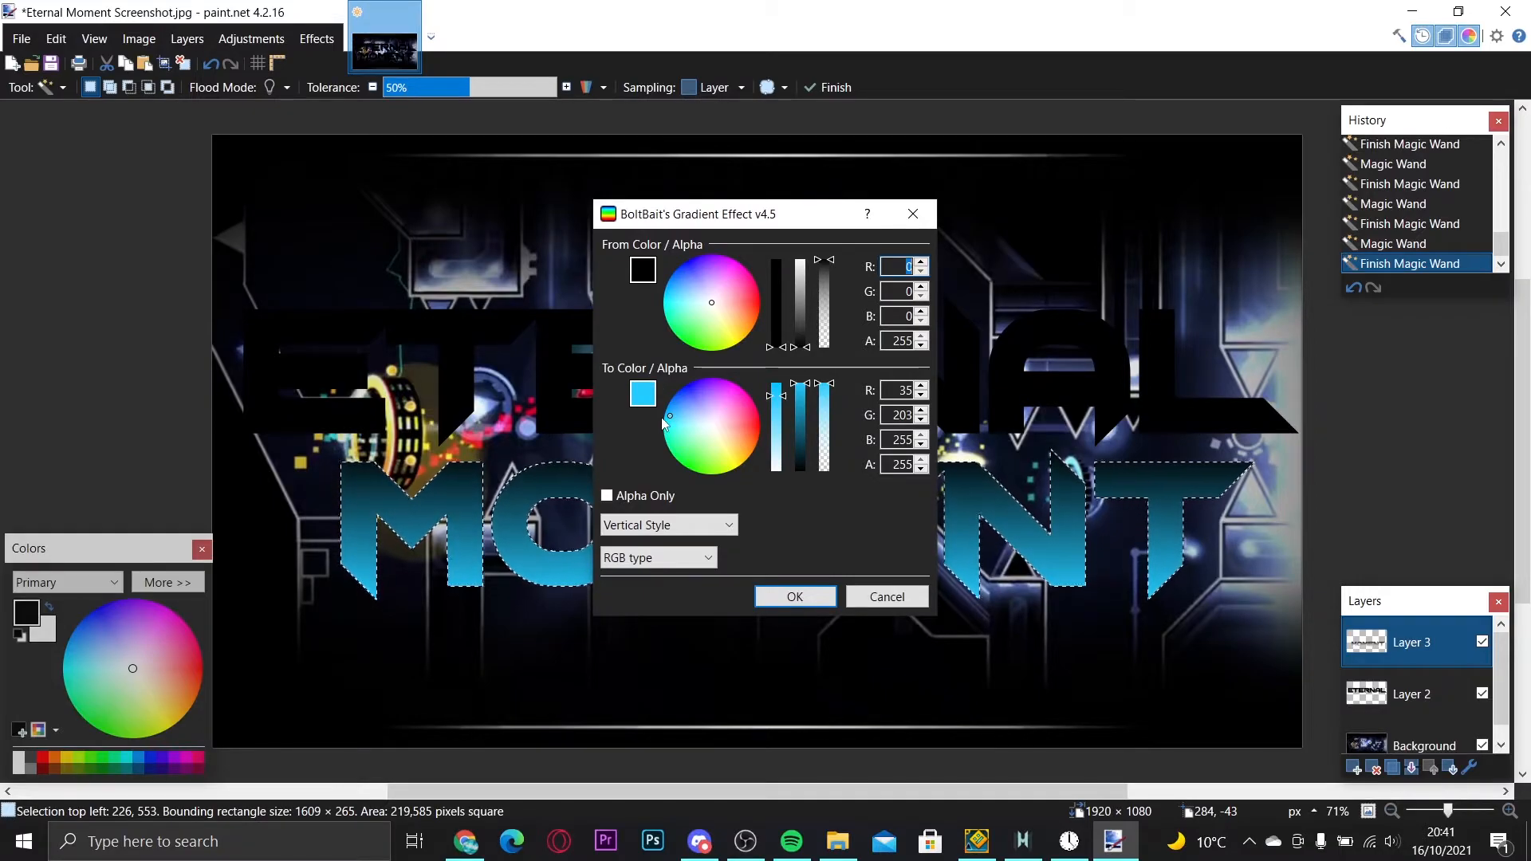
{"action": "left_click_drag", "start_coordinate": [661, 422], "coordinate": [652, 401]}
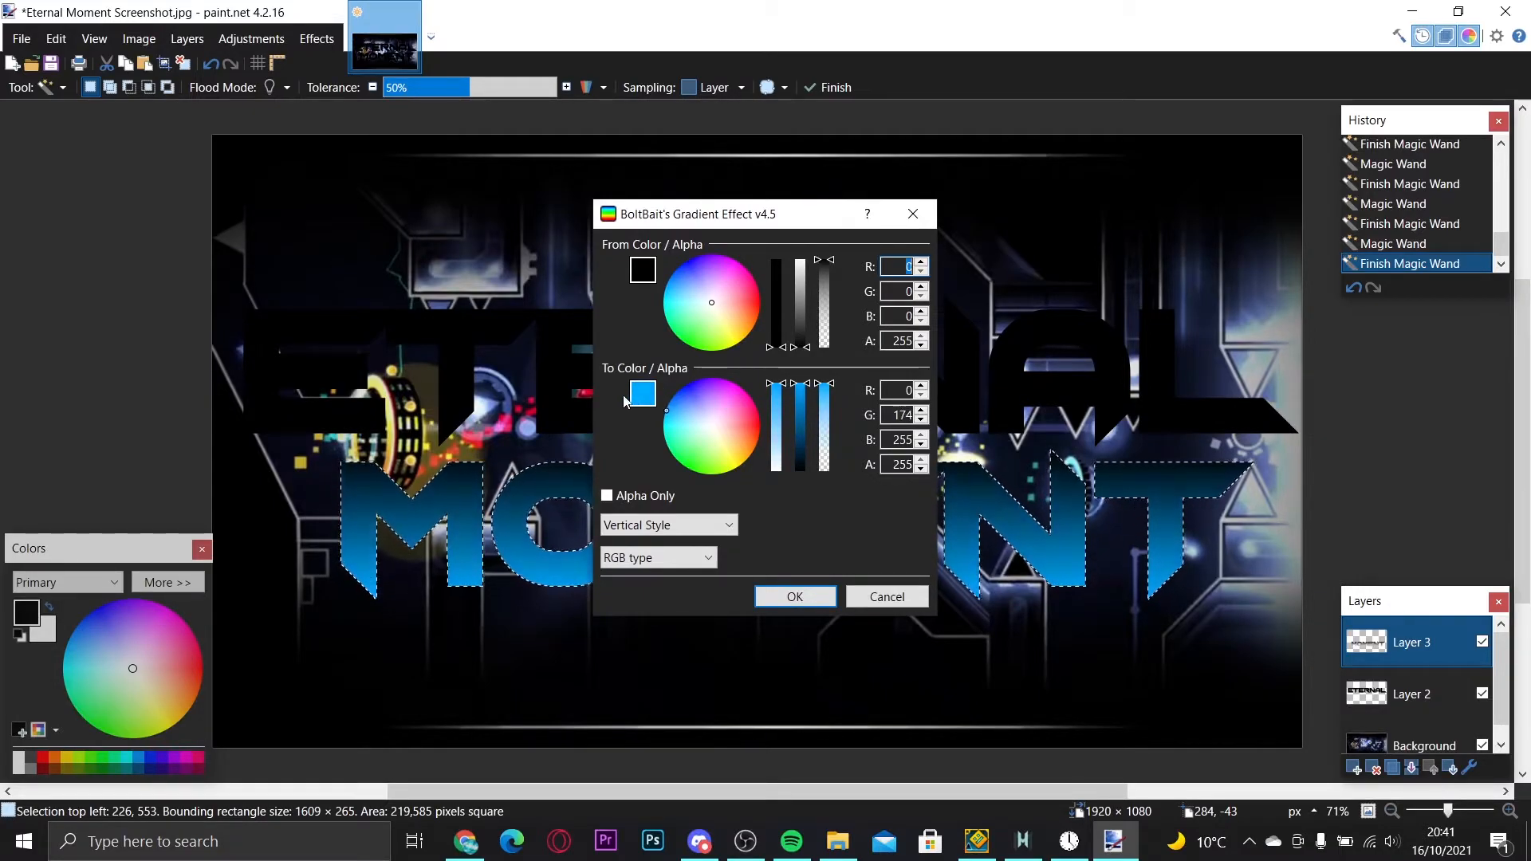
{"action": "left_click", "coordinate": [772, 436]}
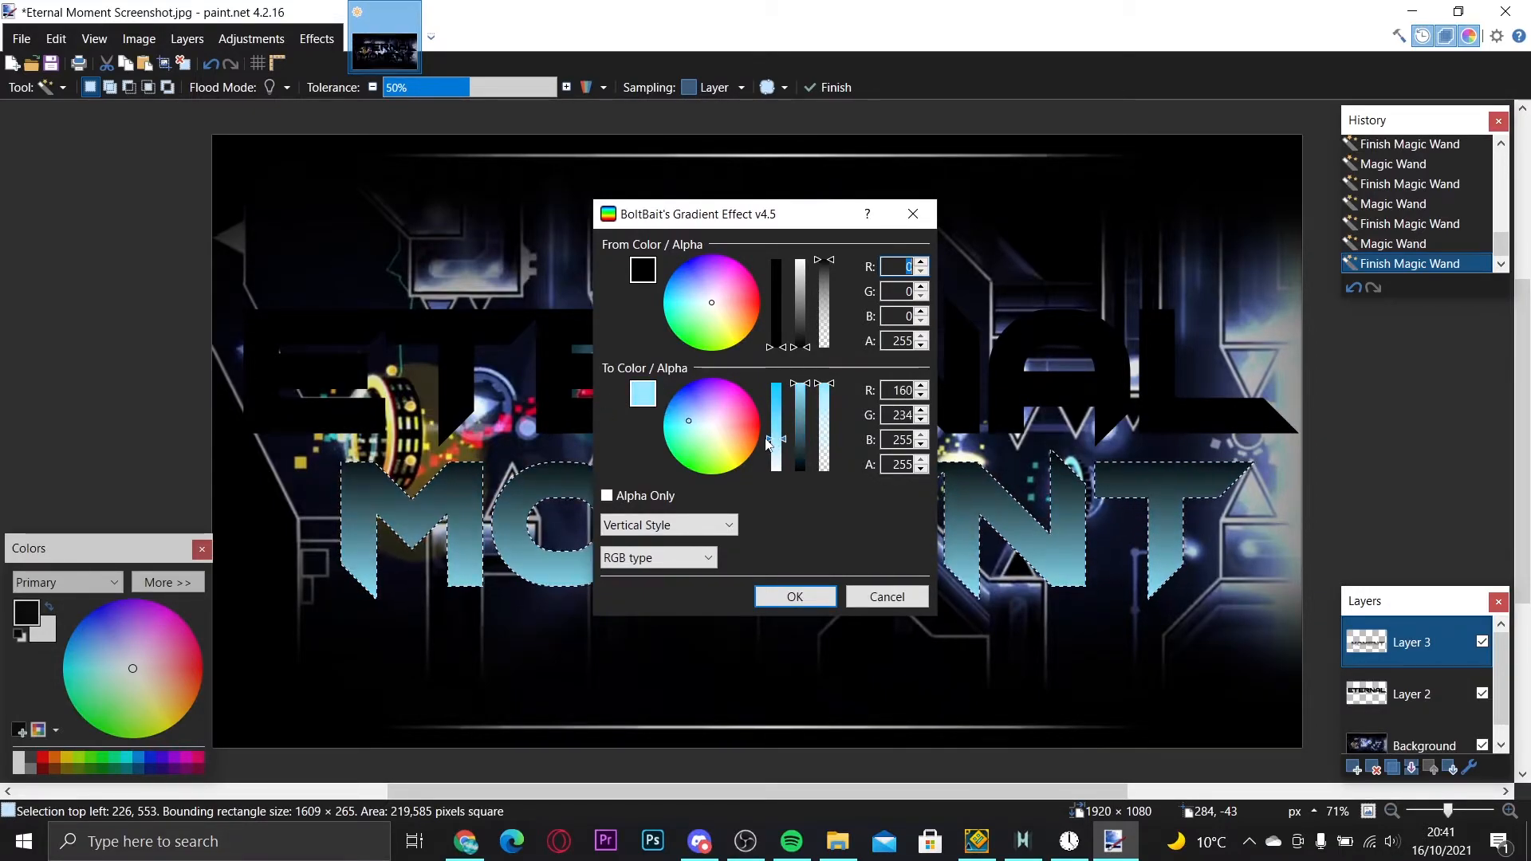
{"action": "left_click_drag", "start_coordinate": [767, 438], "coordinate": [773, 353]}
- Try a light blue start colour for the gradient, RGB 142, 234, 255
{"action": "mouse_move", "coordinate": [712, 313]}
{"action": "left_mouse_down"}
{"action": "mouse_move", "coordinate": [658, 230]}
{"action": "mouse_move", "coordinate": [547, 322]}
{"action": "mouse_move", "coordinate": [555, 280]}
{"action": "left_mouse_up"}
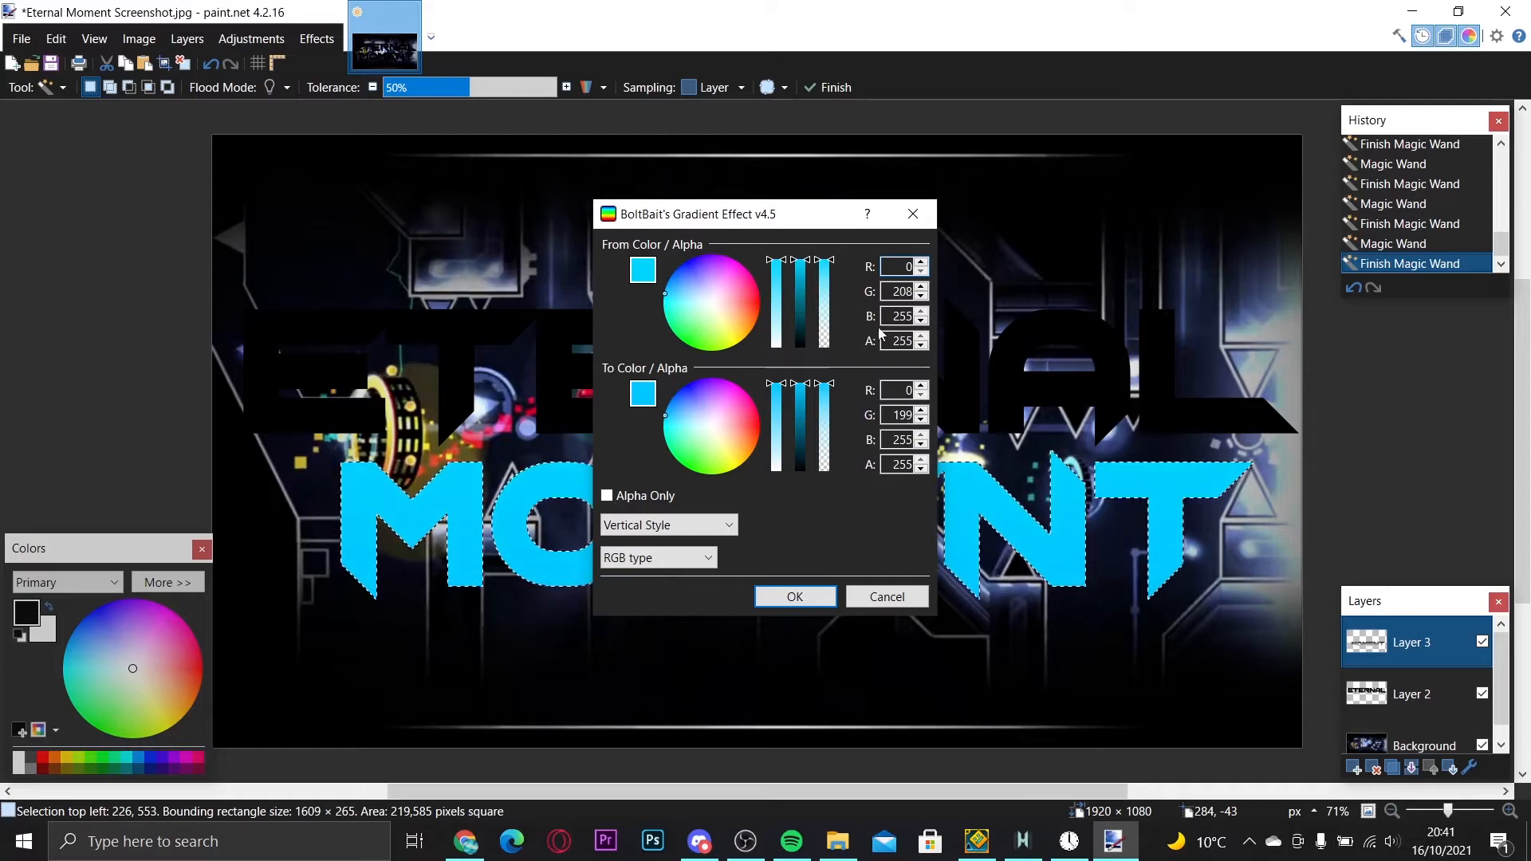
{"action": "left_click_drag", "start_coordinate": [778, 313], "coordinate": [778, 335]}
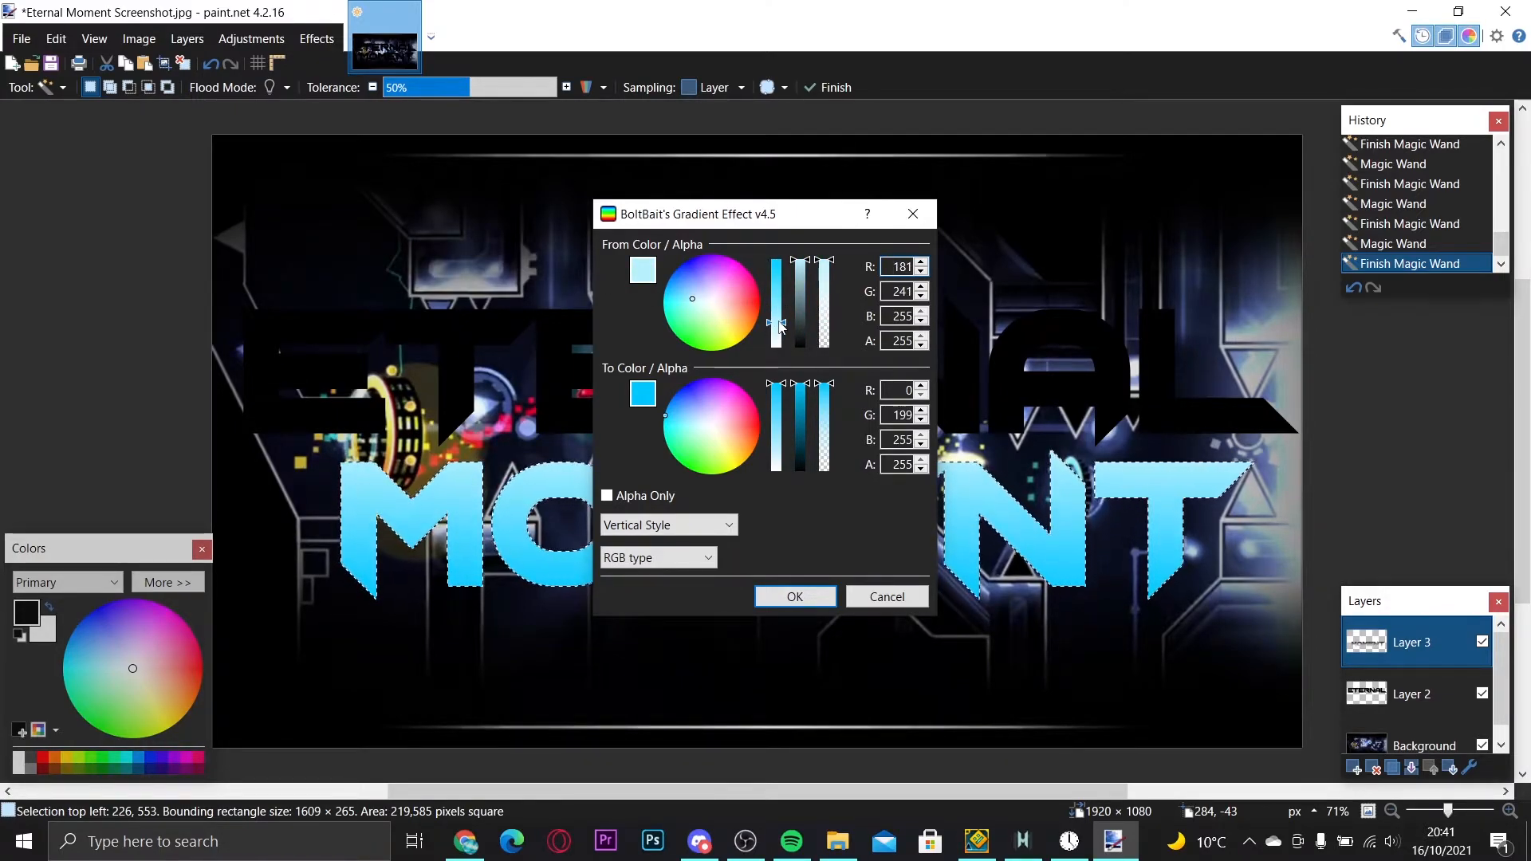
{"action": "left_click_drag", "start_coordinate": [781, 327], "coordinate": [780, 313]}
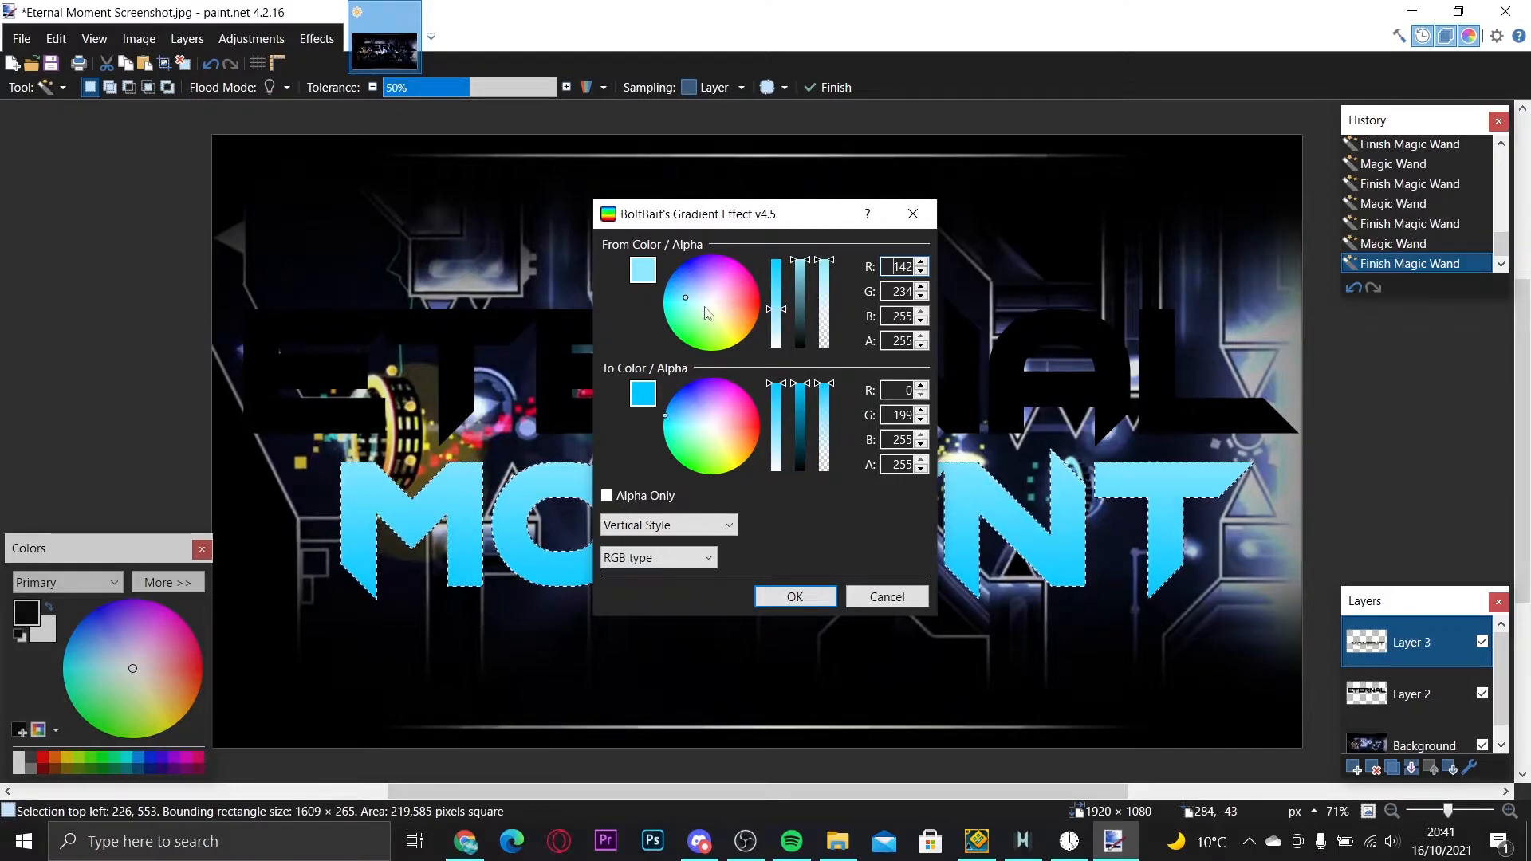
- Try a dark blue start colour of RGB 0, 54, 76 with an end colour of RGB 0, 195, 255, uncovering more of the lettering
{"action": "mouse_move", "coordinate": [686, 275]}
{"action": "left_mouse_down"}
{"action": "mouse_move", "coordinate": [687, 246]}
{"action": "mouse_move", "coordinate": [663, 237]}
{"action": "left_mouse_up"}
{"action": "mouse_move", "coordinate": [797, 294]}
{"action": "left_mouse_down"}
{"action": "mouse_move", "coordinate": [801, 344]}
{"action": "mouse_move", "coordinate": [789, 333]}
{"action": "left_mouse_up"}
{"action": "left_click_drag", "start_coordinate": [705, 274], "coordinate": [619, 285]}
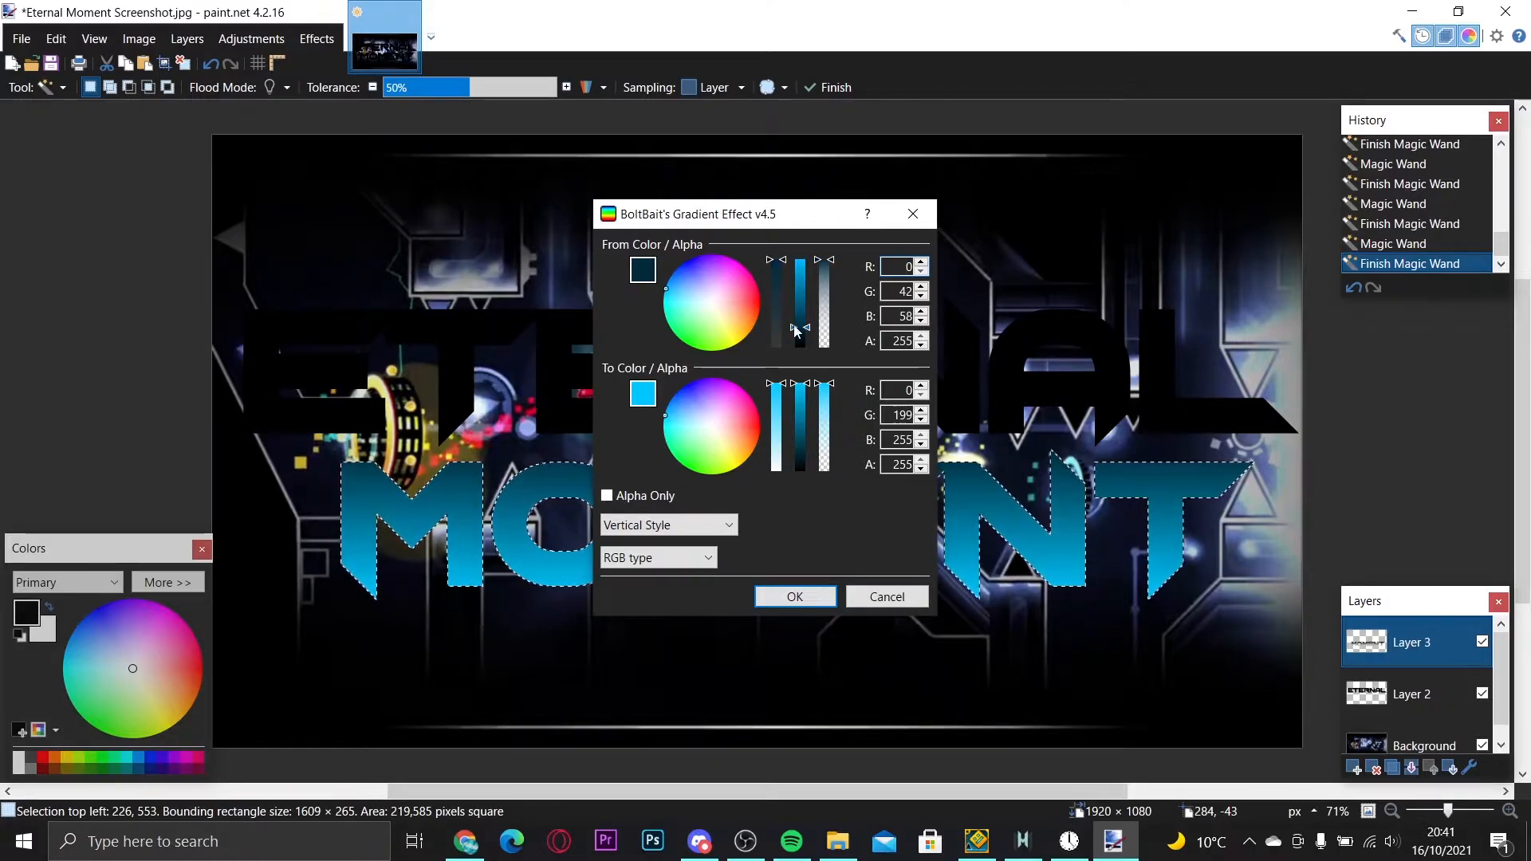
{"action": "left_click_drag", "start_coordinate": [795, 330], "coordinate": [801, 340]}
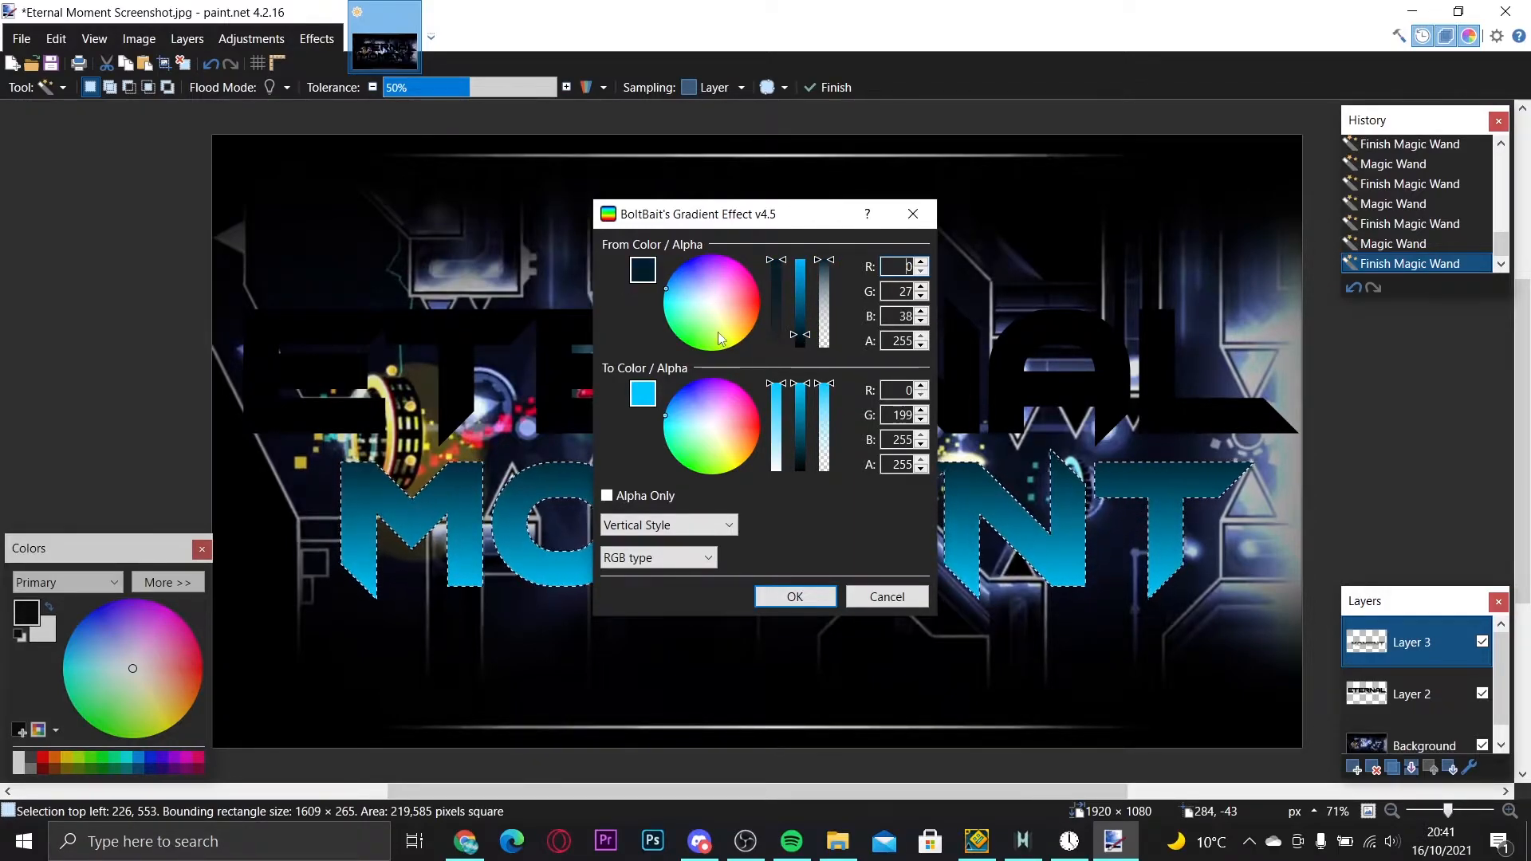
{"action": "left_click", "coordinate": [799, 325]}
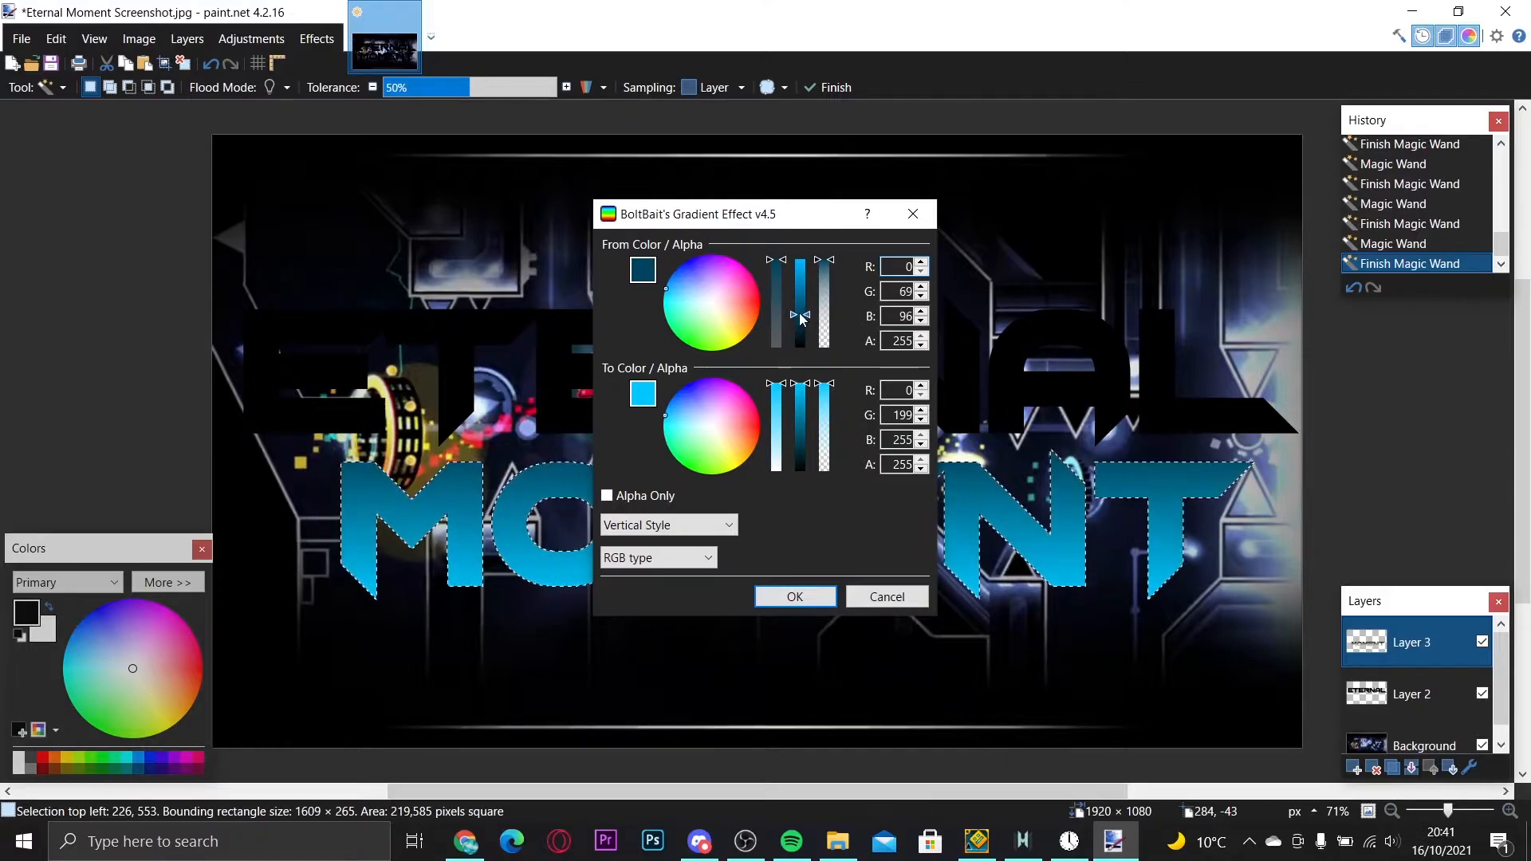
{"action": "left_click_drag", "start_coordinate": [666, 416], "coordinate": [673, 420]}
{"action": "mouse_move", "coordinate": [672, 414]}
{"action": "left_mouse_down"}
{"action": "mouse_move", "coordinate": [601, 371]}
{"action": "mouse_move", "coordinate": [581, 408]}
{"action": "mouse_move", "coordinate": [626, 435]}
{"action": "mouse_move", "coordinate": [644, 401]}
{"action": "mouse_move", "coordinate": [594, 394]}
{"action": "left_mouse_up"}
{"action": "left_click_drag", "start_coordinate": [674, 217], "coordinate": [1157, 134]}
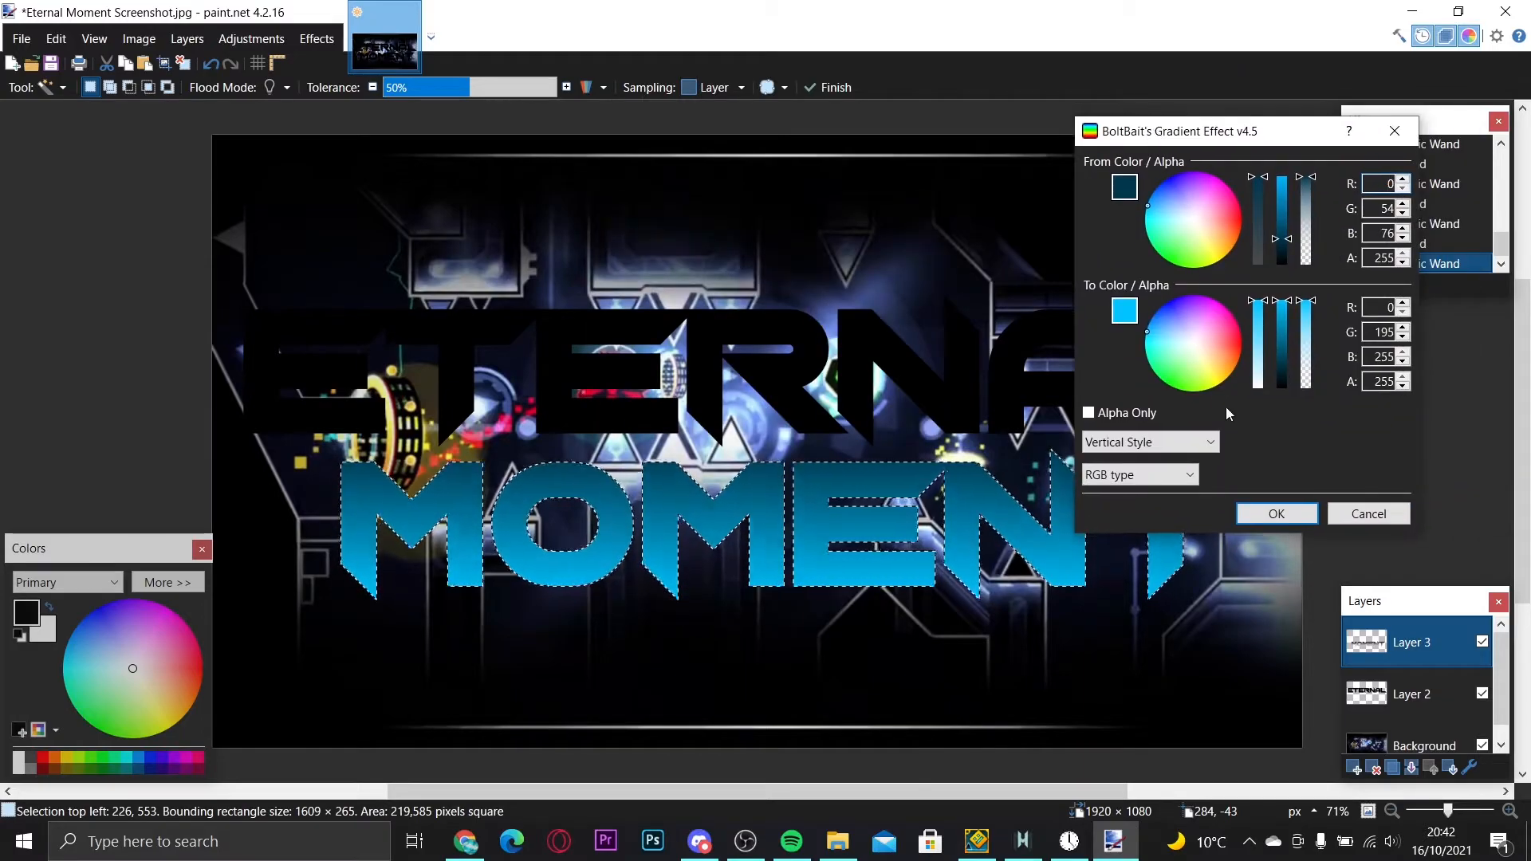
- Try brighter blues for the gradient's start colour, then darken it to RGB 0, 74, 114
{"action": "mouse_move", "coordinate": [1160, 212]}
{"action": "left_mouse_down"}
{"action": "mouse_move", "coordinate": [1120, 232]}
{"action": "mouse_move", "coordinate": [1122, 207]}
{"action": "left_mouse_up"}
{"action": "left_click_drag", "start_coordinate": [1282, 239], "coordinate": [1311, 74]}
{"action": "left_click_drag", "start_coordinate": [1175, 218], "coordinate": [1140, 196]}
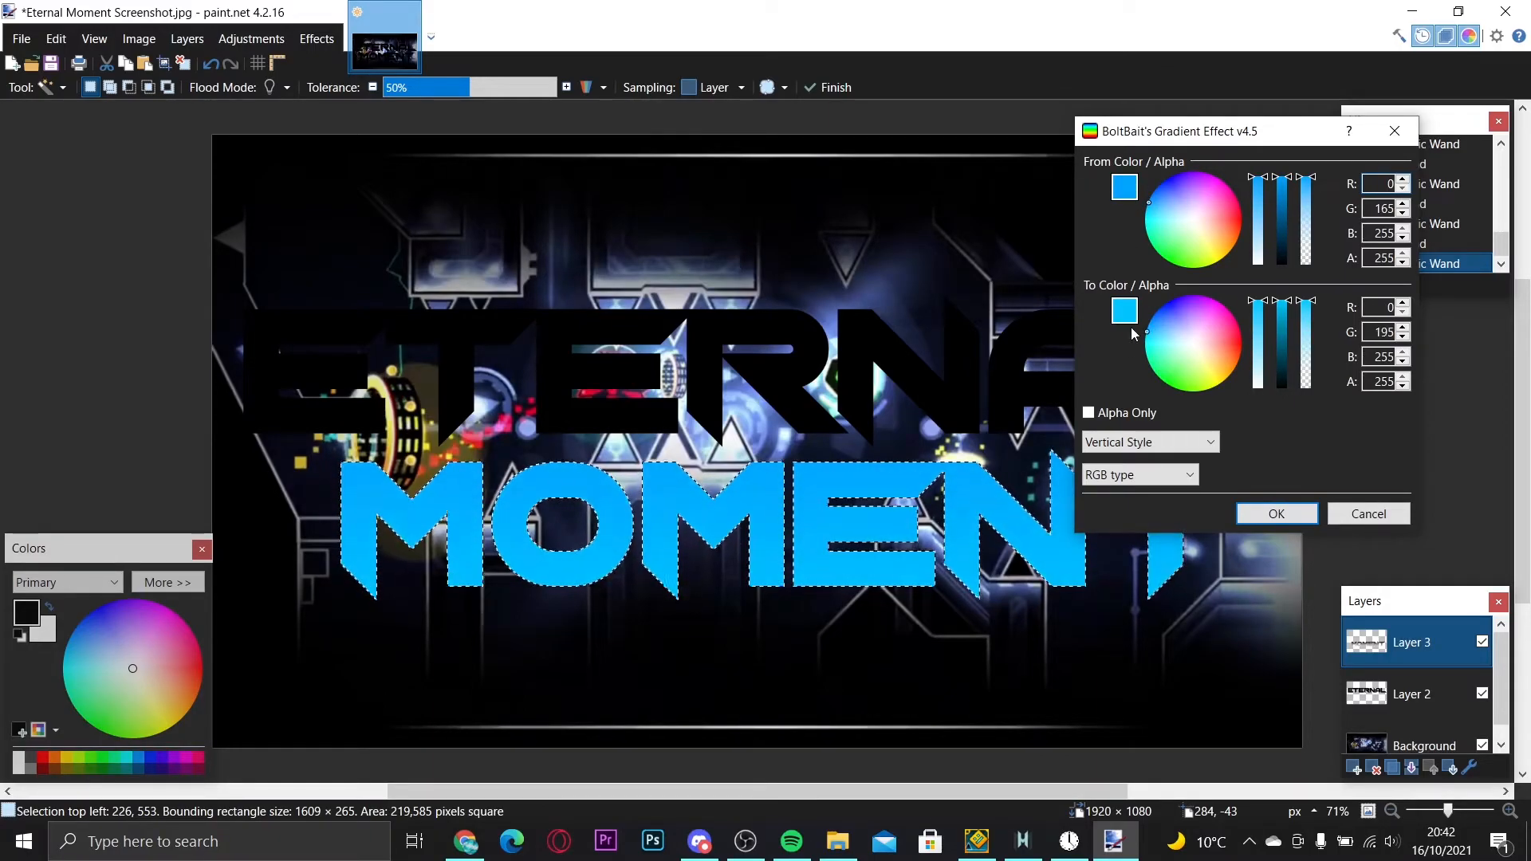
{"action": "left_click", "coordinate": [1282, 224]}
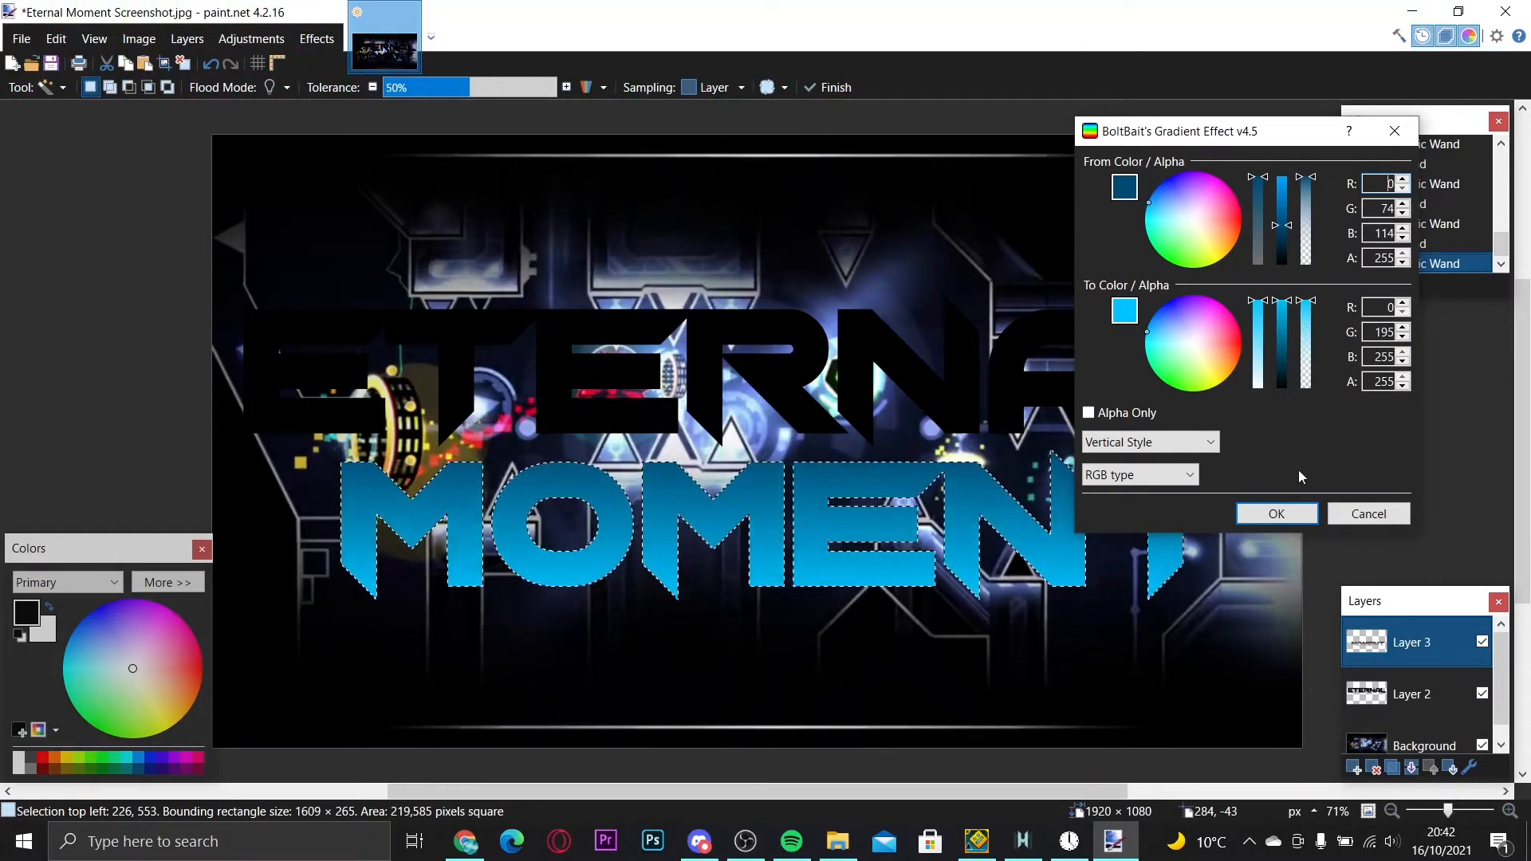
{"action": "mouse_move", "coordinate": [1254, 131]}
{"action": "left_mouse_down"}
{"action": "mouse_move", "coordinate": [1519, 179]}
{"action": "mouse_move", "coordinate": [1494, 16]}
{"action": "mouse_move", "coordinate": [1478, 104]}
{"action": "mouse_move", "coordinate": [1435, 130]}
{"action": "mouse_move", "coordinate": [1505, 229]}
{"action": "mouse_move", "coordinate": [1397, 67]}
{"action": "mouse_move", "coordinate": [1337, 119]}
{"action": "mouse_move", "coordinate": [1280, 135]}
{"action": "left_mouse_up"}
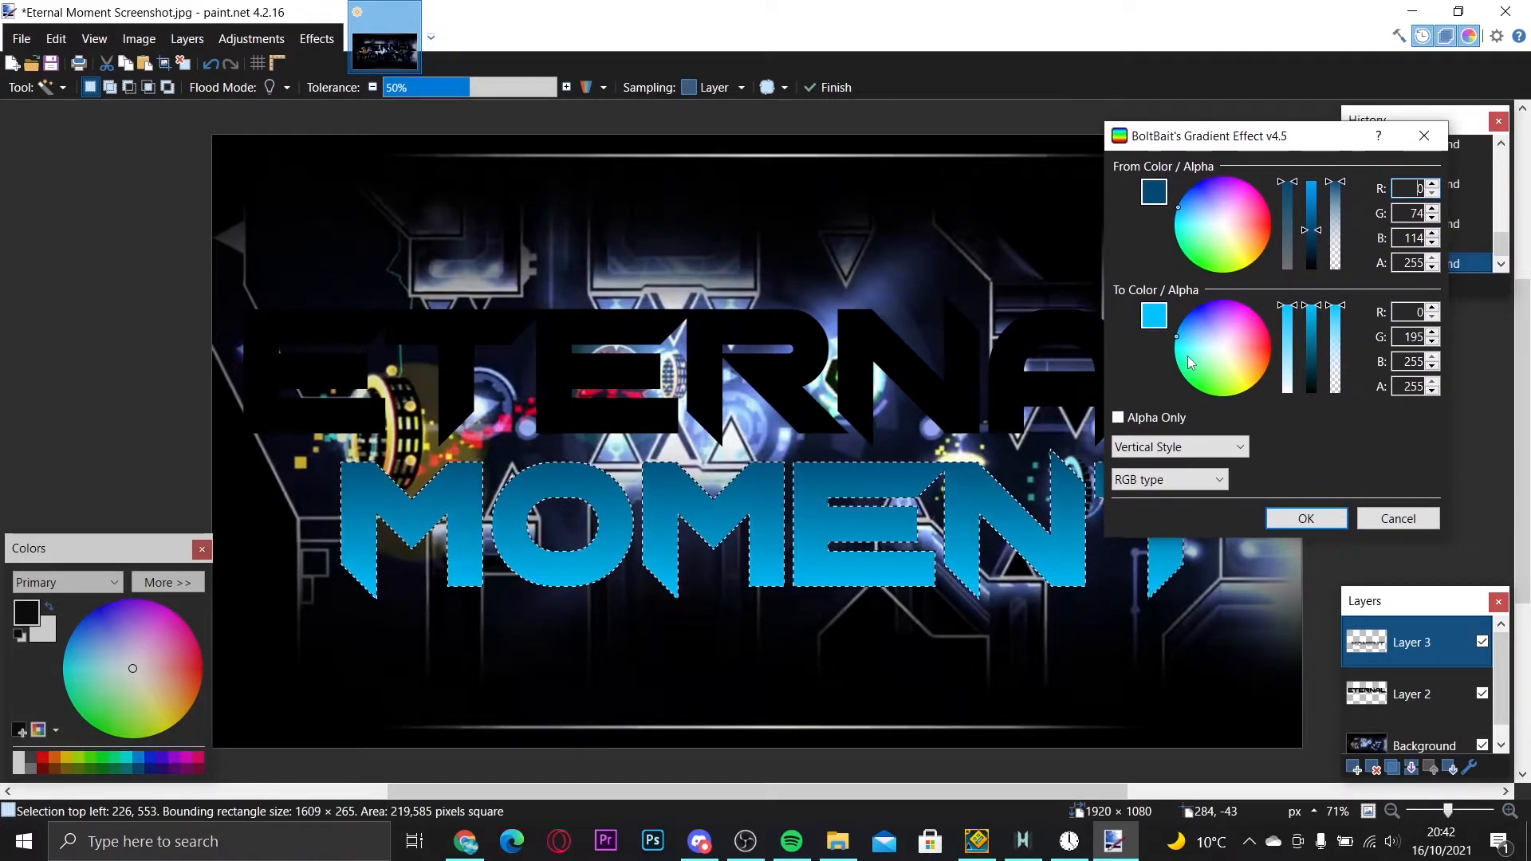
- Try a gradient from RGB 0, 144, 255 to RGB 0, 165, 255 on the MOMENT letters
{"action": "mouse_move", "coordinate": [1181, 355]}
{"action": "left_mouse_down"}
{"action": "mouse_move", "coordinate": [1183, 327]}
{"action": "mouse_move", "coordinate": [1201, 347]}
{"action": "mouse_move", "coordinate": [1167, 323]}
{"action": "left_mouse_up"}
{"action": "left_click_drag", "start_coordinate": [1277, 322], "coordinate": [1286, 367]}
{"action": "left_click_drag", "start_coordinate": [1188, 203], "coordinate": [1163, 197]}
{"action": "left_click_drag", "start_coordinate": [1314, 229], "coordinate": [1313, 177]}
{"action": "left_click_drag", "start_coordinate": [1196, 335], "coordinate": [1157, 327]}
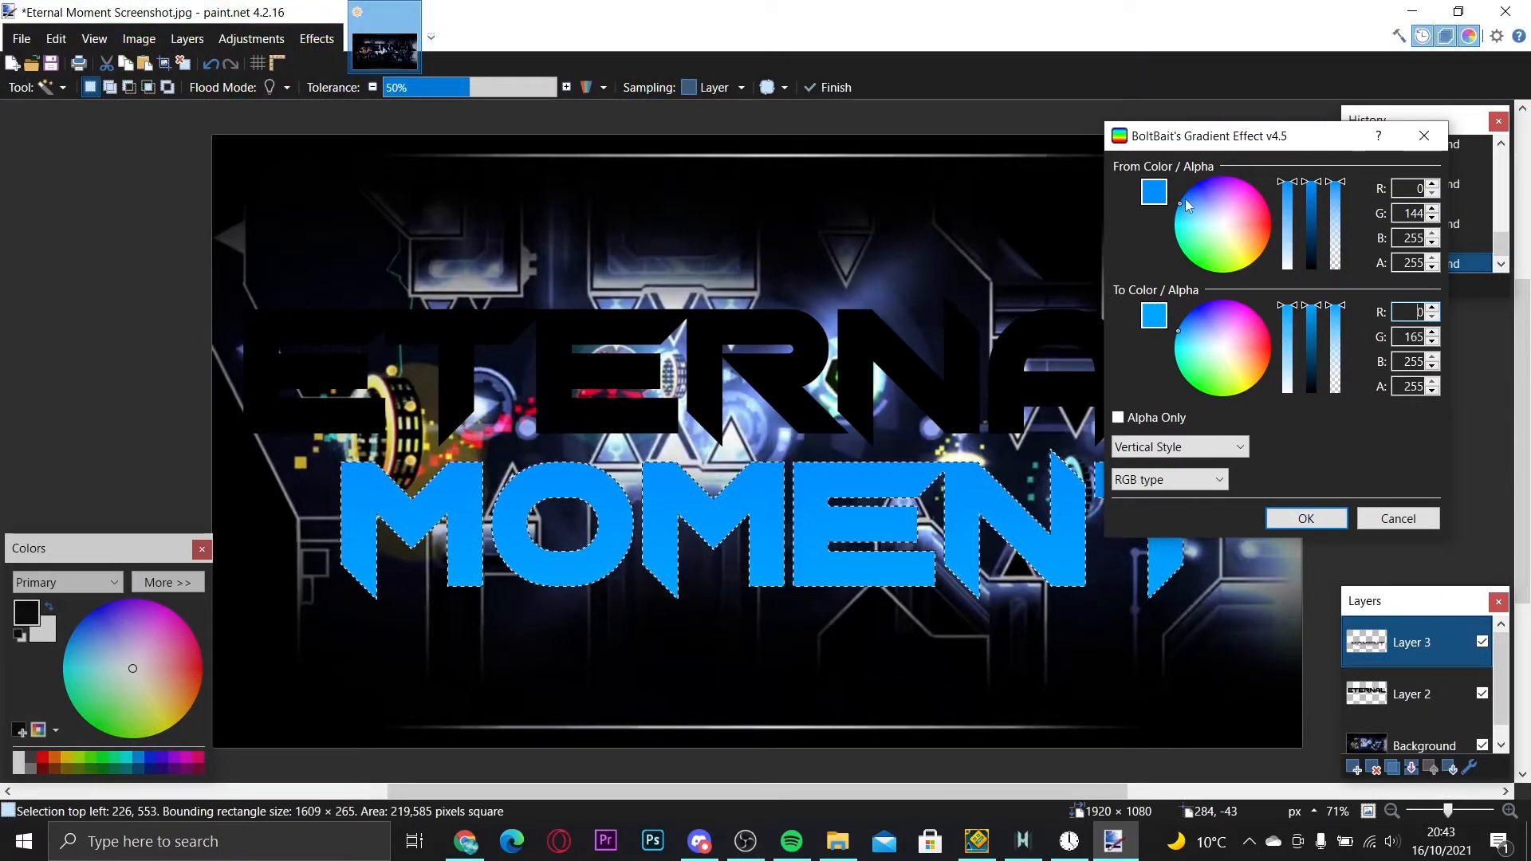
- Set the gradient's start colour to RGB 0, 174, 255 and end colour to RGB 0, 199, 255, and apply it vertically to MOMENT
{"action": "left_click_drag", "start_coordinate": [1185, 196], "coordinate": [1145, 226]}
{"action": "mouse_move", "coordinate": [1178, 332]}
{"action": "left_mouse_down"}
{"action": "mouse_move", "coordinate": [1178, 312]}
{"action": "mouse_move", "coordinate": [1117, 309]}
{"action": "mouse_move", "coordinate": [1126, 324]}
{"action": "left_mouse_up"}
{"action": "left_click", "coordinate": [1186, 224]}
{"action": "mouse_move", "coordinate": [1188, 227]}
{"action": "left_mouse_down"}
{"action": "mouse_move", "coordinate": [1164, 204]}
{"action": "mouse_move", "coordinate": [1181, 204]}
{"action": "left_mouse_up"}
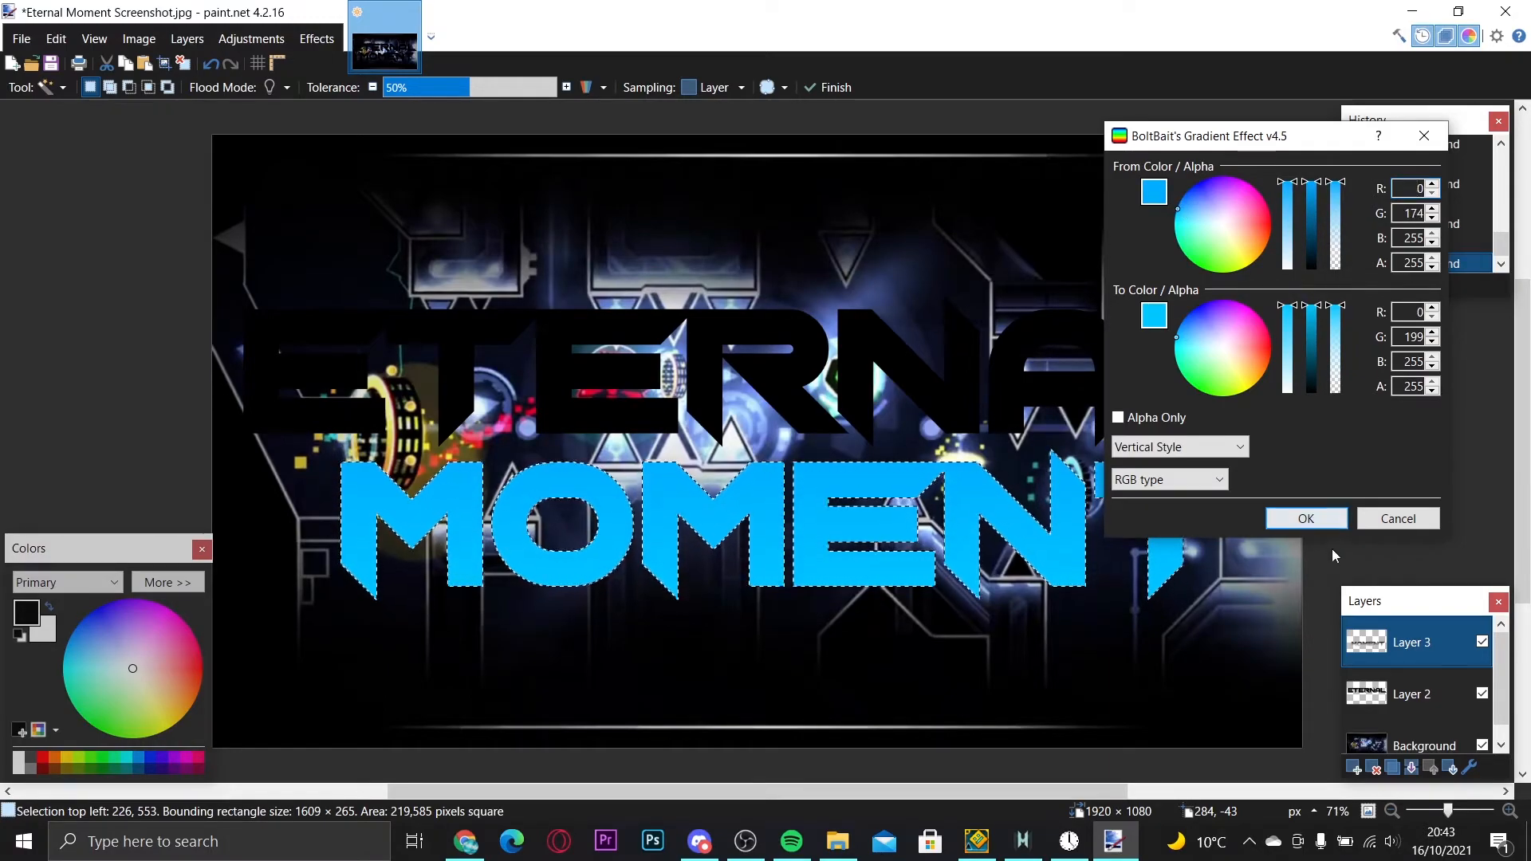
{"action": "left_click", "coordinate": [1306, 519]}
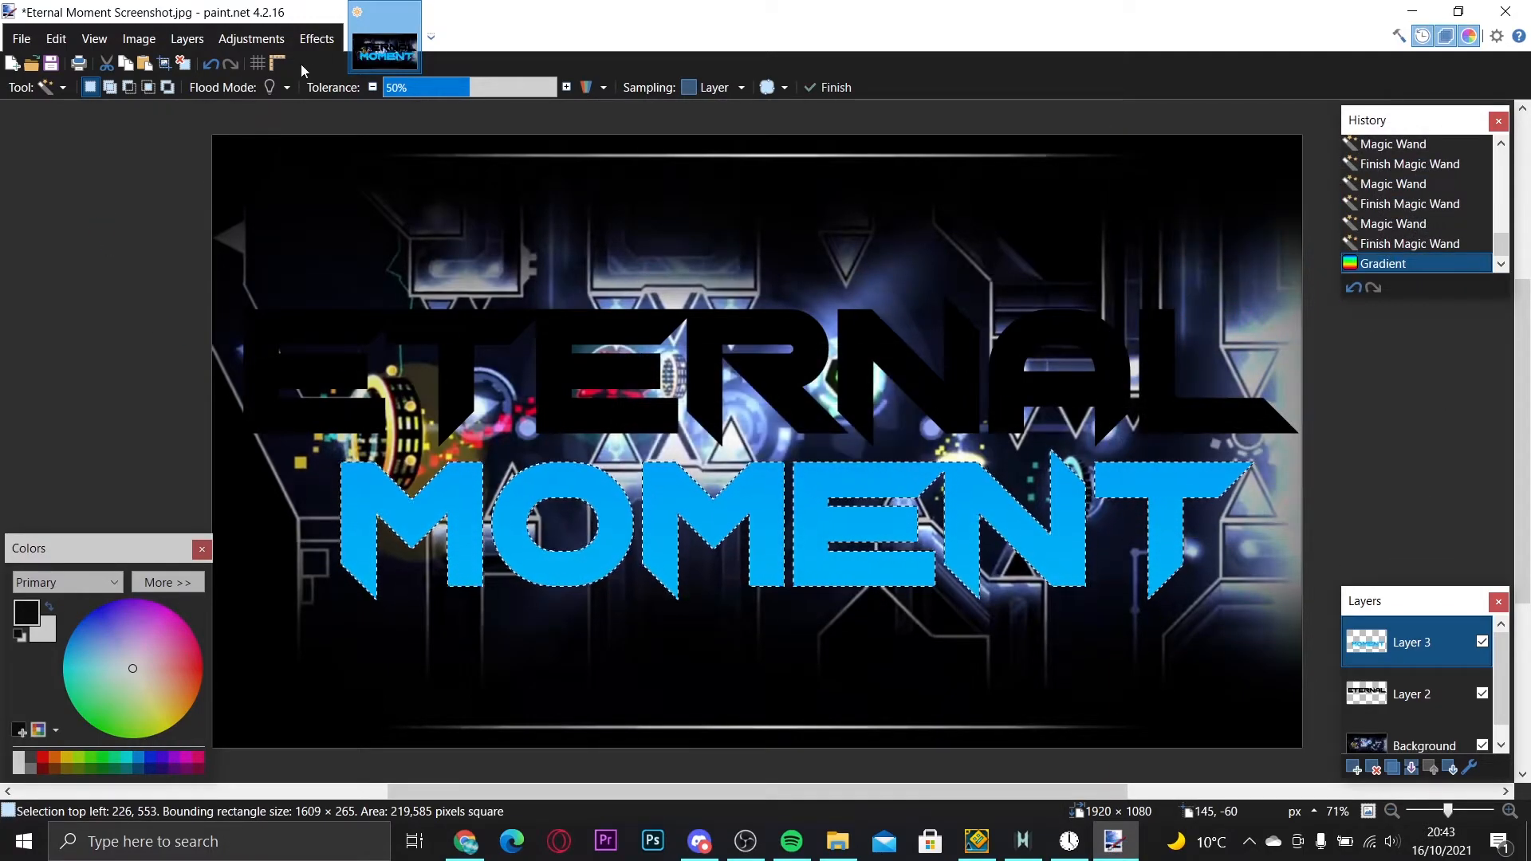
- Bevel the selected MOMENT lettering with Bevel Object at depth 14 and strength 0.66, keeping the original image
{"action": "left_click", "coordinate": [316, 40]}
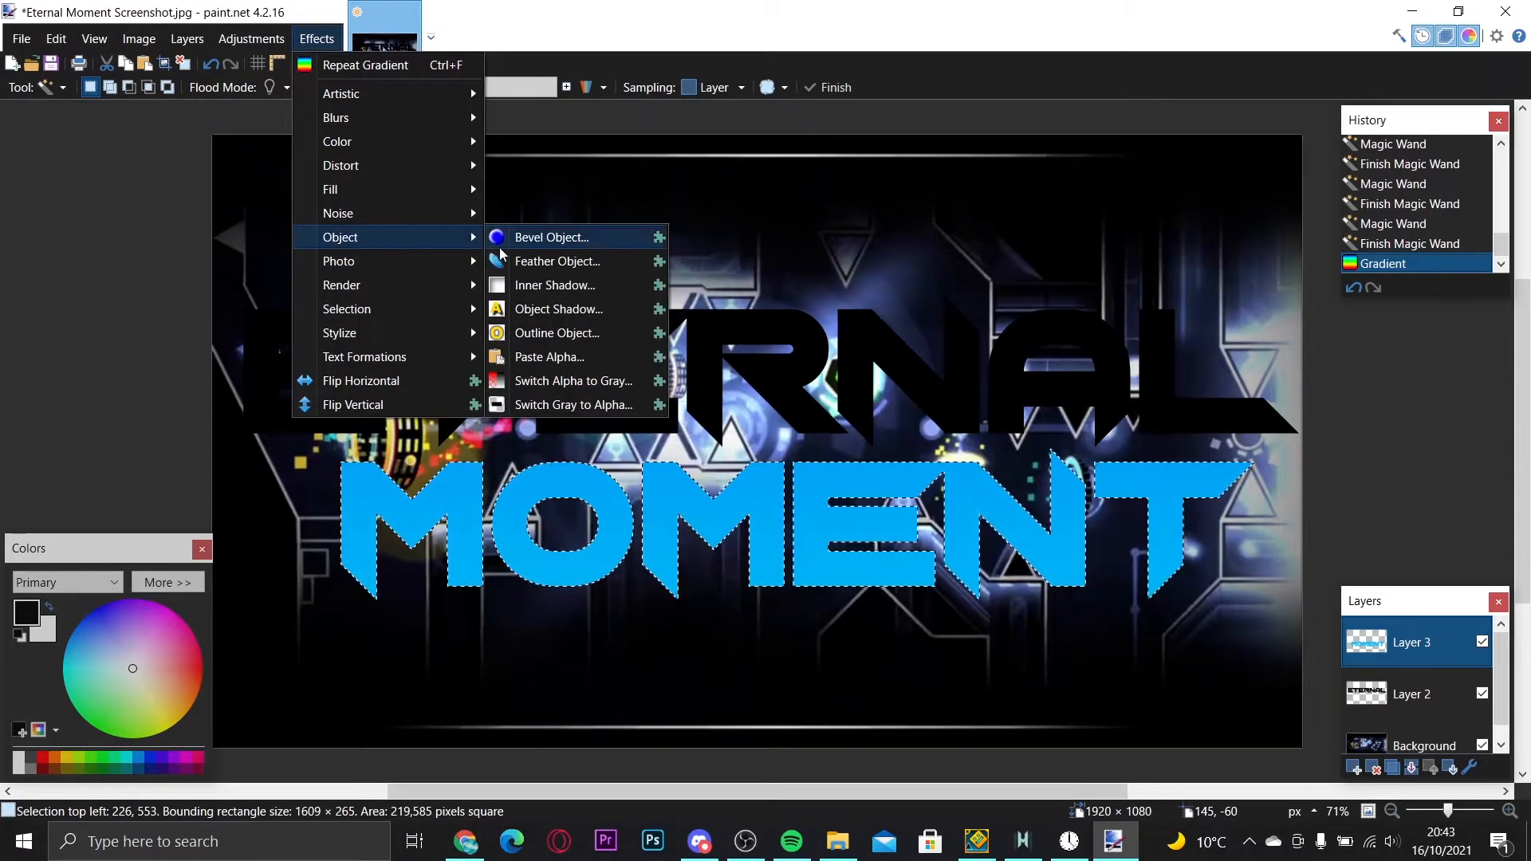
{"action": "left_click", "coordinate": [519, 247]}
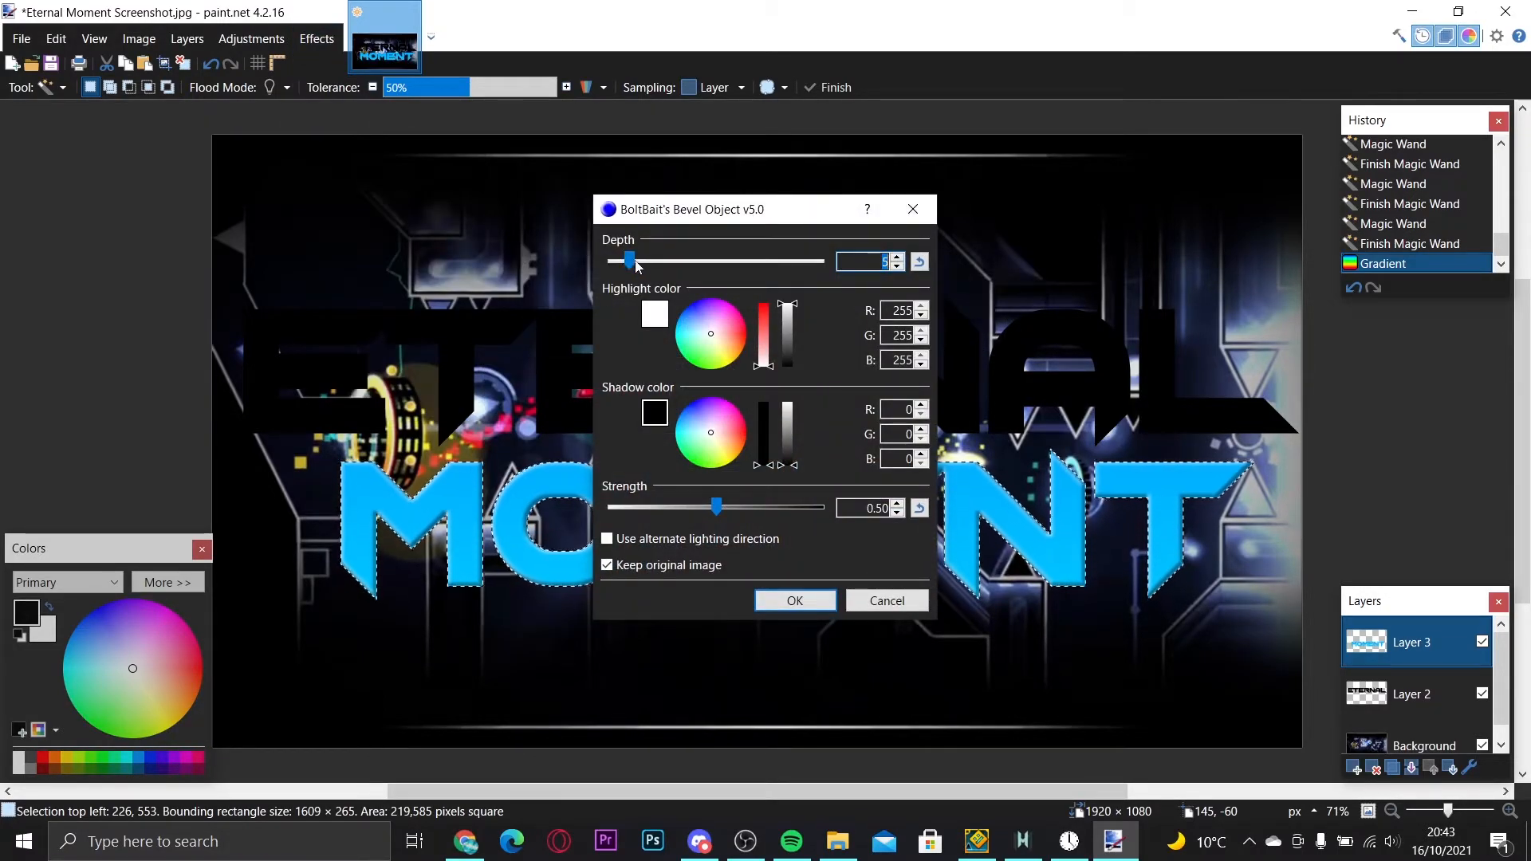
{"action": "left_click_drag", "start_coordinate": [638, 265], "coordinate": [1065, 231]}
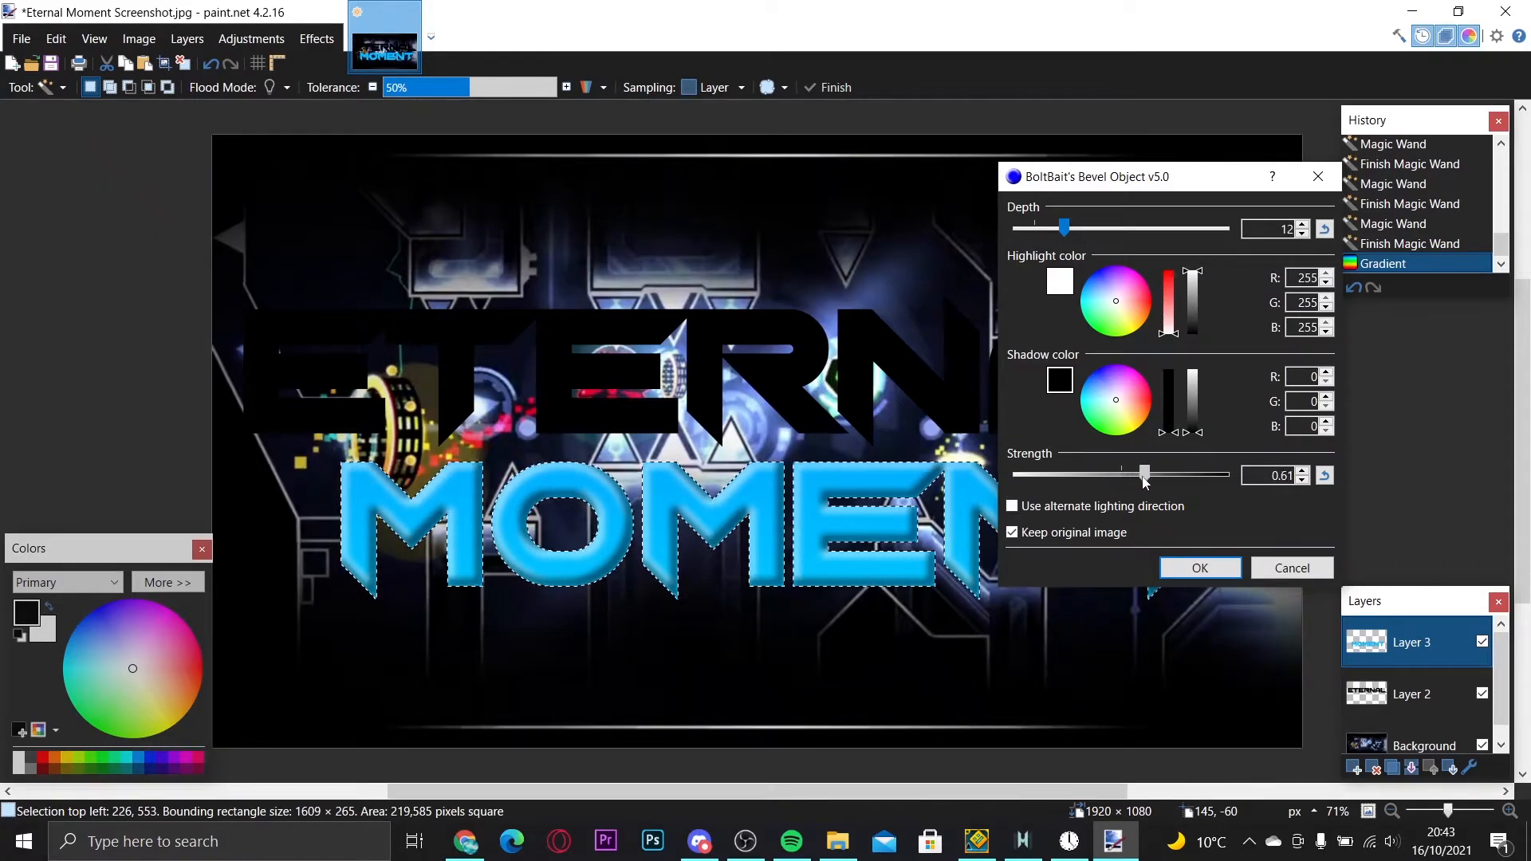
{"action": "mouse_move", "coordinate": [1150, 482]}
{"action": "left_mouse_down"}
{"action": "mouse_move", "coordinate": [1253, 496]}
{"action": "mouse_move", "coordinate": [1154, 473]}
{"action": "mouse_move", "coordinate": [1009, 478]}
{"action": "mouse_move", "coordinate": [1156, 482]}
{"action": "left_mouse_up"}
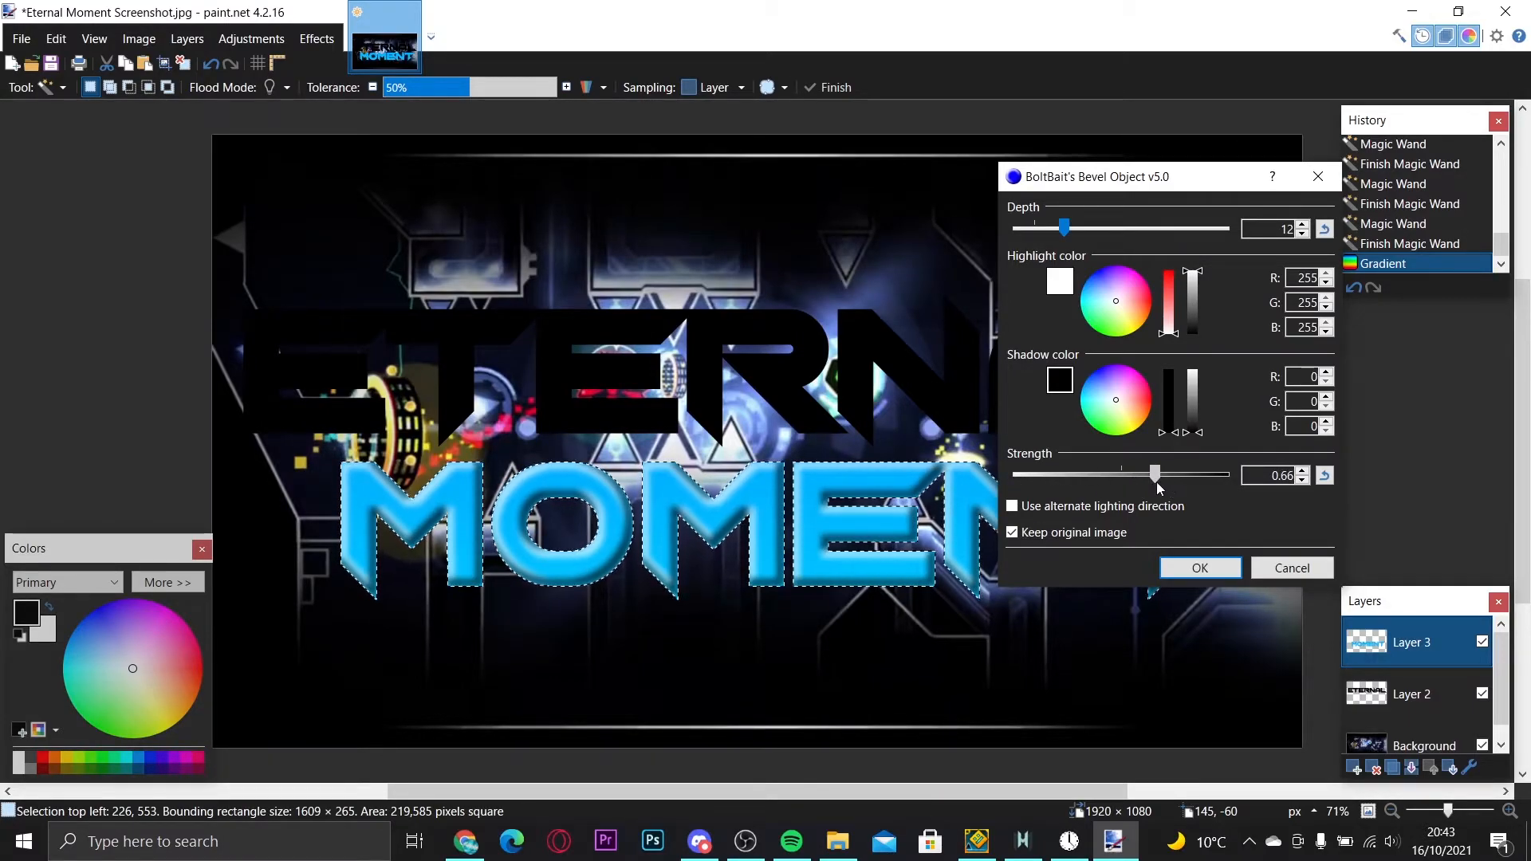
{"action": "left_click_drag", "start_coordinate": [1067, 227], "coordinate": [1072, 232]}
{"action": "left_click_drag", "start_coordinate": [1161, 477], "coordinate": [1157, 473]}
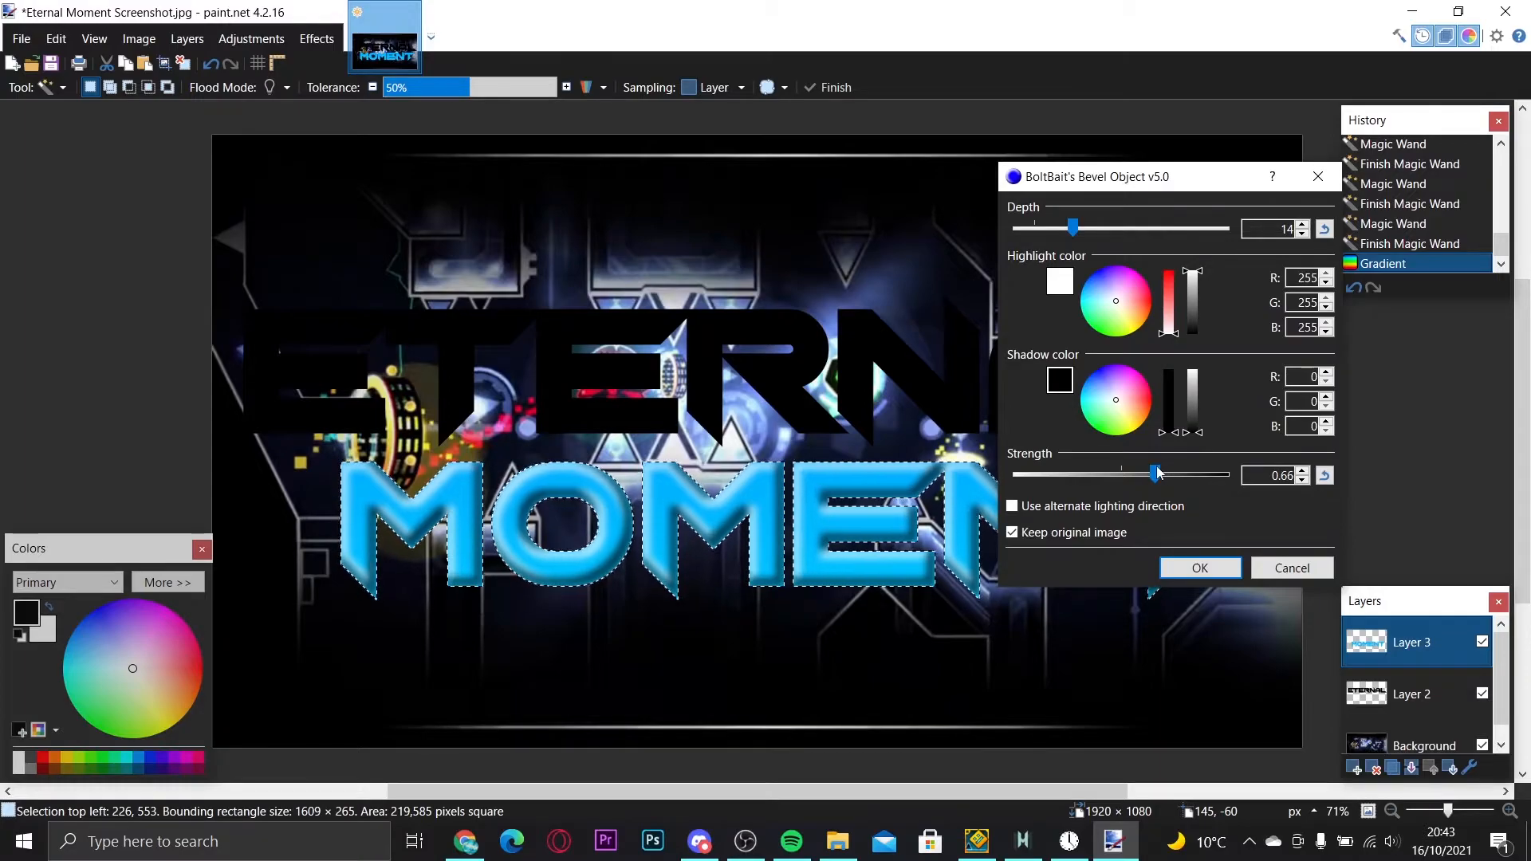
{"action": "left_click", "coordinate": [1204, 569]}
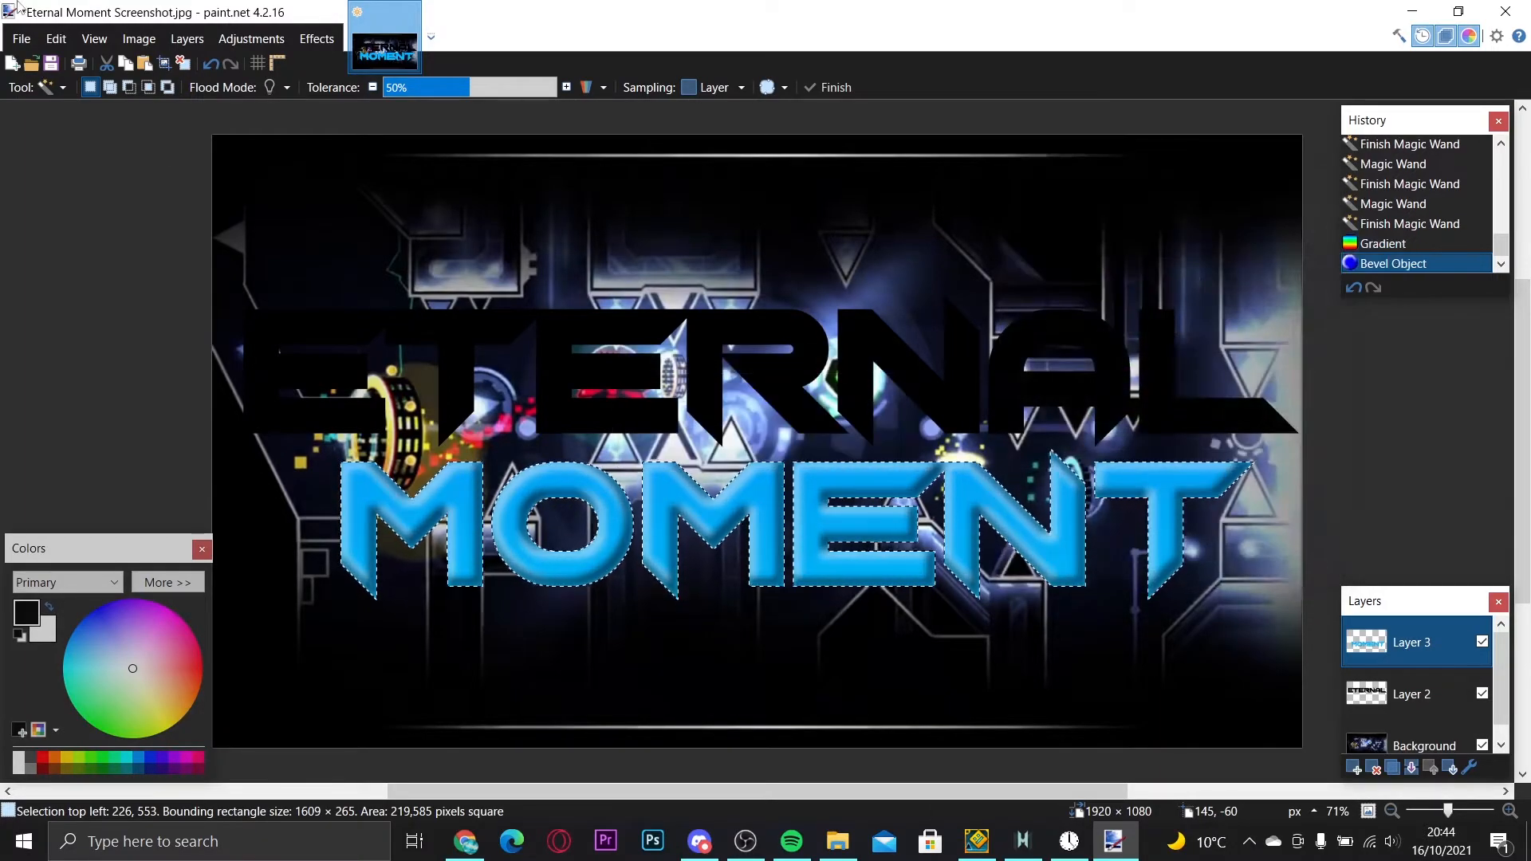
- Apply a Glow to the MOMENT lettering with radius 20, brightness -66 and contrast 59
{"action": "left_click", "coordinate": [317, 39]}
{"action": "mouse_move", "coordinate": [370, 254]}
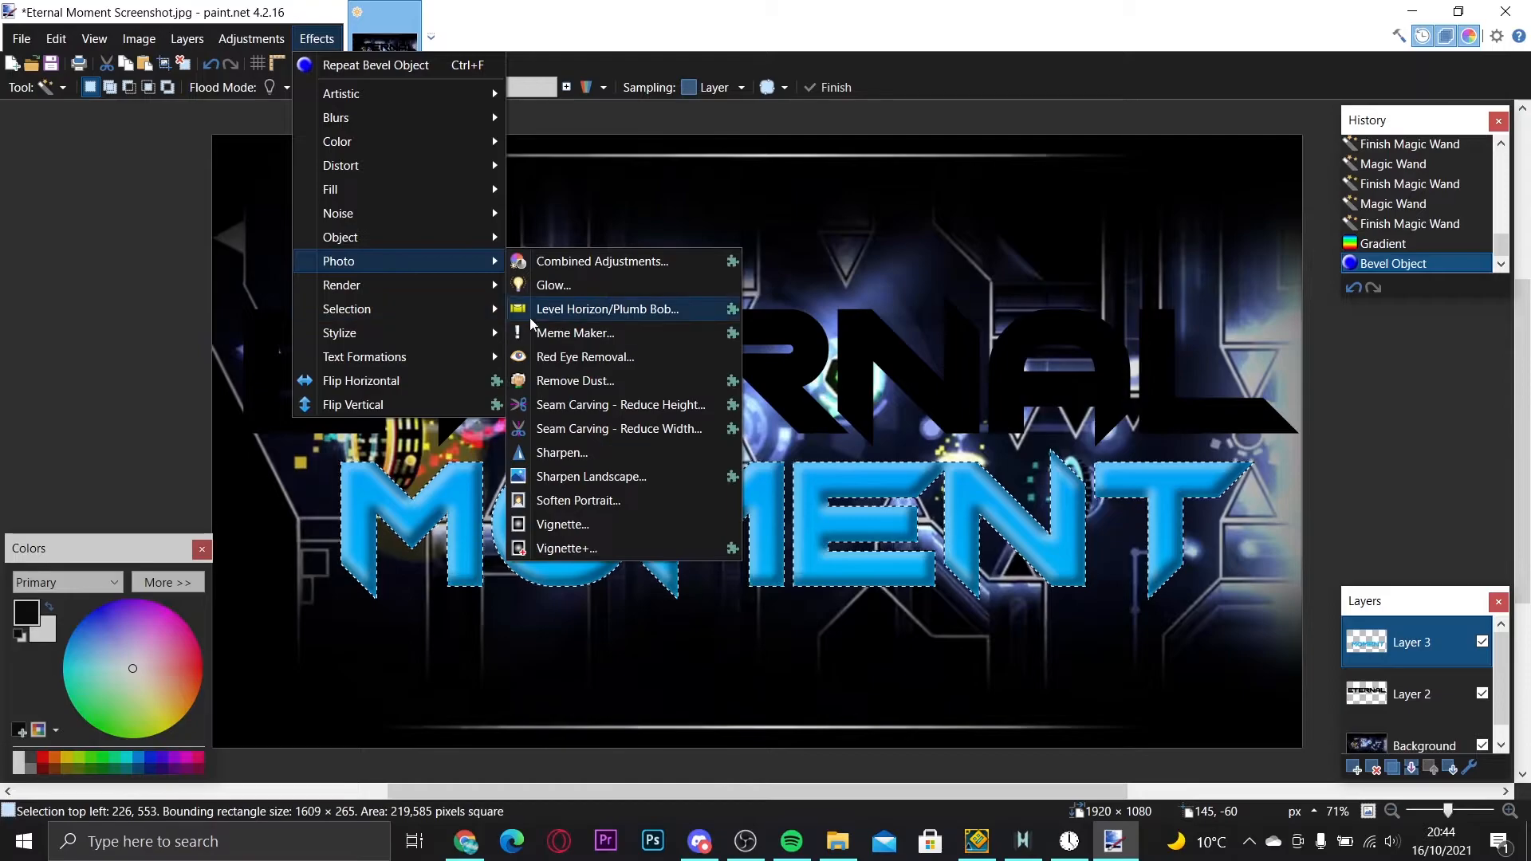
{"action": "left_click", "coordinate": [553, 284]}
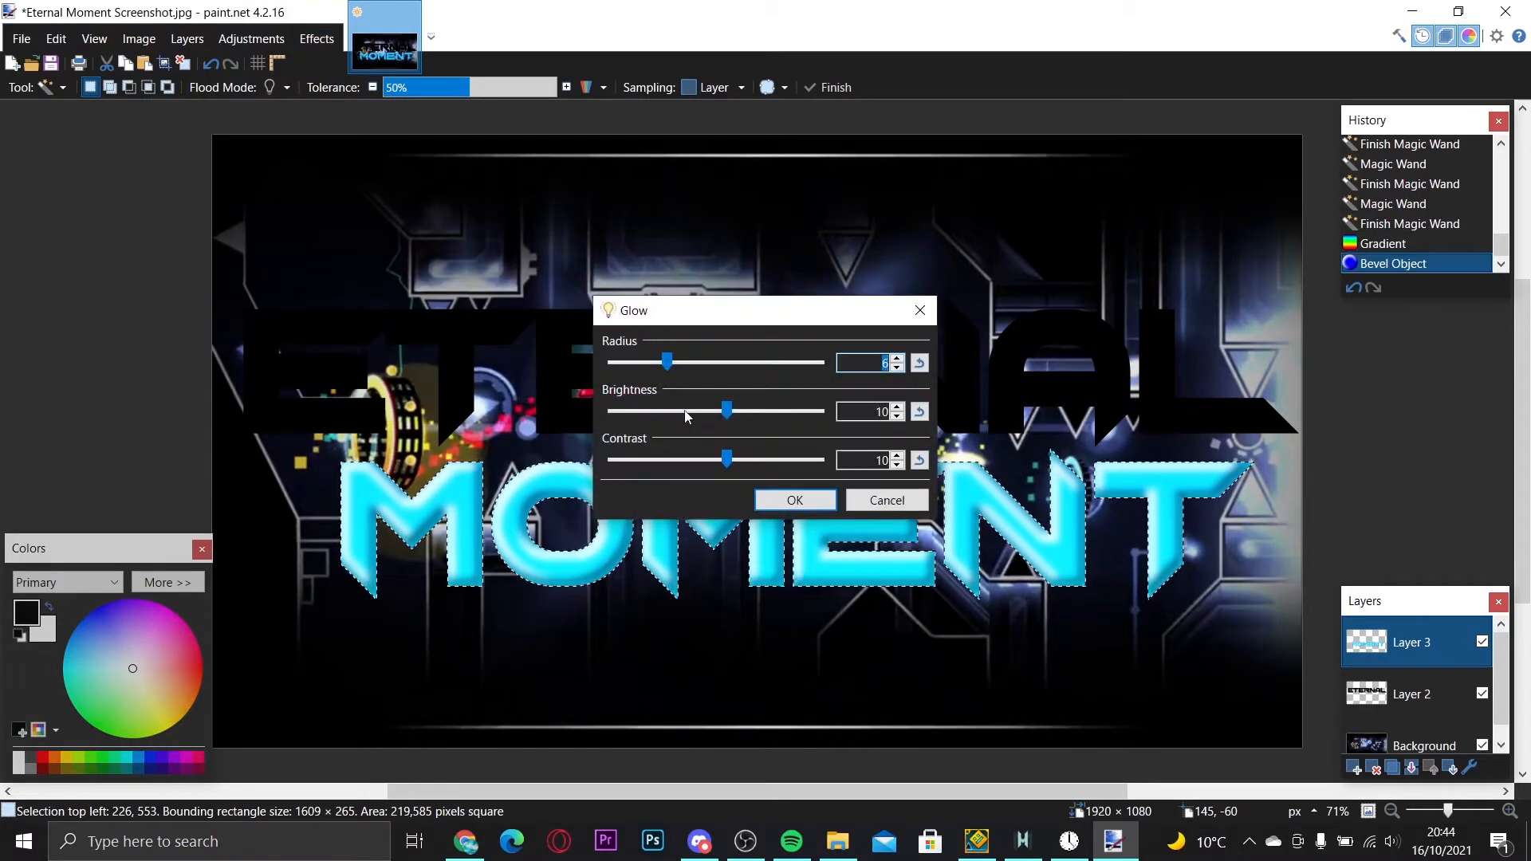
{"action": "left_click_drag", "start_coordinate": [668, 365], "coordinate": [1010, 351]}
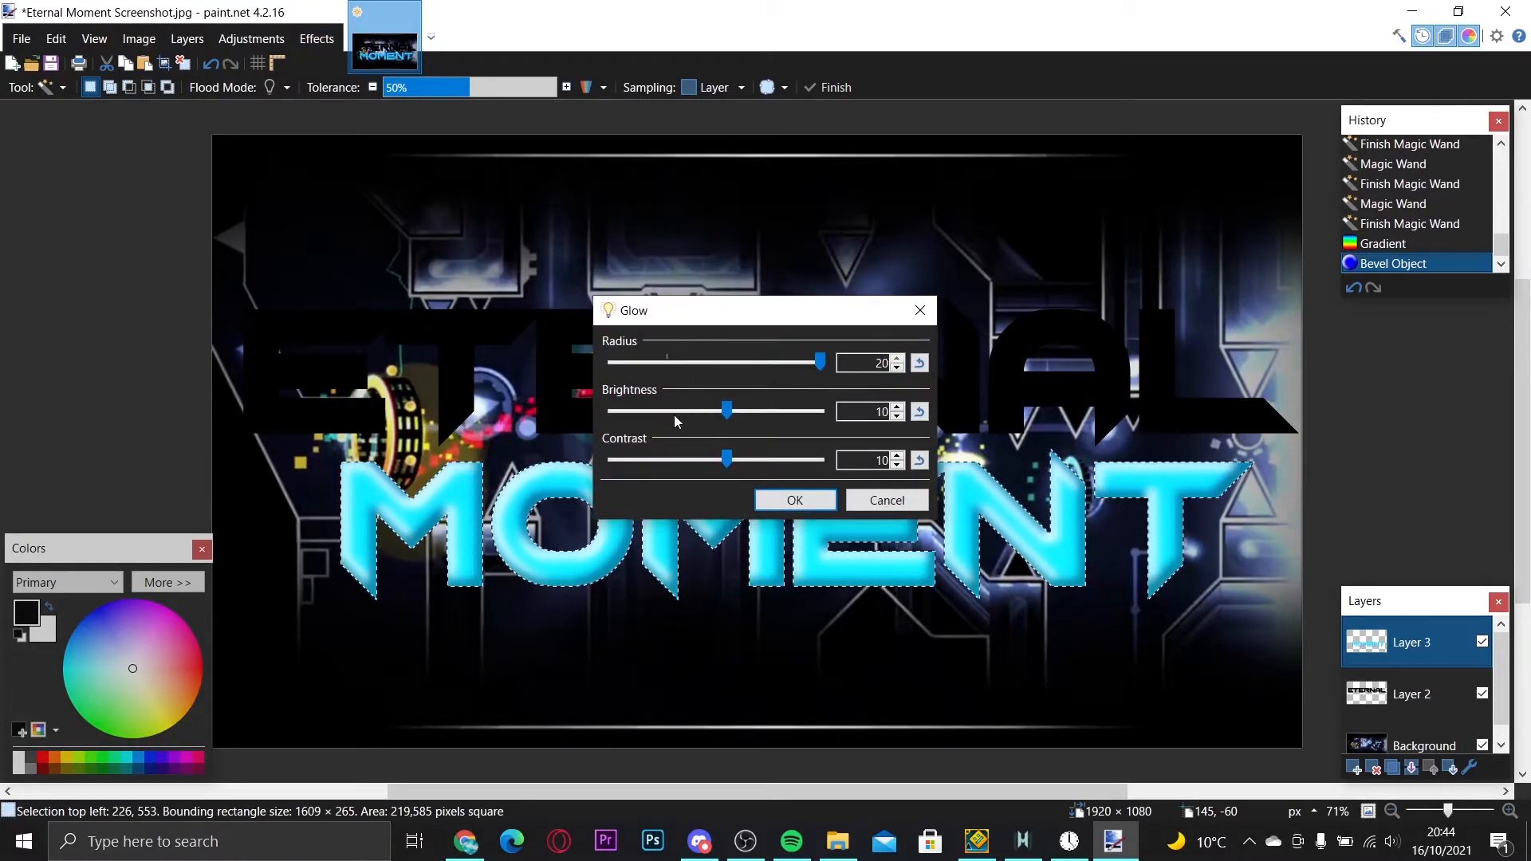
{"action": "scroll", "coordinate": [653, 413], "scroll_direction": "down", "scroll_amount": 7}
{"action": "scroll", "coordinate": [654, 413], "scroll_direction": "down", "scroll_amount": 8}
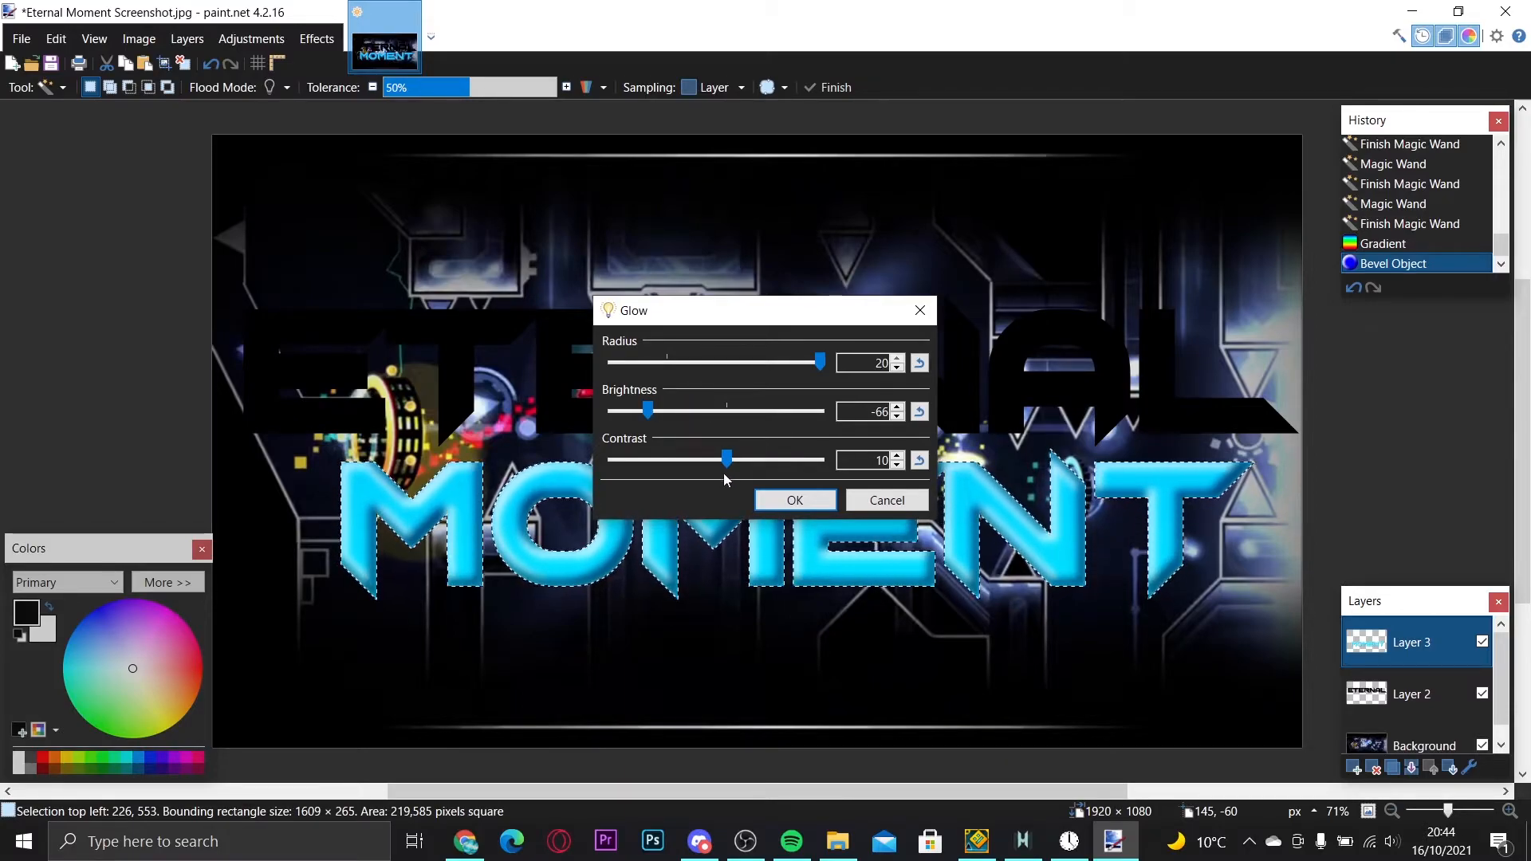
{"action": "left_click_drag", "start_coordinate": [726, 460], "coordinate": [779, 455]}
{"action": "left_click", "coordinate": [796, 505]}
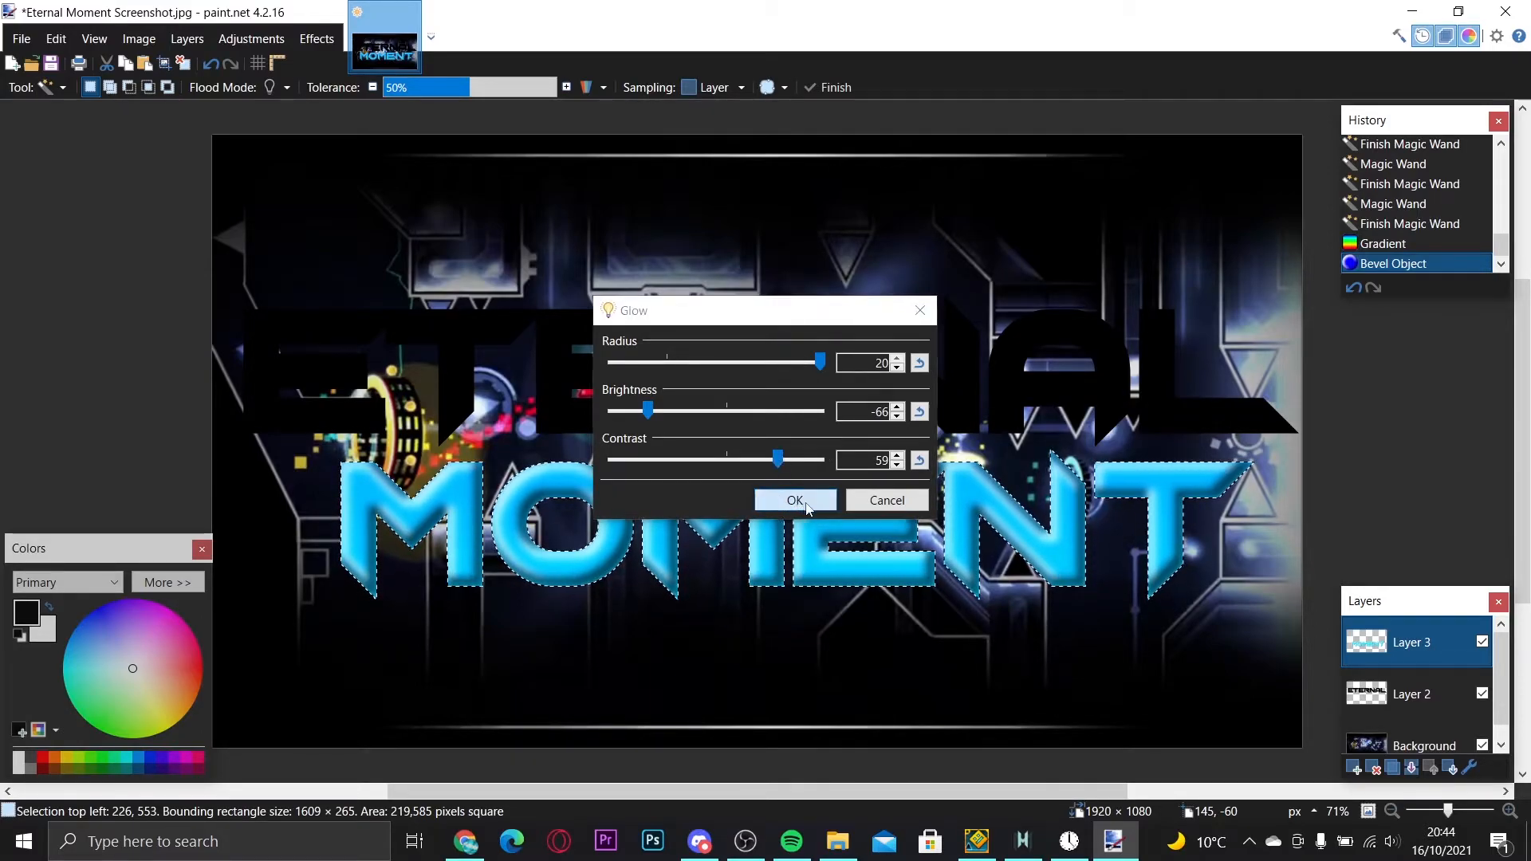
- Deselect the MOMENT lettering and give it a fully opaque black outline 5 wide with Outline Object
{"action": "left_click", "coordinate": [184, 64]}
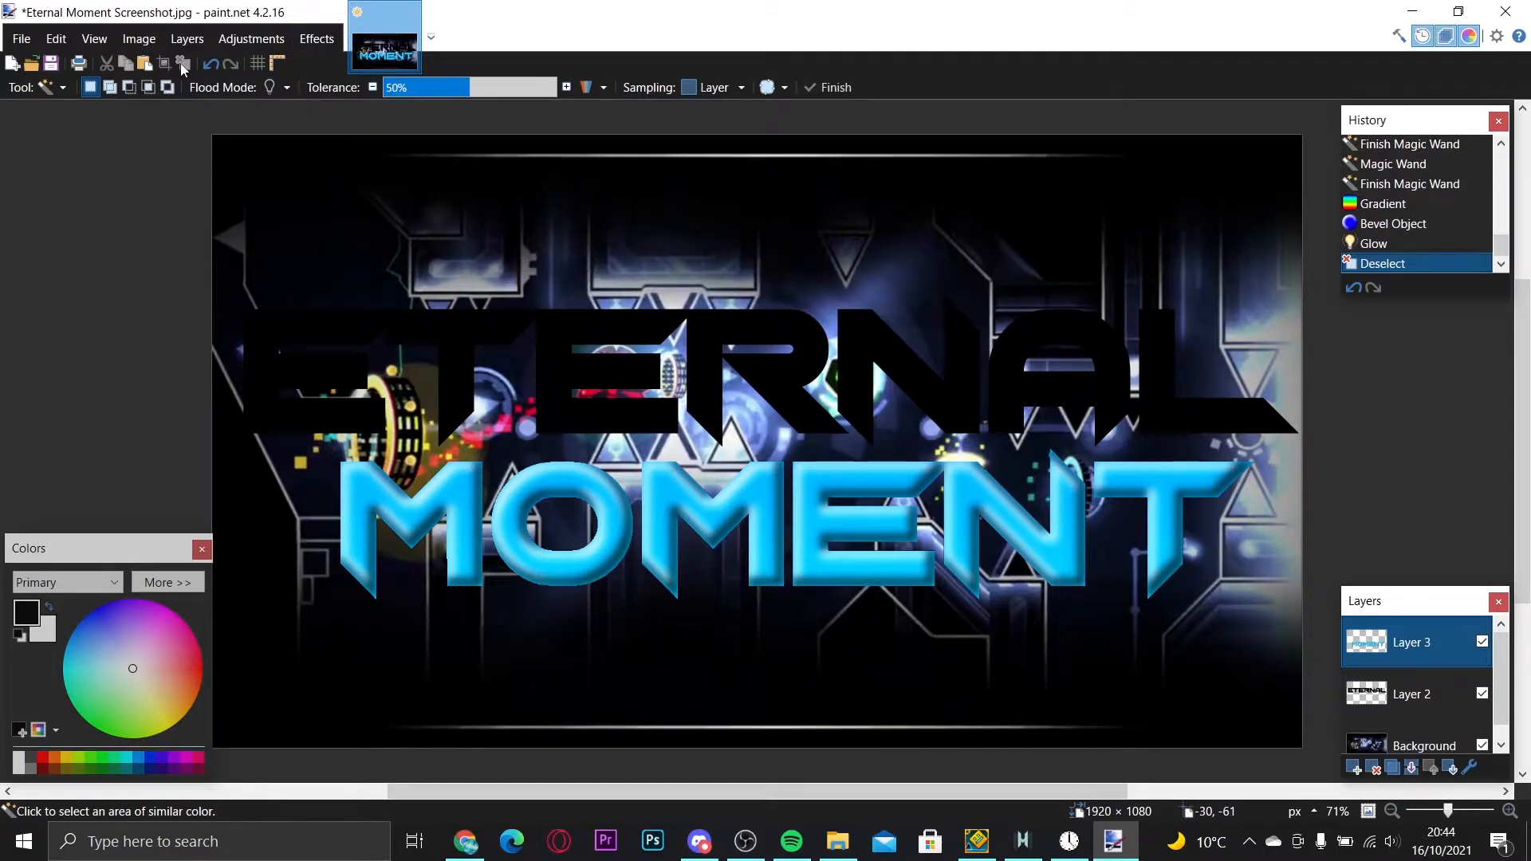
{"action": "left_click", "coordinate": [317, 39]}
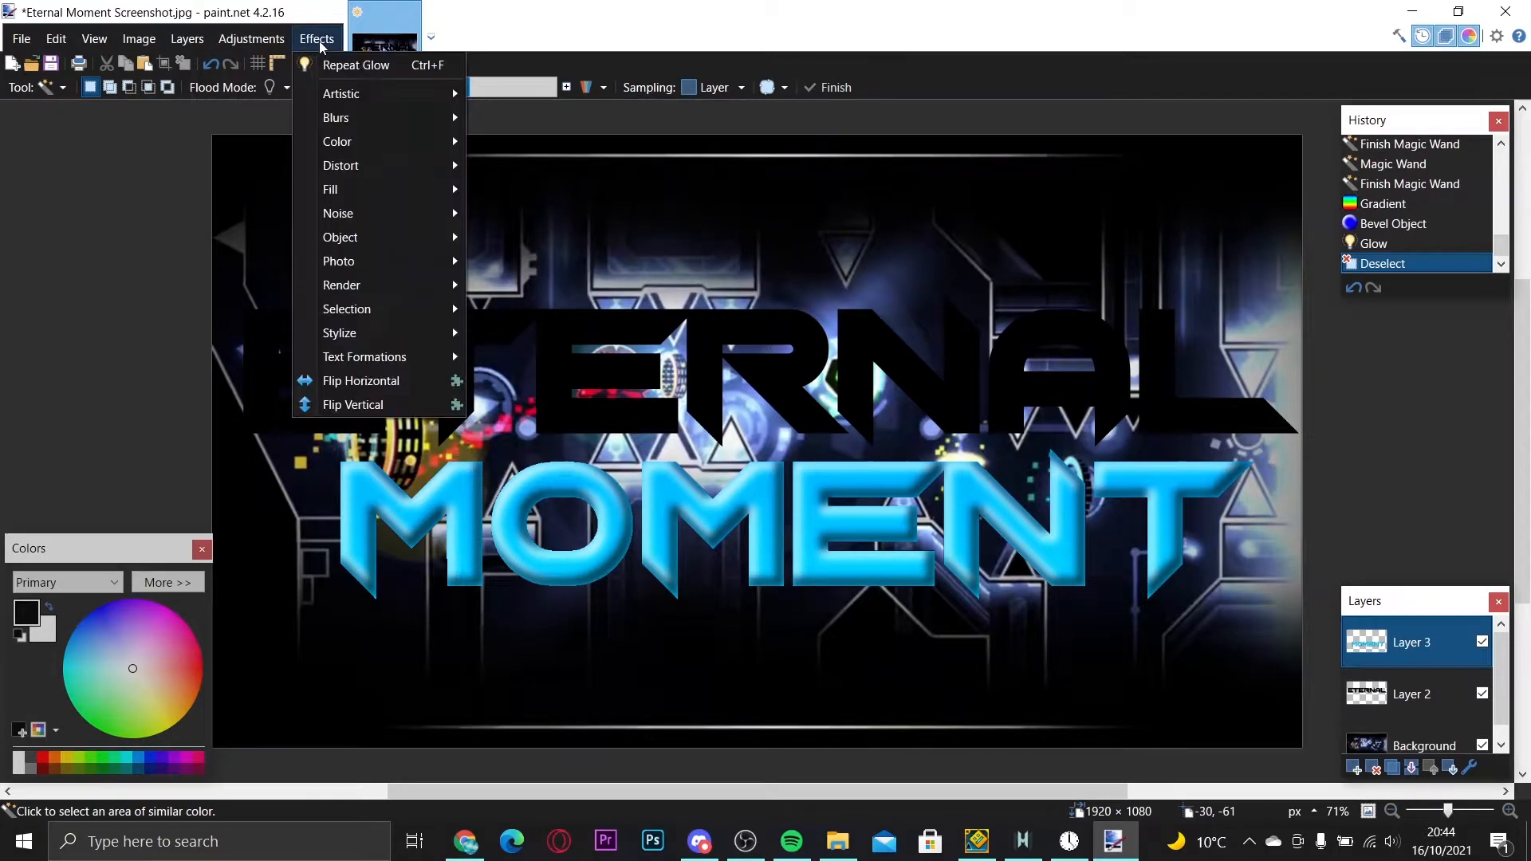
{"action": "mouse_move", "coordinate": [372, 236]}
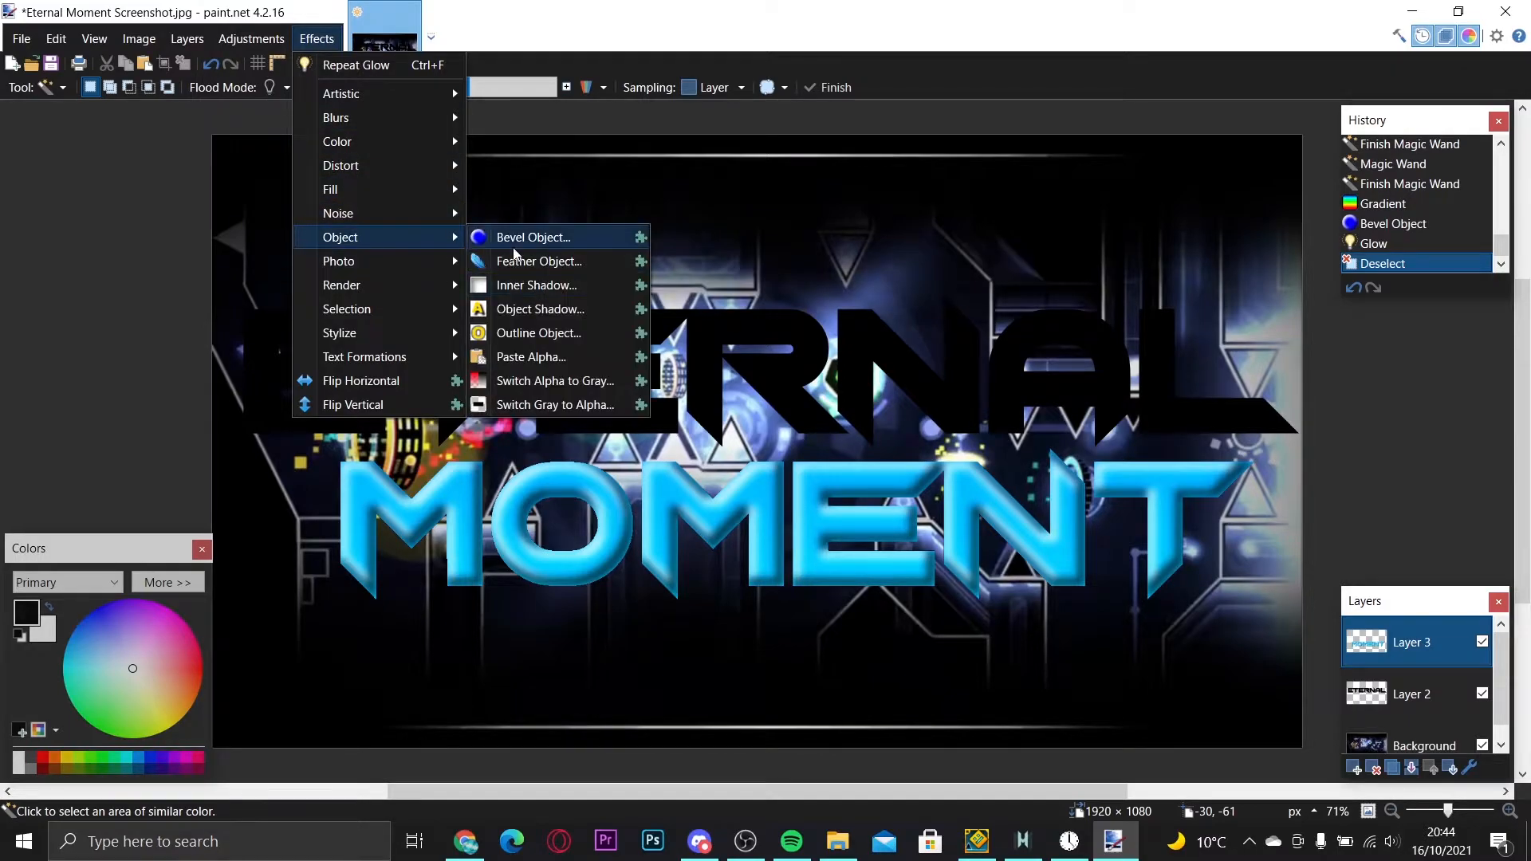
{"action": "left_click", "coordinate": [538, 332]}
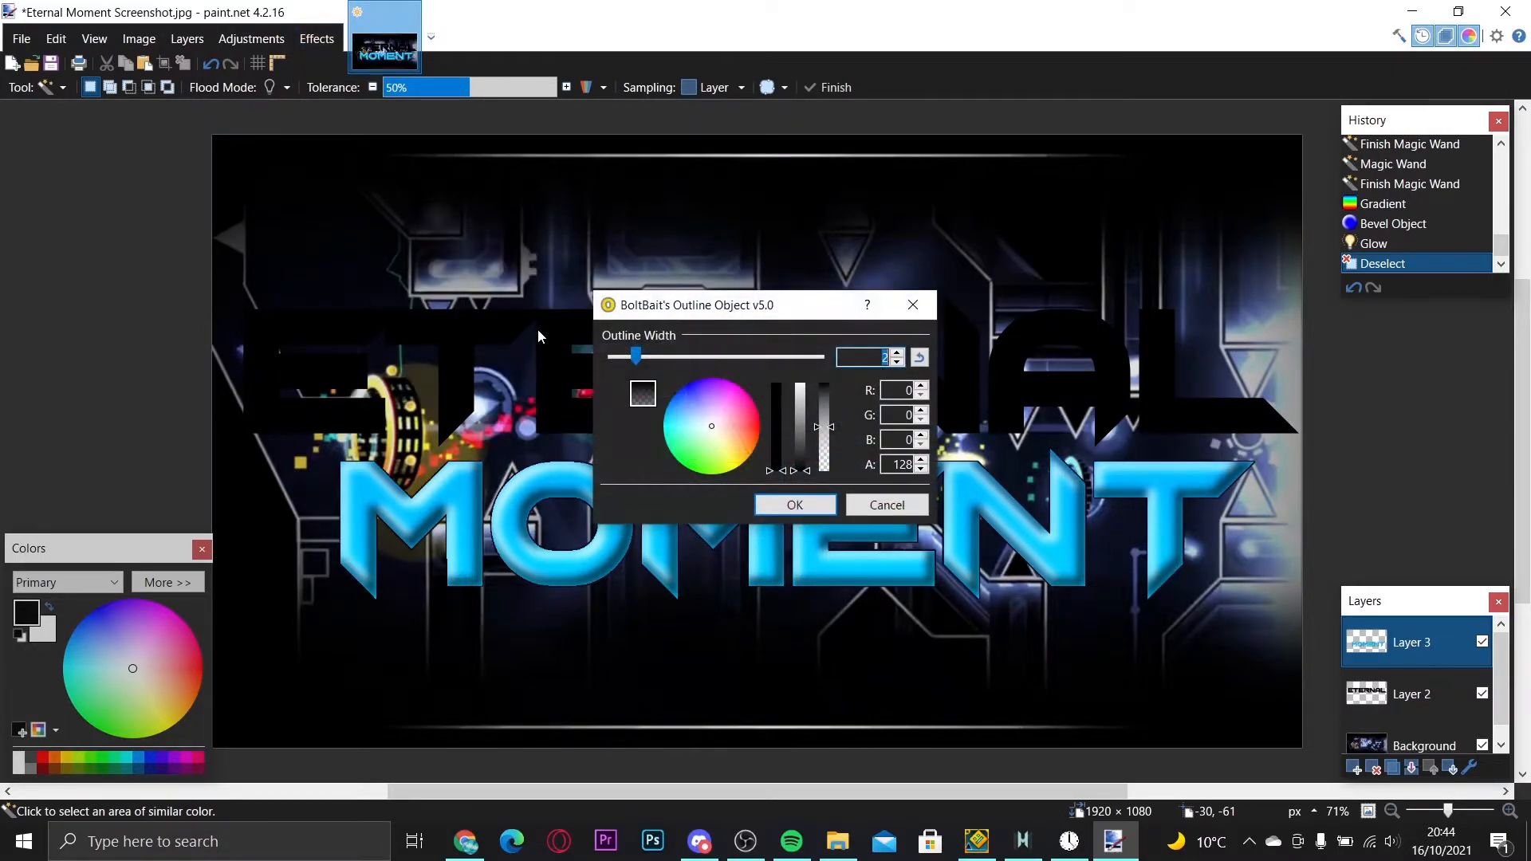
{"action": "left_click_drag", "start_coordinate": [636, 358], "coordinate": [728, 359]}
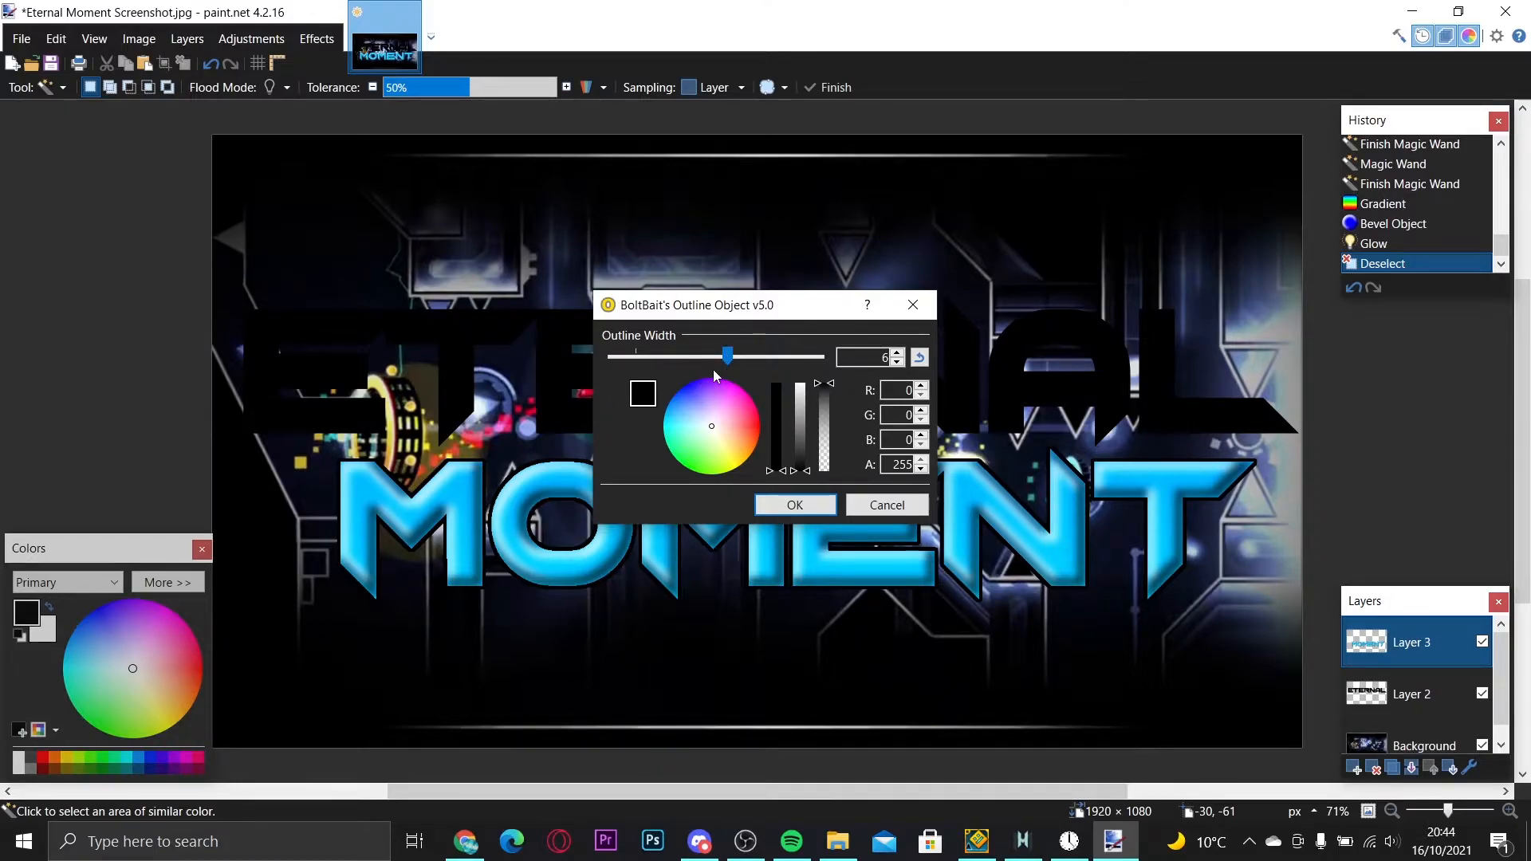
{"action": "left_click_drag", "start_coordinate": [728, 357], "coordinate": [711, 358]}
{"action": "left_click_drag", "start_coordinate": [797, 432], "coordinate": [794, 472]}
{"action": "mouse_move", "coordinate": [698, 358]}
{"action": "left_mouse_down"}
{"action": "mouse_move", "coordinate": [678, 358]}
{"action": "mouse_move", "coordinate": [698, 360]}
{"action": "left_mouse_up"}
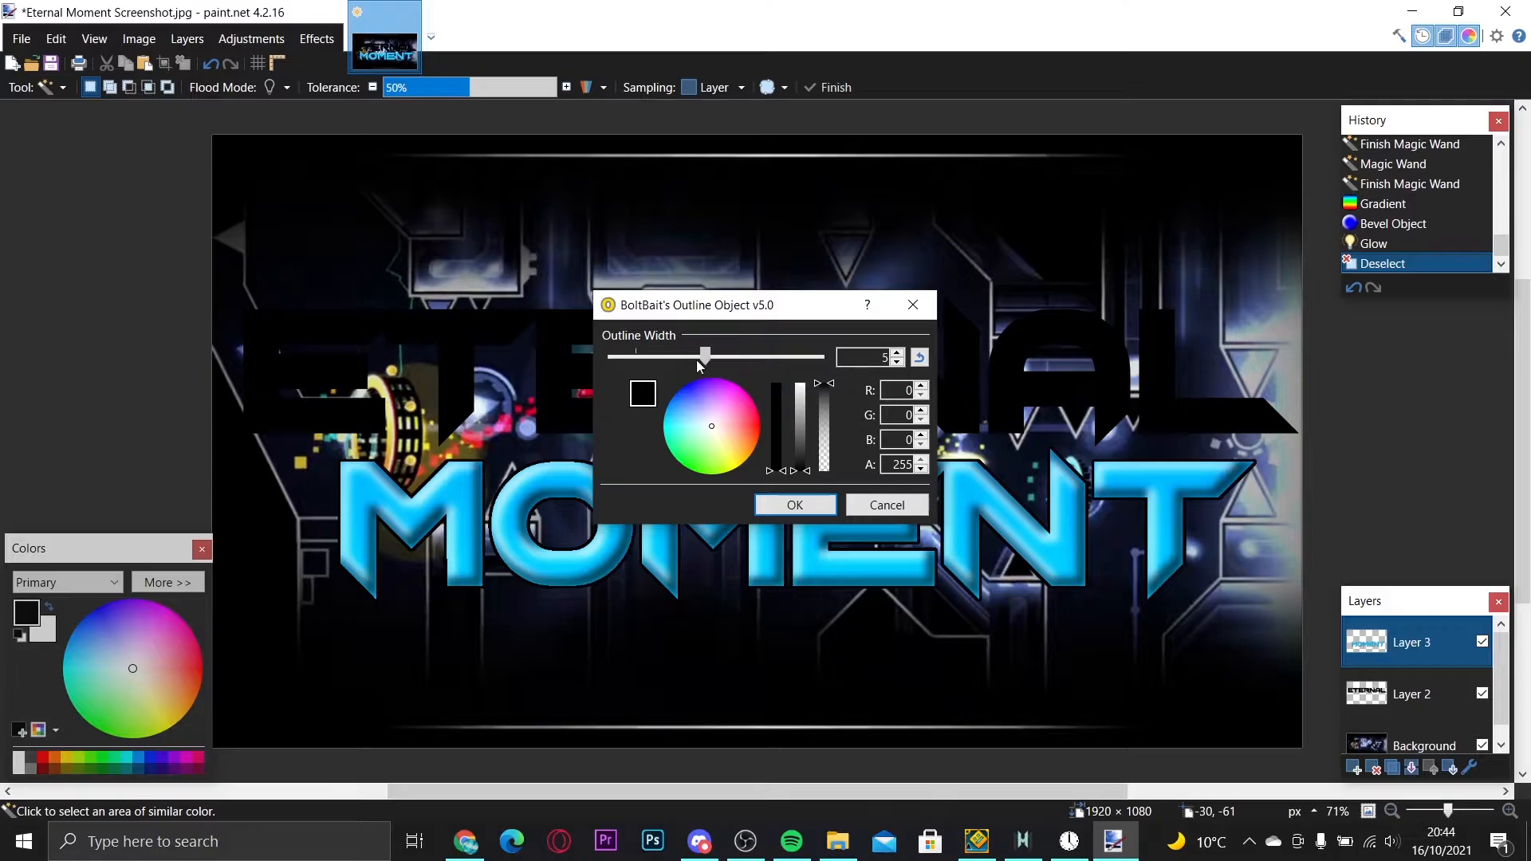
{"action": "left_click", "coordinate": [793, 505]}
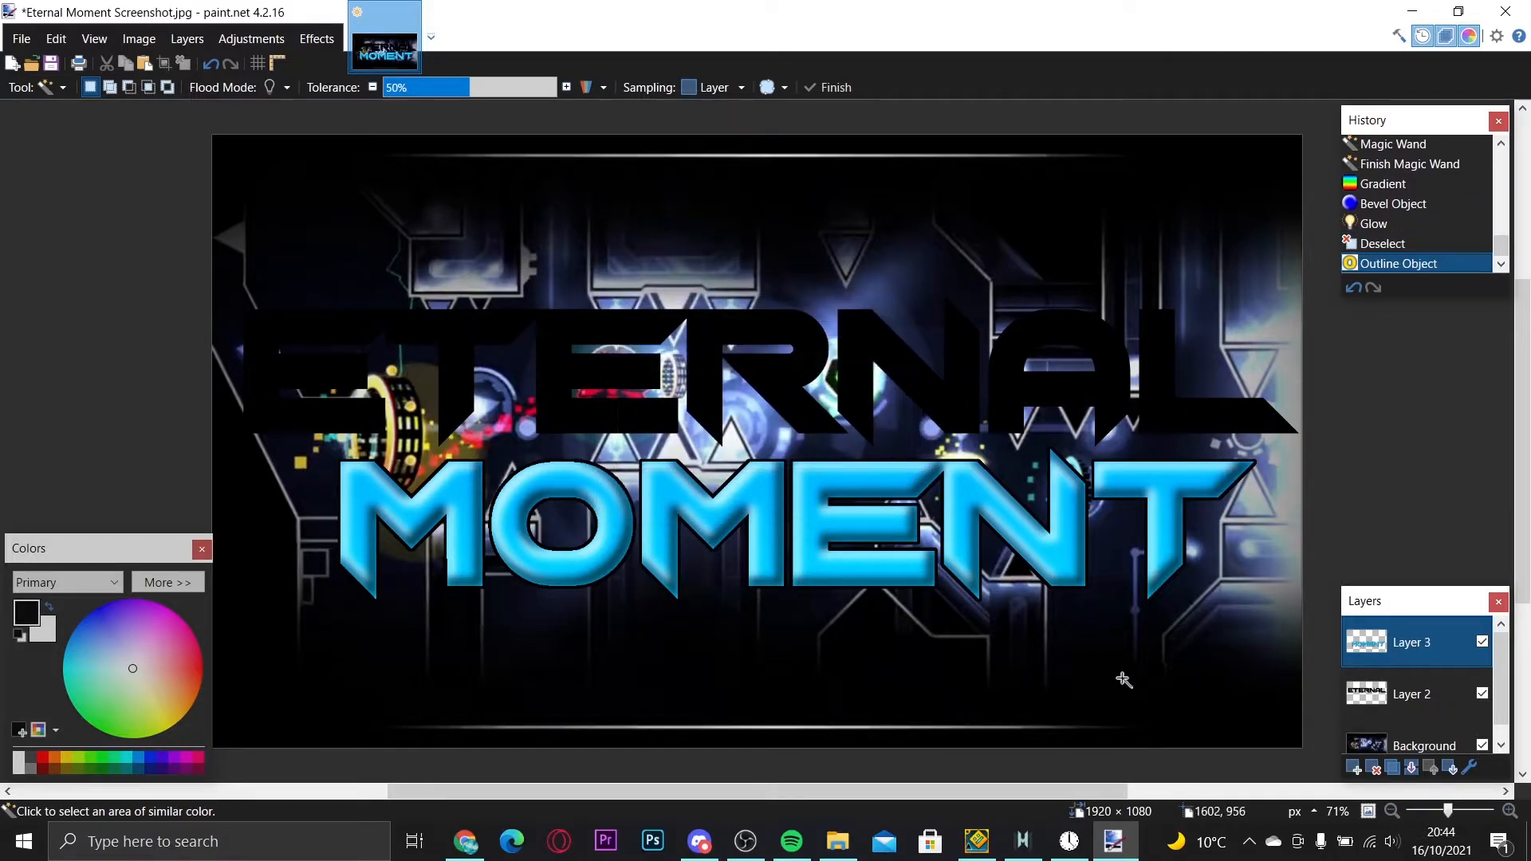
- Shift the MOMENT lettering slightly to the left beneath ETERNAL, and make Layer 2 the active layer
{"action": "left_click", "coordinate": [48, 87]}
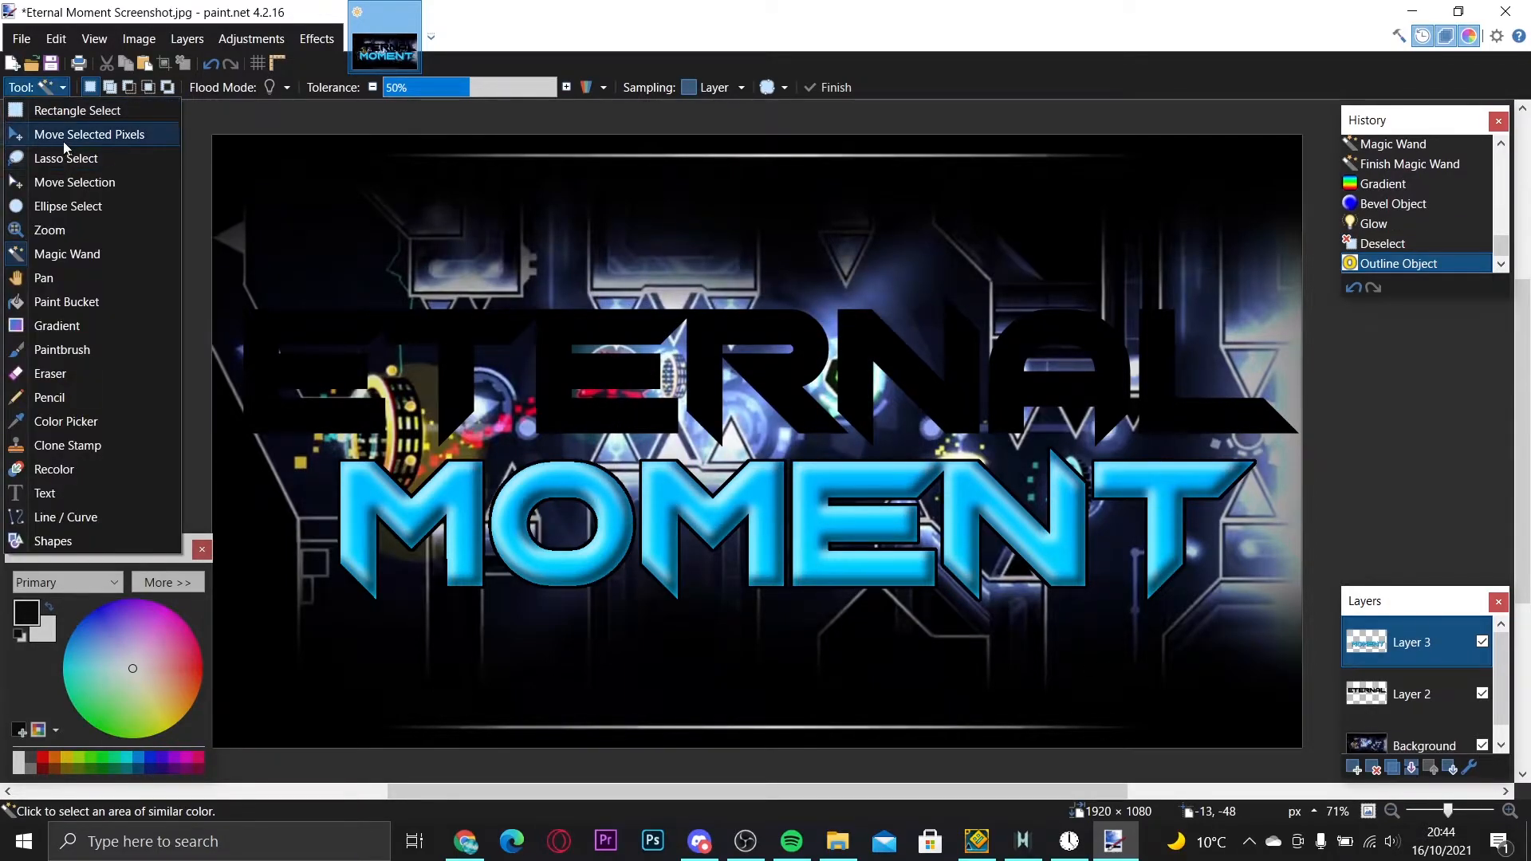
{"action": "left_click", "coordinate": [48, 158]}
{"action": "mouse_move", "coordinate": [728, 525]}
{"action": "left_mouse_down"}
{"action": "mouse_move", "coordinate": [762, 452]}
{"action": "mouse_move", "coordinate": [699, 520]}
{"action": "mouse_move", "coordinate": [739, 510]}
{"action": "left_mouse_up"}
{"action": "left_click", "coordinate": [188, 63]}
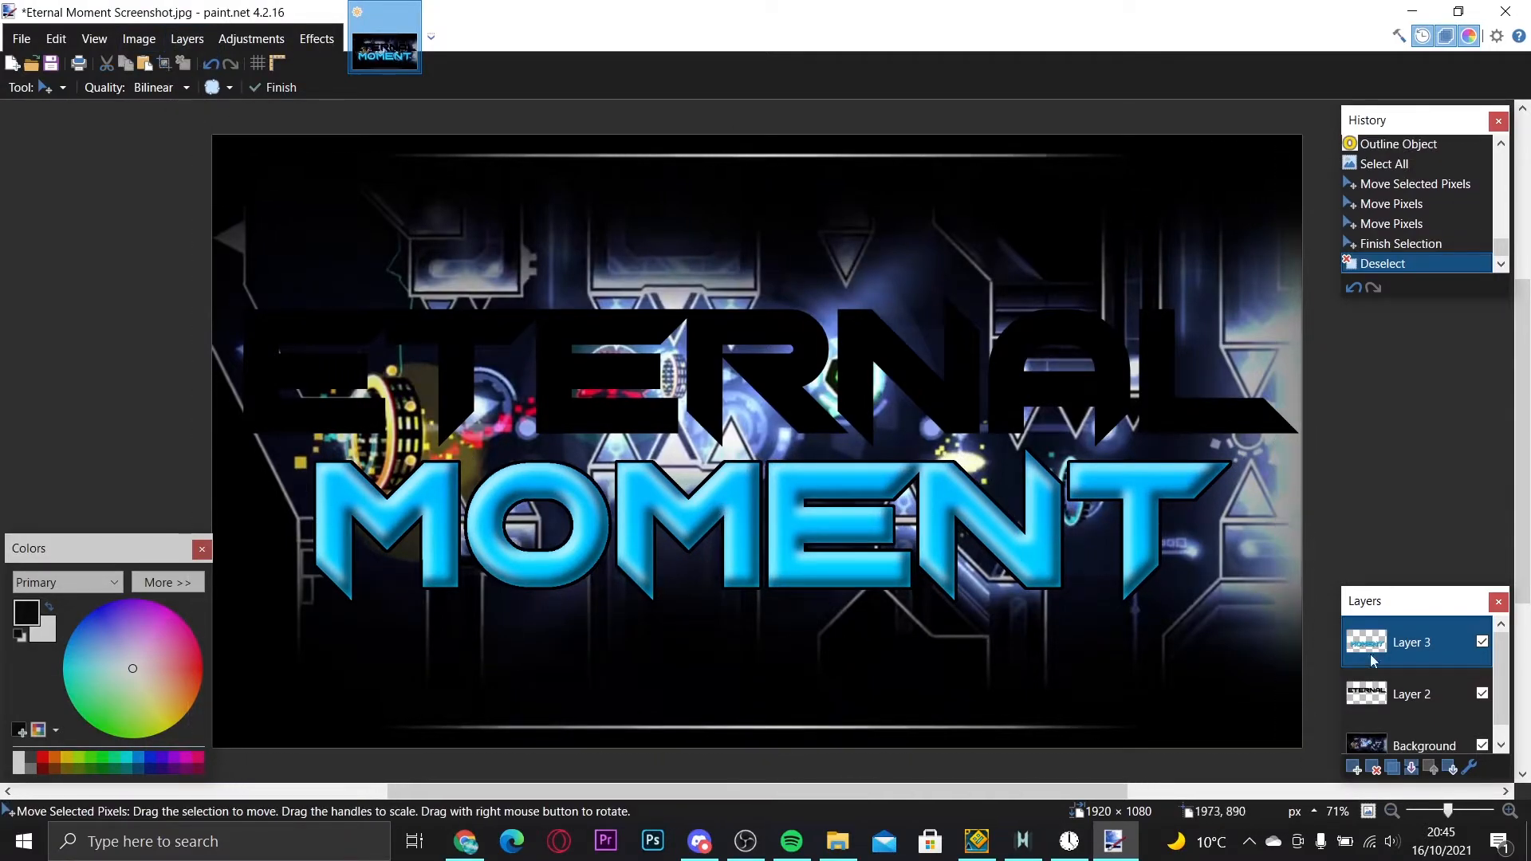
{"action": "left_click", "coordinate": [1410, 692]}
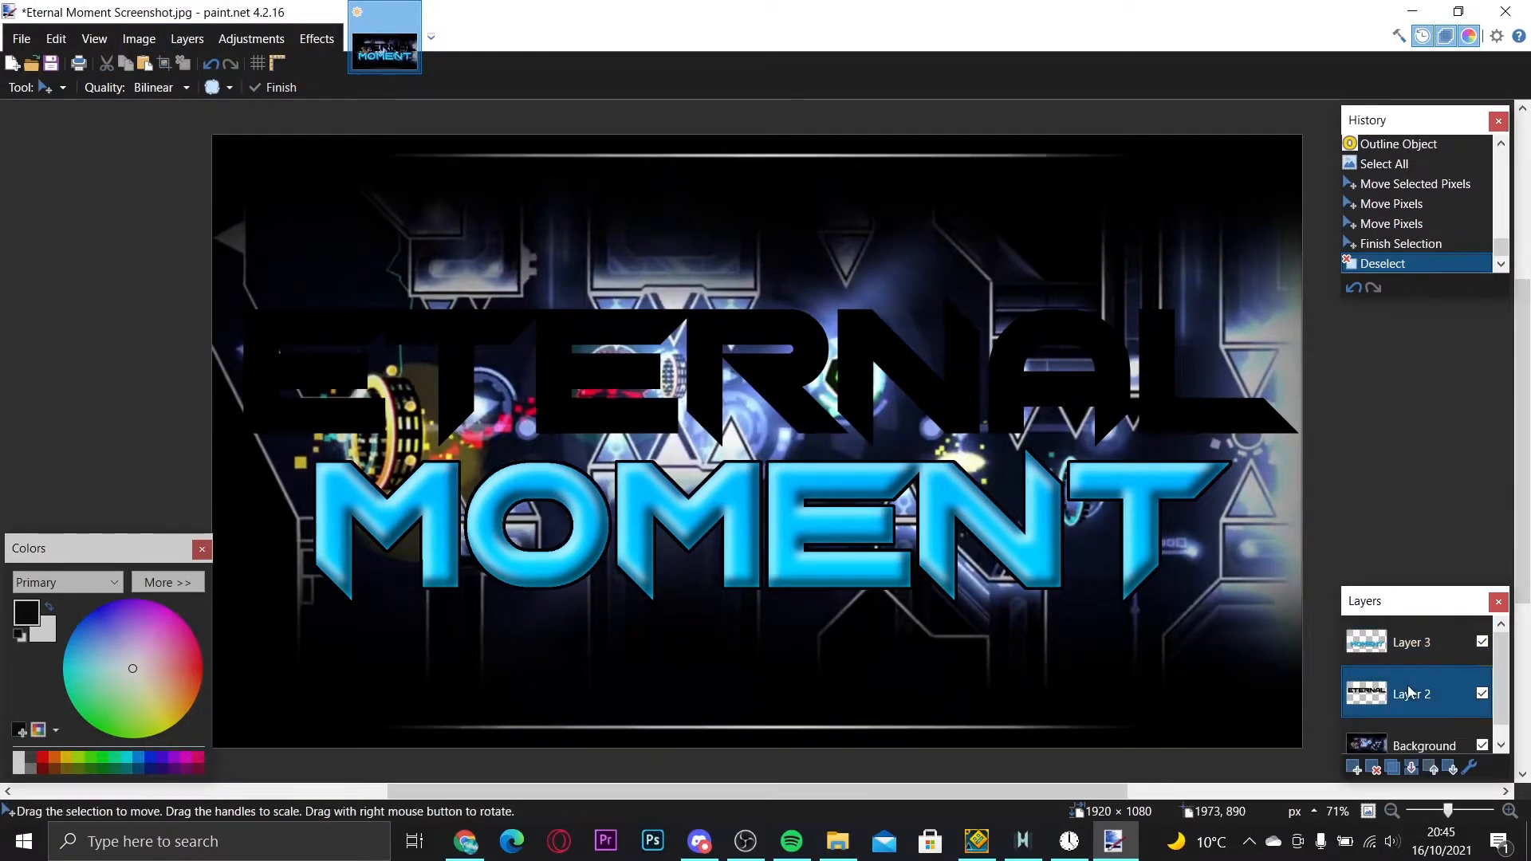
{"action": "left_click", "coordinate": [337, 45]}
{"action": "mouse_move", "coordinate": [366, 286]}
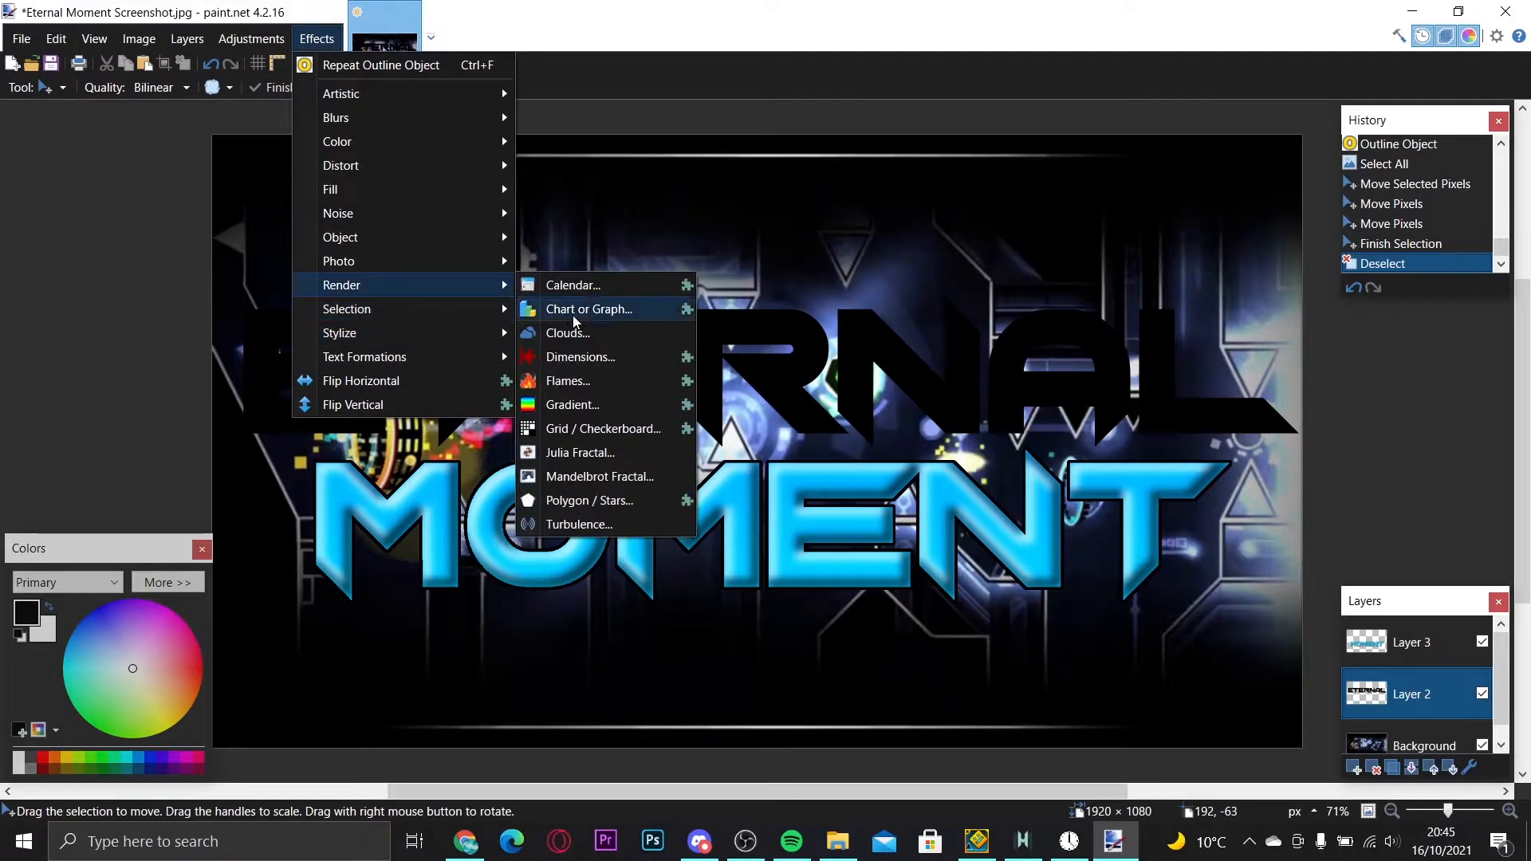
{"action": "left_click", "coordinate": [620, 403]}
{"action": "left_click", "coordinate": [887, 597]}
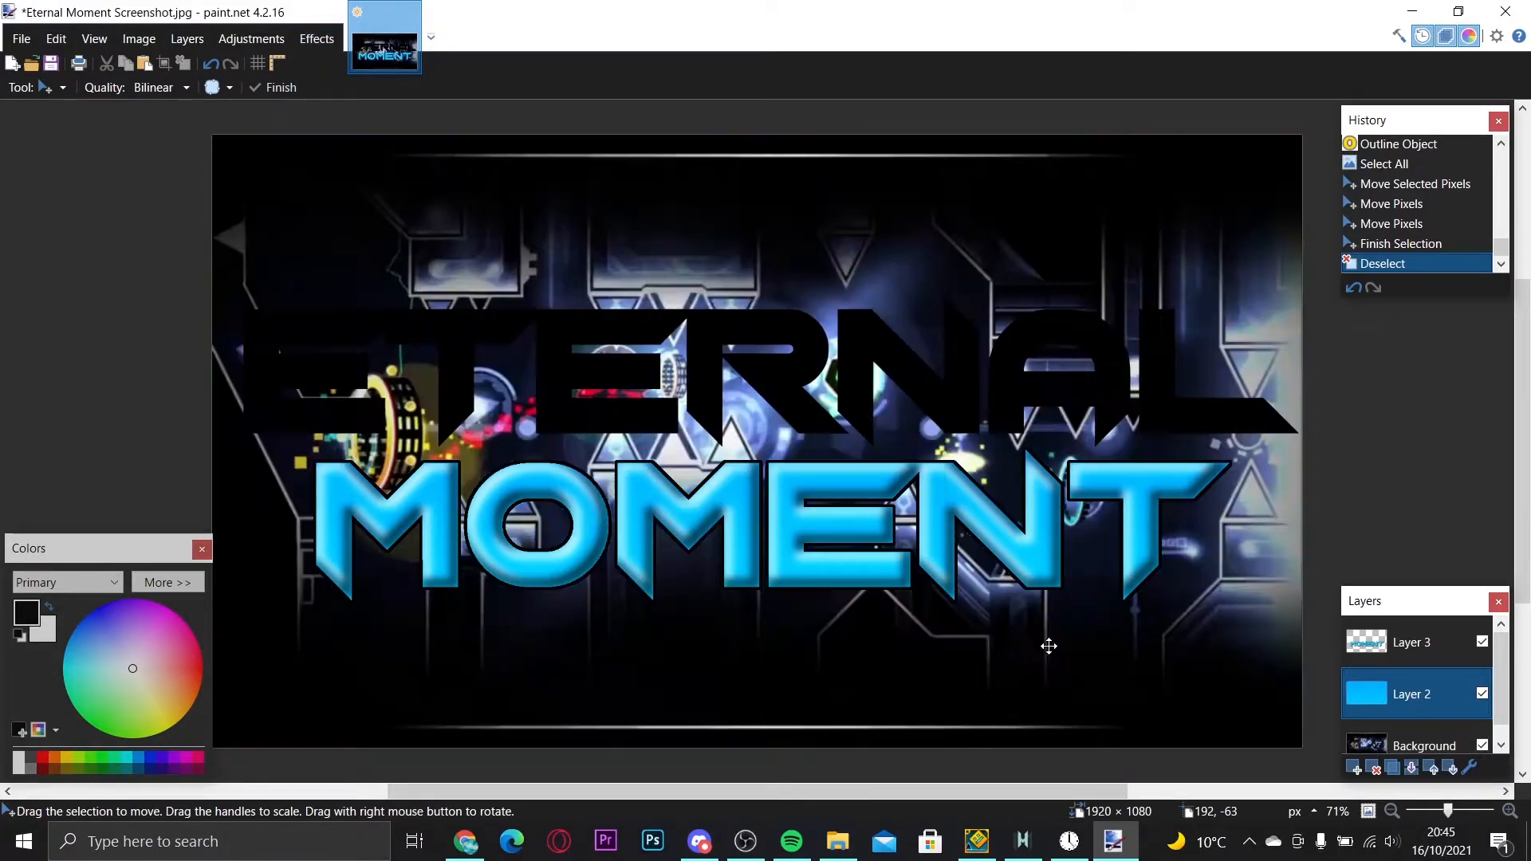
- Select all the letters of ETERNAL on Layer 2 with the Magic Wand, adding each separate part to the selection
{"action": "left_click", "coordinate": [60, 90]}
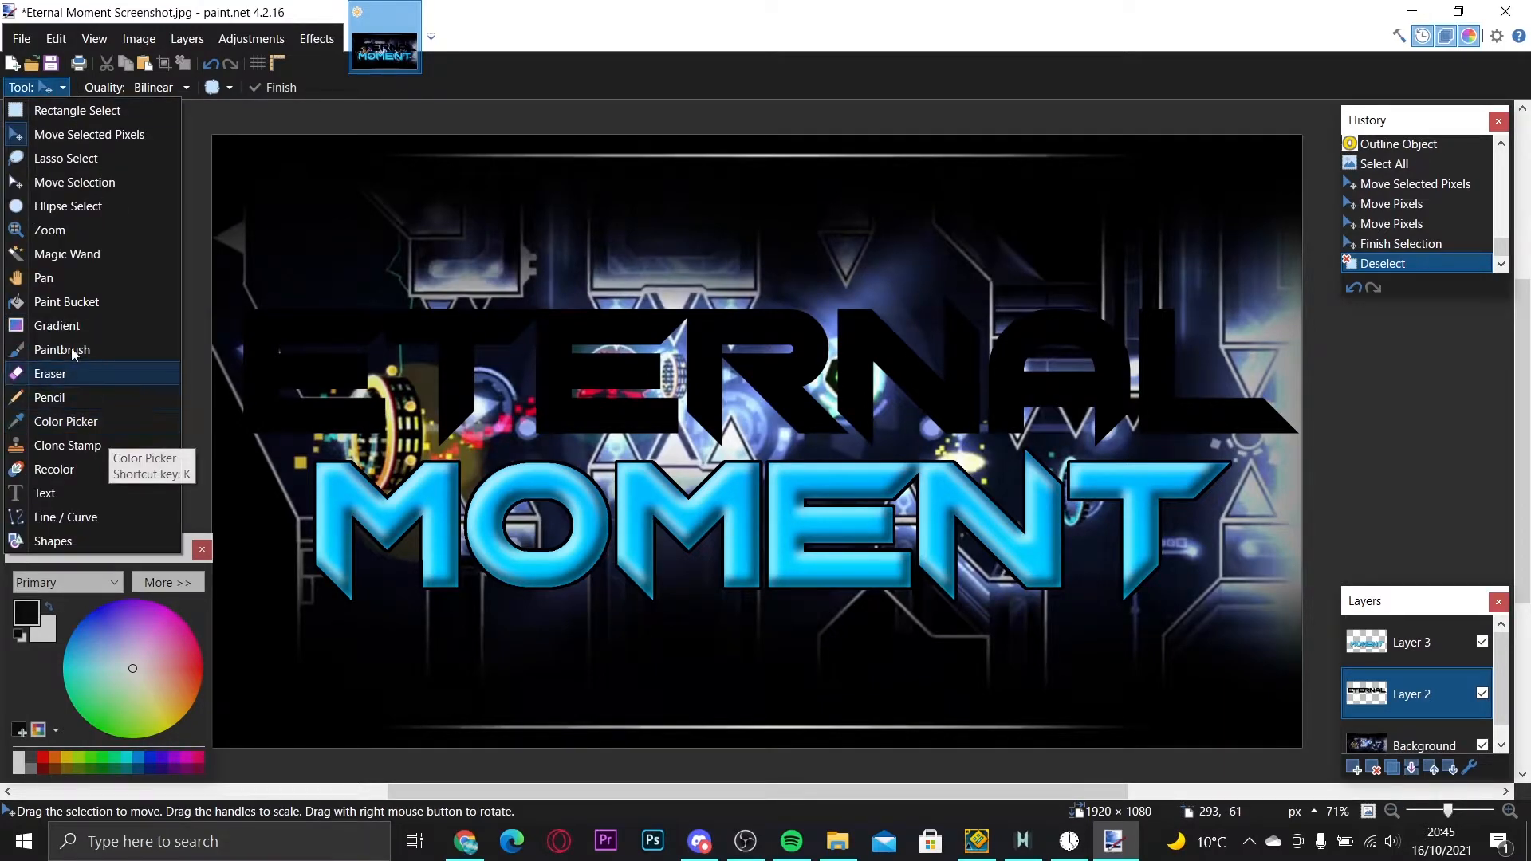
{"action": "left_click", "coordinate": [67, 254]}
{"action": "left_click", "coordinate": [462, 362]}
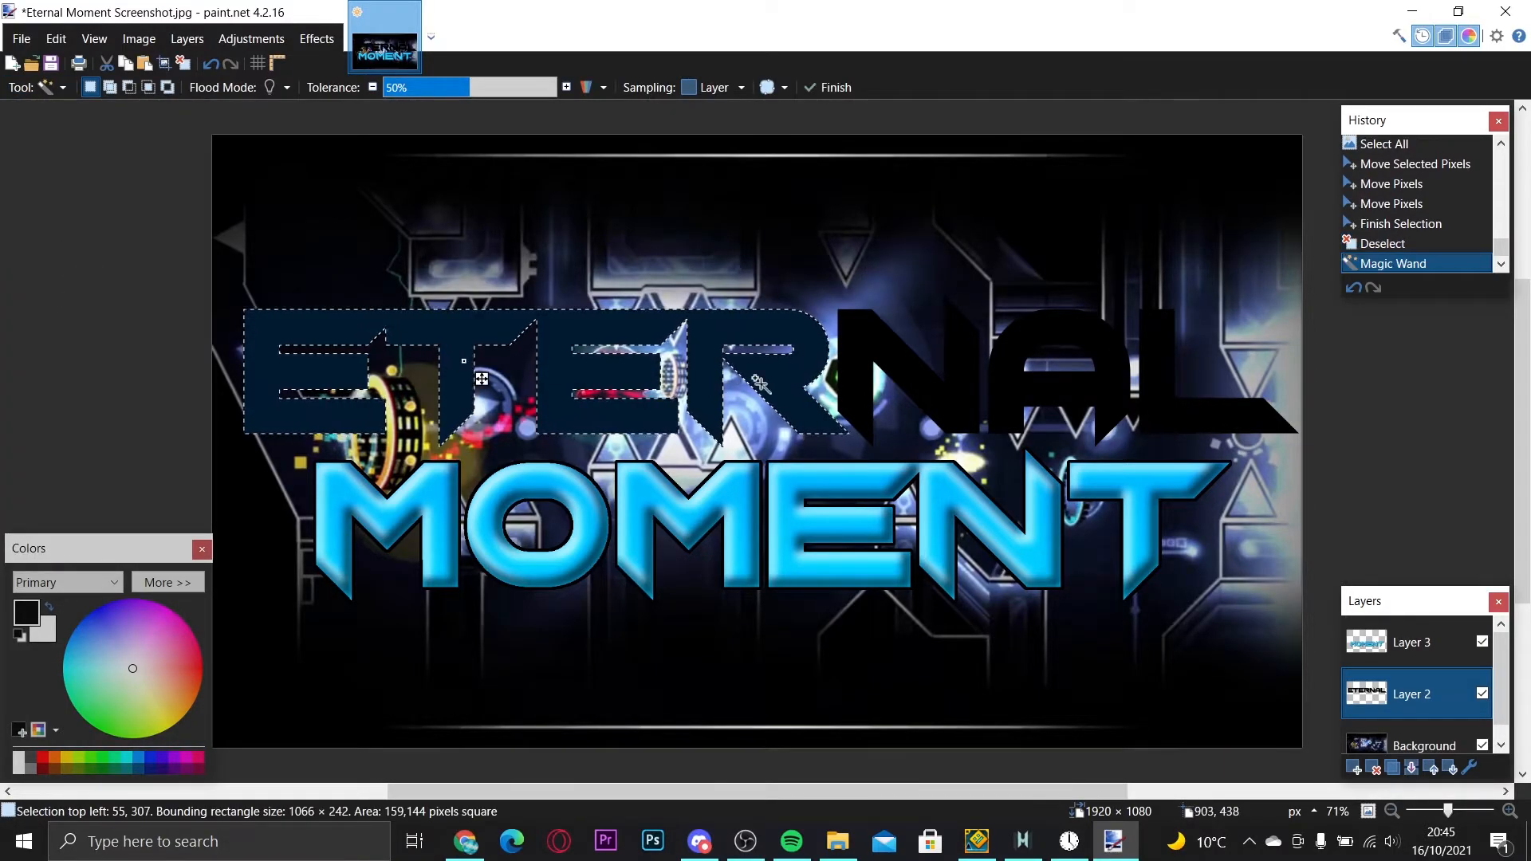
{"action": "left_click", "coordinate": [847, 383], "text": "ctrl"}
{"action": "left_click", "coordinate": [1113, 387], "text": "ctrl"}
{"action": "left_click", "coordinate": [1156, 397], "text": "ctrl"}
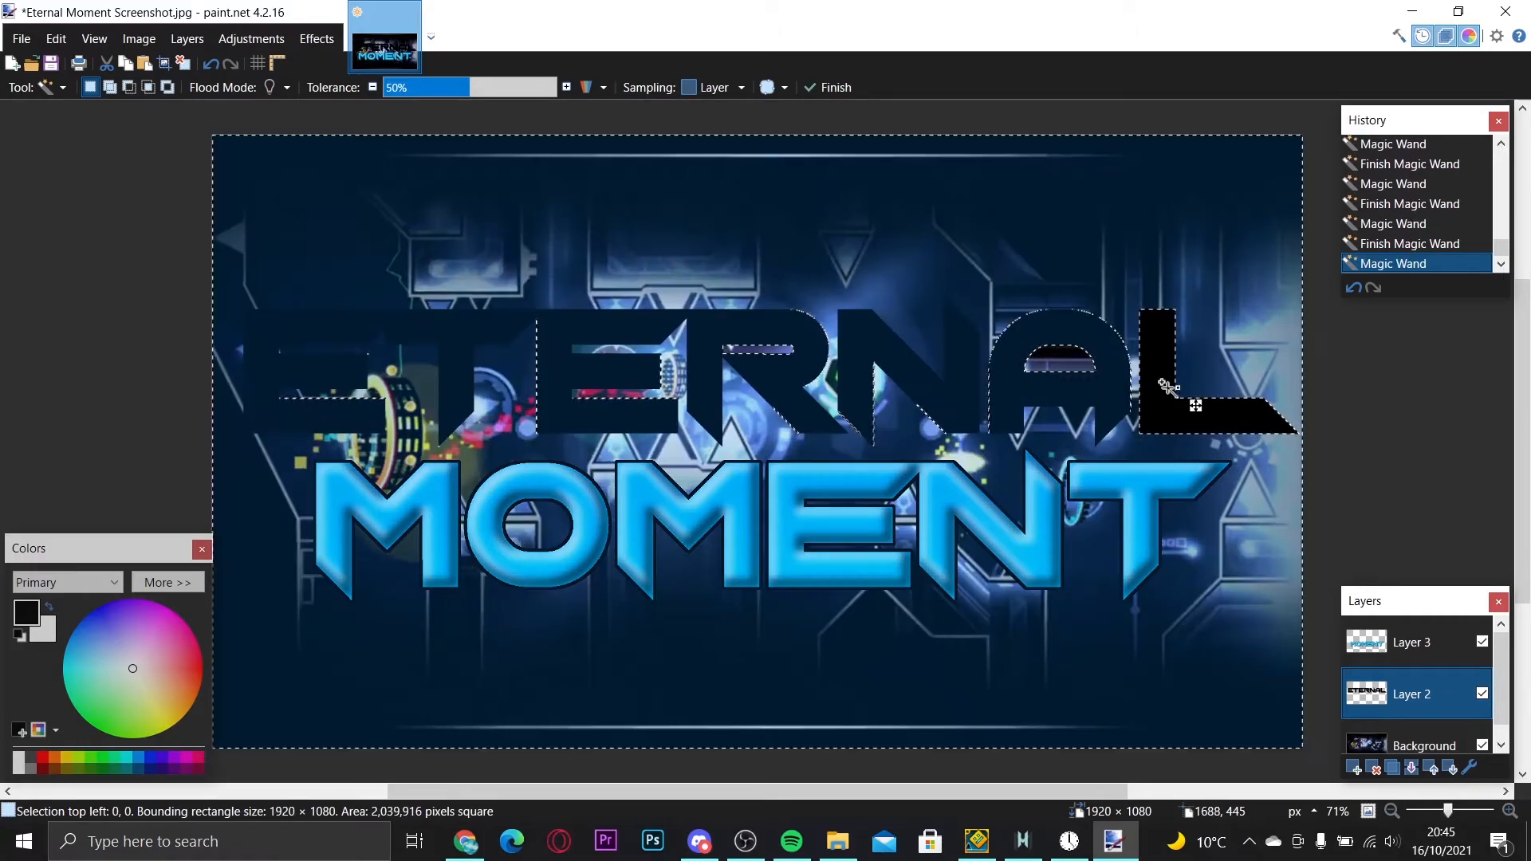
{"action": "key", "text": "ctrl+z"}
{"action": "left_click", "coordinate": [1156, 401], "text": "ctrl"}
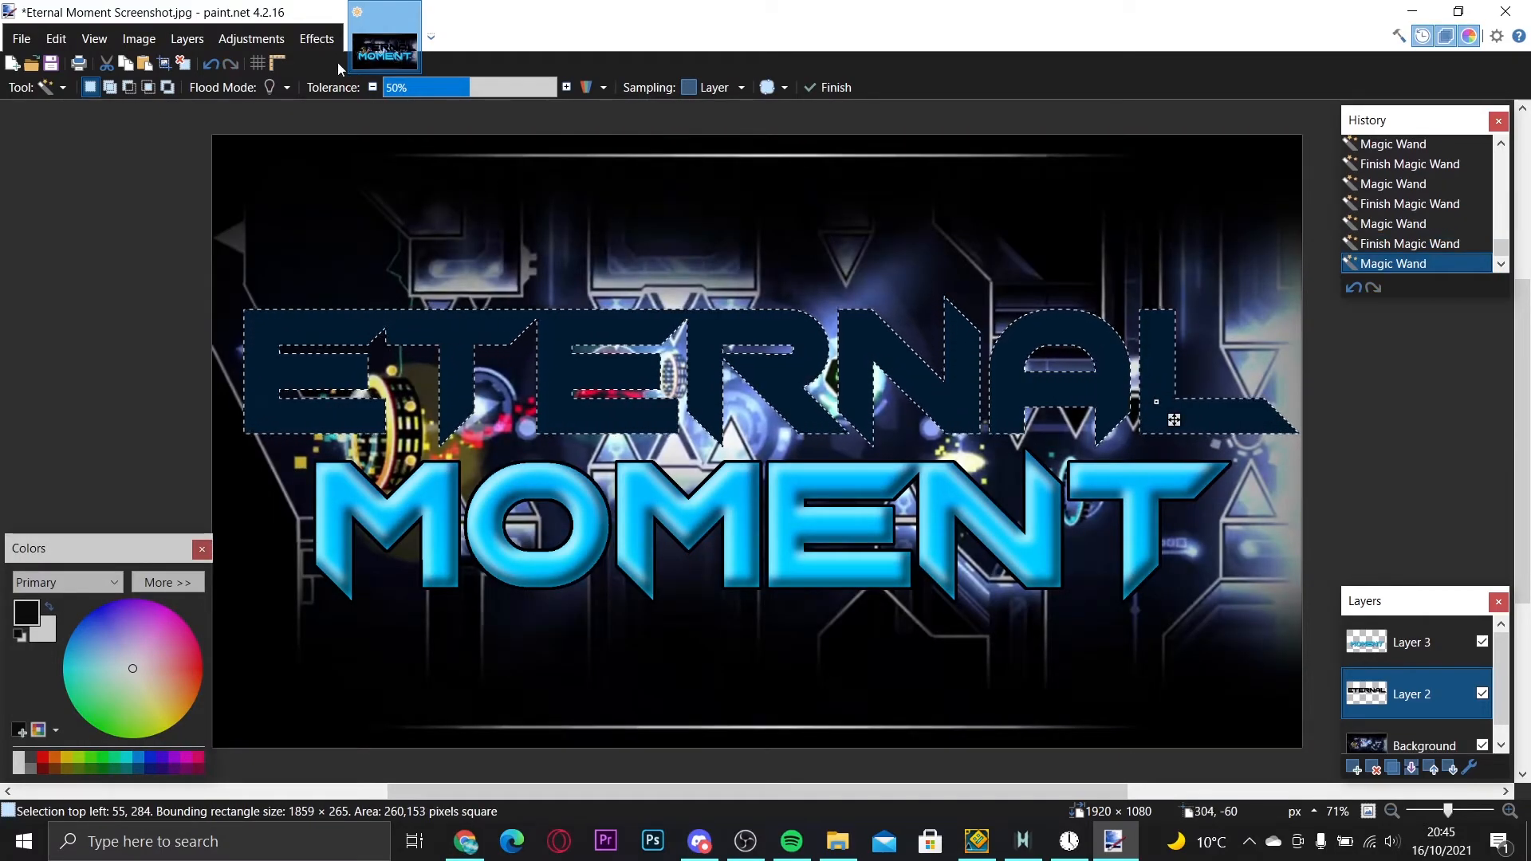
- Fill the selected ETERNAL letters with a vertical RGB gradient from 0, 174, 255 to 0, 199, 255
{"action": "left_click", "coordinate": [303, 45]}
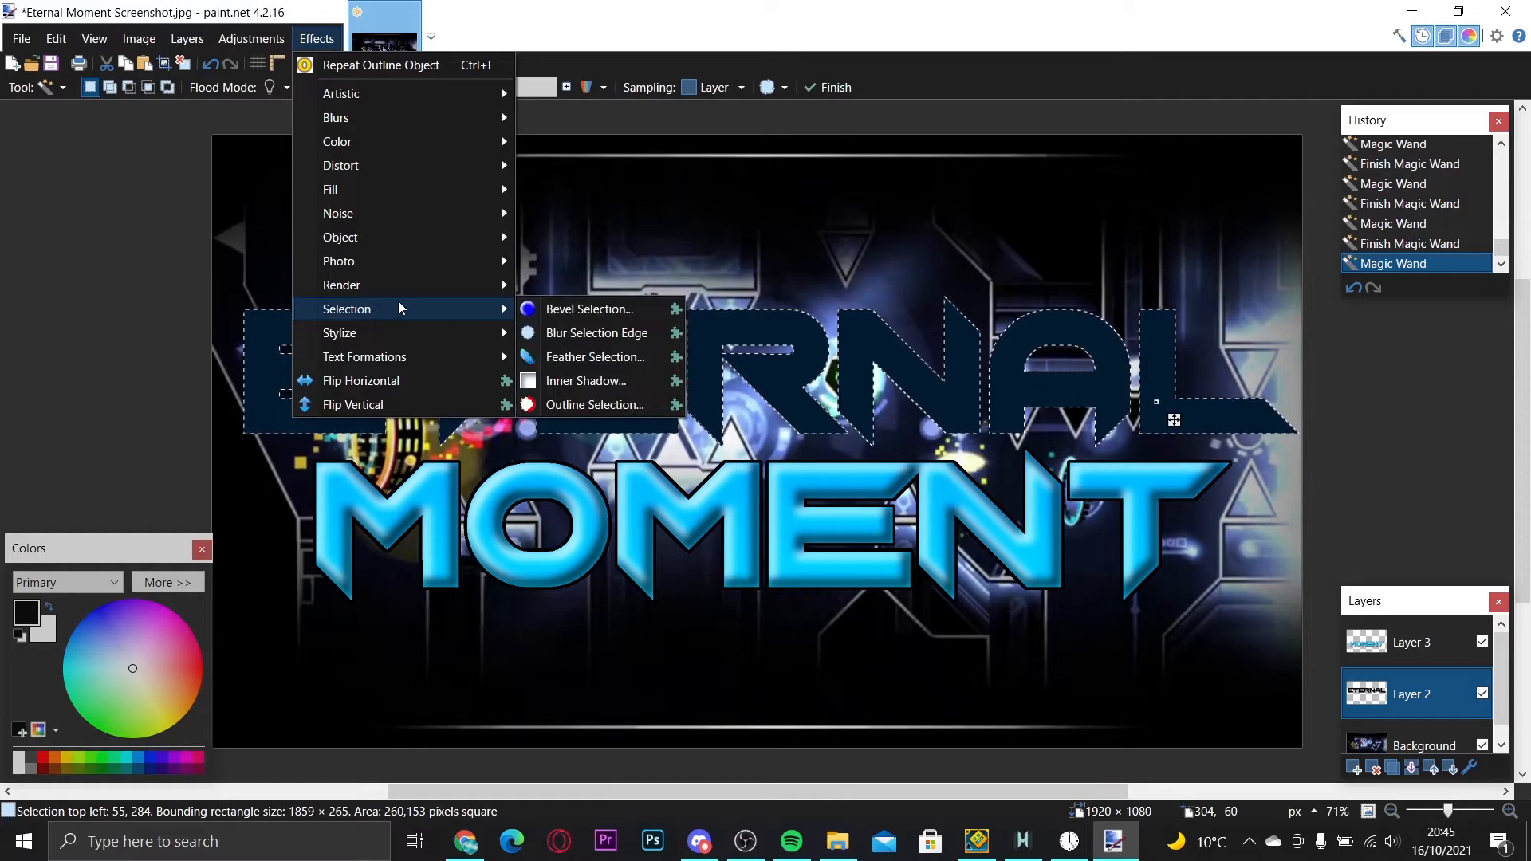
{"action": "mouse_move", "coordinate": [399, 285]}
{"action": "left_click", "coordinate": [614, 410]}
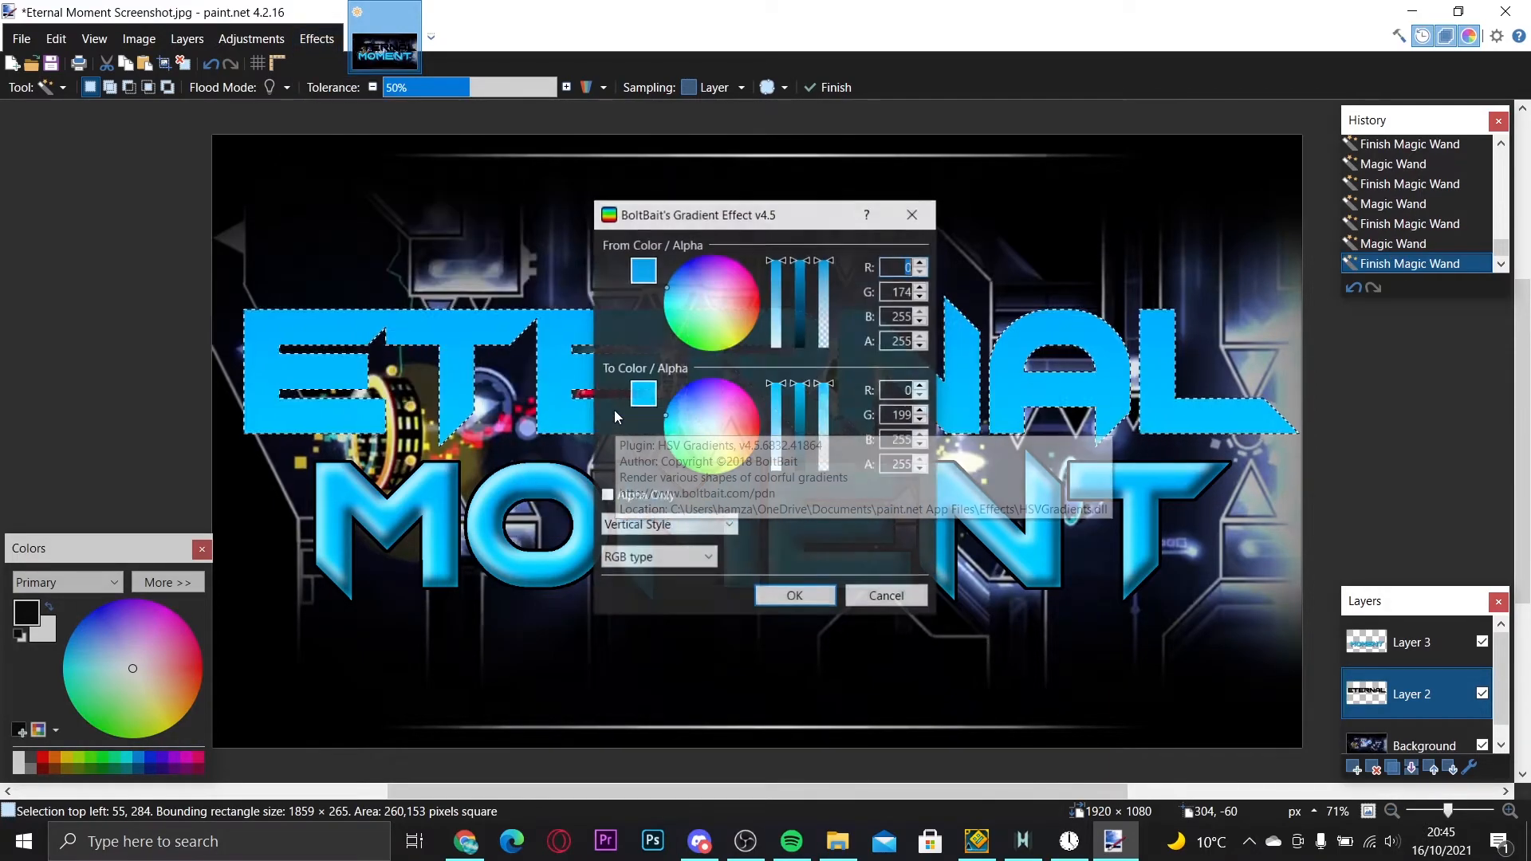
{"action": "left_click", "coordinate": [821, 594]}
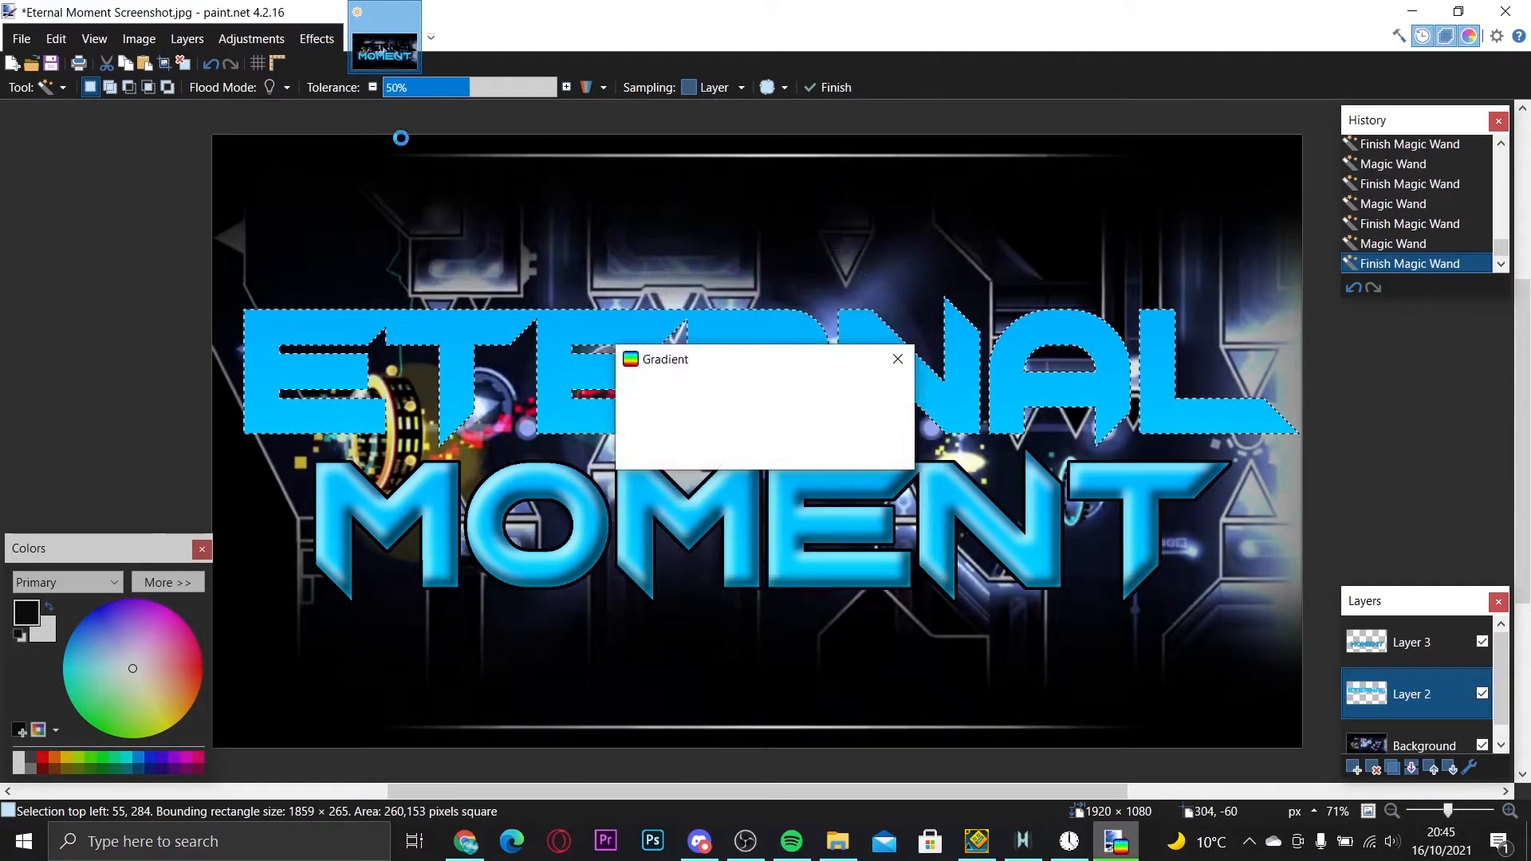
- Bevel the ETERNAL lettering with Bevel Object at depth 15 and strength 0.66, keeping the original image
{"action": "left_click", "coordinate": [317, 39]}
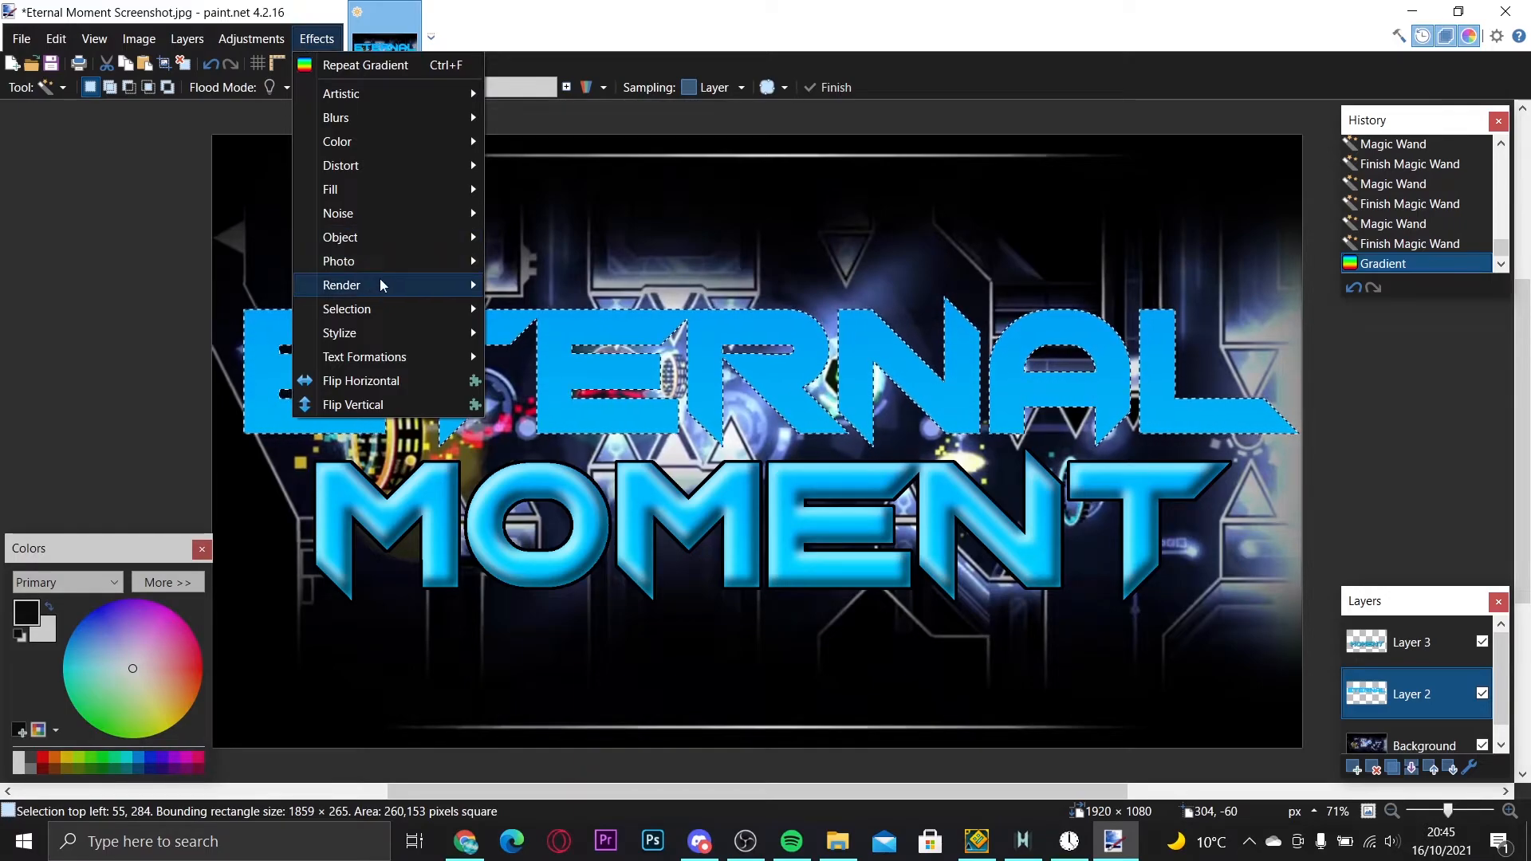
{"action": "mouse_move", "coordinate": [392, 236]}
{"action": "left_click", "coordinate": [530, 238]}
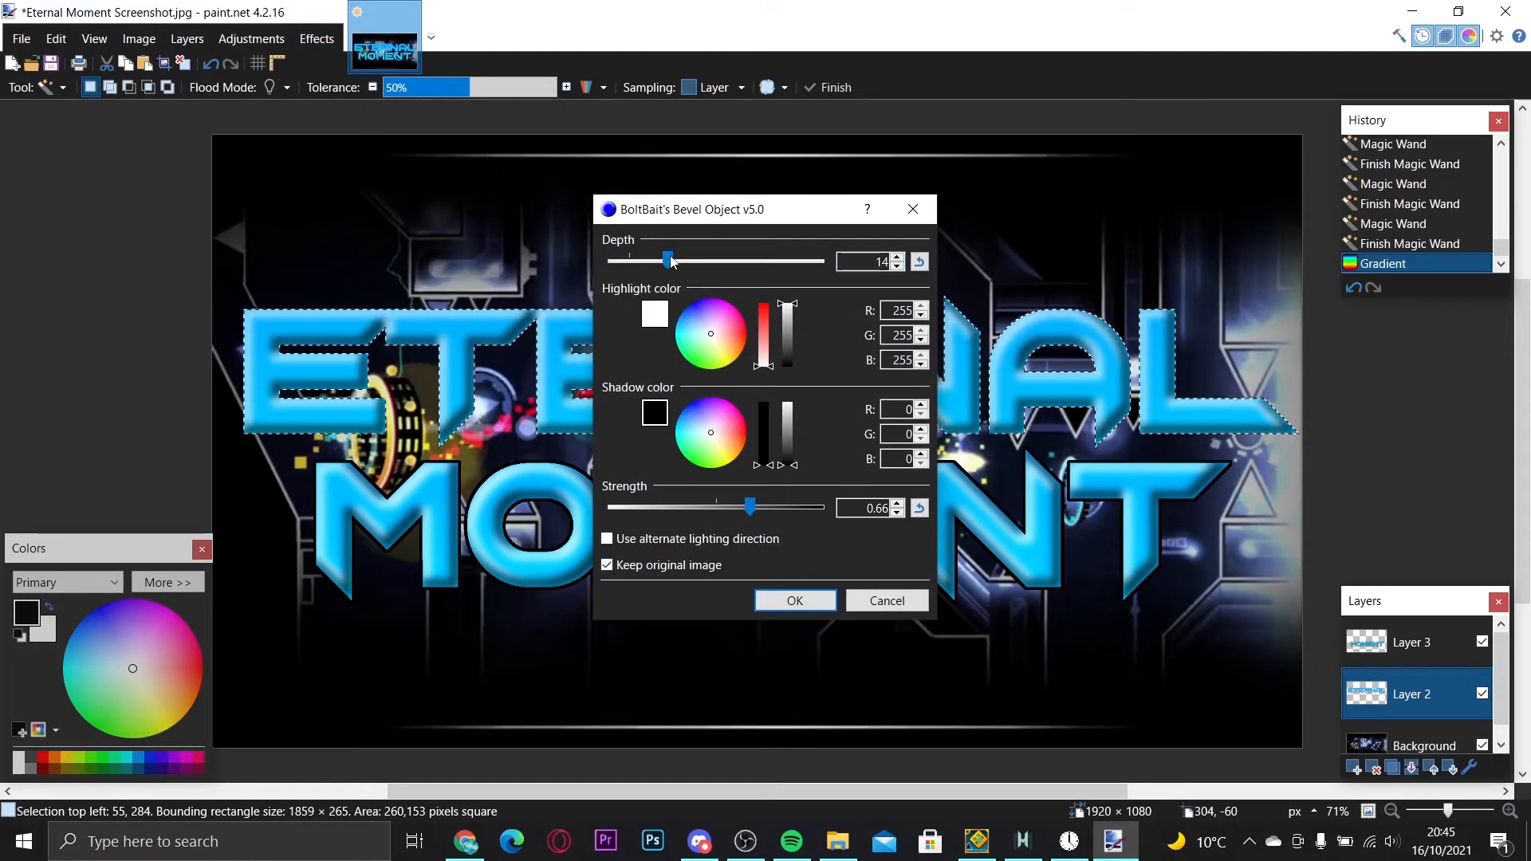
{"action": "left_click", "coordinate": [797, 600]}
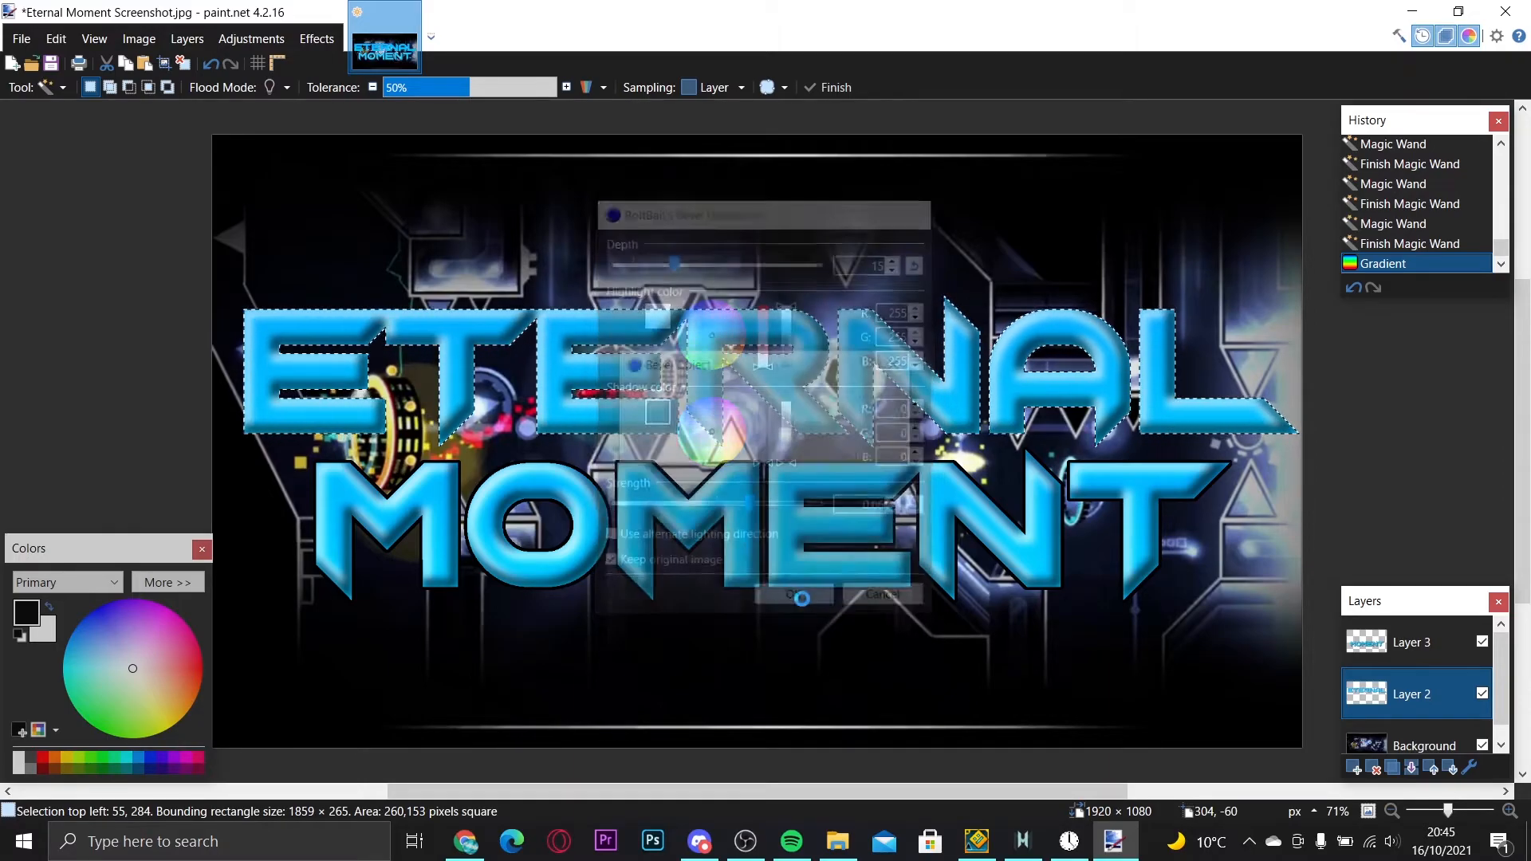
- Apply a Glow to the selected ETERNAL letters with radius 20, brightness -66 and contrast 59, and clear the selection
{"action": "left_click", "coordinate": [317, 38]}
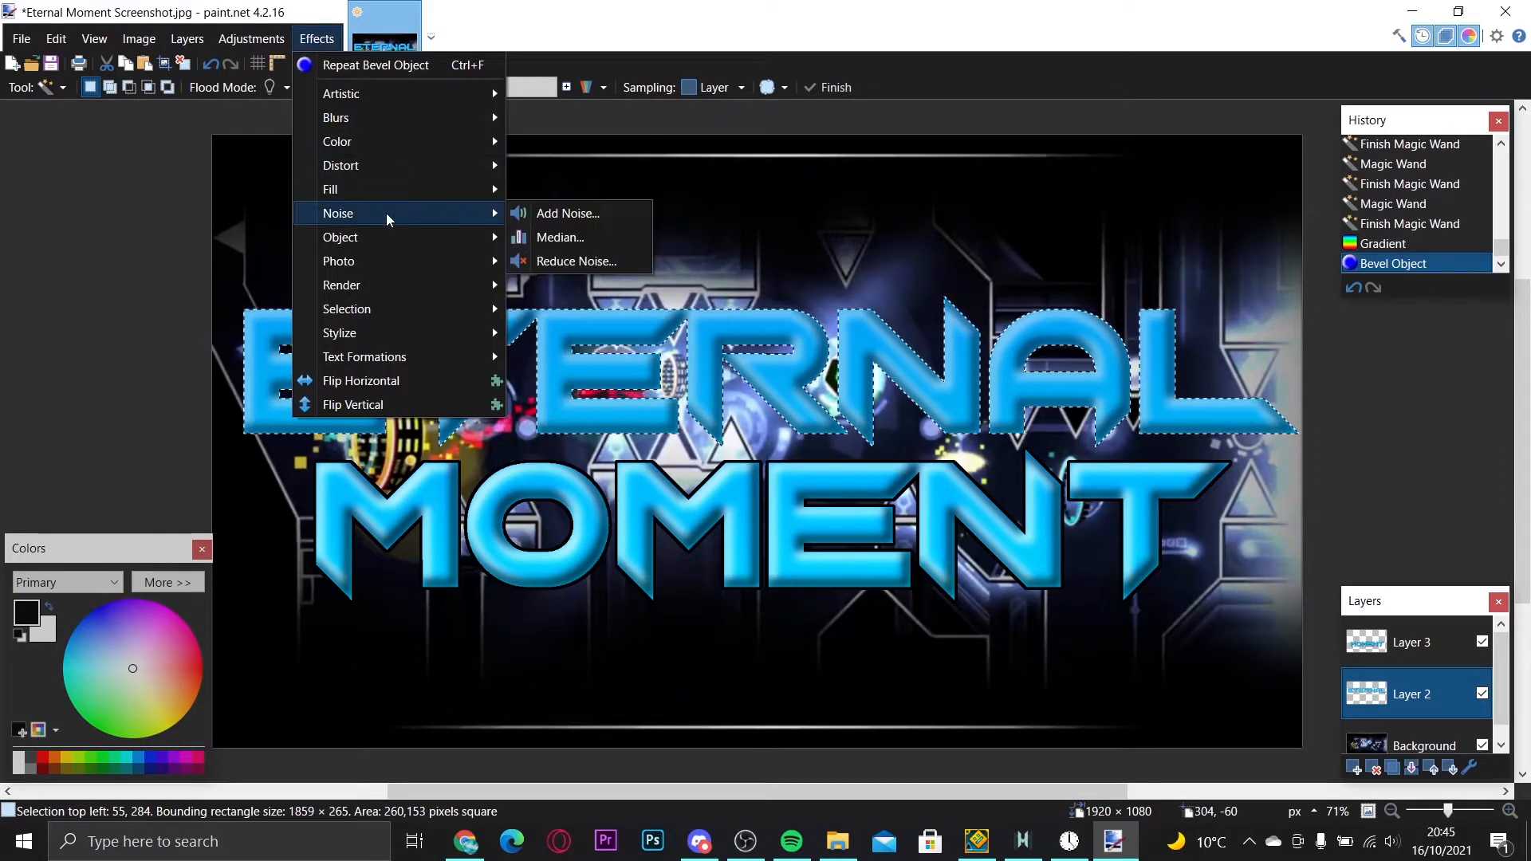
{"action": "mouse_move", "coordinate": [369, 255]}
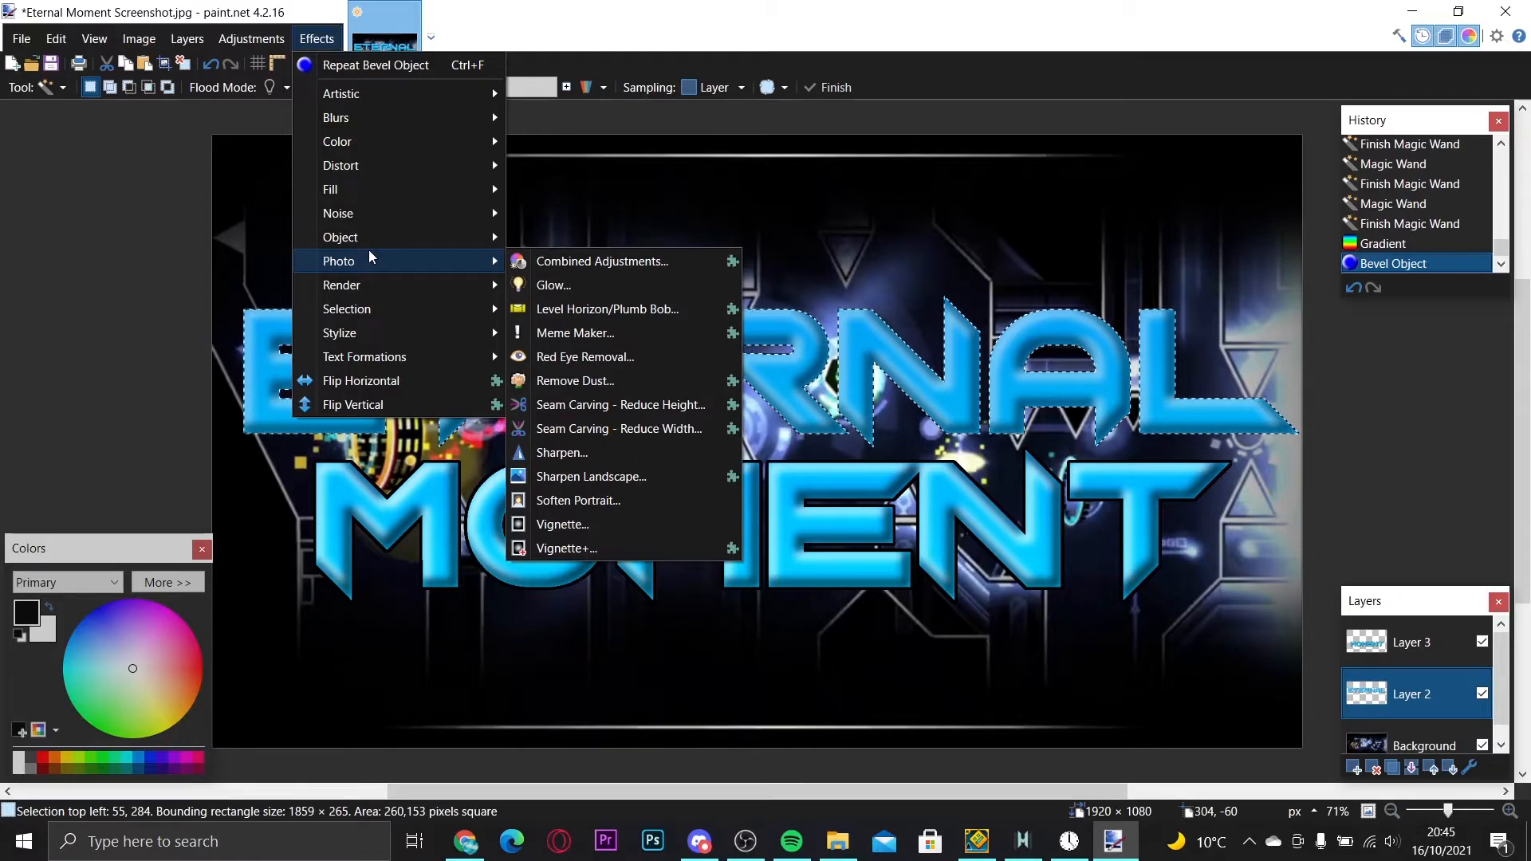
{"action": "mouse_move", "coordinate": [403, 277]}
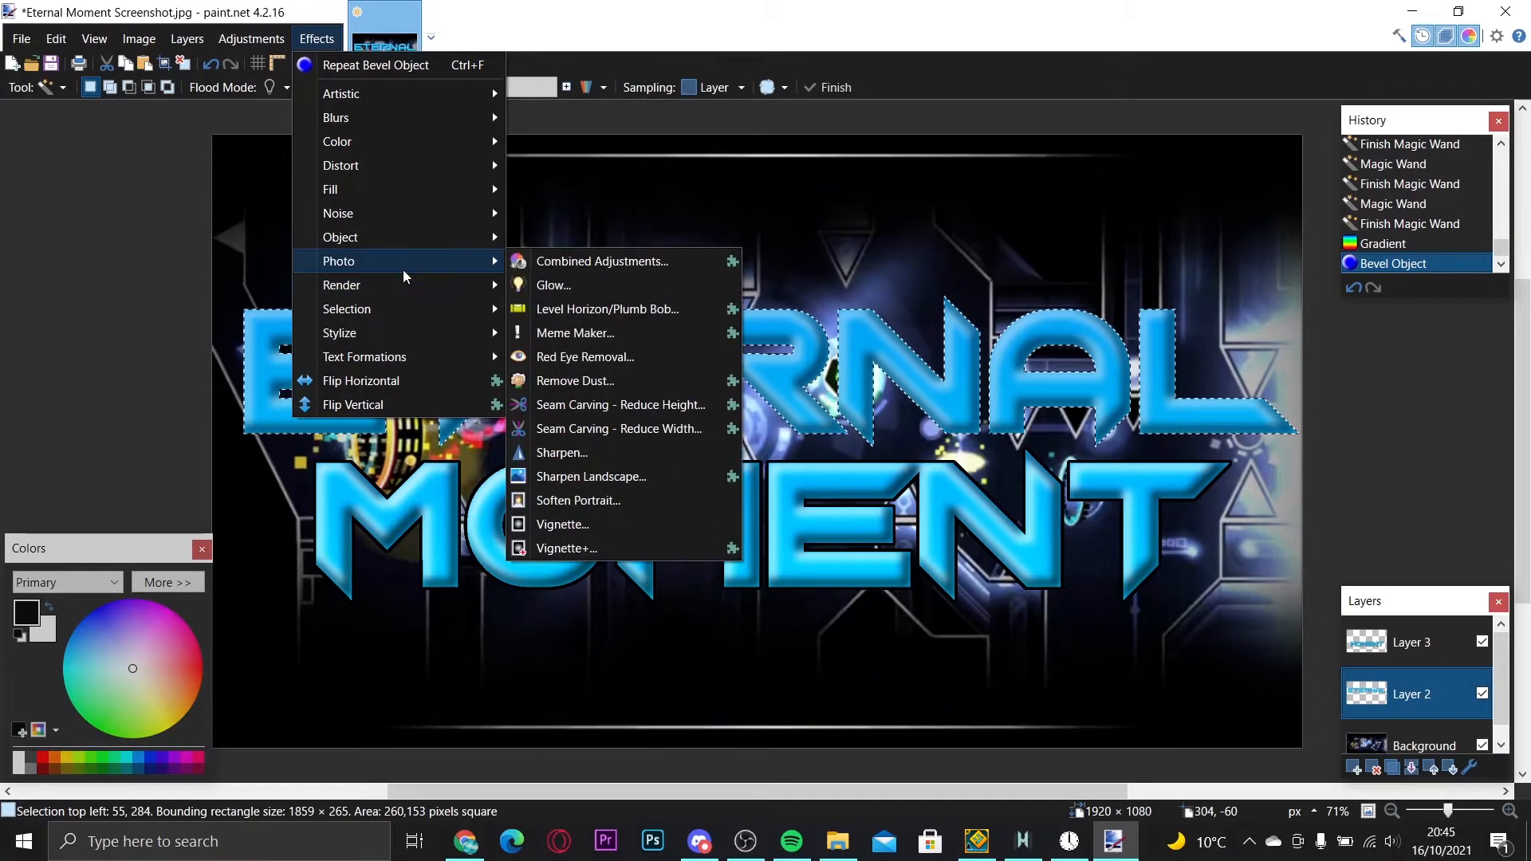
{"action": "left_click", "coordinate": [590, 284]}
{"action": "left_click", "coordinate": [789, 499]}
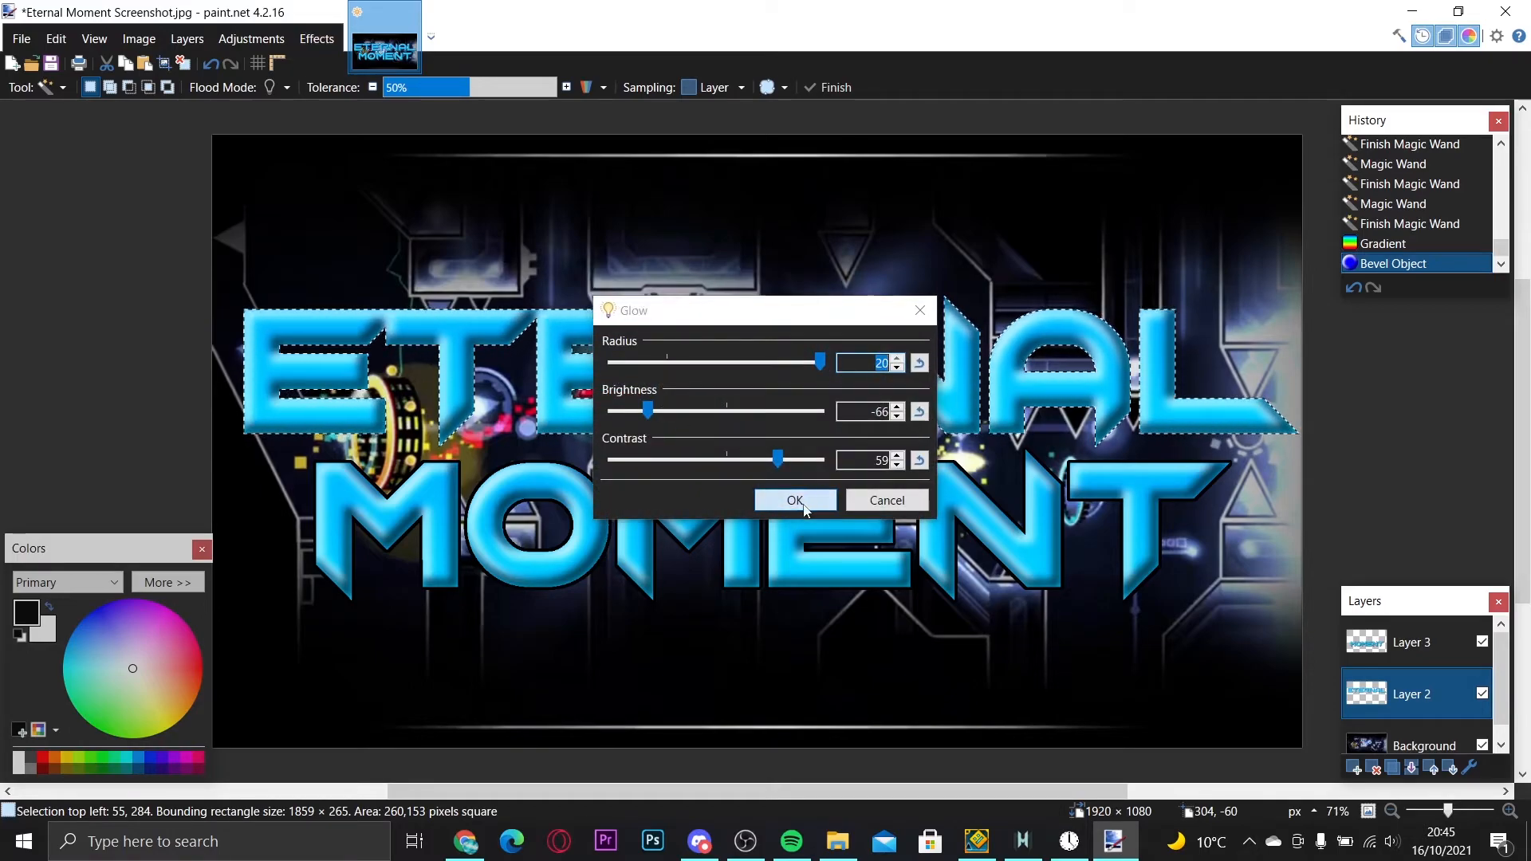
{"action": "left_click", "coordinate": [183, 65]}
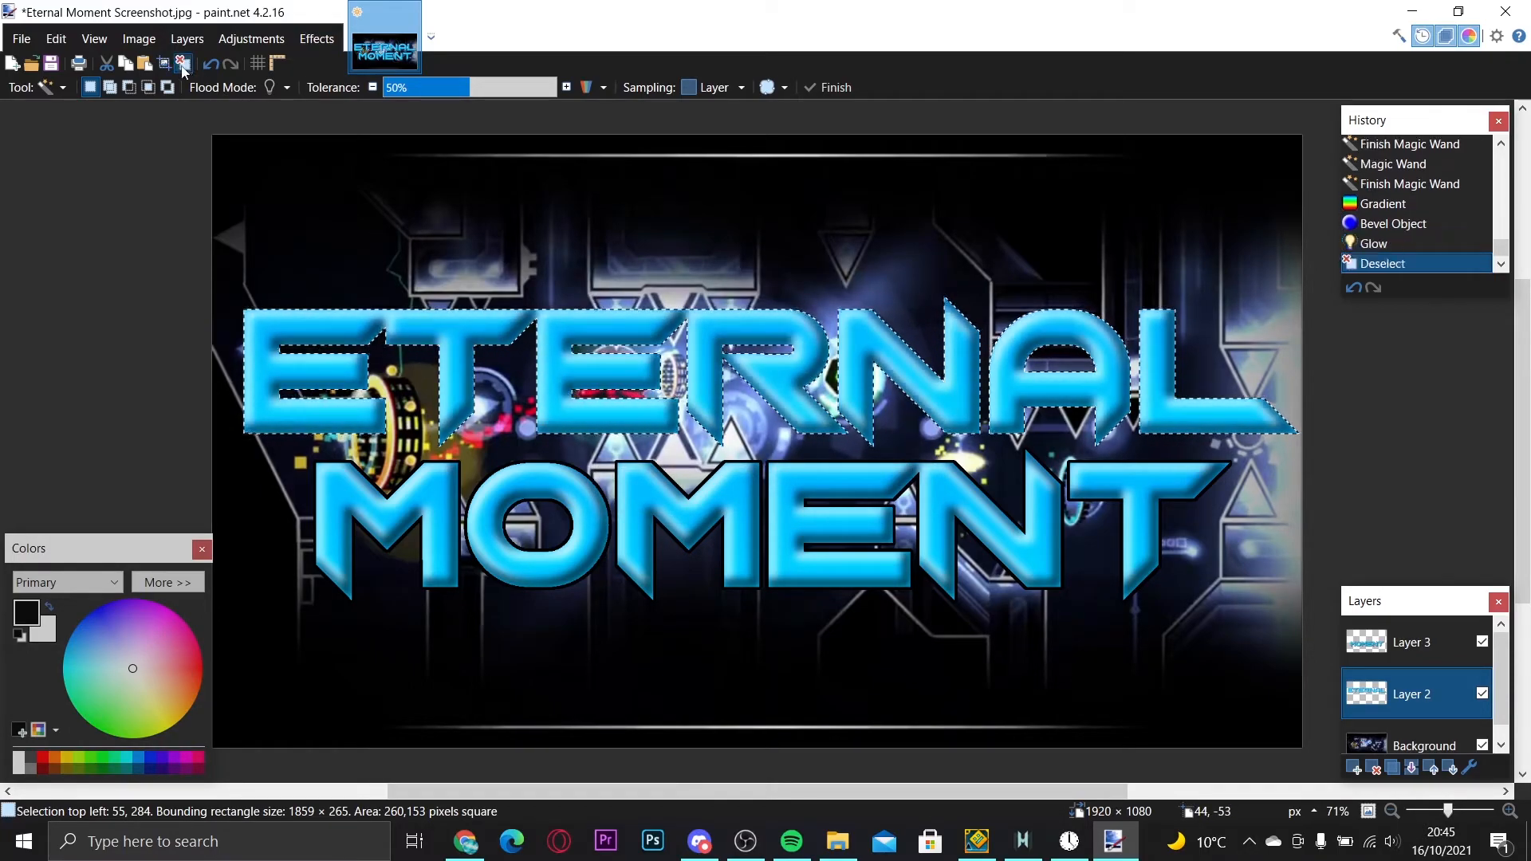
- Outline the ETERNAL lettering in black with Outline Object at a width of 6
{"action": "left_click", "coordinate": [317, 38]}
{"action": "mouse_move", "coordinate": [343, 246]}
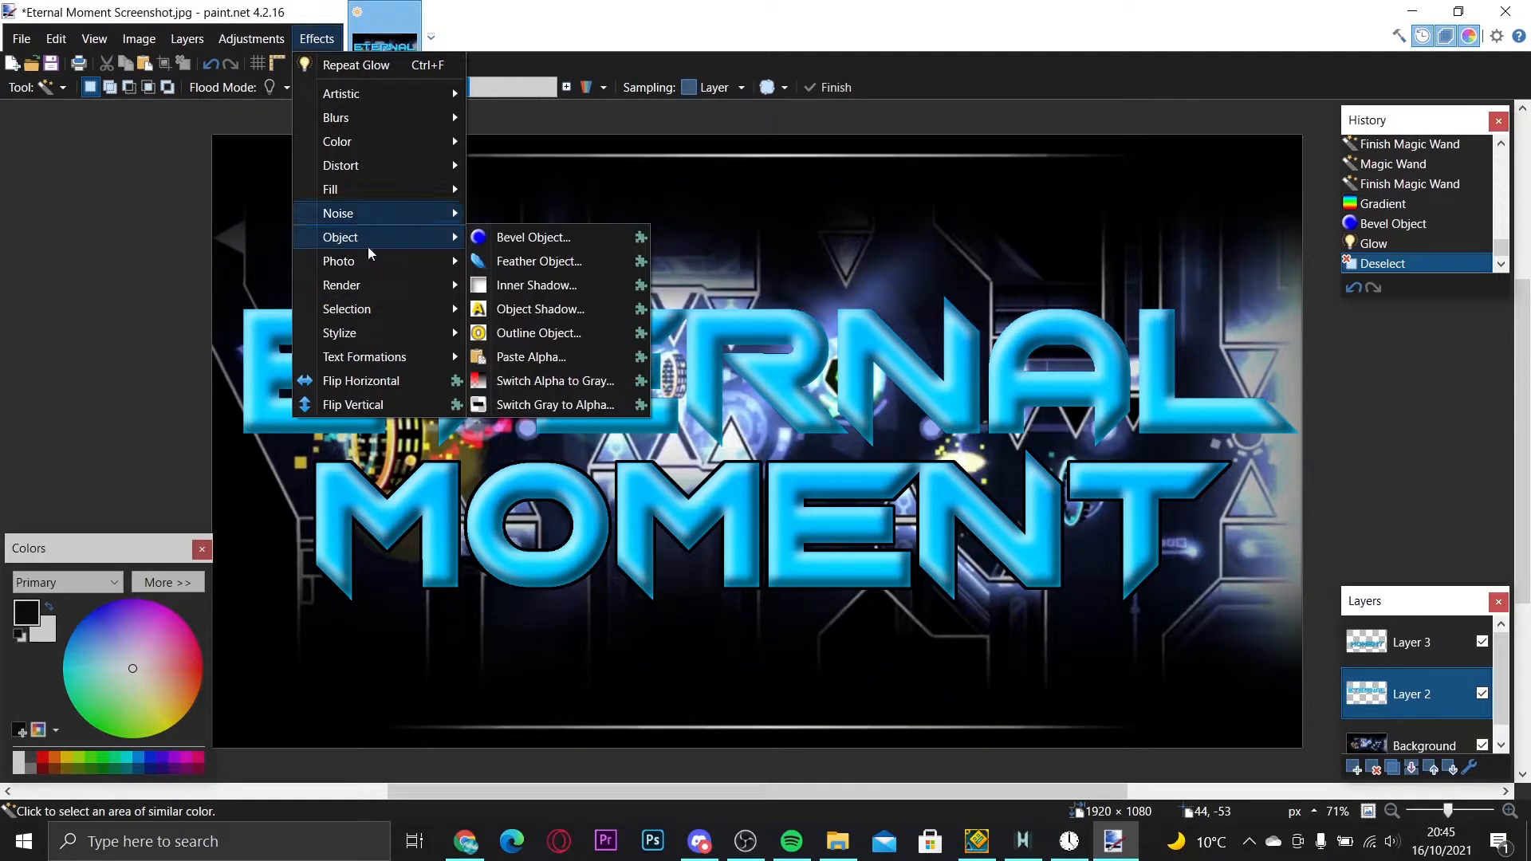
{"action": "left_click", "coordinate": [548, 333]}
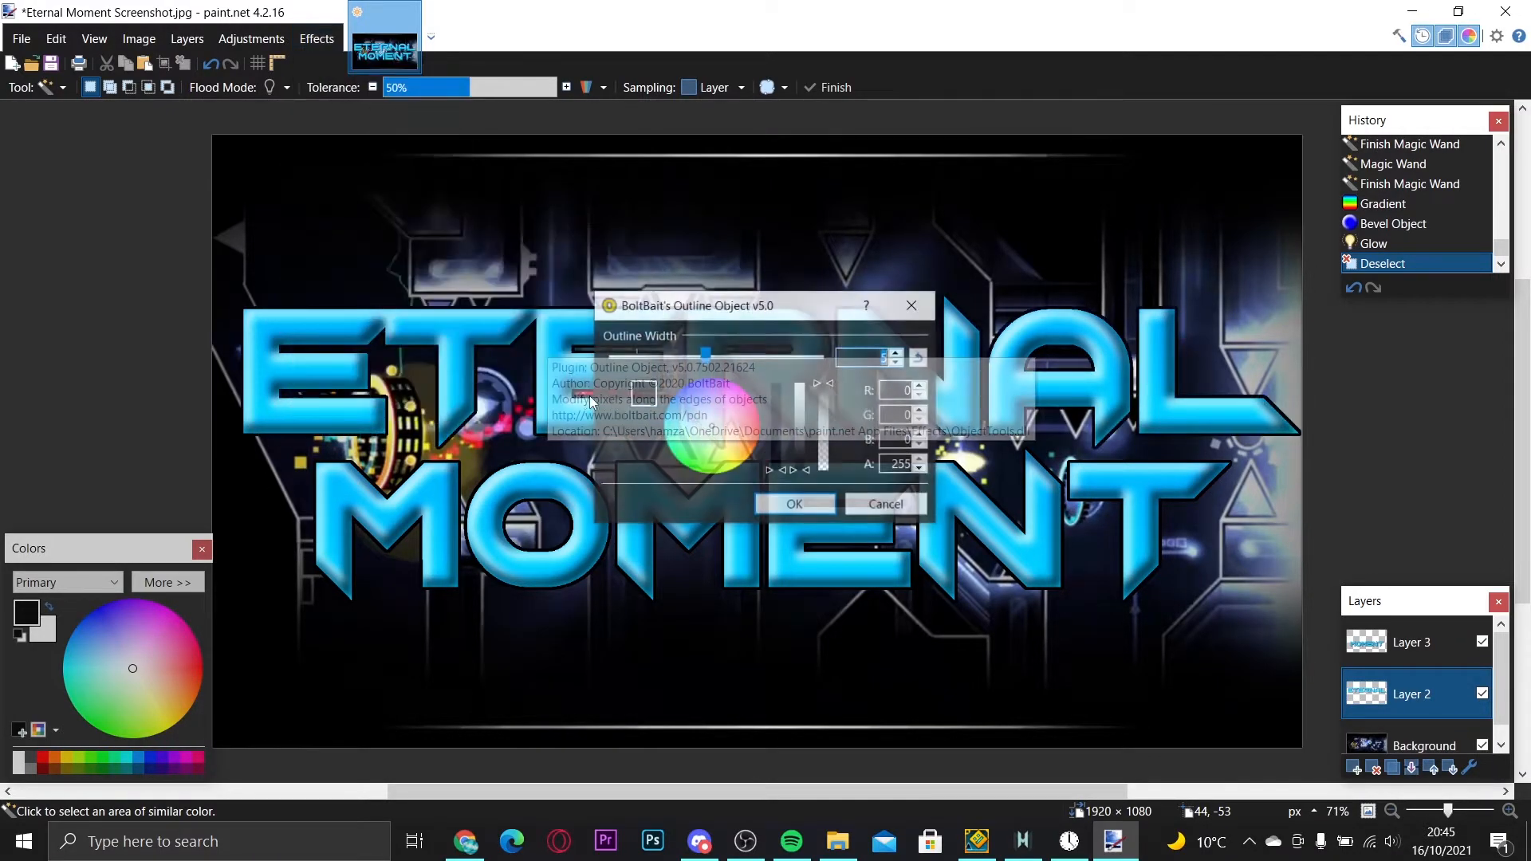
{"action": "left_click_drag", "start_coordinate": [712, 371], "coordinate": [731, 359]}
{"action": "left_click", "coordinate": [795, 505]}
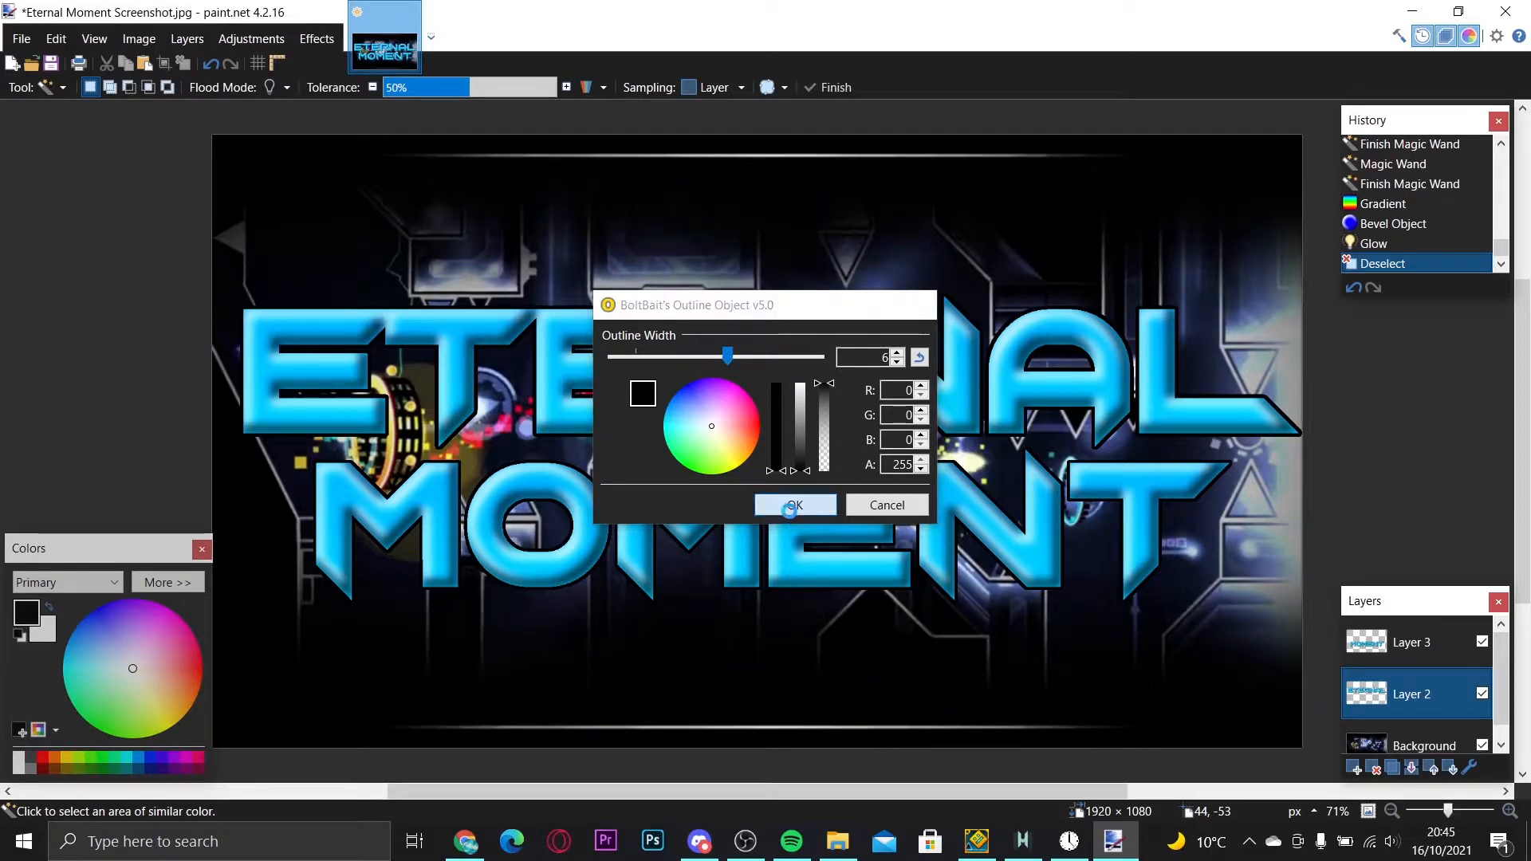
- Move the ETERNAL lettering on Layer 2 slightly down with Move Selected Pixels and clear the selection
{"action": "left_click", "coordinate": [43, 90]}
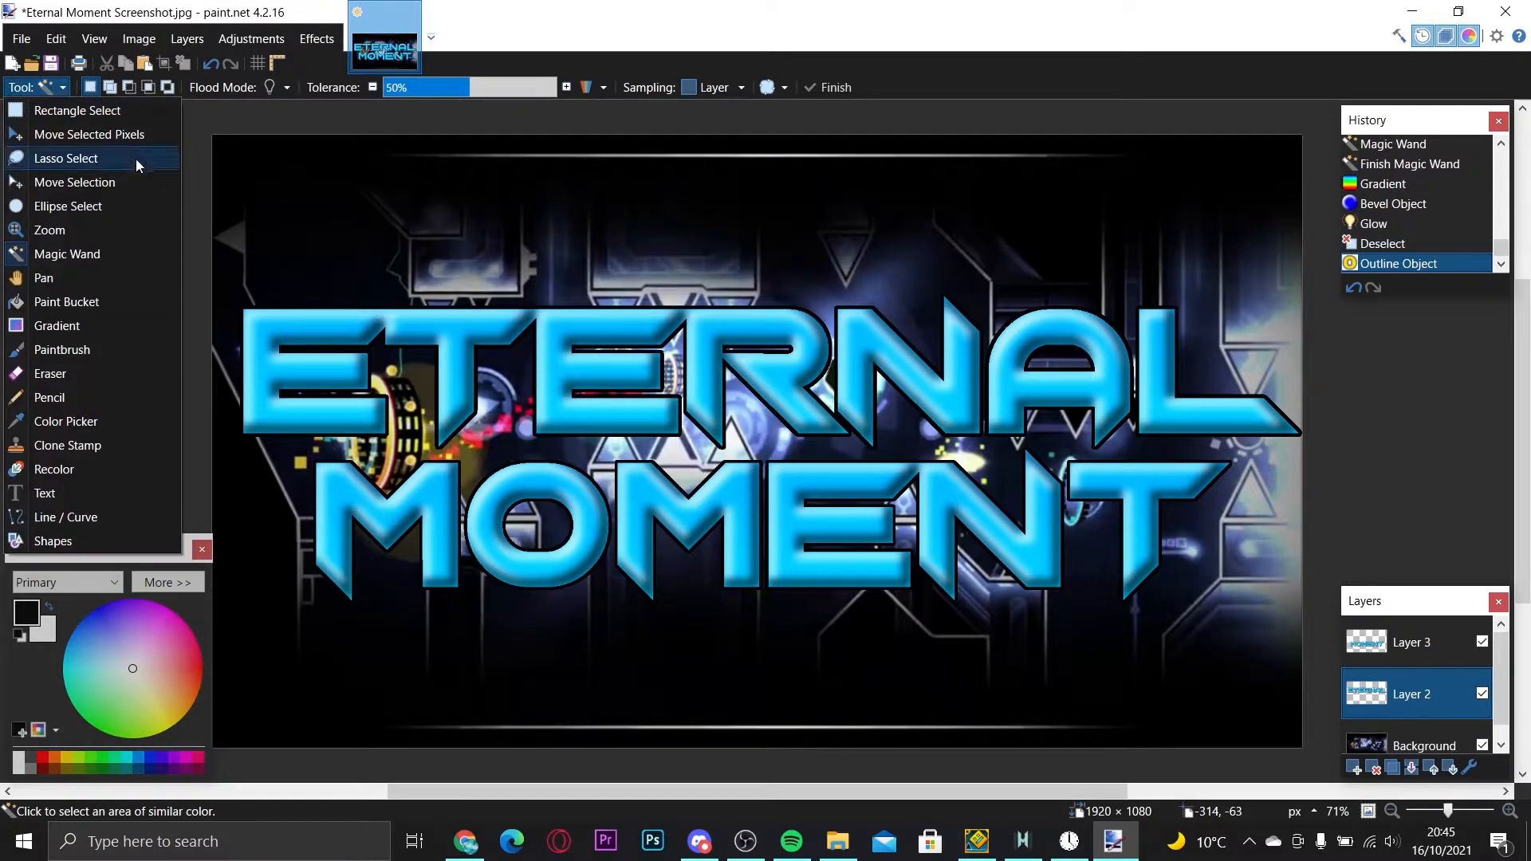
{"action": "left_click", "coordinate": [80, 158]}
{"action": "left_click", "coordinate": [44, 88]}
{"action": "left_click", "coordinate": [104, 137]}
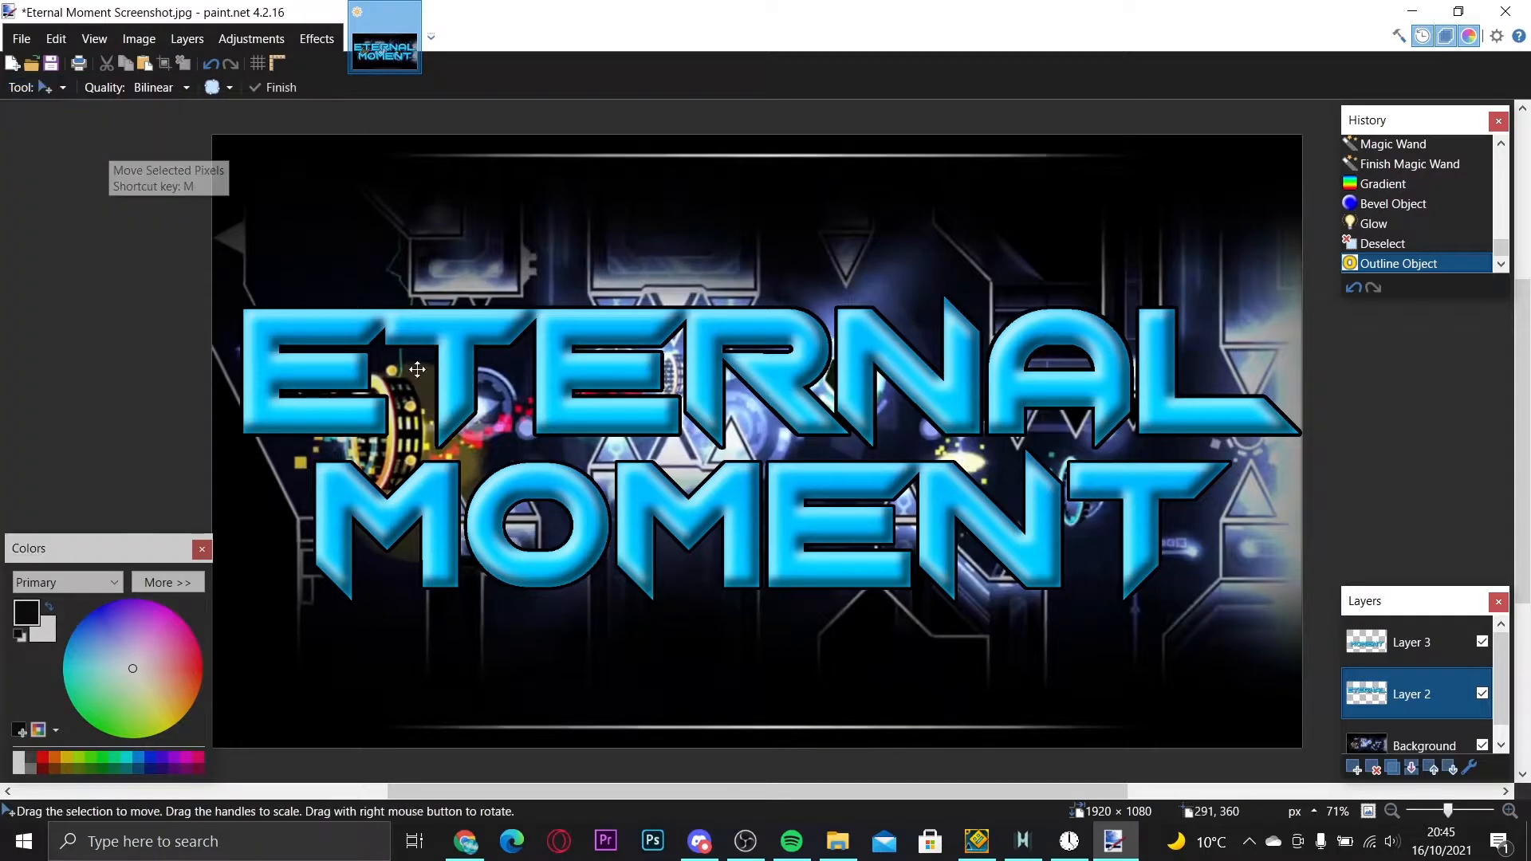
{"action": "left_click_drag", "start_coordinate": [766, 386], "coordinate": [775, 395]}
{"action": "left_click", "coordinate": [184, 63]}
- Move the MOMENT lettering on Layer 3 up close beneath ETERNAL and clear the selection
{"action": "left_click", "coordinate": [1397, 634]}
{"action": "key", "text": "ctrl+a"}
{"action": "left_click_drag", "start_coordinate": [933, 509], "coordinate": [999, 519]}
{"action": "left_click", "coordinate": [181, 67]}
{"action": "key", "text": "ctrl+a"}
{"action": "left_click", "coordinate": [185, 65]}
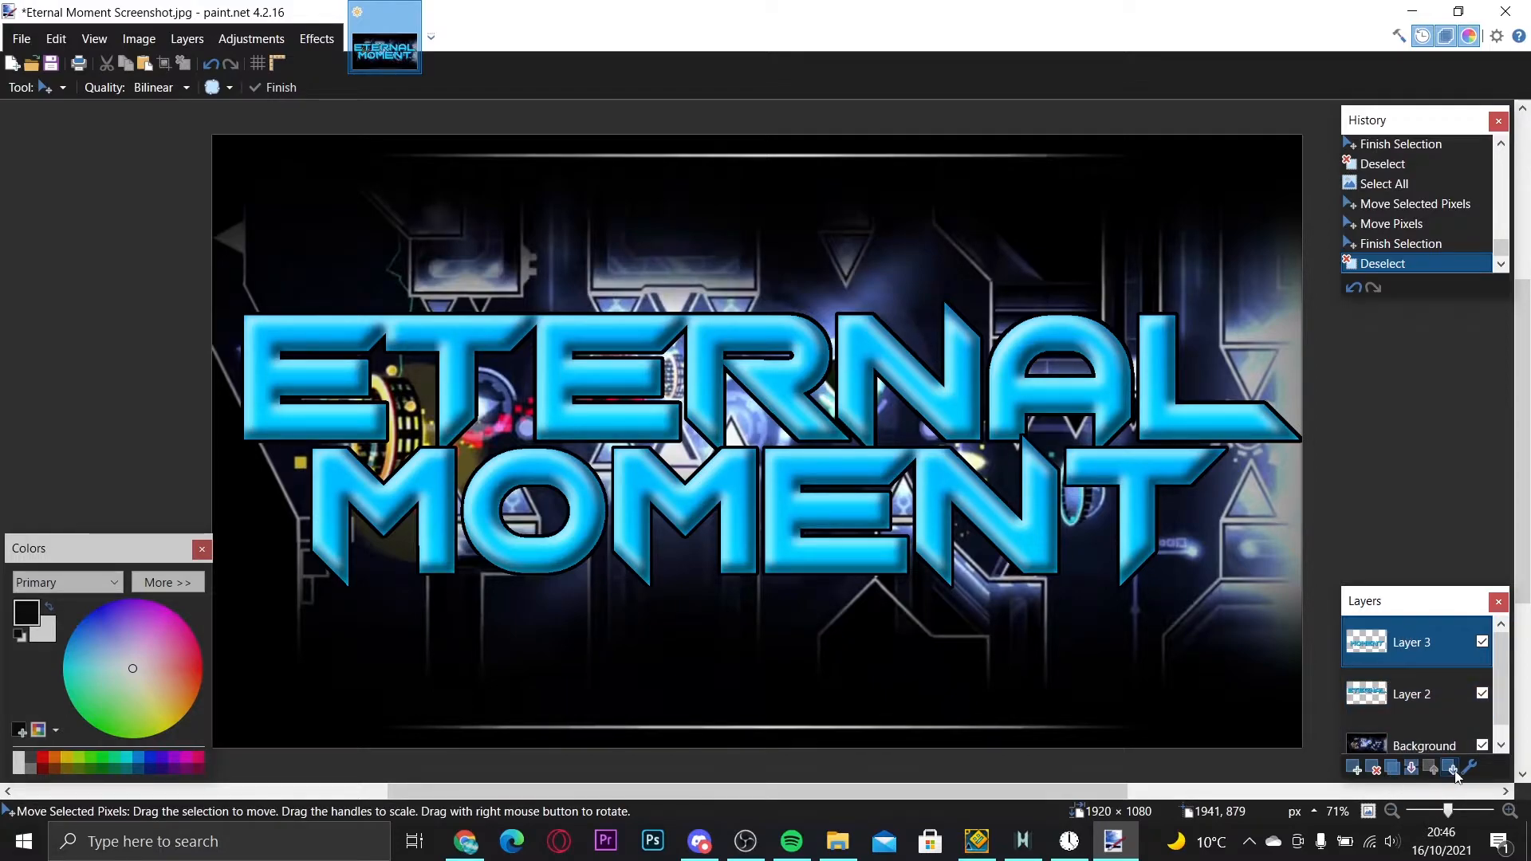
- Duplicate Layer 3 and place the copy beneath the Background layer as a backup
{"action": "left_click", "coordinate": [1392, 767]}
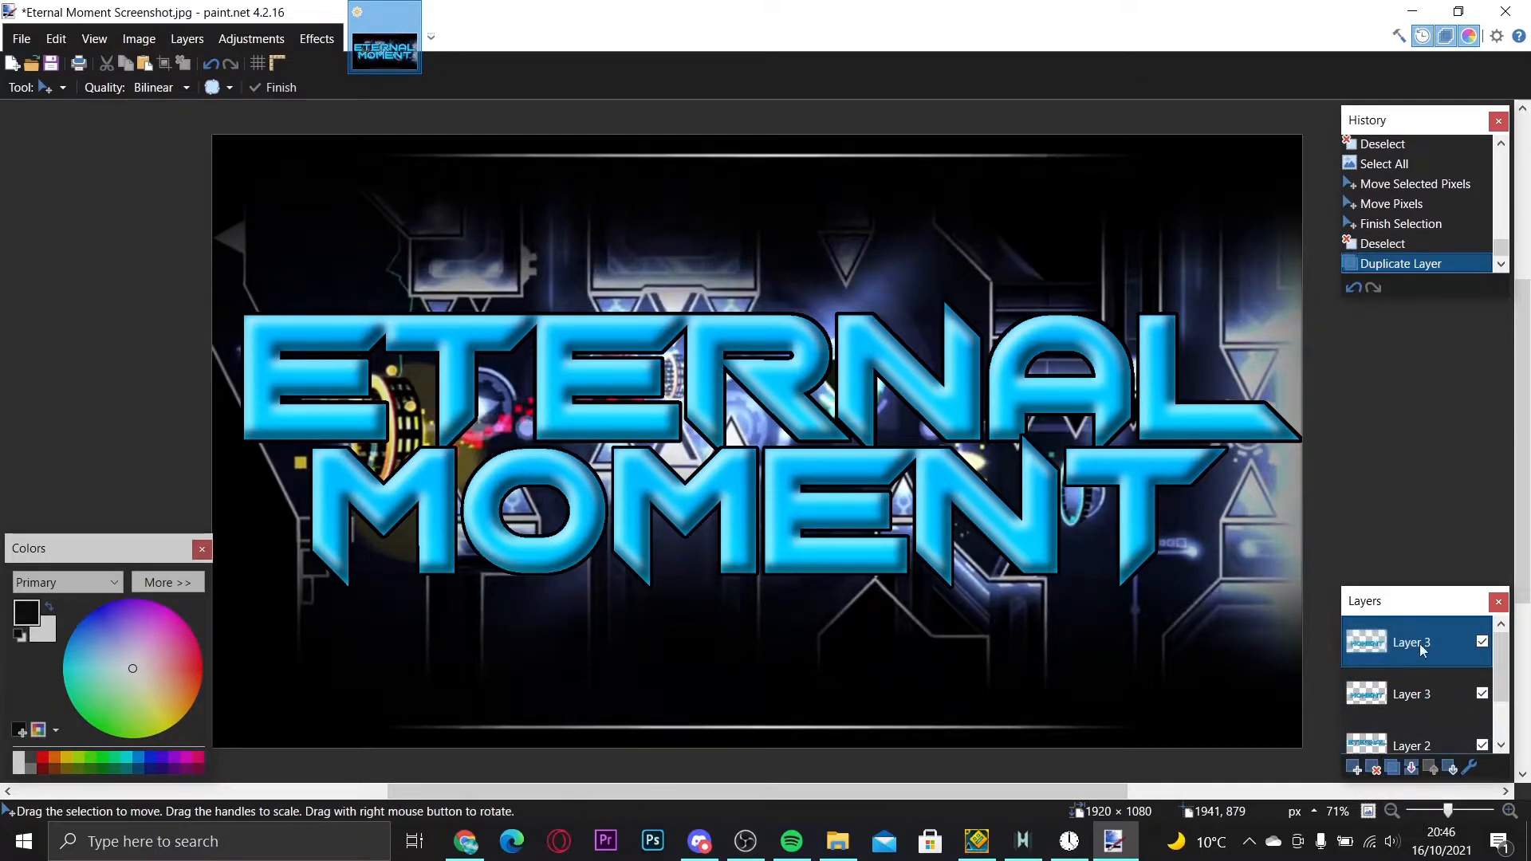
{"action": "scroll", "coordinate": [1422, 650], "scroll_direction": "down", "scroll_amount": 1}
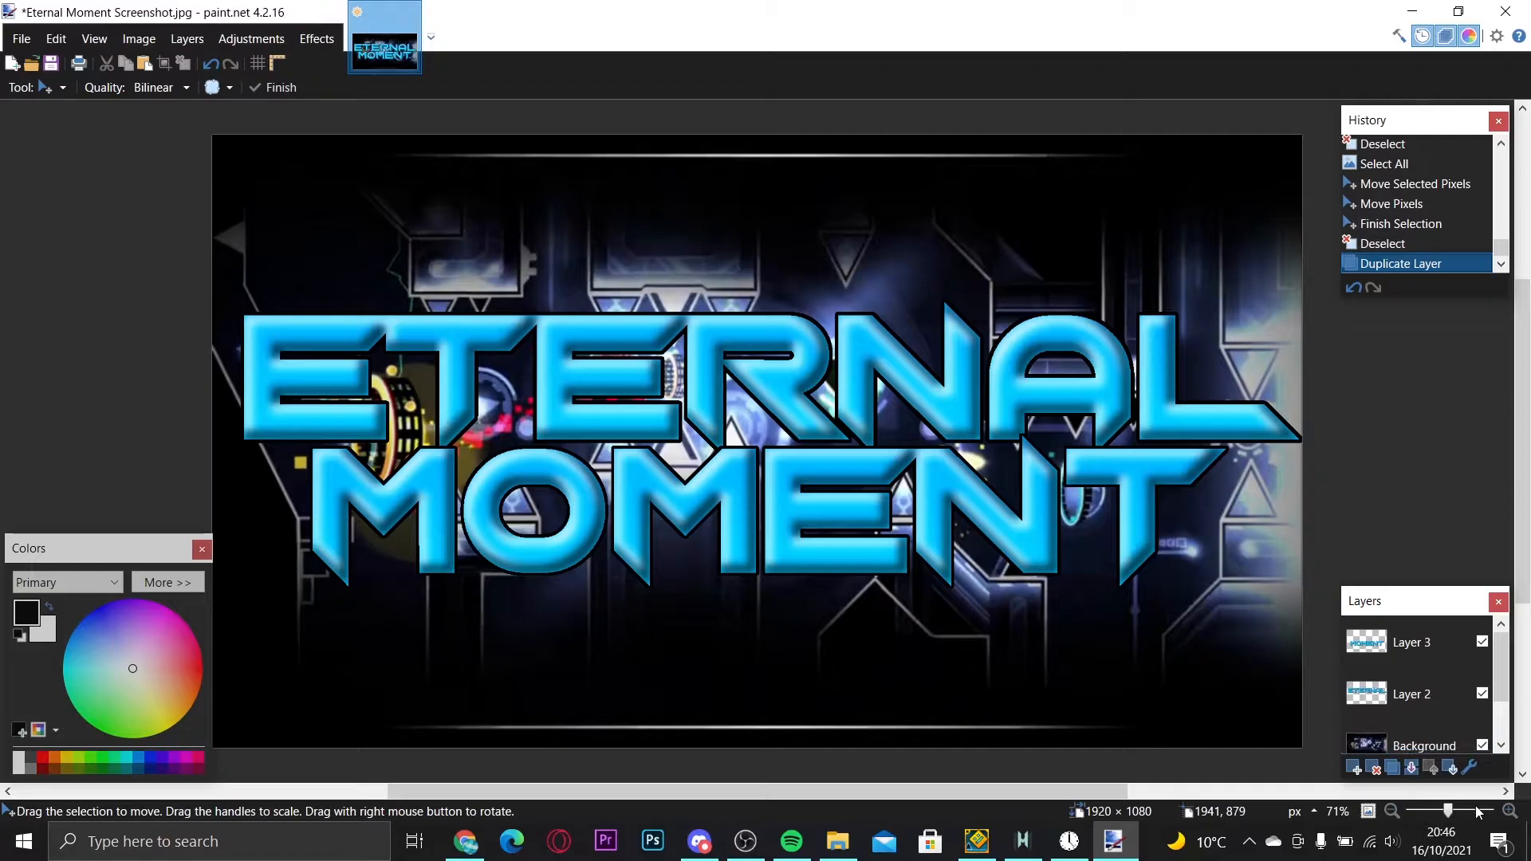
{"action": "left_click_drag", "start_coordinate": [1477, 812], "coordinate": [1475, 806]}
{"action": "scroll", "coordinate": [1420, 668], "scroll_direction": "up", "scroll_amount": 2}
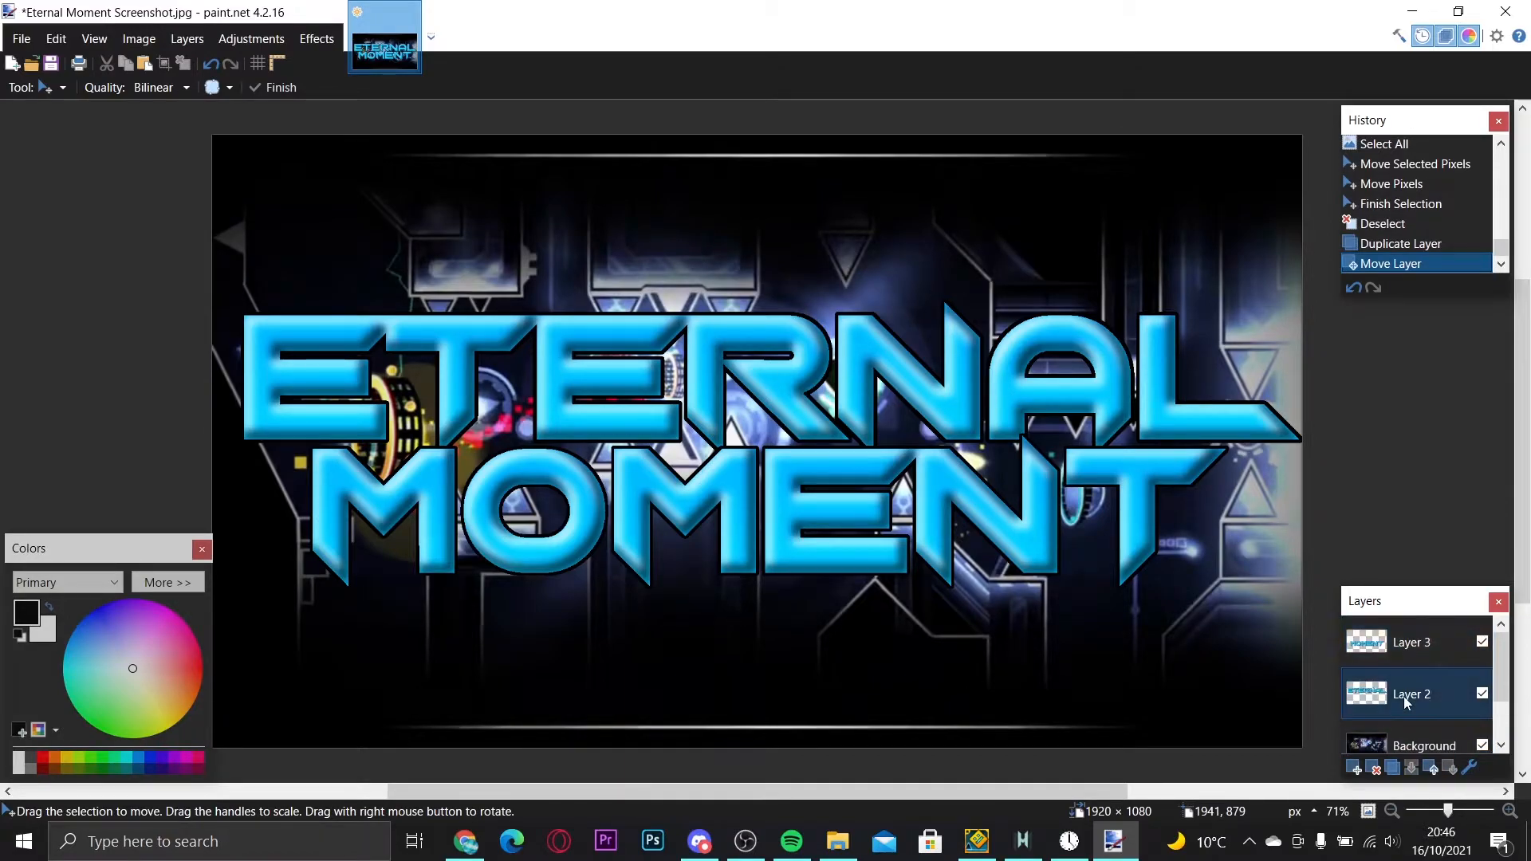
- Duplicate Layer 2 and place the copy at the very bottom of the layer stack
{"action": "left_click", "coordinate": [1406, 700]}
{"action": "left_click", "coordinate": [1392, 768]}
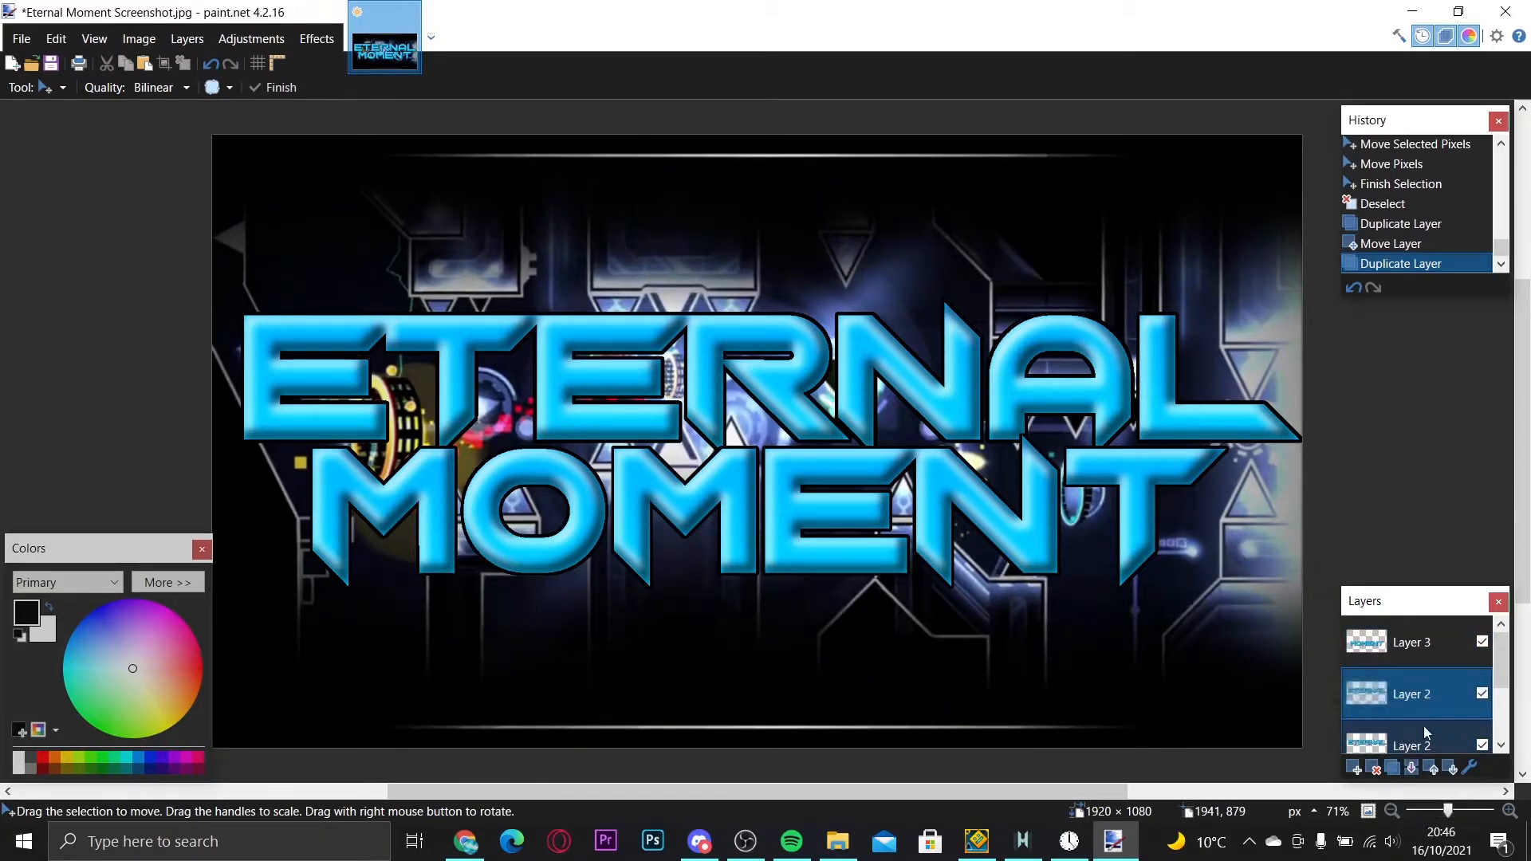
{"action": "left_click", "coordinate": [1447, 769]}
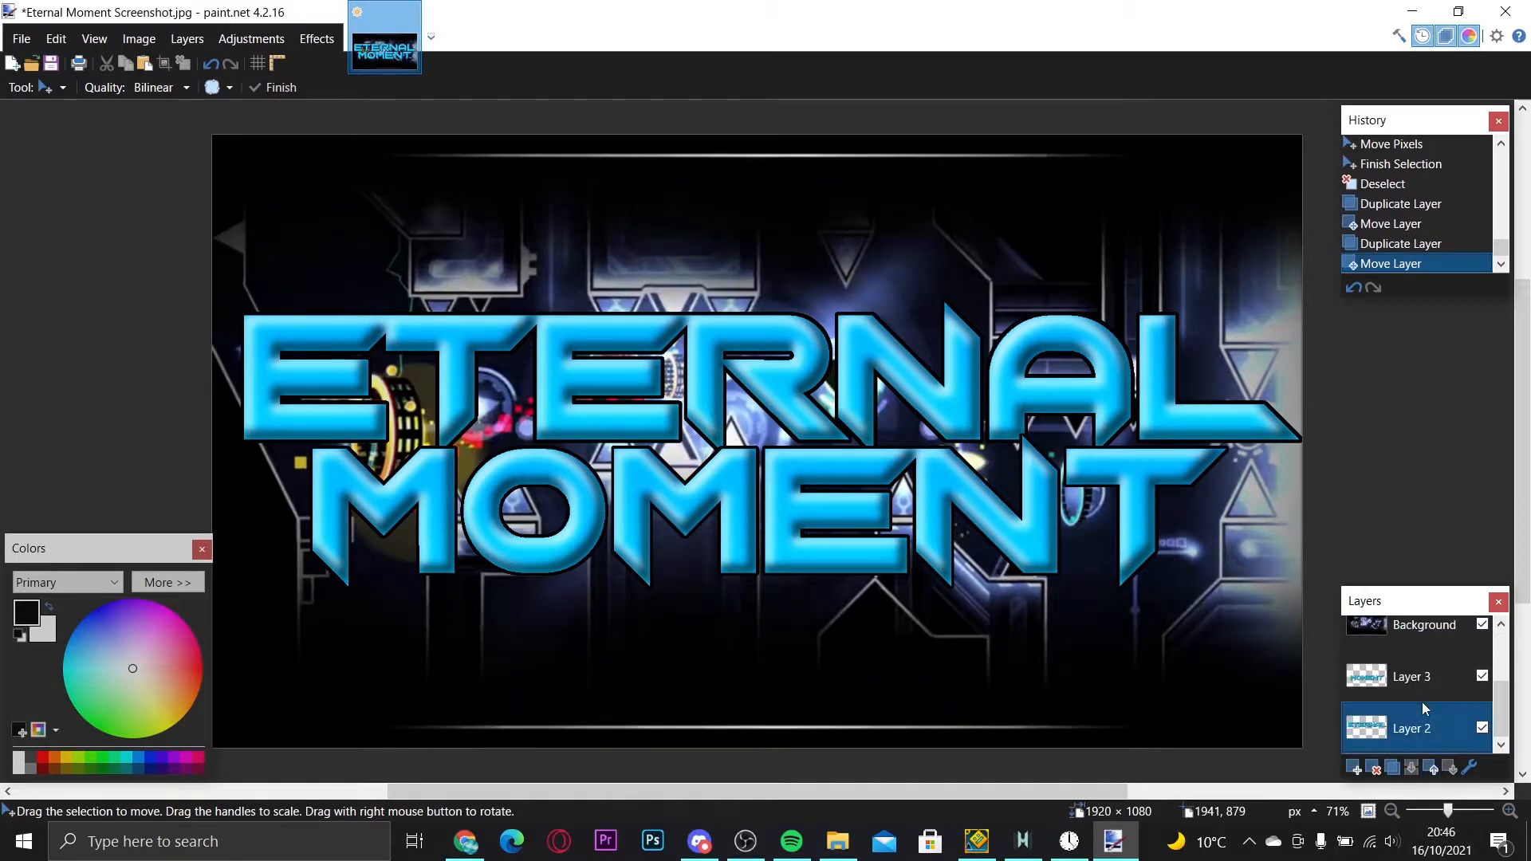
- Merge the topmost Layer 3 down into Layer 2 so both title words share one layer
{"action": "scroll", "coordinate": [1417, 692], "scroll_direction": "up", "scroll_amount": 2}
{"action": "left_click", "coordinate": [1430, 651]}
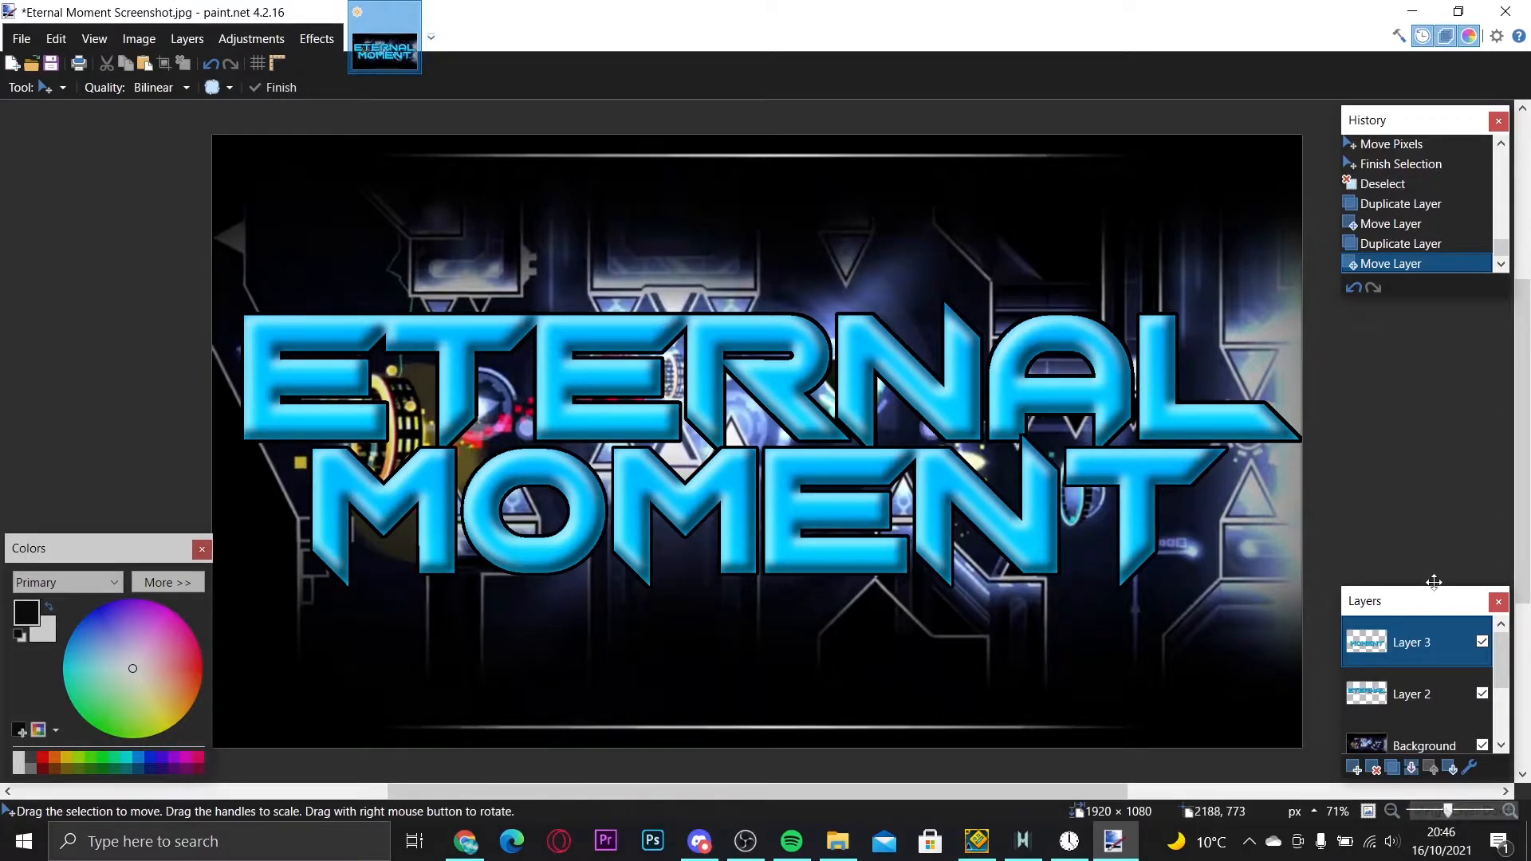
{"action": "left_click", "coordinate": [1412, 774]}
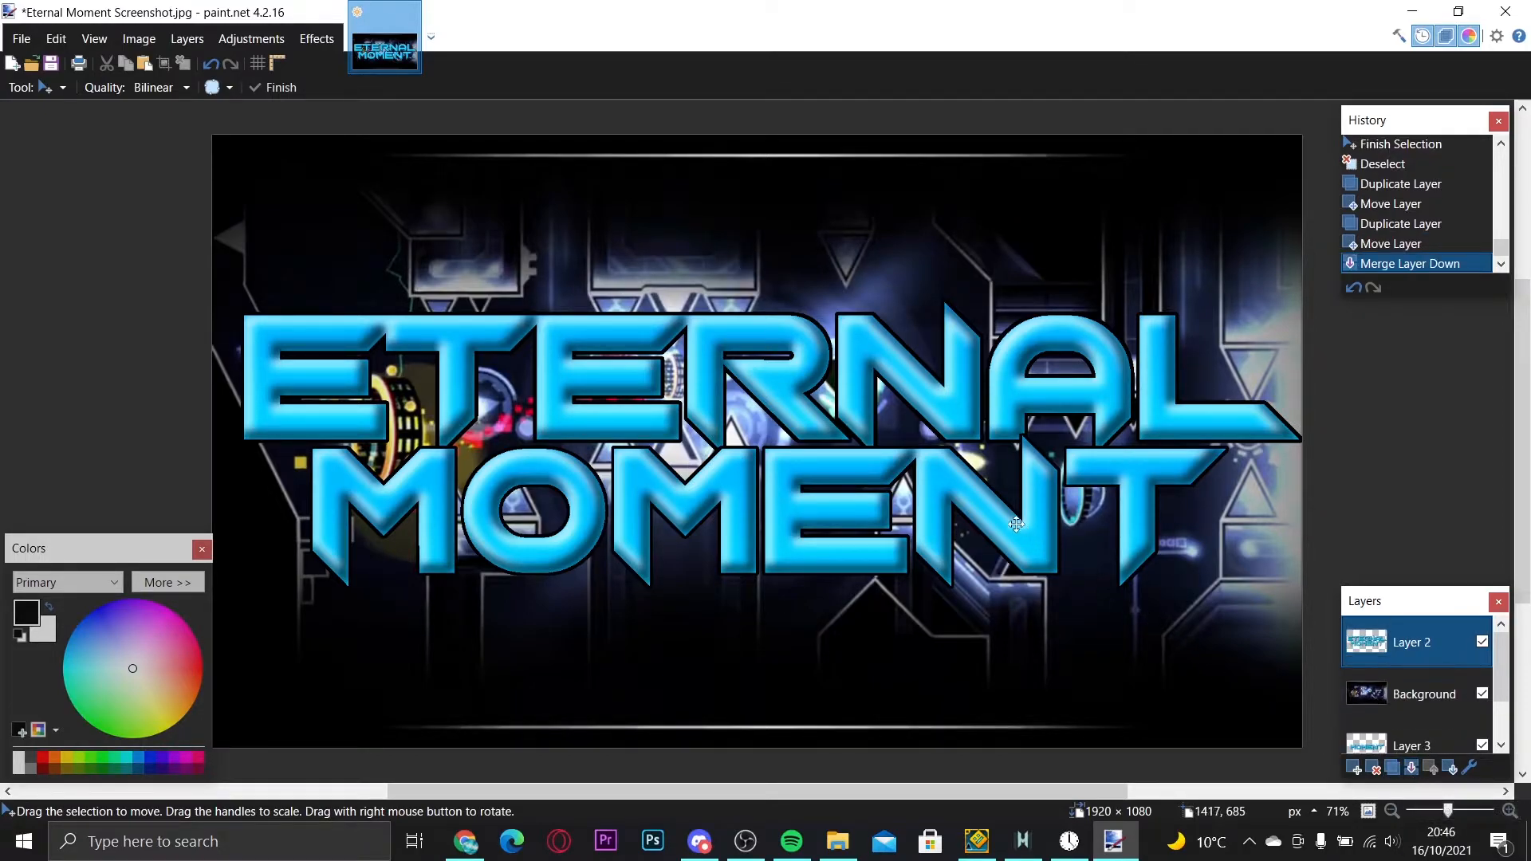
- Scale the whole merged title layer to 1893 × 1064, place its upper-left corner at -14, 62, and clear the selection
{"action": "key", "text": "ctrl+a"}
{"action": "left_click_drag", "start_coordinate": [991, 515], "coordinate": [966, 522]}
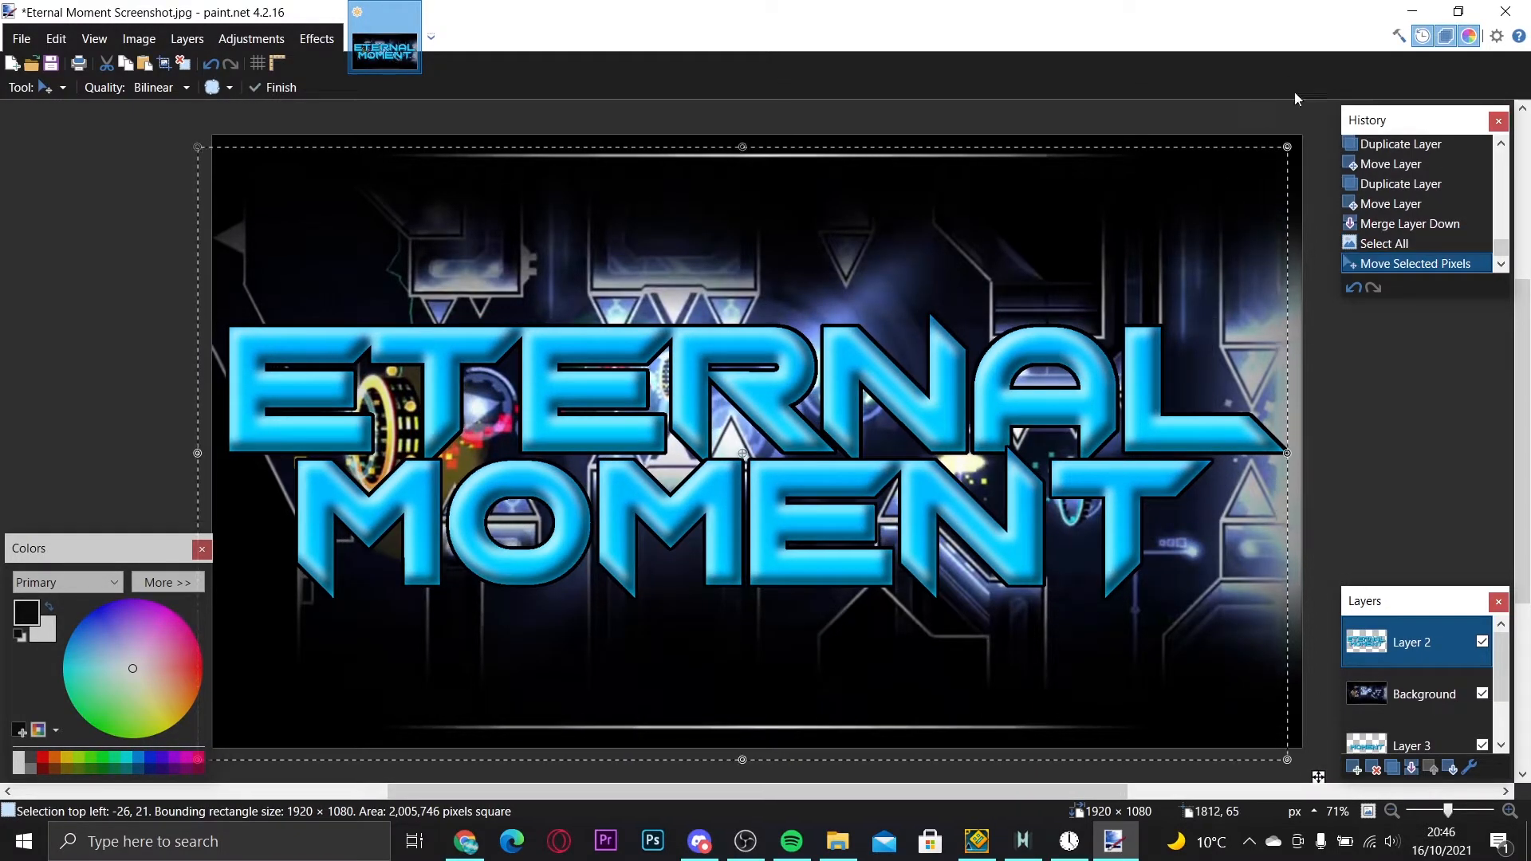
{"action": "left_click_drag", "start_coordinate": [1286, 146], "coordinate": [1275, 144]}
{"action": "mouse_move", "coordinate": [1000, 372]}
{"action": "left_mouse_down"}
{"action": "mouse_move", "coordinate": [1023, 368]}
{"action": "mouse_move", "coordinate": [1007, 388]}
{"action": "left_mouse_up"}
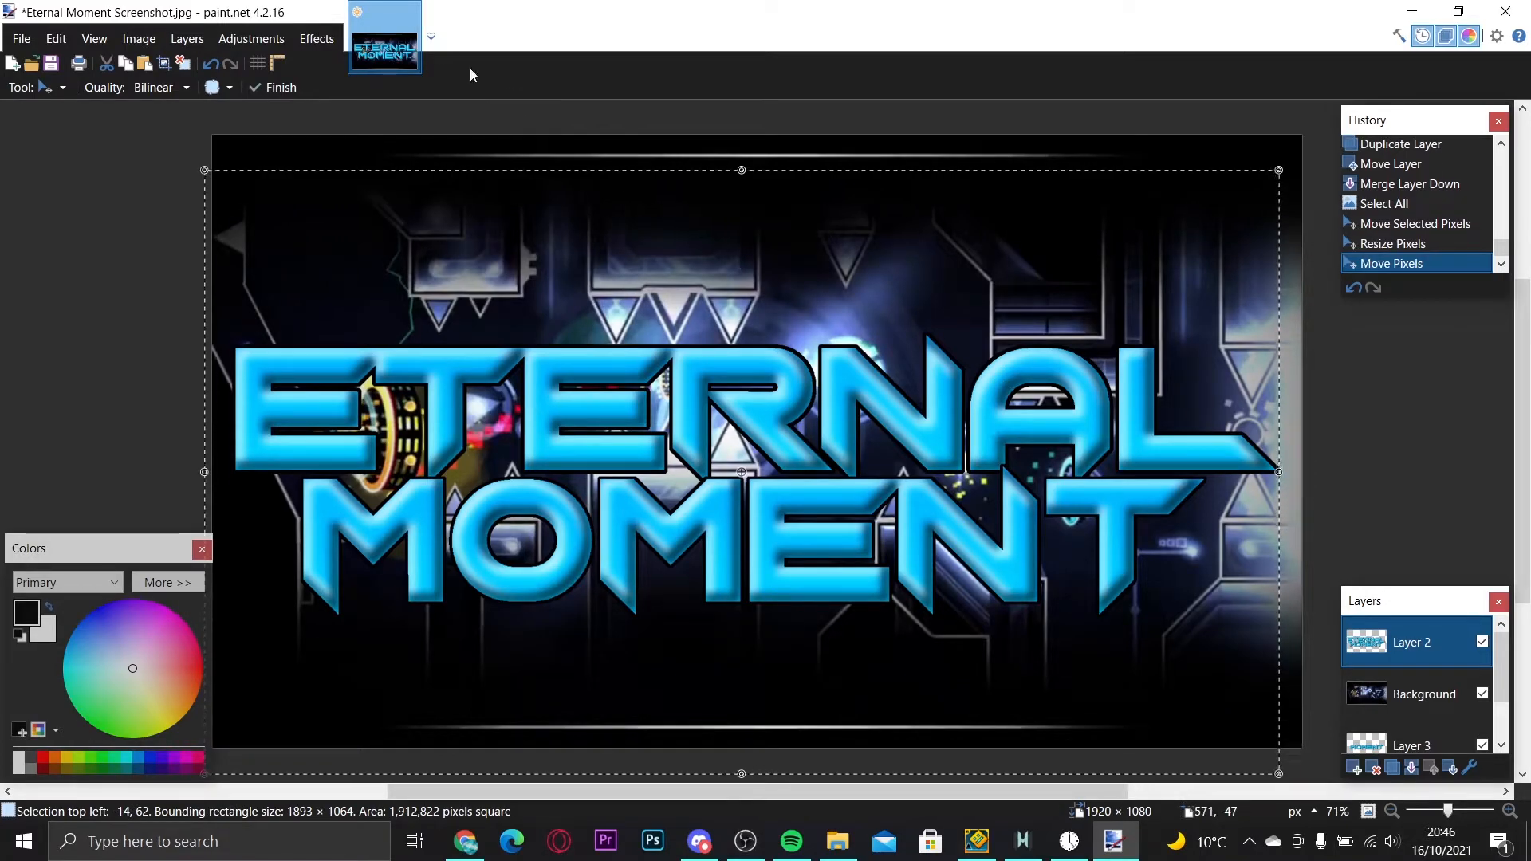
{"action": "left_click", "coordinate": [184, 64]}
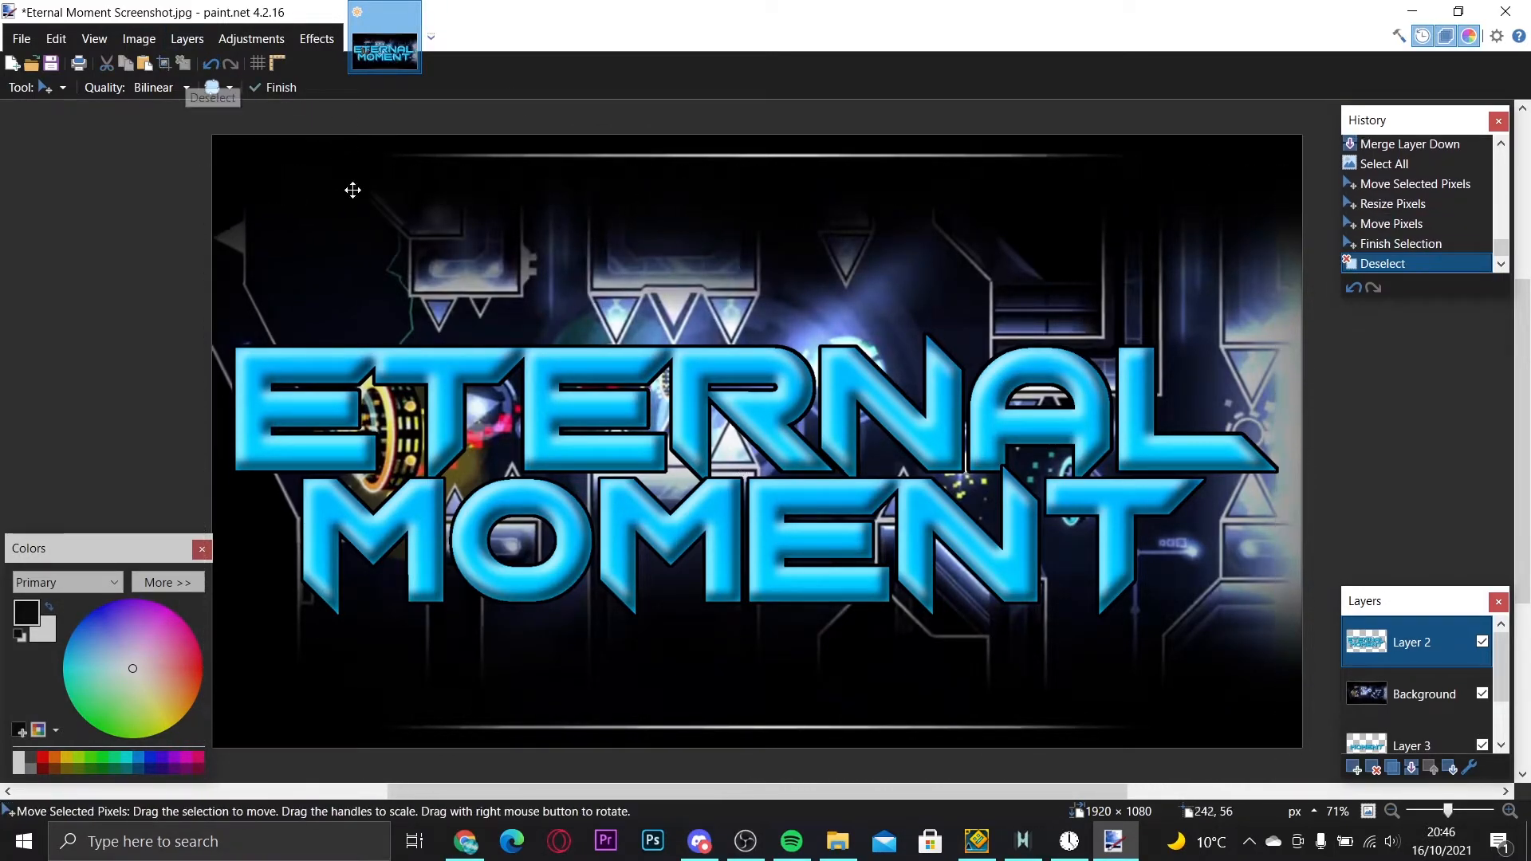
- Duplicate the merged title layer, select its entire contents, and place the copy directly beneath the original
{"action": "left_click", "coordinate": [1393, 768]}
{"action": "key", "text": "ctrl+a"}
{"action": "left_click_drag", "start_coordinate": [976, 492], "coordinate": [997, 446]}
{"action": "key", "text": "ctrl+z"}
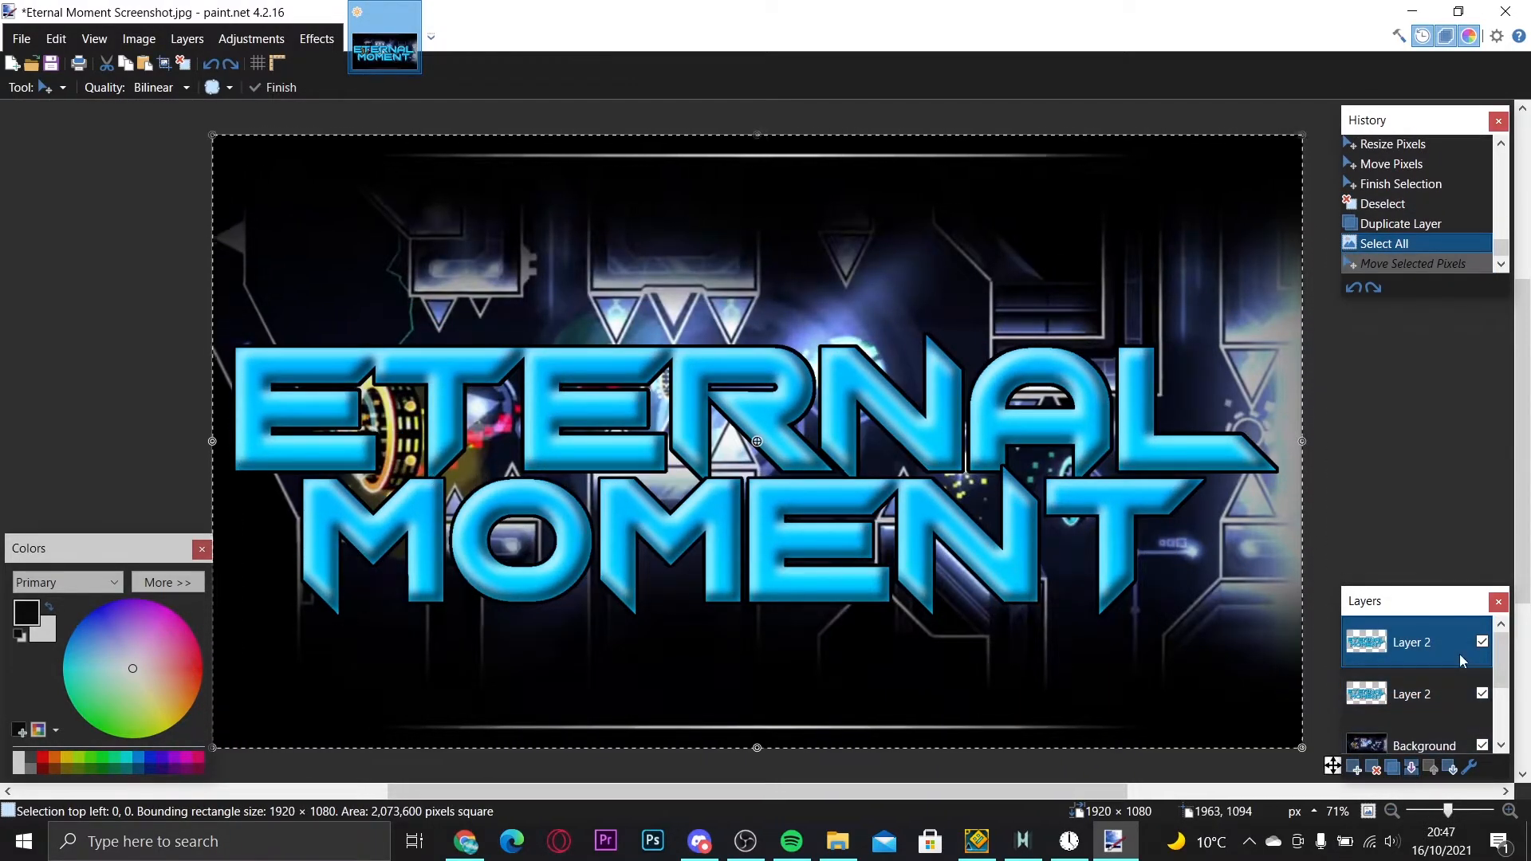
{"action": "left_click_drag", "start_coordinate": [1462, 660], "coordinate": [1459, 698]}
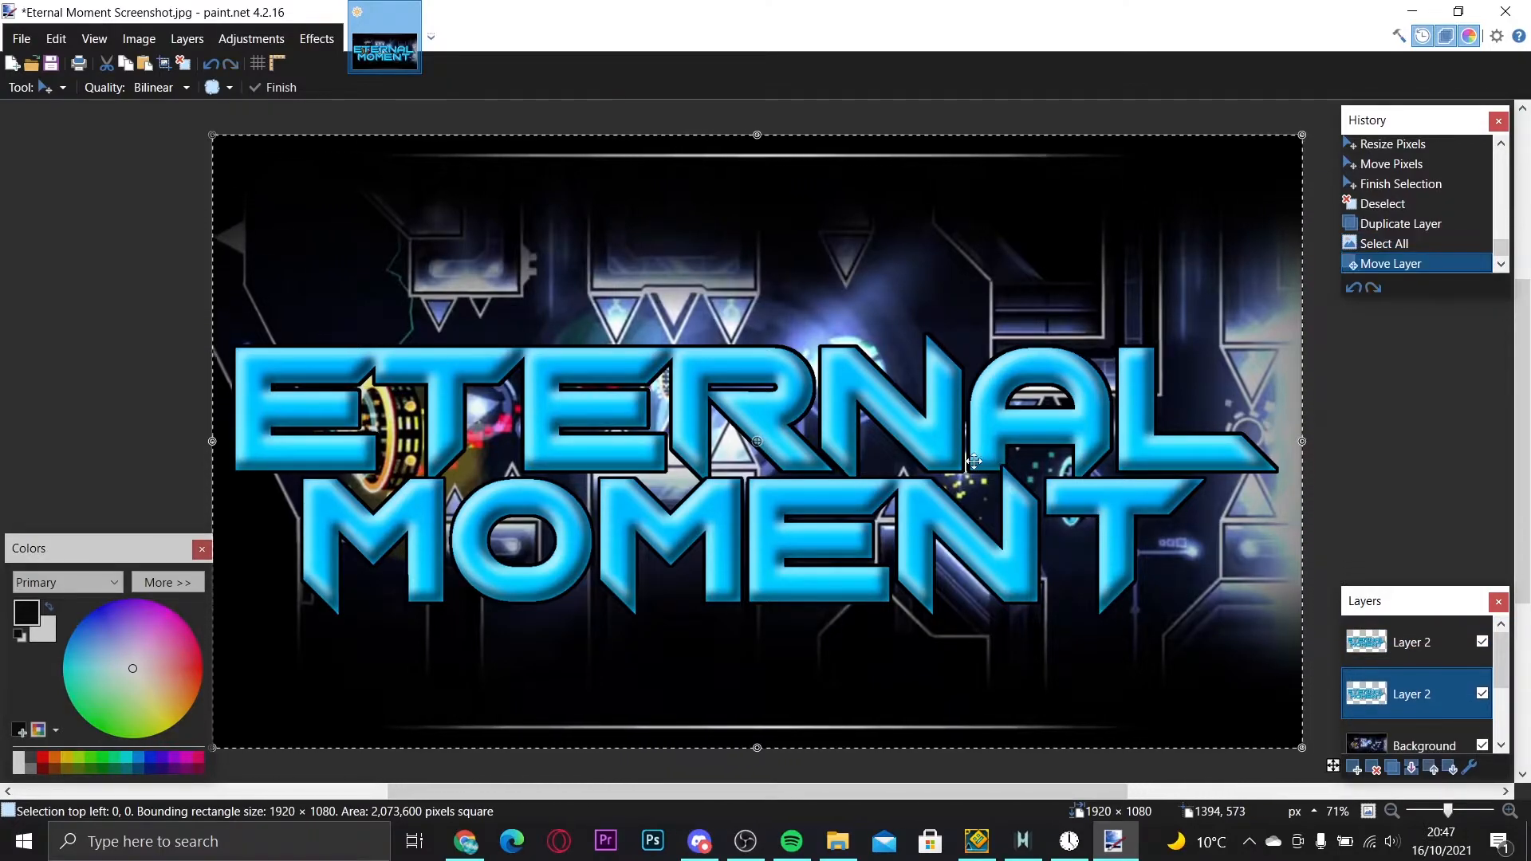
- Offset the lower title copy 22 px right and 18 px up behind the original, and clear the selection
{"action": "left_click_drag", "start_coordinate": [989, 460], "coordinate": [973, 411]}
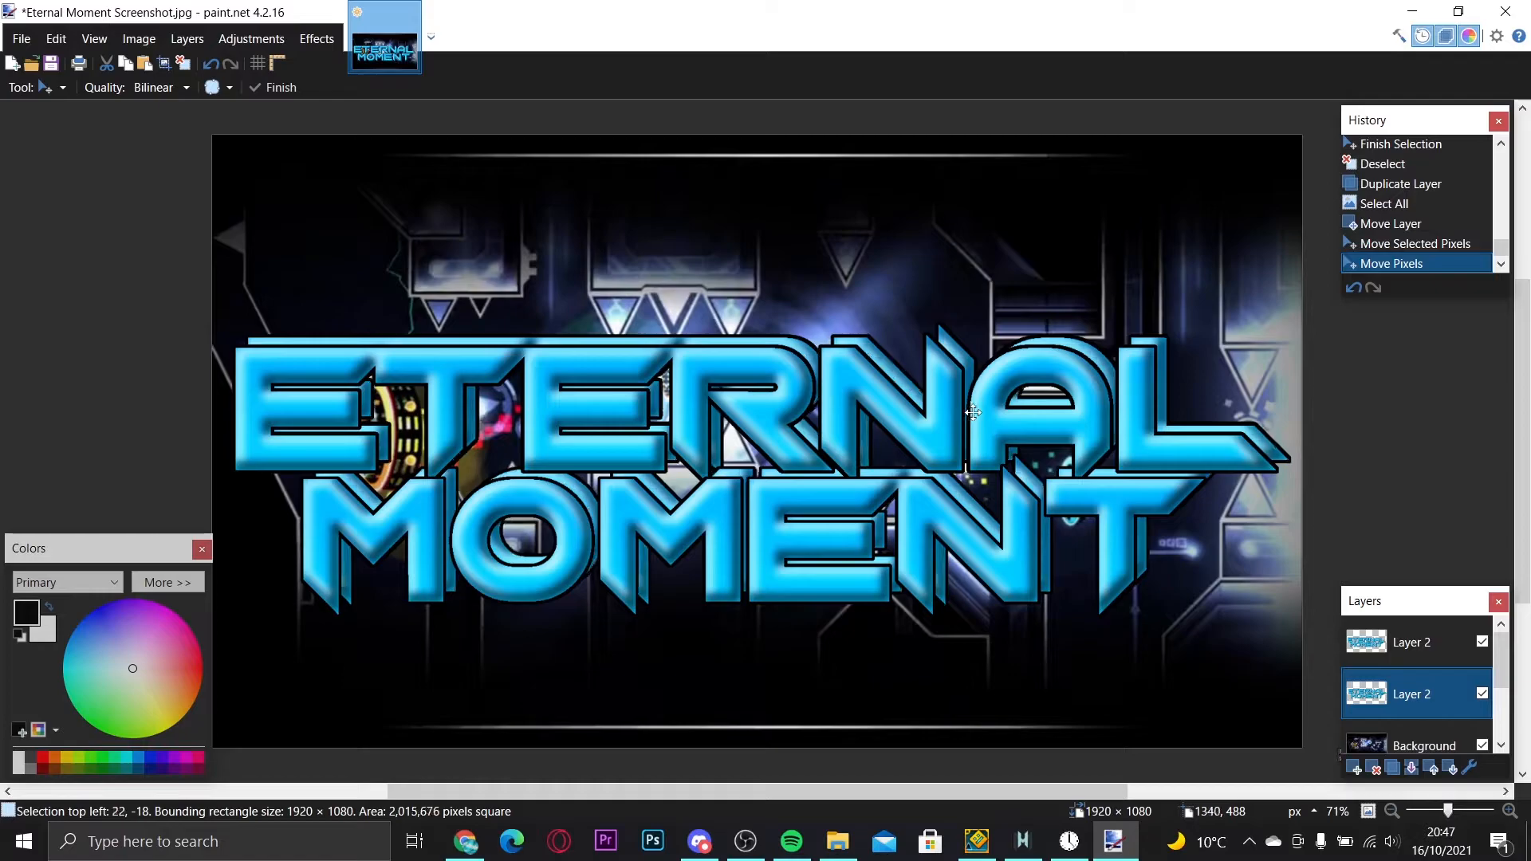
{"action": "left_click", "coordinate": [973, 411]}
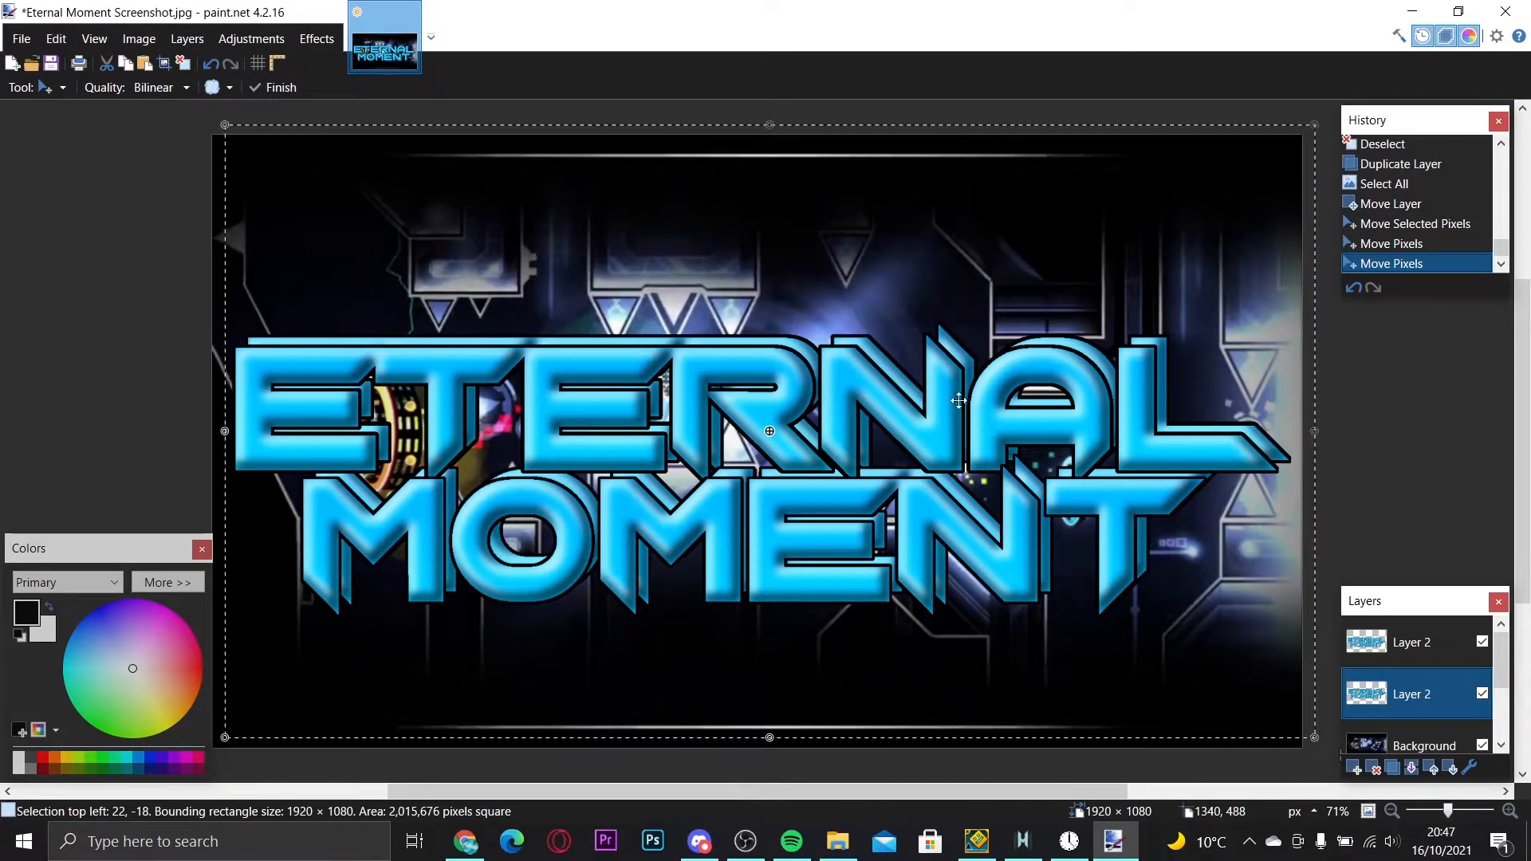
{"action": "left_click", "coordinate": [184, 63]}
{"action": "left_click", "coordinate": [185, 40]}
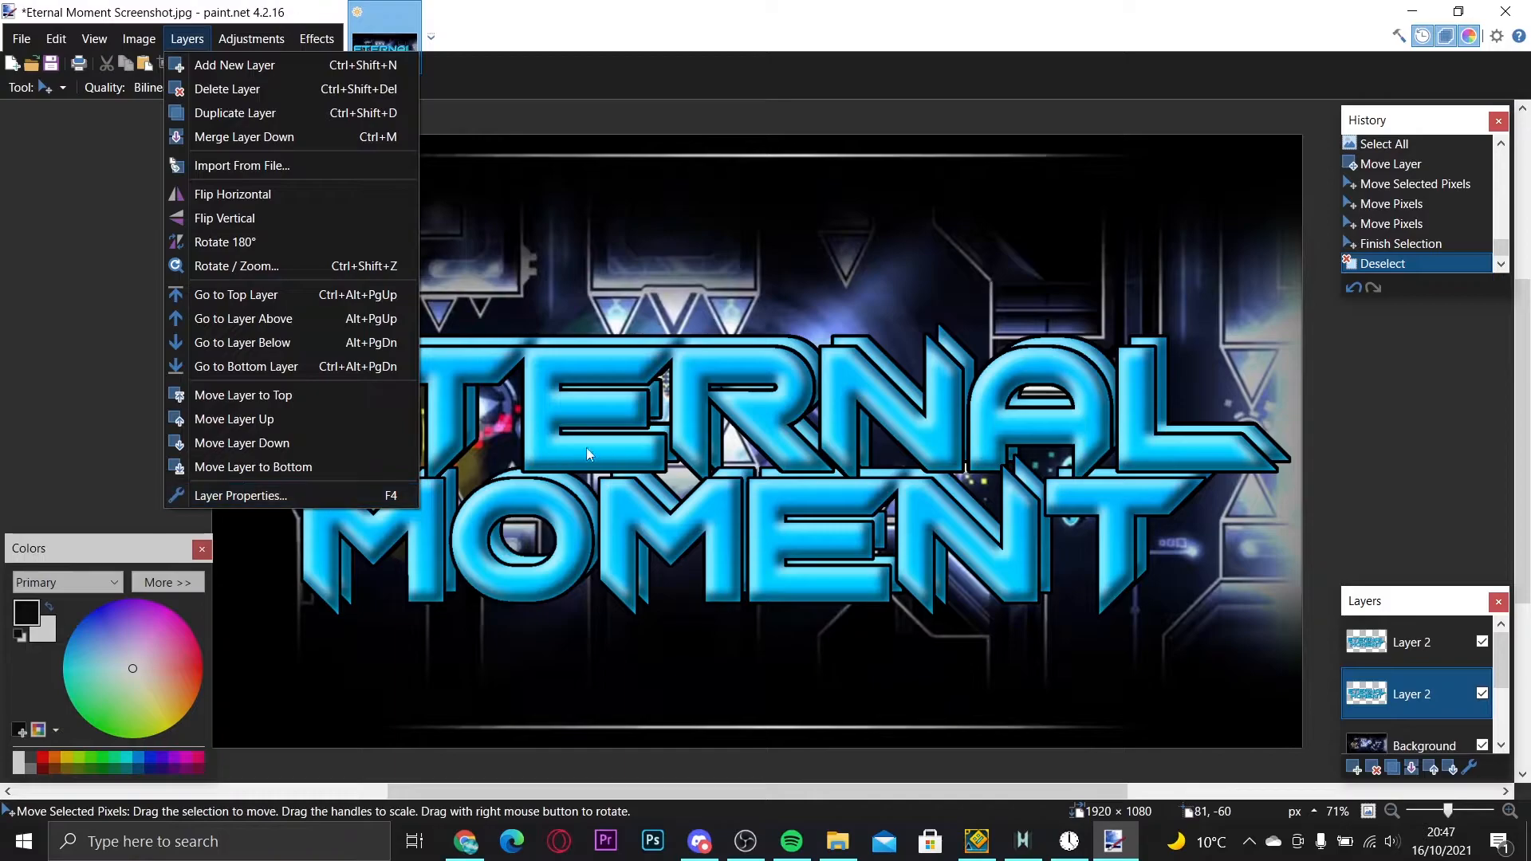
{"action": "key", "text": "ctrl+a"}
{"action": "left_click", "coordinate": [627, 444]}
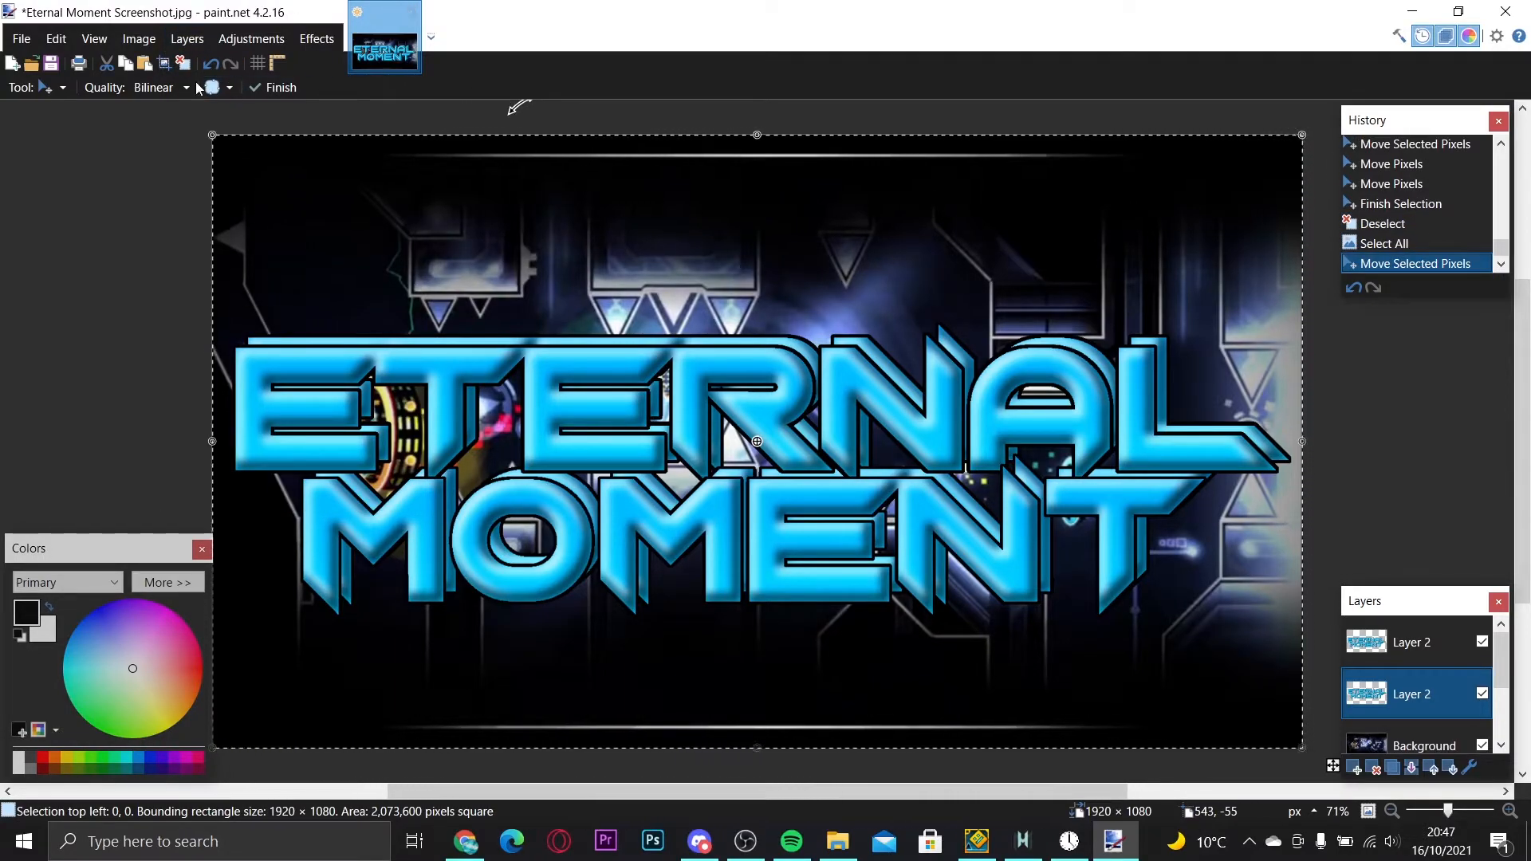
{"action": "key", "text": "ctrl+z"}
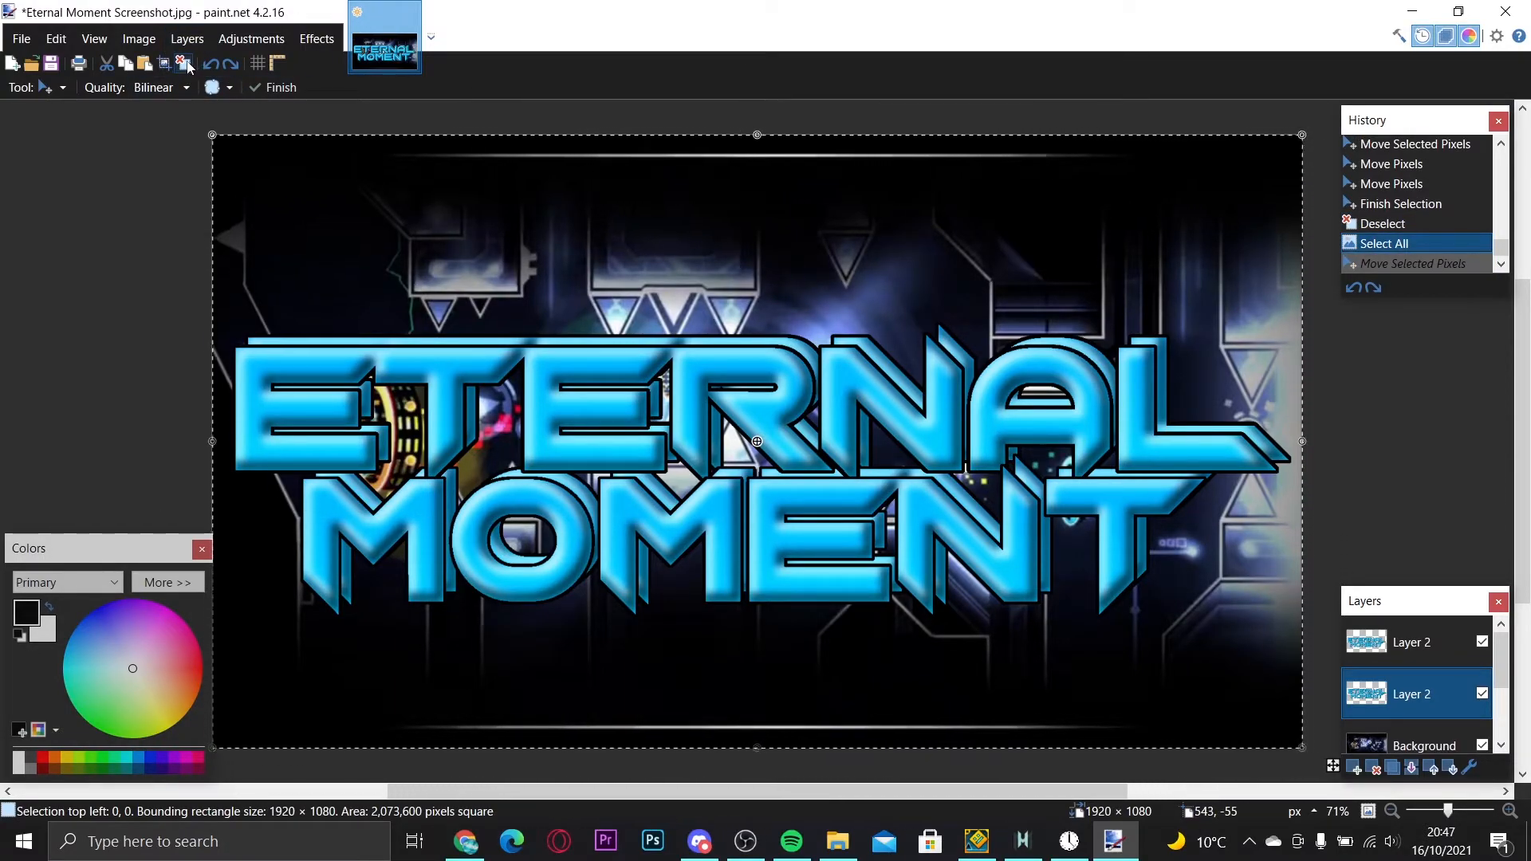
{"action": "left_click", "coordinate": [187, 65]}
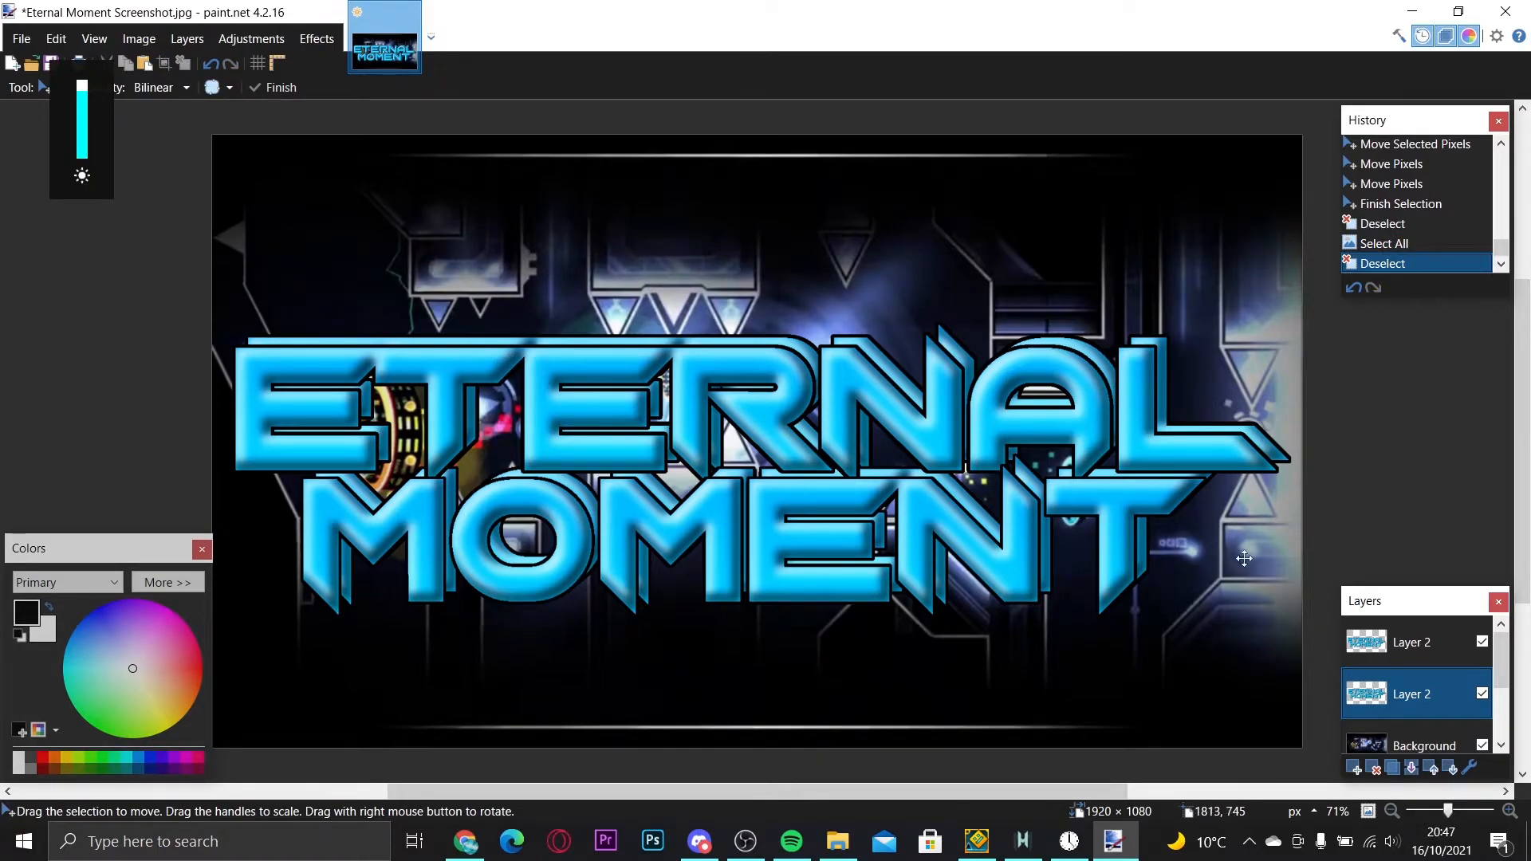
- Set the lower title copy's blend mode to Overlay, moving the Layer Properties dialog clear of the lettering
{"action": "double_click", "coordinate": [1399, 688]}
{"action": "left_click", "coordinate": [672, 425]}
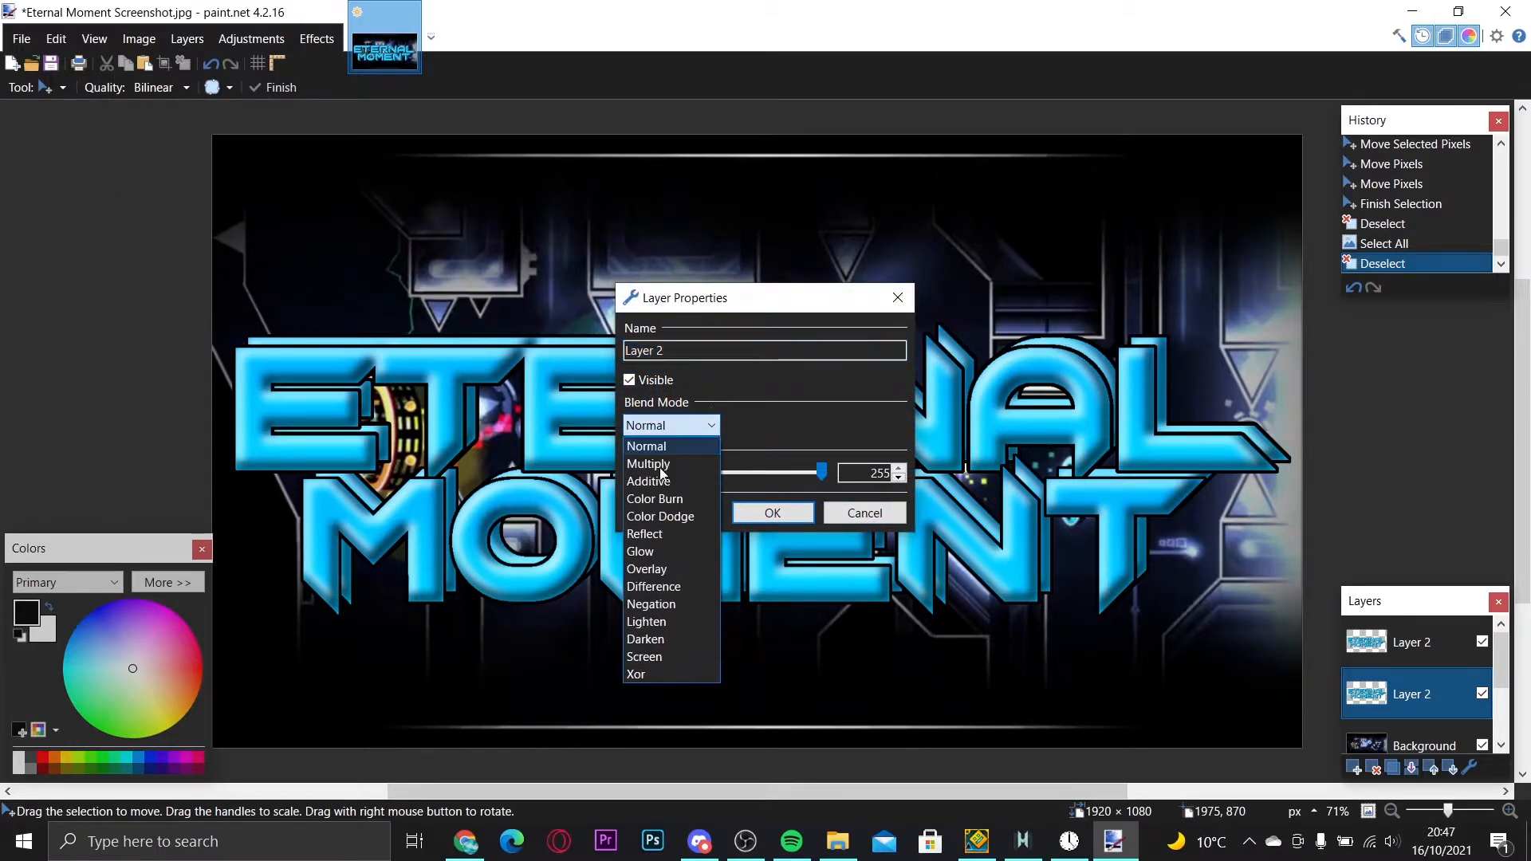
{"action": "left_click", "coordinate": [681, 568]}
{"action": "left_click_drag", "start_coordinate": [780, 297], "coordinate": [1266, 95]}
- Try the Additive, Color Dodge and Overlay blend modes on the lower title copy
{"action": "left_click", "coordinate": [1164, 223]}
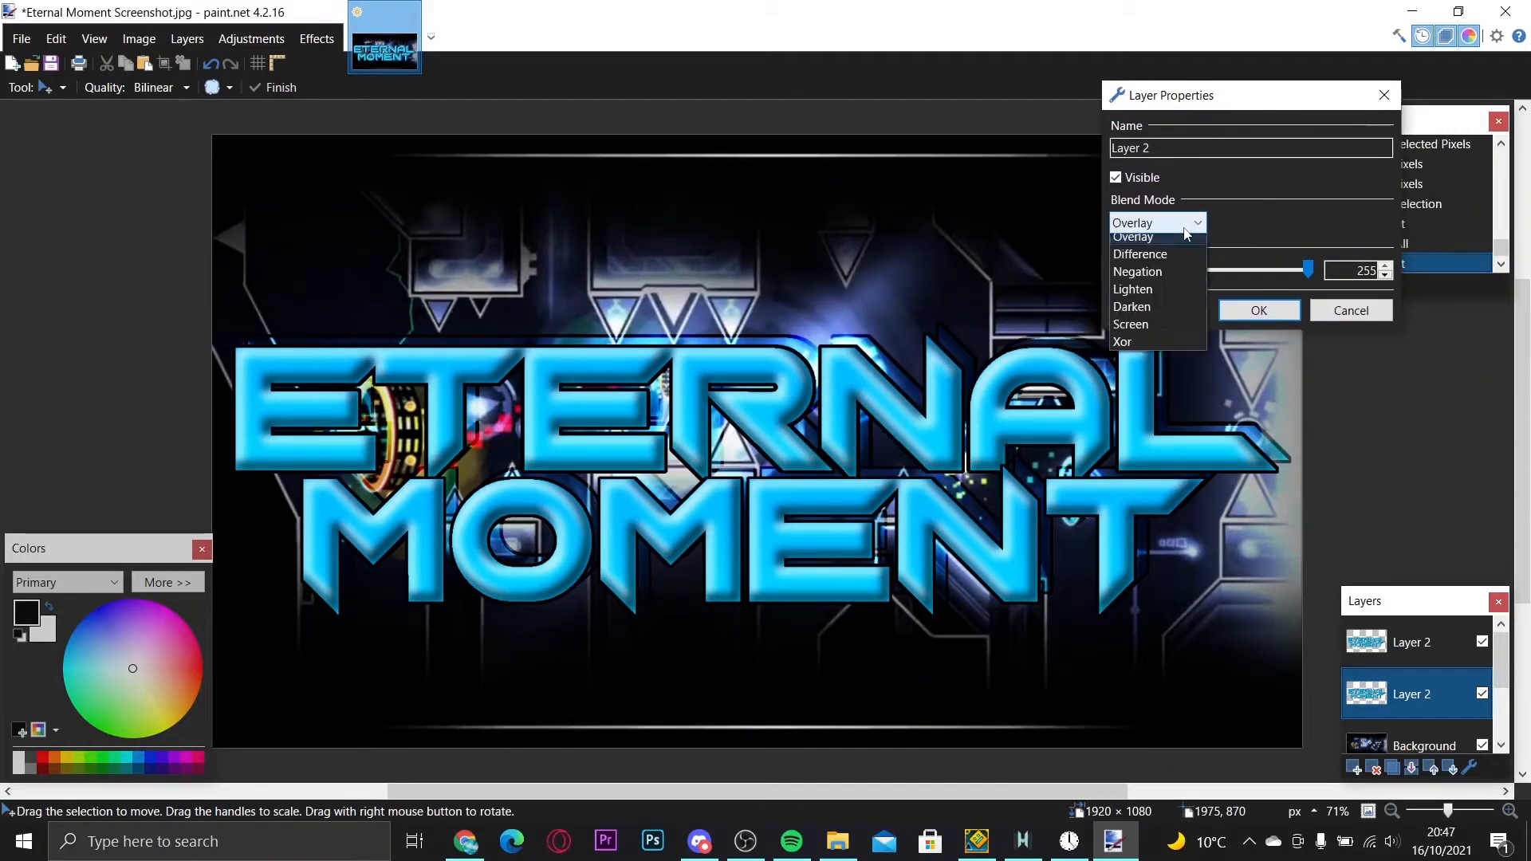
{"action": "left_click", "coordinate": [1170, 273]}
{"action": "left_click", "coordinate": [1178, 224]}
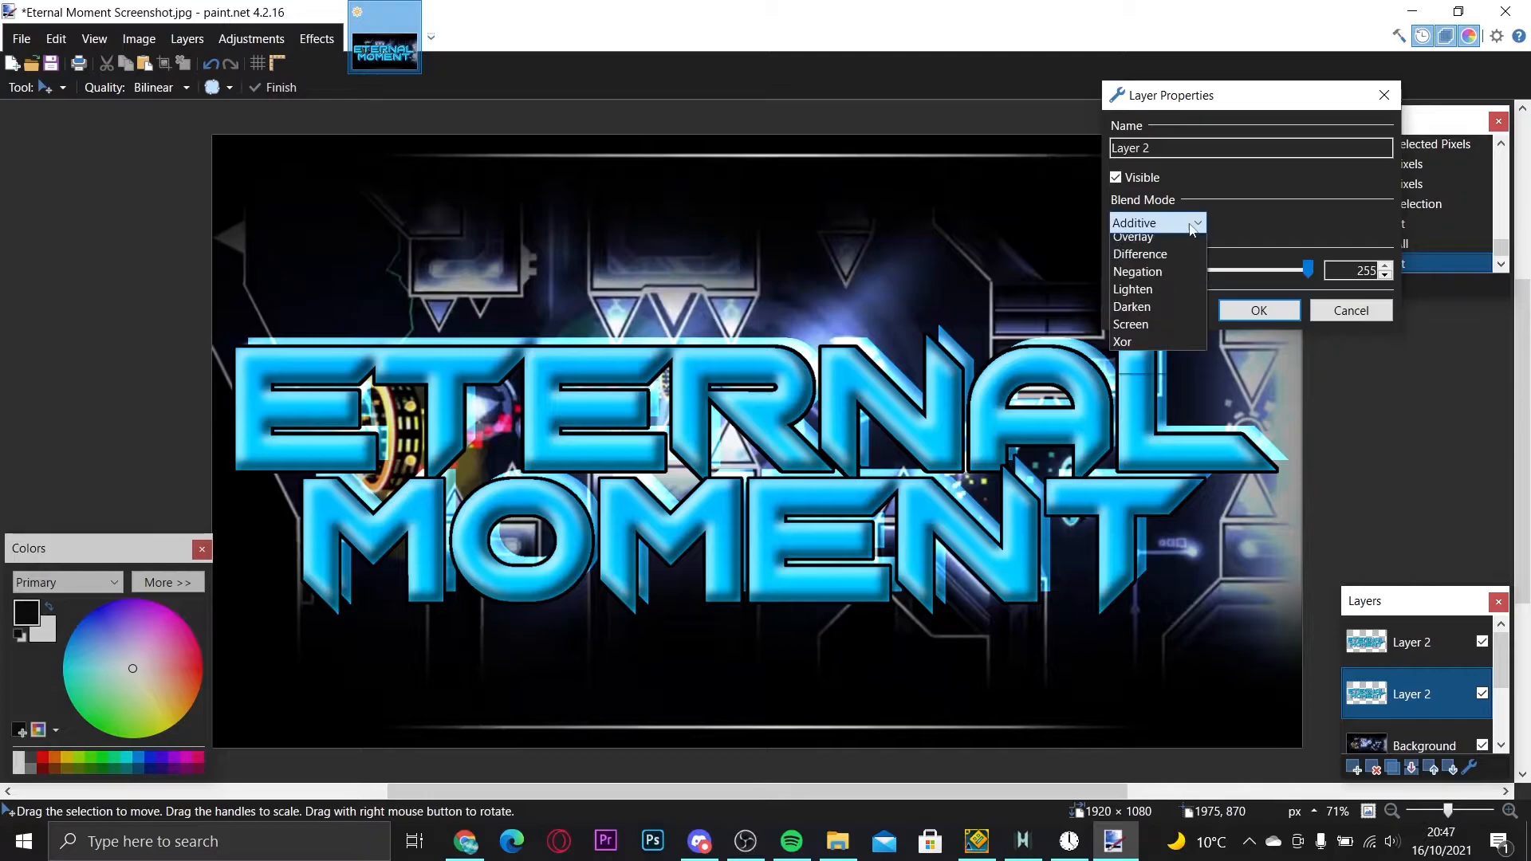
{"action": "left_click", "coordinate": [1181, 311]}
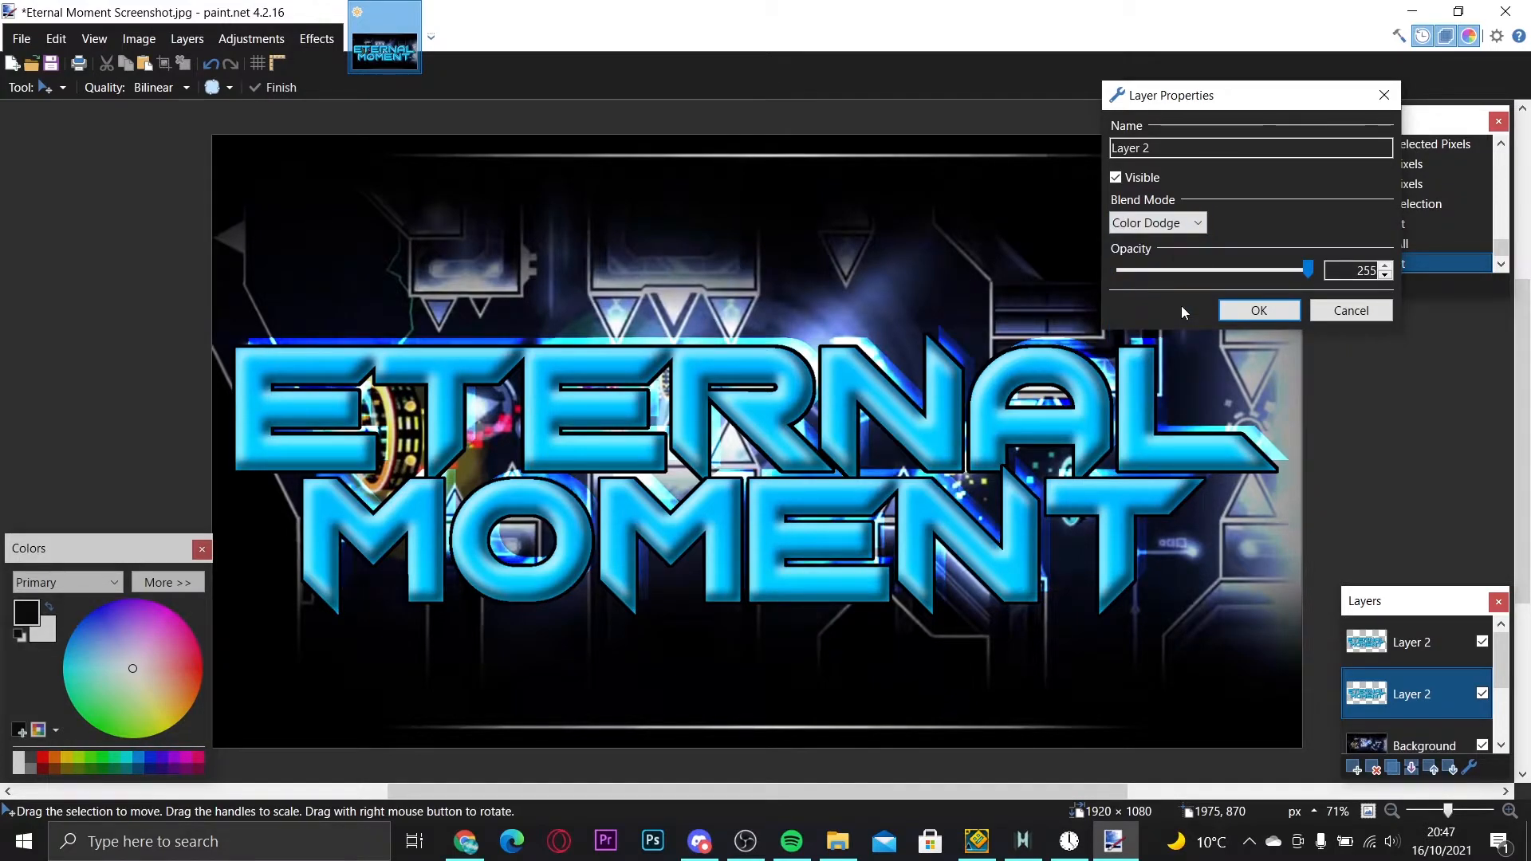
{"action": "left_click", "coordinate": [1180, 225]}
{"action": "left_click", "coordinate": [1177, 365]}
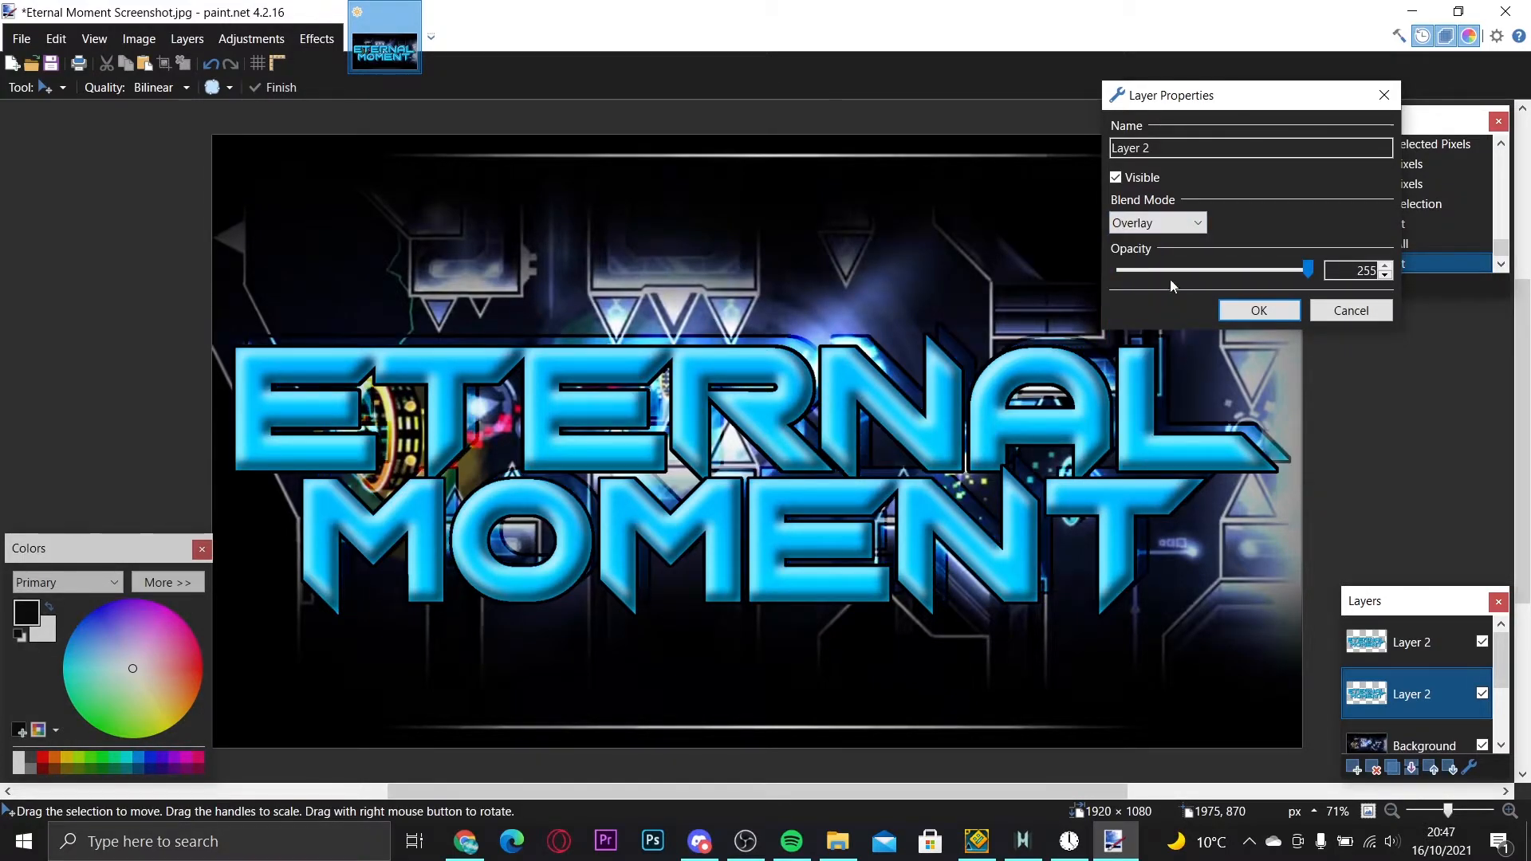
- Set the lower title copy's blend mode to Color Dodge
{"action": "left_click", "coordinate": [1184, 225]}
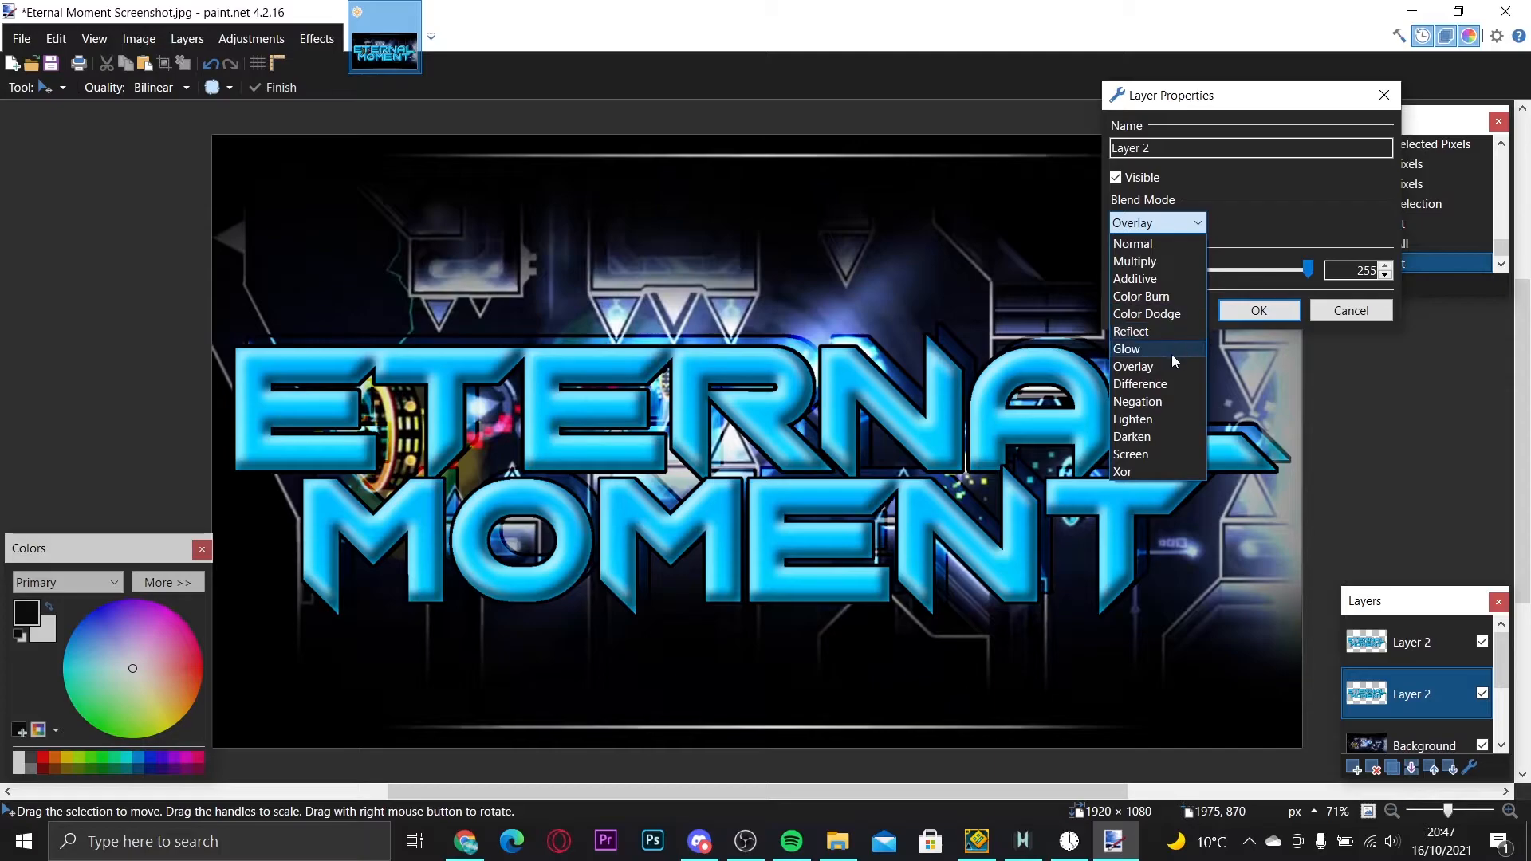
{"action": "left_click", "coordinate": [1172, 314]}
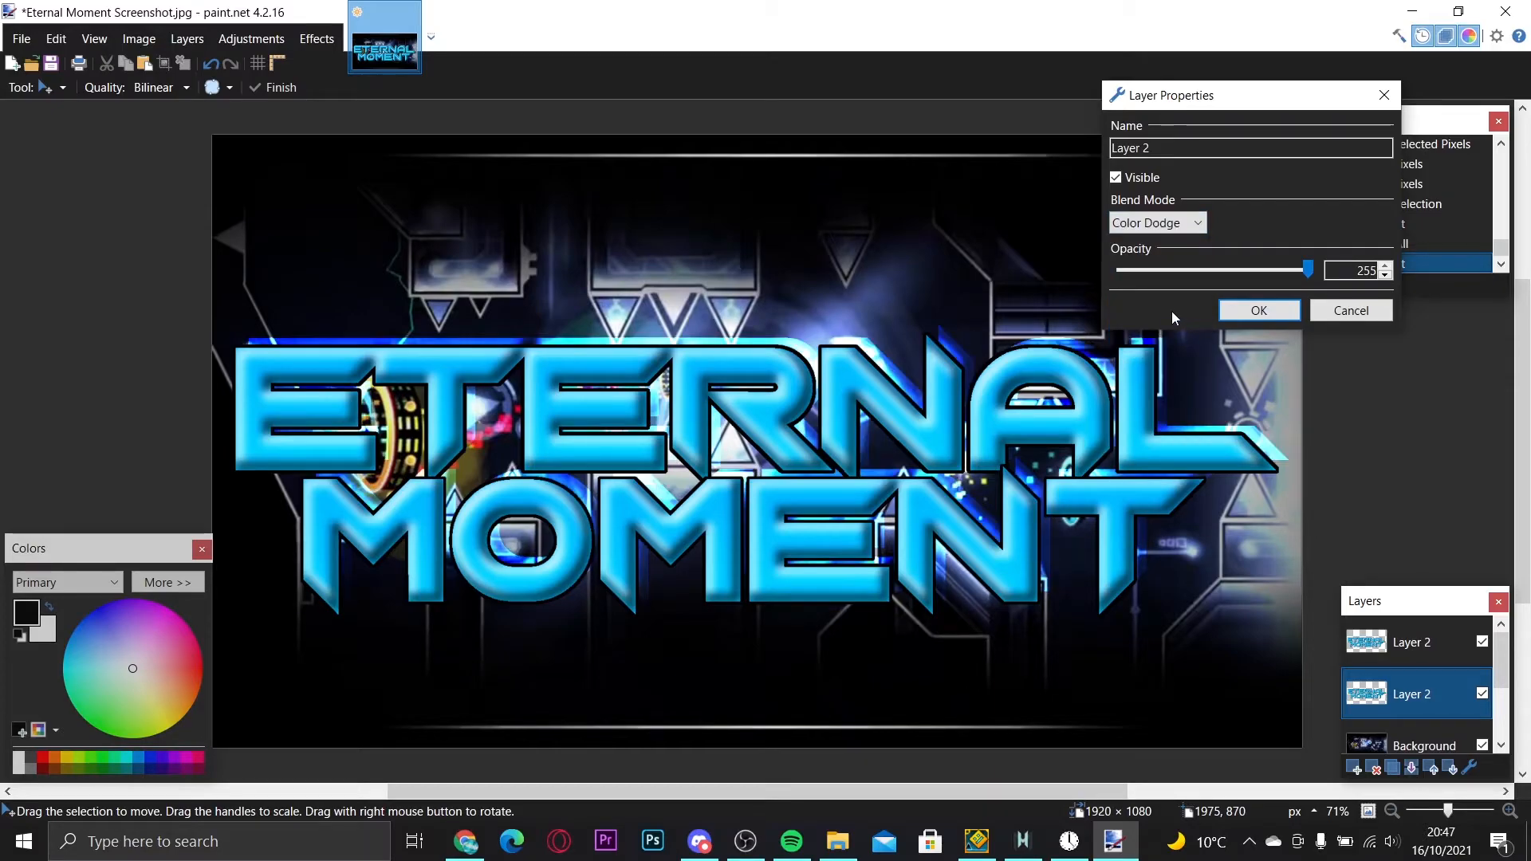
{"action": "left_click", "coordinate": [1259, 311]}
- Select the whole lower title copy, shift it 19 px right and 11 px up, and clear the selection
{"action": "key", "text": "ctrl+a"}
{"action": "left_click_drag", "start_coordinate": [1029, 399], "coordinate": [1035, 399]}
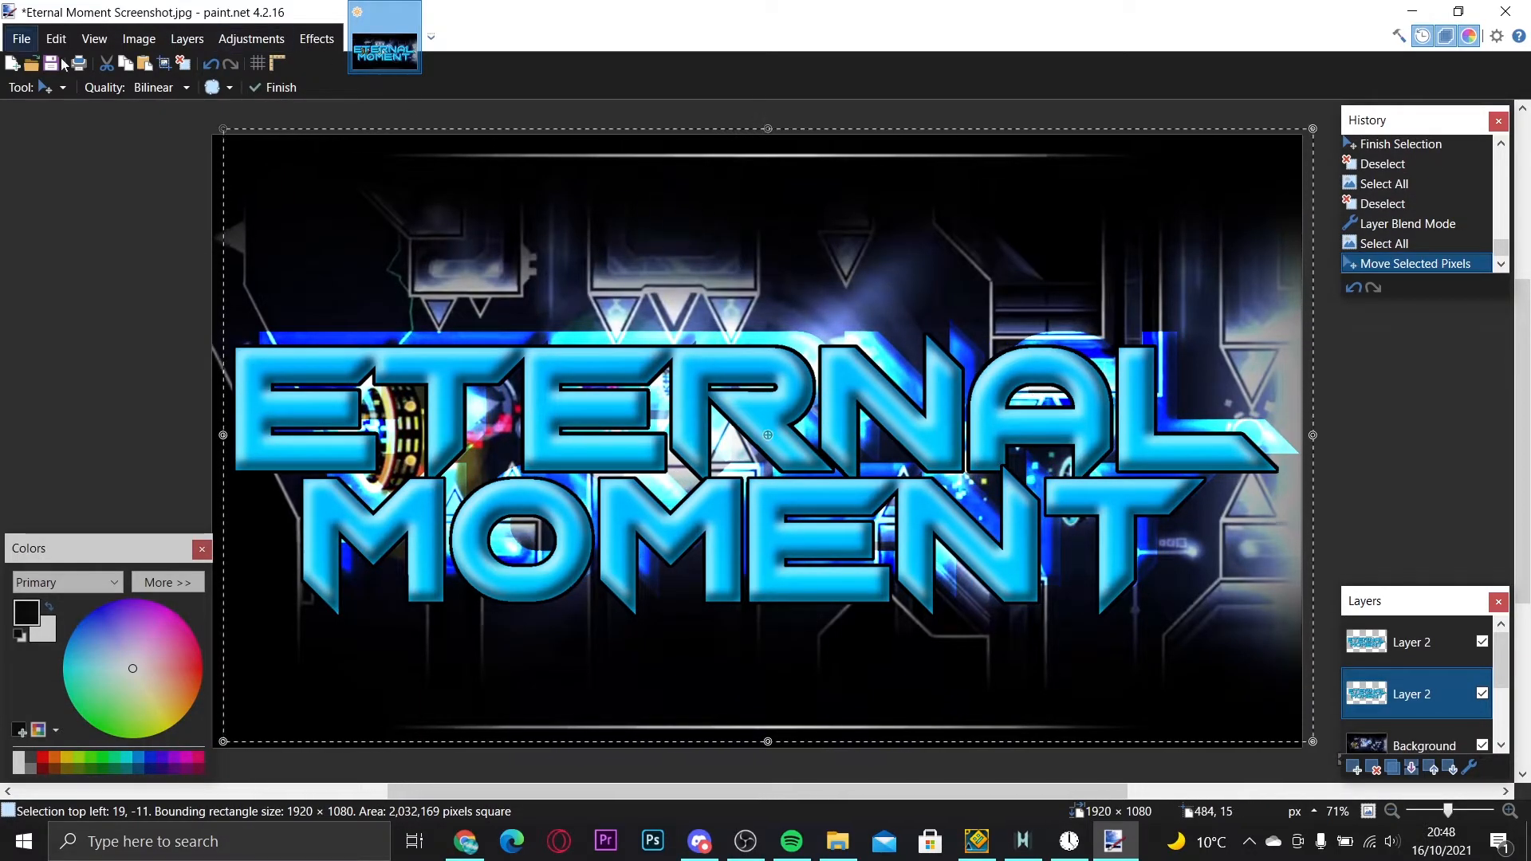
{"action": "left_click", "coordinate": [187, 67]}
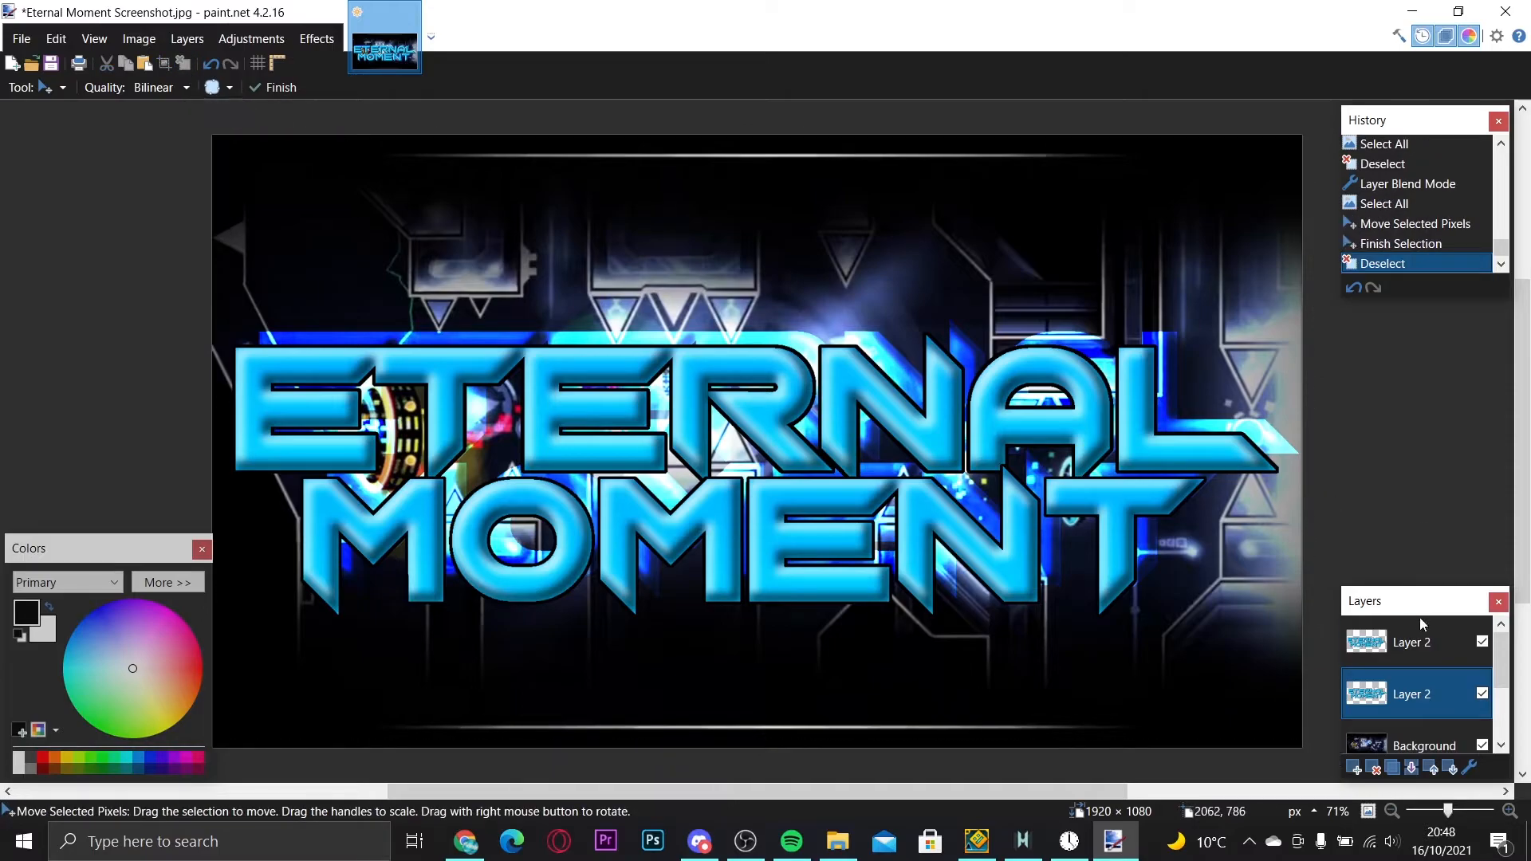
- Shift the entire upper title layer about 16 px right and 12 px up, and clear the selection
{"action": "left_click", "coordinate": [1384, 624]}
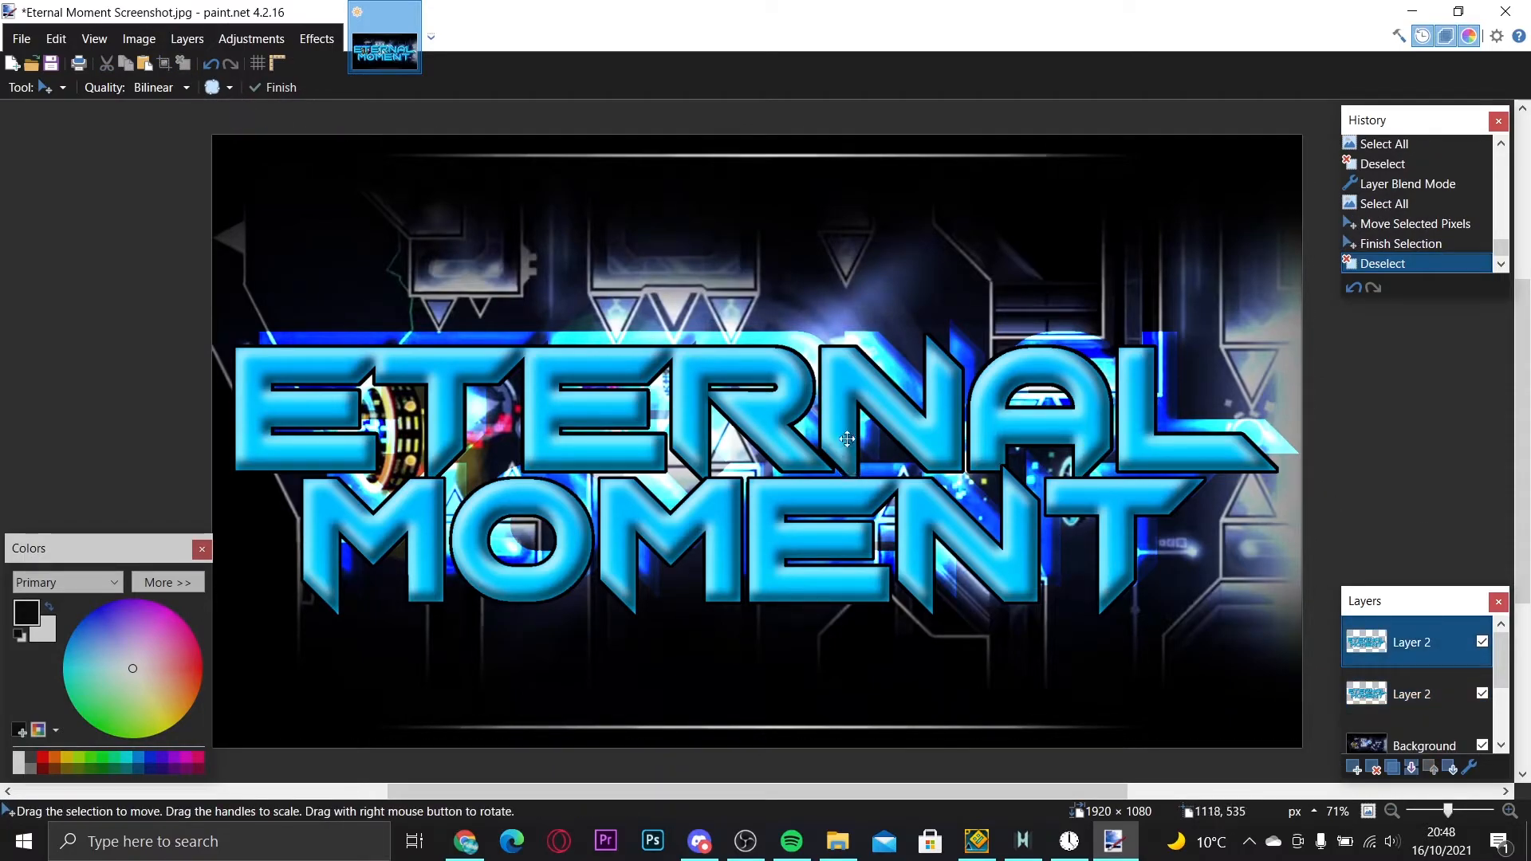
{"action": "key", "text": "ctrl+a"}
{"action": "left_click_drag", "start_coordinate": [788, 485], "coordinate": [787, 458]}
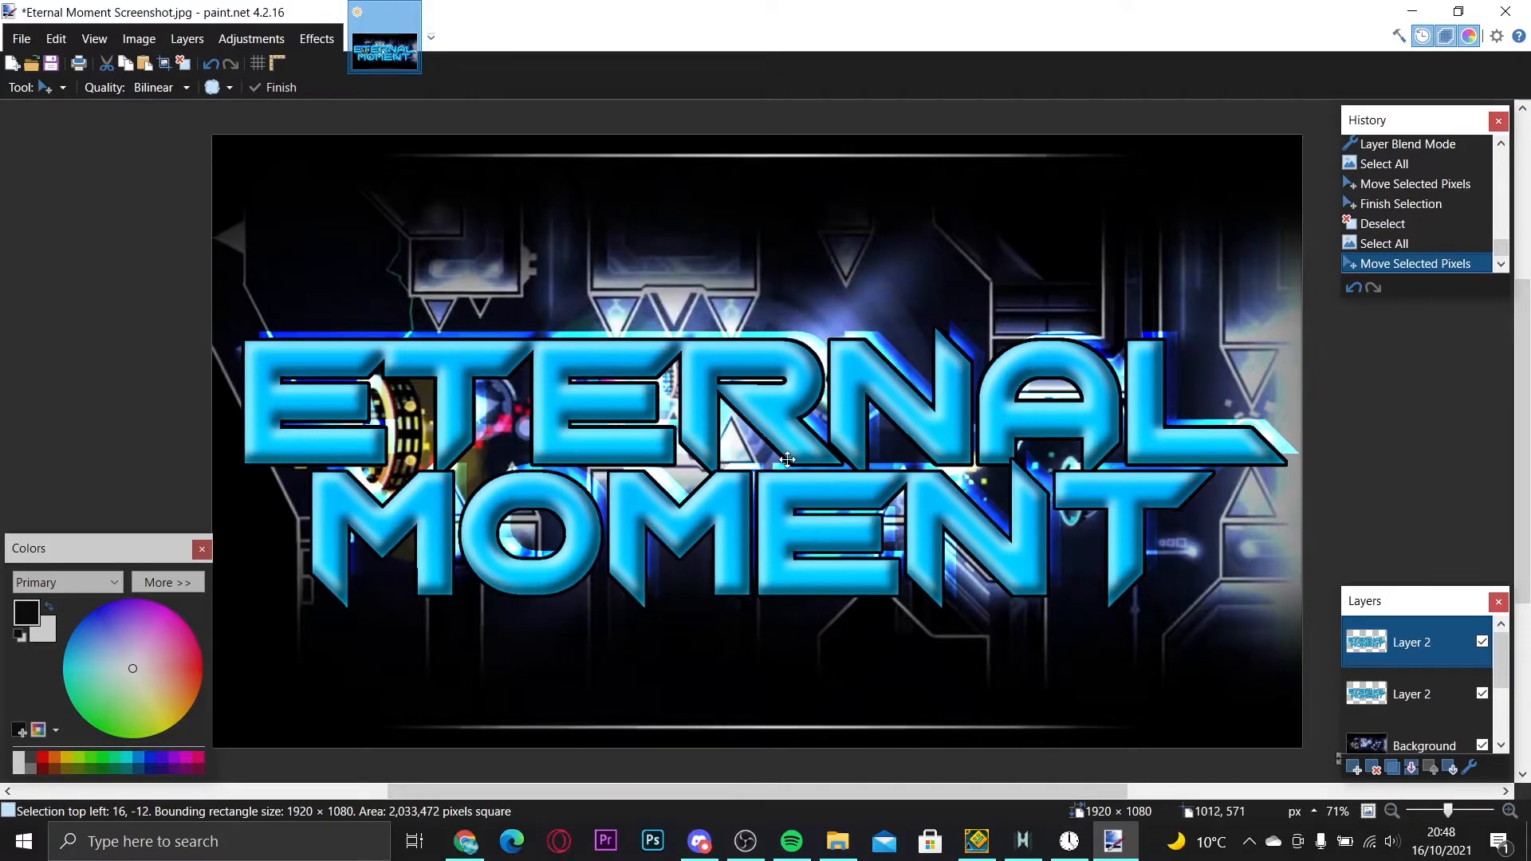
{"action": "left_click", "coordinate": [190, 60]}
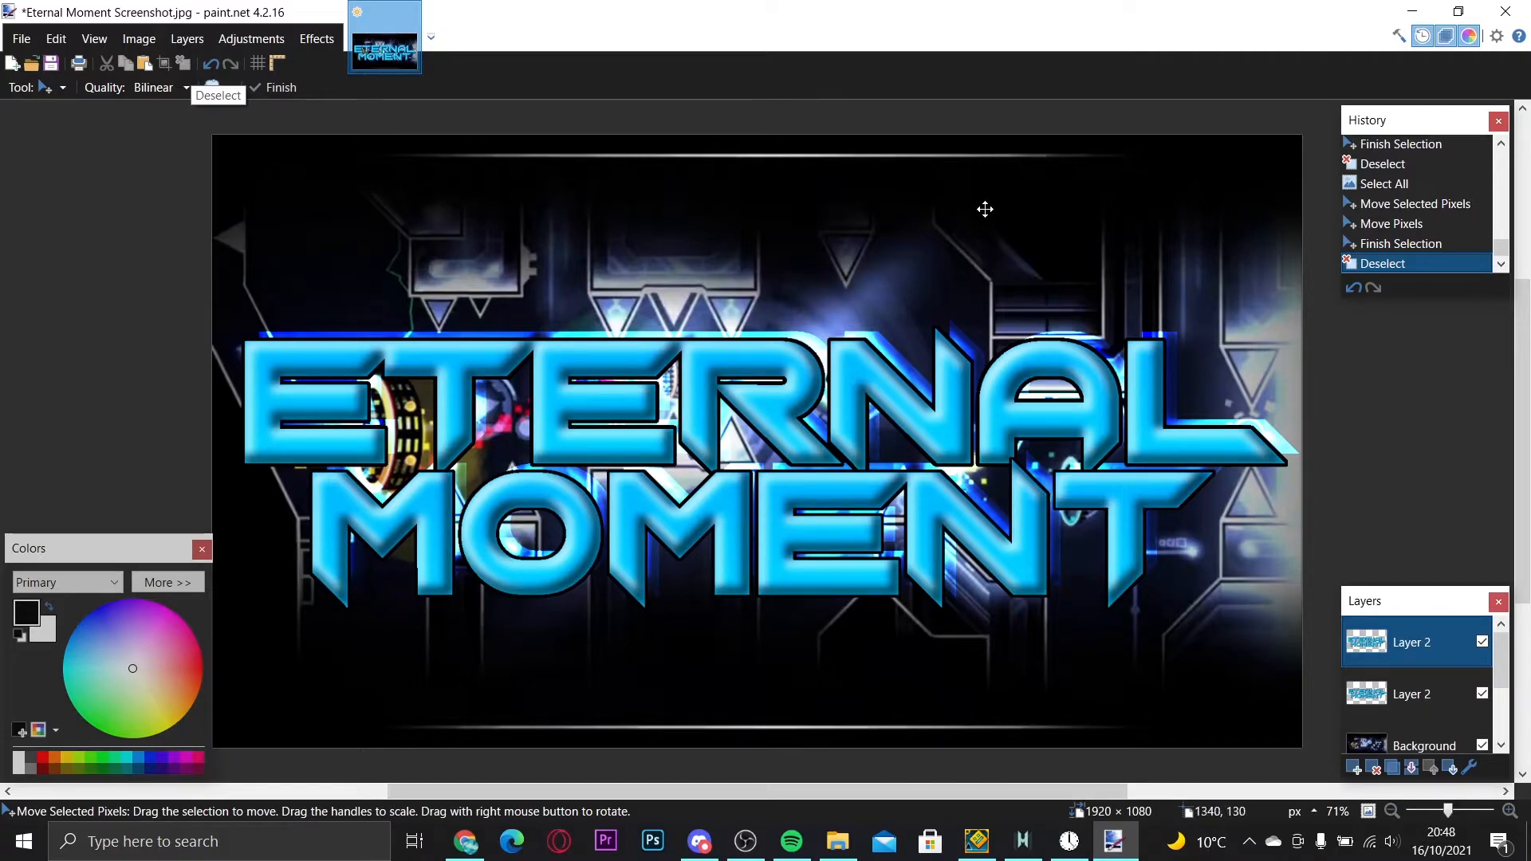
- Nudge the entire upper title layer 4 px left and 5 px up, and clear the selection
{"action": "key", "text": "ctrl+a"}
{"action": "mouse_move", "coordinate": [846, 443]}
{"action": "left_mouse_down"}
{"action": "mouse_move", "coordinate": [843, 431]}
{"action": "mouse_move", "coordinate": [875, 423]}
{"action": "mouse_move", "coordinate": [848, 434]}
{"action": "left_mouse_up"}
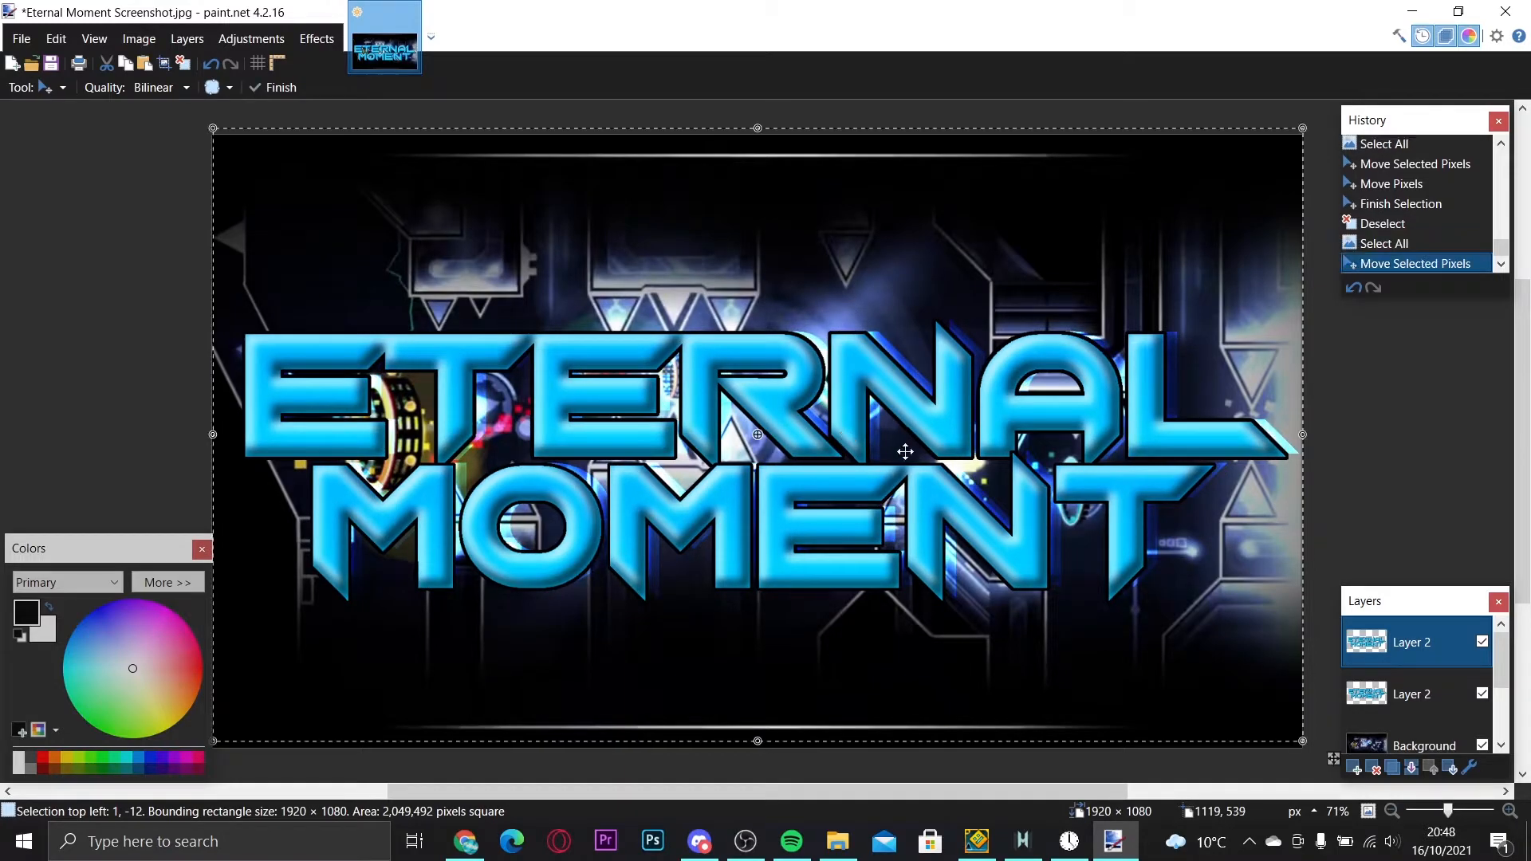
{"action": "left_click_drag", "start_coordinate": [595, 303], "coordinate": [593, 307]}
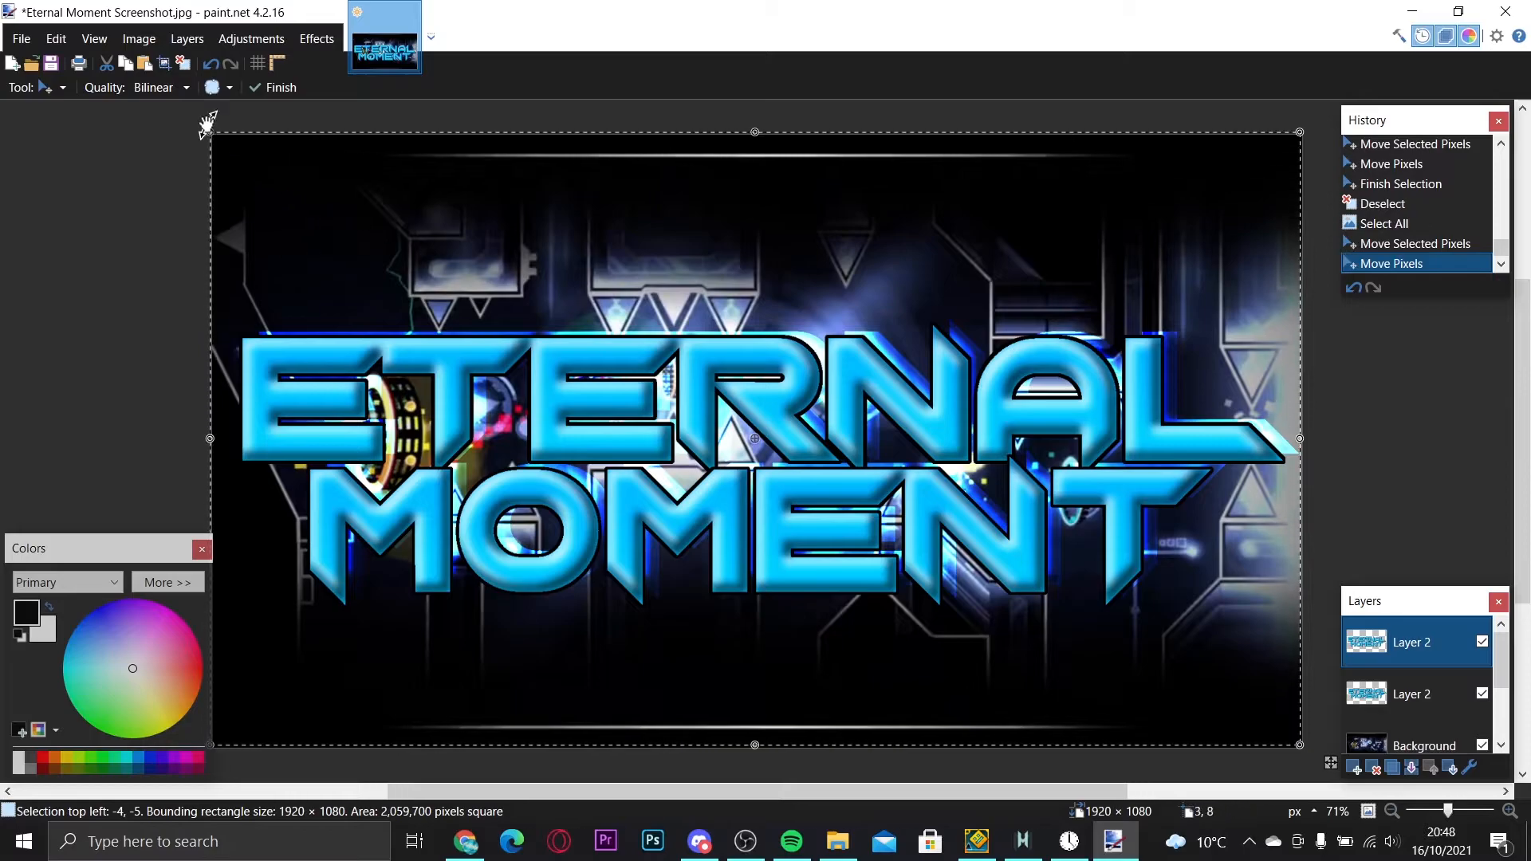
{"action": "left_click", "coordinate": [182, 69]}
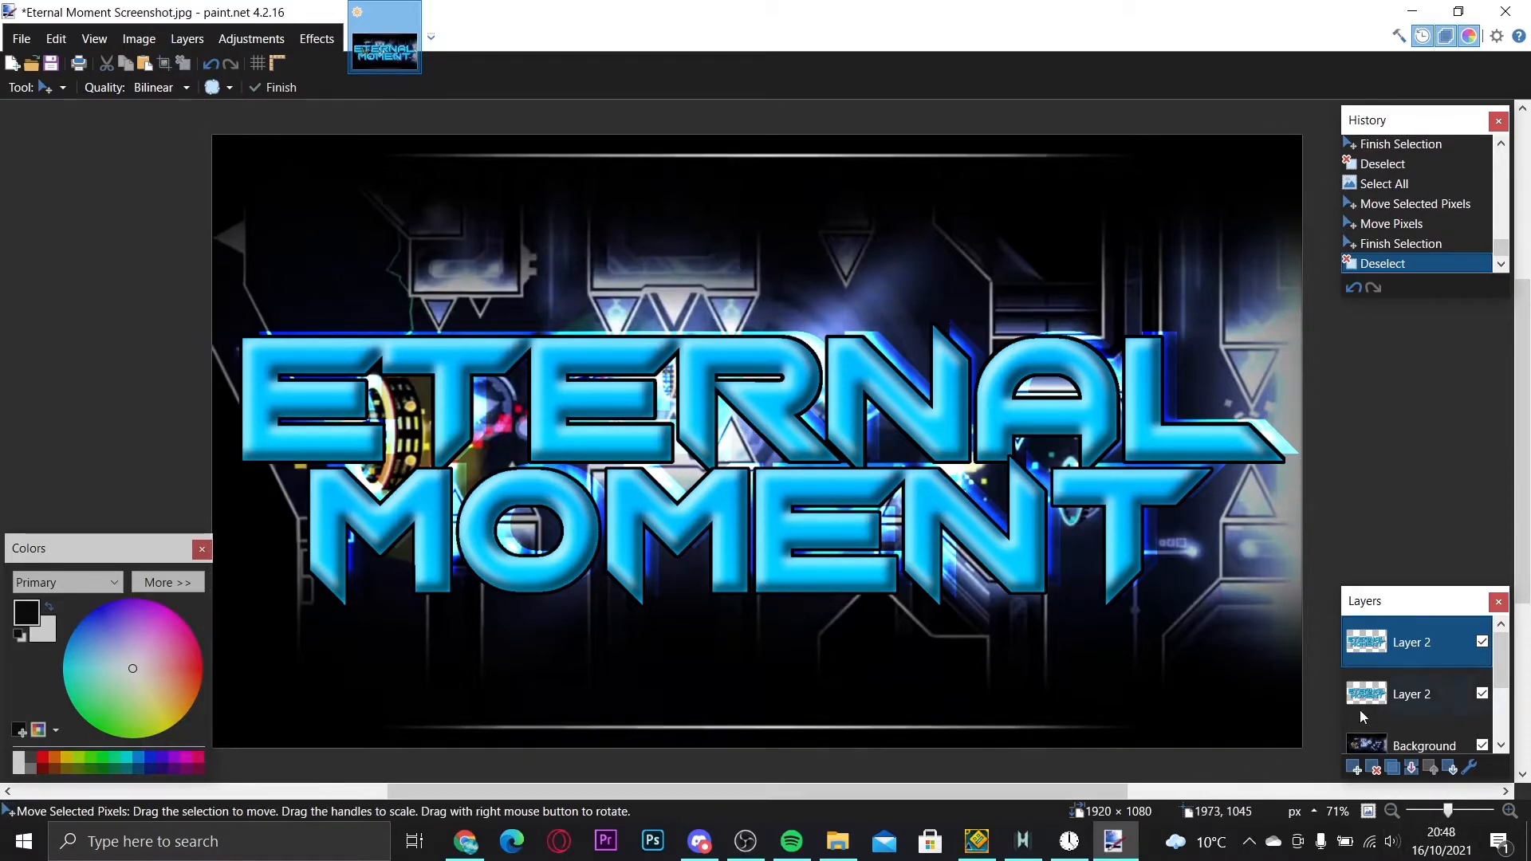
- Shift the entire lower title copy 15 px left and 11 px up, and clear the selection
{"action": "key", "text": "alt+Page_Down"}
{"action": "key", "text": "ctrl+a"}
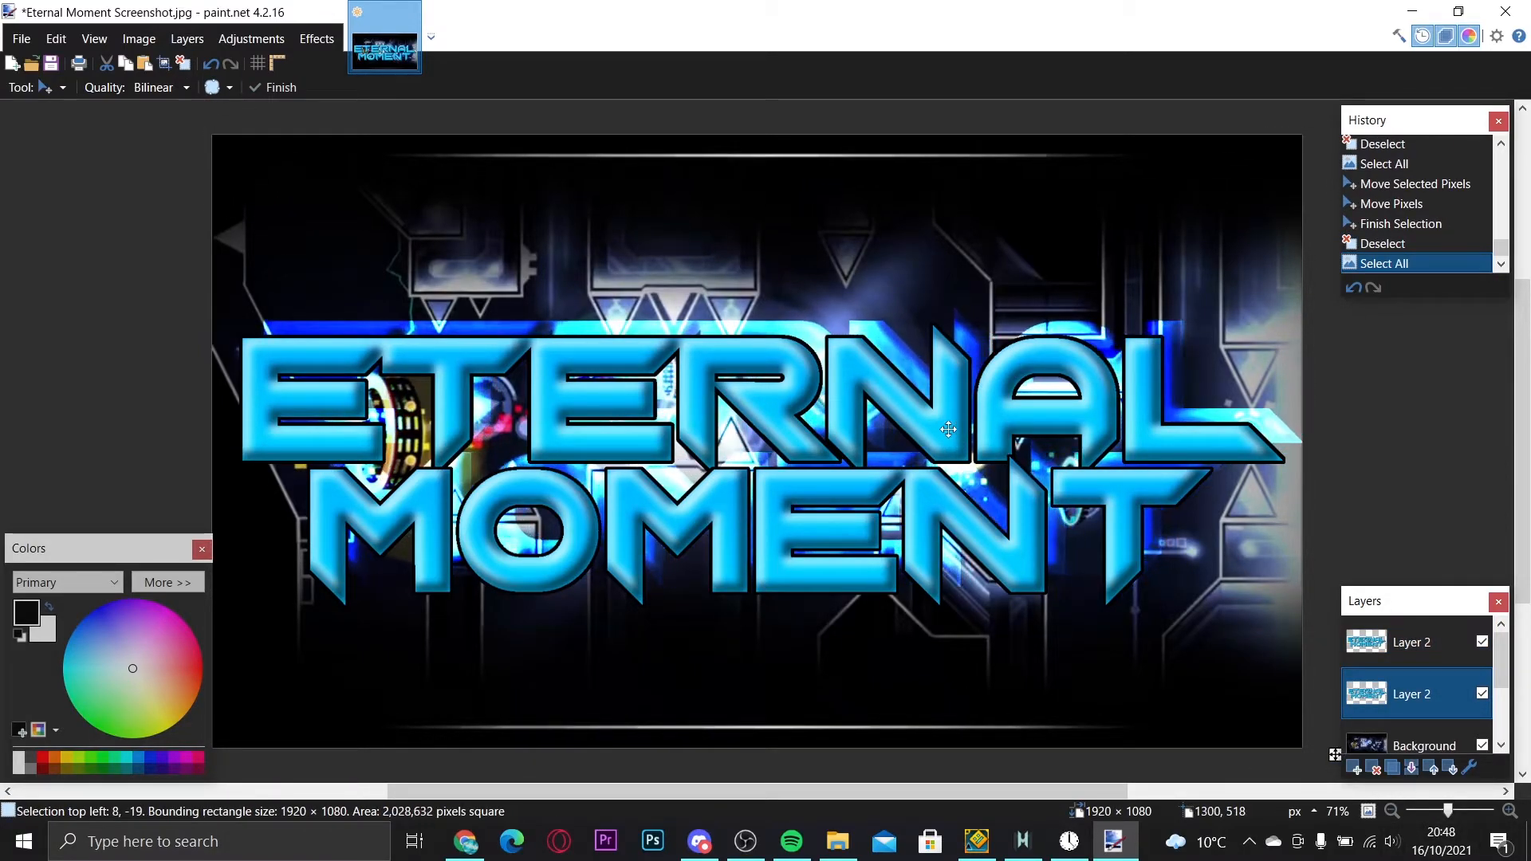
{"action": "left_click_drag", "start_coordinate": [947, 432], "coordinate": [939, 434]}
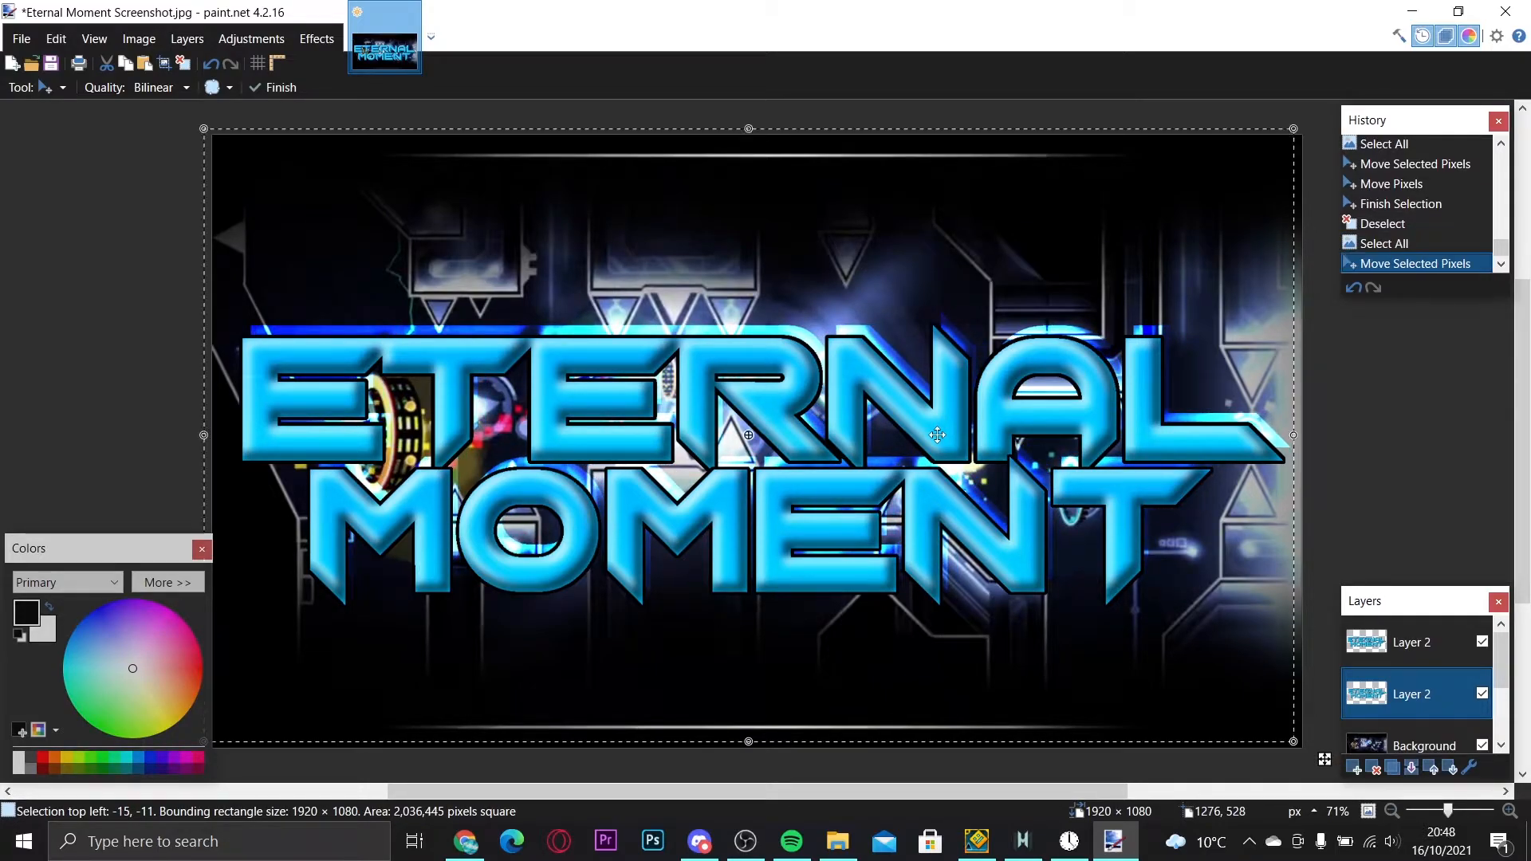
{"action": "left_click", "coordinate": [181, 72]}
- Add a new empty layer and place it above both title layers
{"action": "left_click", "coordinate": [200, 42]}
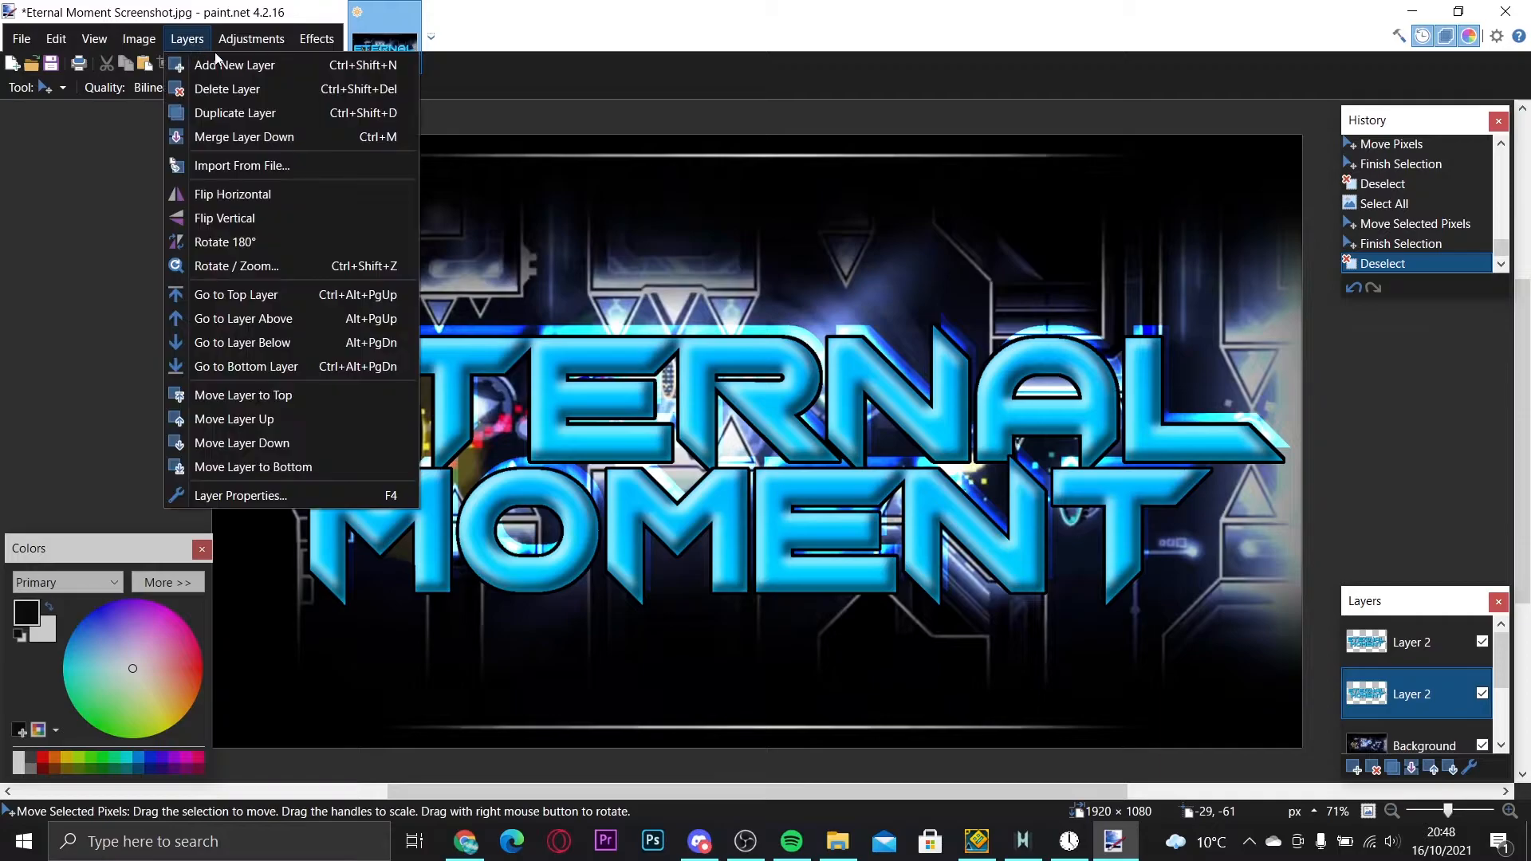
{"action": "left_click", "coordinate": [241, 65]}
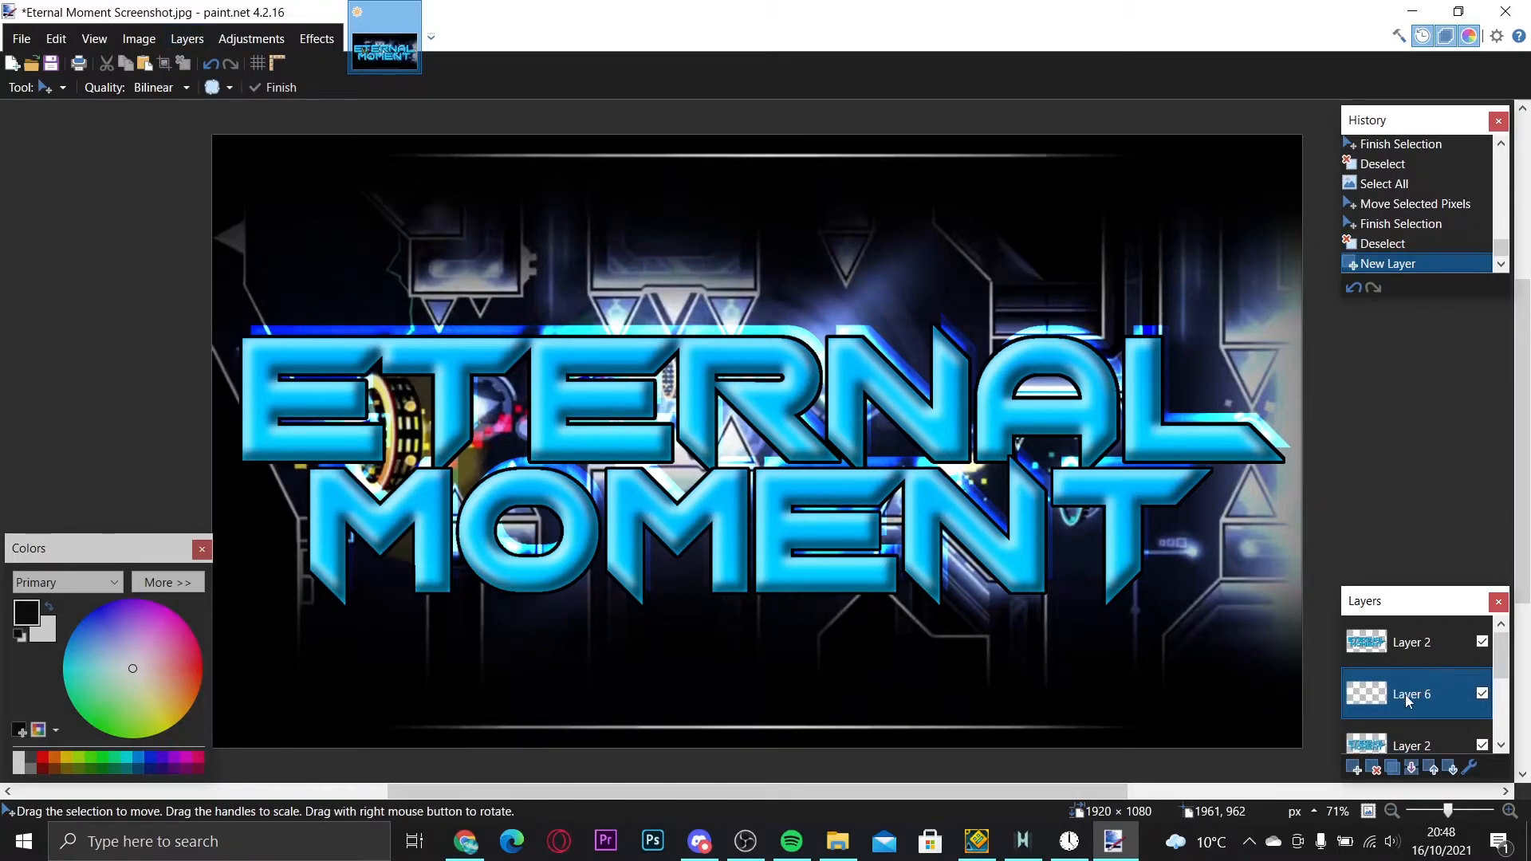
{"action": "left_click_drag", "start_coordinate": [1408, 700], "coordinate": [1408, 646]}
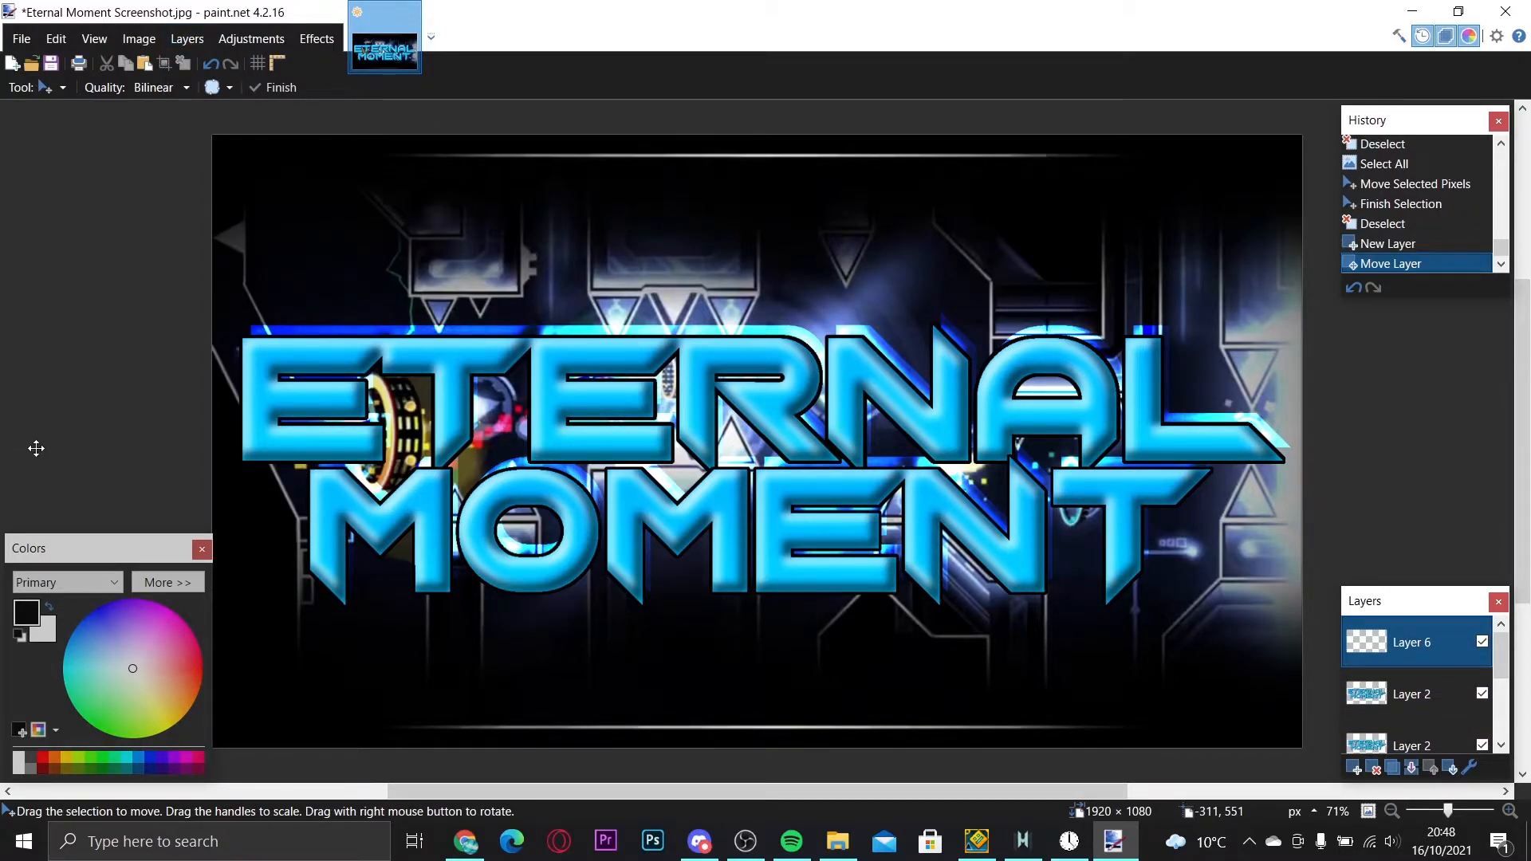
- Open the light flare 3.jpg from the Desktop's Pack GFX [wyrux] > Pack light folder as a separate image in paint.net
{"action": "left_click", "coordinate": [837, 841]}
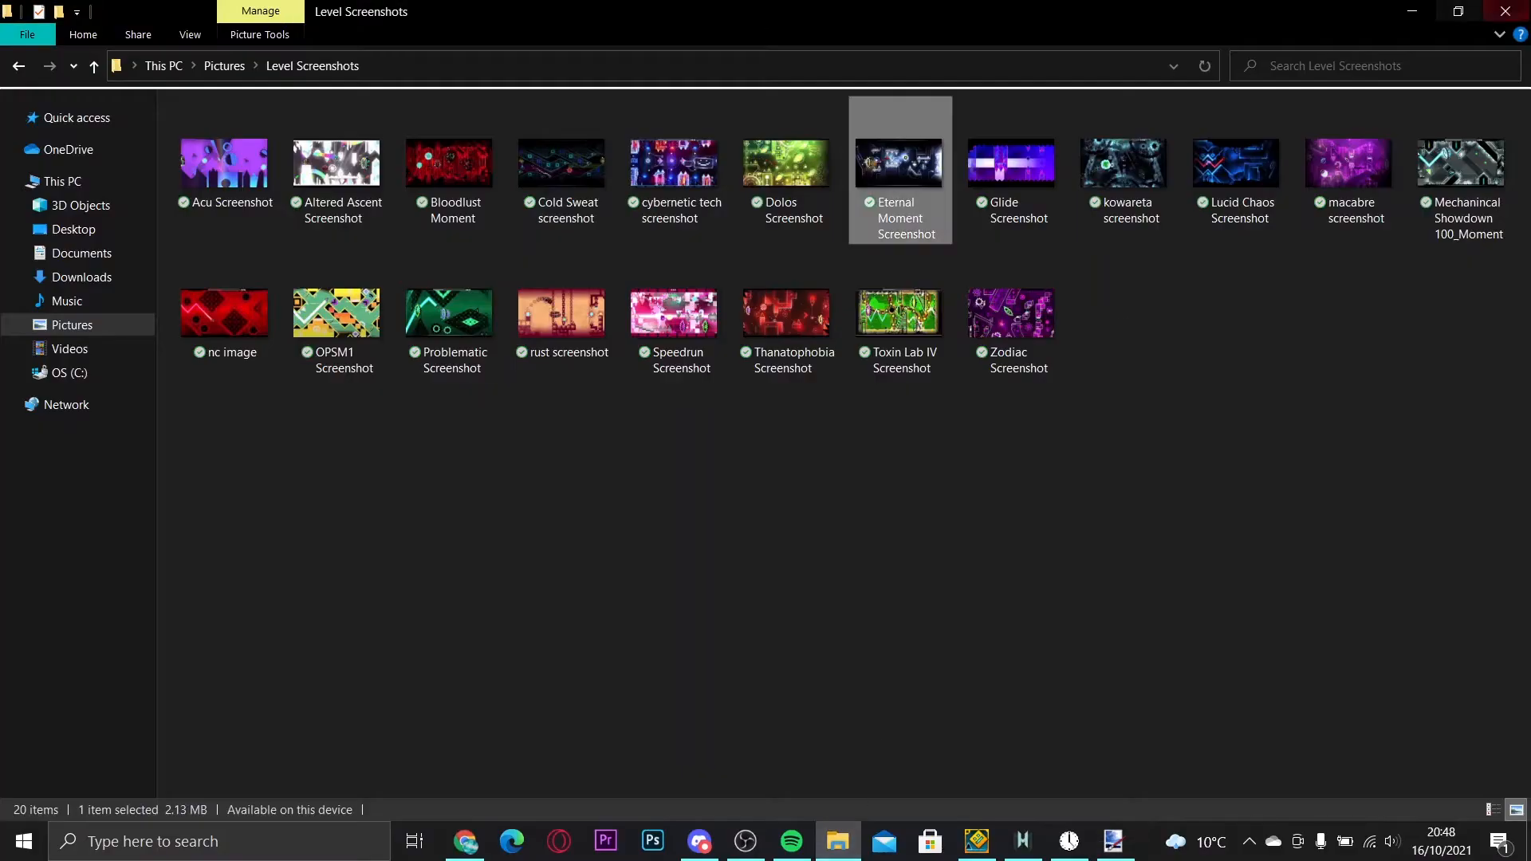
{"action": "left_click", "coordinate": [1506, 11]}
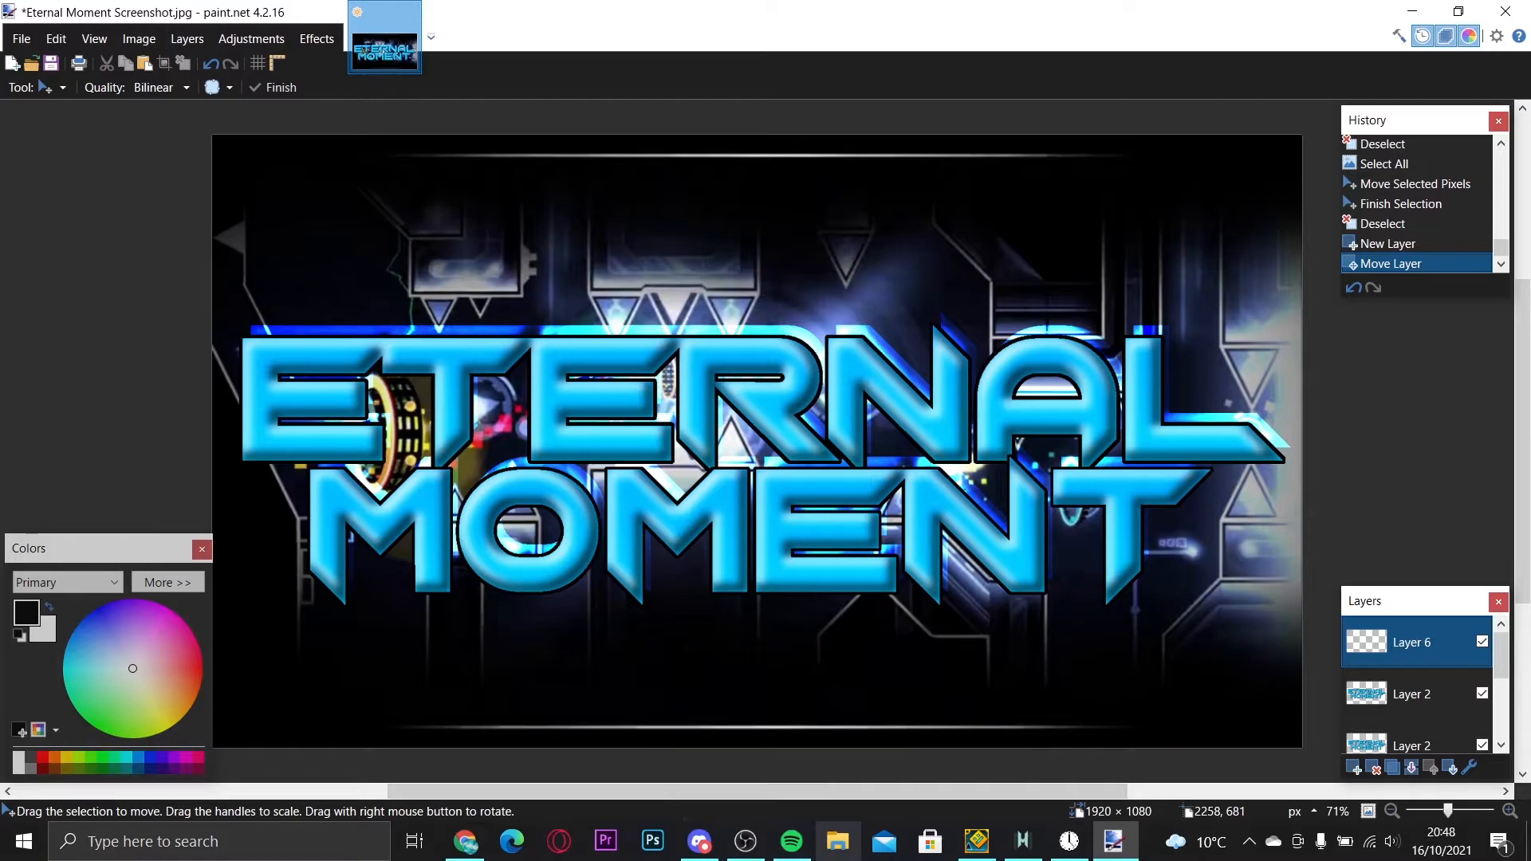
{"action": "left_click", "coordinate": [837, 841]}
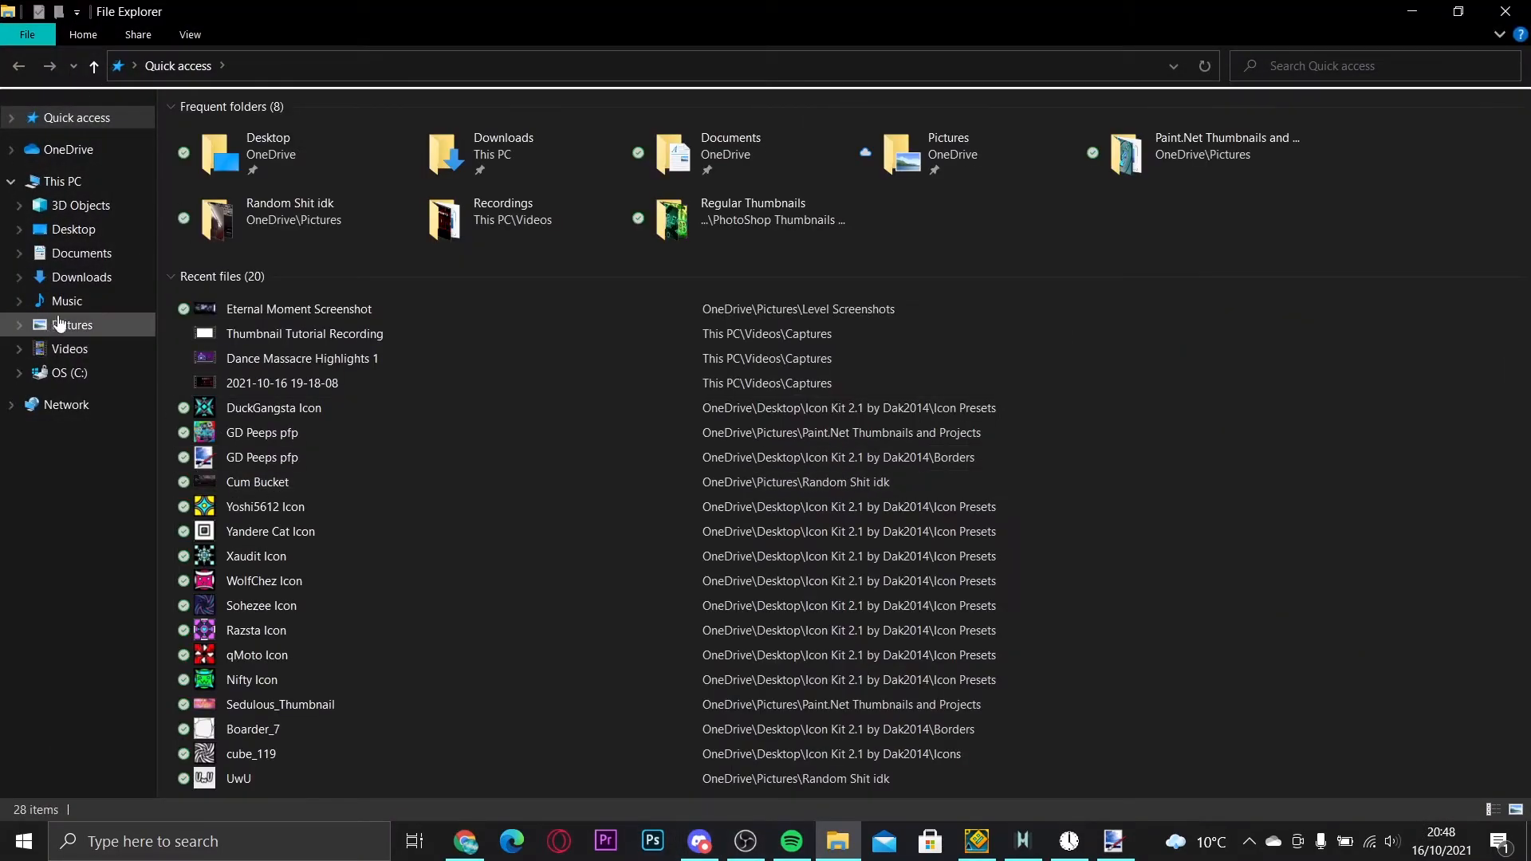
{"action": "left_click", "coordinate": [95, 324]}
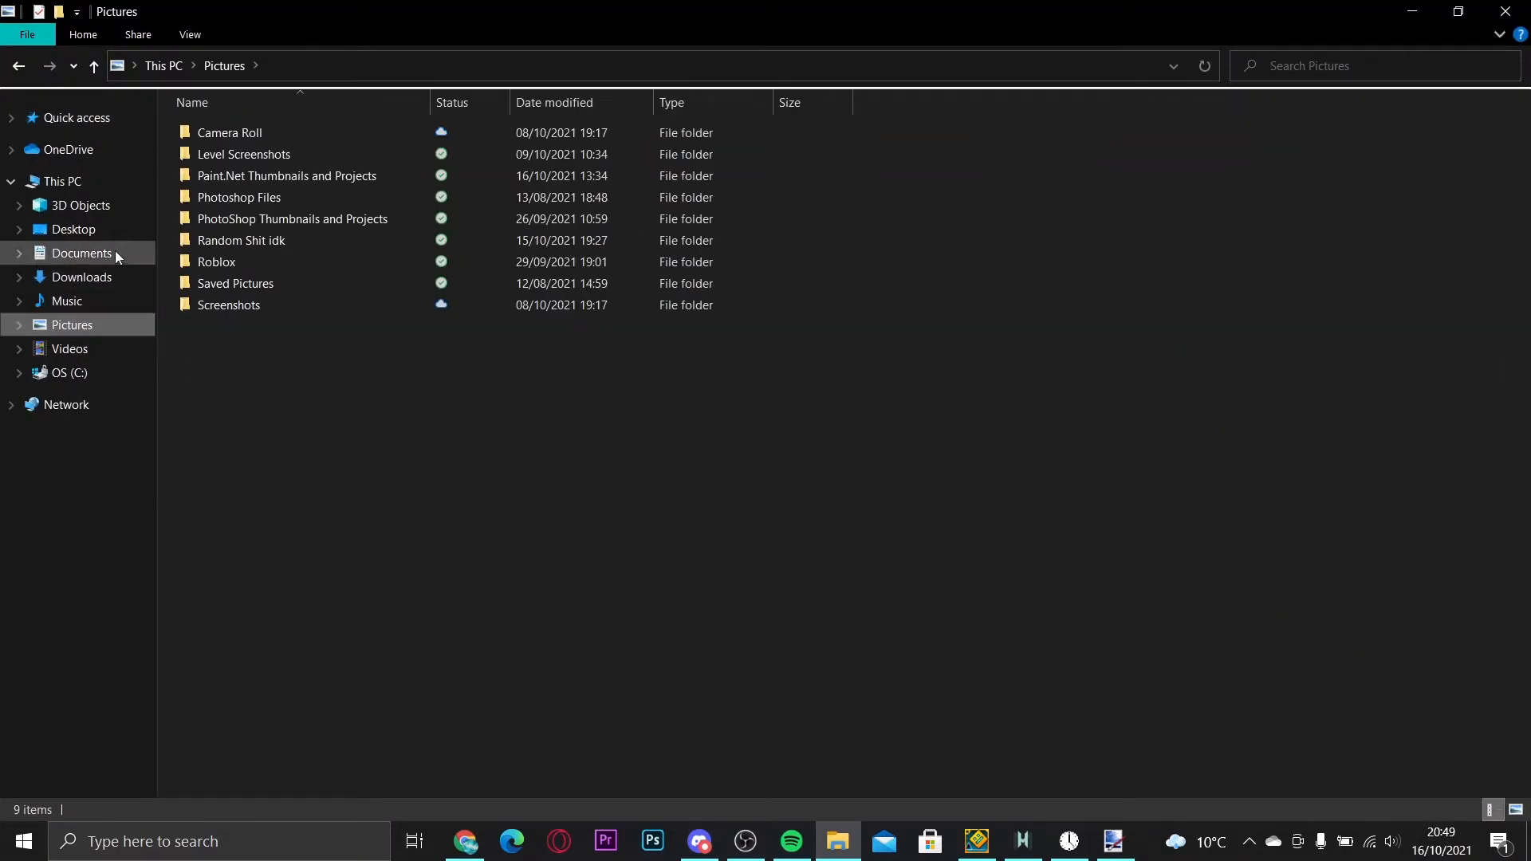
{"action": "left_click", "coordinate": [115, 229]}
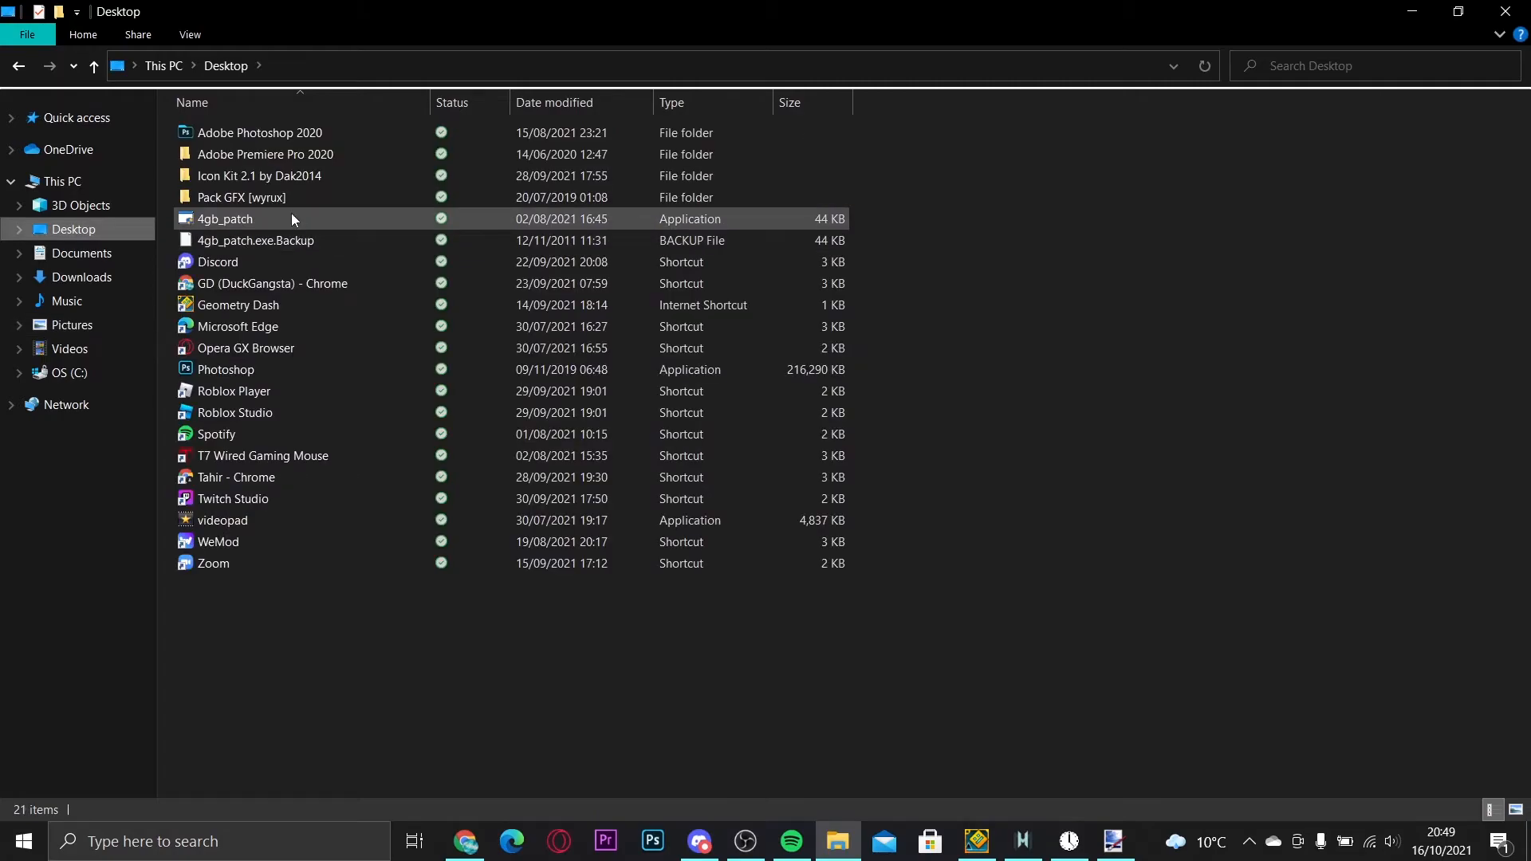
{"action": "double_click", "coordinate": [264, 197]}
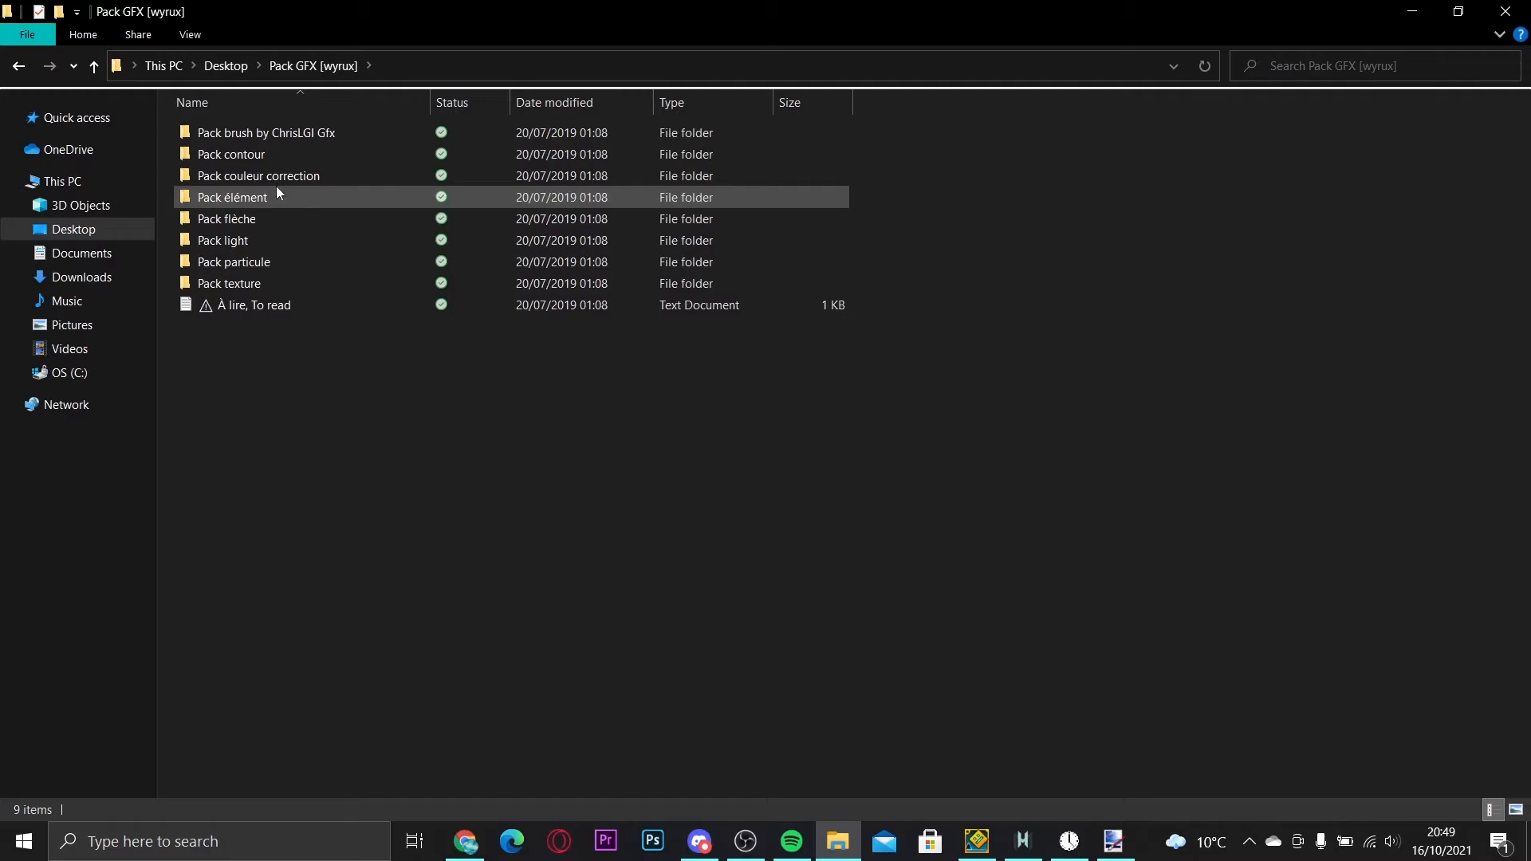
{"action": "double_click", "coordinate": [261, 237]}
{"action": "mouse_move", "coordinate": [201, 207]}
{"action": "left_mouse_down"}
{"action": "mouse_move", "coordinate": [207, 189]}
{"action": "mouse_move", "coordinate": [929, 837]}
{"action": "mouse_move", "coordinate": [1113, 844]}
{"action": "mouse_move", "coordinate": [559, 333]}
{"action": "left_mouse_up"}
{"action": "left_click_drag", "start_coordinate": [708, 423], "coordinate": [699, 421]}
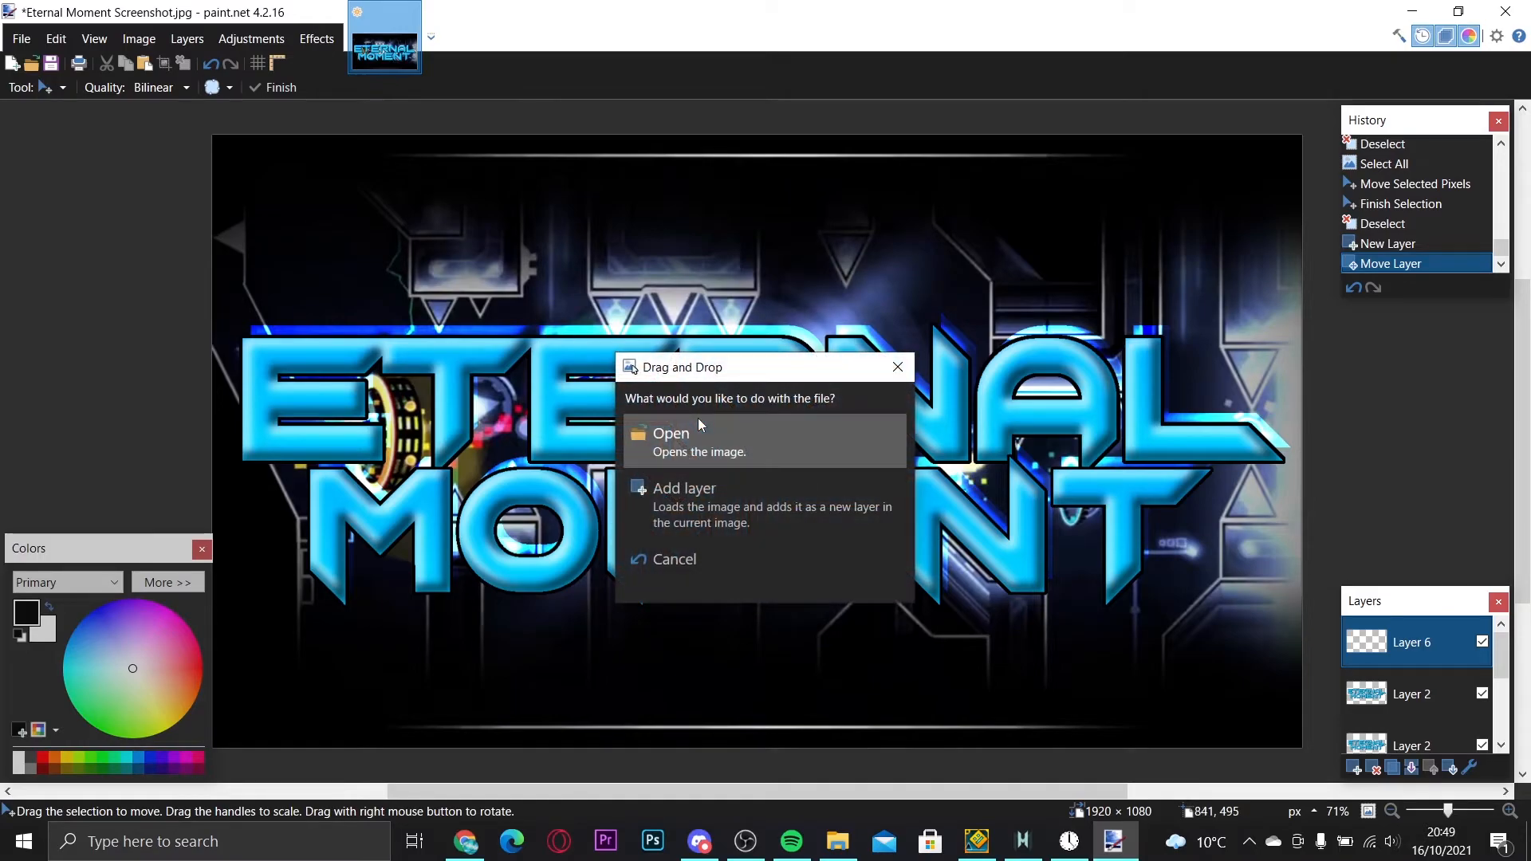
{"action": "left_click", "coordinate": [678, 440]}
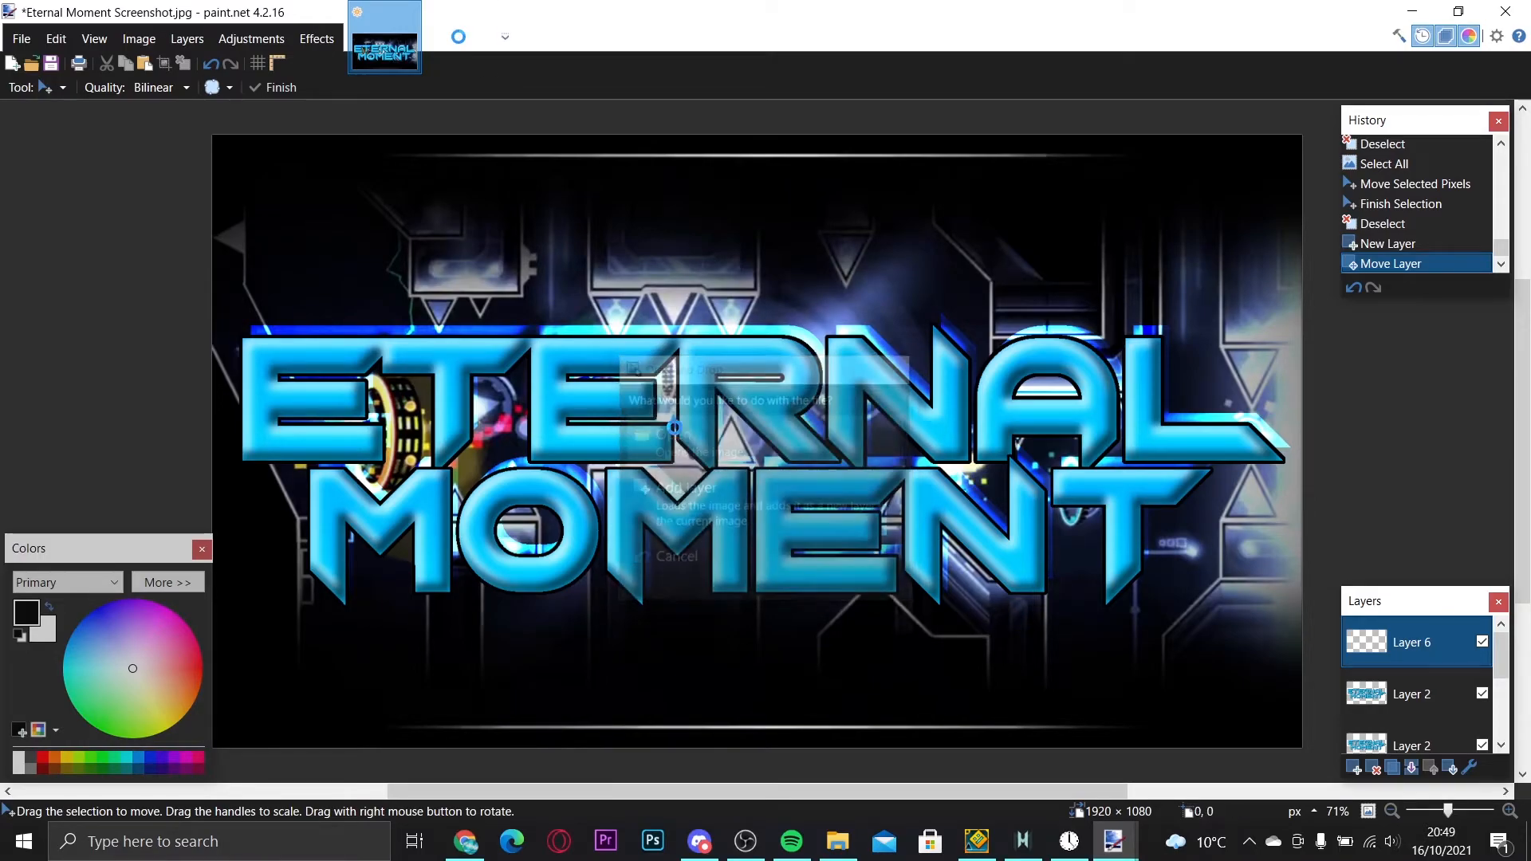
- Copy the entire green flare image onto the thumbnail's new top layer, with its upper-left corner at 101, 192
{"action": "key", "text": "ctrl+a"}
{"action": "left_click", "coordinate": [788, 470]}
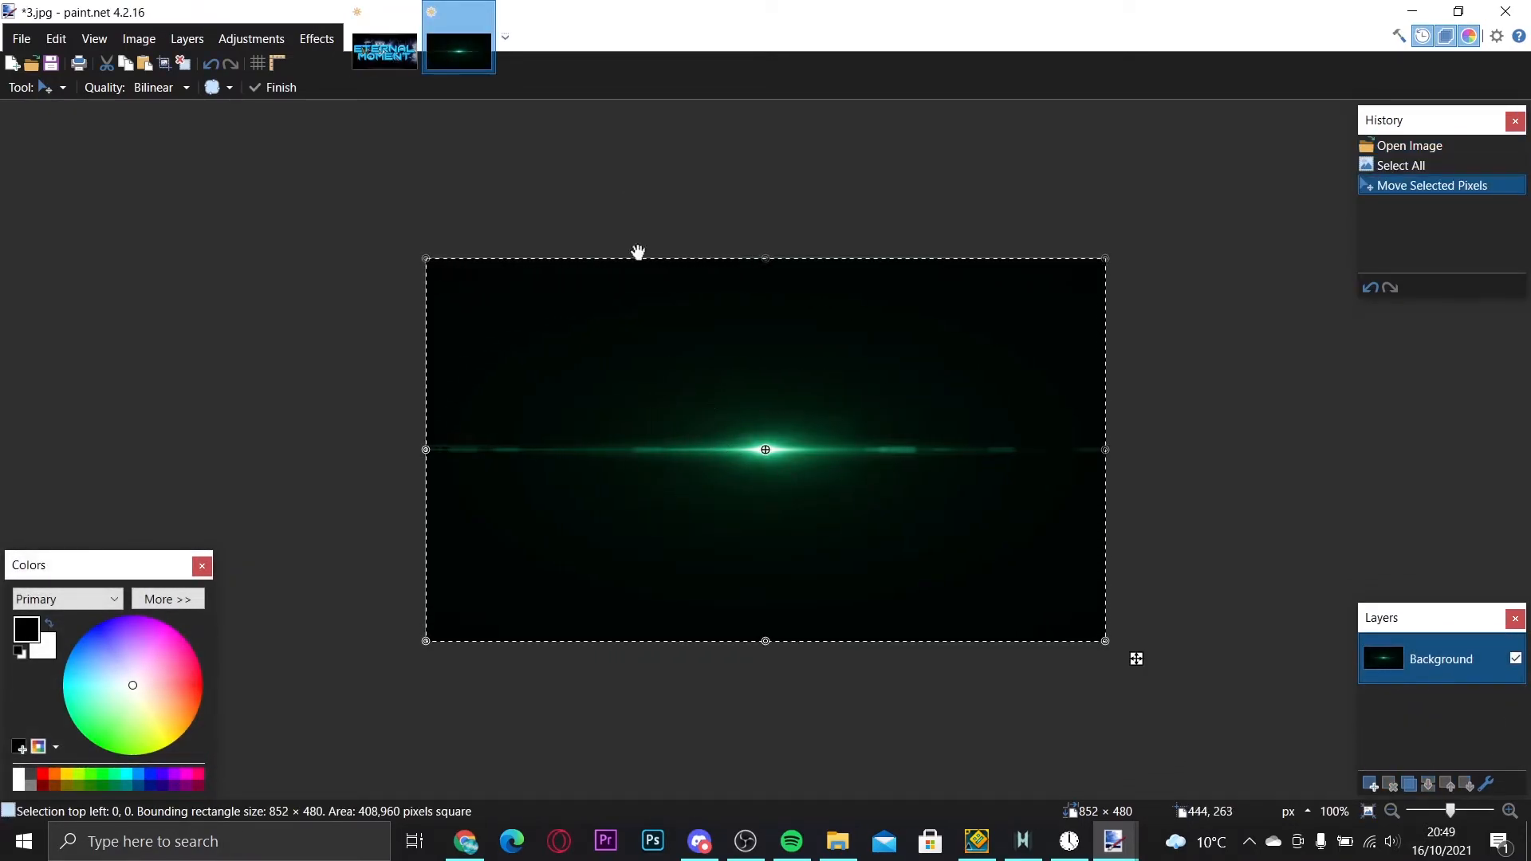
{"action": "left_click", "coordinate": [391, 58]}
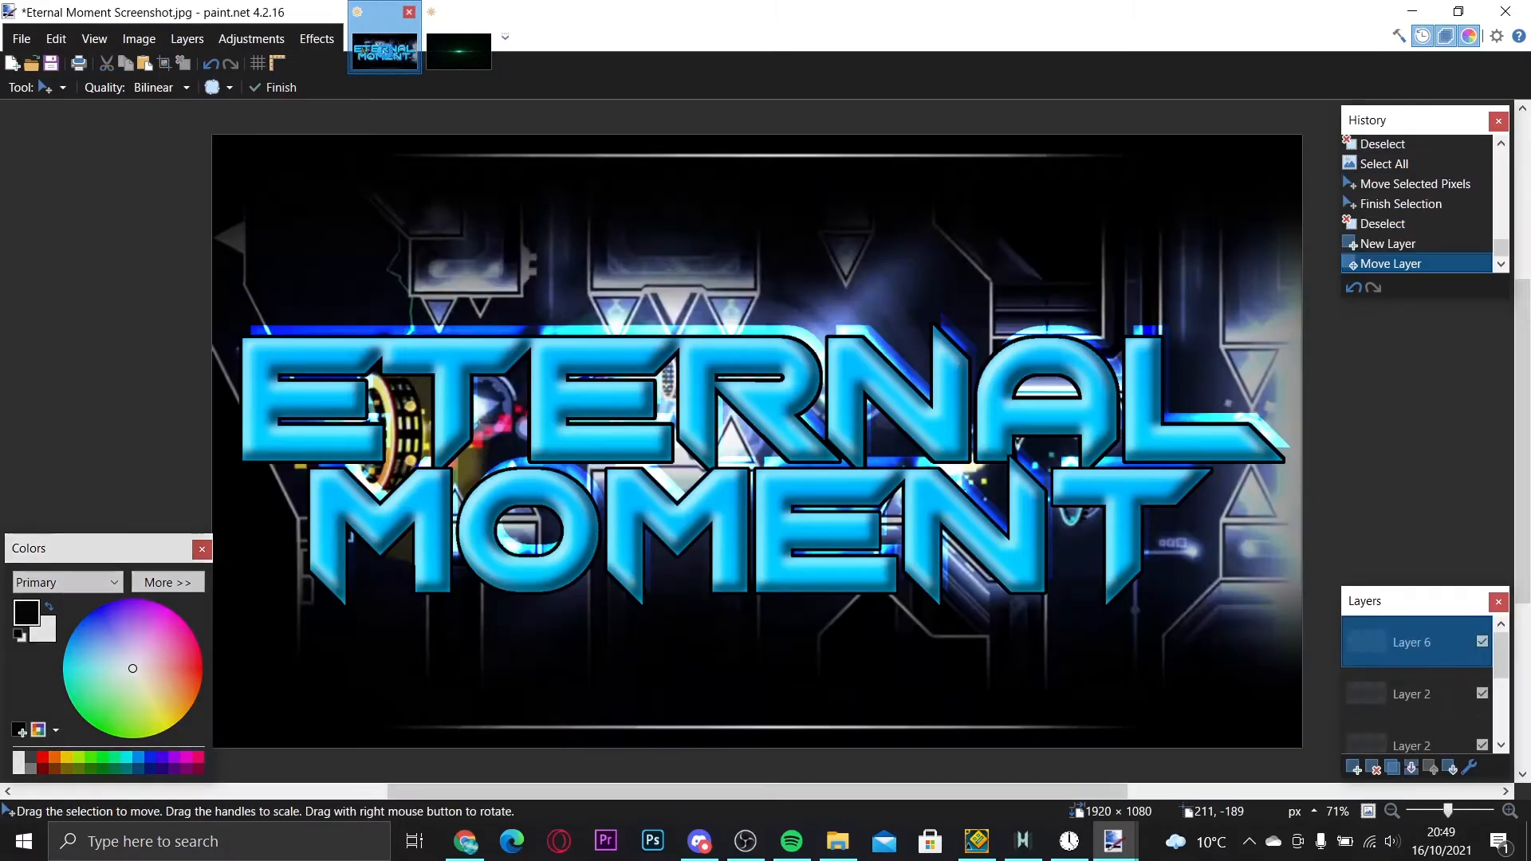
{"action": "key", "text": "ctrl+v"}
{"action": "left_click_drag", "start_coordinate": [552, 340], "coordinate": [612, 440]}
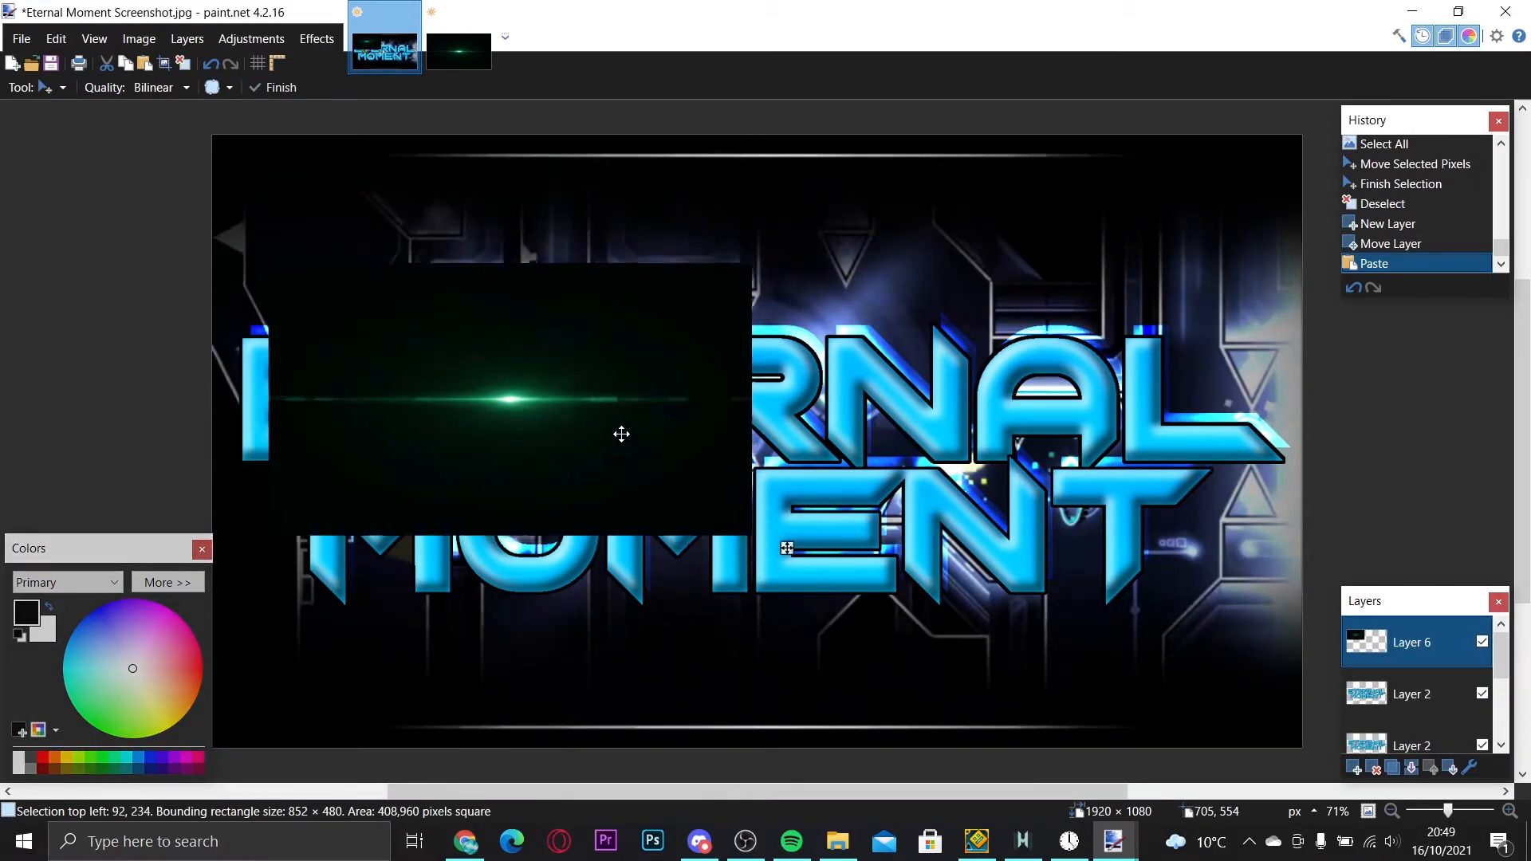
- Set the flare layer's blend mode to Additive and clear the selection around the pasted flare
{"action": "double_click", "coordinate": [1369, 652]}
{"action": "left_click", "coordinate": [671, 425]}
{"action": "left_click", "coordinate": [648, 481]}
{"action": "left_click", "coordinate": [773, 512]}
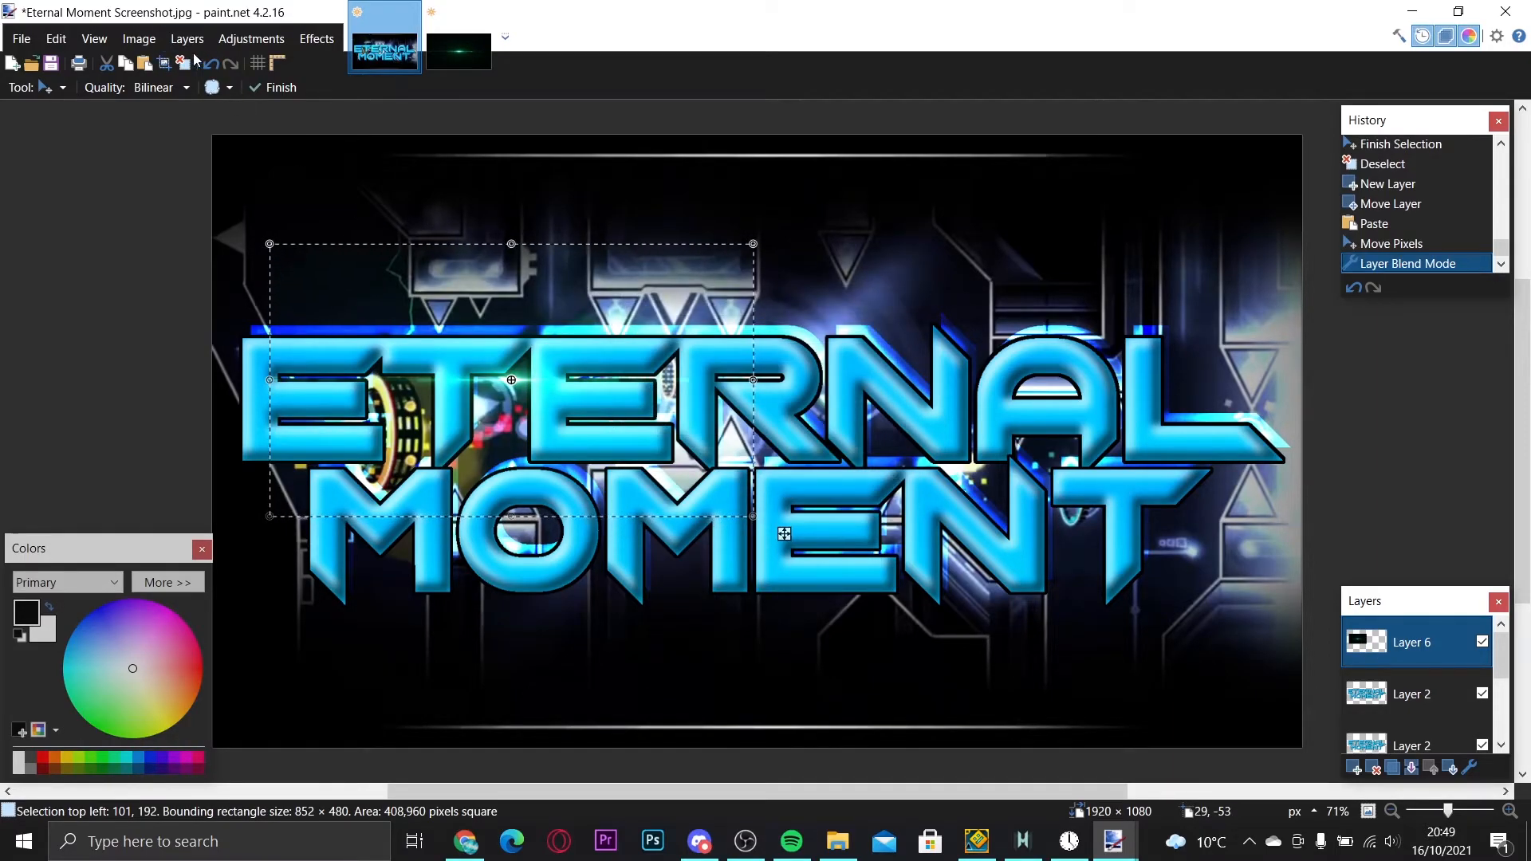
{"action": "left_click", "coordinate": [139, 38]}
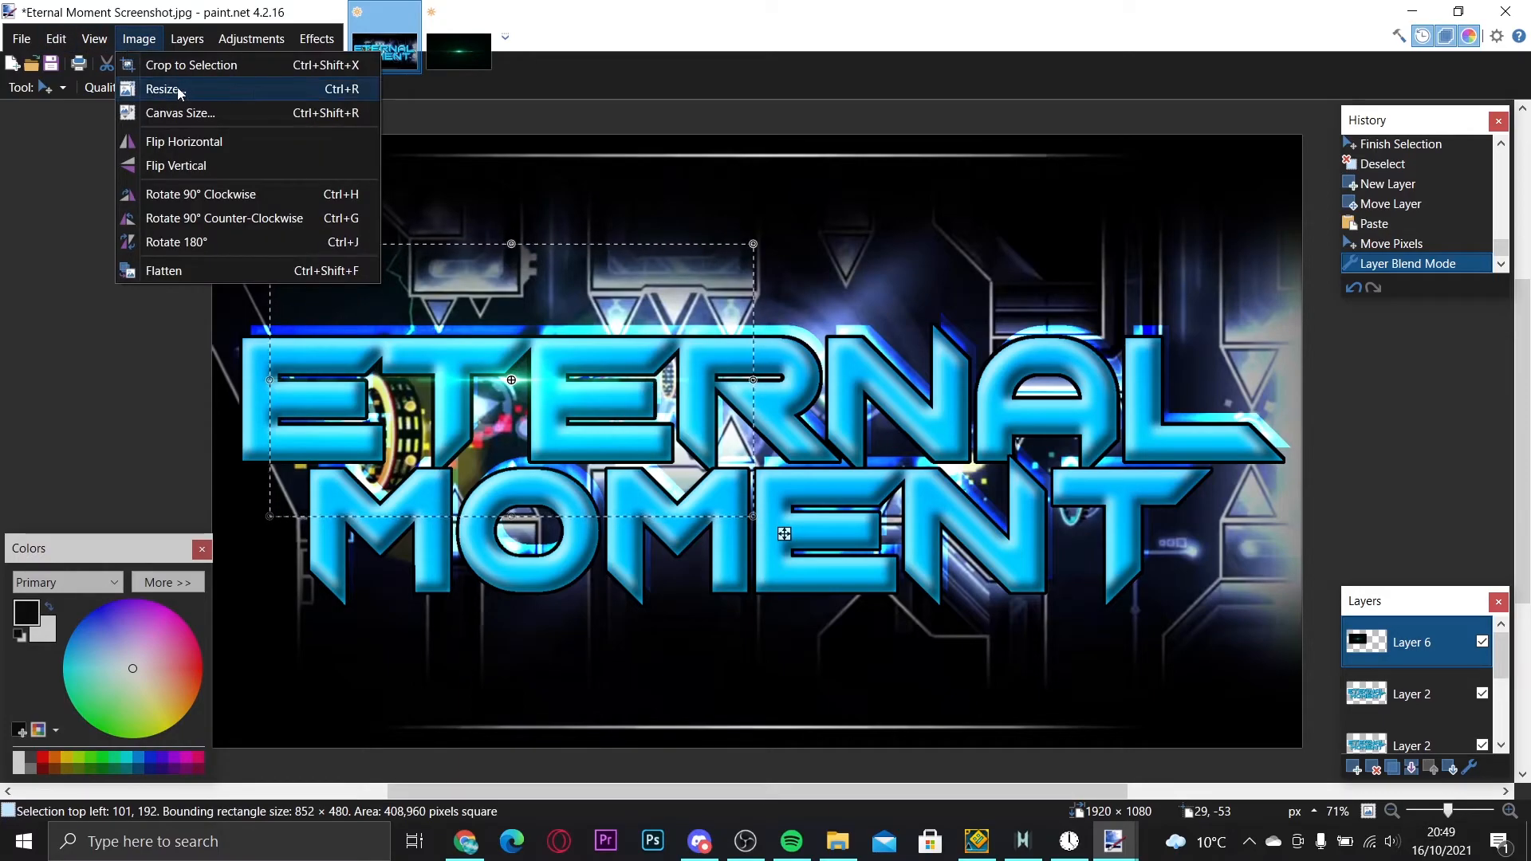
{"action": "left_click", "coordinate": [138, 38]}
{"action": "left_click", "coordinate": [139, 38]}
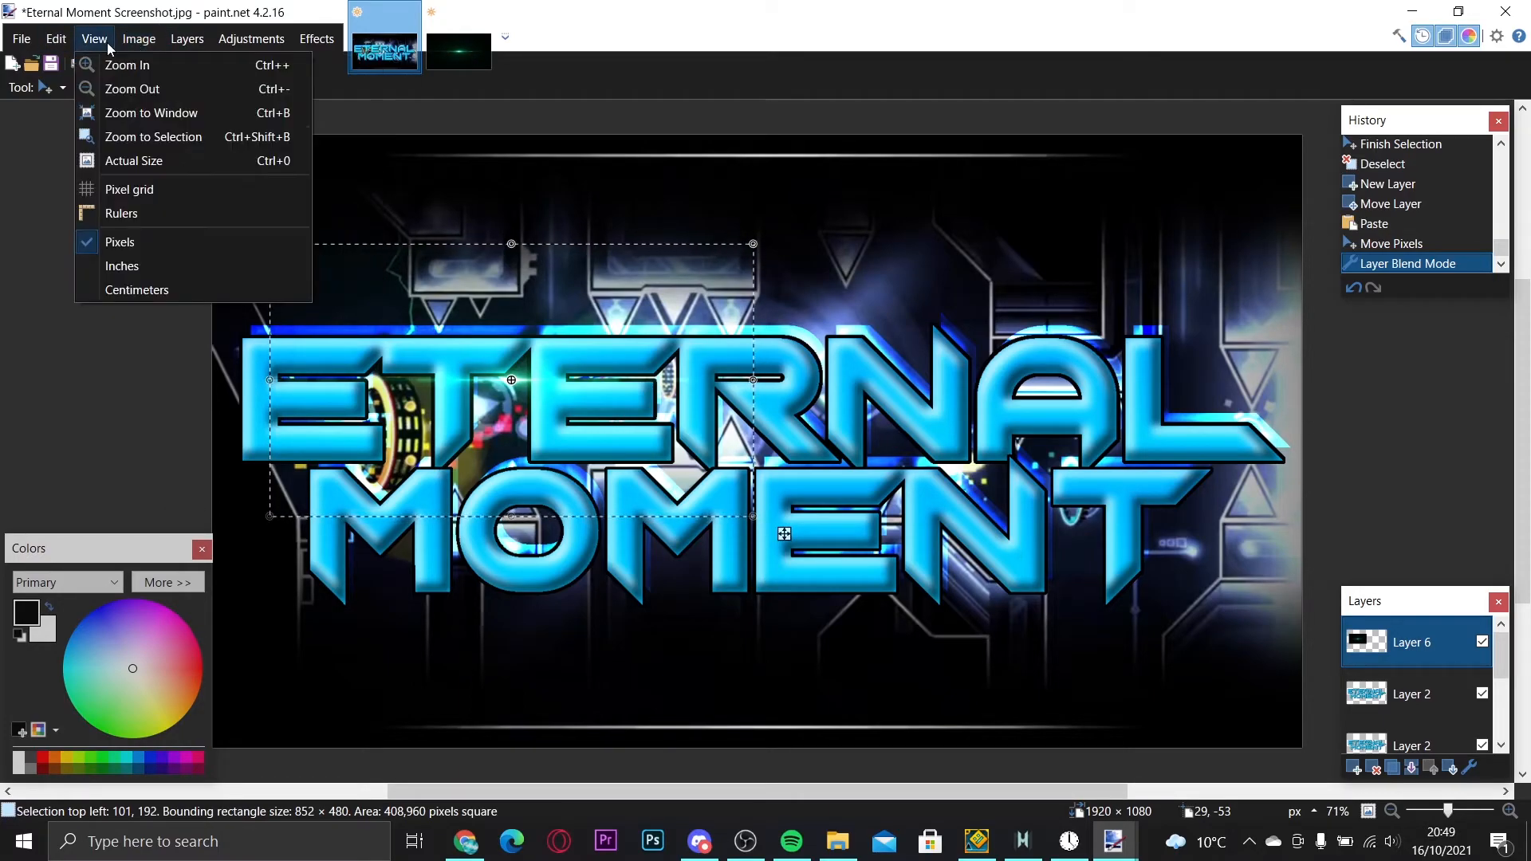
{"action": "left_click", "coordinate": [66, 41]}
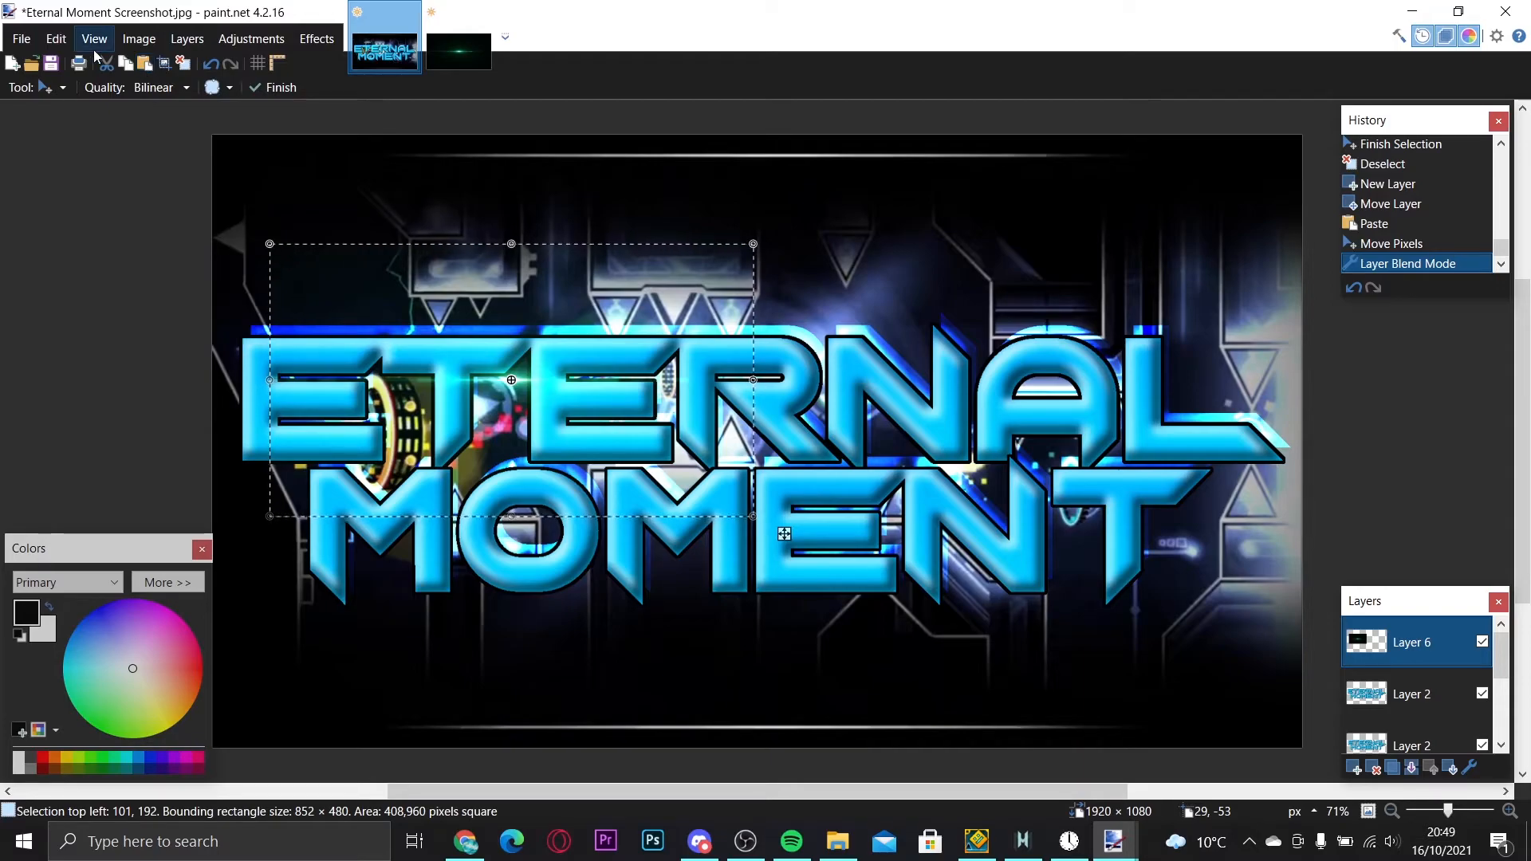
{"action": "left_click", "coordinate": [183, 64]}
- Shift the hue of the green flare layer to 47 with Hue / Saturation, turning the flare blue
{"action": "left_click", "coordinate": [187, 38]}
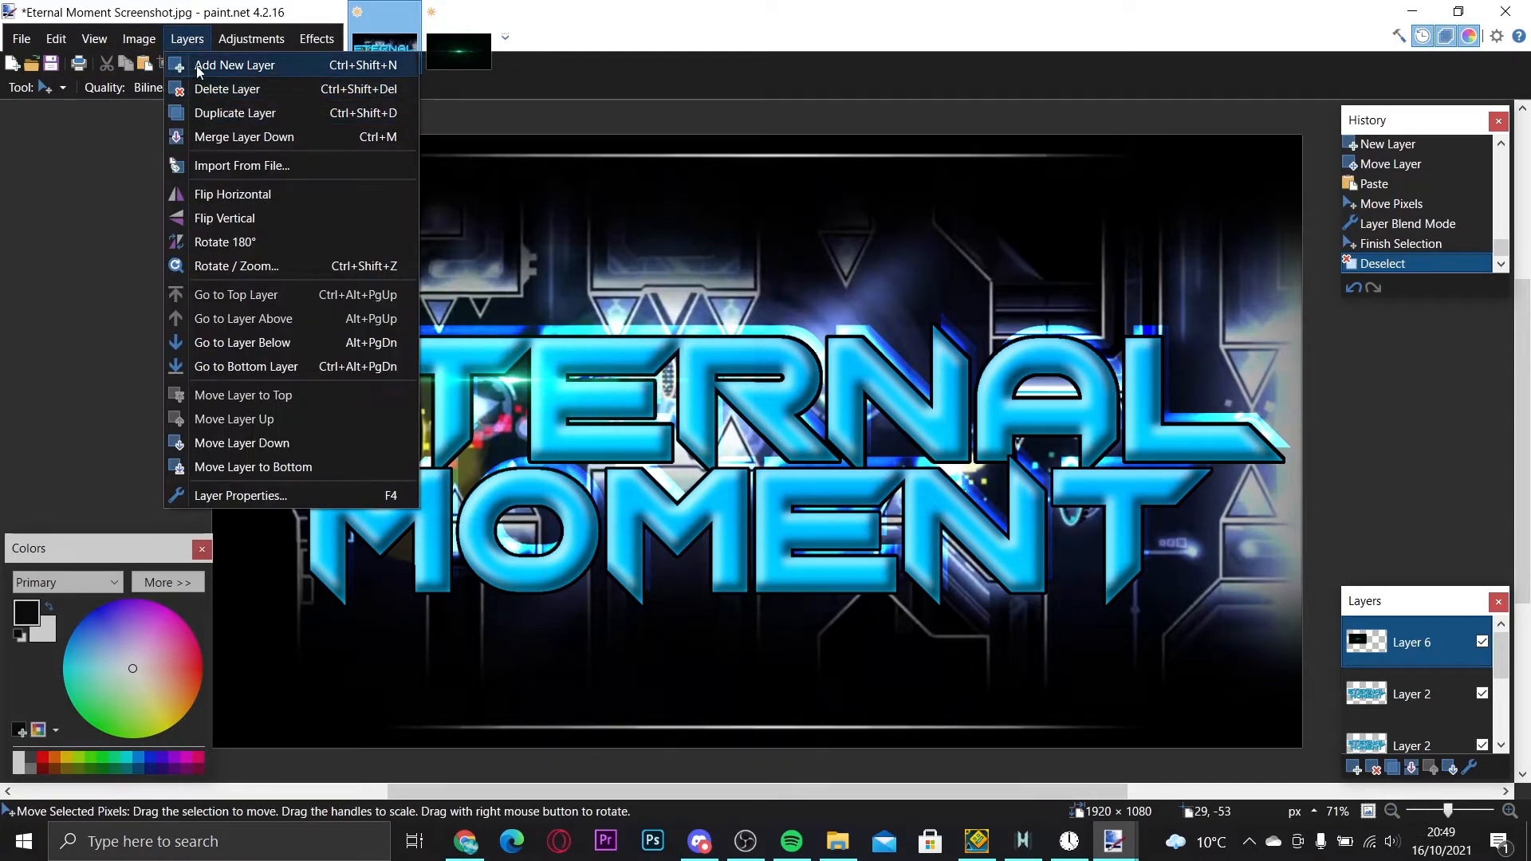
{"action": "mouse_move", "coordinate": [236, 43]}
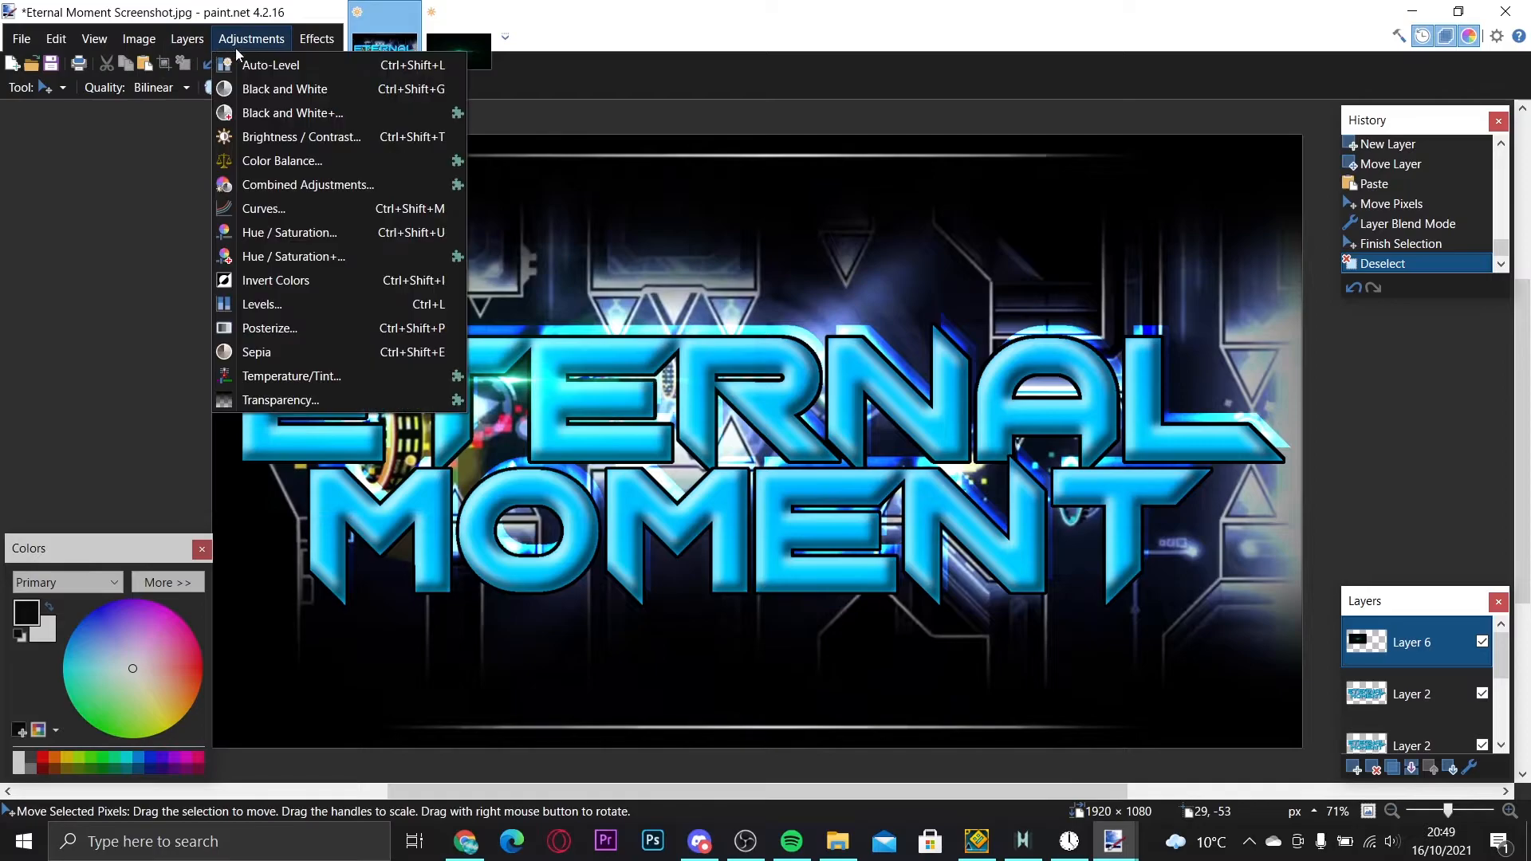
{"action": "left_click", "coordinate": [295, 232]}
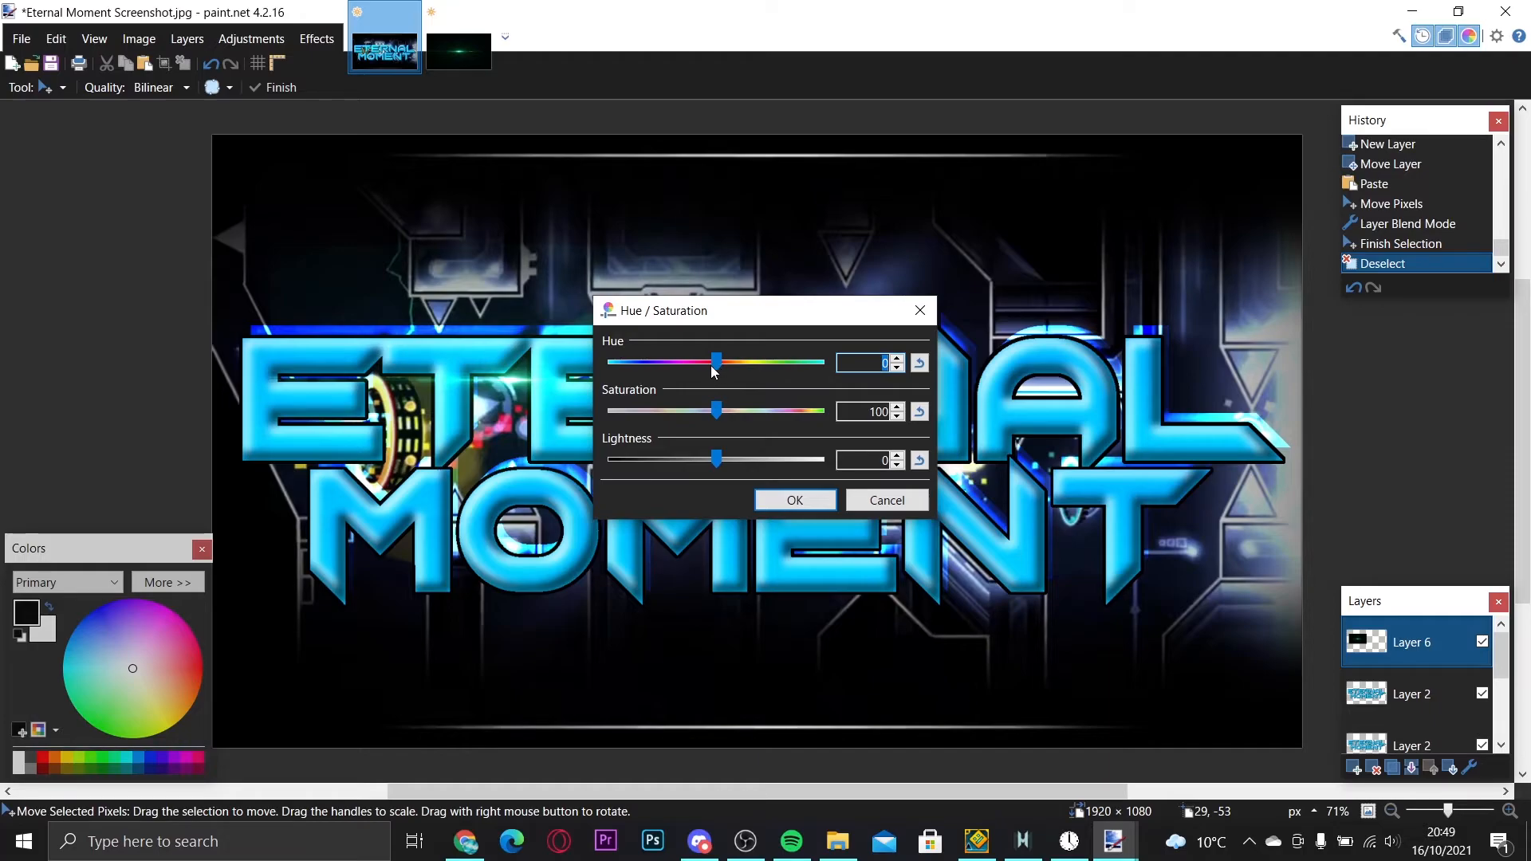
{"action": "left_click_drag", "start_coordinate": [719, 365], "coordinate": [747, 382]}
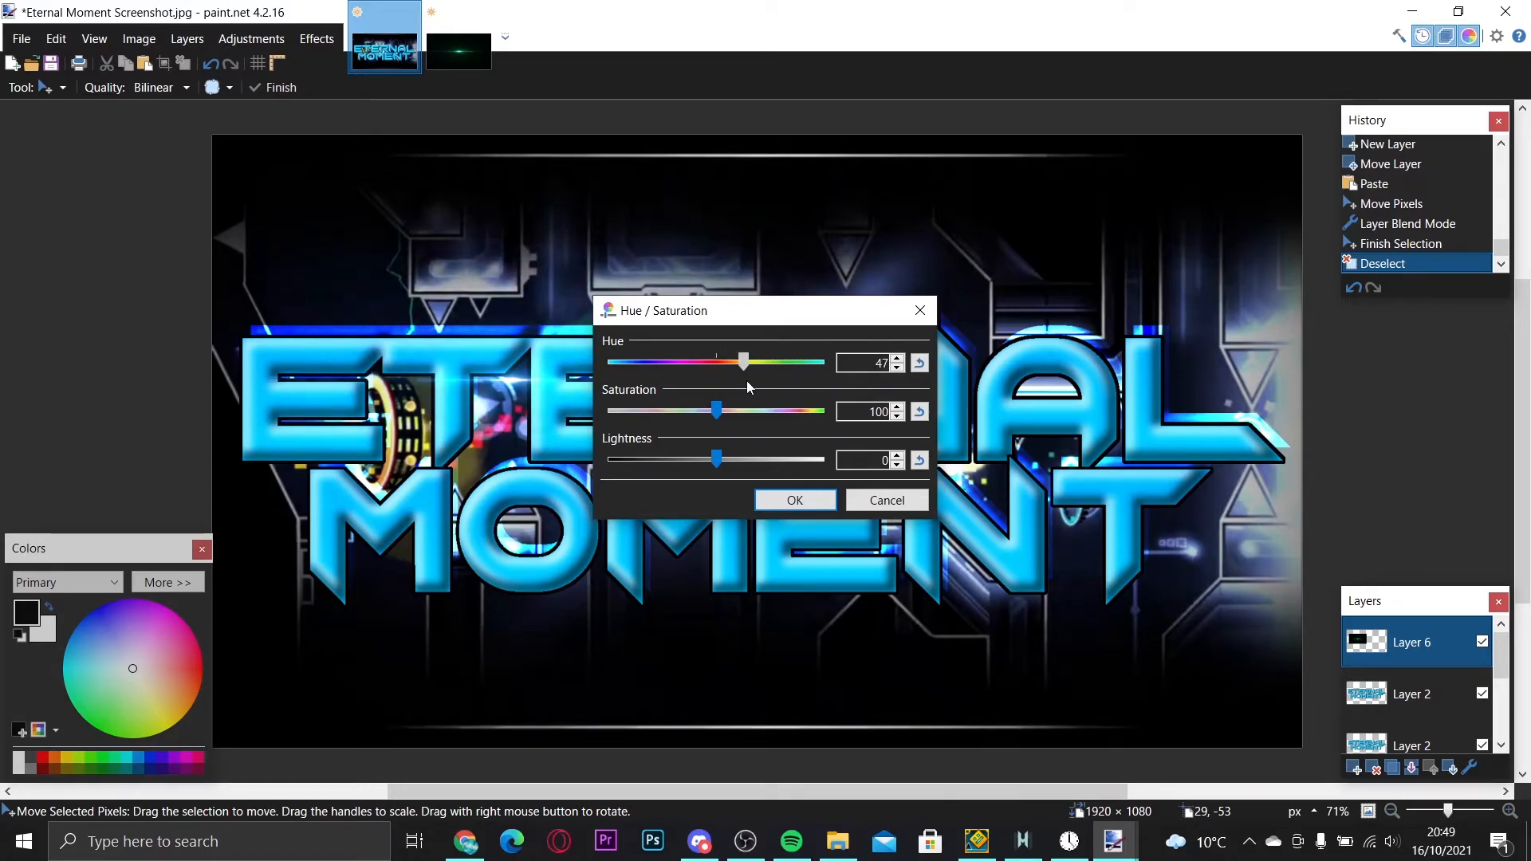
{"action": "left_click", "coordinate": [805, 500]}
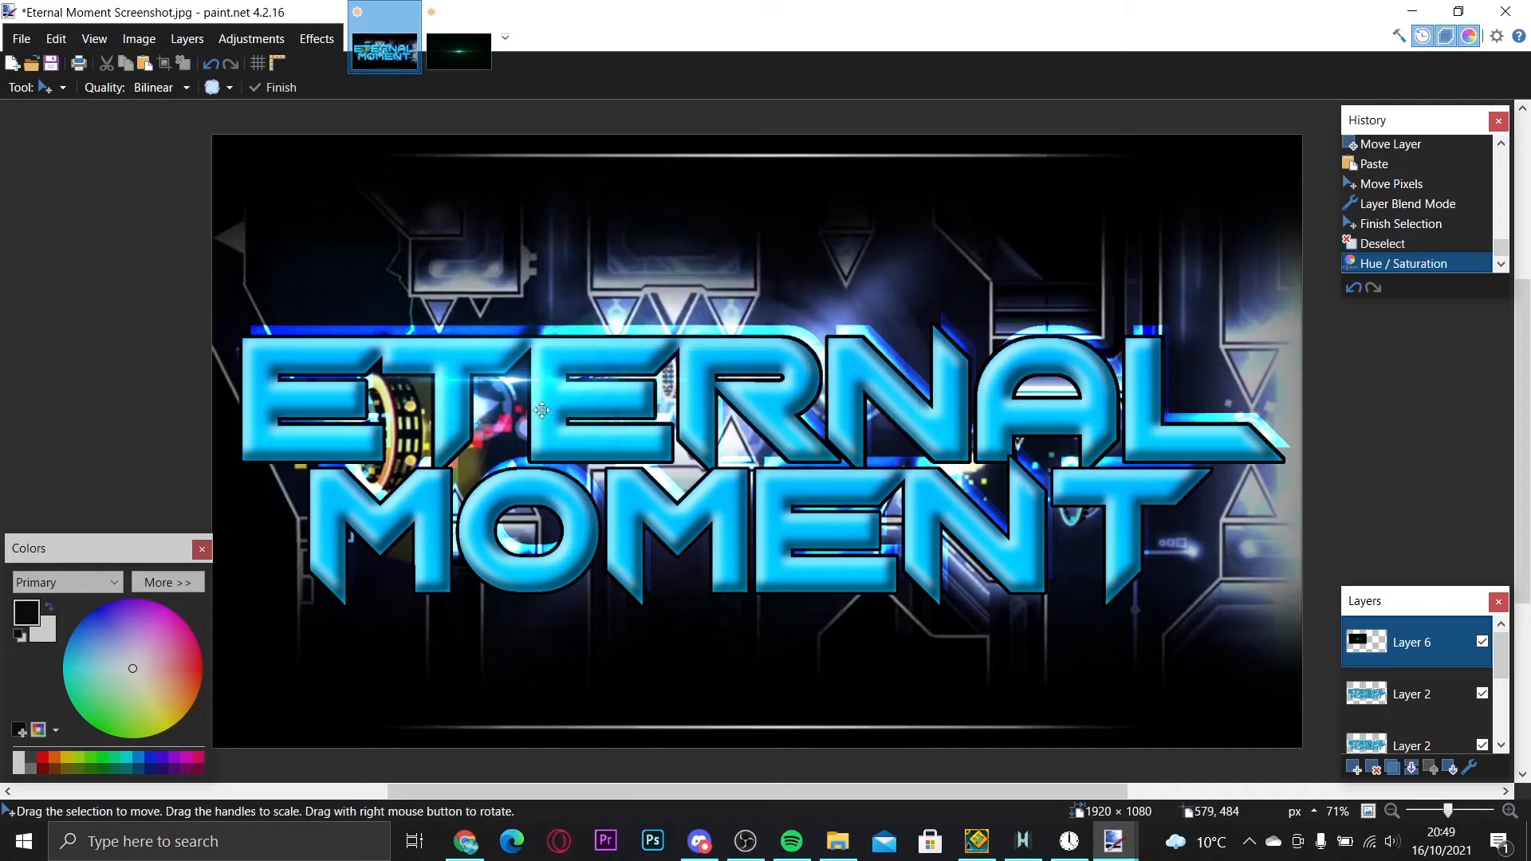
- Enlarge the whole flare layer's selection to 1977 × 1112, place it at -470, -76 so the glow meets ETERNAL's first E, and add a new layer
{"action": "key", "text": "ctrl+a"}
{"action": "left_click_drag", "start_coordinate": [342, 384], "coordinate": [311, 406]}
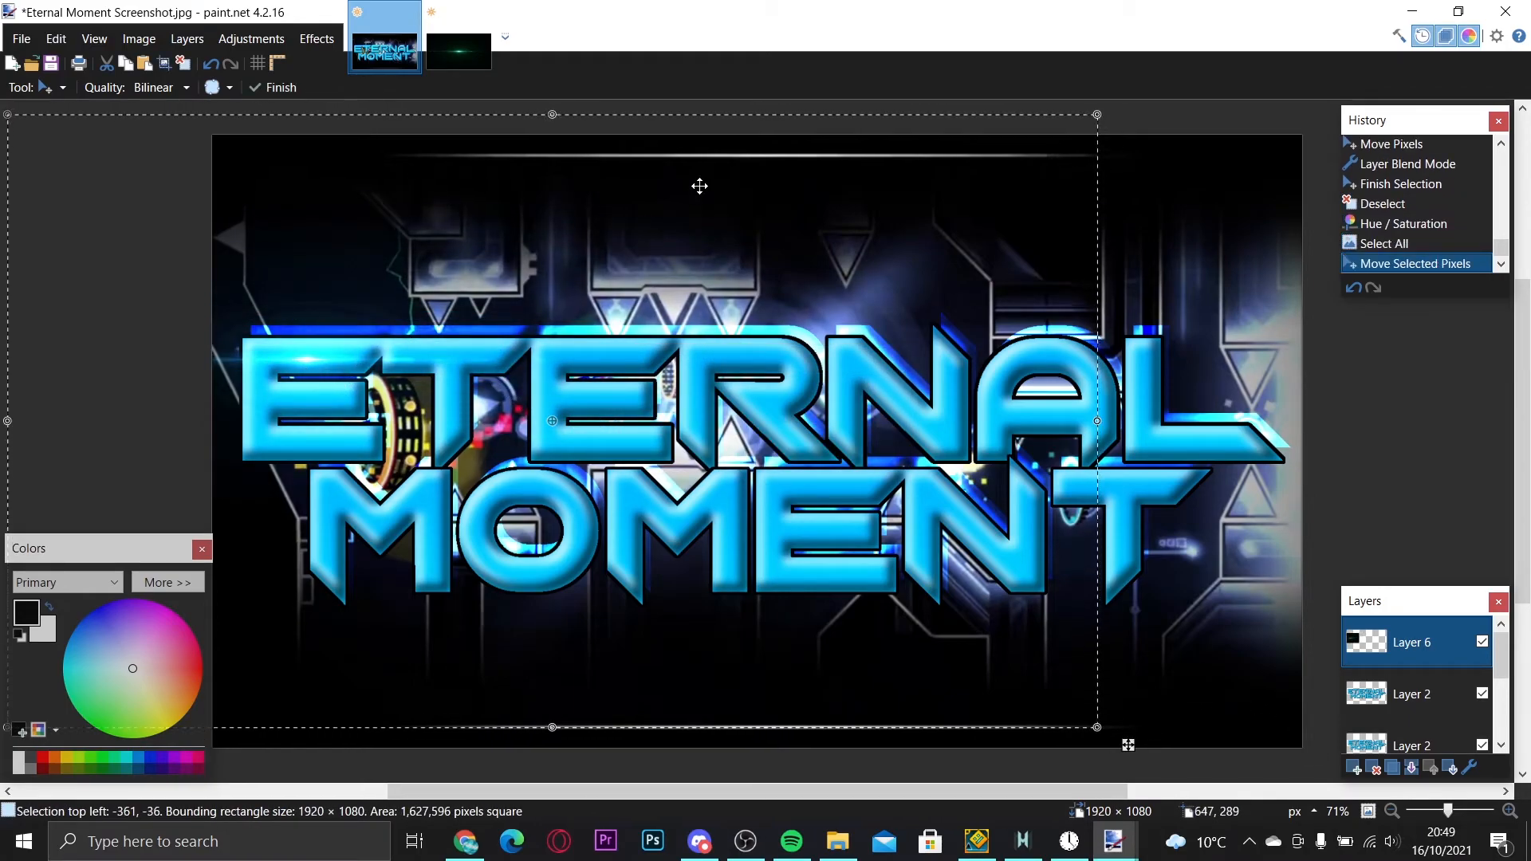
{"action": "left_click_drag", "start_coordinate": [1097, 114], "coordinate": [1129, 95]}
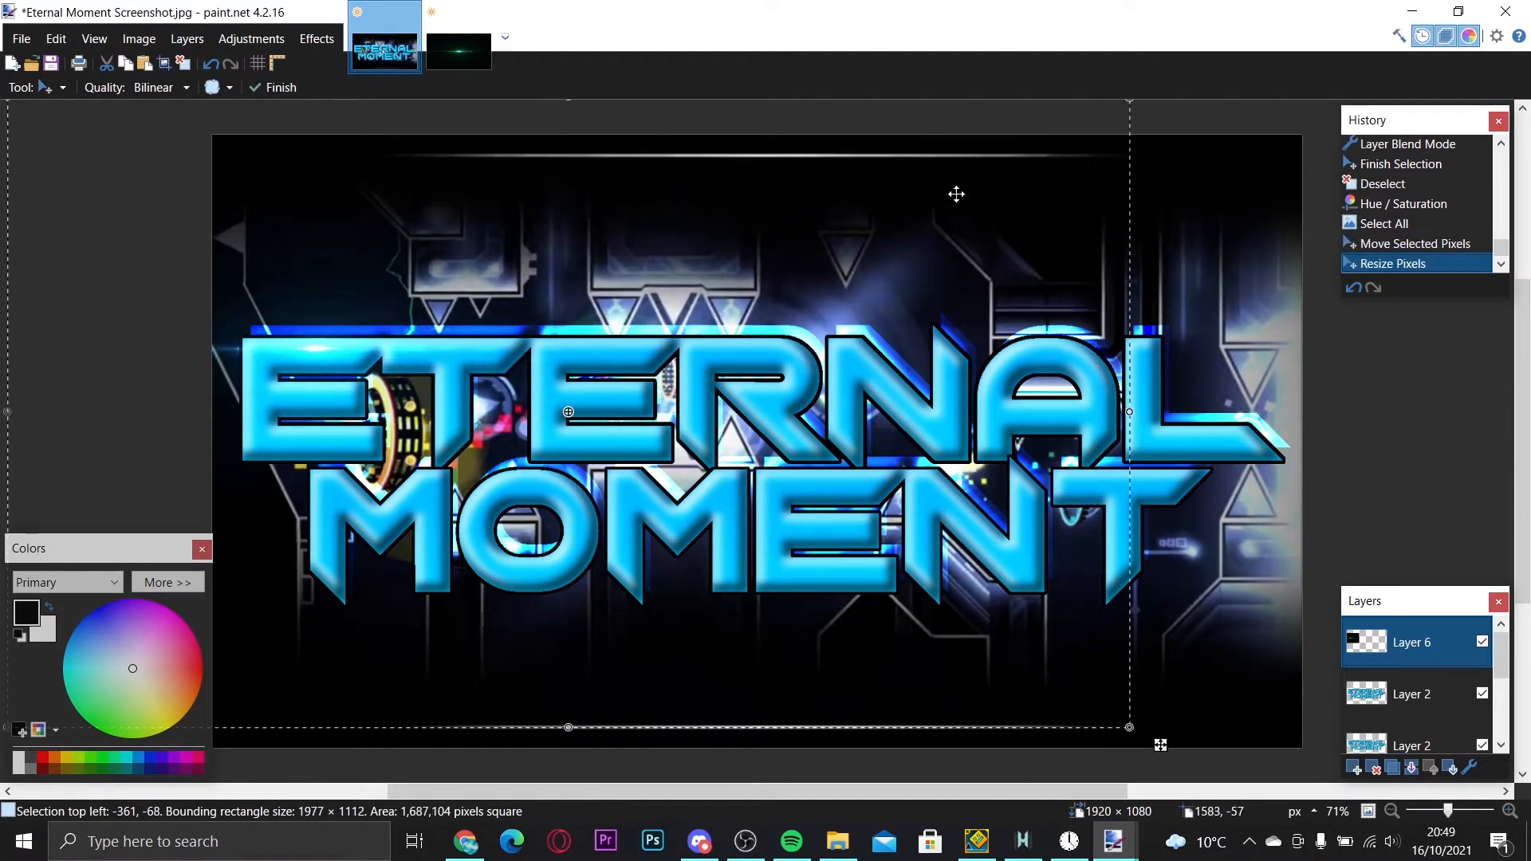
{"action": "left_click_drag", "start_coordinate": [591, 339], "coordinate": [528, 334]}
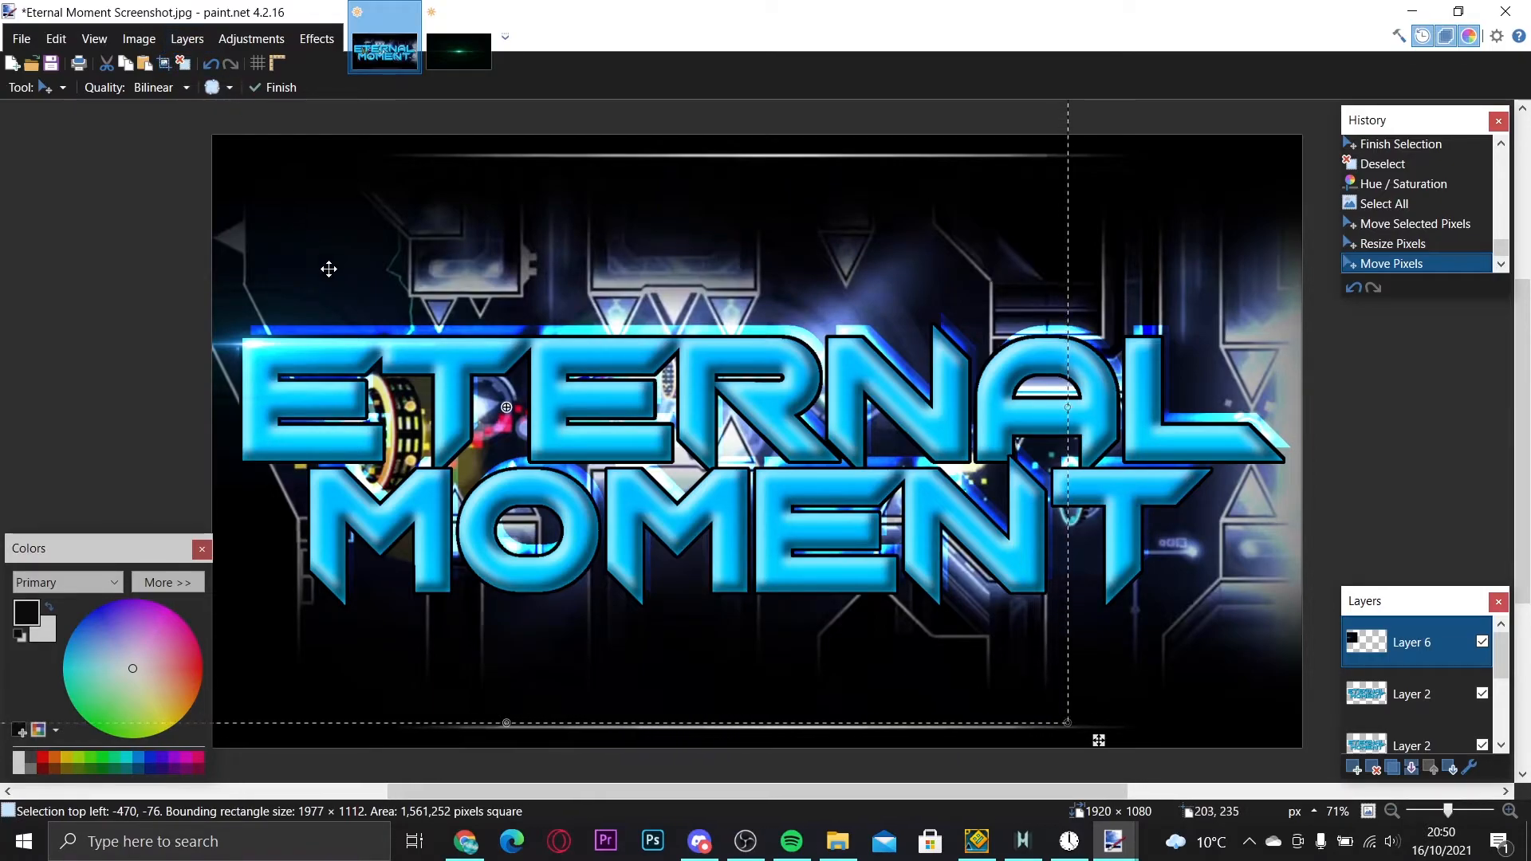
{"action": "left_click", "coordinate": [193, 62]}
{"action": "left_click", "coordinate": [187, 38]}
{"action": "left_click", "coordinate": [240, 62]}
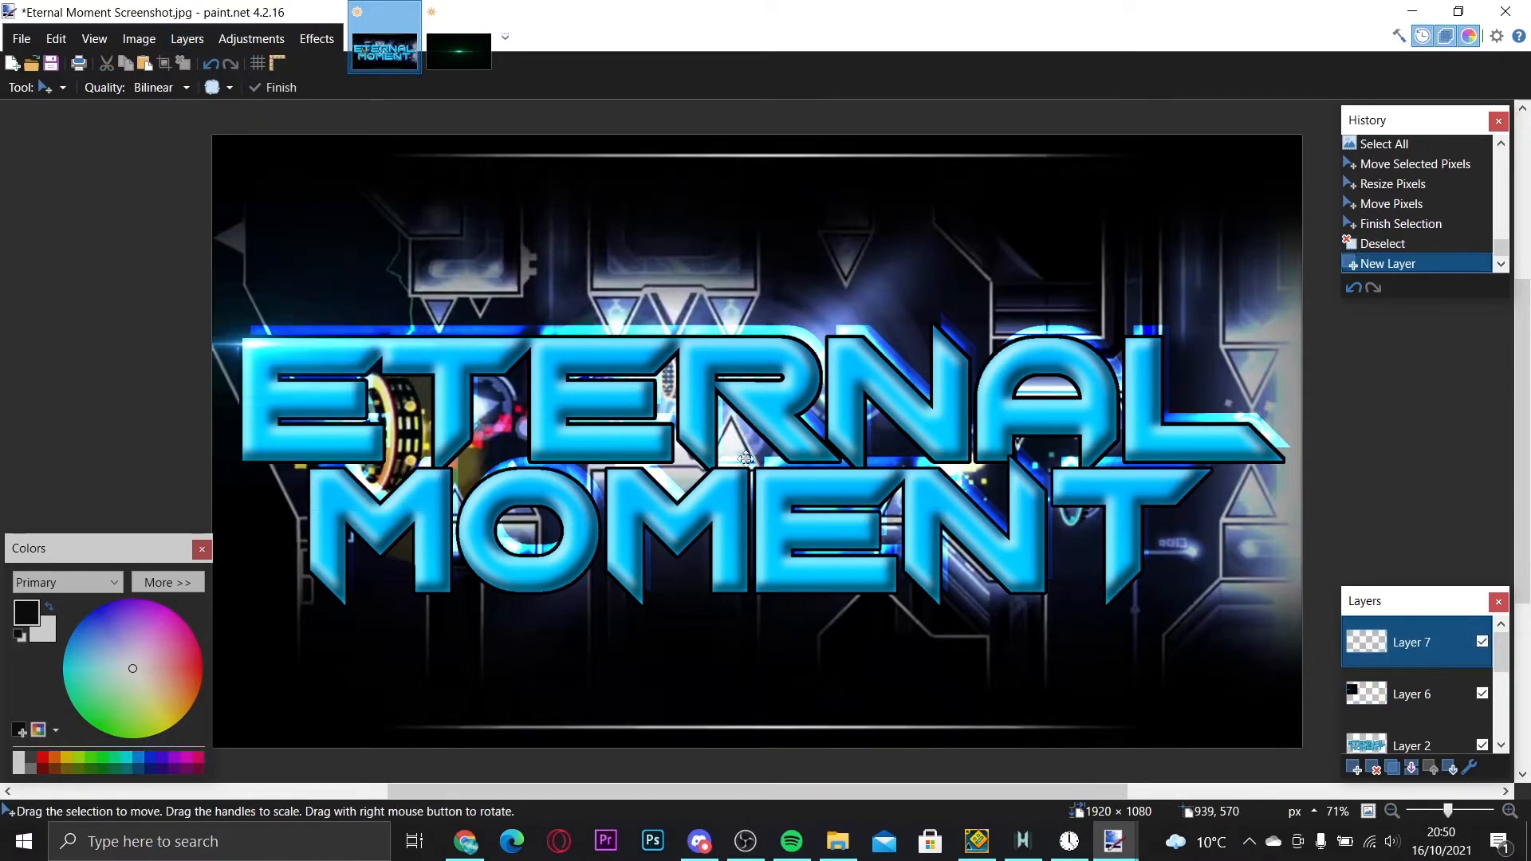
{"action": "key", "text": "ctrl+v"}
{"action": "left_click_drag", "start_coordinate": [374, 372], "coordinate": [711, 444]}
{"action": "key", "text": "ctrl+z"}
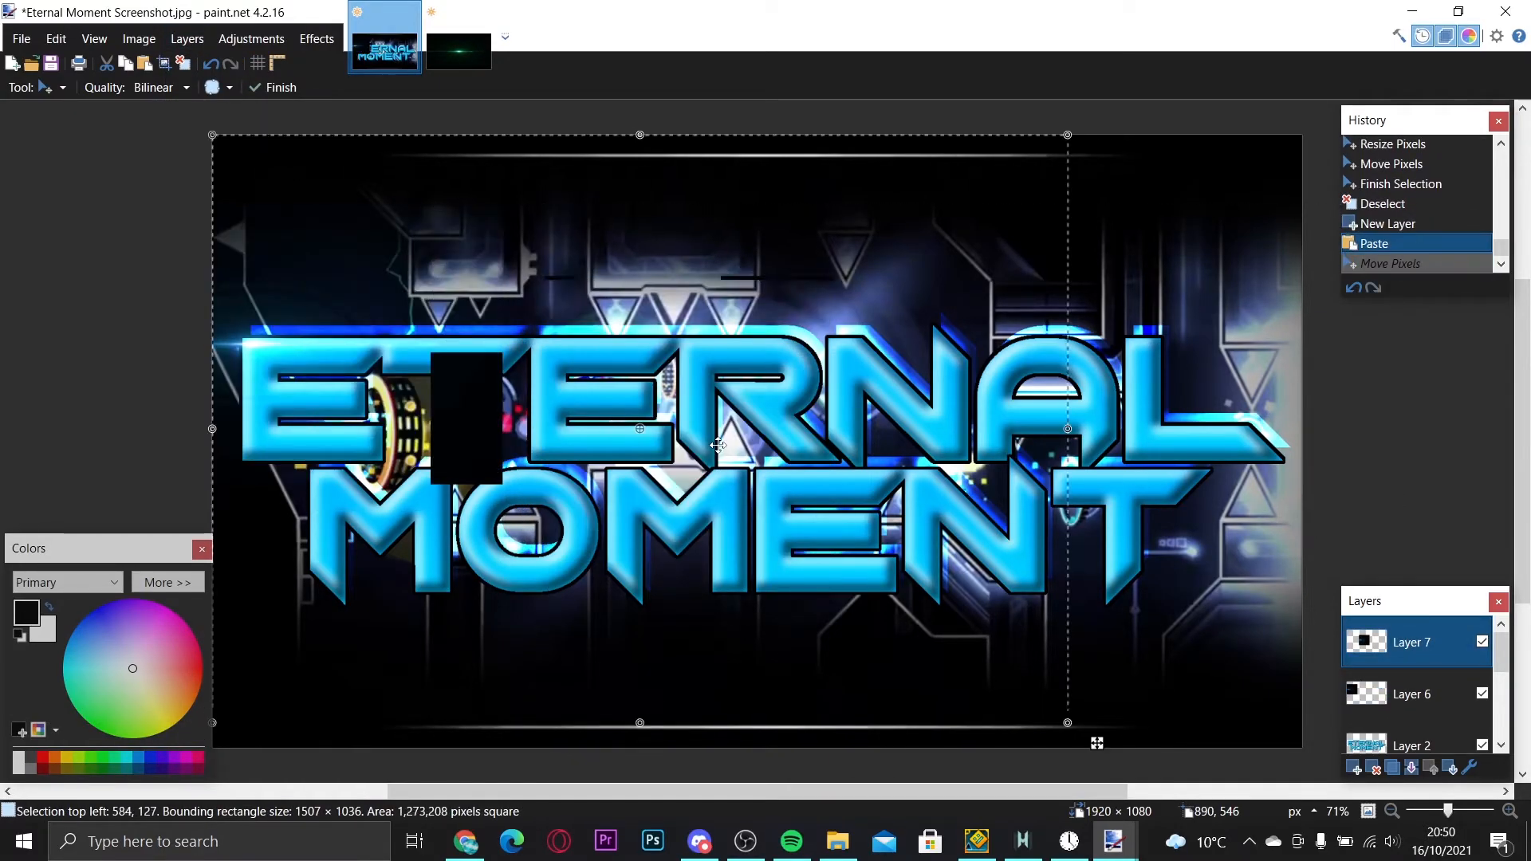
{"action": "key", "text": "ctrl+z"}
- Copy the green flare from the 3.jpg image onto the thumbnail's new layer, with its upper-left corner at 965, 290
{"action": "left_click", "coordinate": [432, 63]}
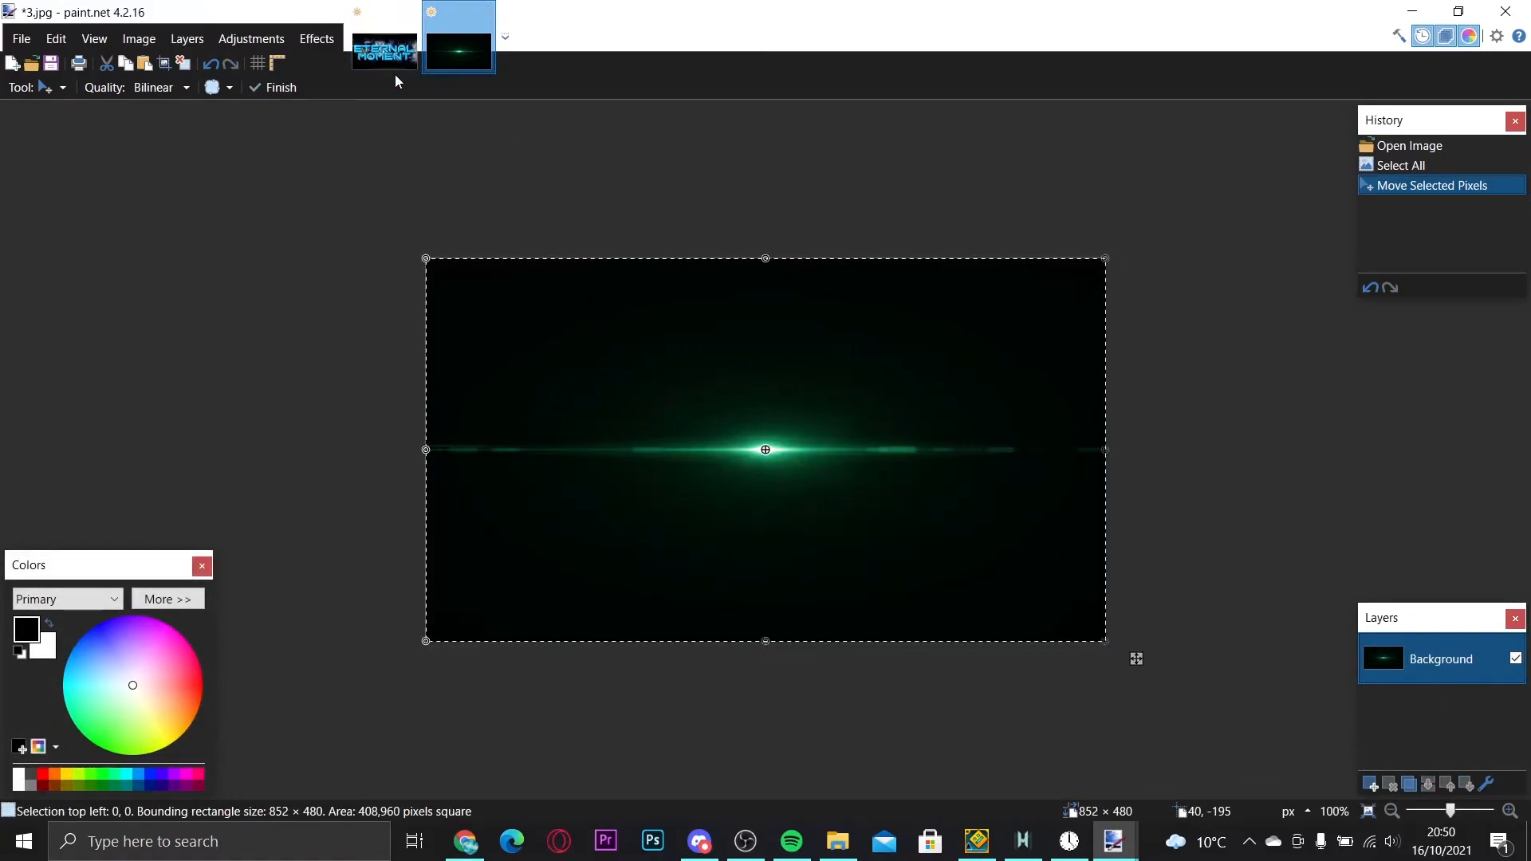
{"action": "left_click", "coordinate": [391, 57]}
{"action": "key", "text": "ctrl+v"}
{"action": "left_click_drag", "start_coordinate": [580, 360], "coordinate": [1125, 524]}
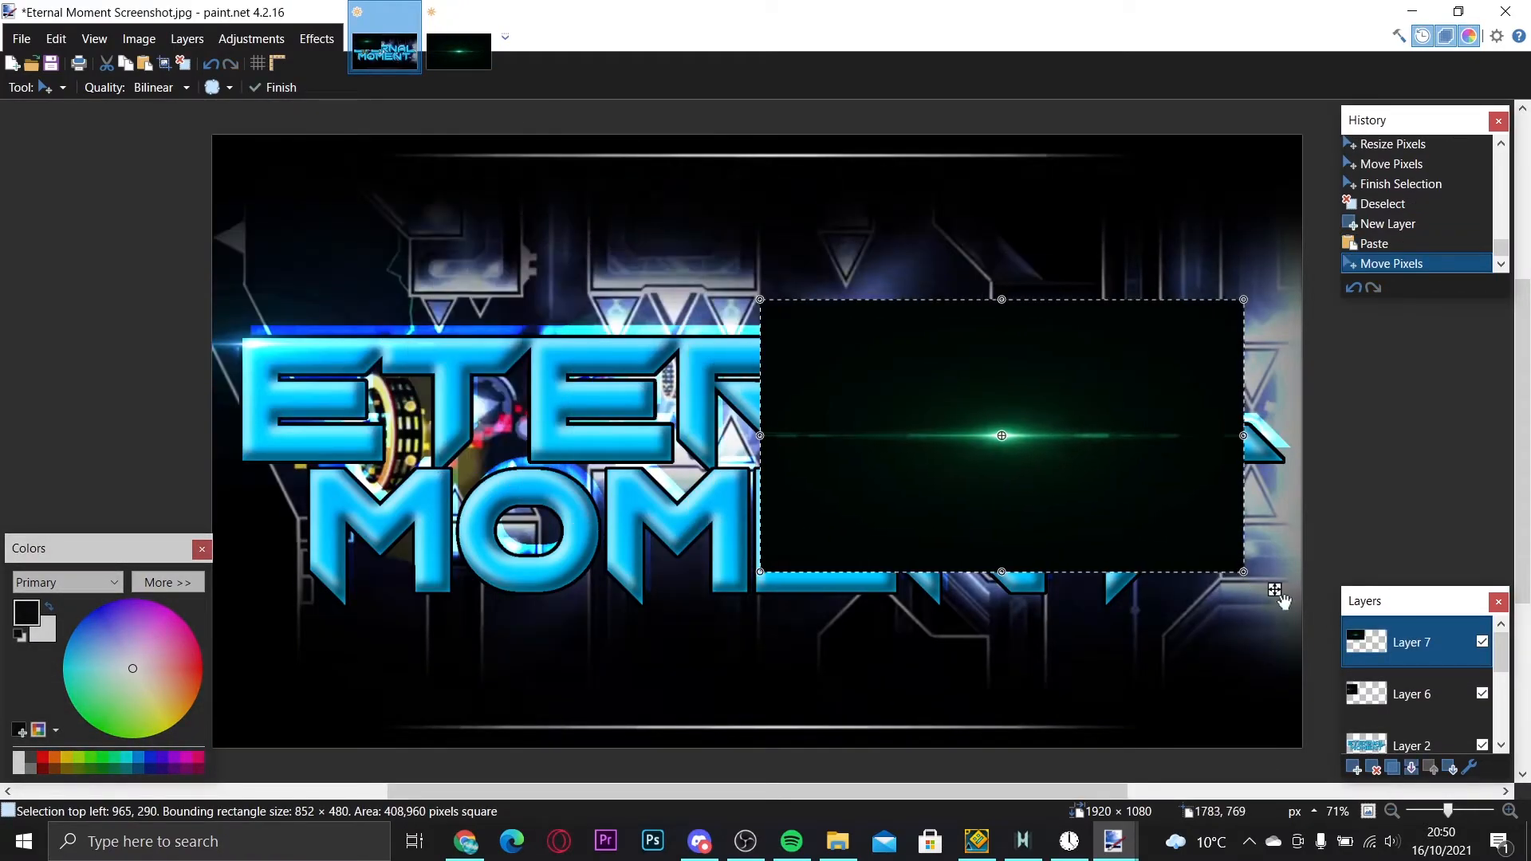
- Set the blend mode of the second flare's layer, Layer 7, to Additive
{"action": "key", "text": "F4"}
{"action": "left_click", "coordinate": [656, 426]}
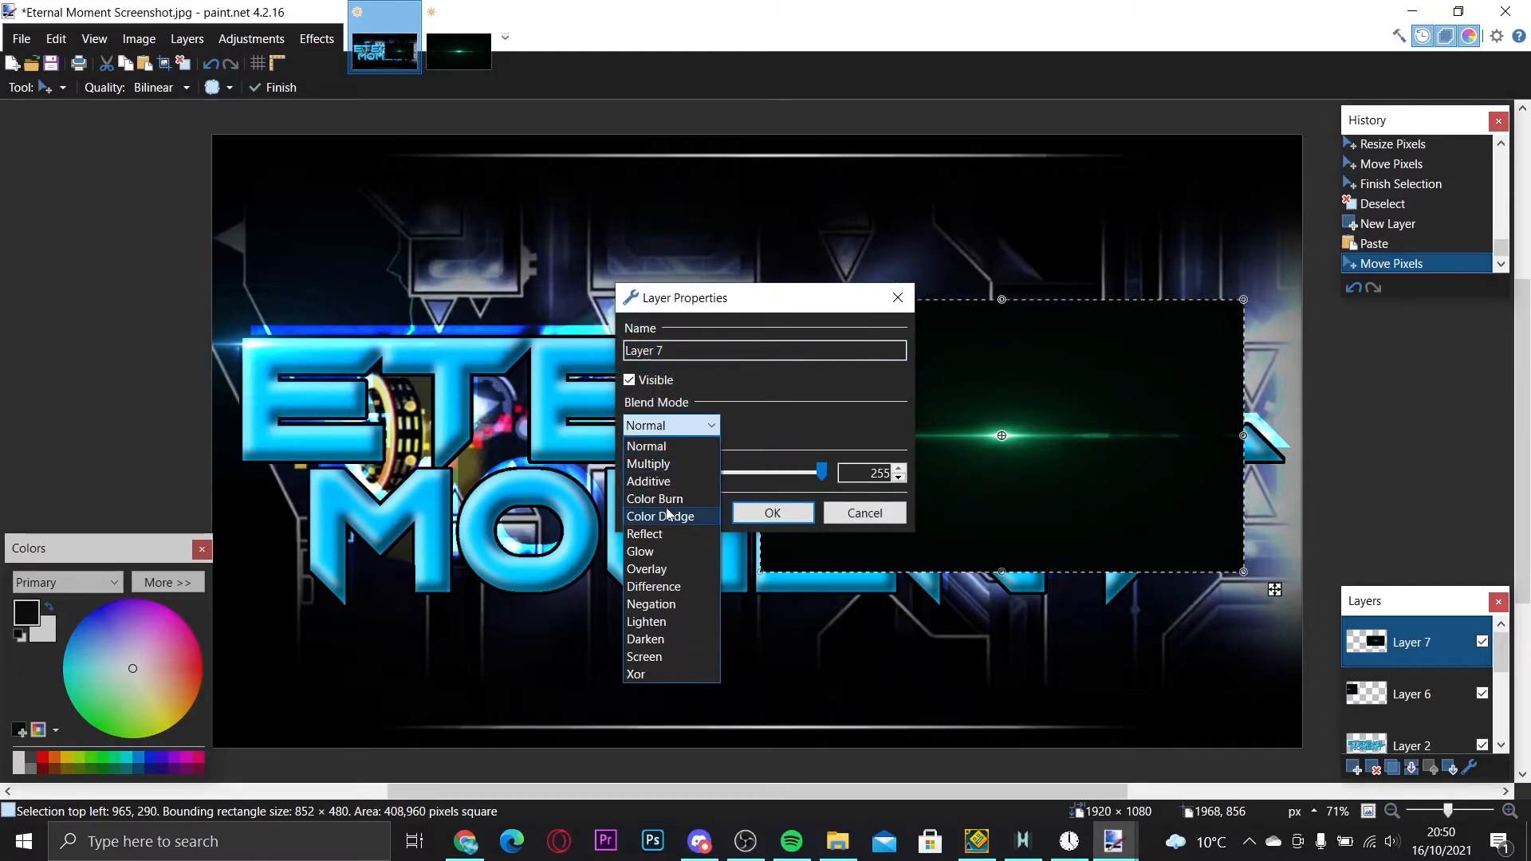
{"action": "left_click", "coordinate": [694, 477]}
{"action": "left_click", "coordinate": [794, 512]}
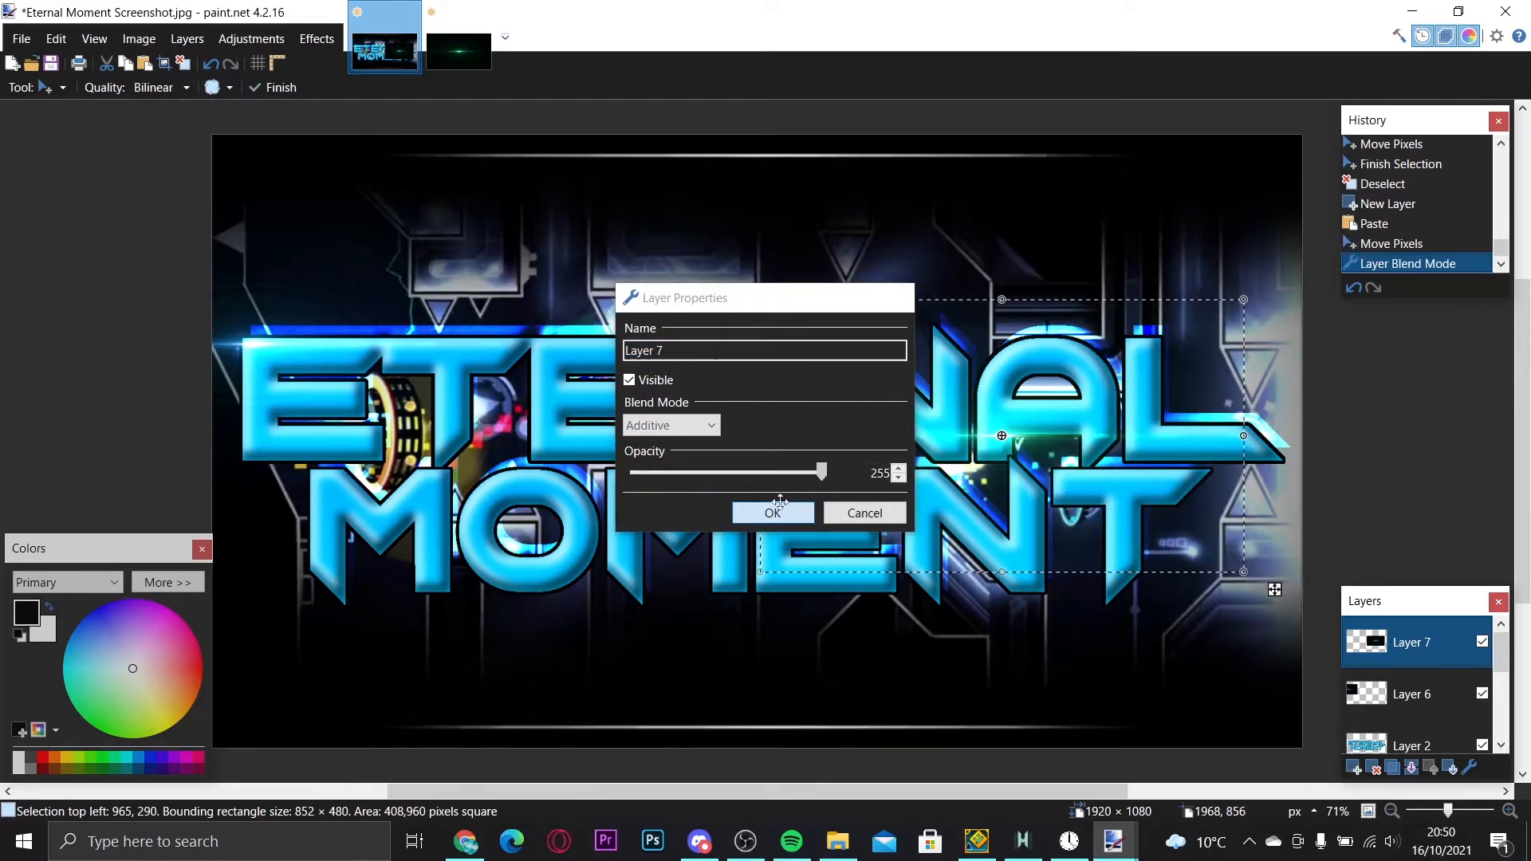
- Shift the second flare's hue to 45, move its upper-left corner to 1186, 539 so it glows on MOMENT's final T, and deselect
{"action": "left_click", "coordinate": [251, 38]}
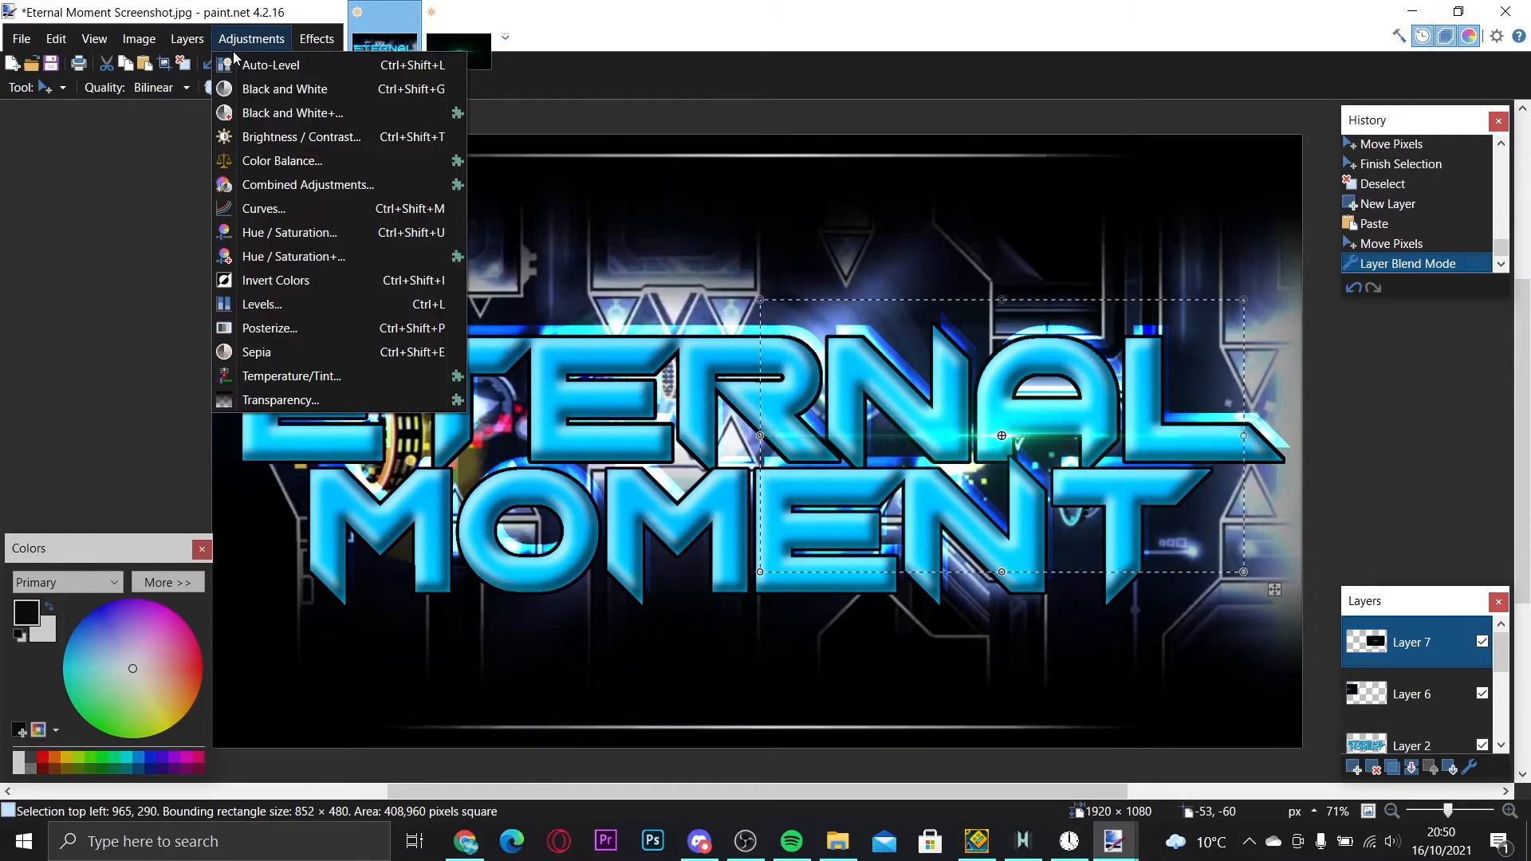
{"action": "left_click", "coordinate": [290, 237]}
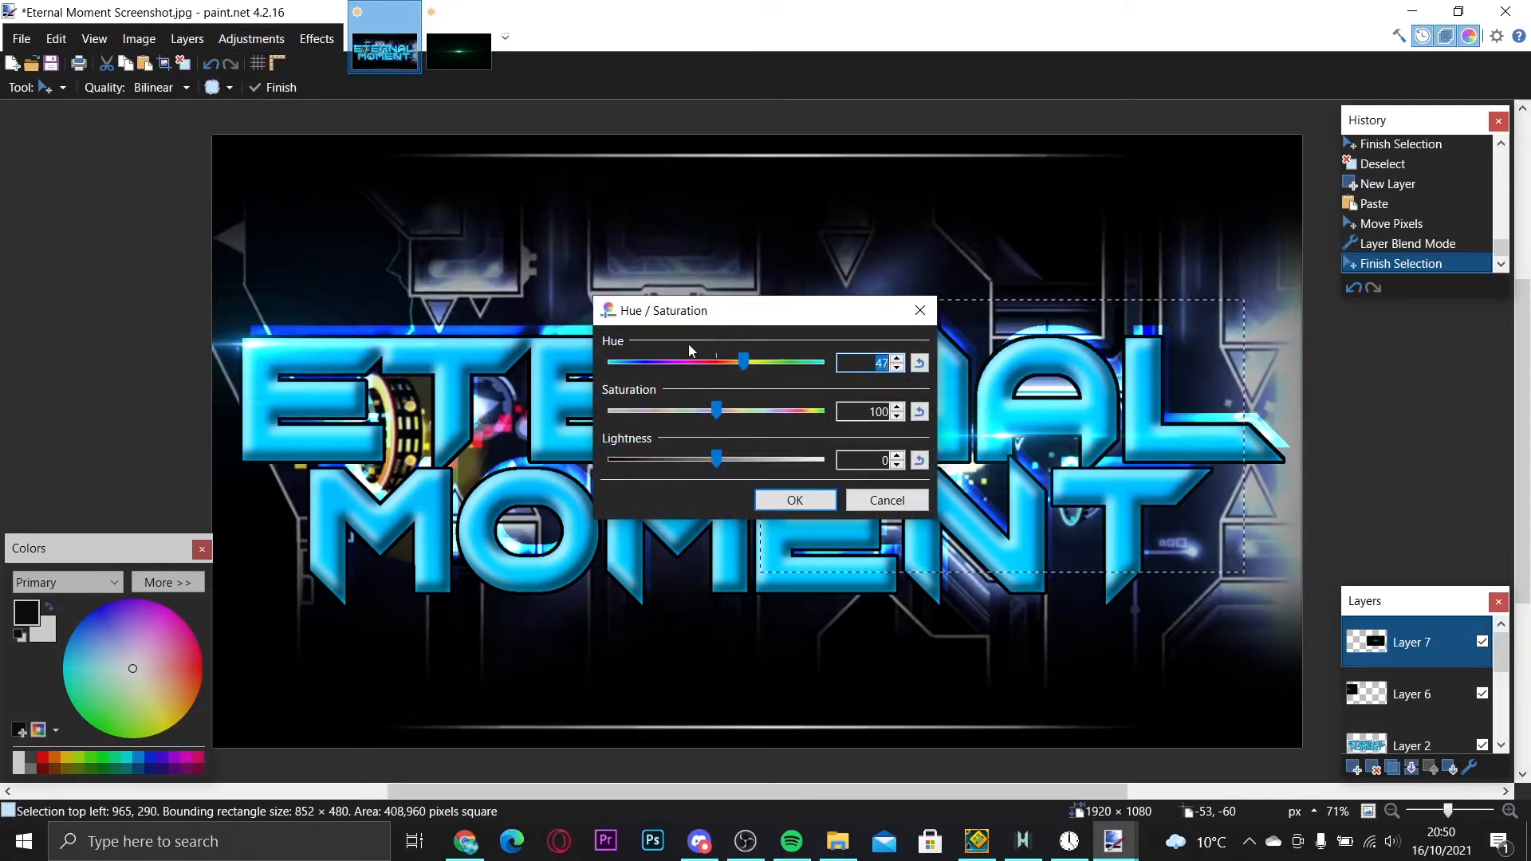
{"action": "left_click_drag", "start_coordinate": [715, 327], "coordinate": [536, 289]}
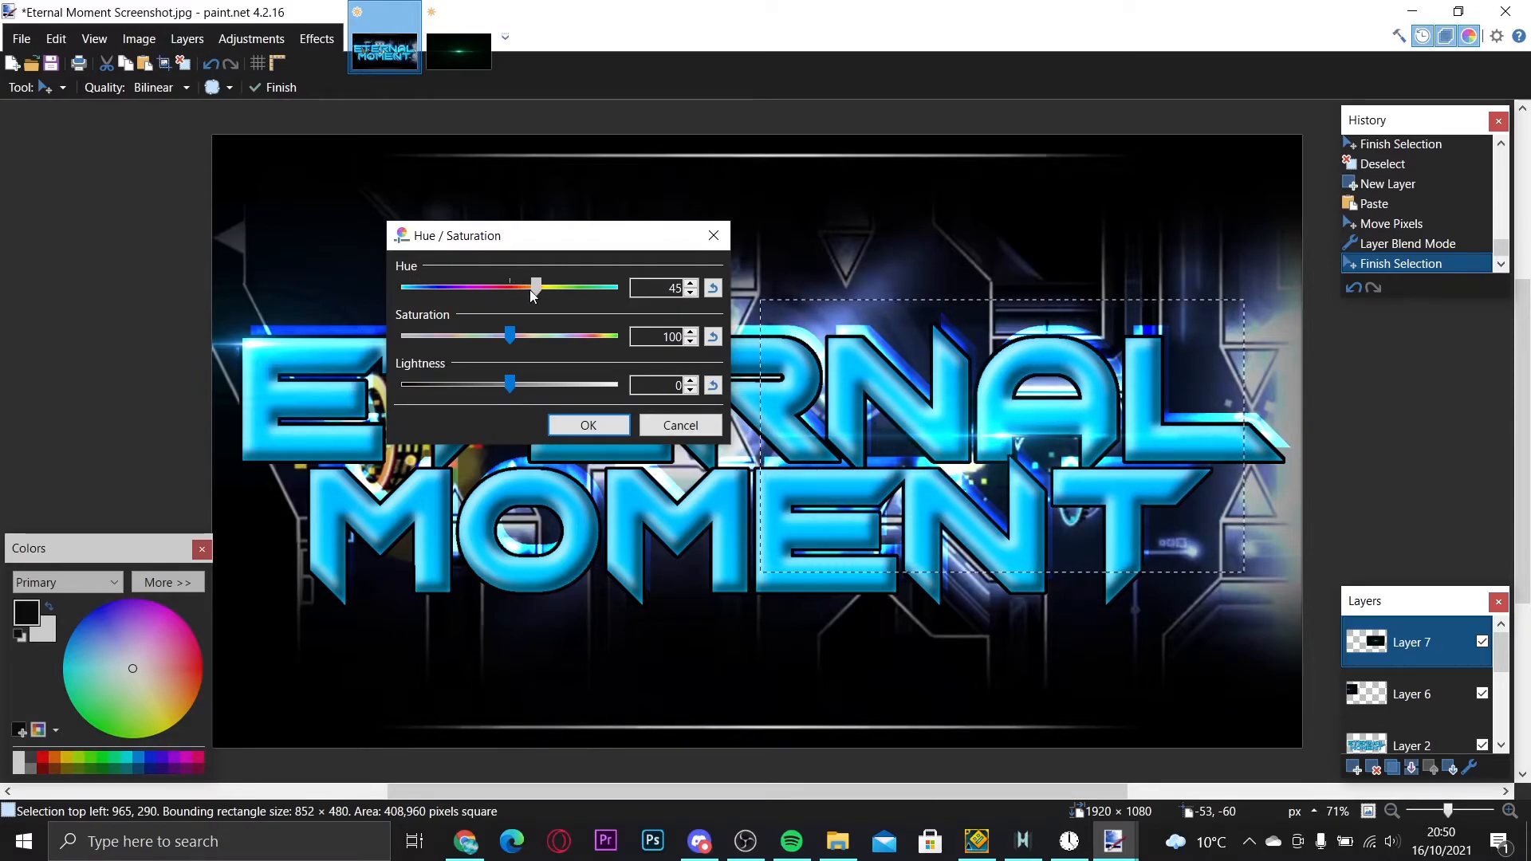
{"action": "left_click", "coordinate": [576, 433]}
{"action": "left_click_drag", "start_coordinate": [974, 486], "coordinate": [1106, 631]}
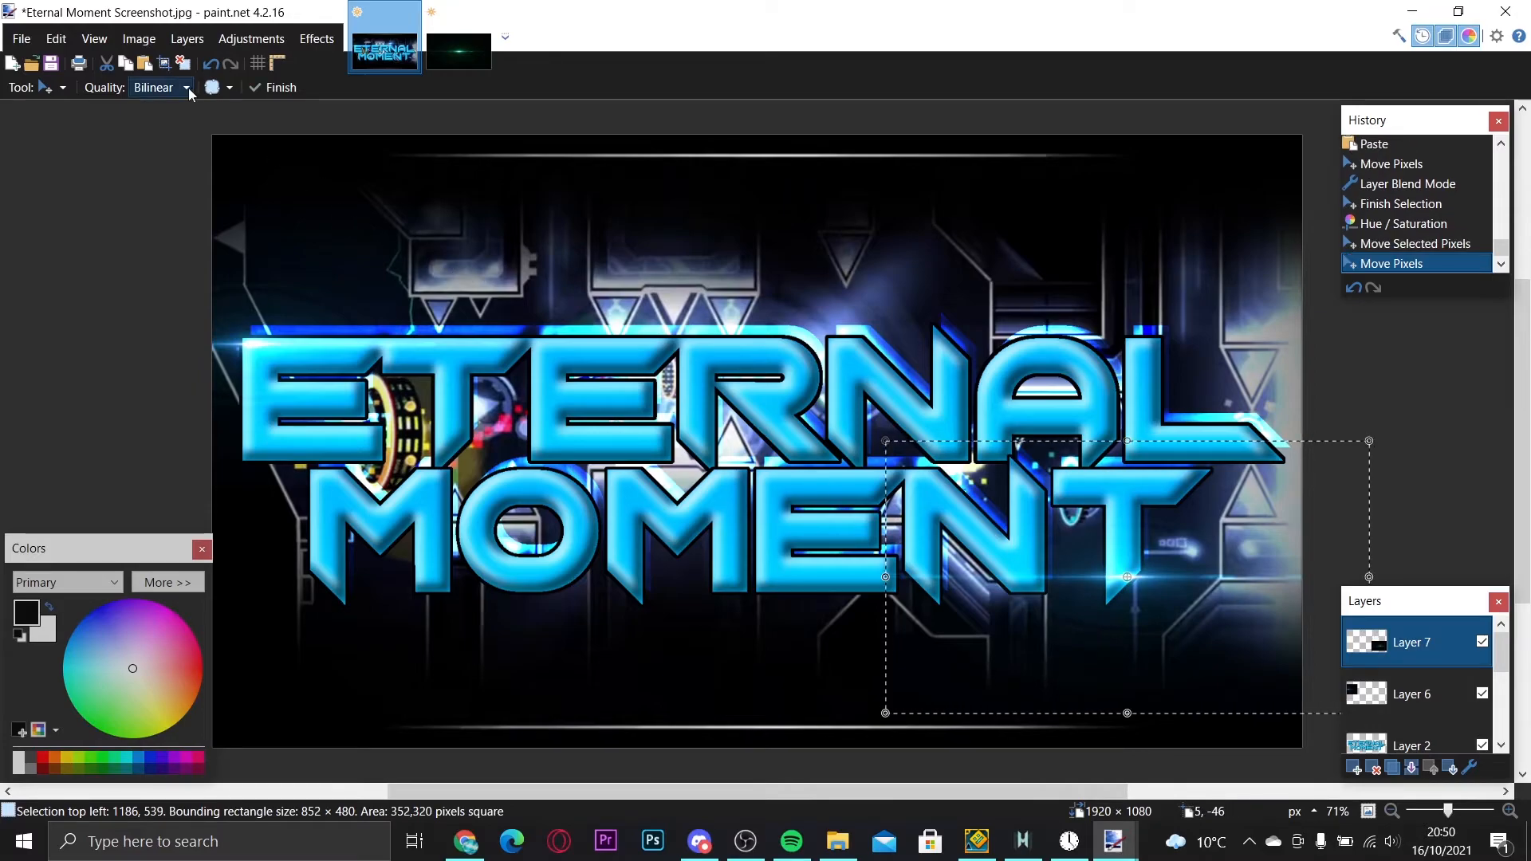
{"action": "left_click", "coordinate": [179, 67]}
{"action": "key", "text": "ctrl+v"}
{"action": "mouse_move", "coordinate": [746, 359]}
{"action": "left_mouse_down"}
{"action": "mouse_move", "coordinate": [726, 387]}
{"action": "mouse_move", "coordinate": [741, 390]}
{"action": "left_mouse_up"}
{"action": "key", "text": "ctrl+z"}
{"action": "key", "text": "ctrl+z"}
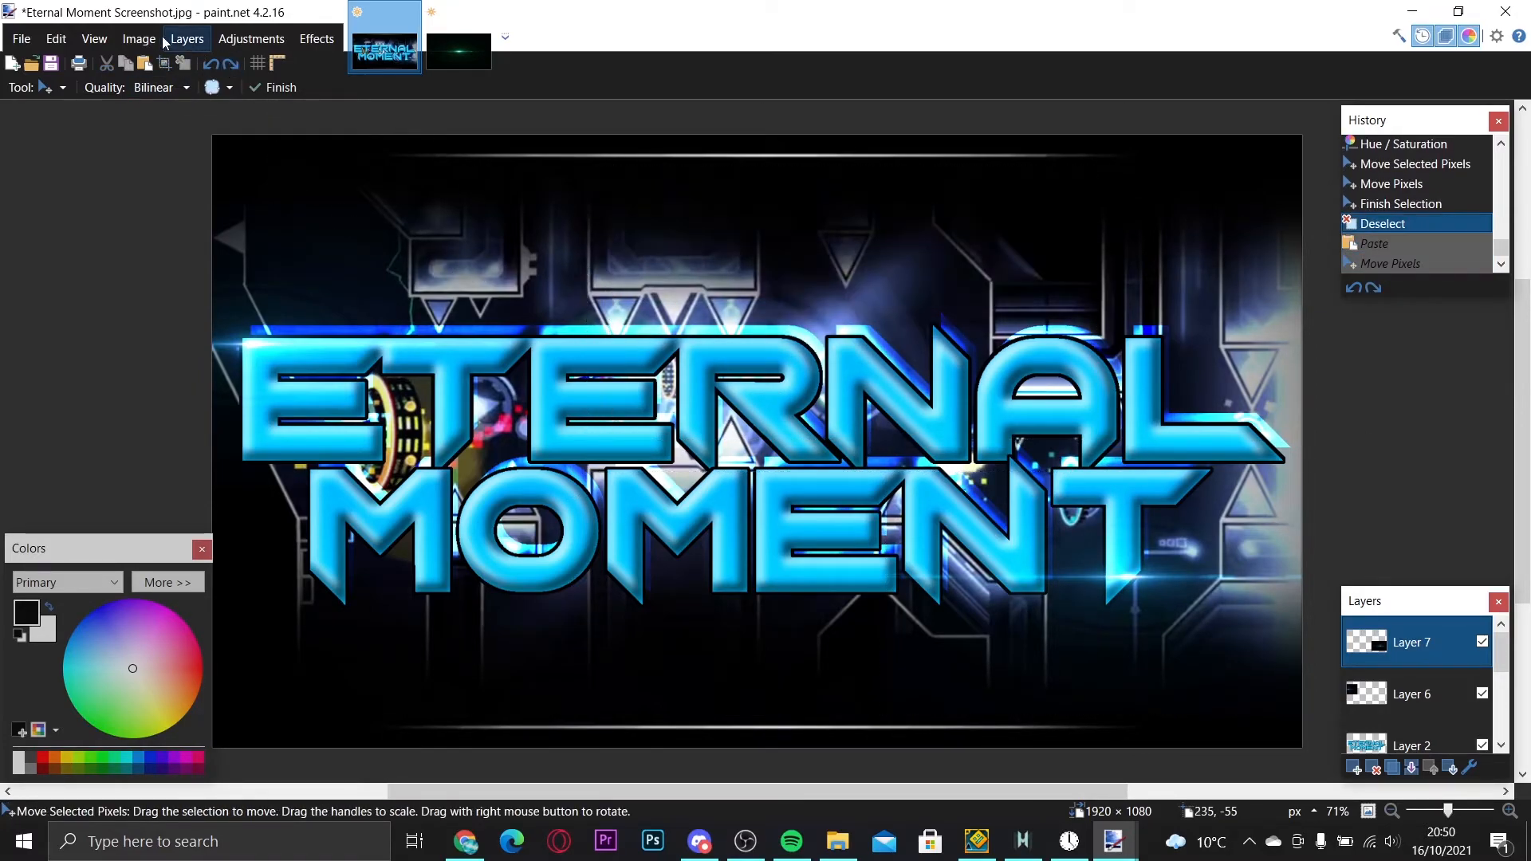
- Add a new layer and paste the blue flare onto it with its upper-left corner at 216, 471
{"action": "left_click", "coordinate": [169, 41]}
{"action": "left_click", "coordinate": [221, 61]}
{"action": "key", "text": "ctrl+v"}
{"action": "left_click_drag", "start_coordinate": [730, 296], "coordinate": [455, 531]}
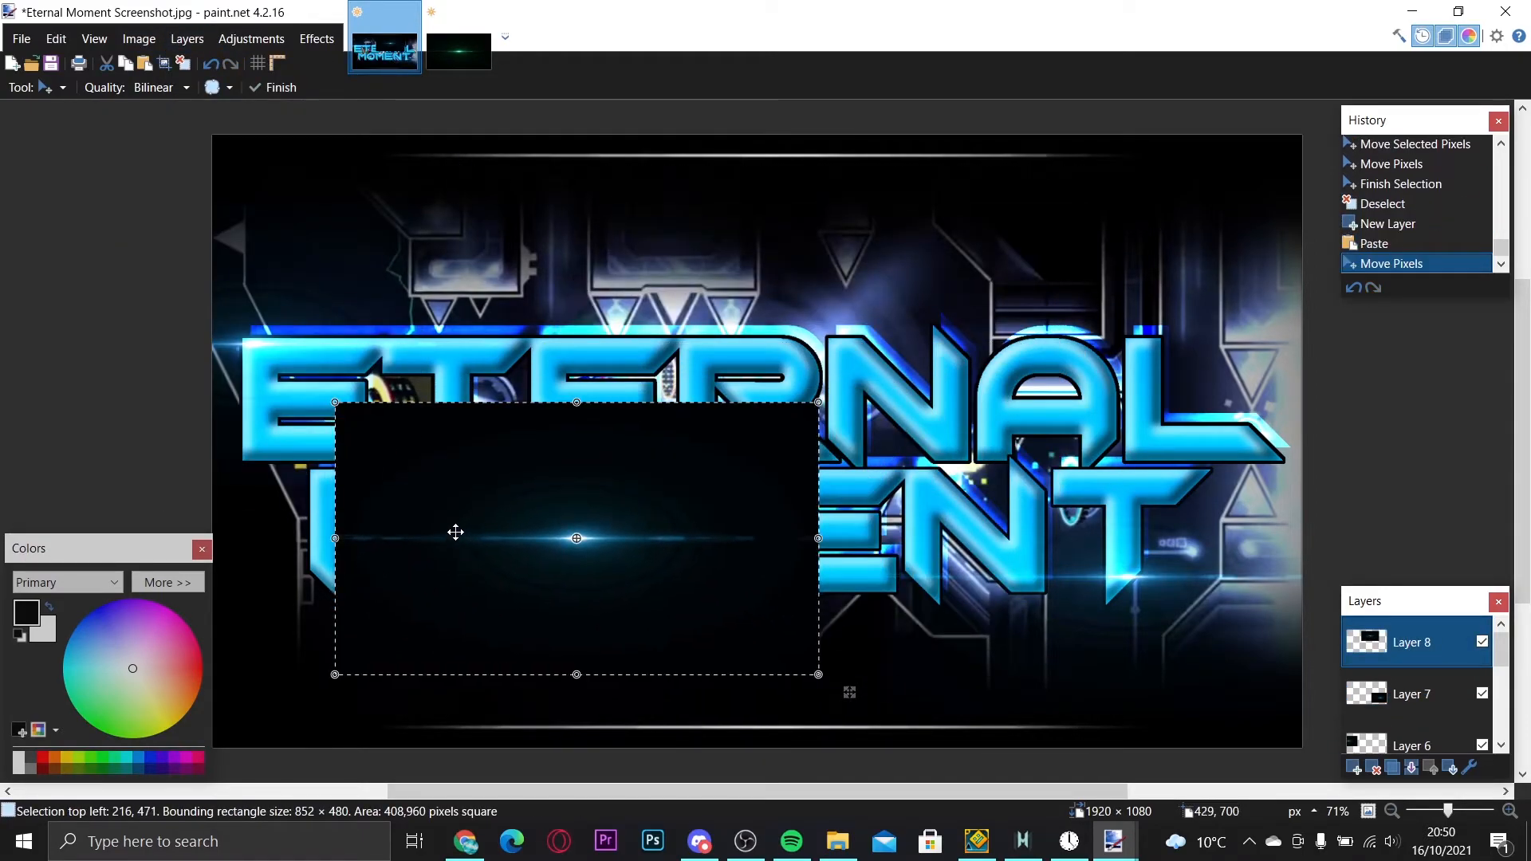
- Set Layer 8 to Additive and move its flare to 122, 545, glowing along the bottom of MOMENT's first O, then clear the selection
{"action": "double_click", "coordinate": [1356, 646]}
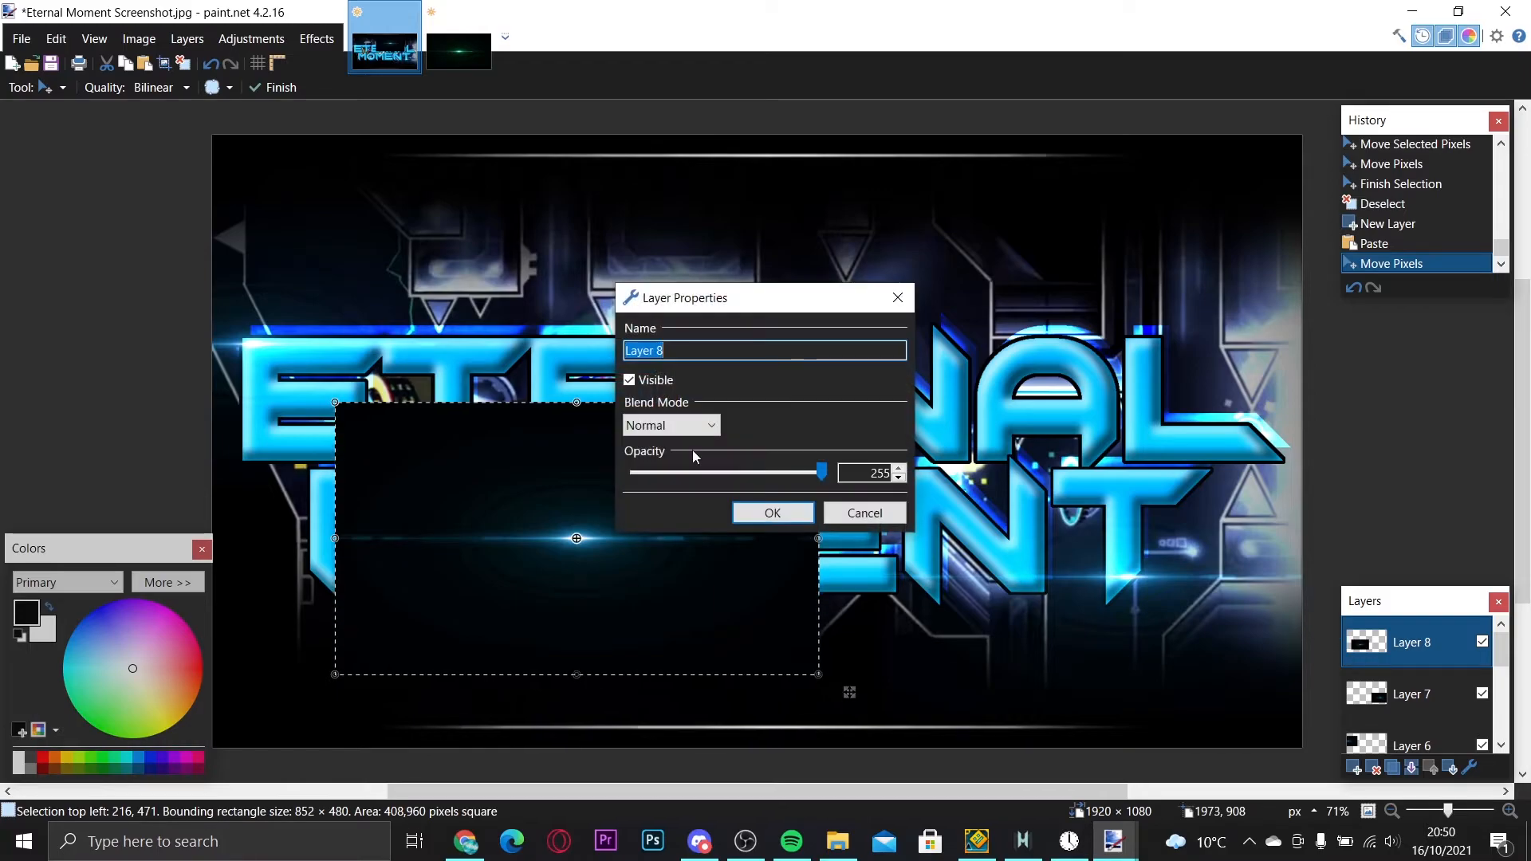
{"action": "left_click", "coordinate": [674, 429]}
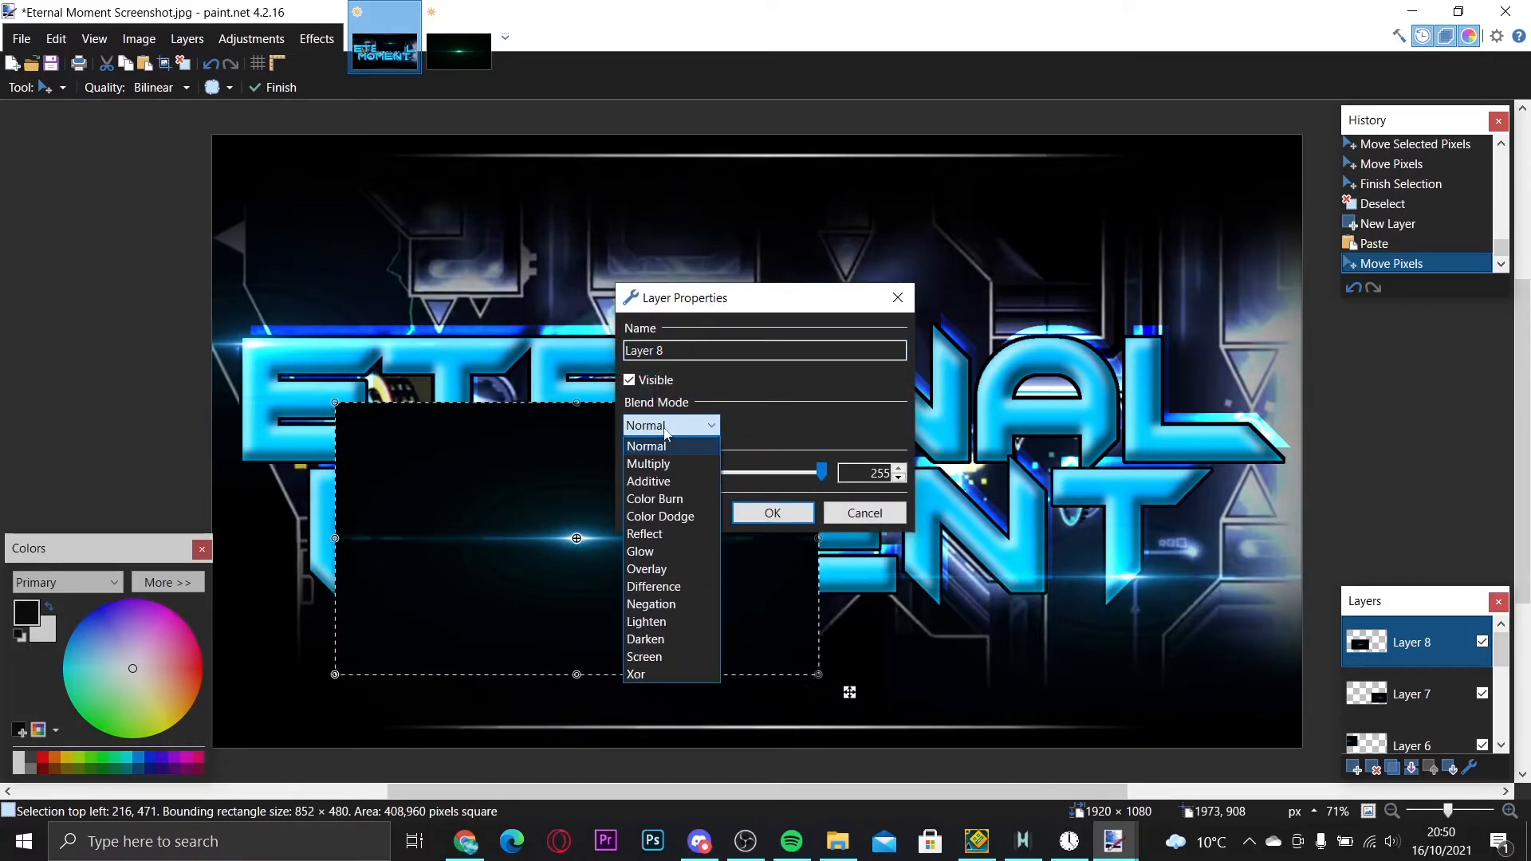
{"action": "left_click", "coordinate": [662, 480]}
{"action": "left_click", "coordinate": [772, 512]}
{"action": "left_click_drag", "start_coordinate": [582, 574], "coordinate": [507, 633]}
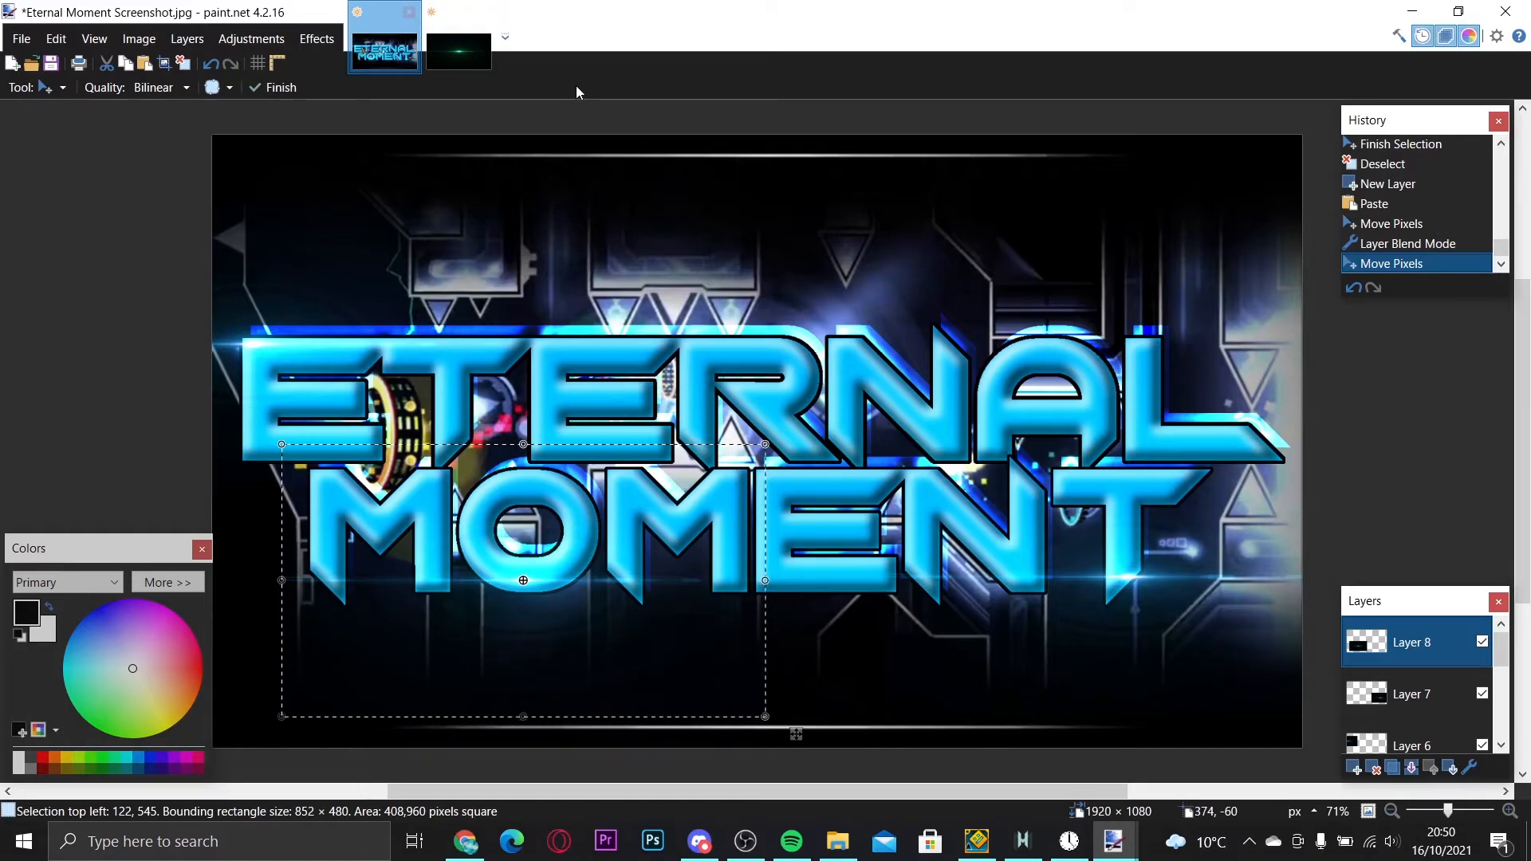
{"action": "key", "text": "ctrl+d"}
- Copy the entire Layer 8 canvas with its flare and paste it onto a new layer, with its upper-left corner at 940, -384
{"action": "key", "text": "ctrl+a"}
{"action": "left_click", "coordinate": [482, 494]}
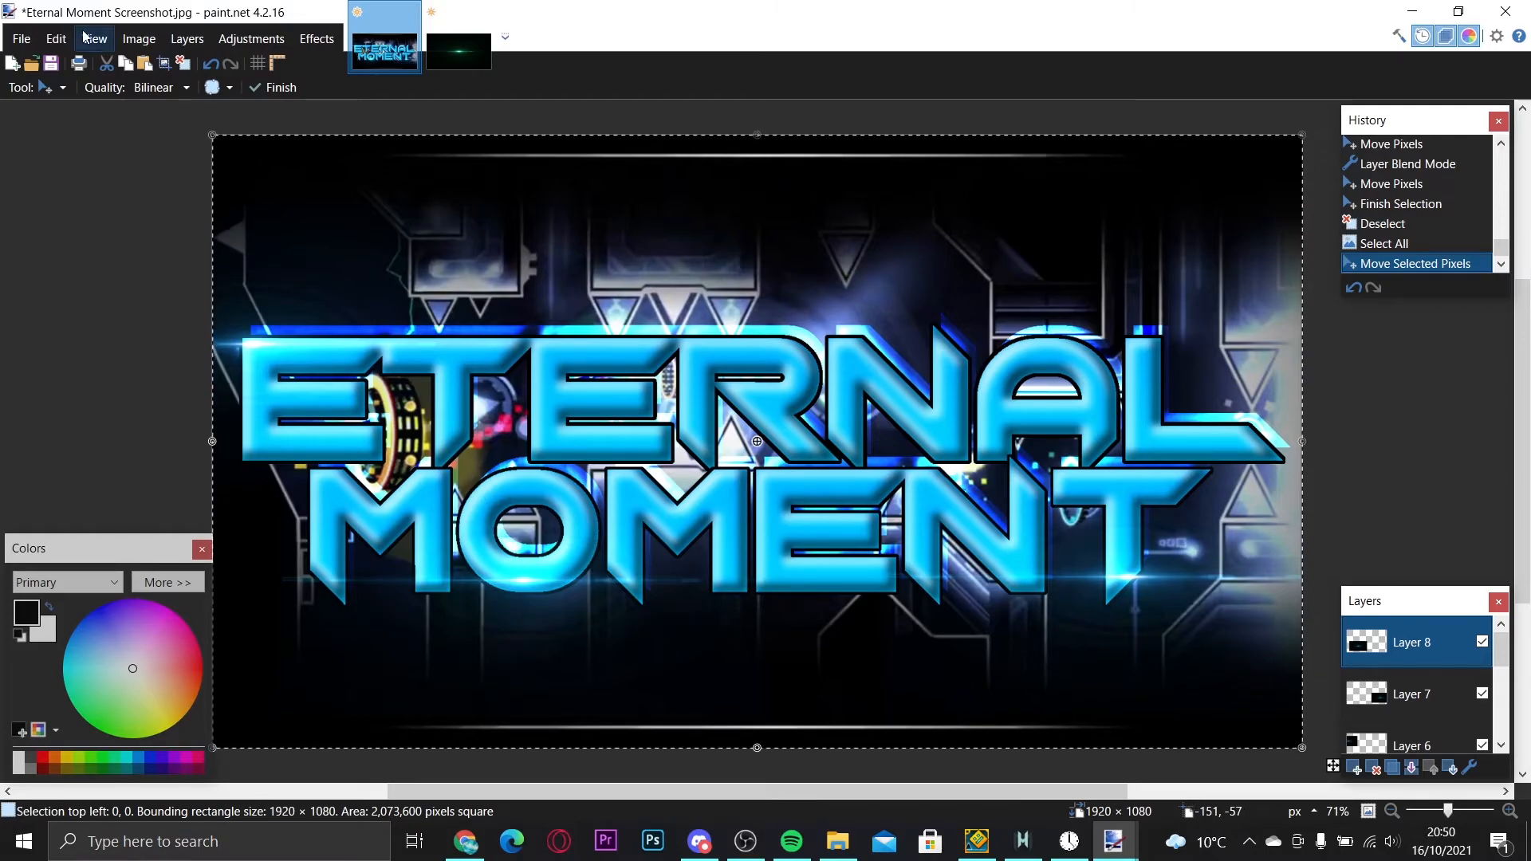
{"action": "left_click", "coordinate": [178, 65]}
{"action": "left_click", "coordinate": [187, 38]}
{"action": "left_click", "coordinate": [240, 62]}
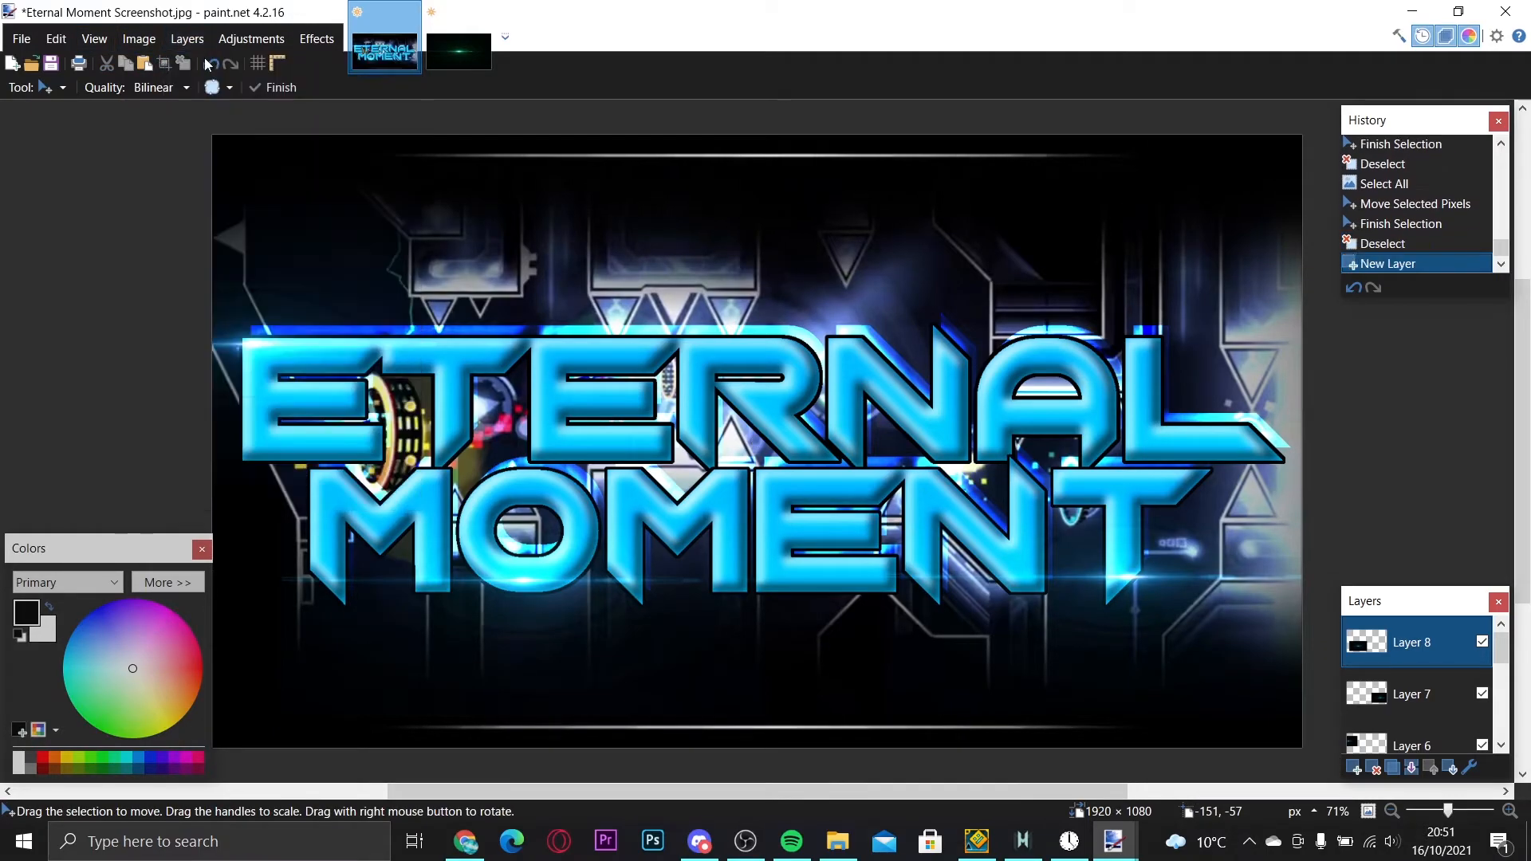
{"action": "key", "text": "ctrl+v"}
{"action": "left_click_drag", "start_coordinate": [604, 561], "coordinate": [1043, 386]}
- Set Layer 9 to Additive, move the pasted selection to 1095, -410 so the flare glows on ETERNAL's L, and deselect
{"action": "double_click", "coordinate": [1411, 643]}
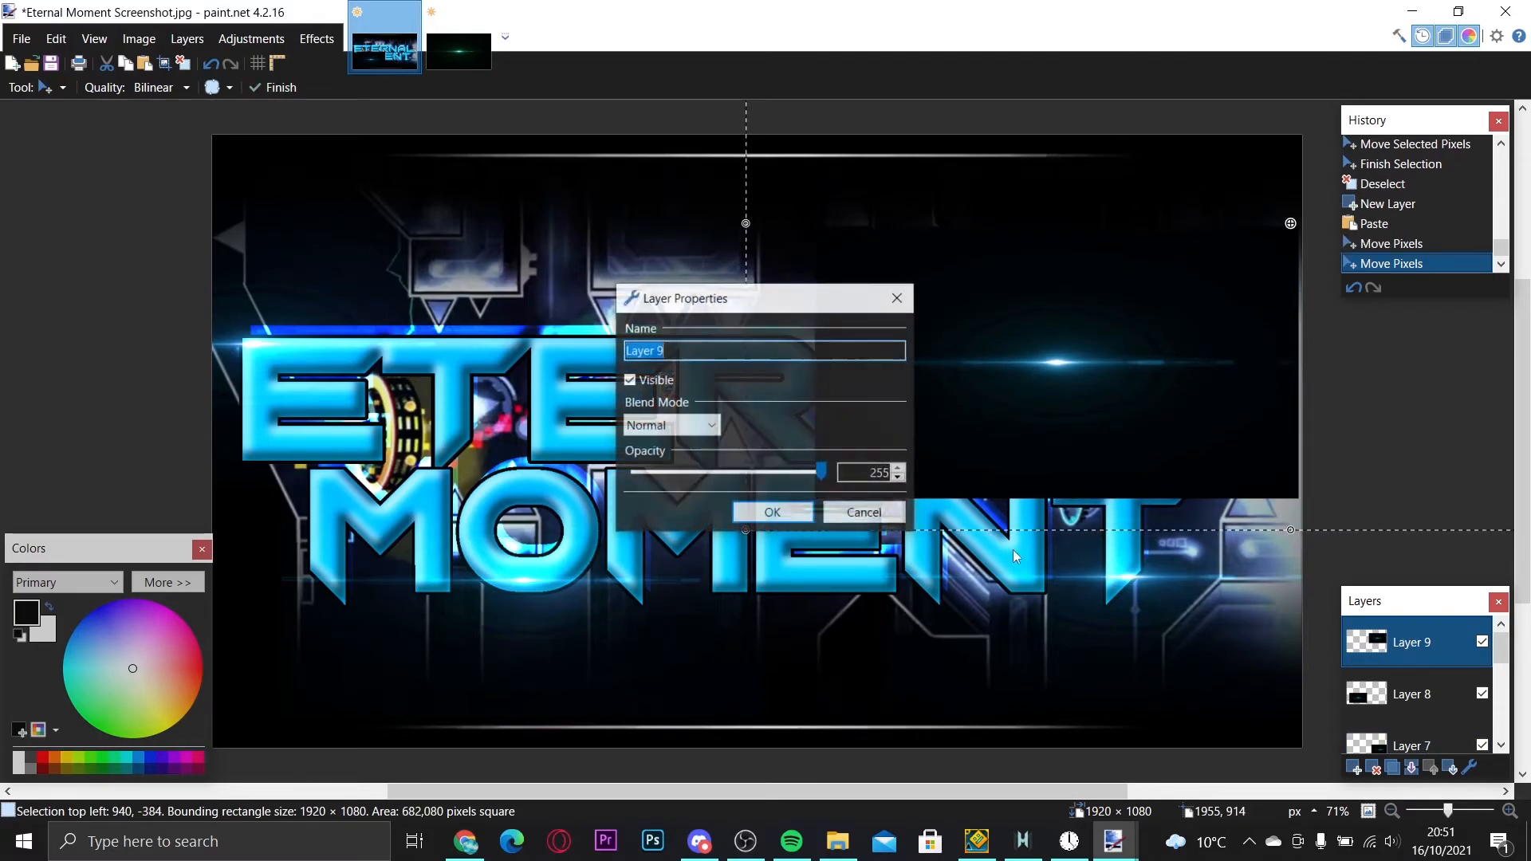
{"action": "left_click", "coordinate": [694, 425]}
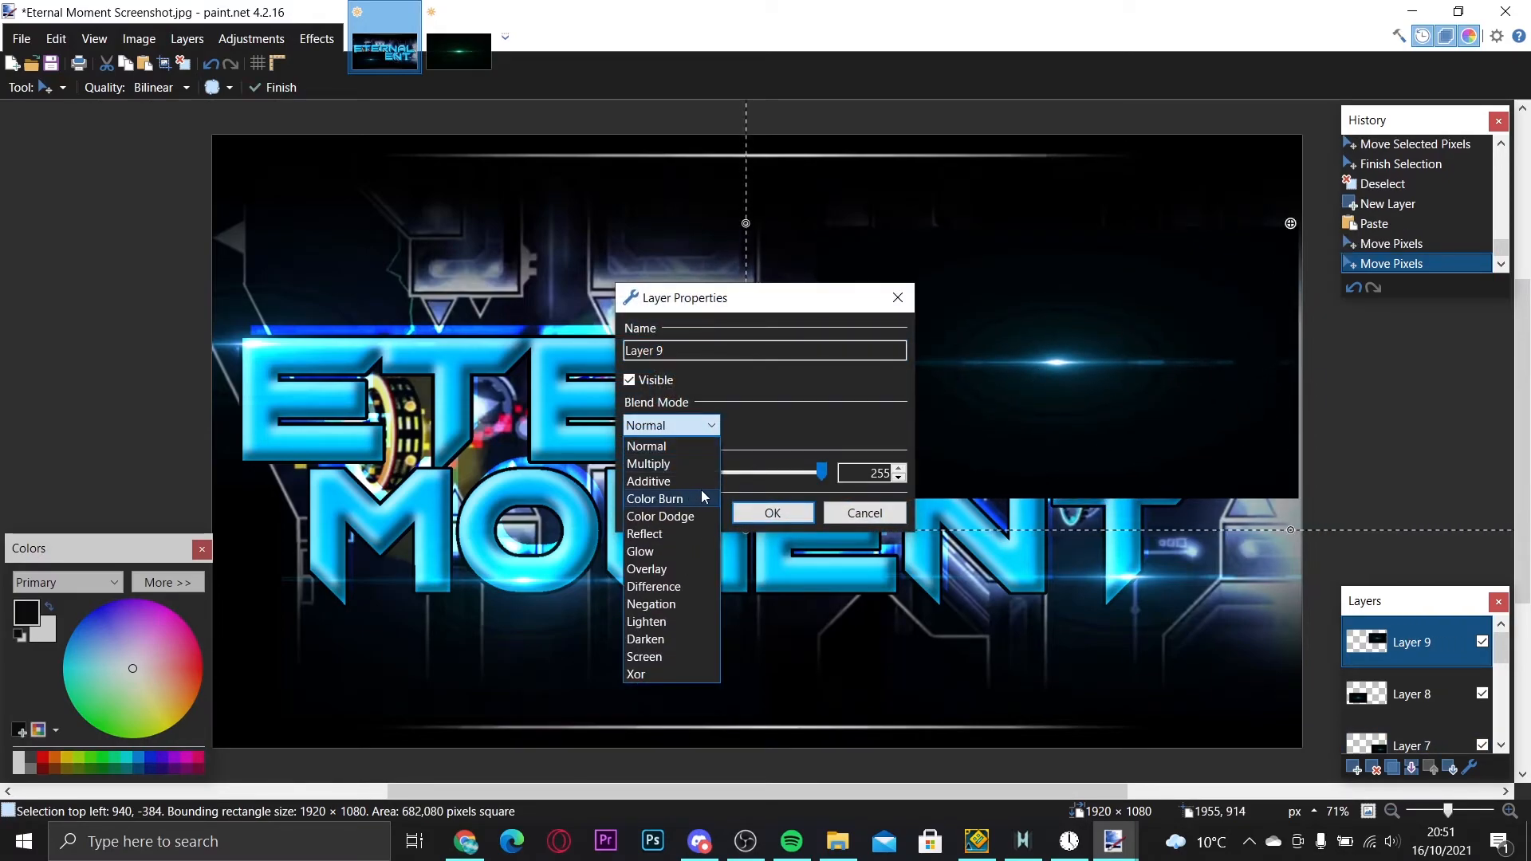
{"action": "left_click", "coordinate": [648, 481]}
{"action": "left_click", "coordinate": [773, 513]}
{"action": "left_click_drag", "start_coordinate": [1069, 451], "coordinate": [1157, 435]}
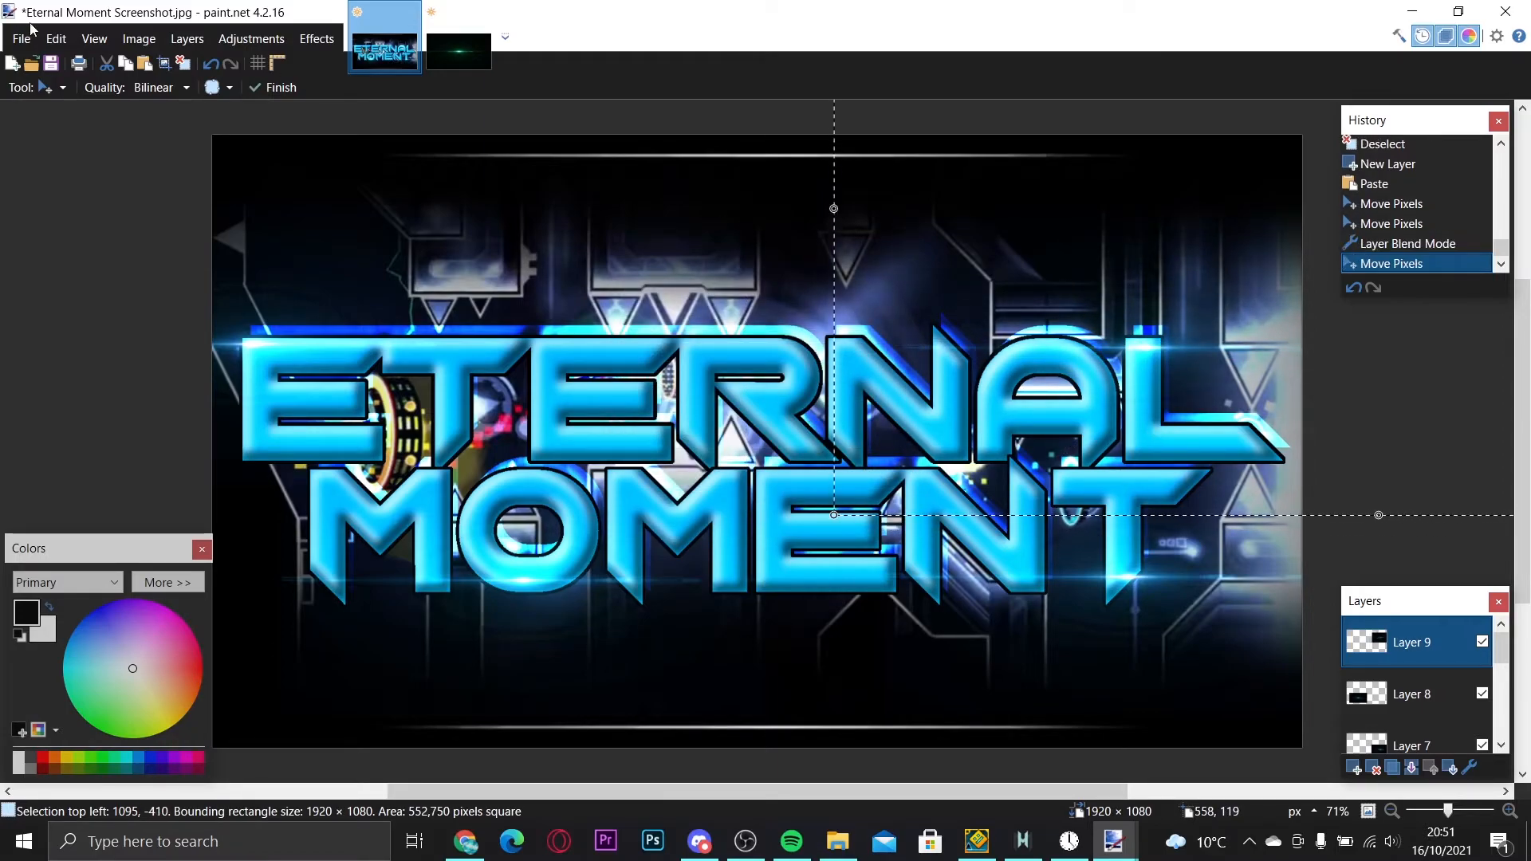
{"action": "left_click", "coordinate": [182, 67]}
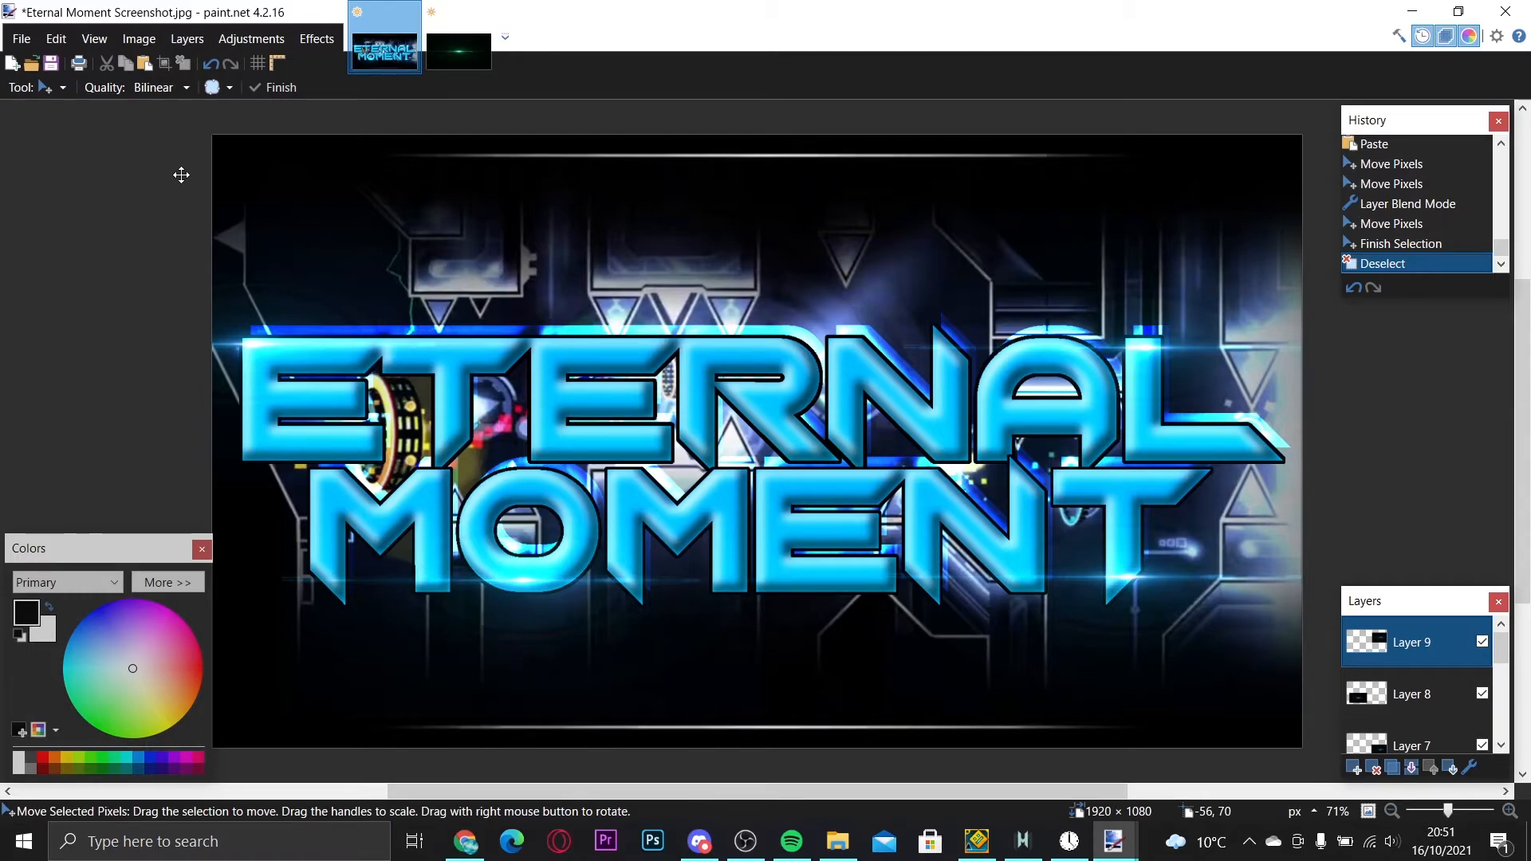
- Switch to Chrome and open google.com in a new tab
{"action": "key", "text": "alt+Tab"}
{"action": "key", "text": "alt+Tab"}
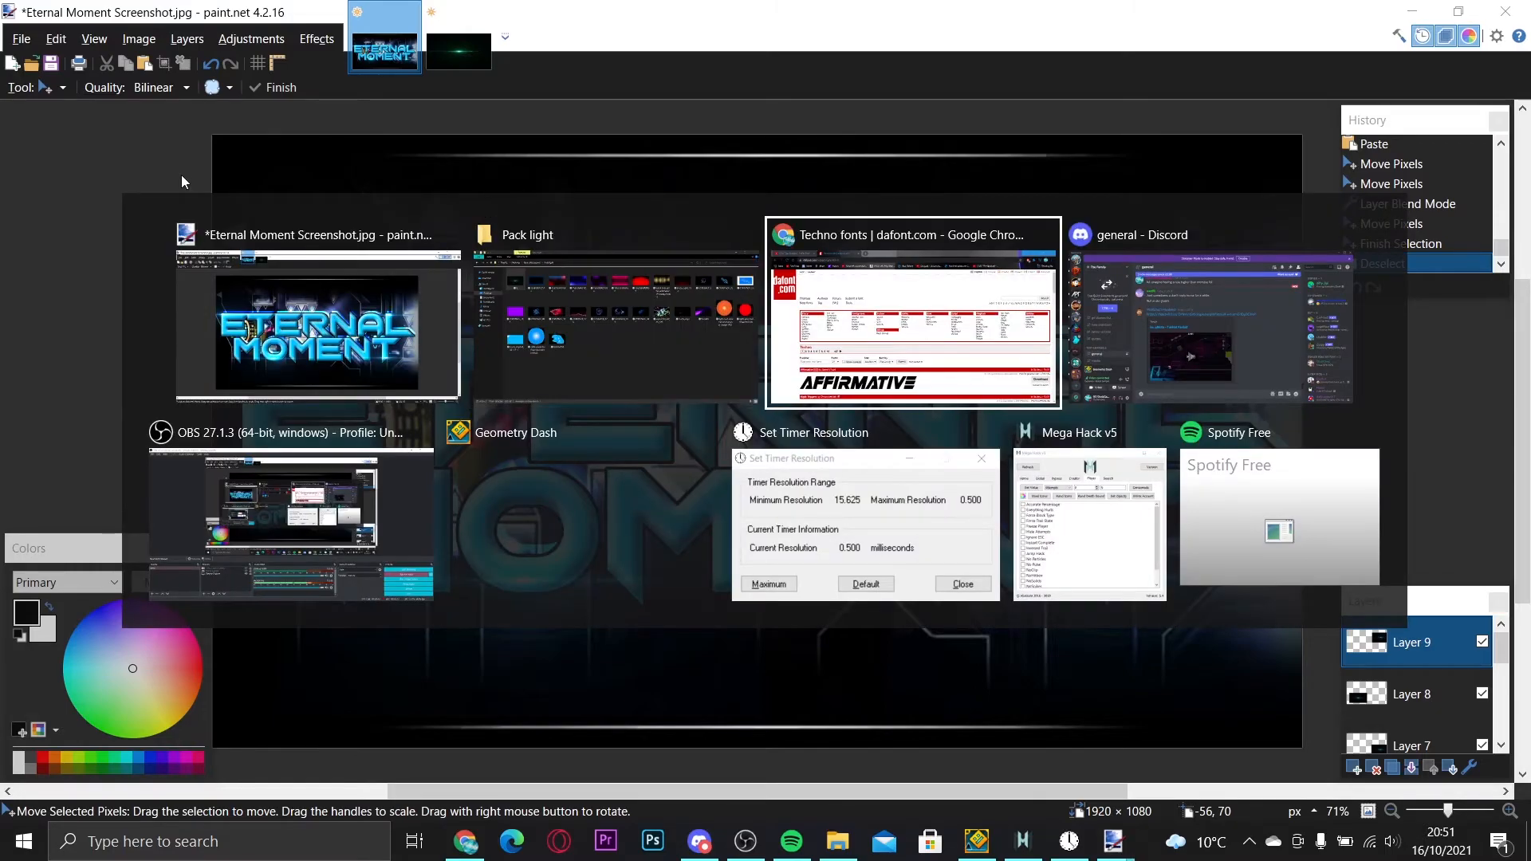
{"action": "key", "text": "ctrl+t"}
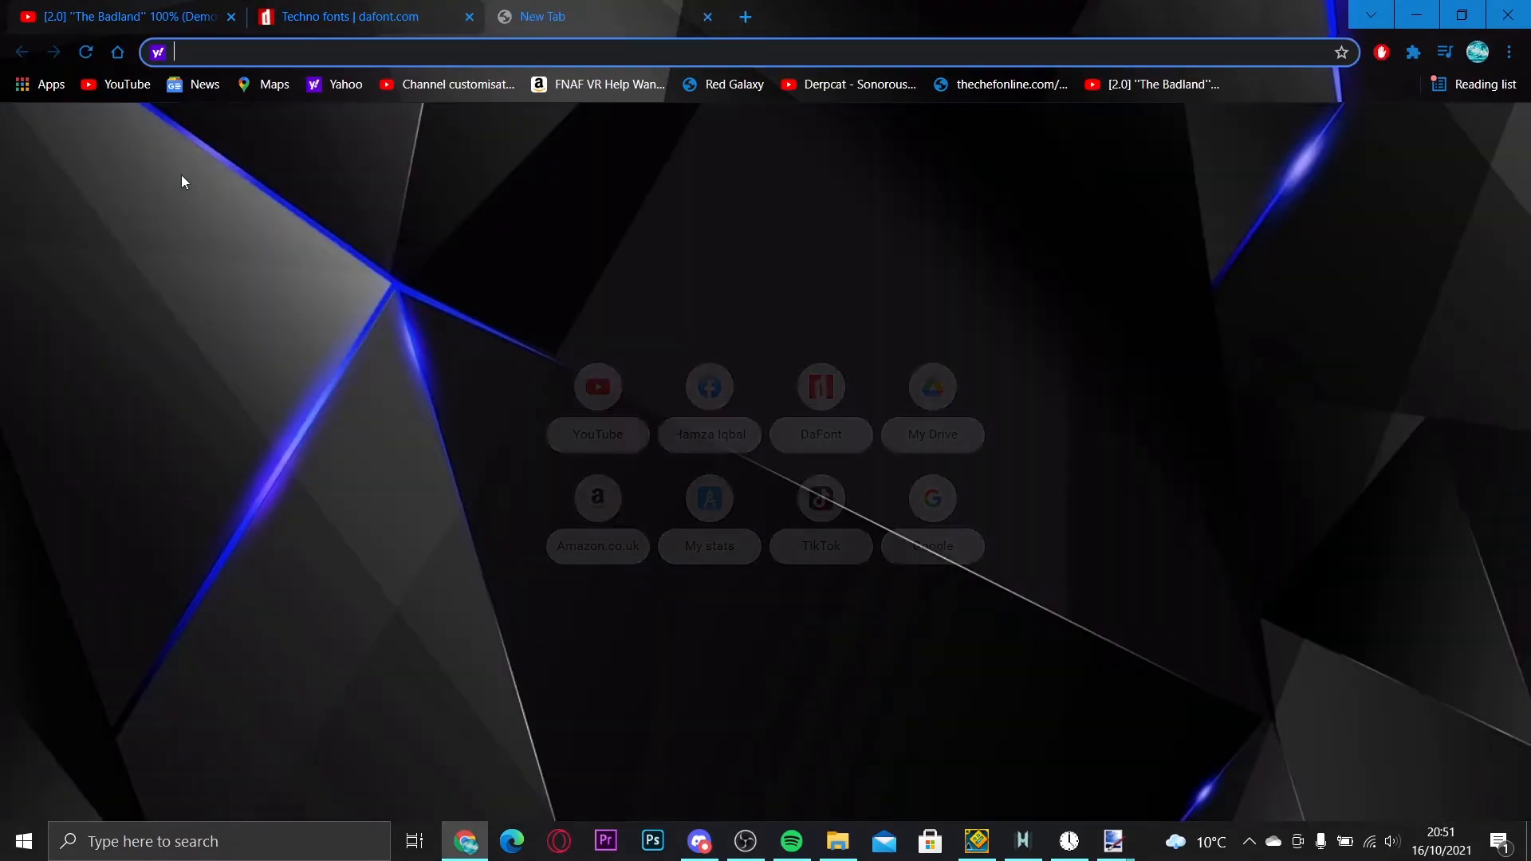
{"action": "type", "text": "google.com"}
{"action": "key", "text": "Return"}
- Search Google Images for "blue galaxy background"
{"action": "left_click", "coordinate": [650, 375]}
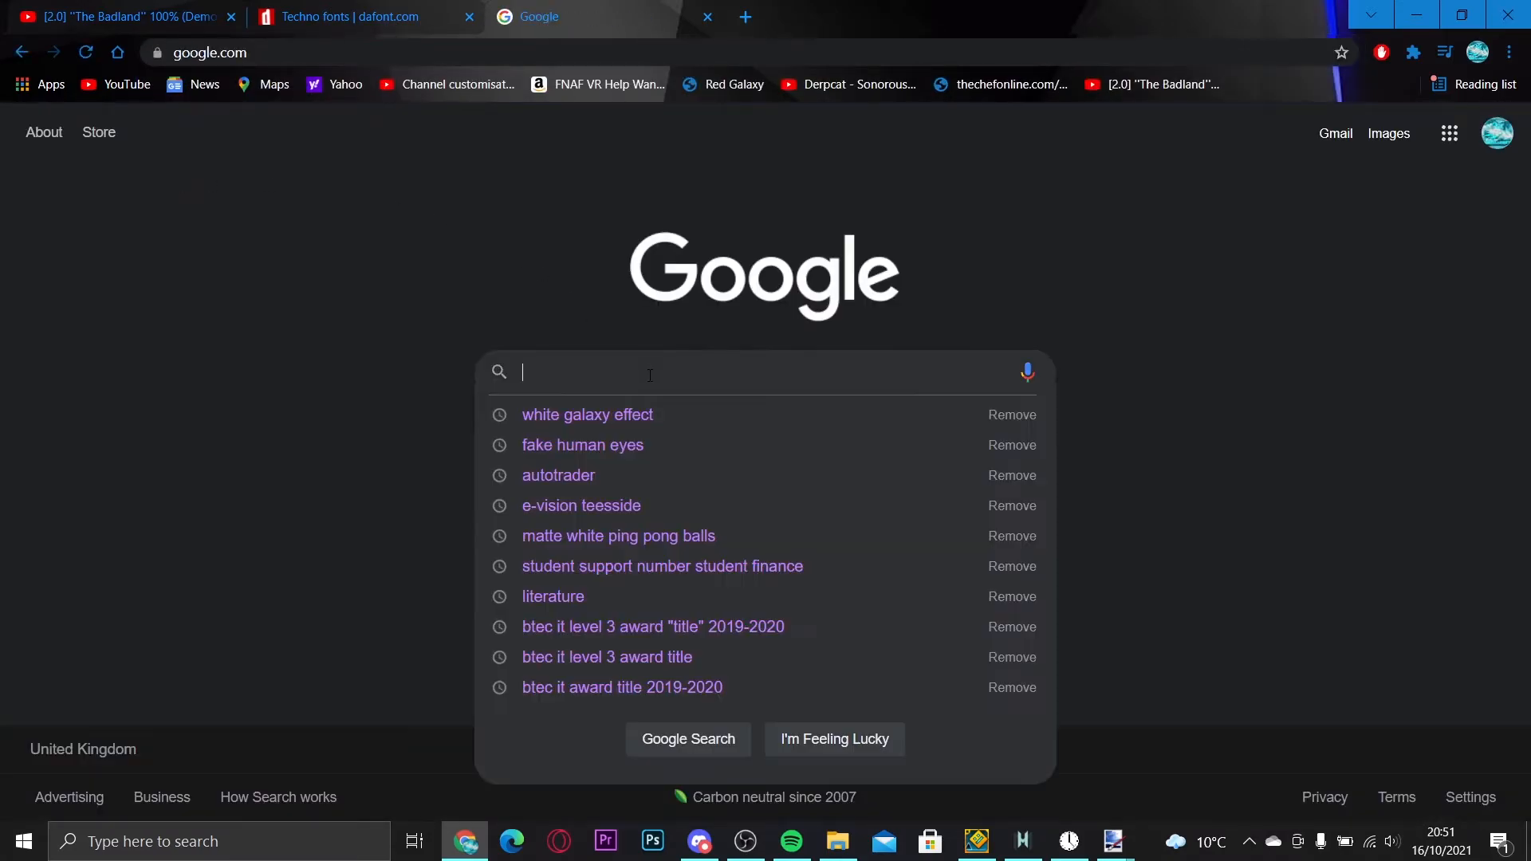
{"action": "key", "text": "alt+Tab"}
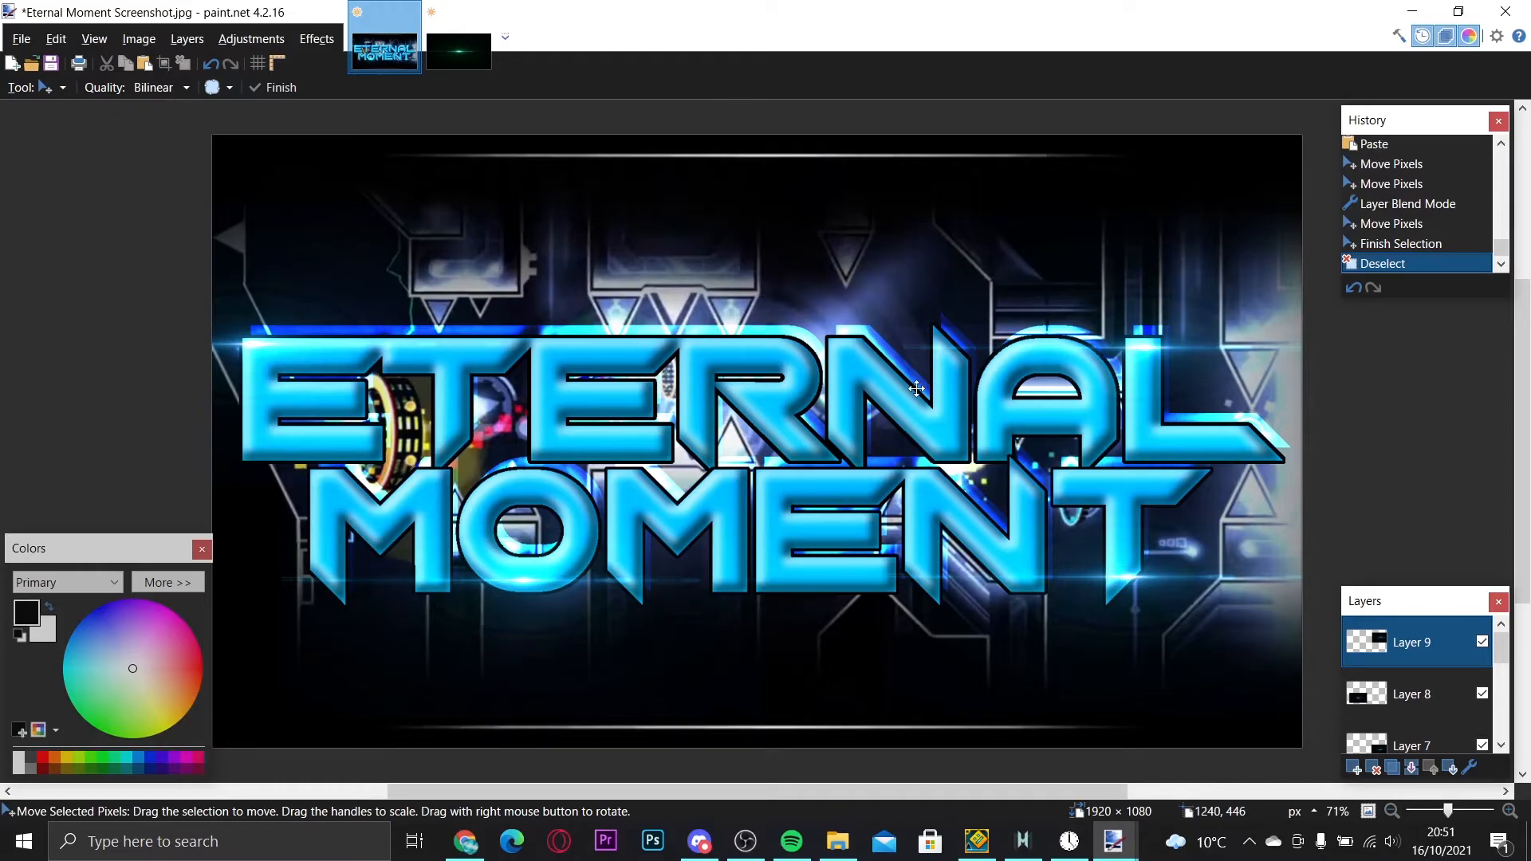
{"action": "key", "text": "alt+Tab"}
{"action": "type", "text": "blue"}
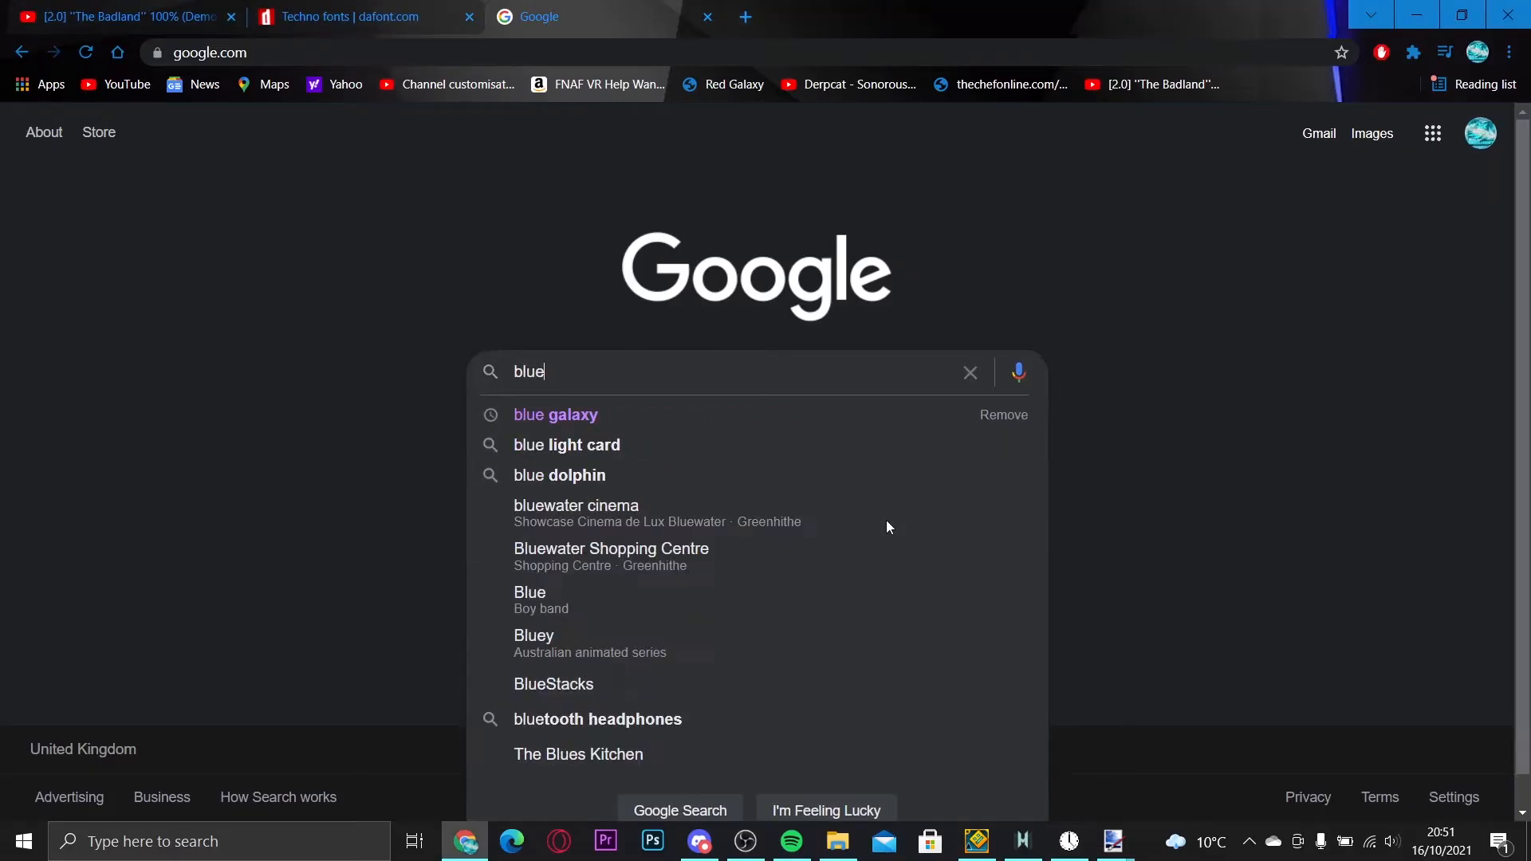
{"action": "type", "text": " galaxy background"}
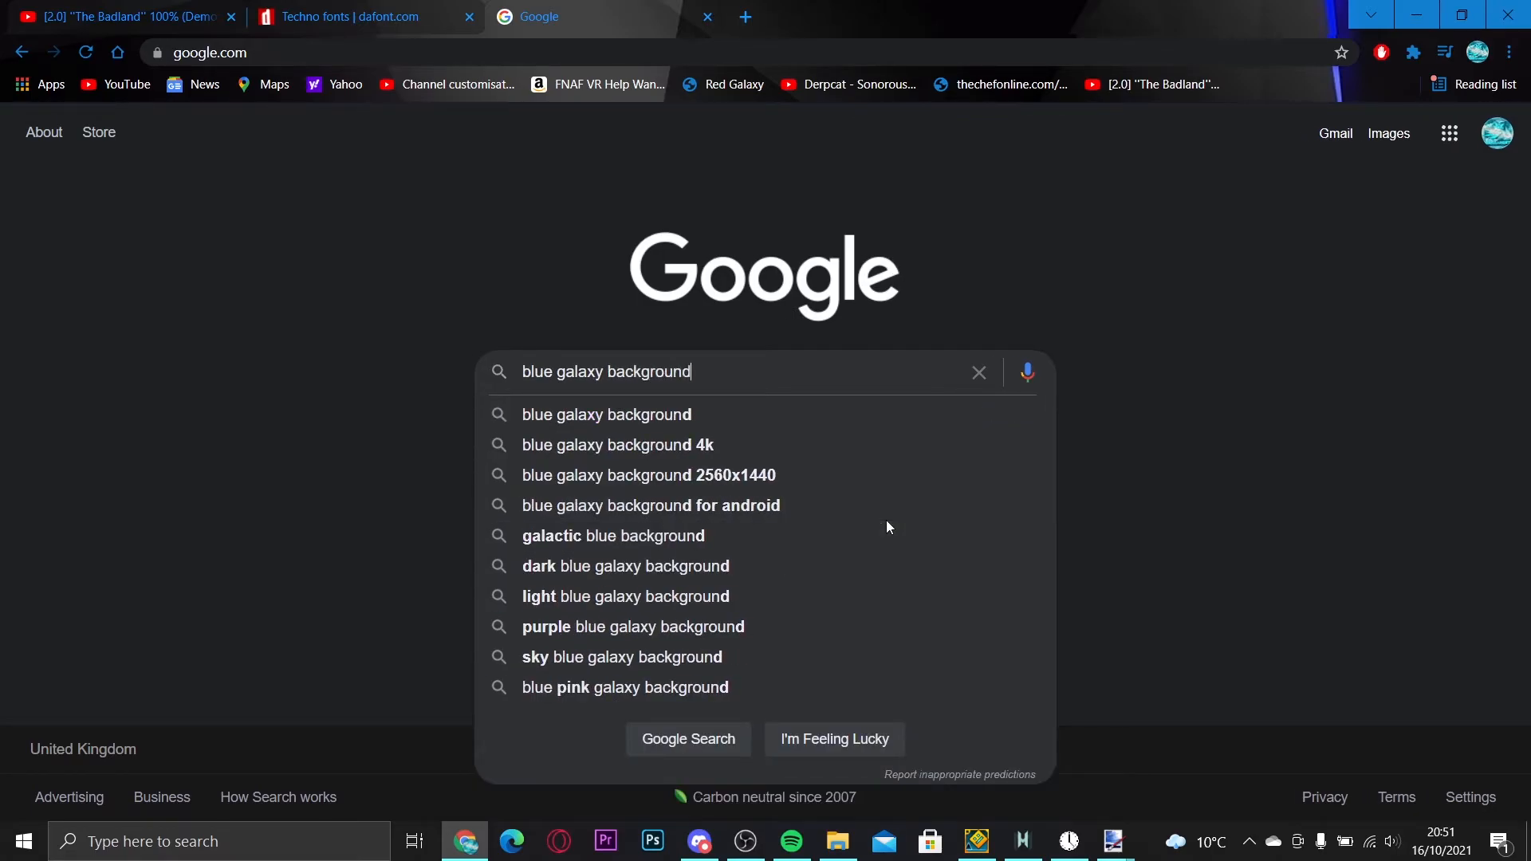
{"action": "key", "text": "Return"}
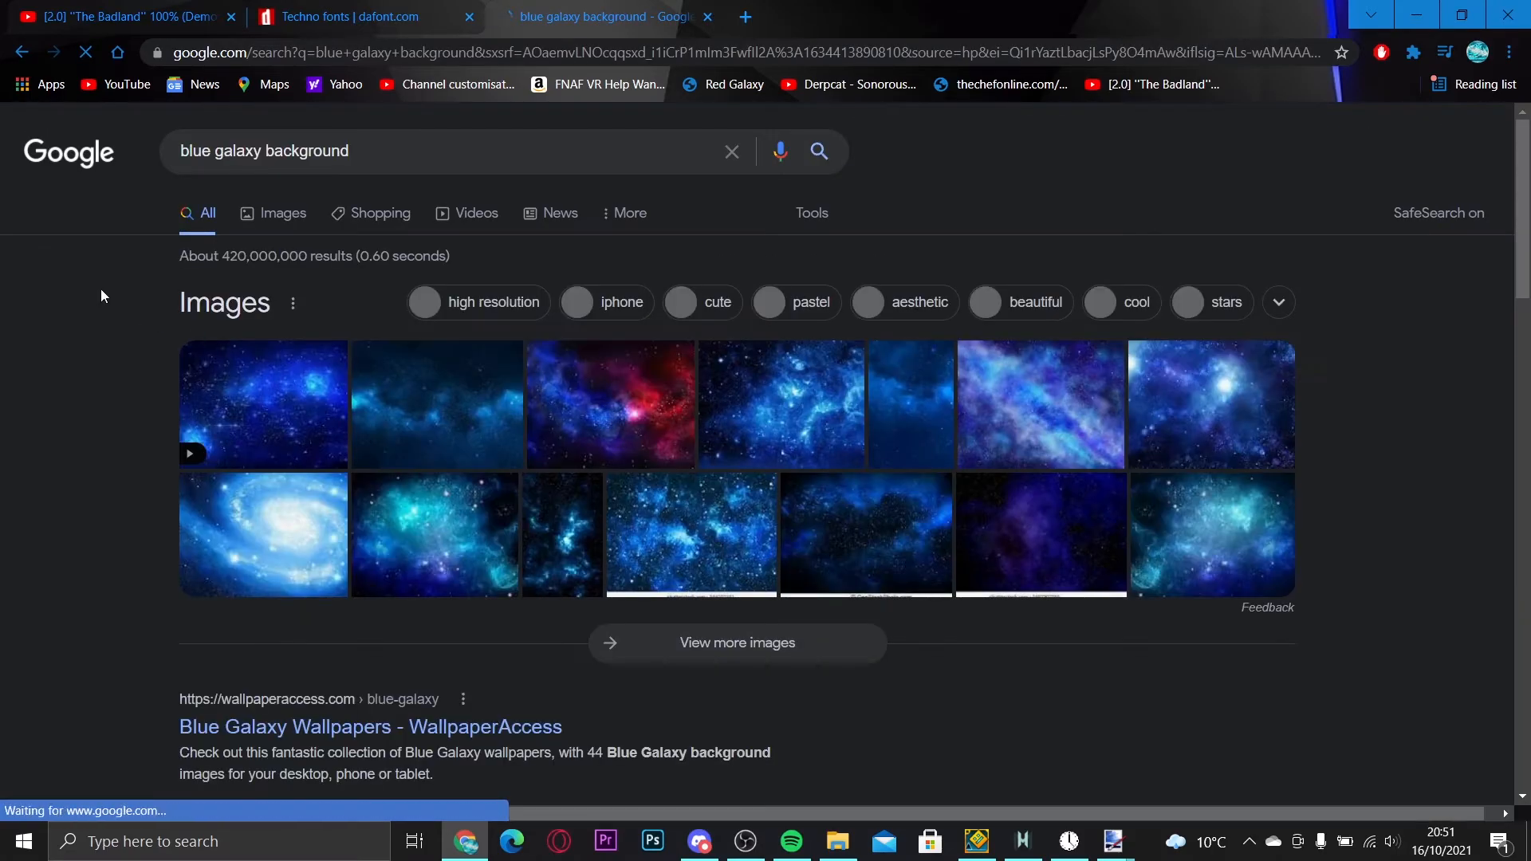
{"action": "left_click", "coordinate": [276, 213]}
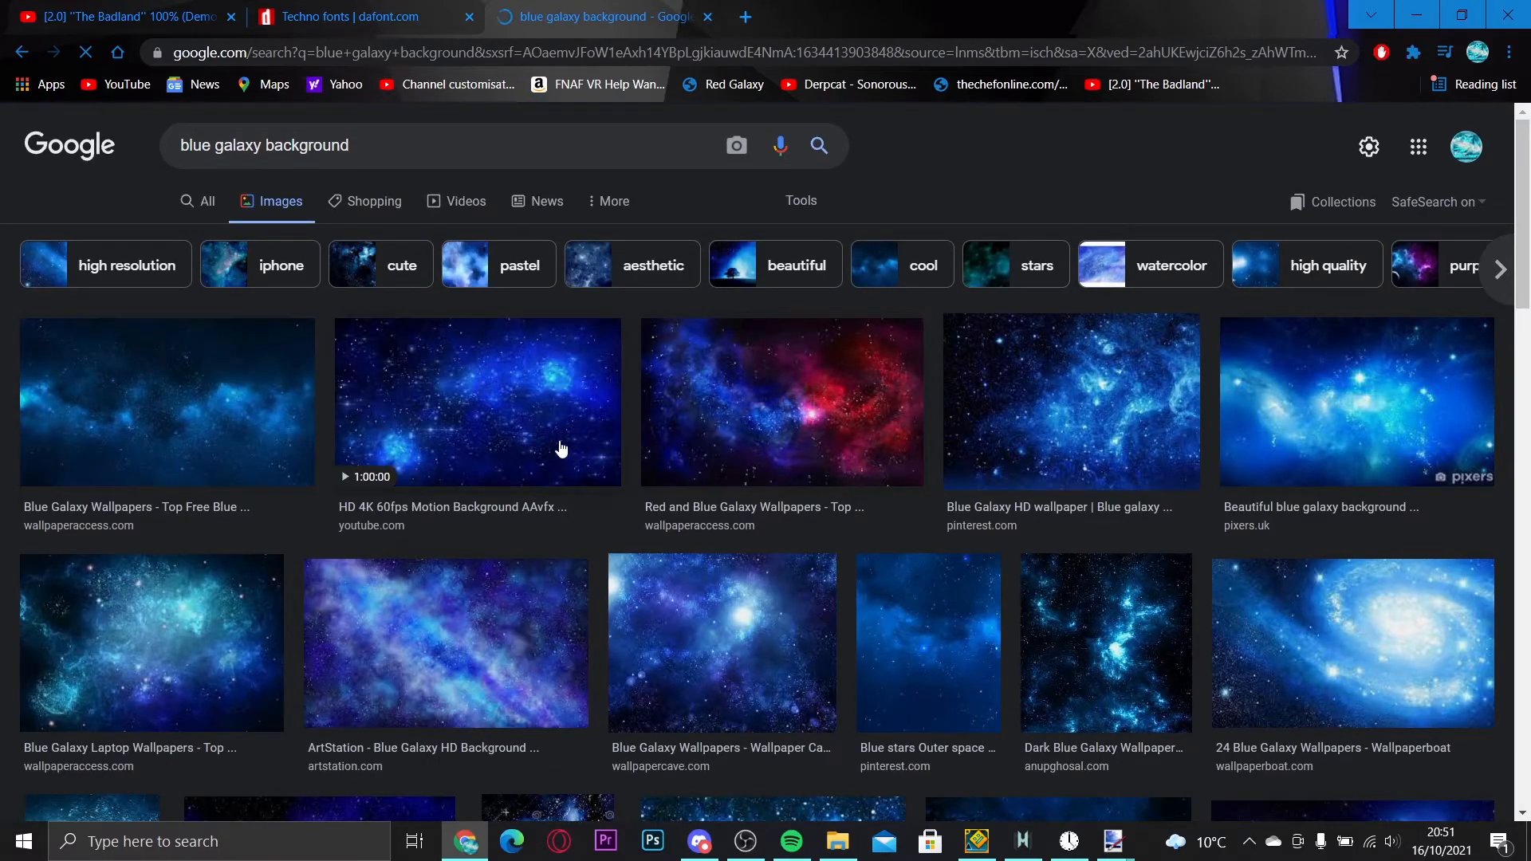
- Preview the 1920 × 1080 ArtStation "Blue Galaxy HD Background" result and copy its image
{"action": "left_click", "coordinate": [507, 431]}
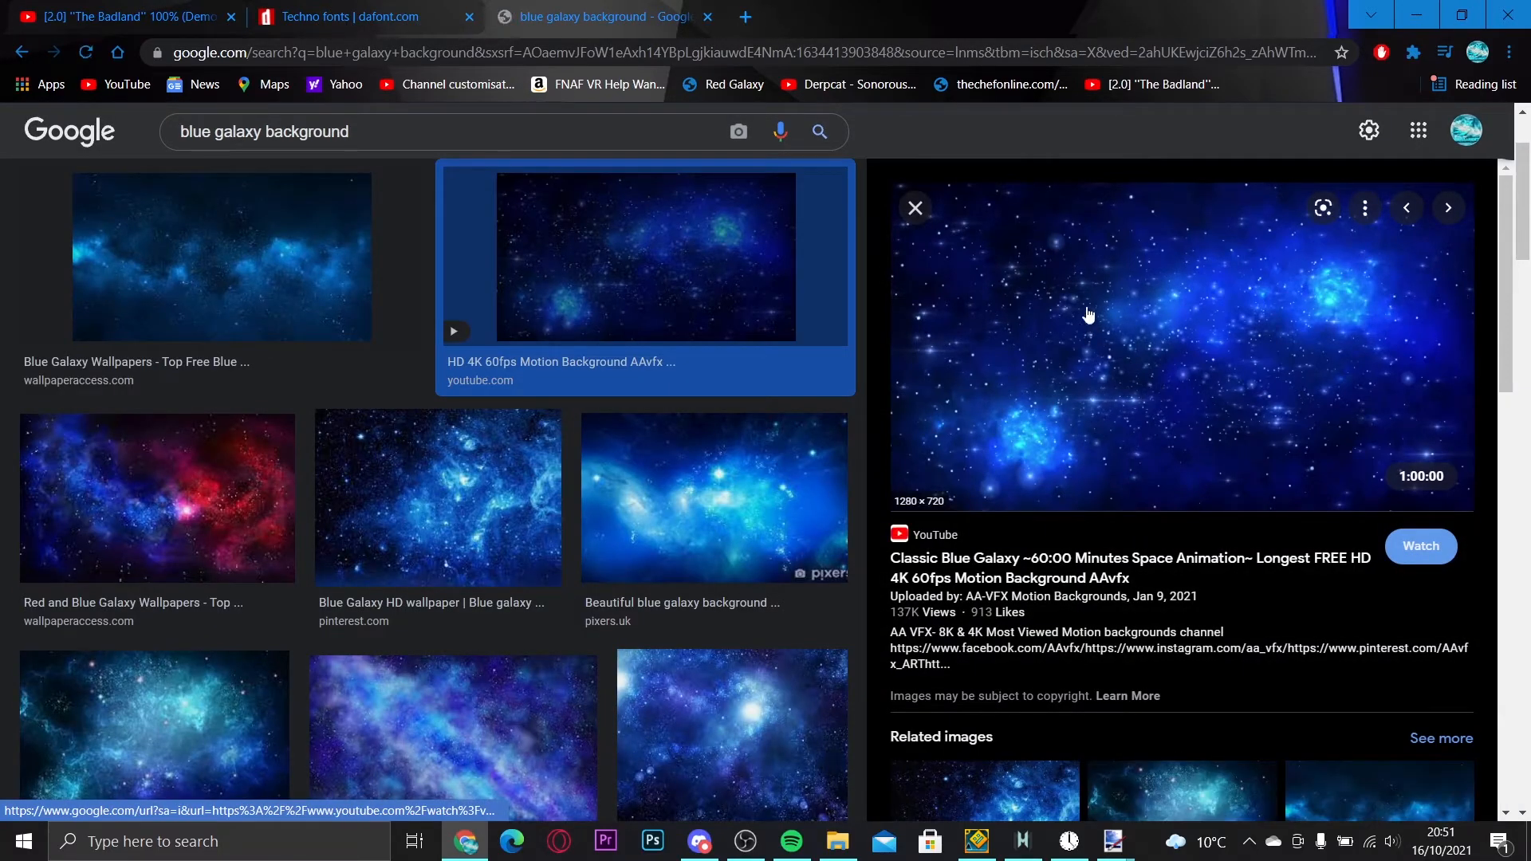
{"action": "left_click", "coordinate": [916, 209]}
{"action": "left_click", "coordinate": [458, 500]}
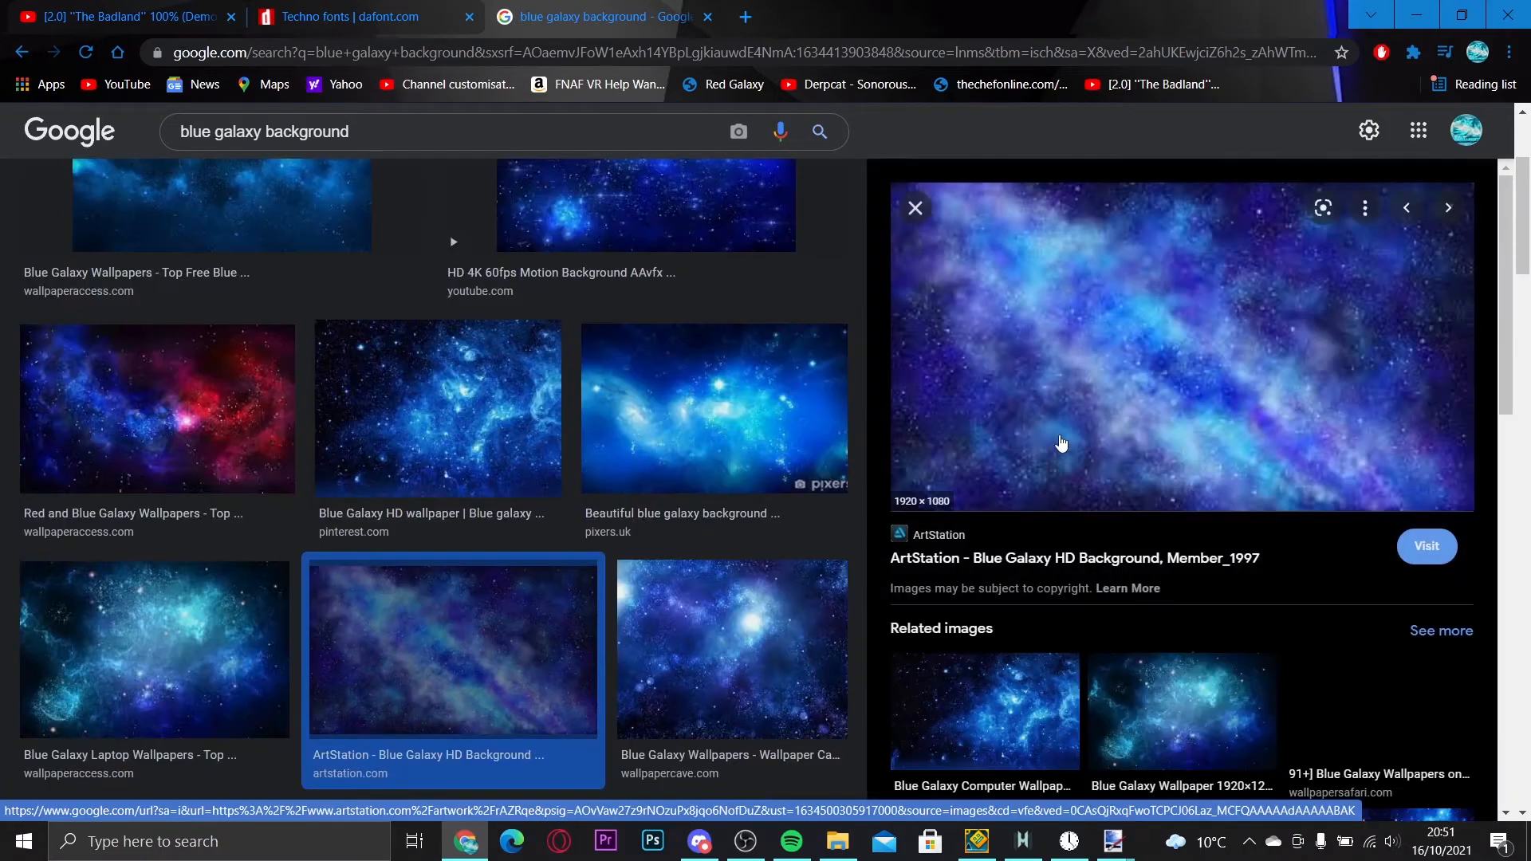
{"action": "right_click", "coordinate": [1069, 407]}
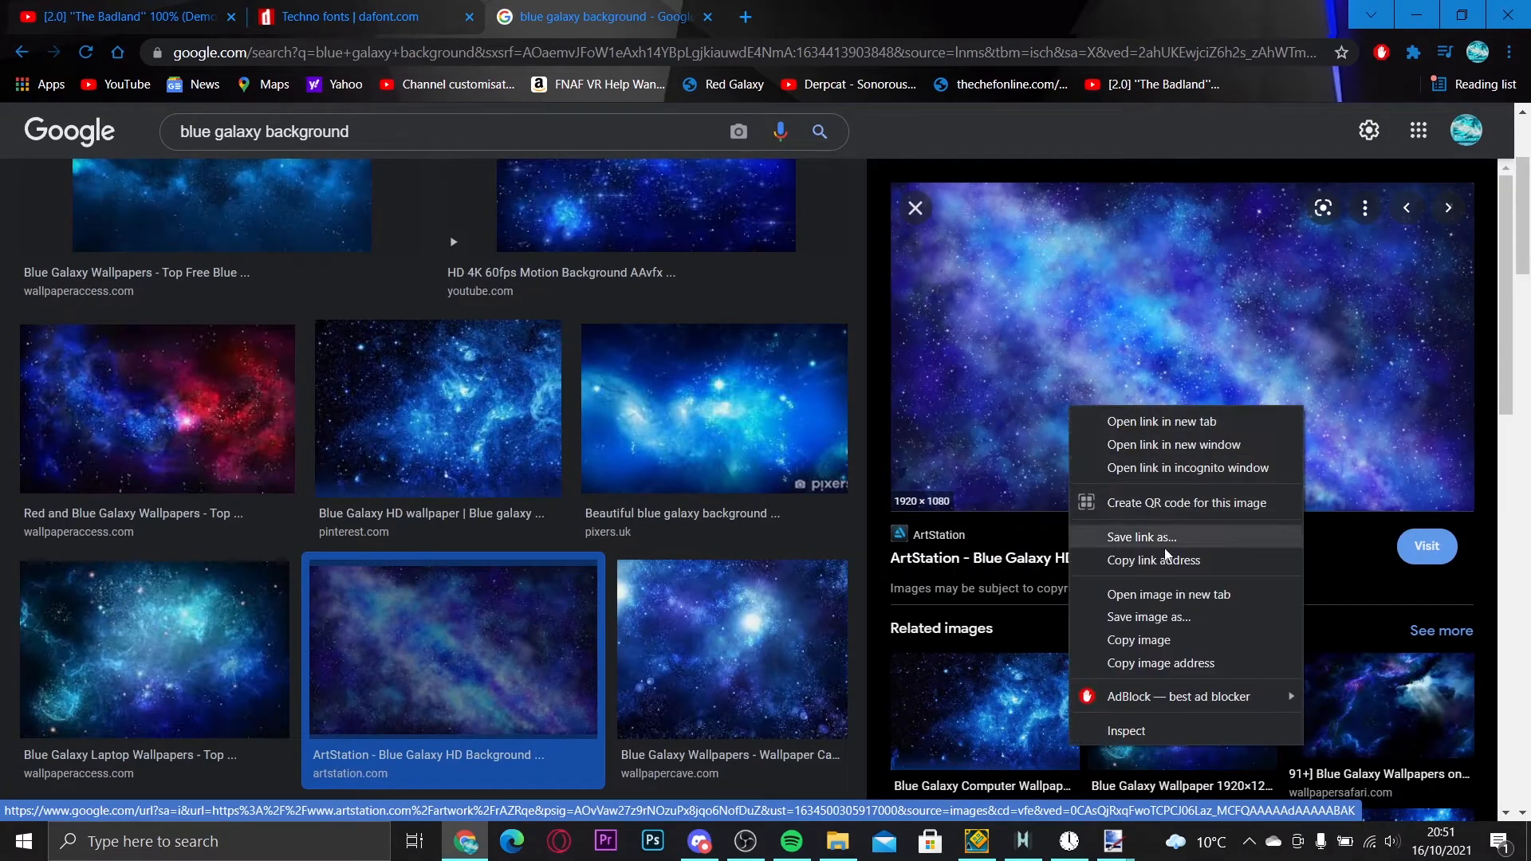
{"action": "left_click", "coordinate": [1176, 649]}
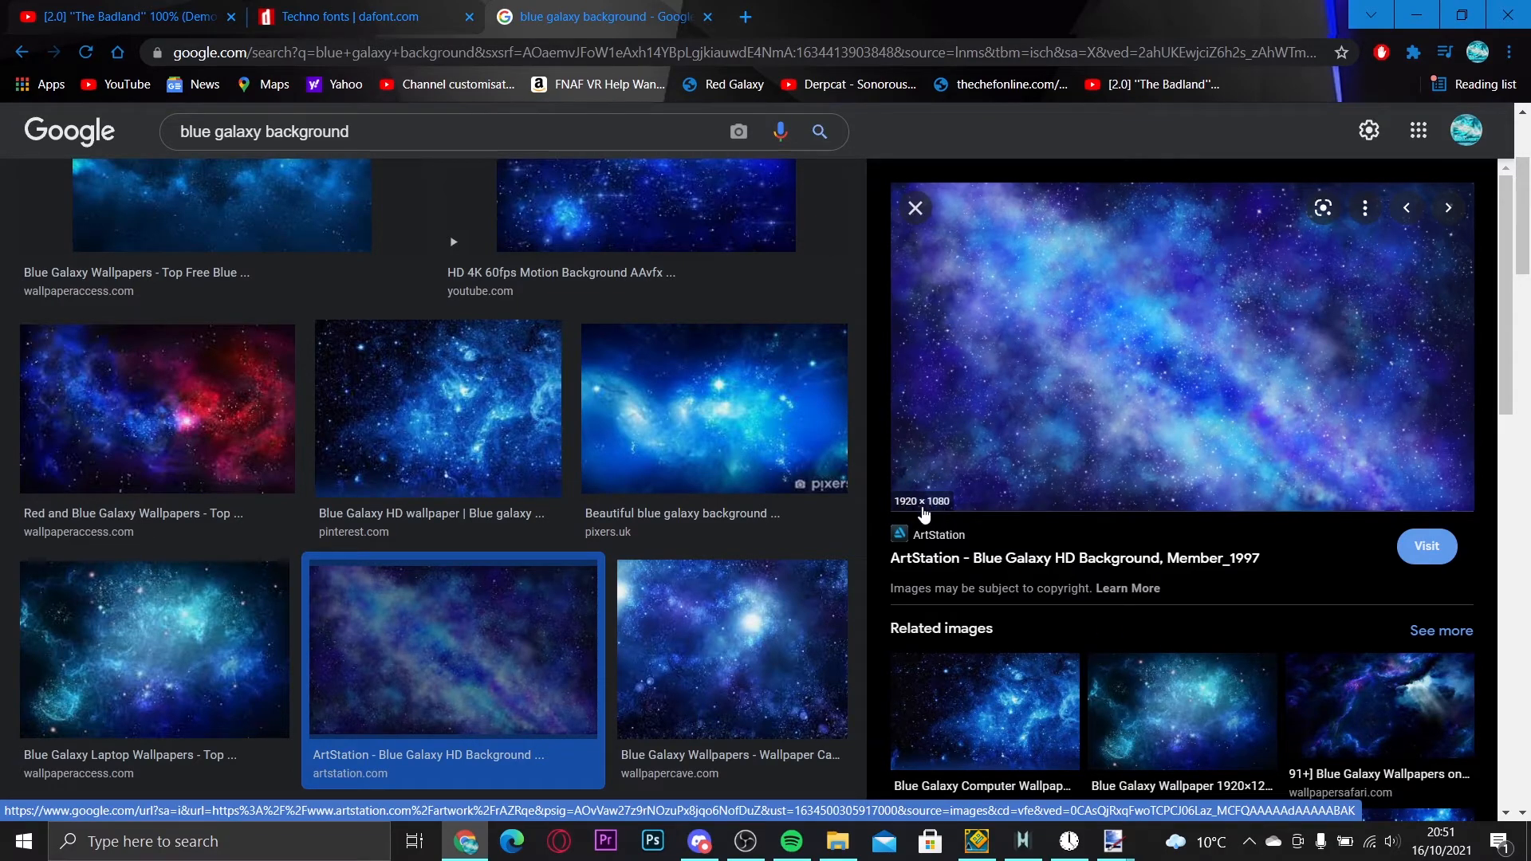
{"action": "left_click", "coordinate": [1014, 787]}
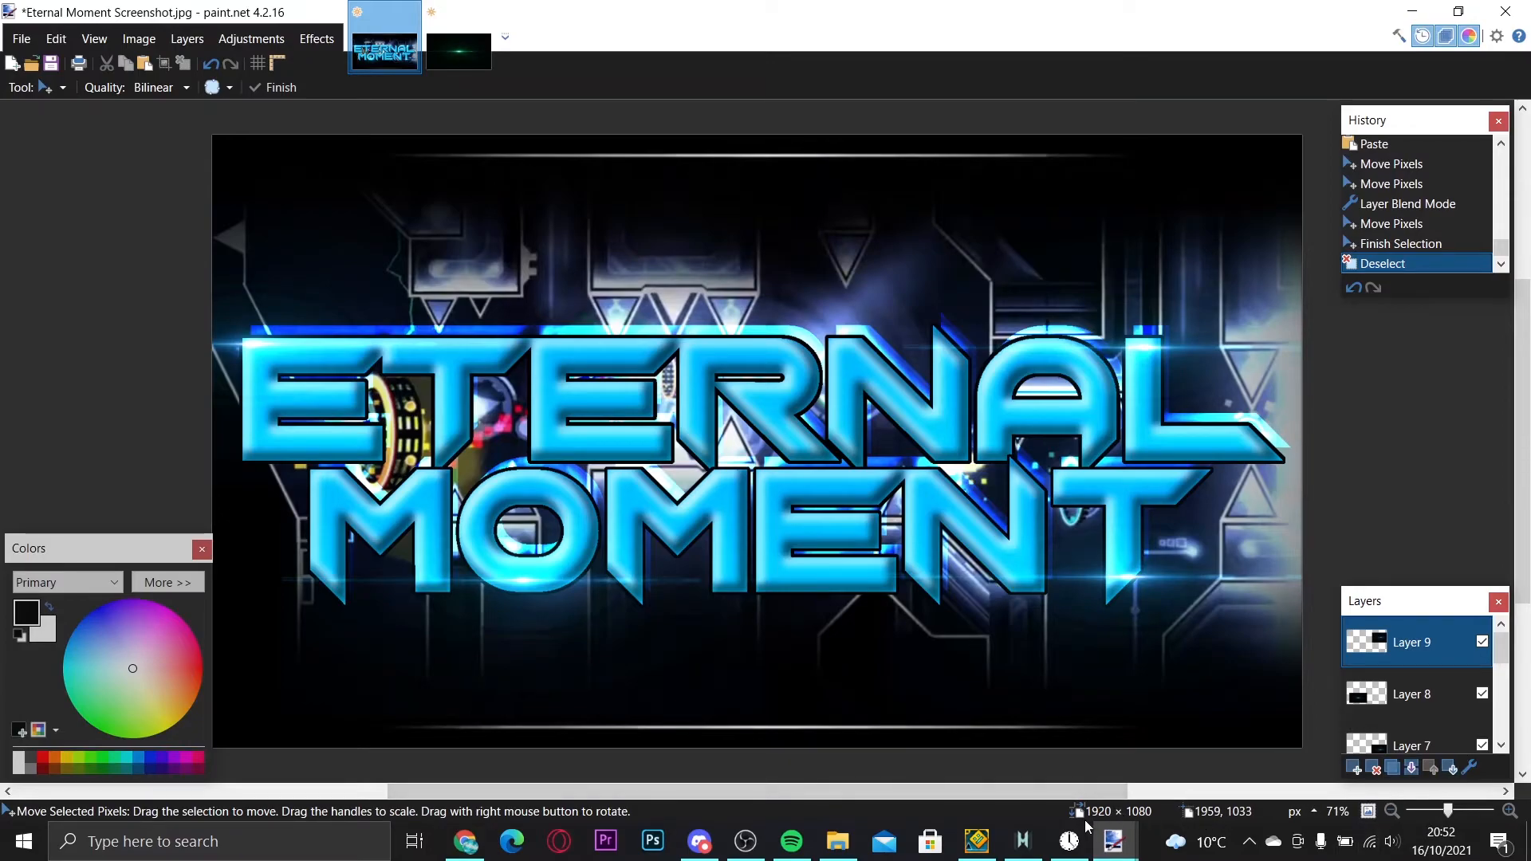
{"action": "left_click", "coordinate": [466, 841]}
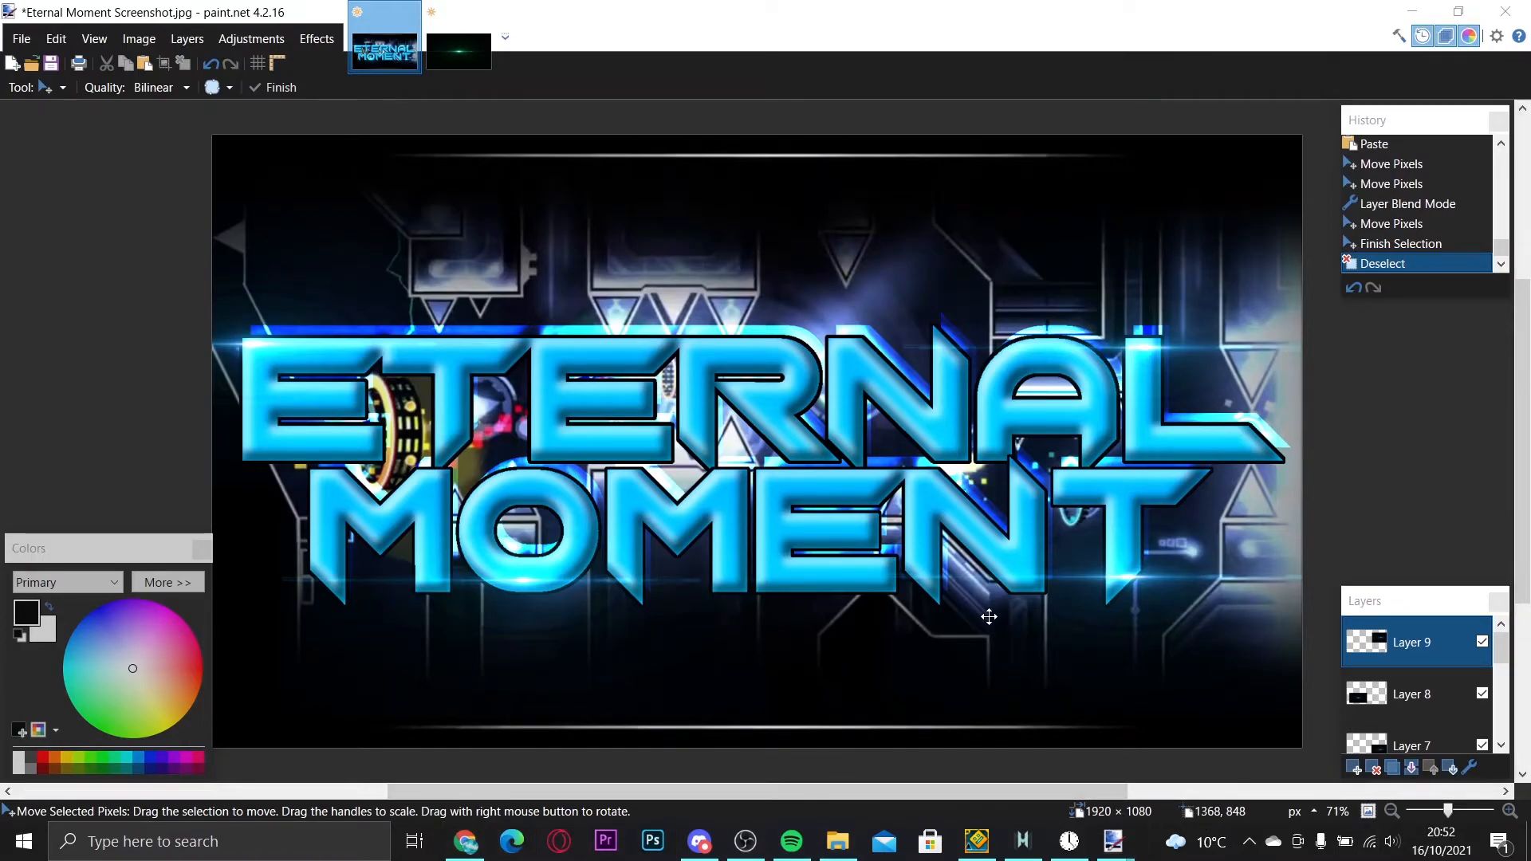
{"action": "left_click", "coordinate": [465, 842]}
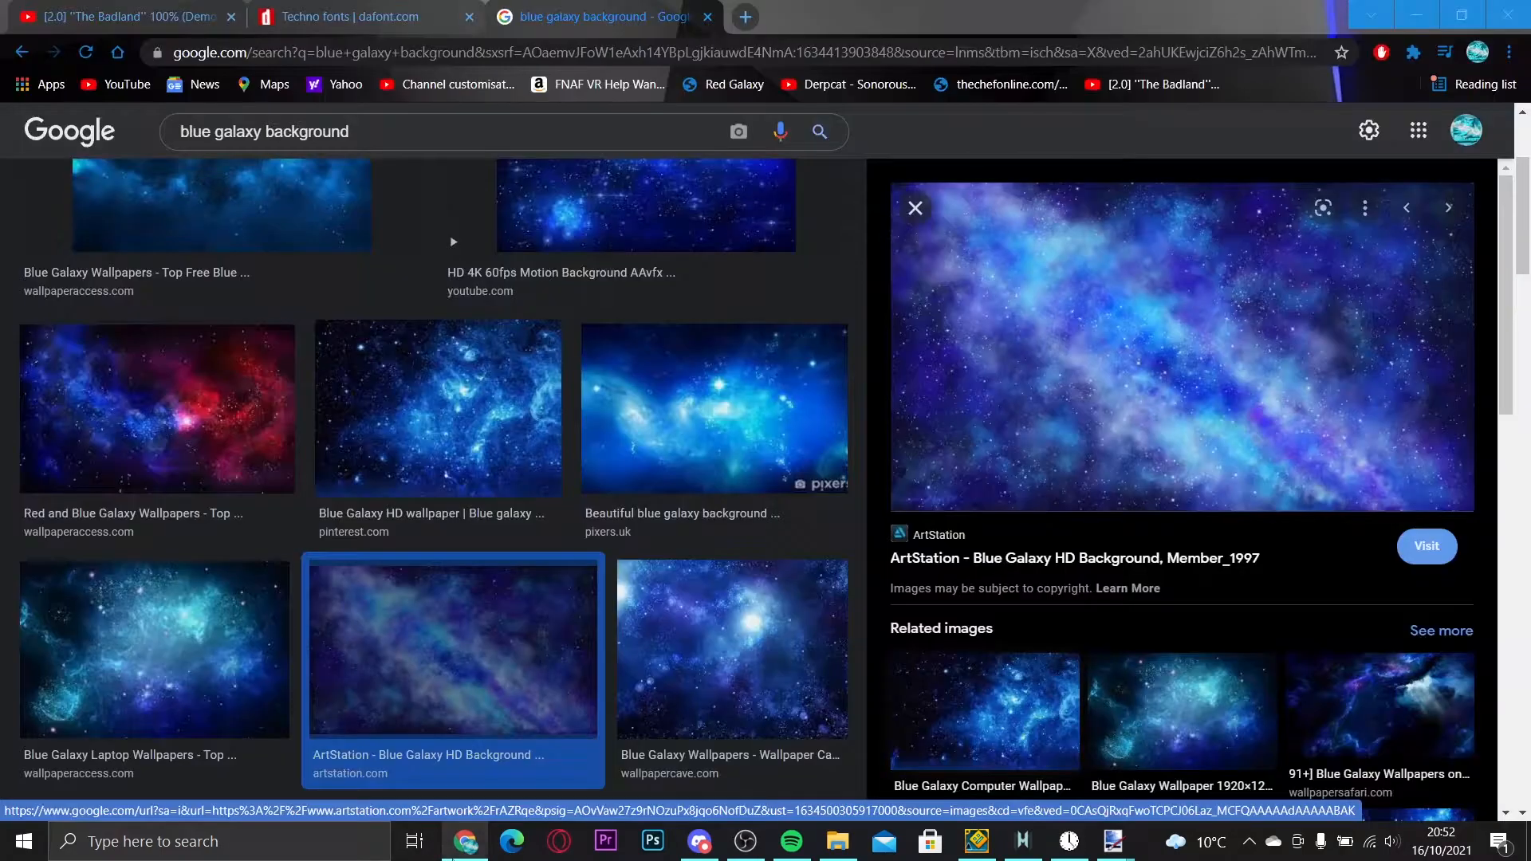
{"action": "right_click", "coordinate": [990, 400]}
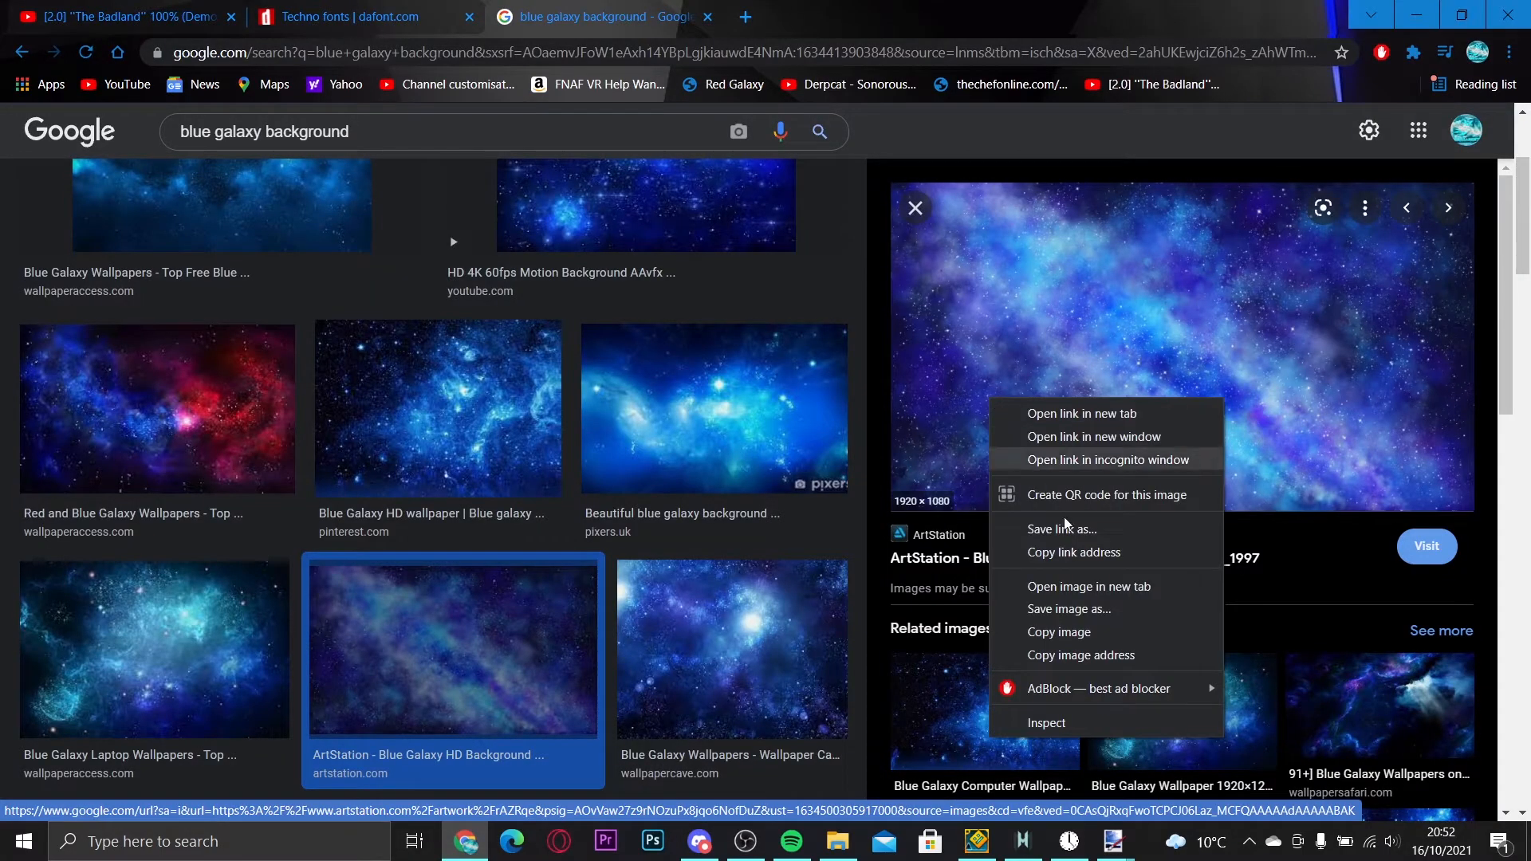
{"action": "left_click", "coordinate": [1107, 634]}
{"action": "left_click", "coordinate": [1120, 441]}
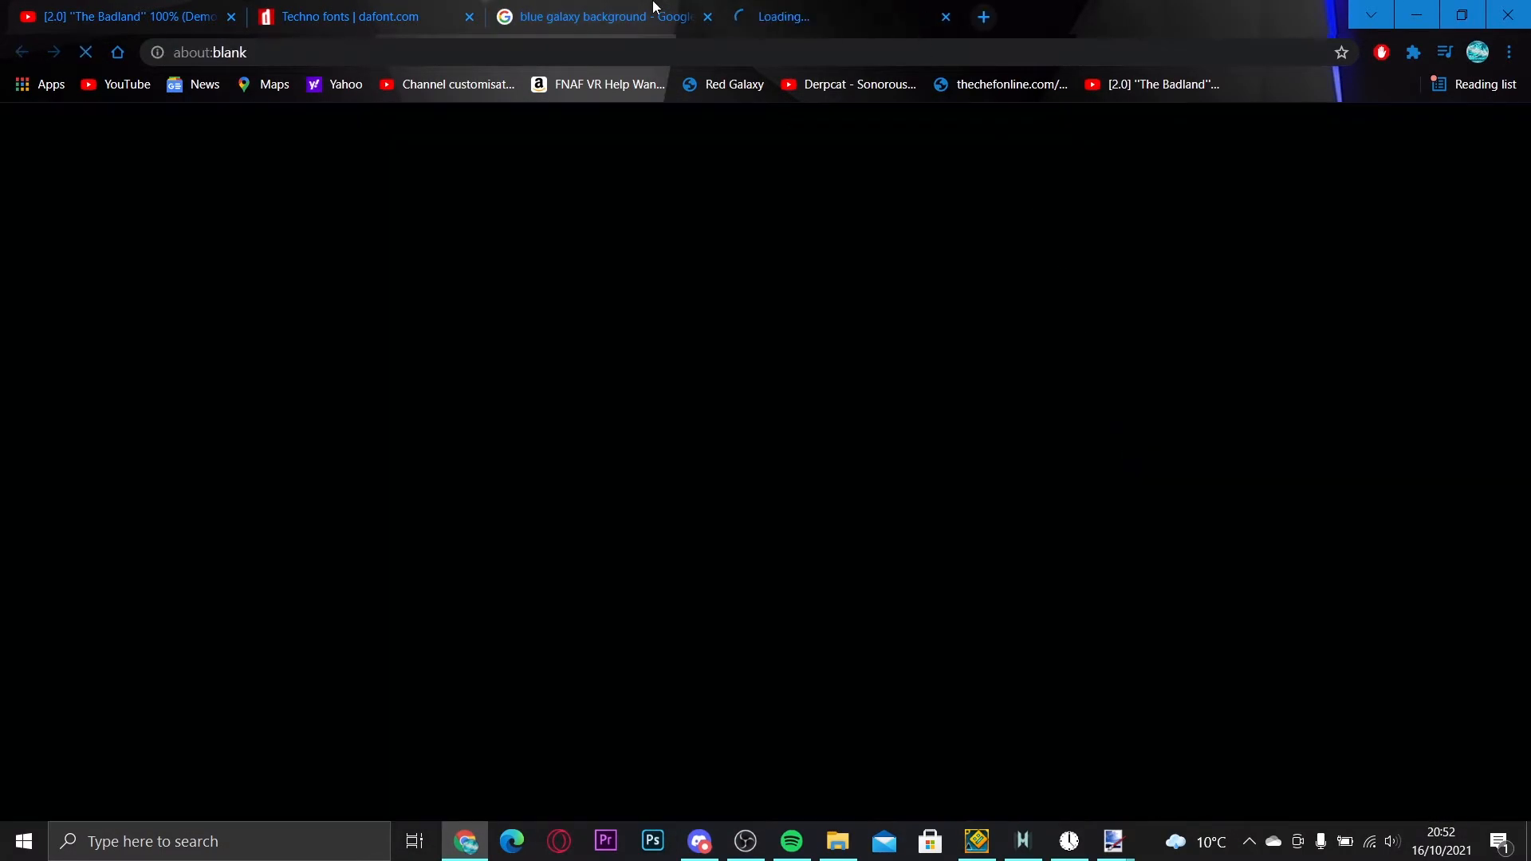
{"action": "key", "text": "ctrl+w"}
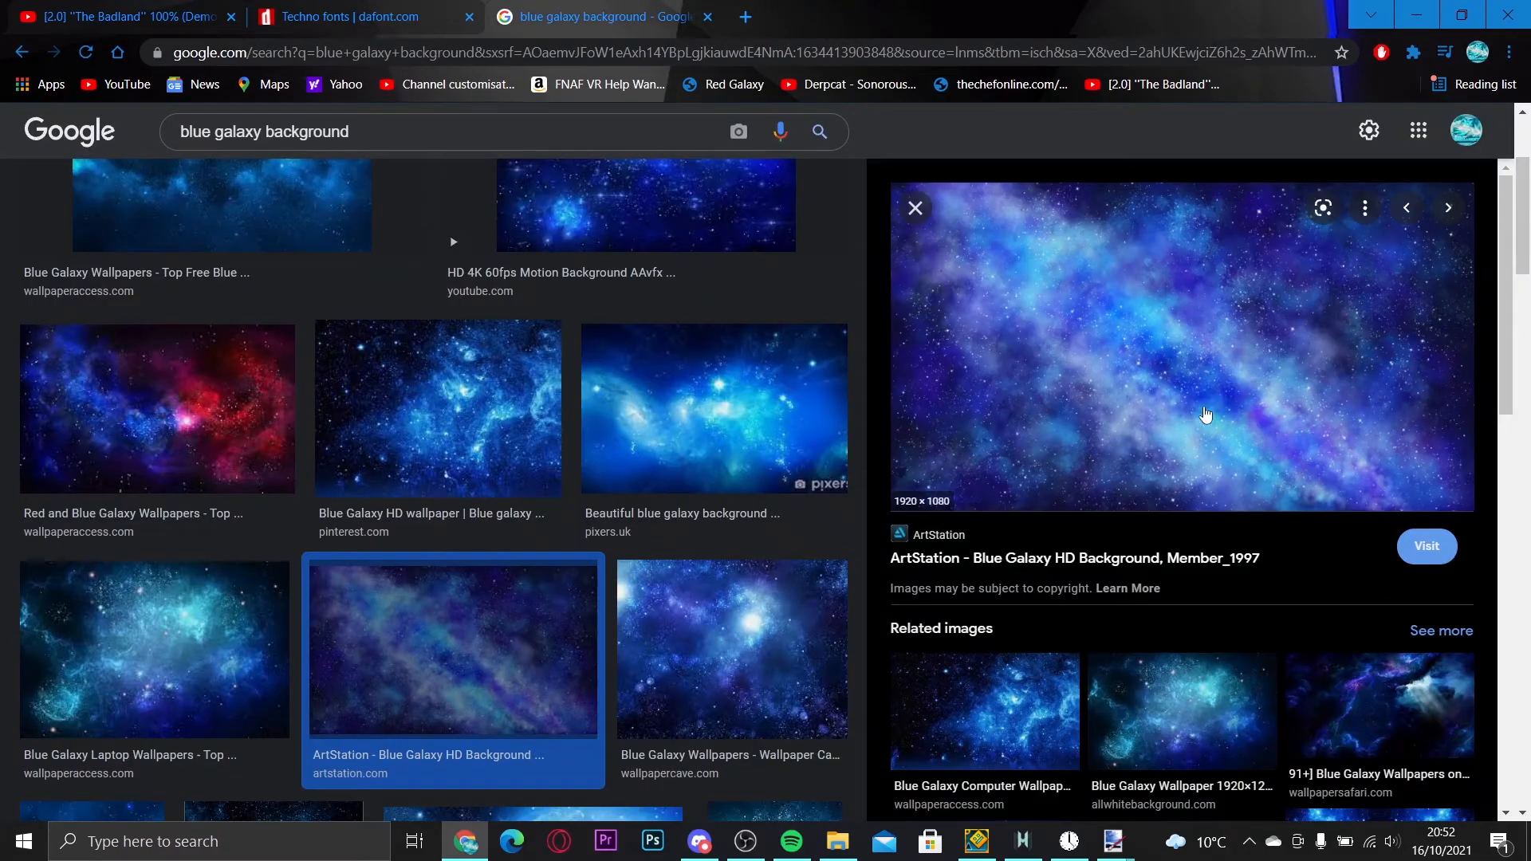
{"action": "left_click", "coordinate": [947, 16]}
- Save the previewed ArtStation blue galaxy image as a JPG file and open the download
{"action": "right_click", "coordinate": [1128, 418]}
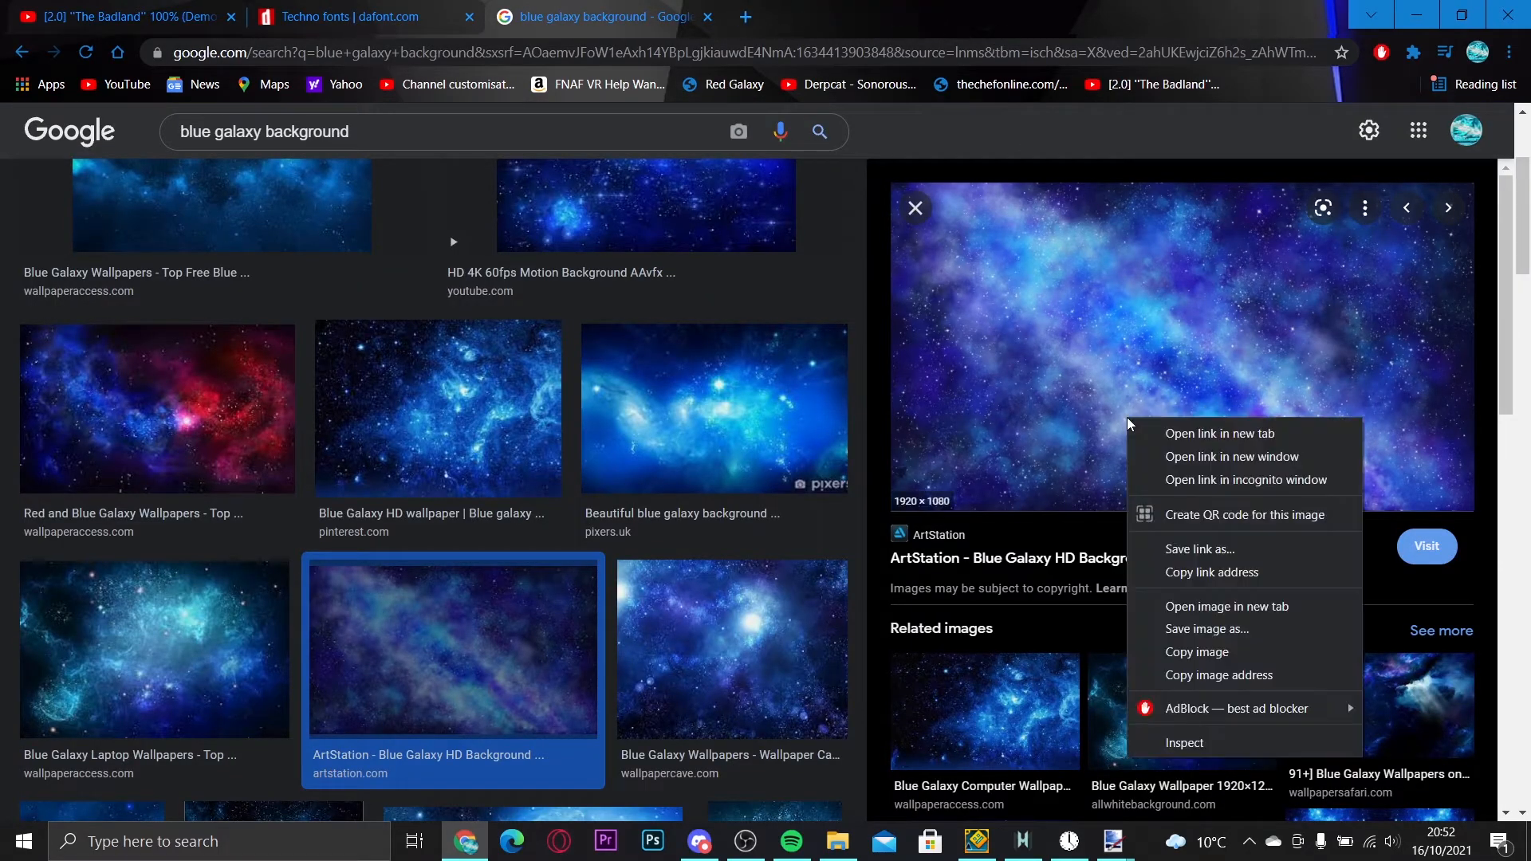
{"action": "left_click", "coordinate": [1231, 628]}
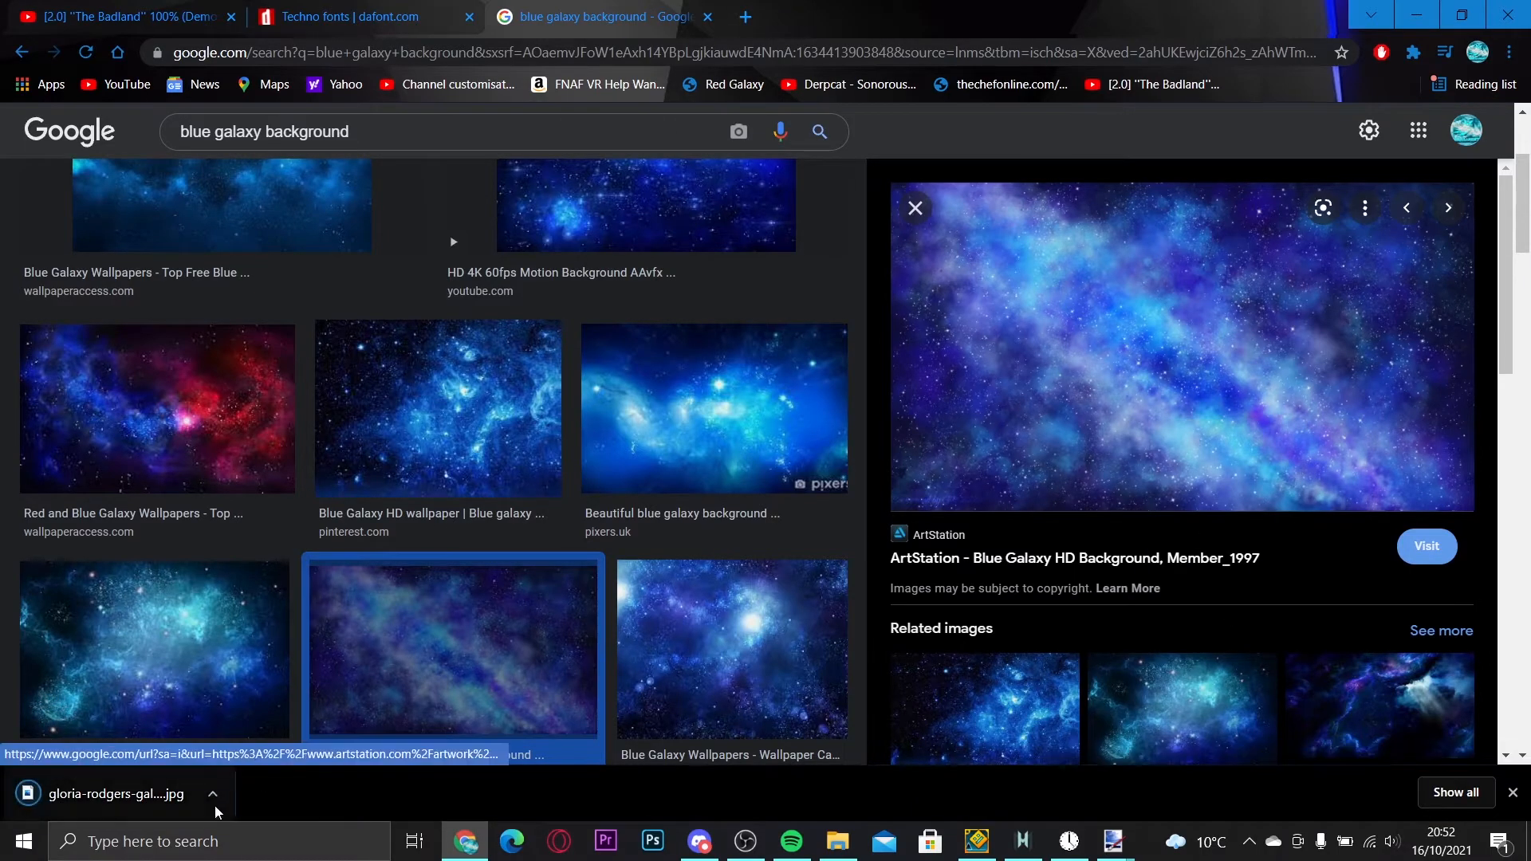
{"action": "left_click", "coordinate": [212, 793]}
{"action": "left_click", "coordinate": [299, 665]}
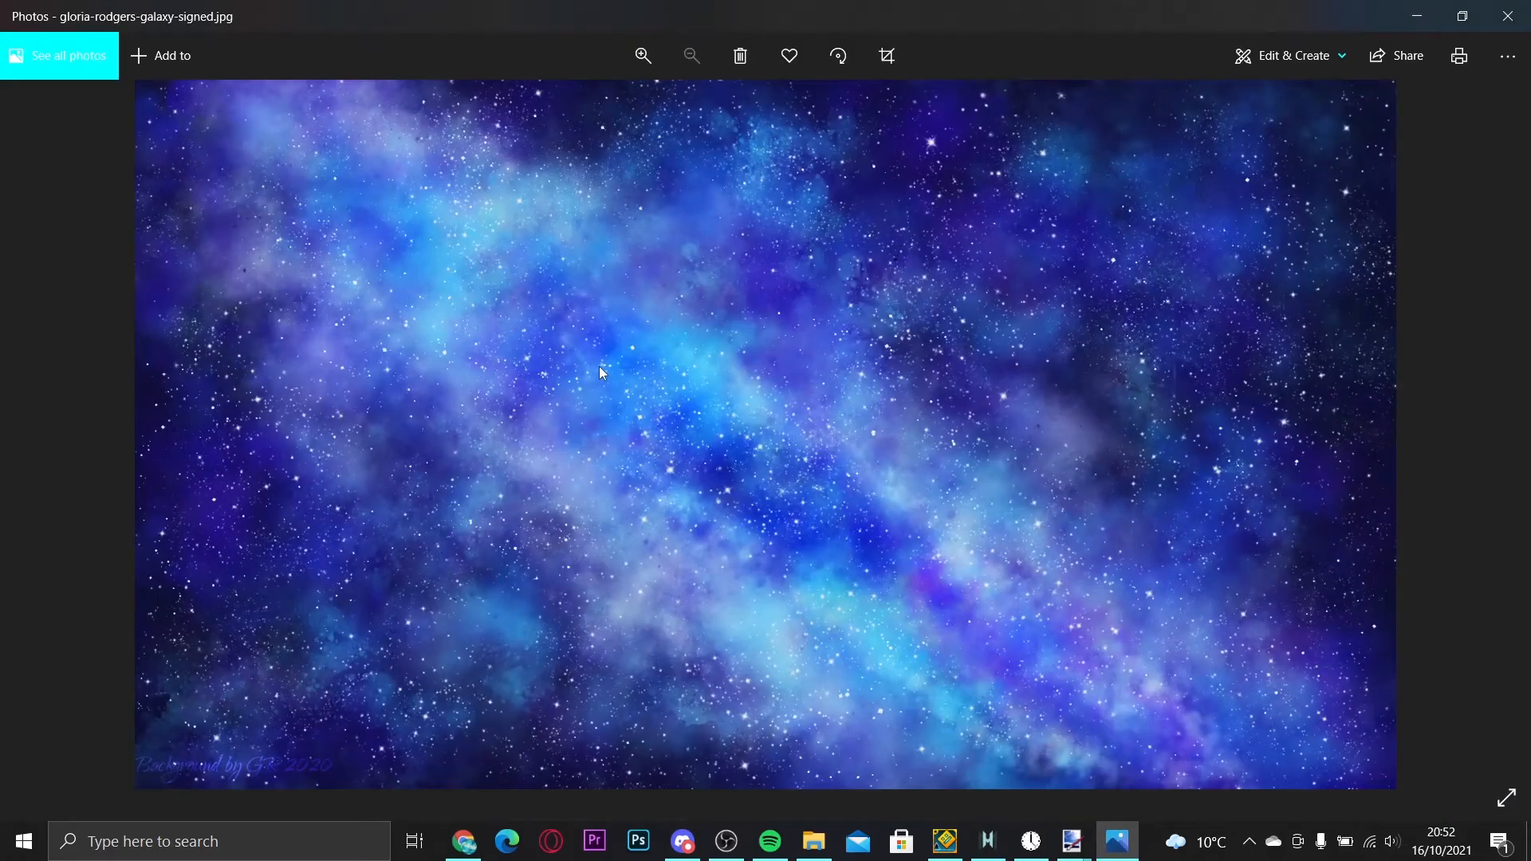
- Try to copy the galaxy image from the Photos viewer, then close the viewer
{"action": "right_click", "coordinate": [600, 371]}
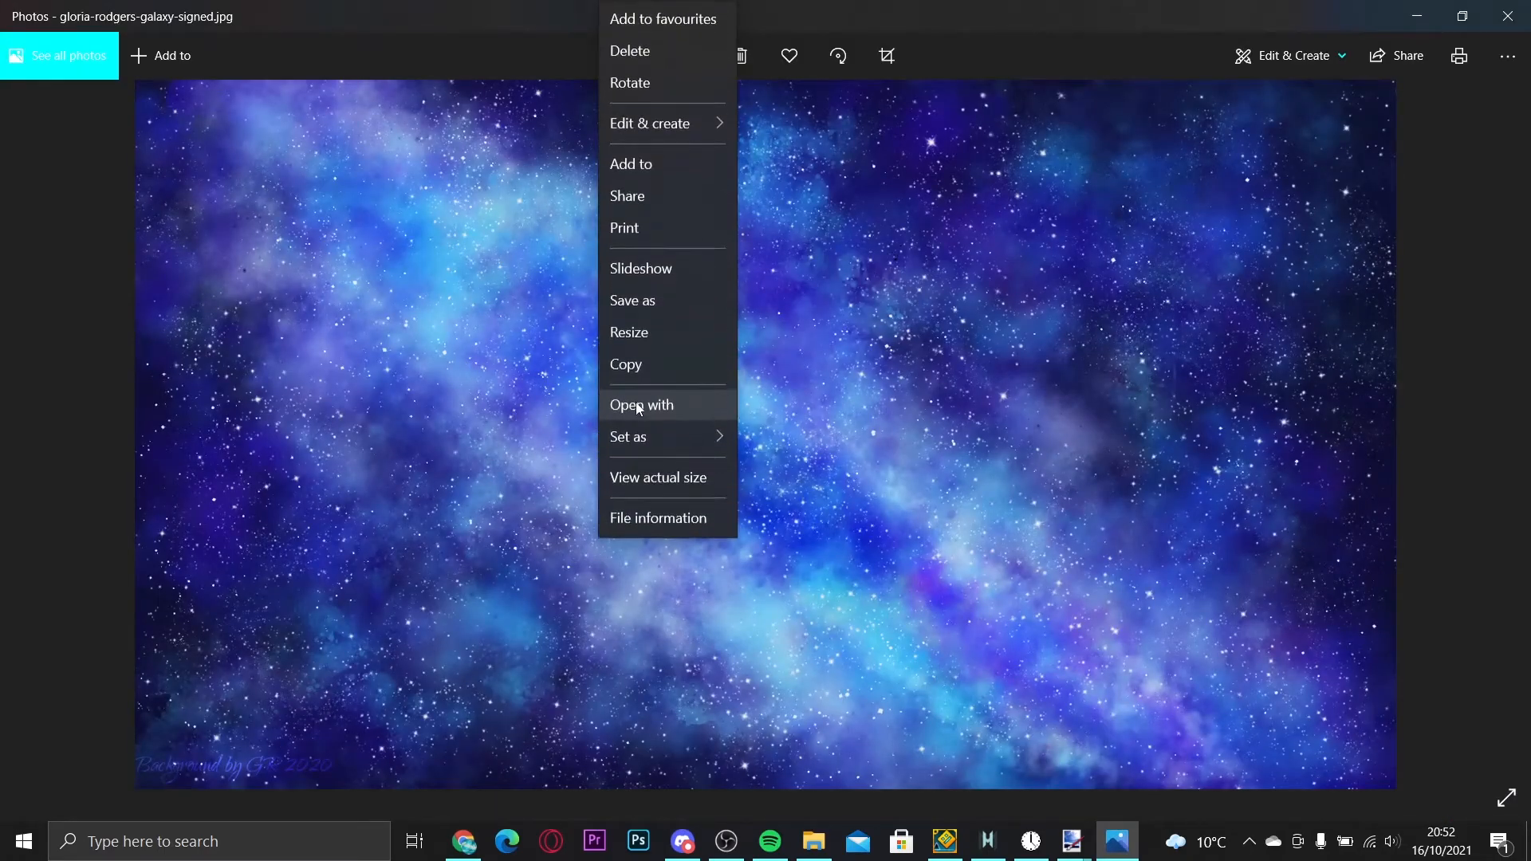
{"action": "left_click", "coordinate": [635, 355]}
{"action": "left_click", "coordinate": [1515, 13]}
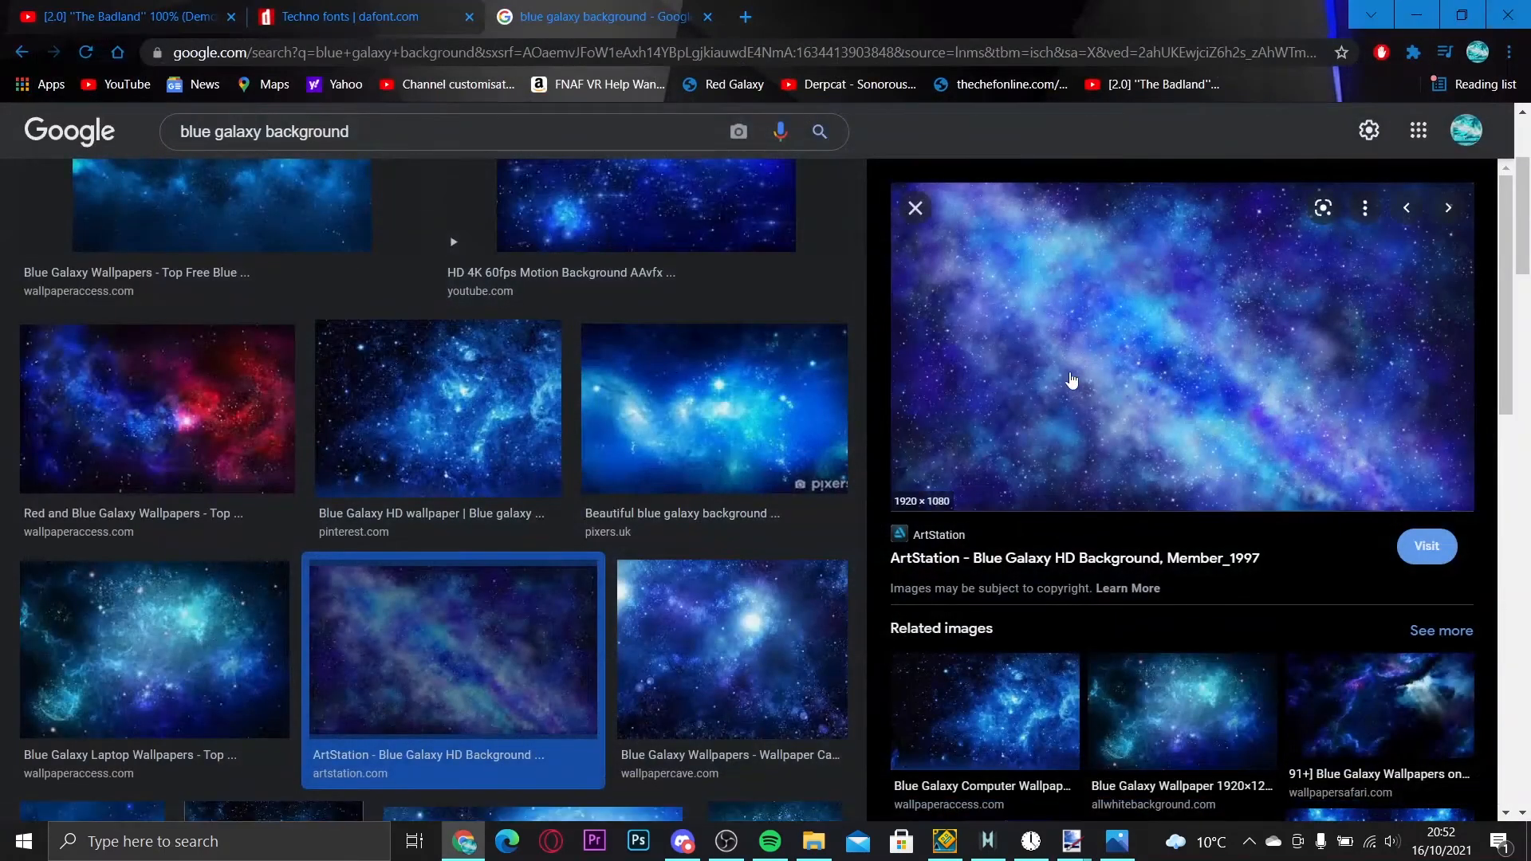
{"action": "right_click", "coordinate": [1068, 375]}
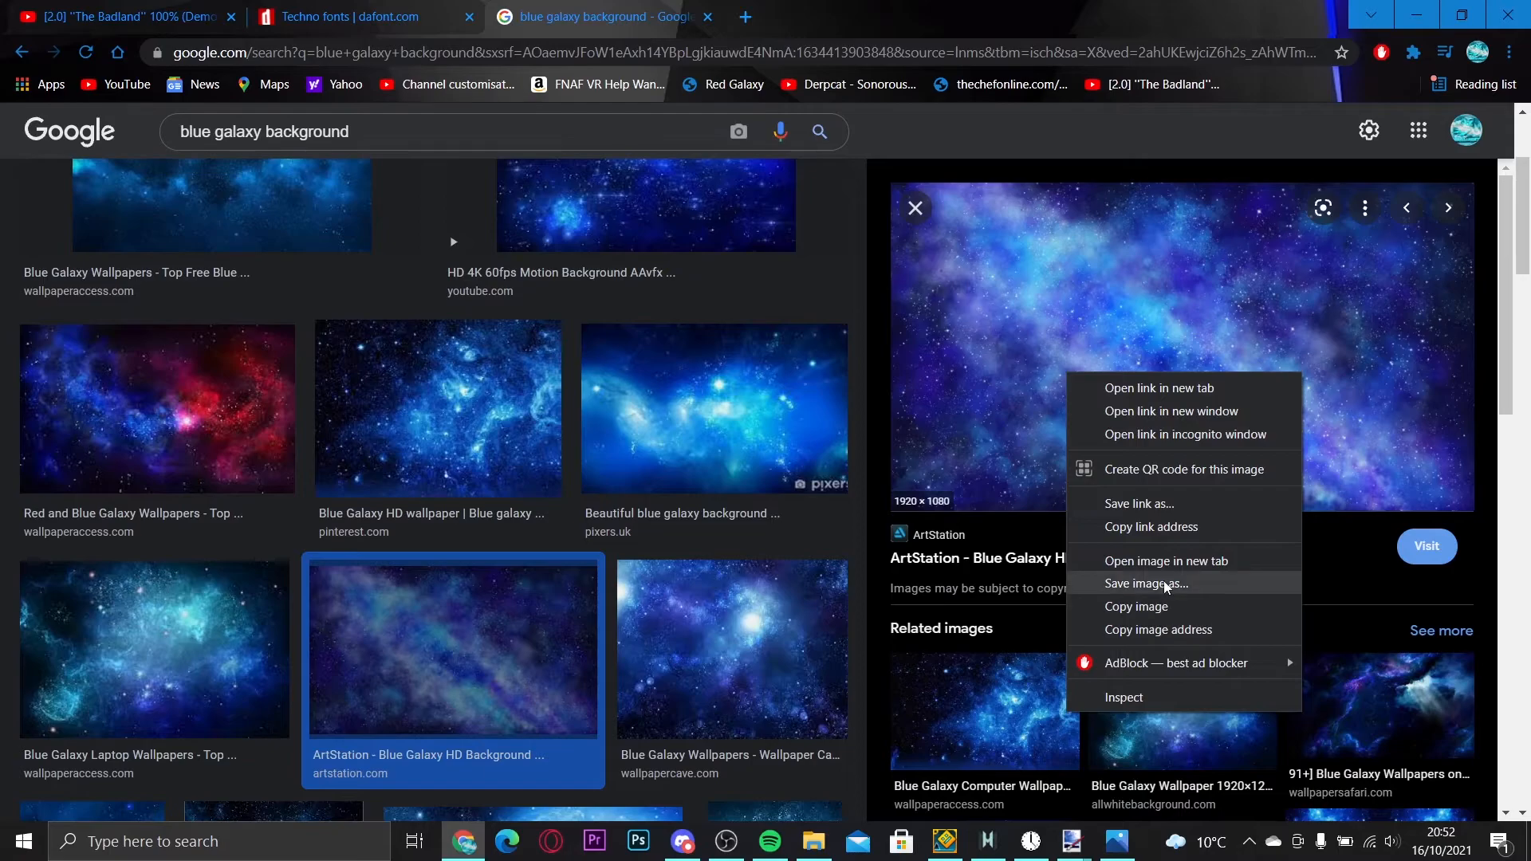
{"action": "left_click", "coordinate": [1346, 594]}
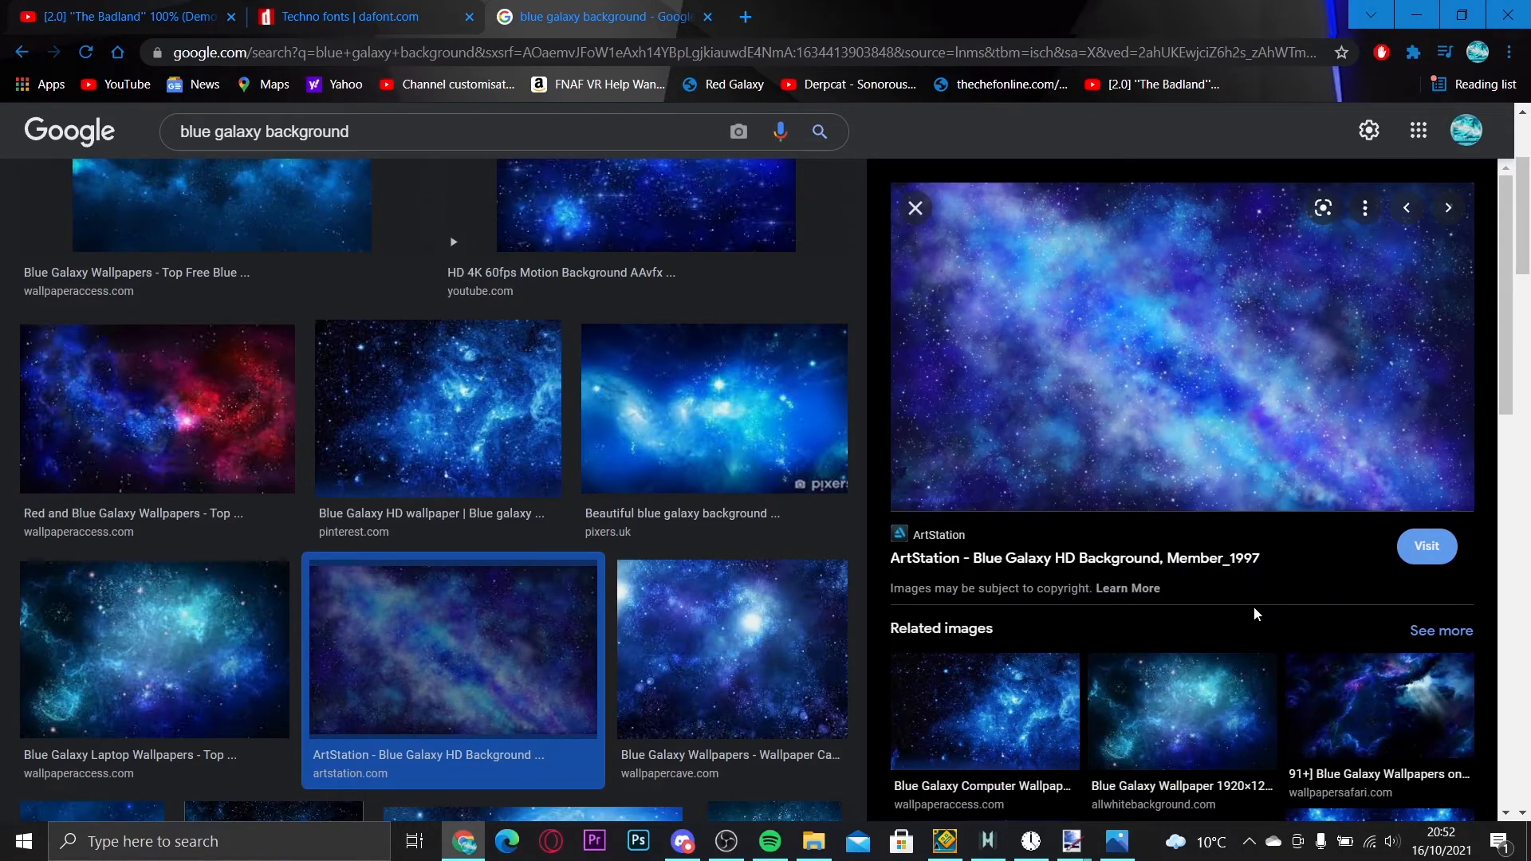
- Switch to paint.net, add a new layer above Layer 9, and try to paste the galaxy image onto it
{"action": "key", "text": "alt+Tab"}
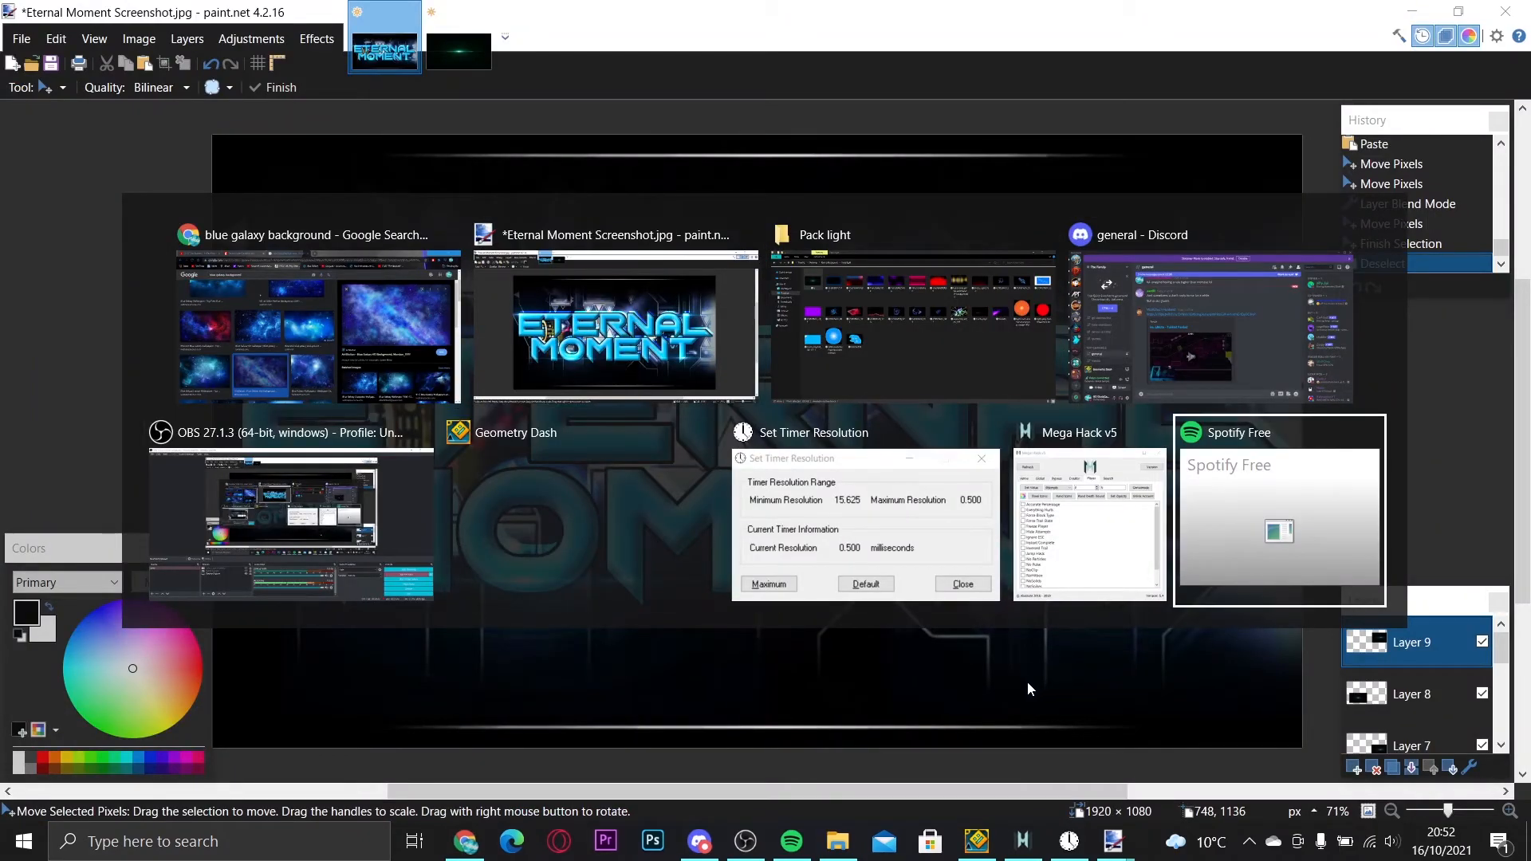
{"action": "key", "text": "alt+Tab"}
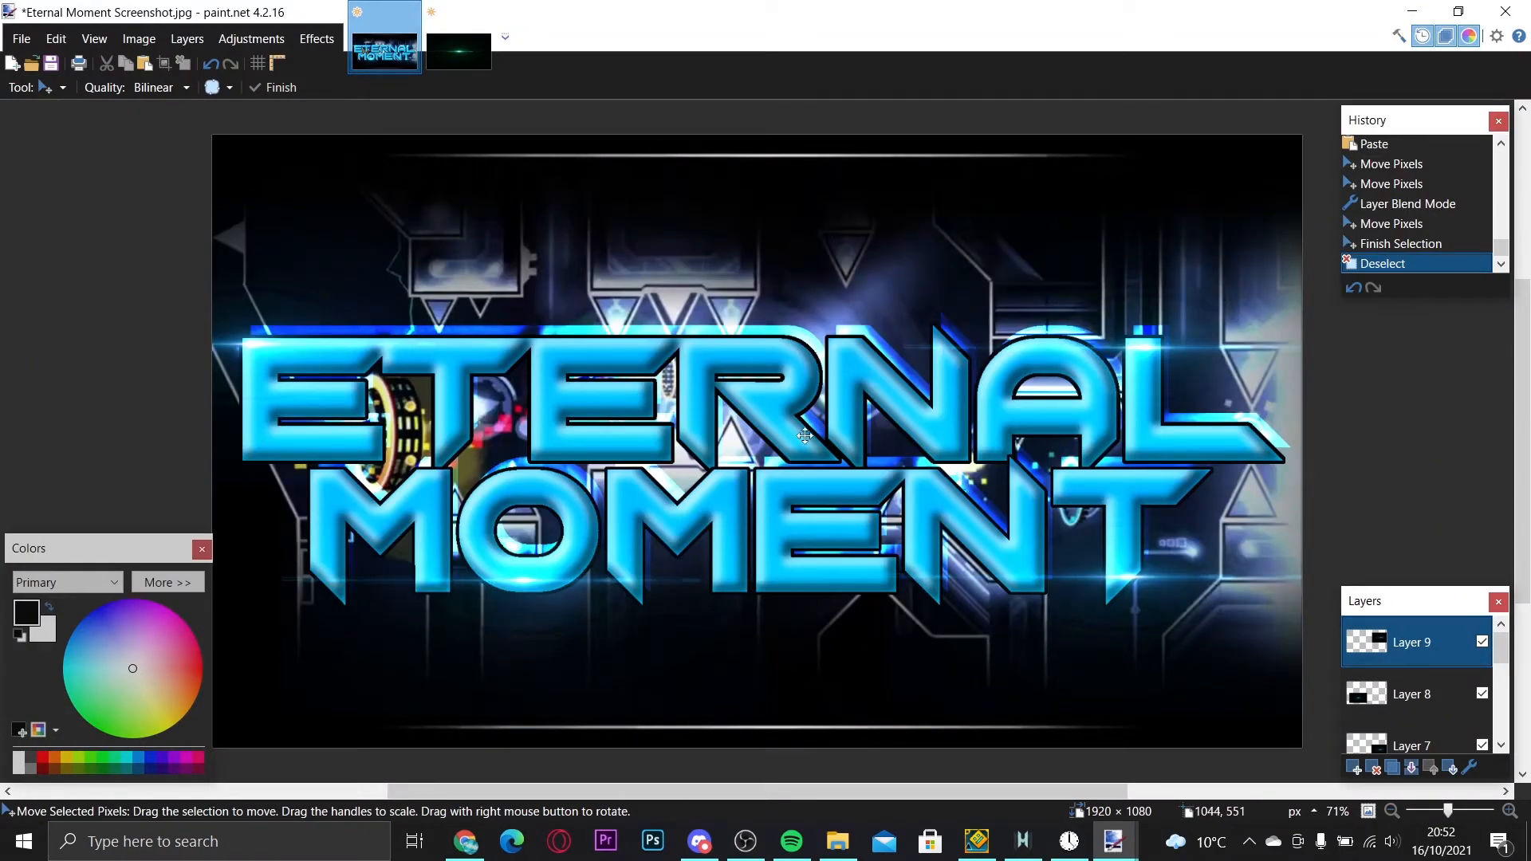
{"action": "left_click", "coordinate": [186, 39]}
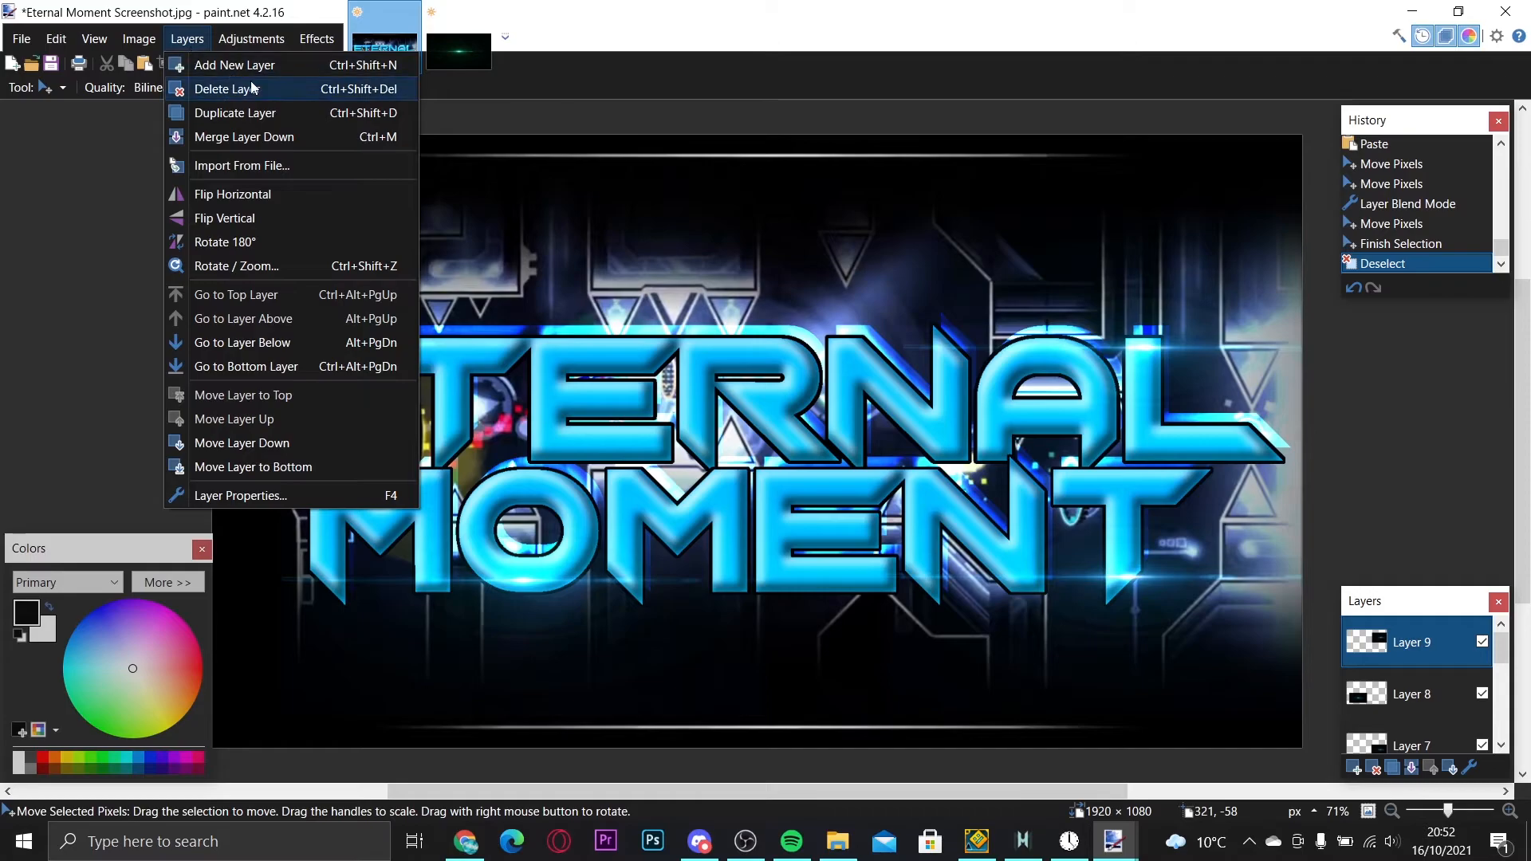
{"action": "left_click", "coordinate": [231, 66]}
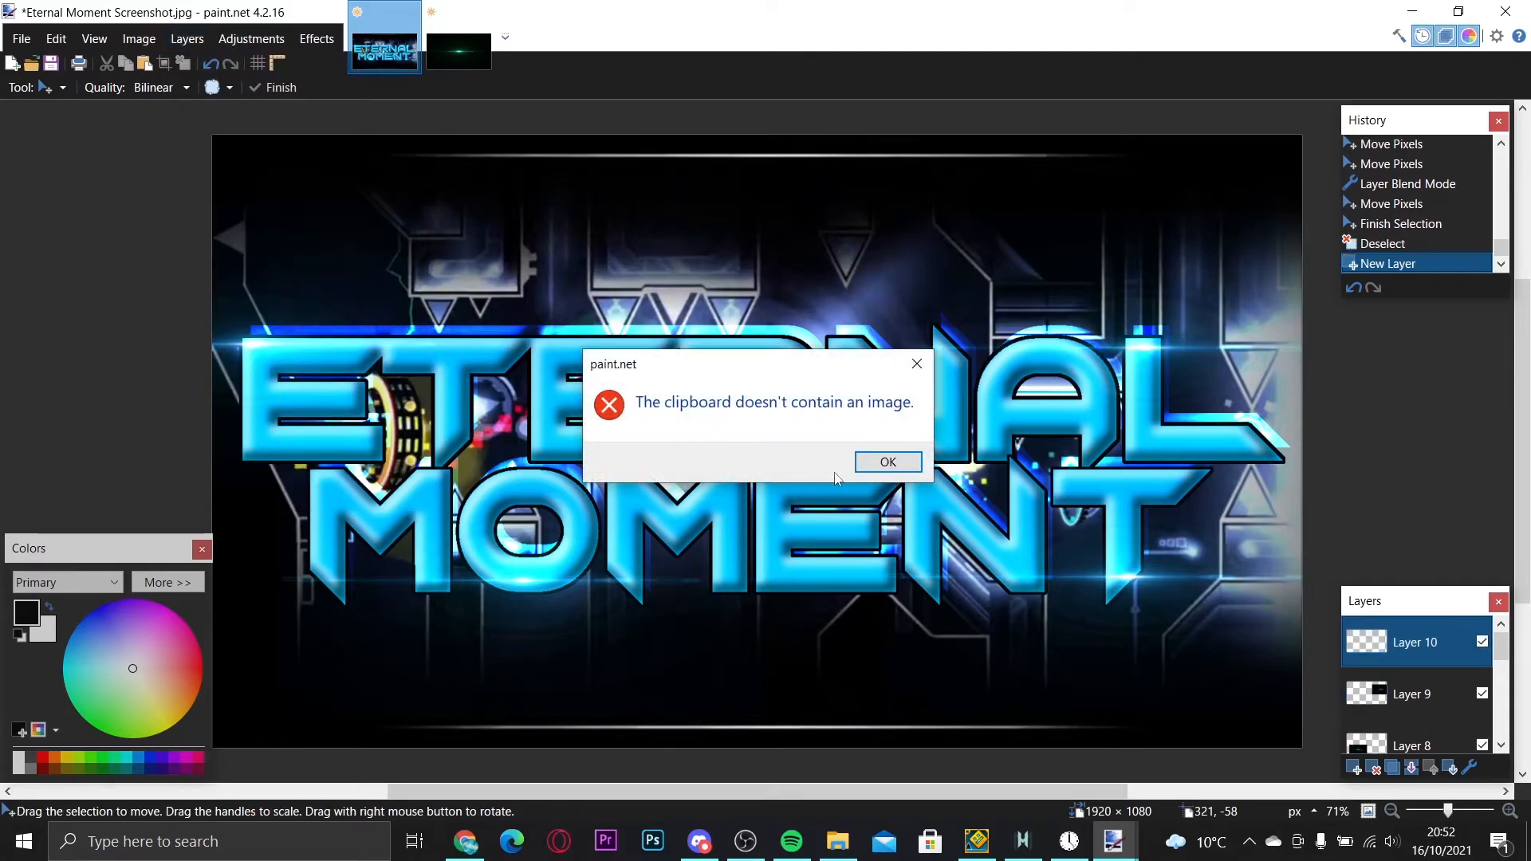
{"action": "left_click", "coordinate": [886, 461]}
- Recopy the galaxy image from Chrome twice and try each time to paste it onto paint.net's empty top layer
{"action": "key", "text": "alt+Tab"}
{"action": "right_click", "coordinate": [1193, 433]}
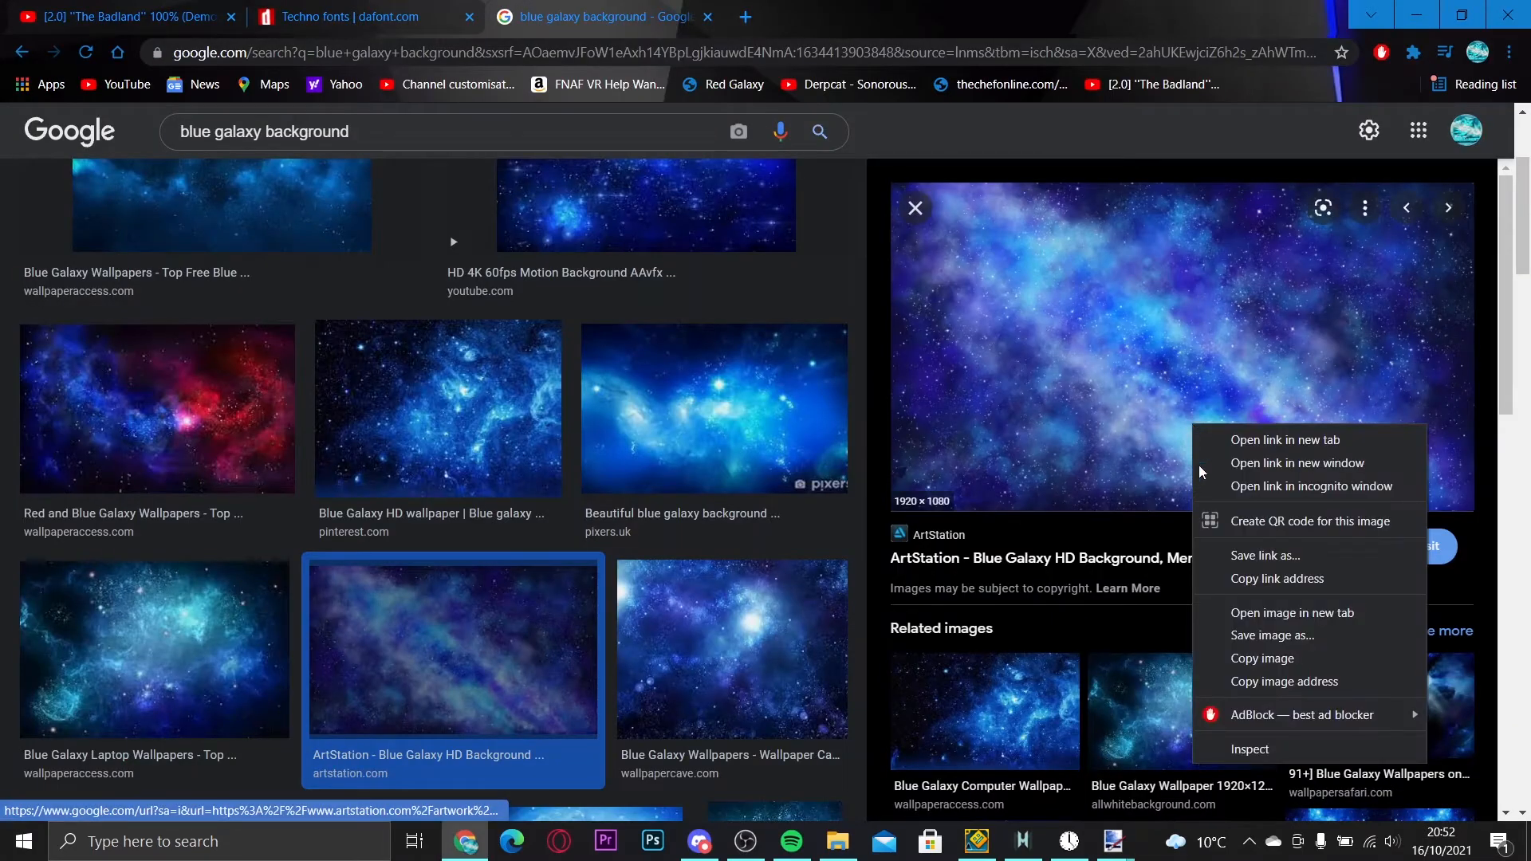
{"action": "left_click", "coordinate": [1281, 658]}
{"action": "key", "text": "alt+Tab"}
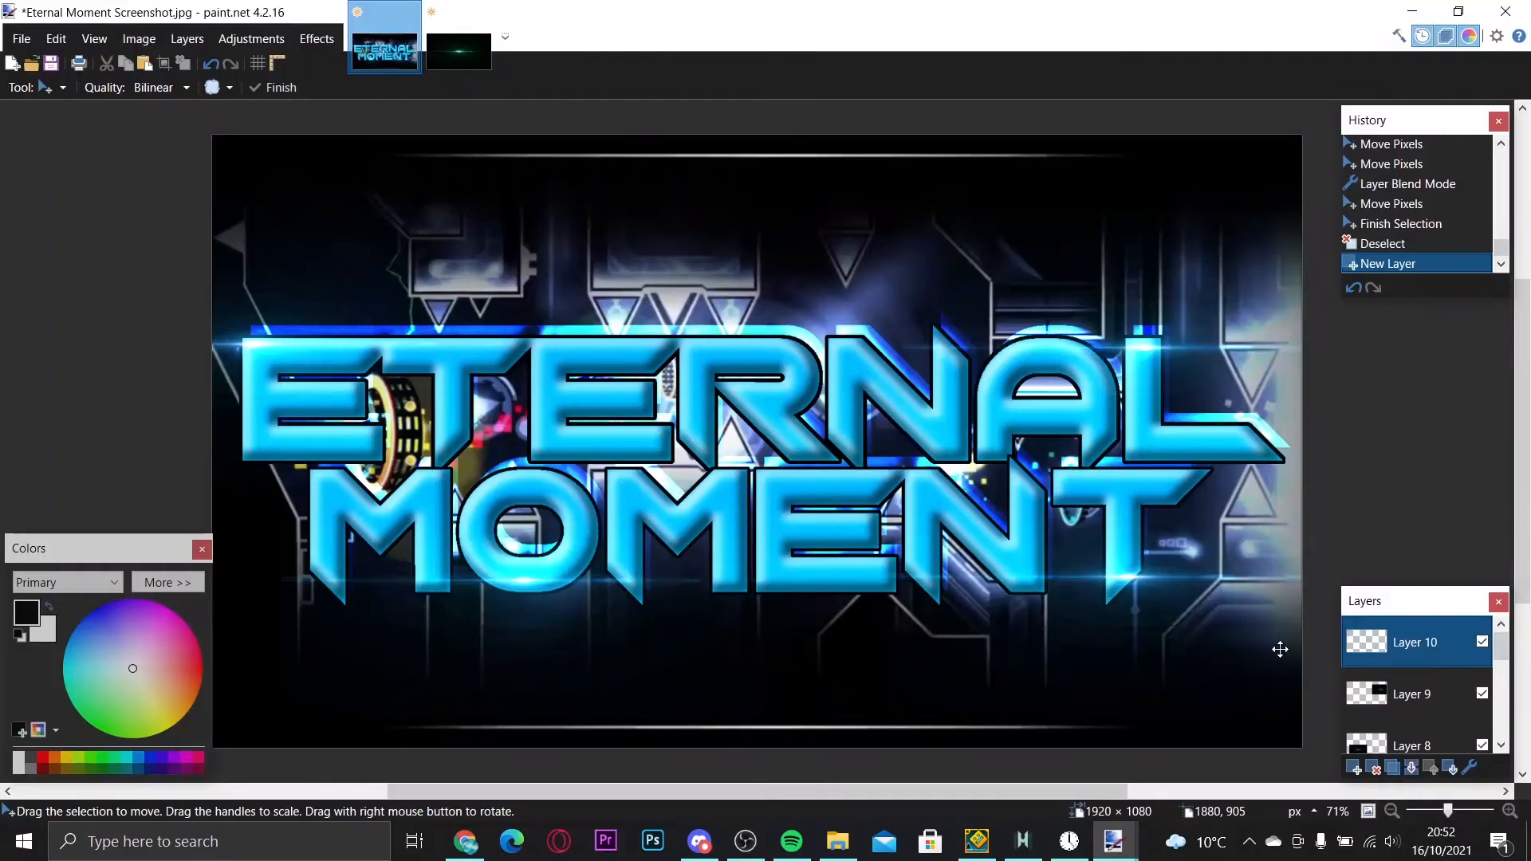
{"action": "key", "text": "ctrl+v"}
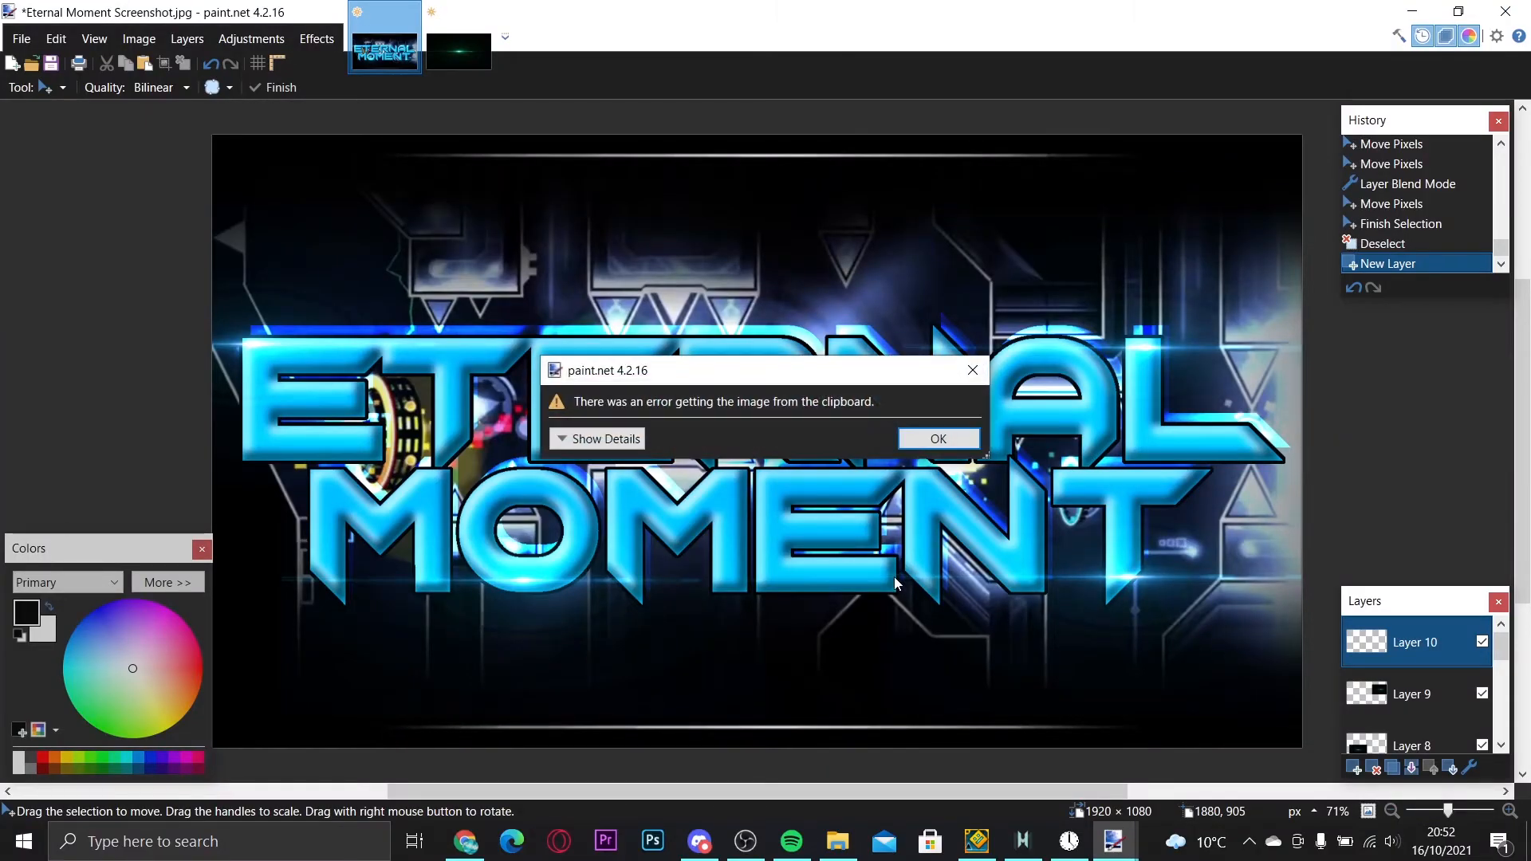
{"action": "left_click", "coordinate": [930, 446]}
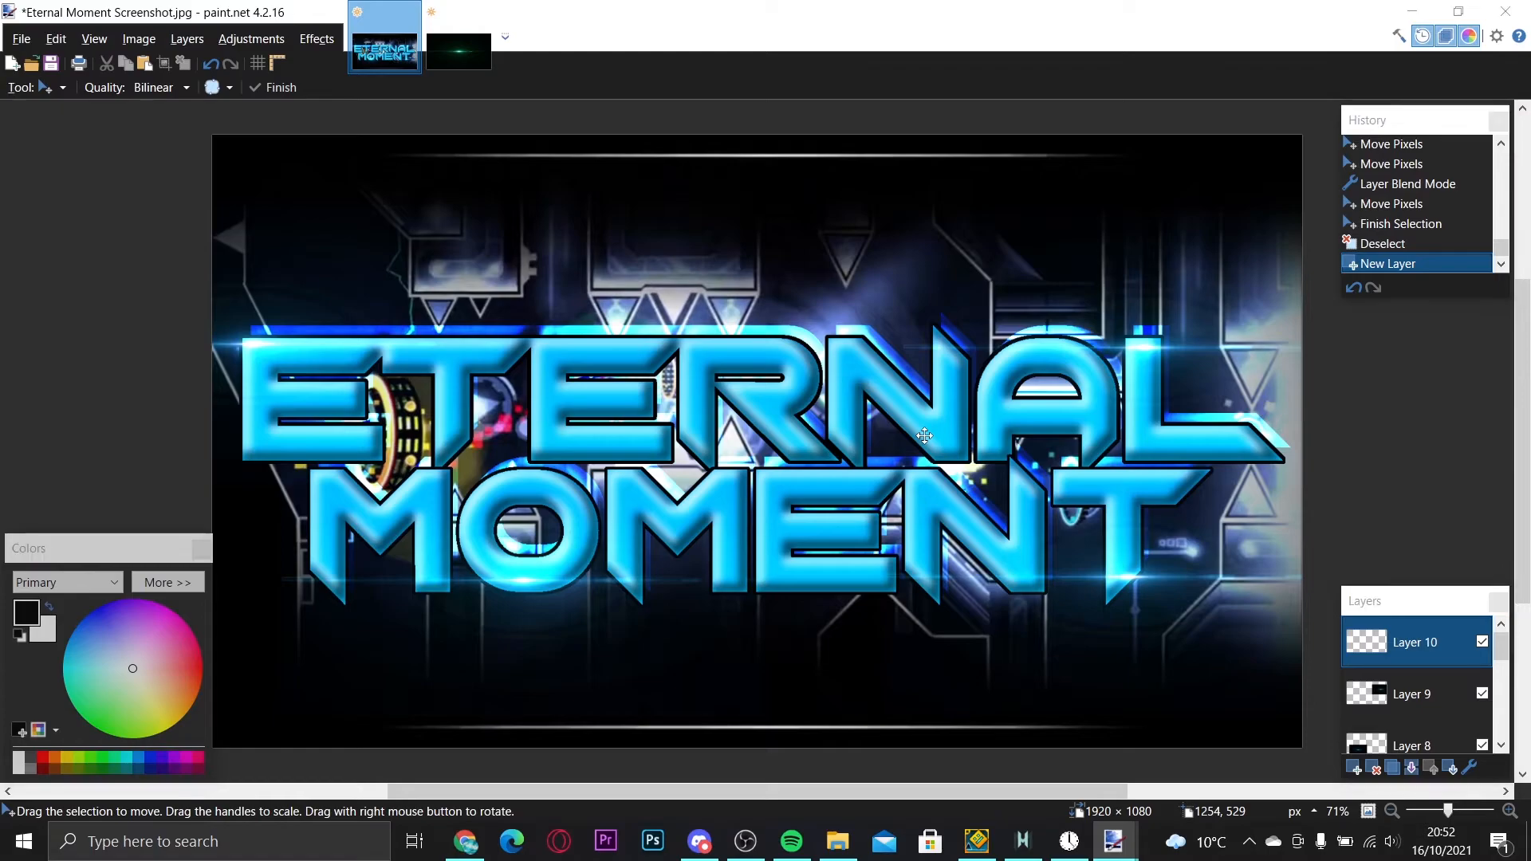
{"action": "key", "text": "alt+Tab"}
{"action": "right_click", "coordinate": [1130, 461]}
{"action": "left_click", "coordinate": [1222, 684]}
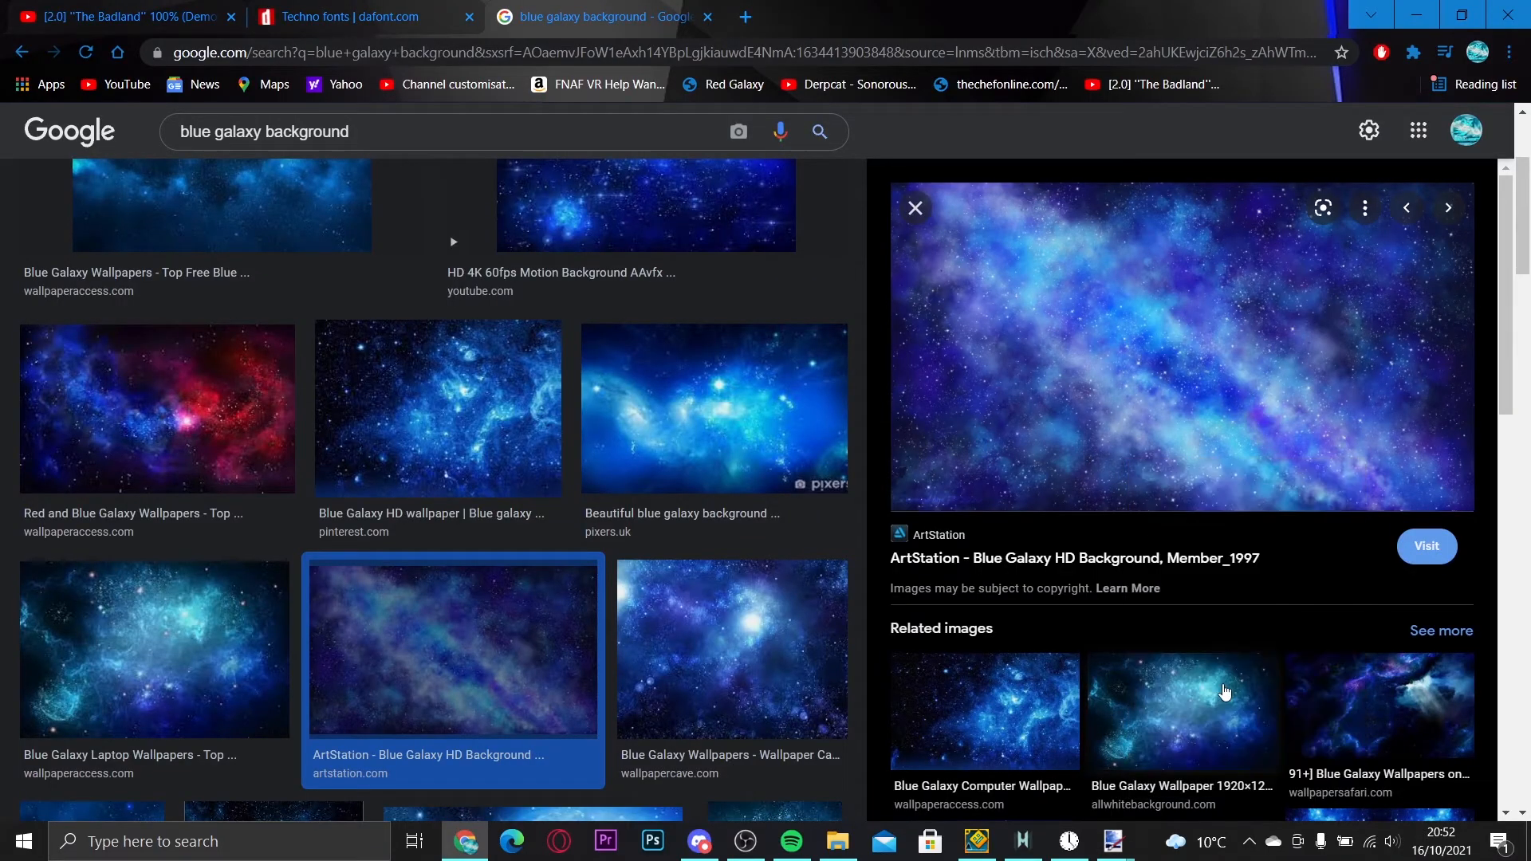
{"action": "key", "text": "alt+Tab"}
{"action": "key", "text": "ctrl+v"}
{"action": "left_click", "coordinate": [937, 441]}
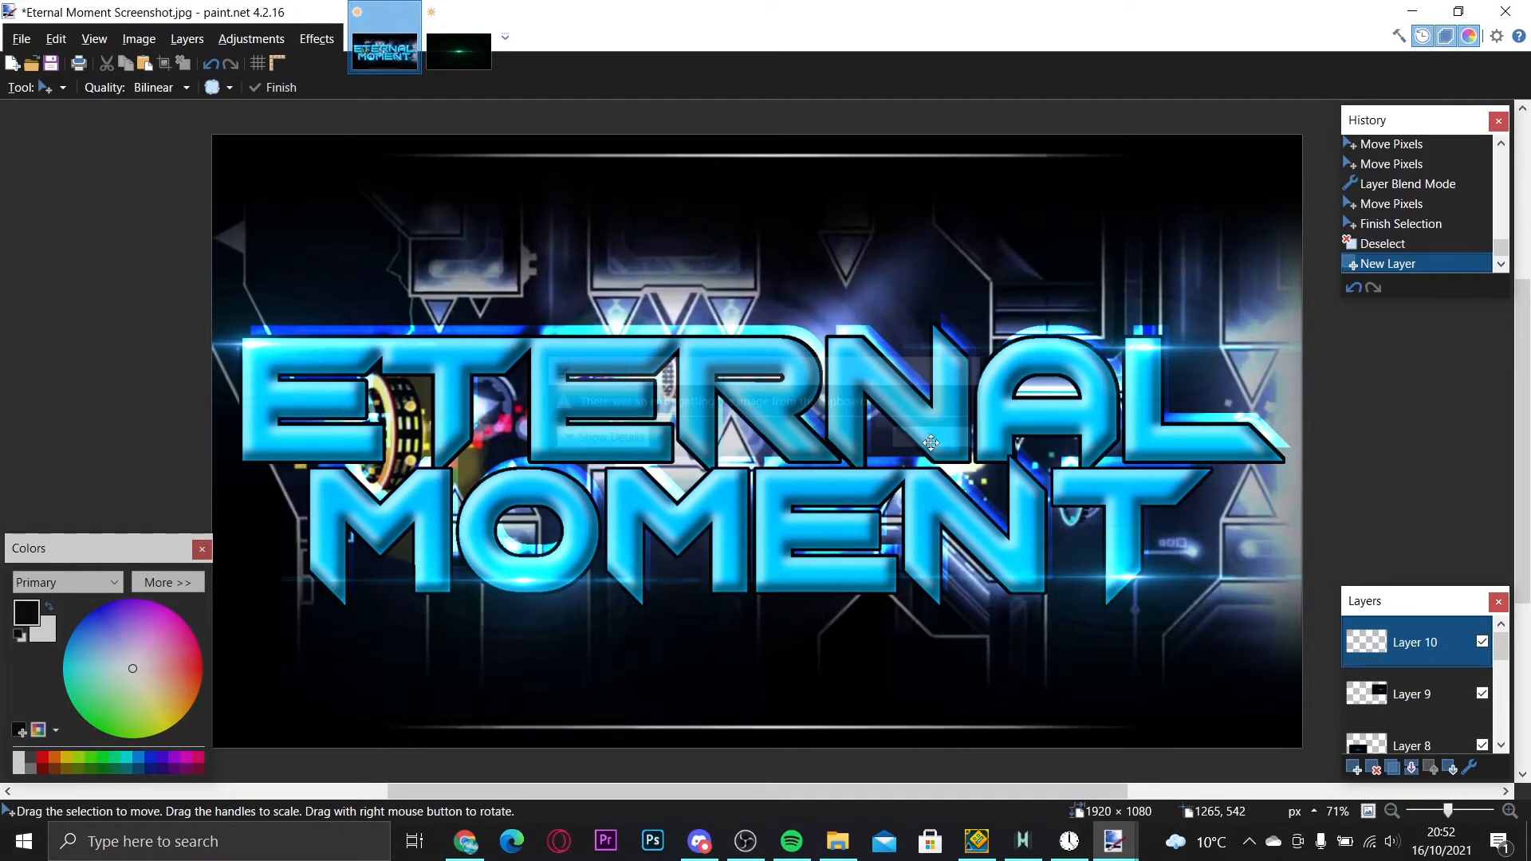
- Switch to Chrome, save the previewed ArtStation blue galaxy image twice more, and dismiss the downloads bar
{"action": "key", "text": "alt+Tab"}
{"action": "right_click", "coordinate": [1128, 276]}
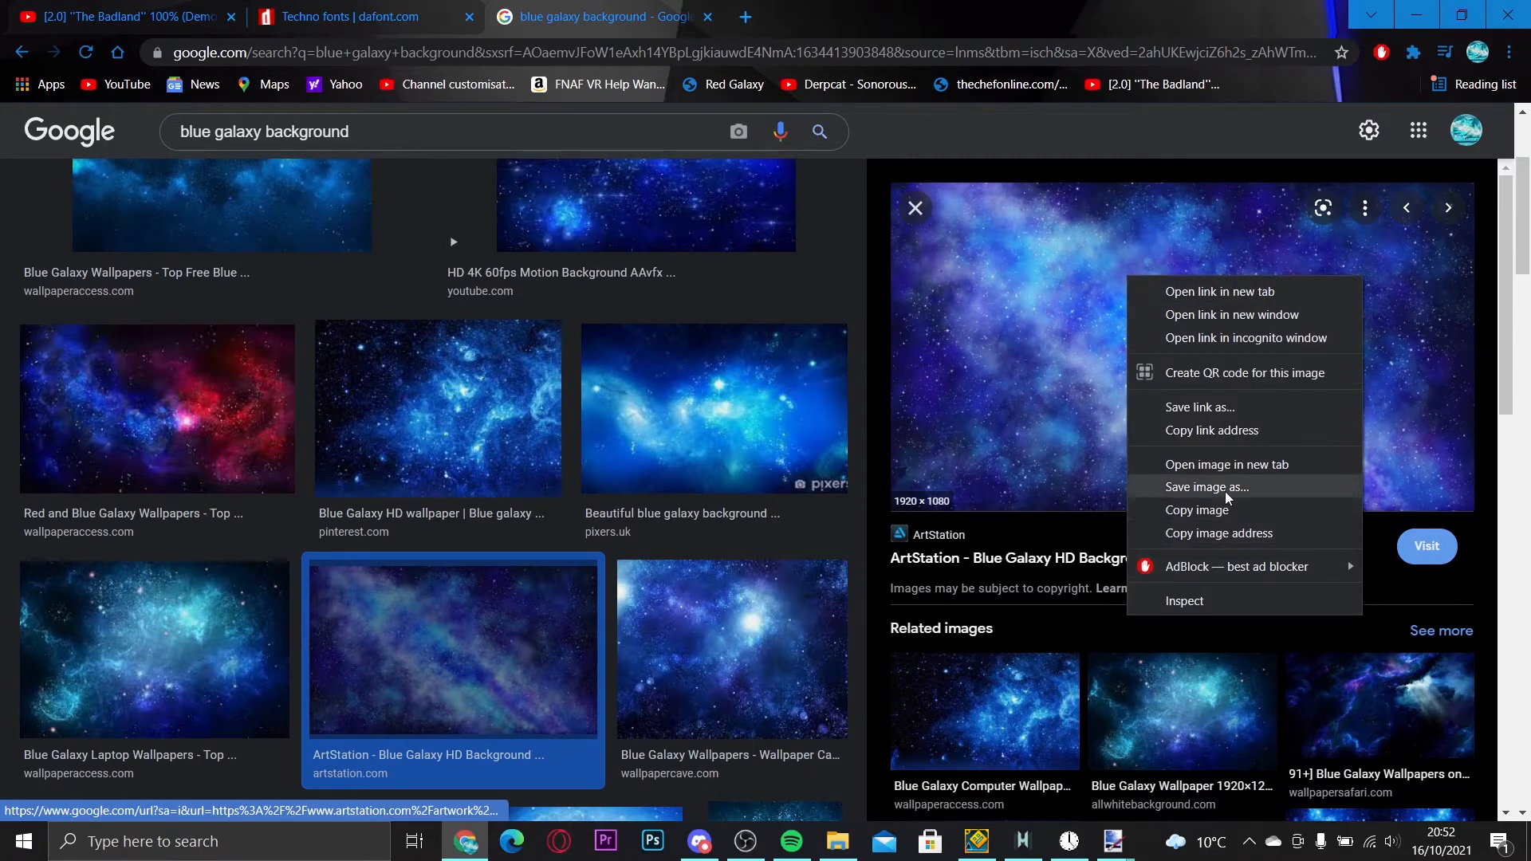
{"action": "left_click", "coordinate": [1227, 469]}
{"action": "right_click", "coordinate": [1132, 277]}
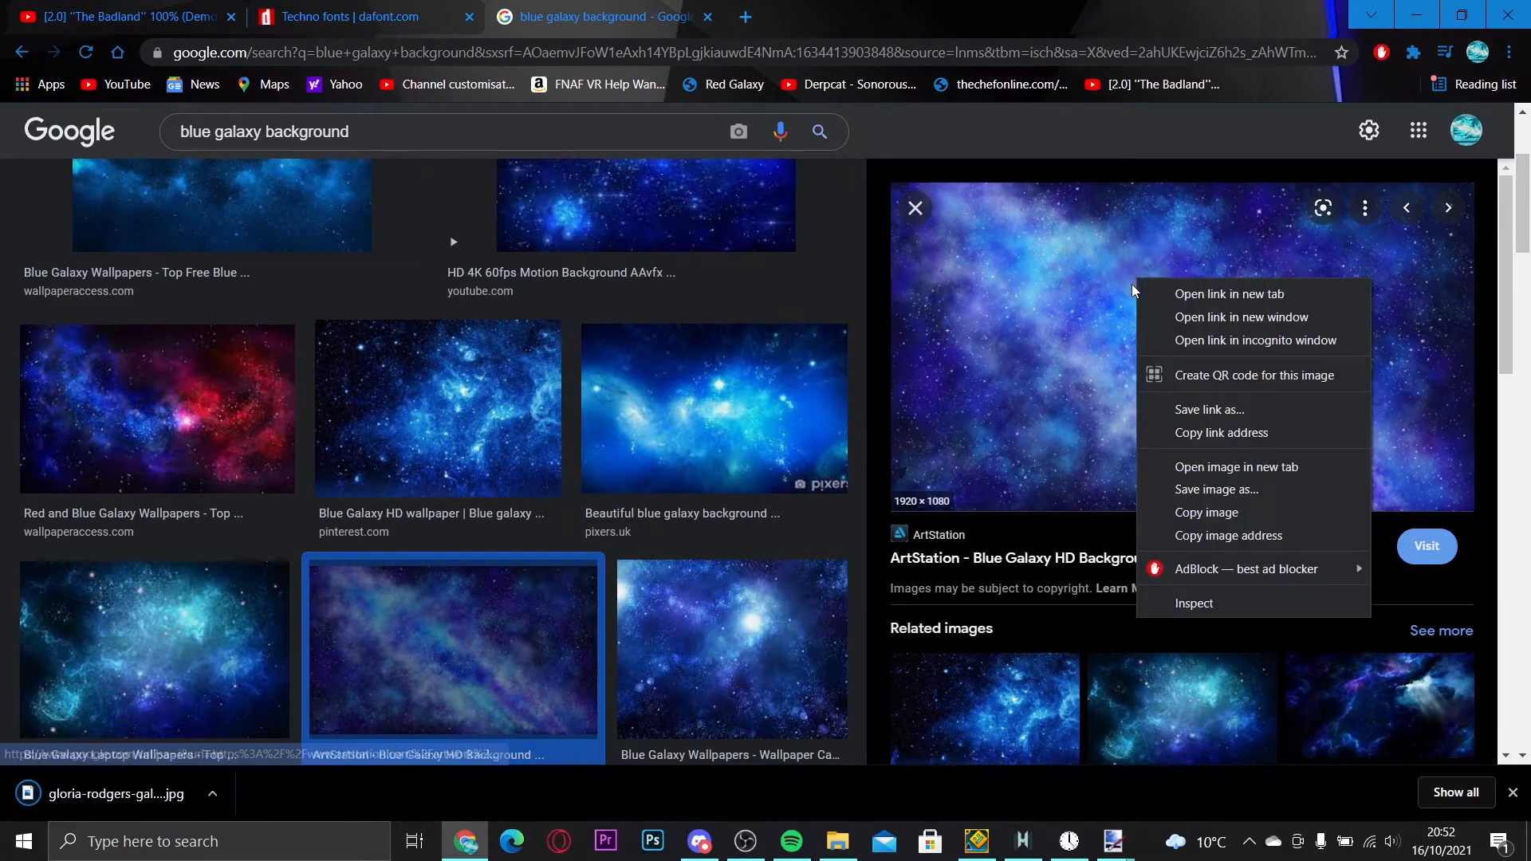
{"action": "left_click", "coordinate": [1227, 469]}
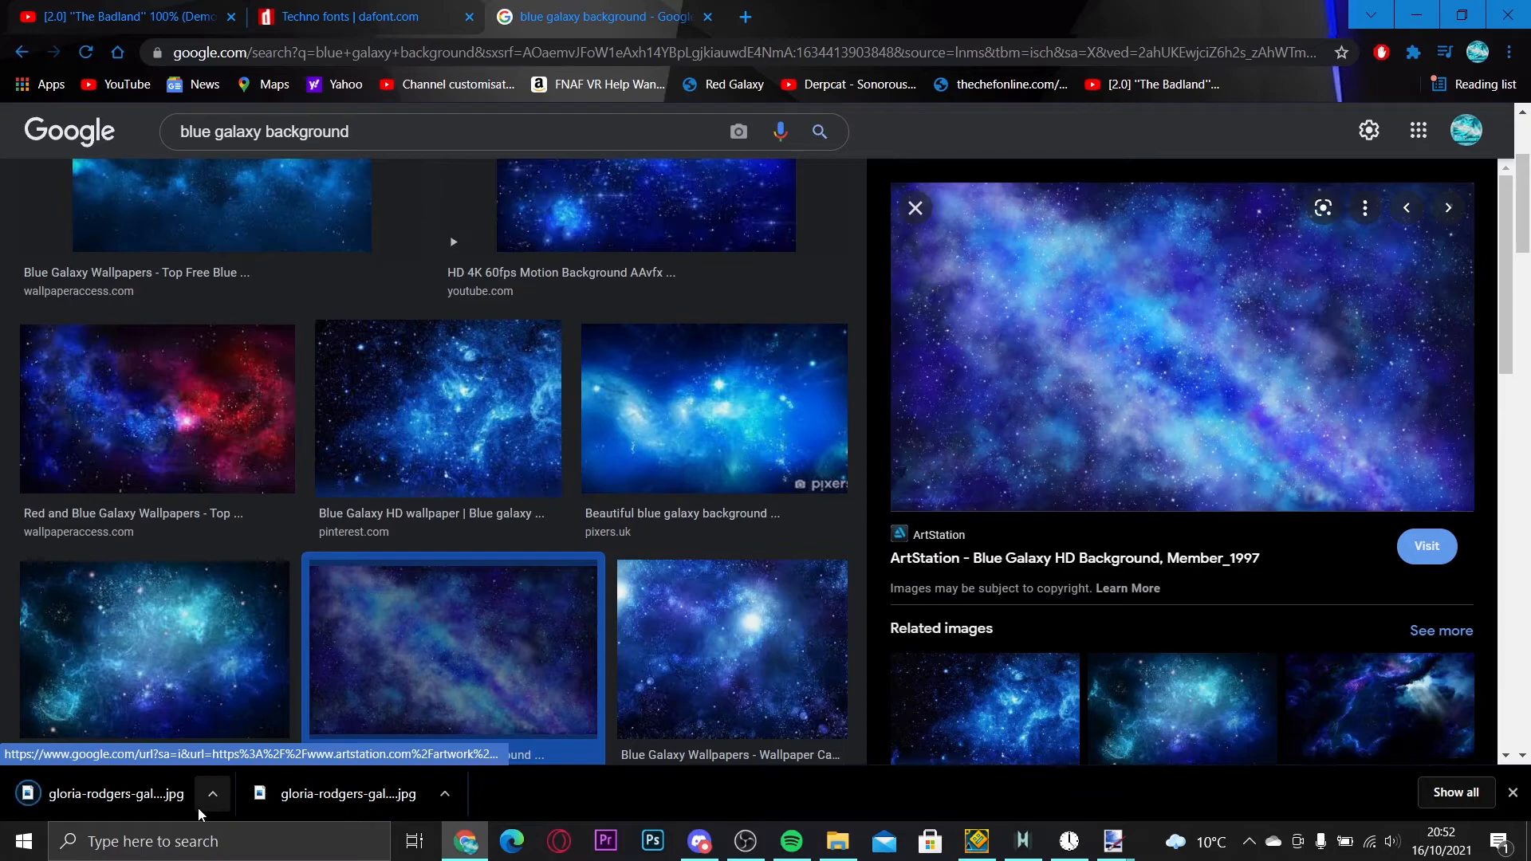
{"action": "left_click", "coordinate": [209, 795]}
{"action": "left_click", "coordinate": [536, 799]}
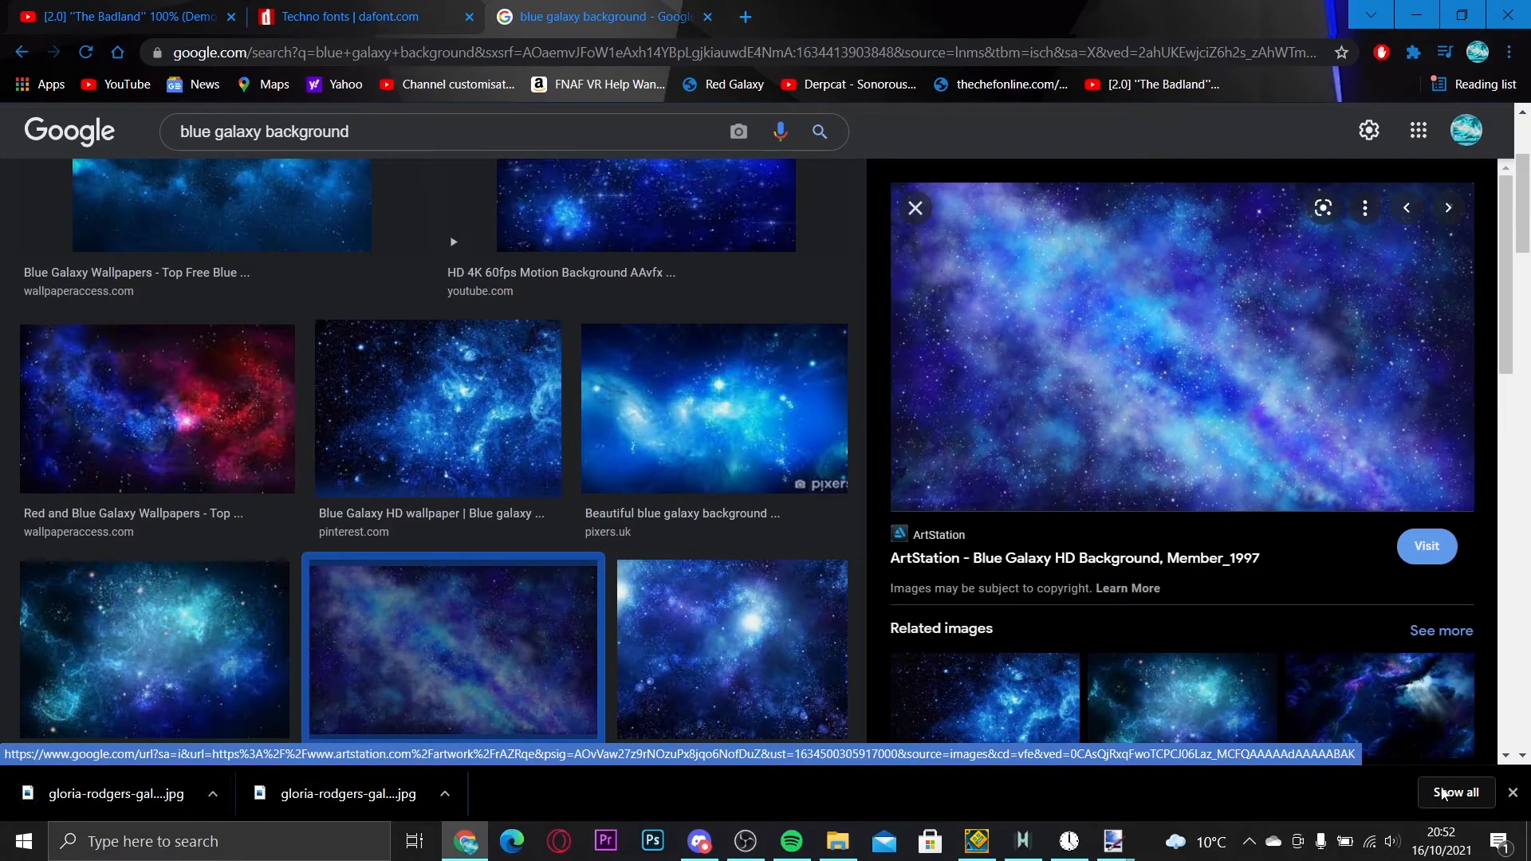
{"action": "left_click", "coordinate": [1513, 792]}
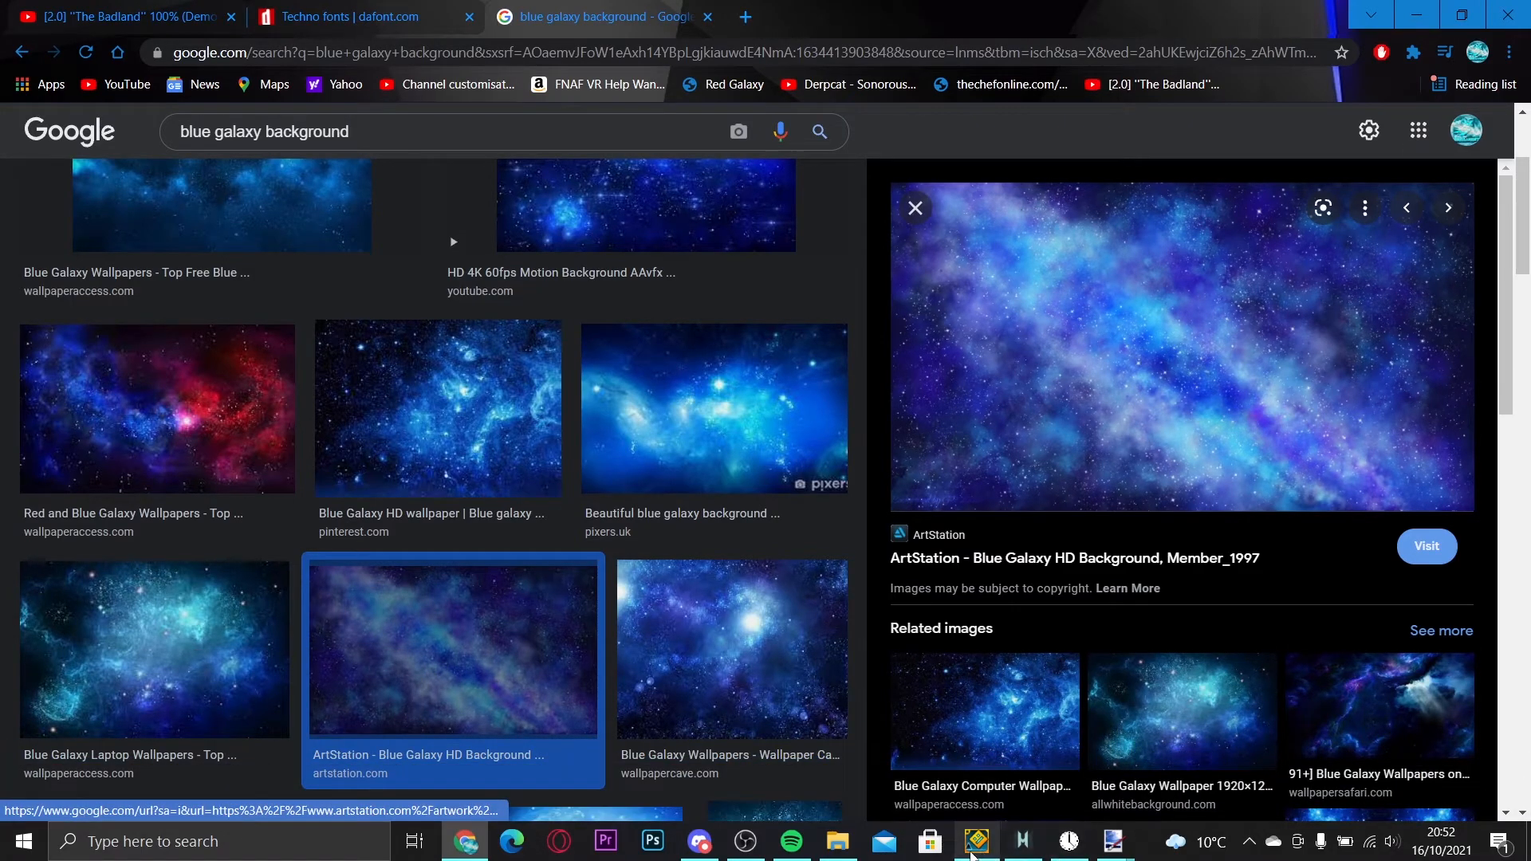
- Recopy the ArtStation galaxy image from Chrome, paste it onto Layer 10 in paint.net, and deselect it
{"action": "left_click", "coordinate": [321, 853]}
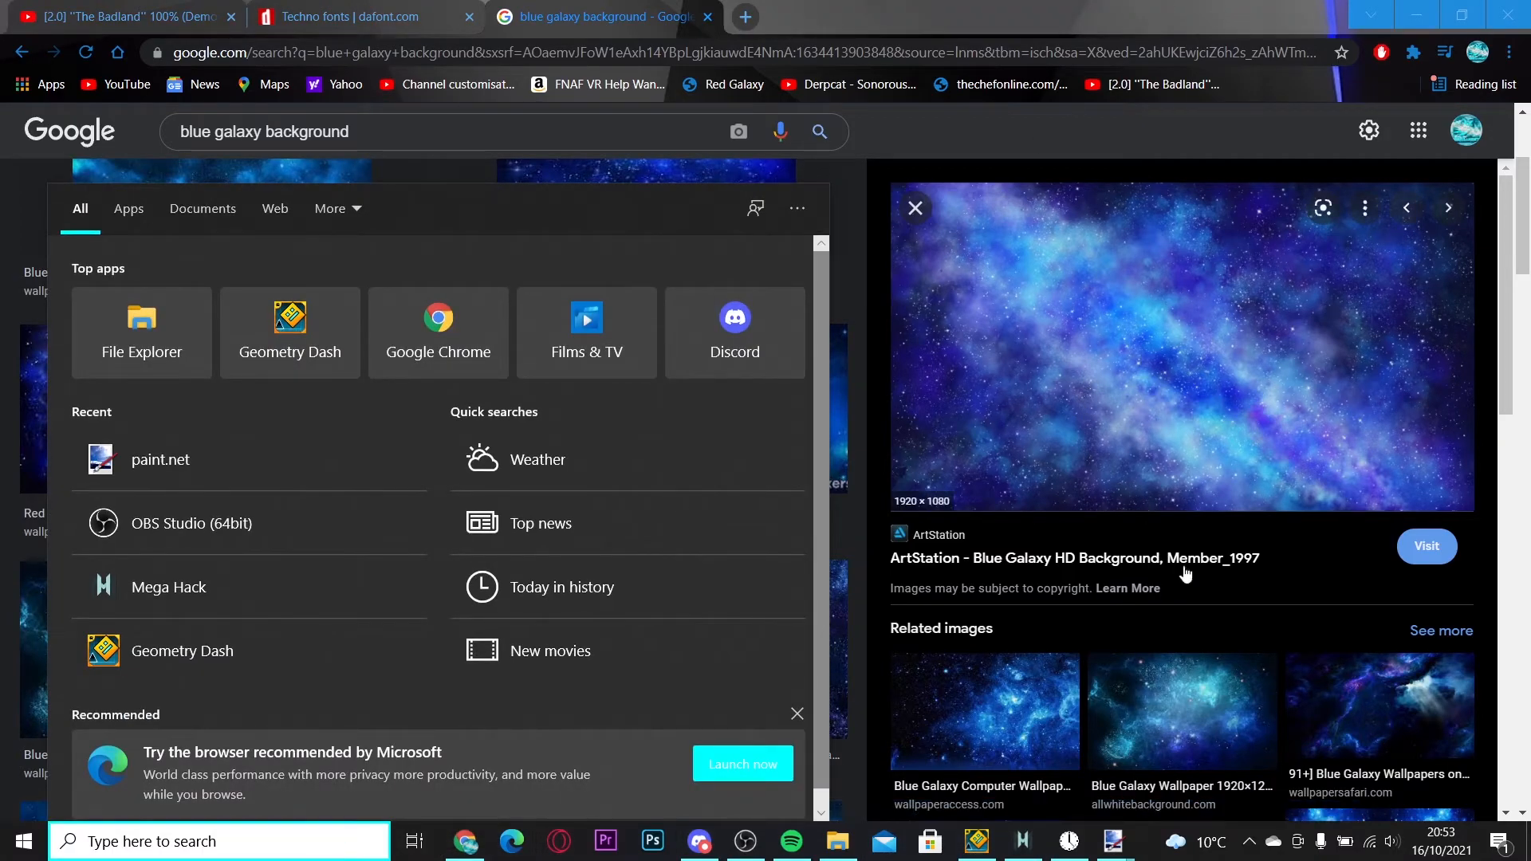
{"action": "left_click", "coordinate": [1144, 438]}
{"action": "right_click", "coordinate": [1237, 330]}
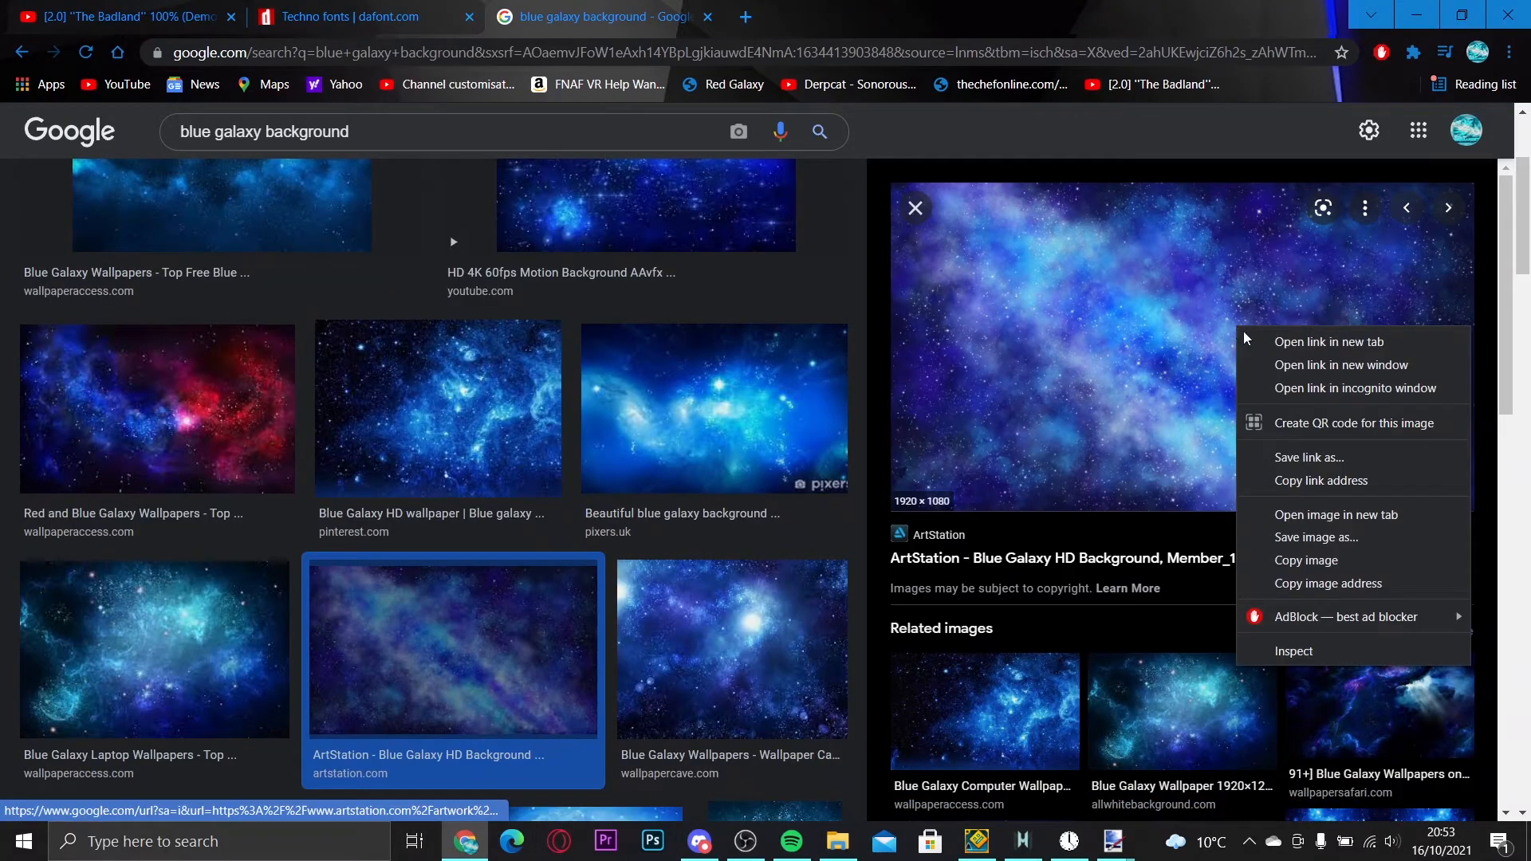
{"action": "left_click", "coordinate": [1351, 557]}
{"action": "right_click", "coordinate": [1269, 426]}
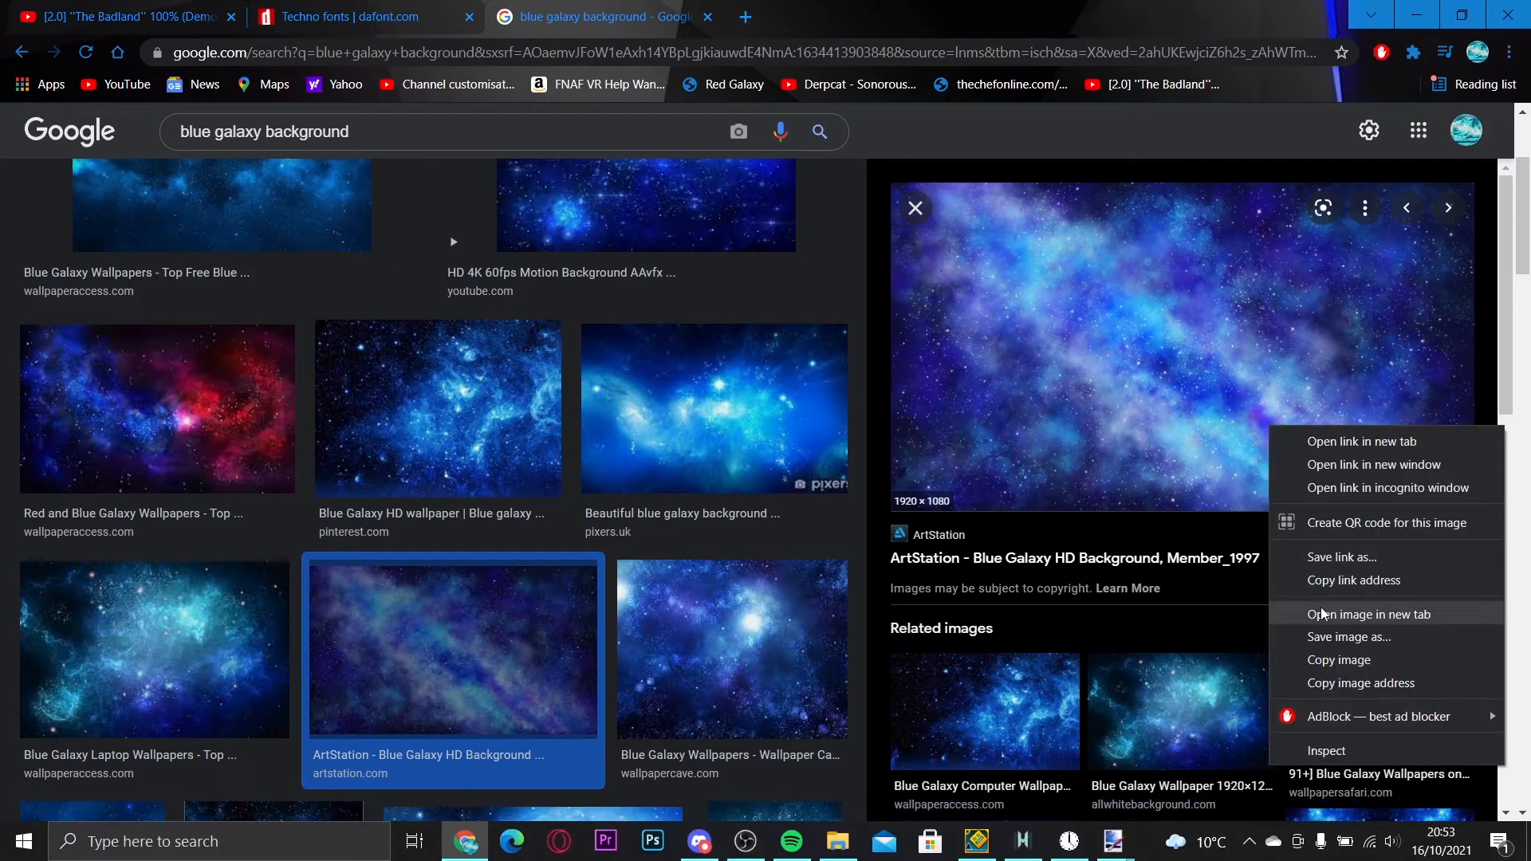
{"action": "left_click", "coordinate": [1328, 658]}
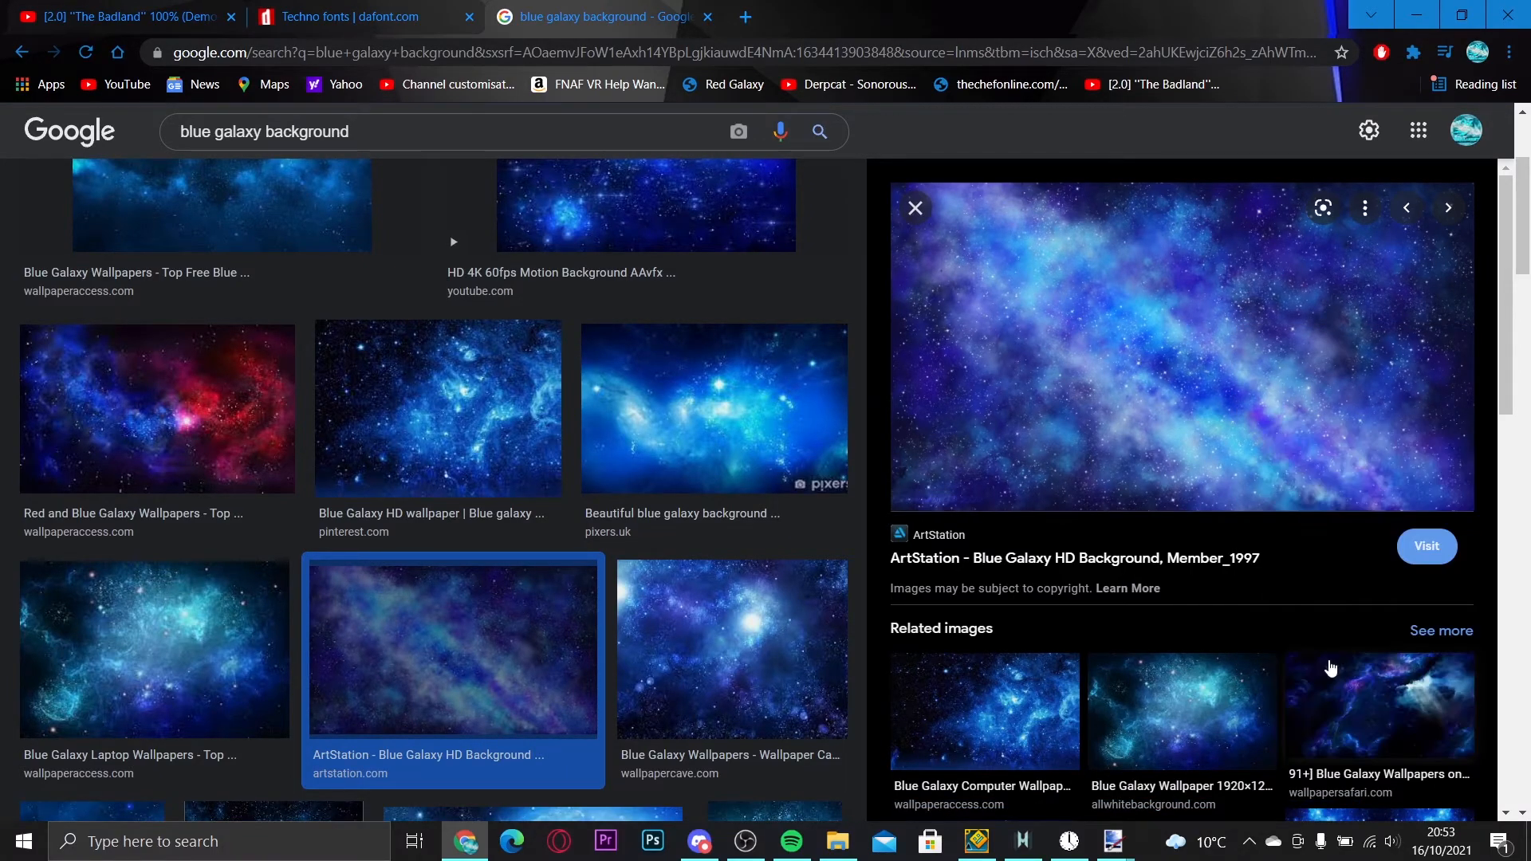
{"action": "key", "text": "alt+Tab"}
{"action": "key", "text": "ctrl+shift+n"}
{"action": "key", "text": "ctrl+v"}
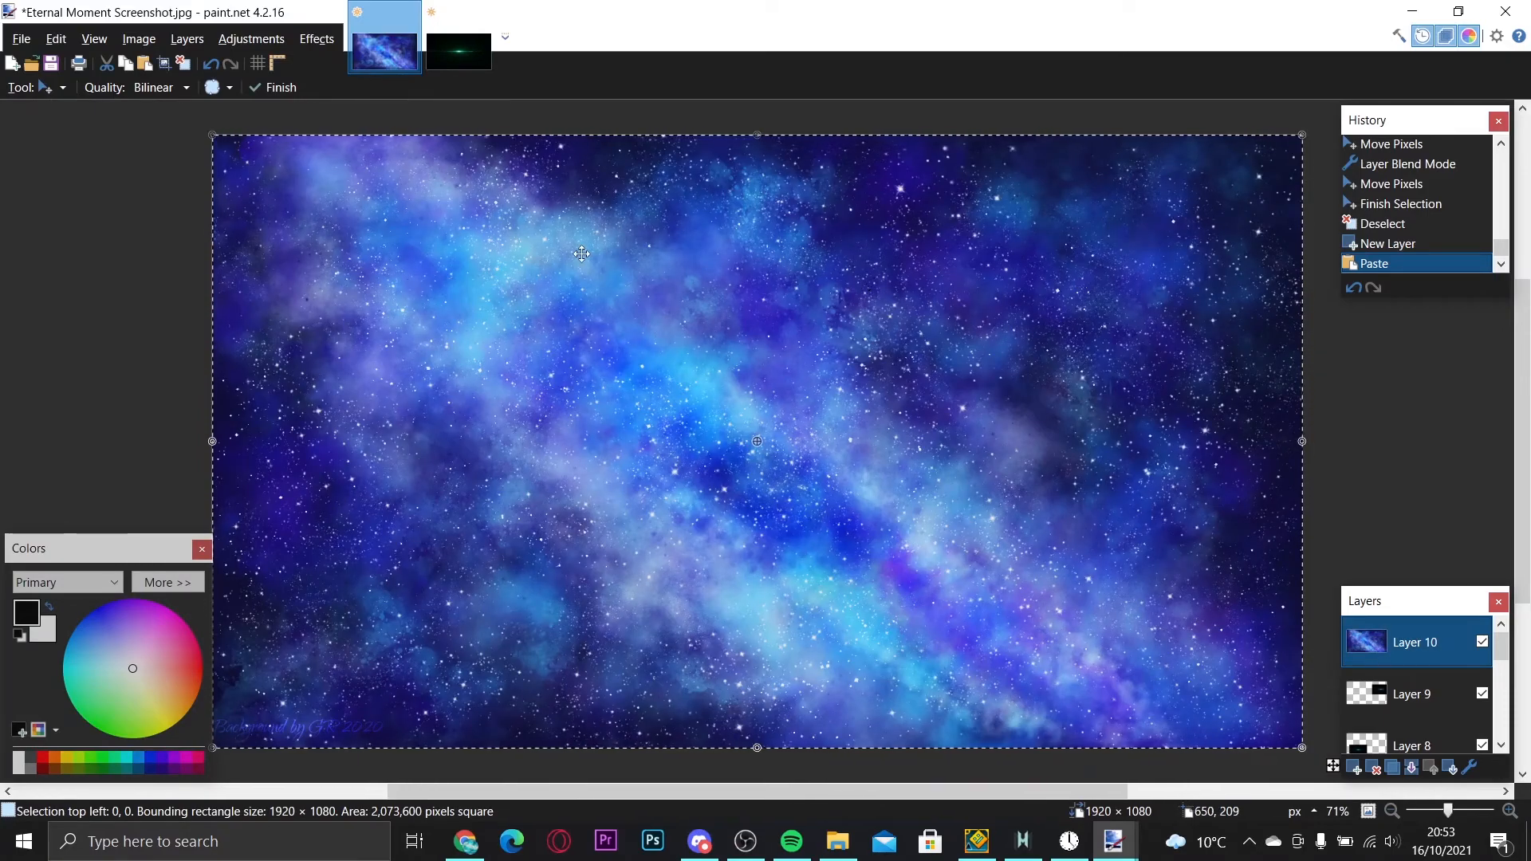
{"action": "left_click", "coordinate": [183, 63]}
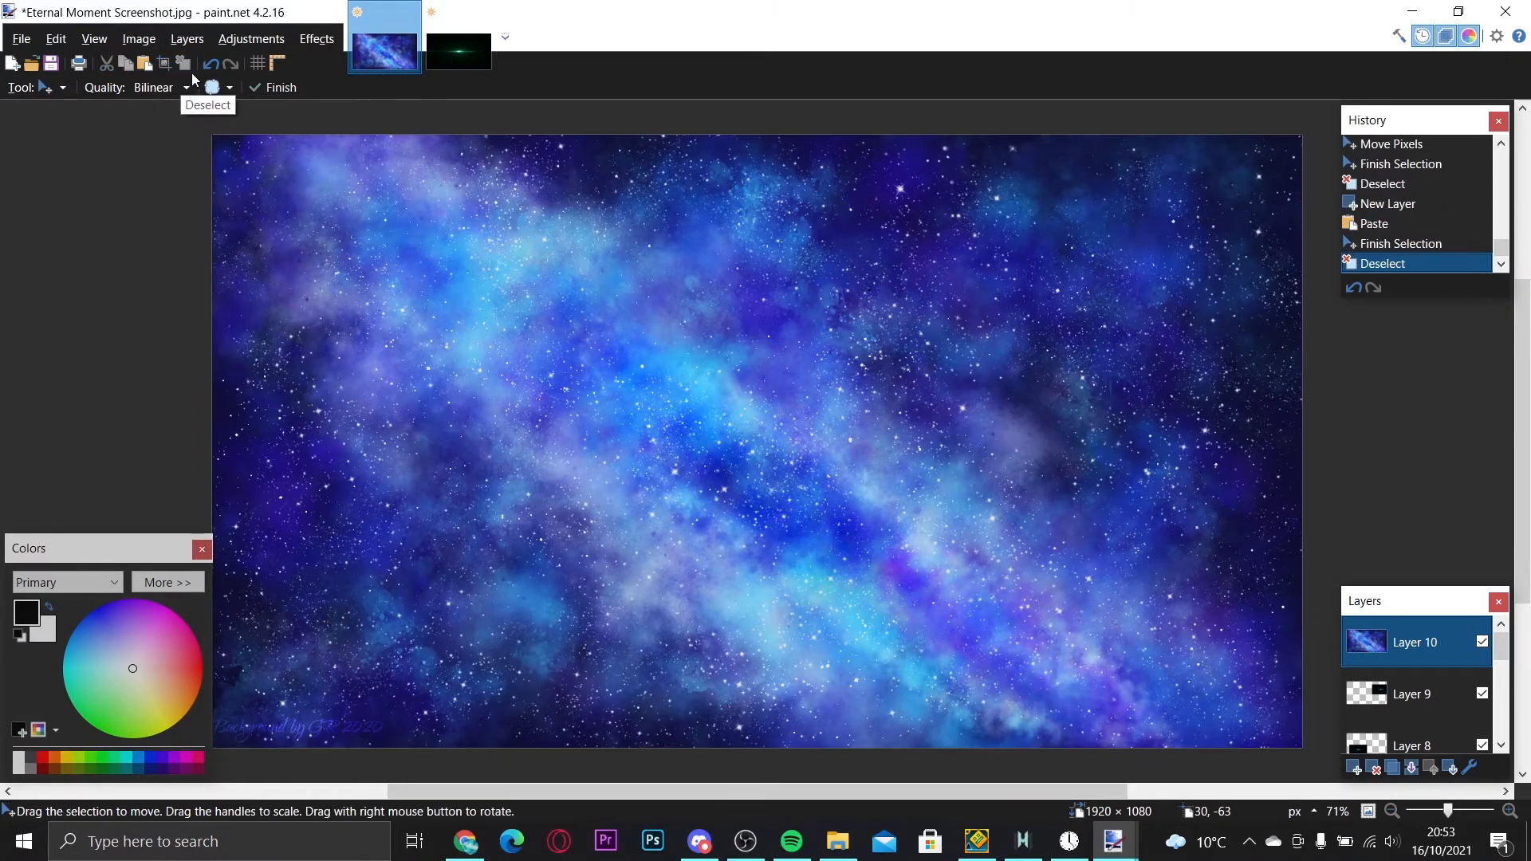
- Set Layer 10's blend mode to Additive and its opacity to 91
{"action": "double_click", "coordinate": [1418, 655]}
{"action": "left_click", "coordinate": [671, 425]}
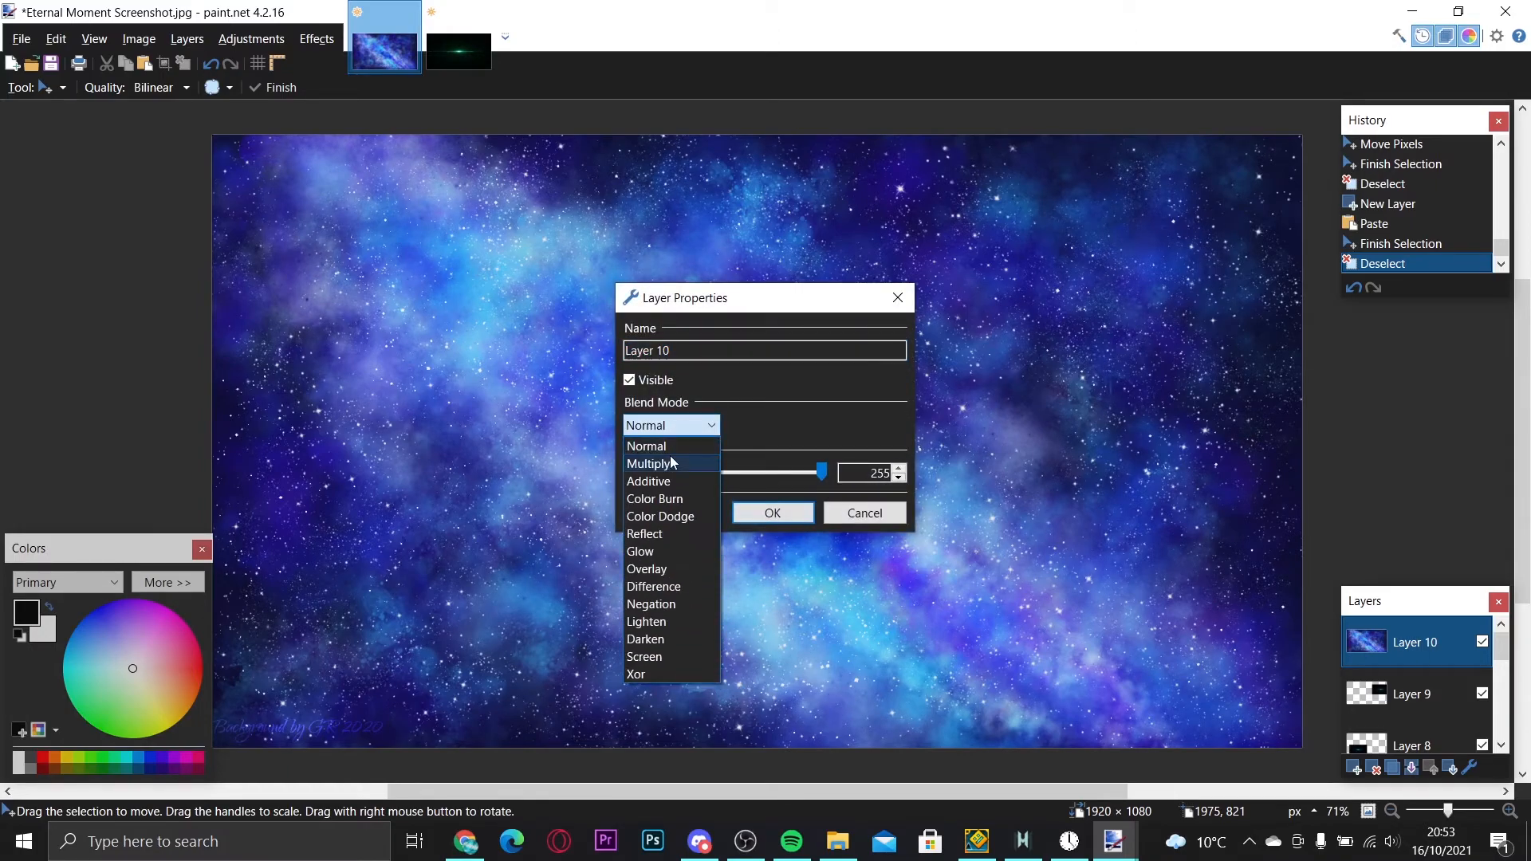
{"action": "left_click", "coordinate": [666, 487]}
{"action": "left_click_drag", "start_coordinate": [739, 307], "coordinate": [1473, 283]}
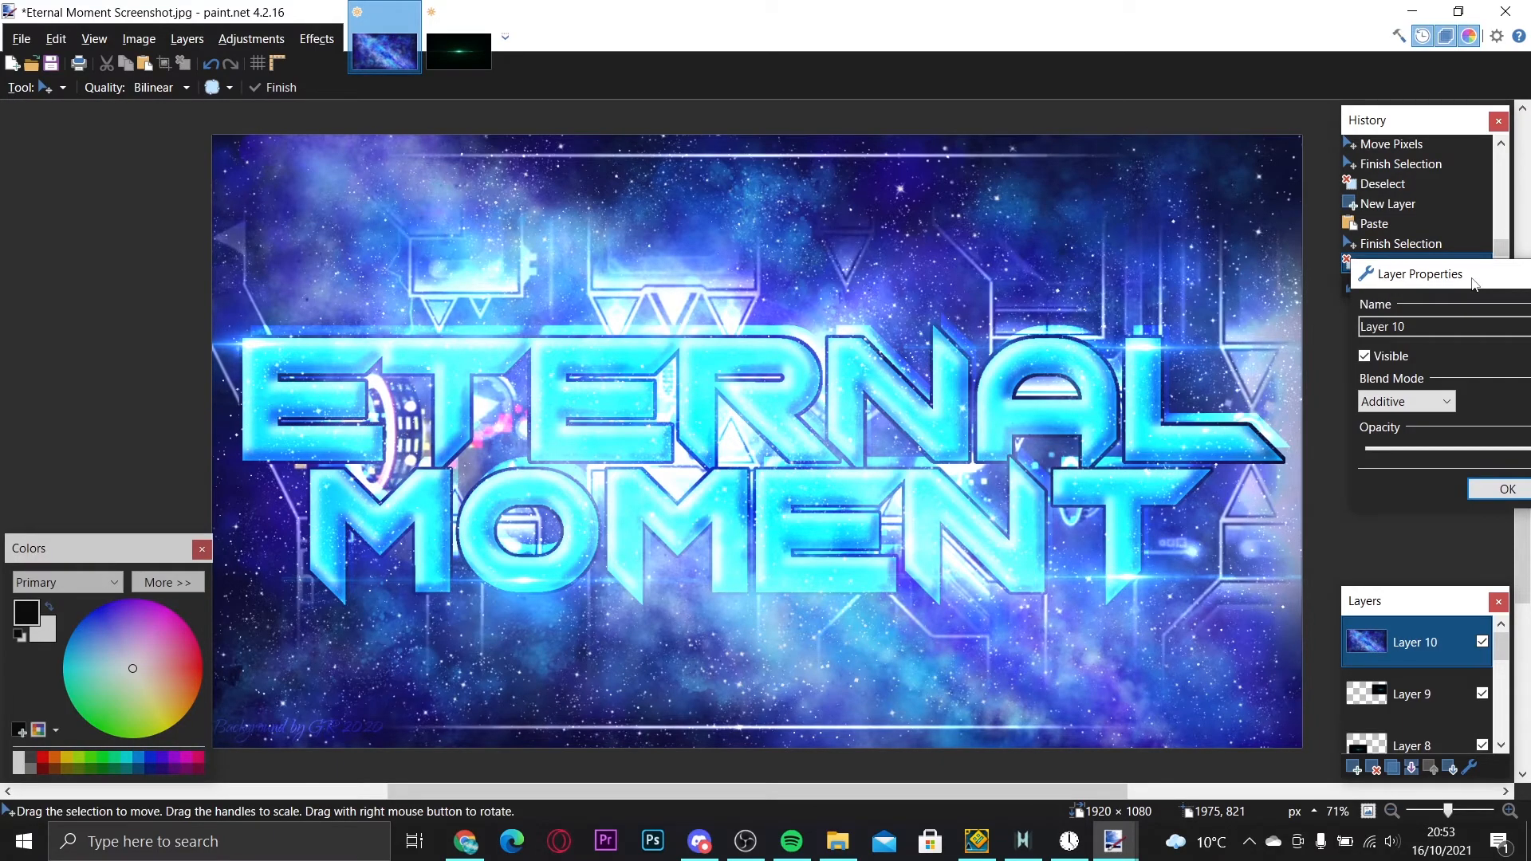
{"action": "left_click_drag", "start_coordinate": [1474, 283], "coordinate": [1530, 344]}
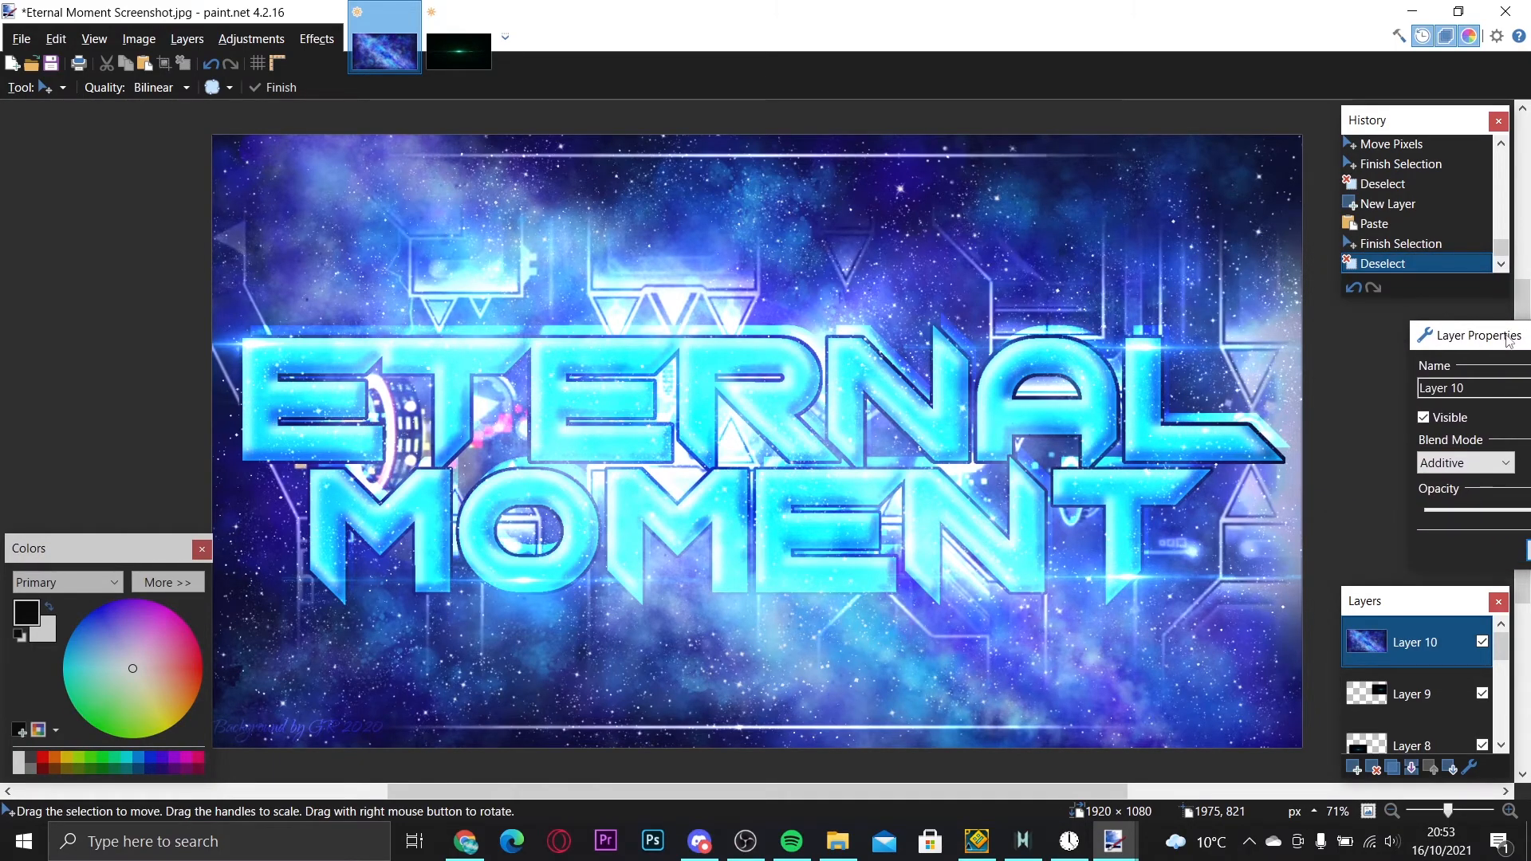
{"action": "left_click_drag", "start_coordinate": [1507, 340], "coordinate": [1215, 289]}
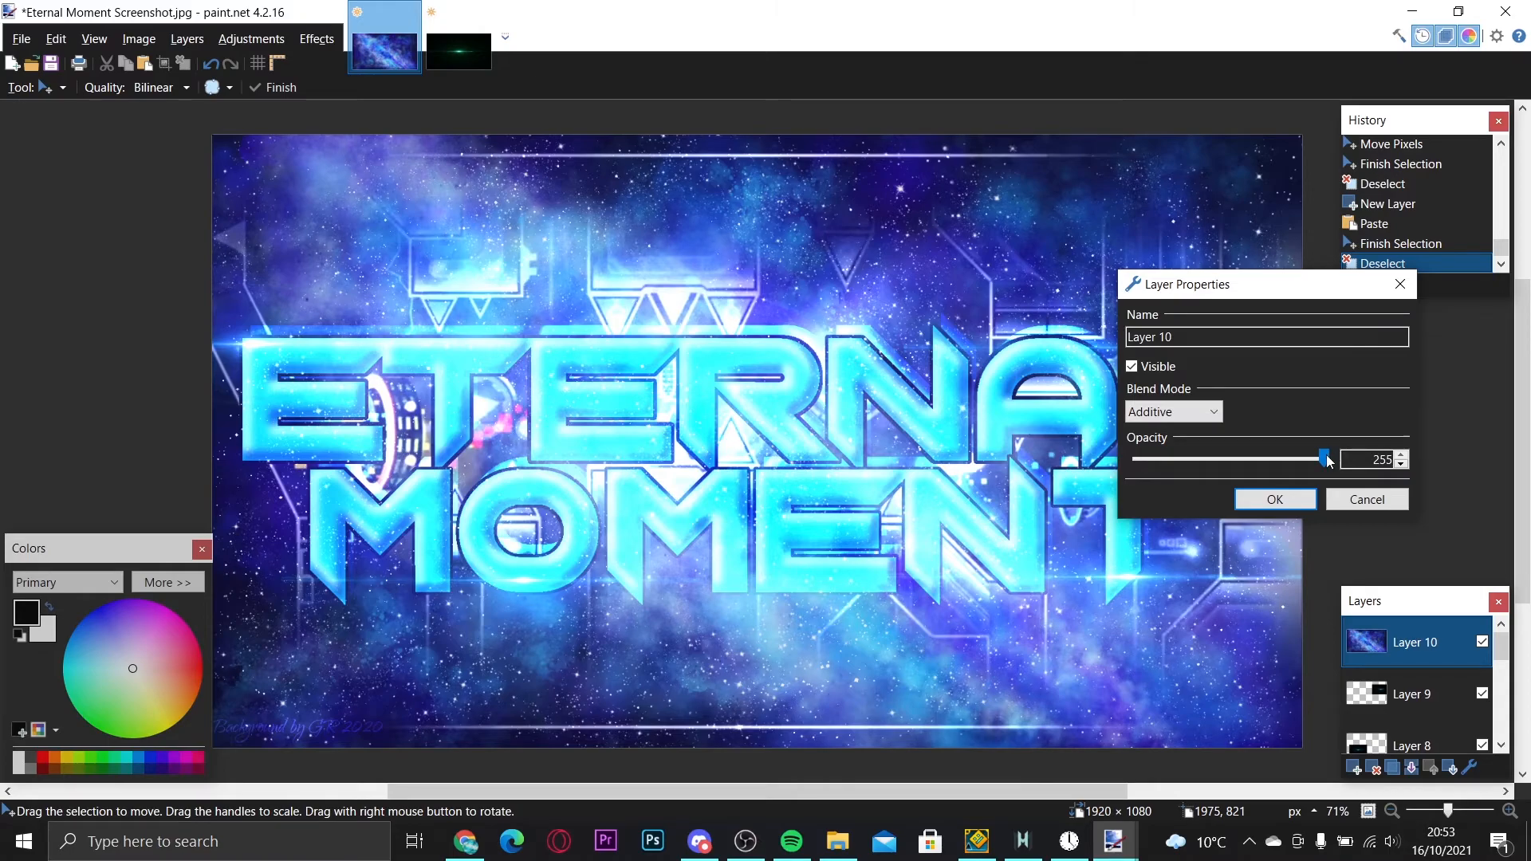
{"action": "left_click_drag", "start_coordinate": [1327, 461], "coordinate": [1209, 462]}
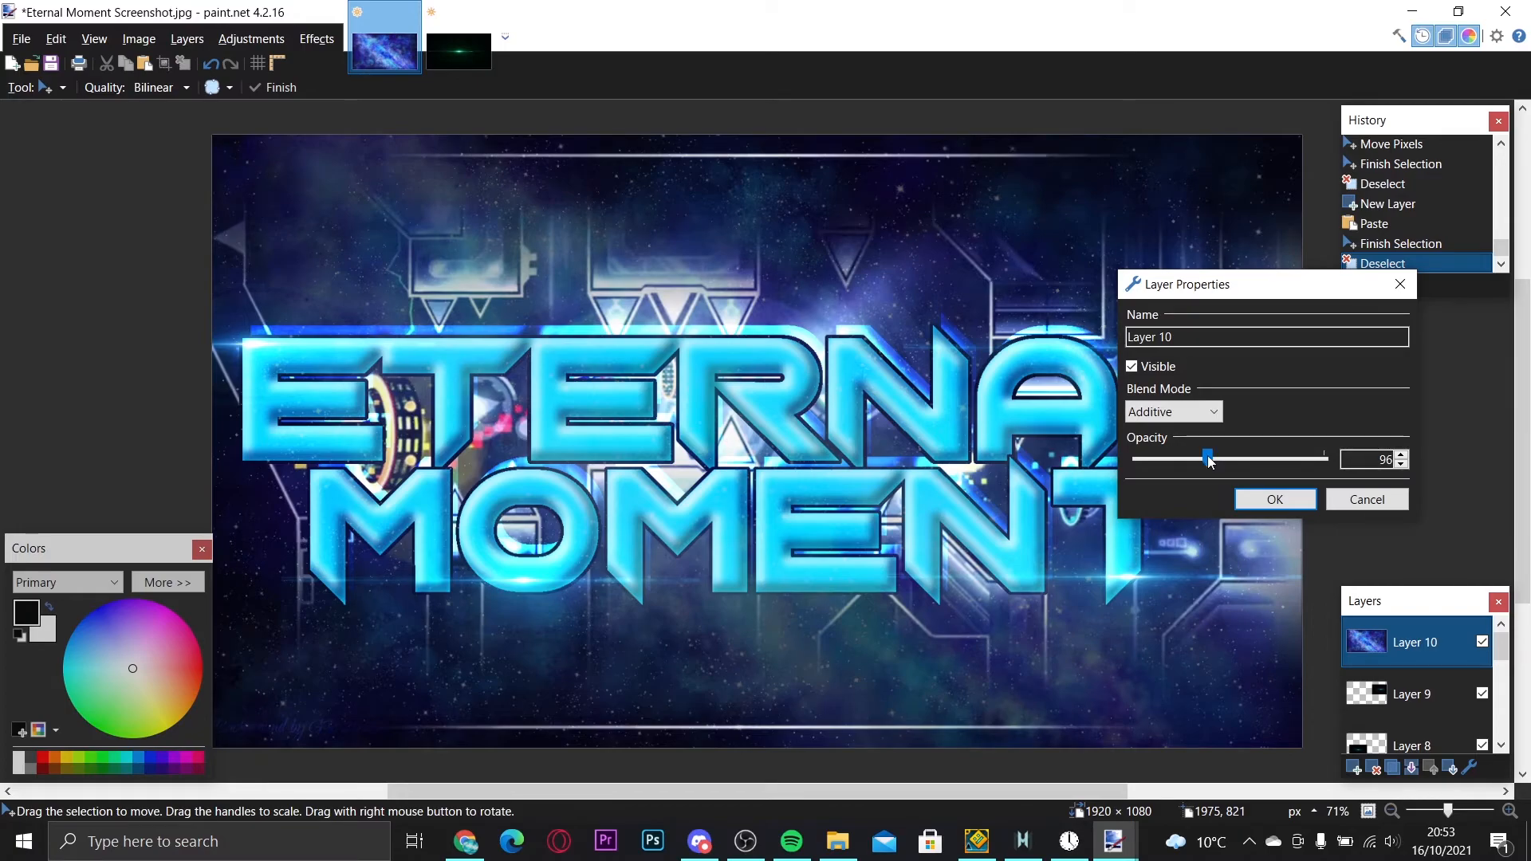
{"action": "left_click_drag", "start_coordinate": [1210, 461], "coordinate": [1205, 462]}
{"action": "left_click", "coordinate": [1276, 500]}
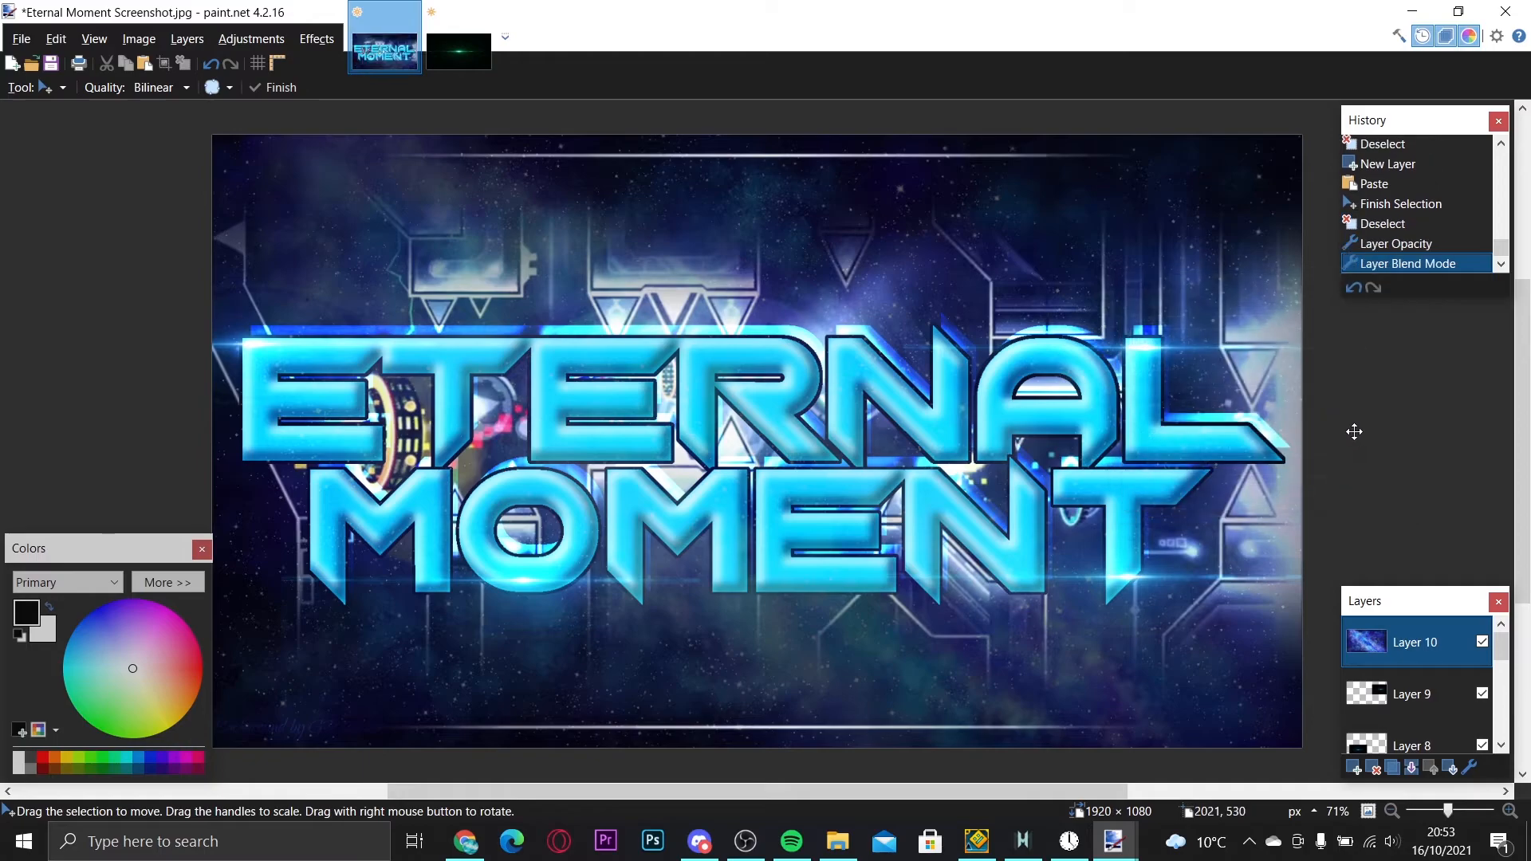
- Enlarge the whole galaxy layer to about 2206 × 1241 px, reposition it over the canvas, and deselect it
{"action": "key", "text": "ctrl+a"}
{"action": "left_click_drag", "start_coordinate": [1251, 181], "coordinate": [1247, 182]}
{"action": "left_click_drag", "start_coordinate": [1300, 135], "coordinate": [1412, 66]}
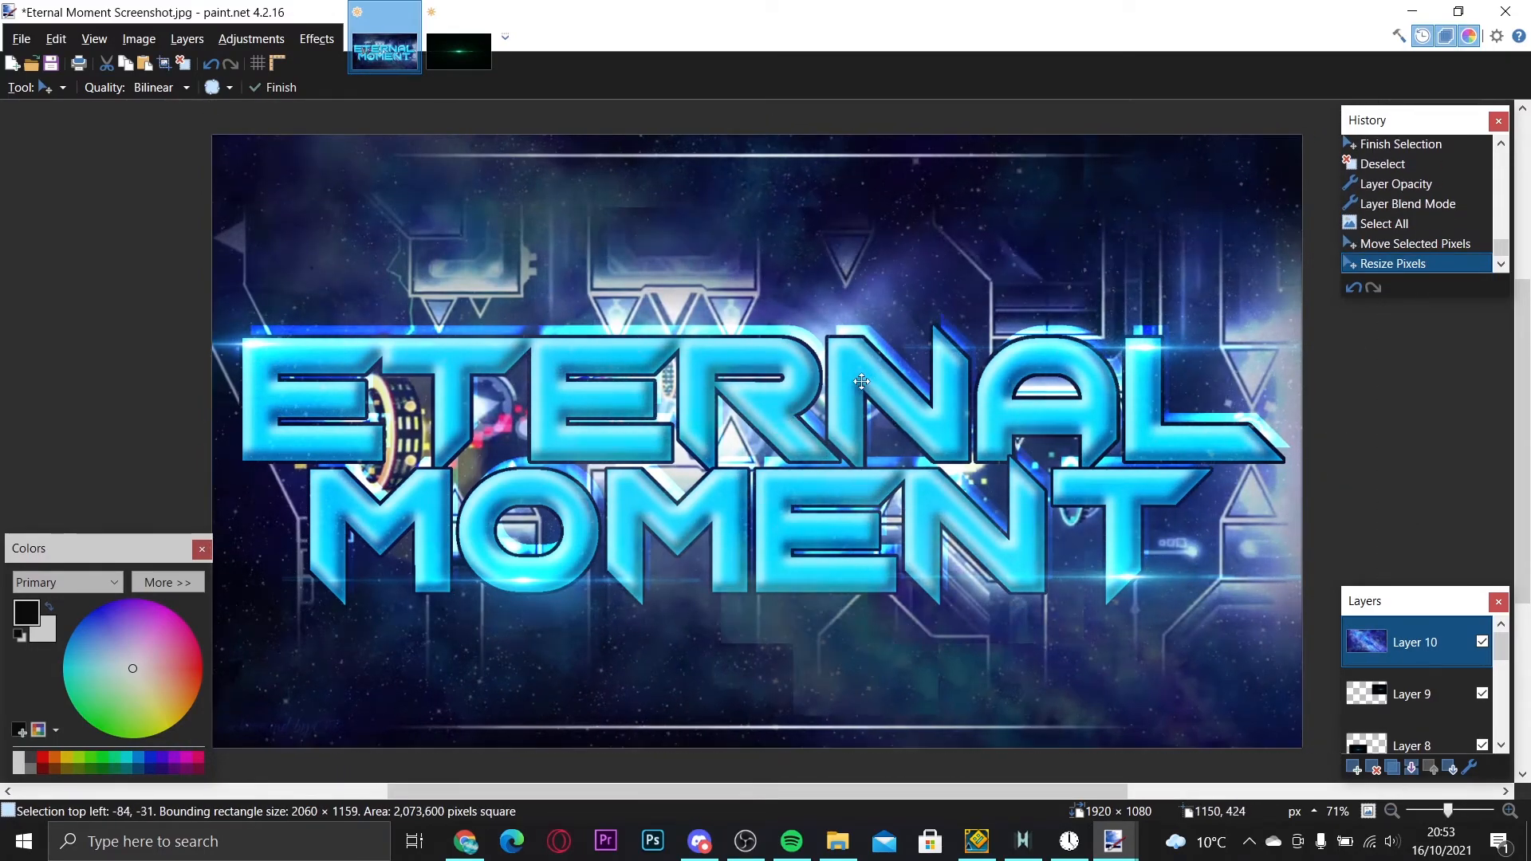
{"action": "left_click_drag", "start_coordinate": [1104, 194], "coordinate": [1017, 267]}
{"action": "left_click_drag", "start_coordinate": [1292, 162], "coordinate": [1298, 147]}
{"action": "left_click_drag", "start_coordinate": [1117, 316], "coordinate": [1142, 263]}
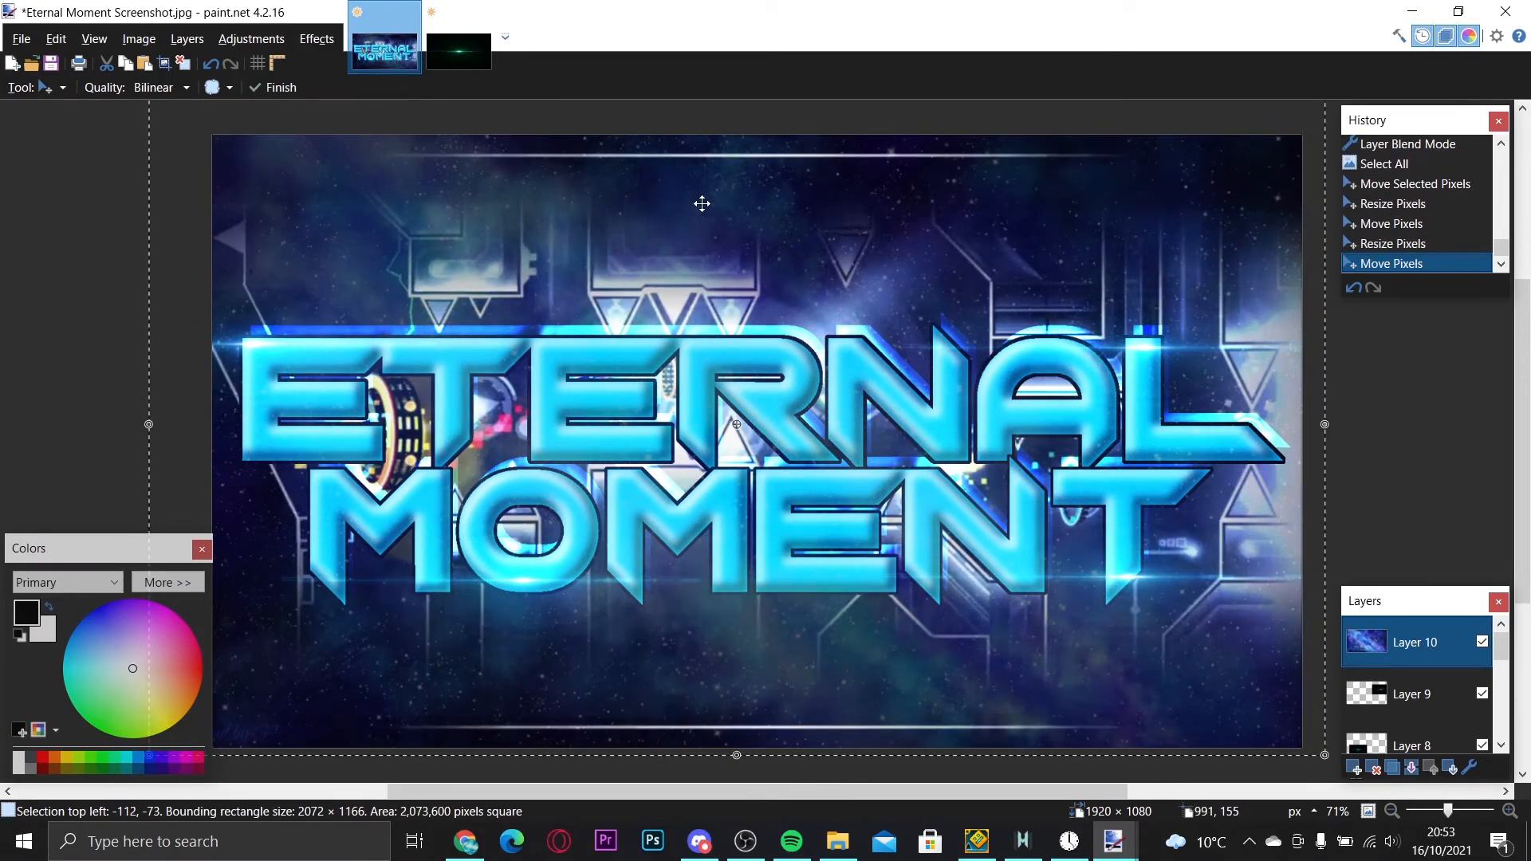
{"action": "left_click_drag", "start_coordinate": [745, 758], "coordinate": [736, 800]}
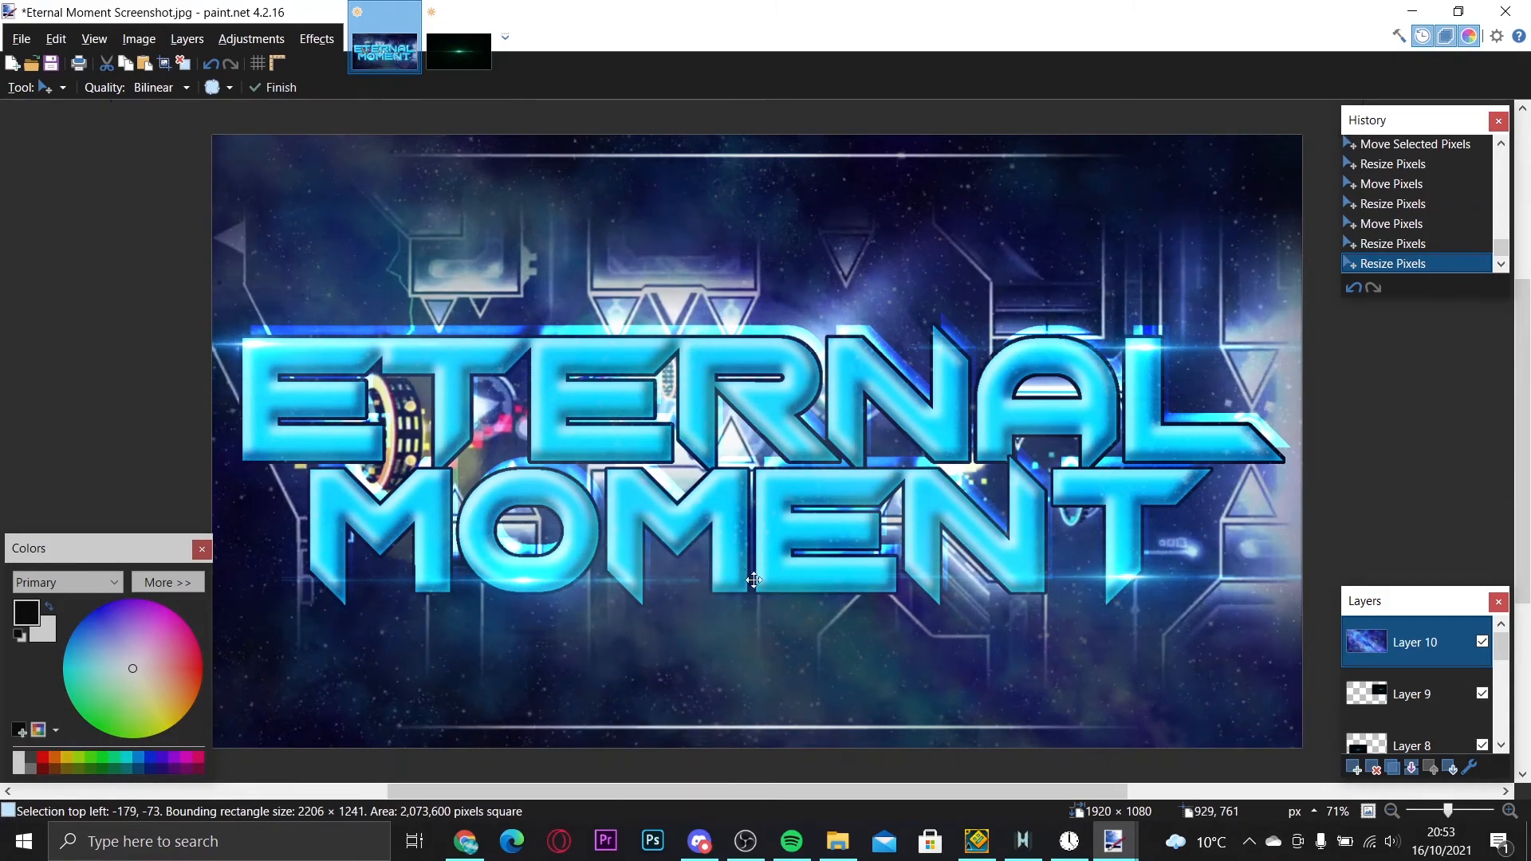
{"action": "left_click_drag", "start_coordinate": [735, 566], "coordinate": [749, 583]}
{"action": "left_click", "coordinate": [185, 63]}
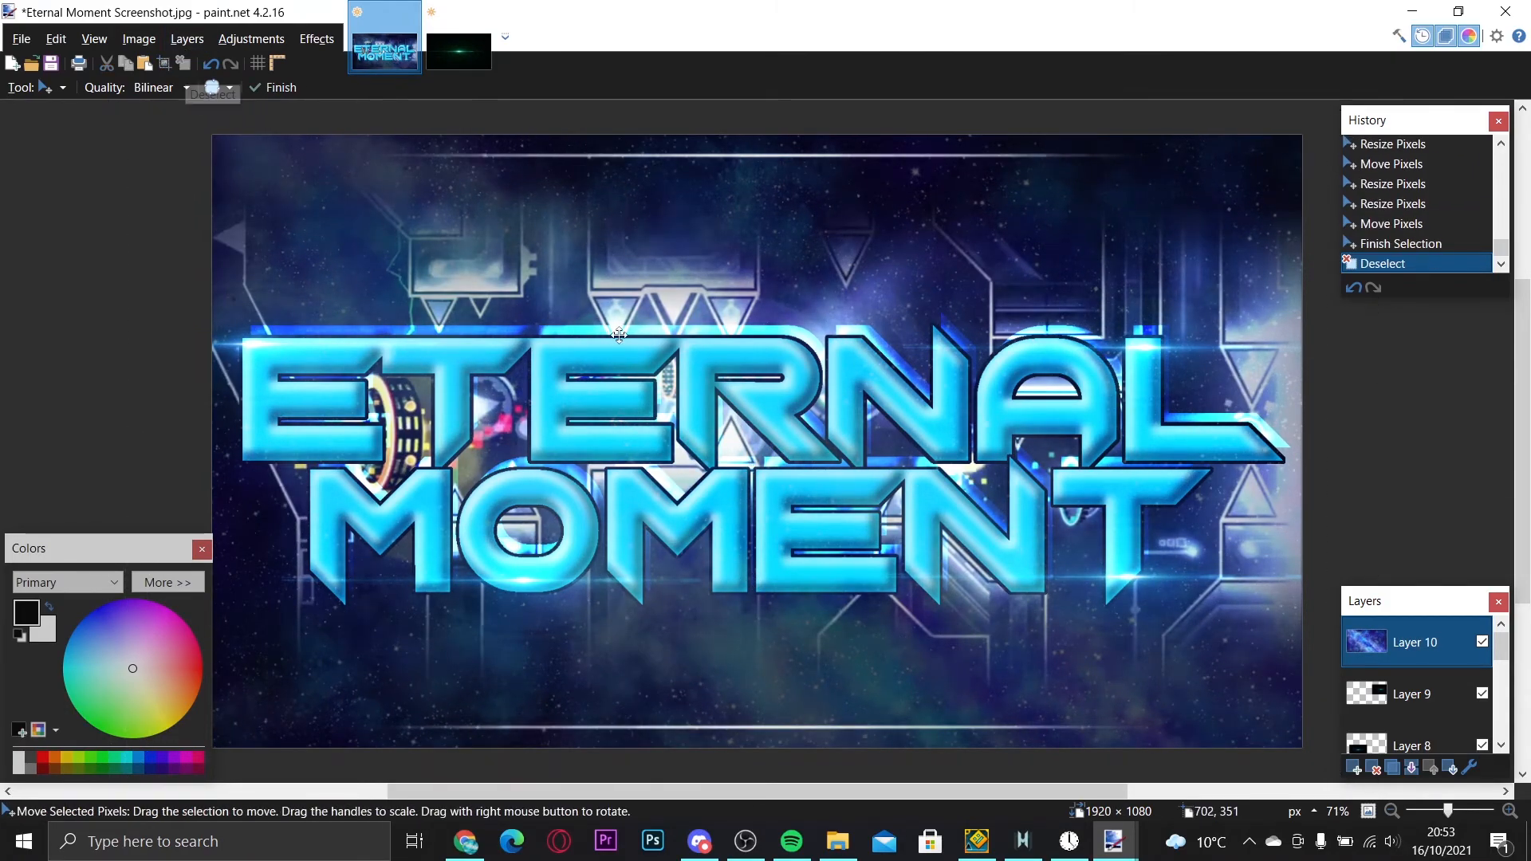
- Lower Layer 10's opacity so the galaxy image appears fainter over the title and background
{"action": "double_click", "coordinate": [1406, 644]}
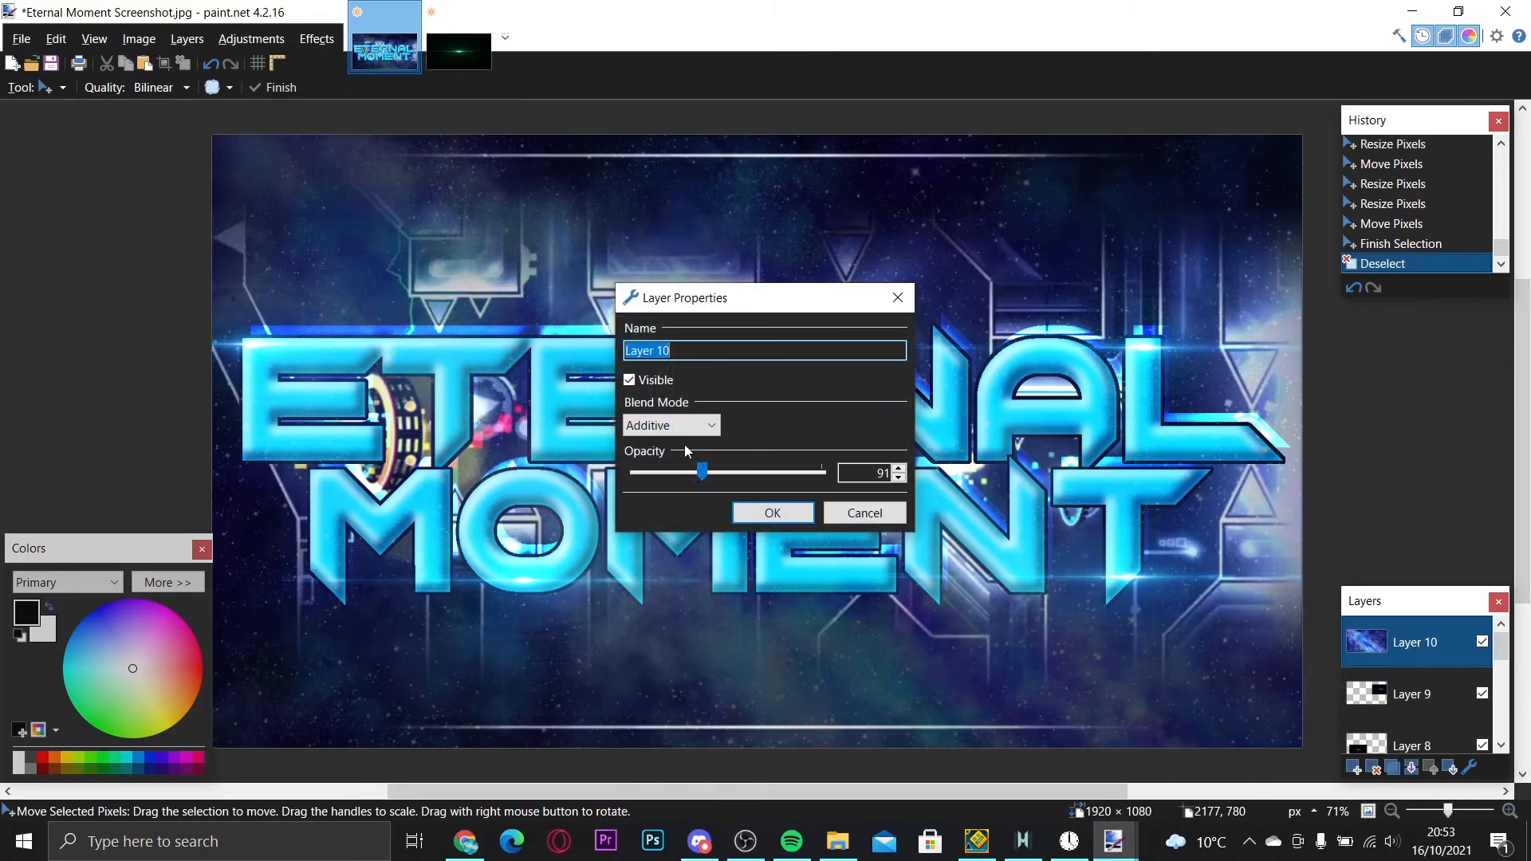
{"action": "left_click_drag", "start_coordinate": [702, 476], "coordinate": [671, 476]}
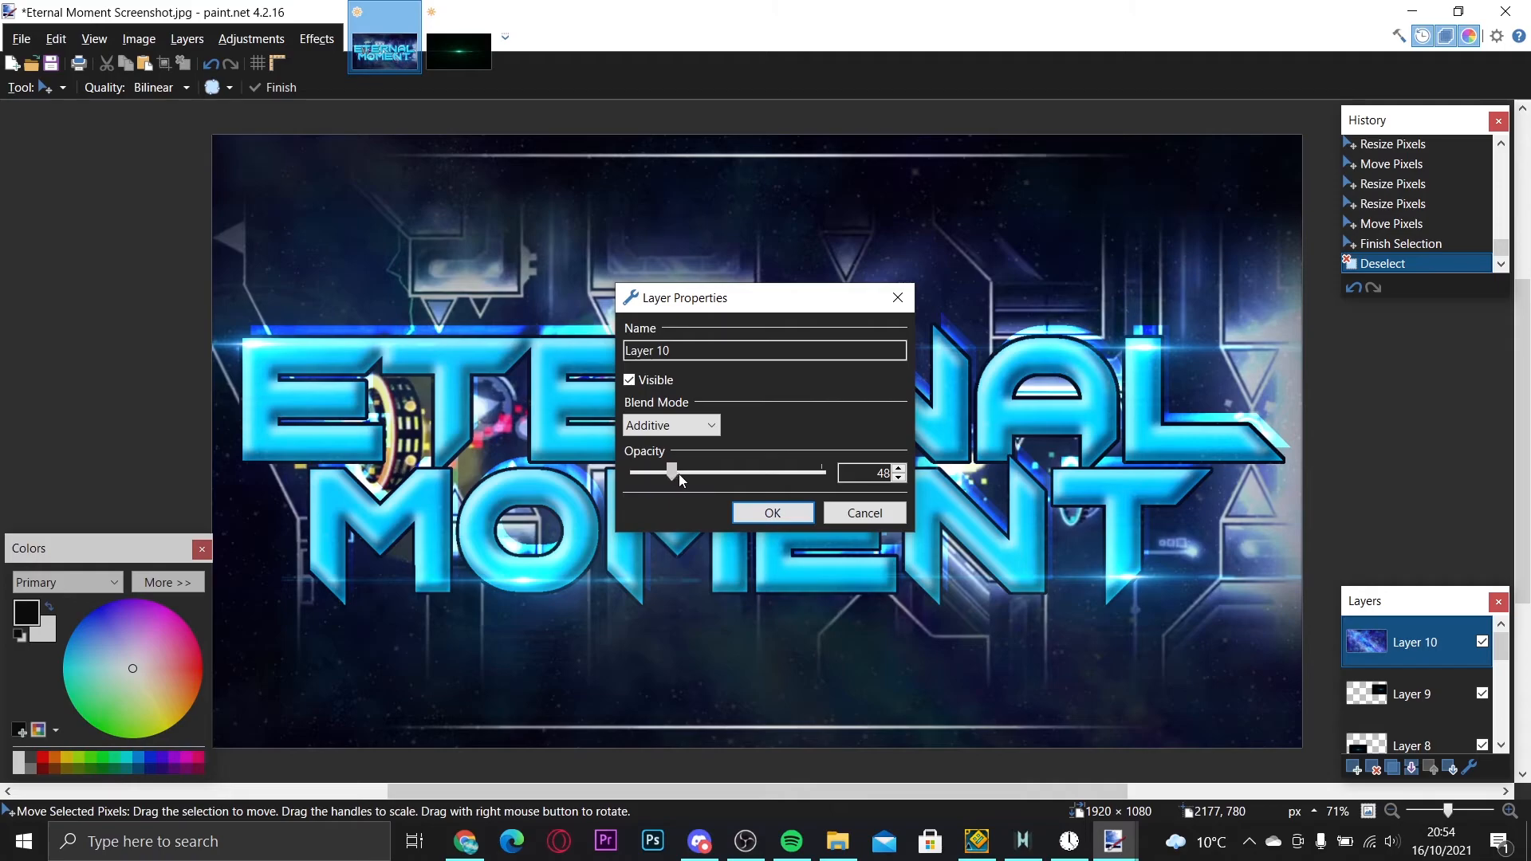
{"action": "left_click", "coordinate": [764, 515]}
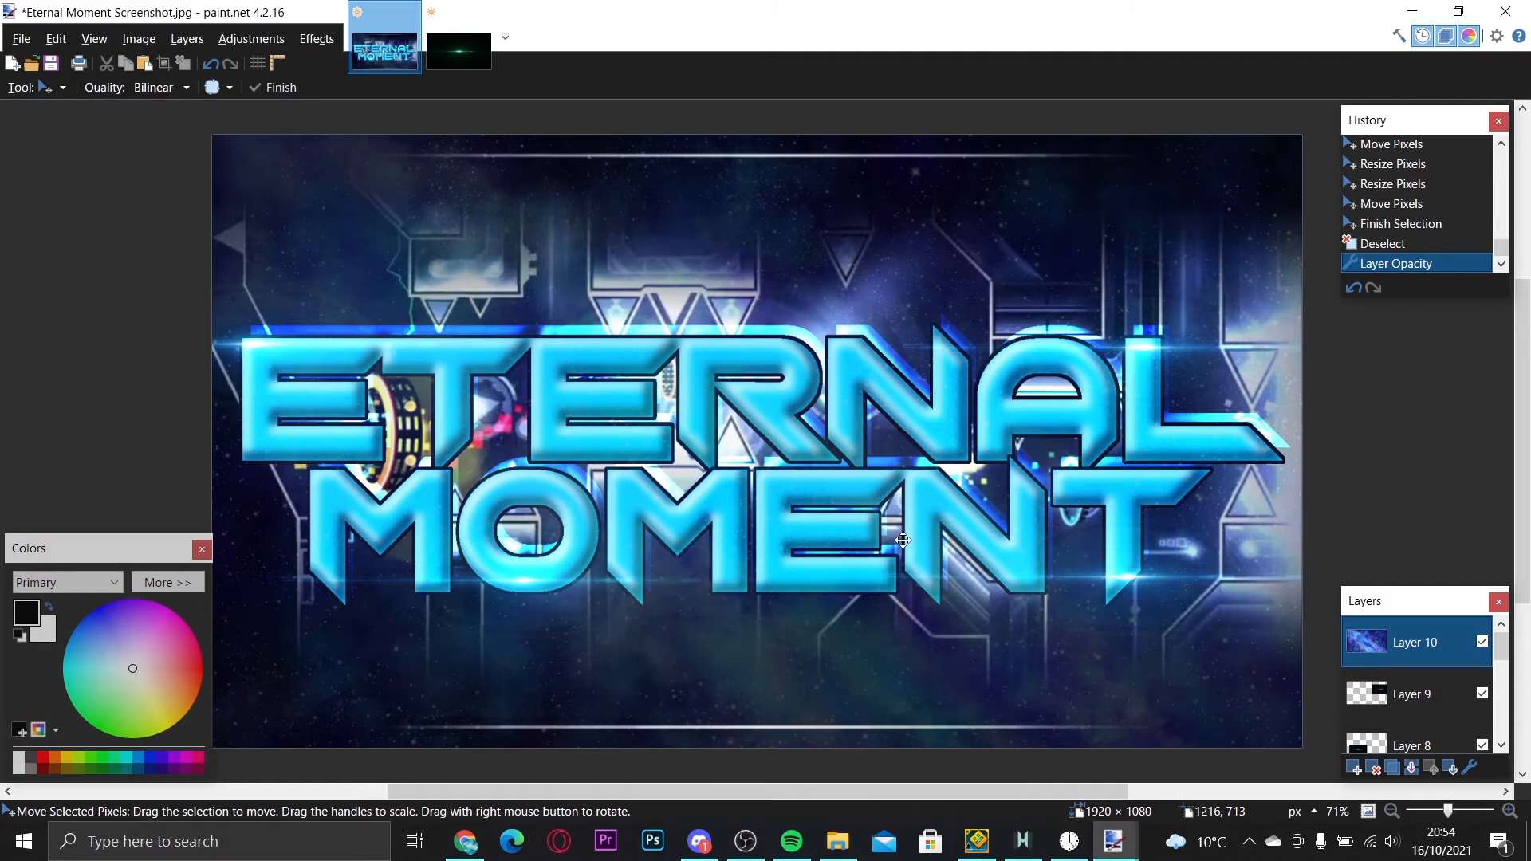
{"action": "left_click", "coordinate": [56, 38]}
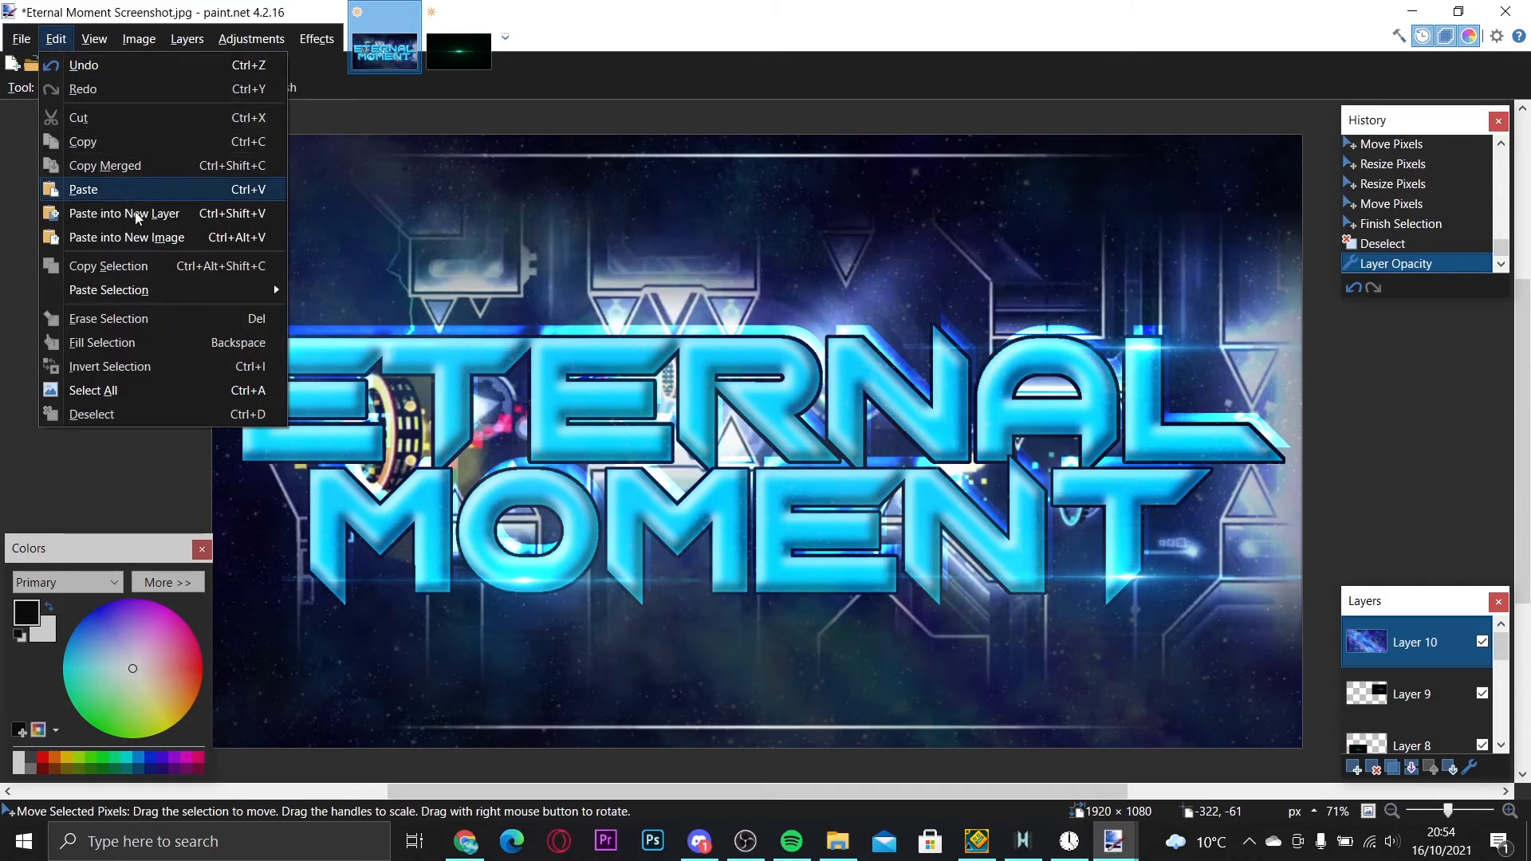
{"action": "left_click", "coordinate": [93, 390]}
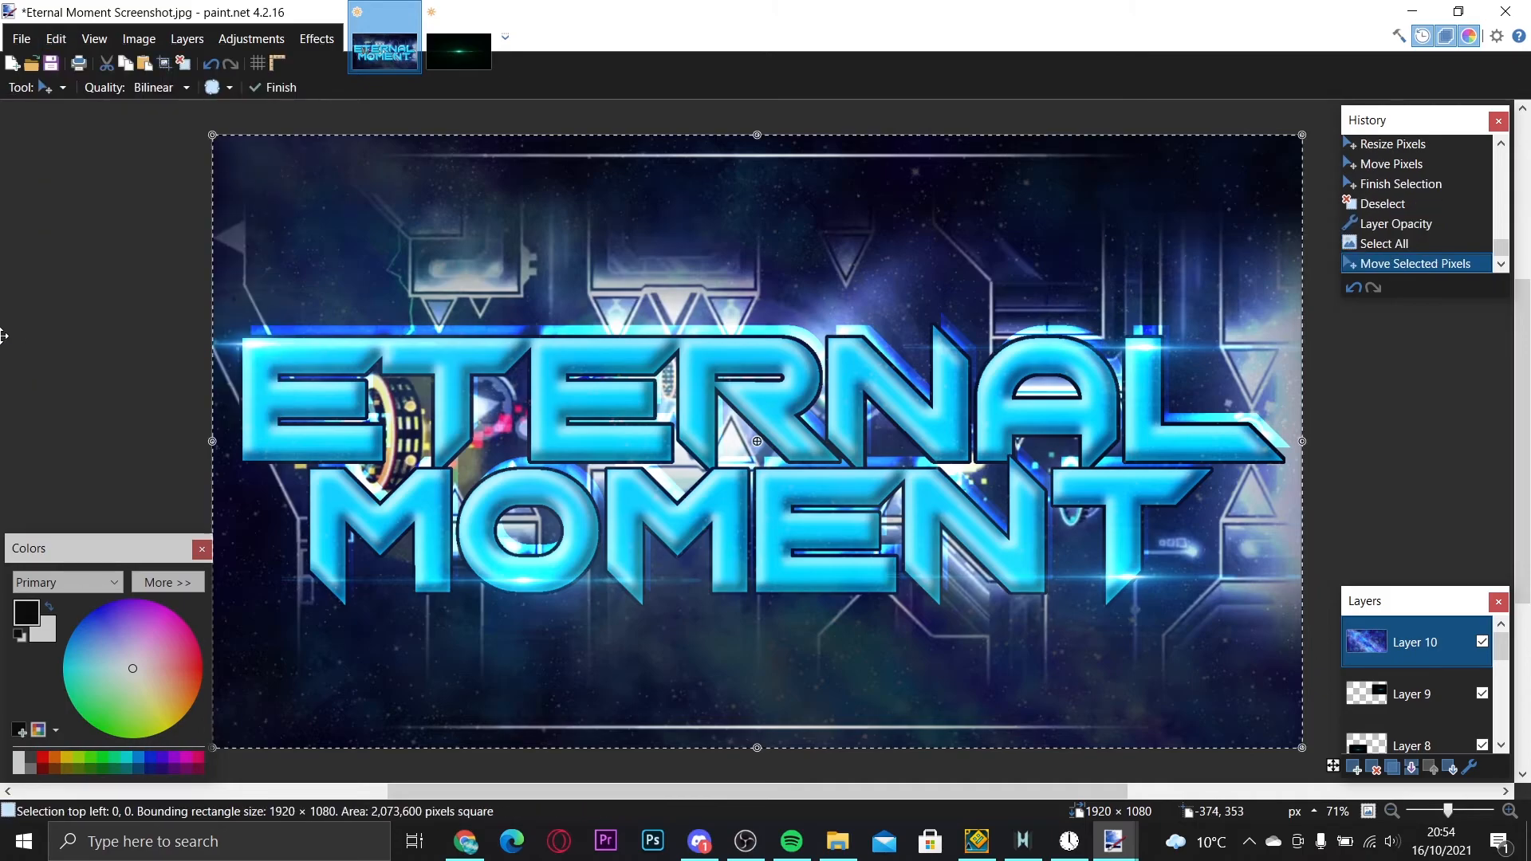
{"action": "left_click", "coordinate": [184, 63]}
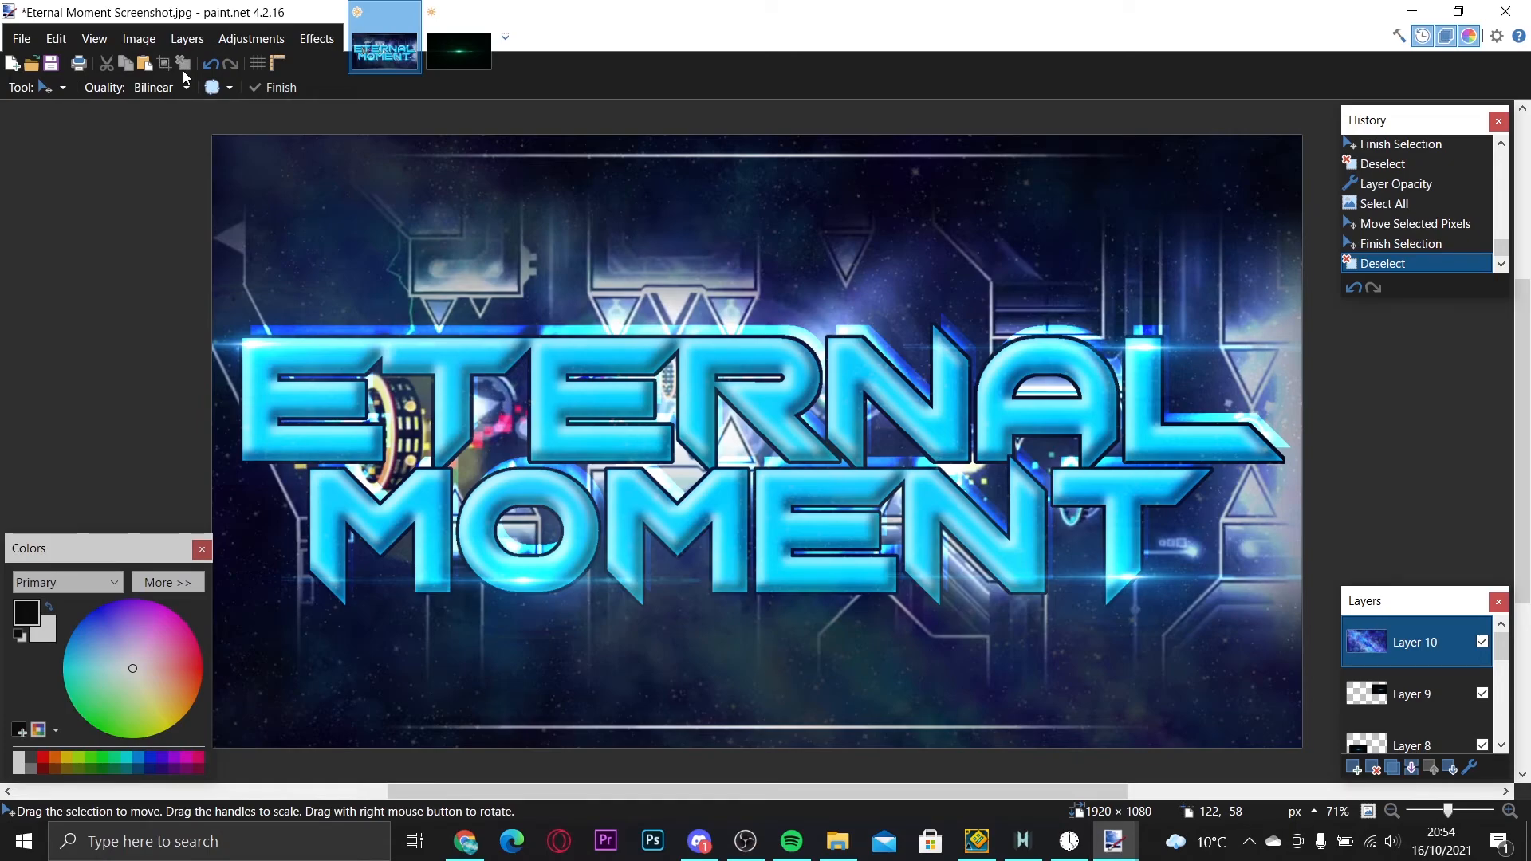
- Start saving the image under a new name in the Pictures subfolder "Paint.Net Thumbnails and Projects"
{"action": "left_click", "coordinate": [21, 38]}
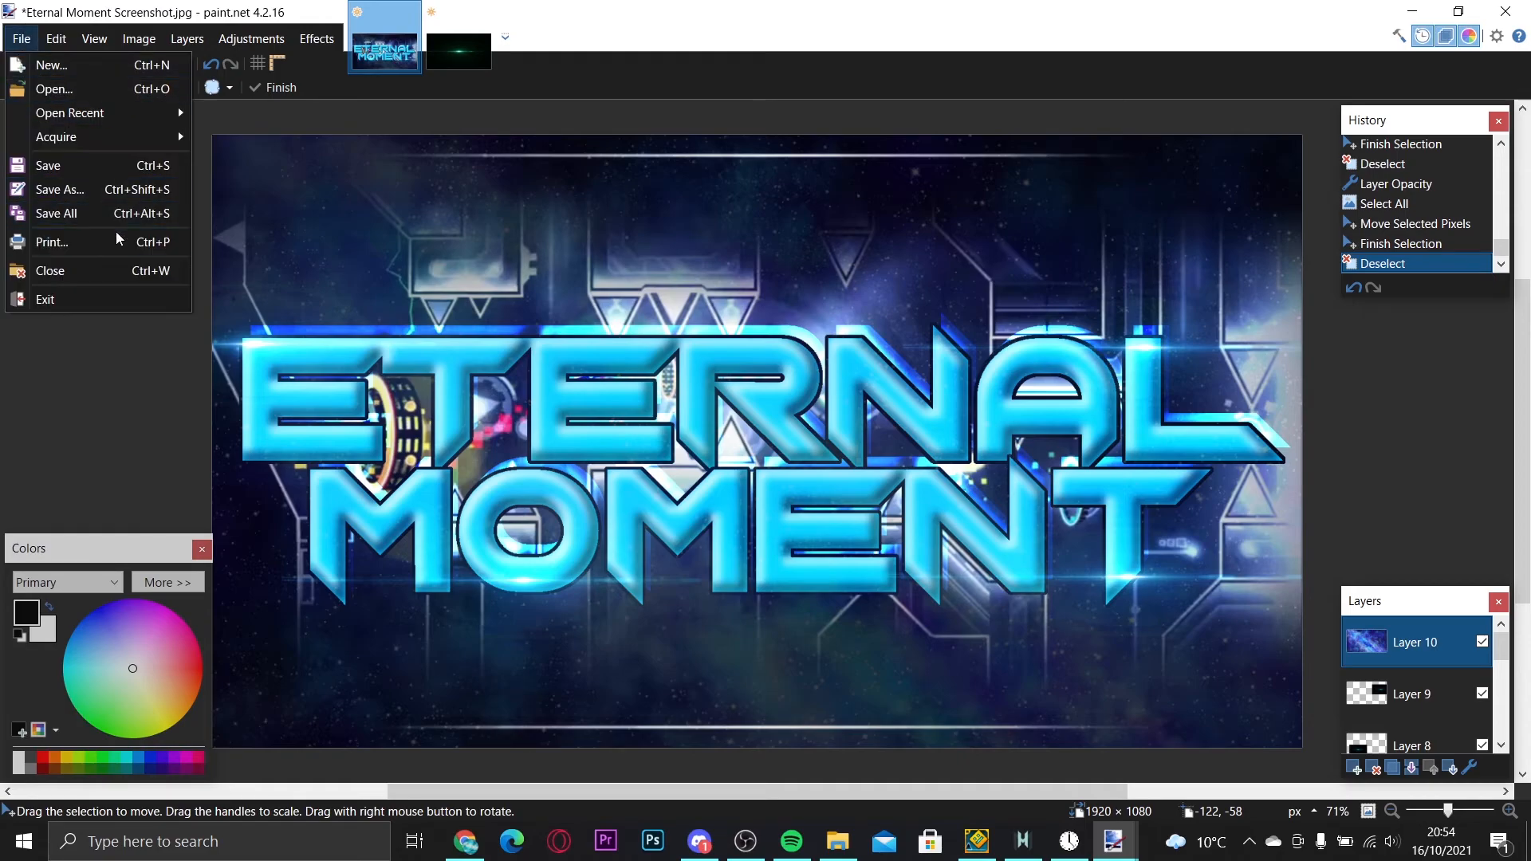
{"action": "left_click", "coordinate": [133, 199]}
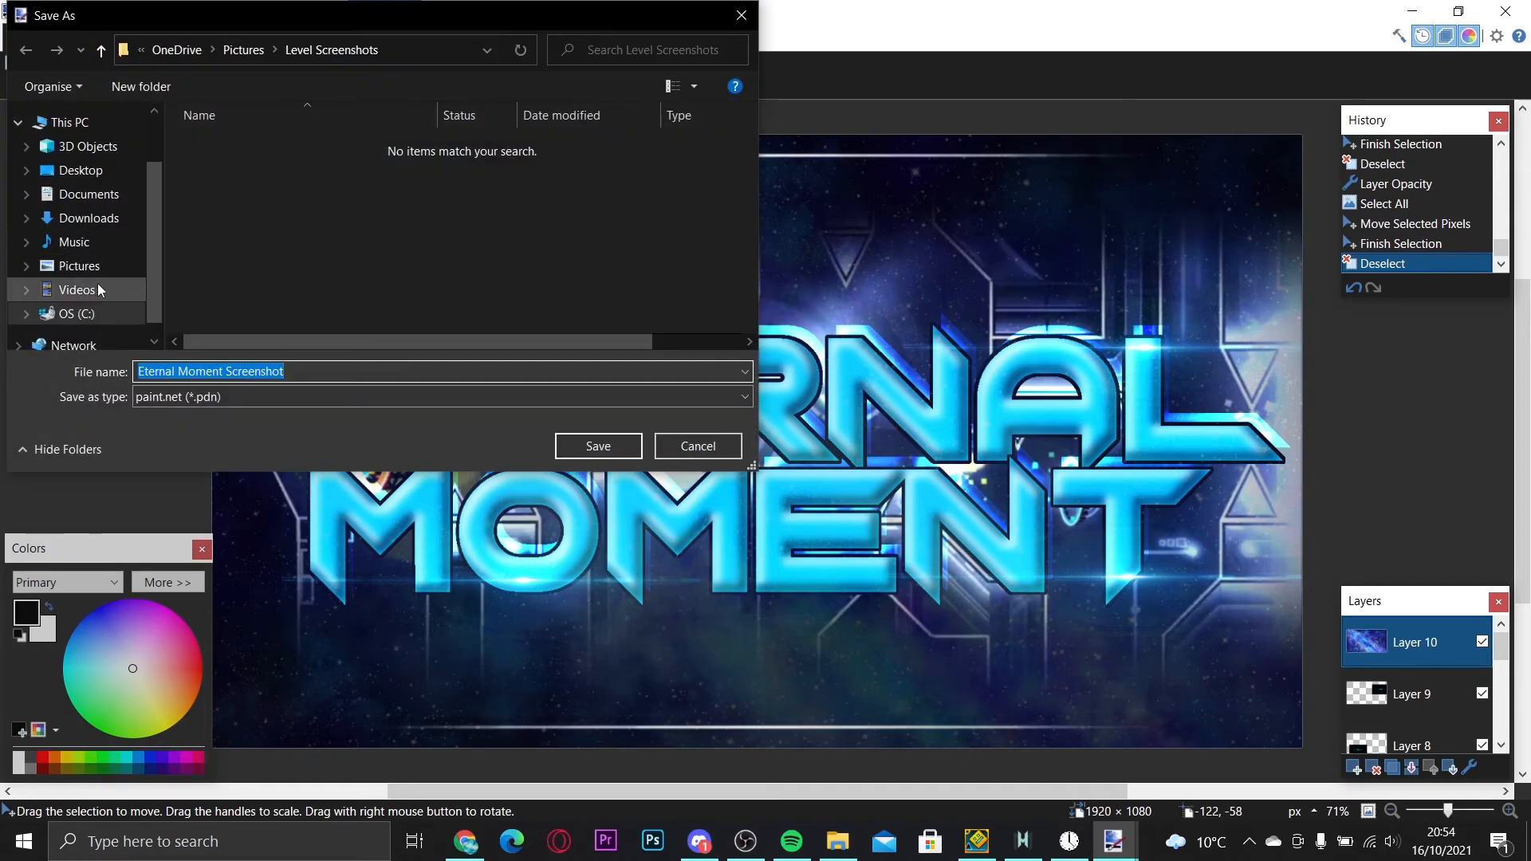
{"action": "left_click", "coordinate": [105, 271]}
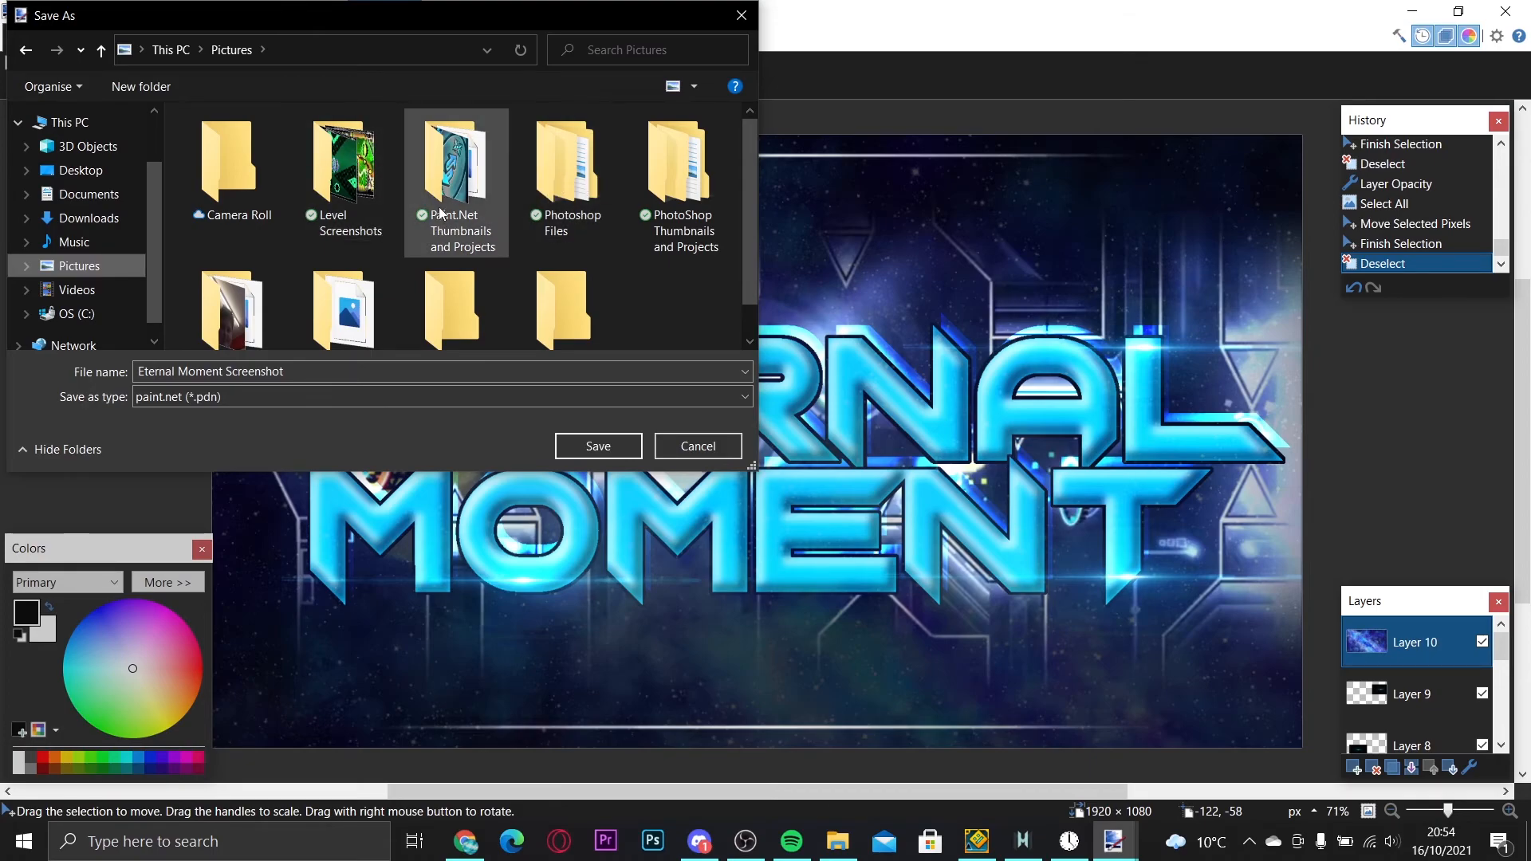
{"action": "scroll", "coordinate": [442, 191], "scroll_direction": "down", "scroll_amount": 1}
{"action": "double_click", "coordinate": [446, 160]}
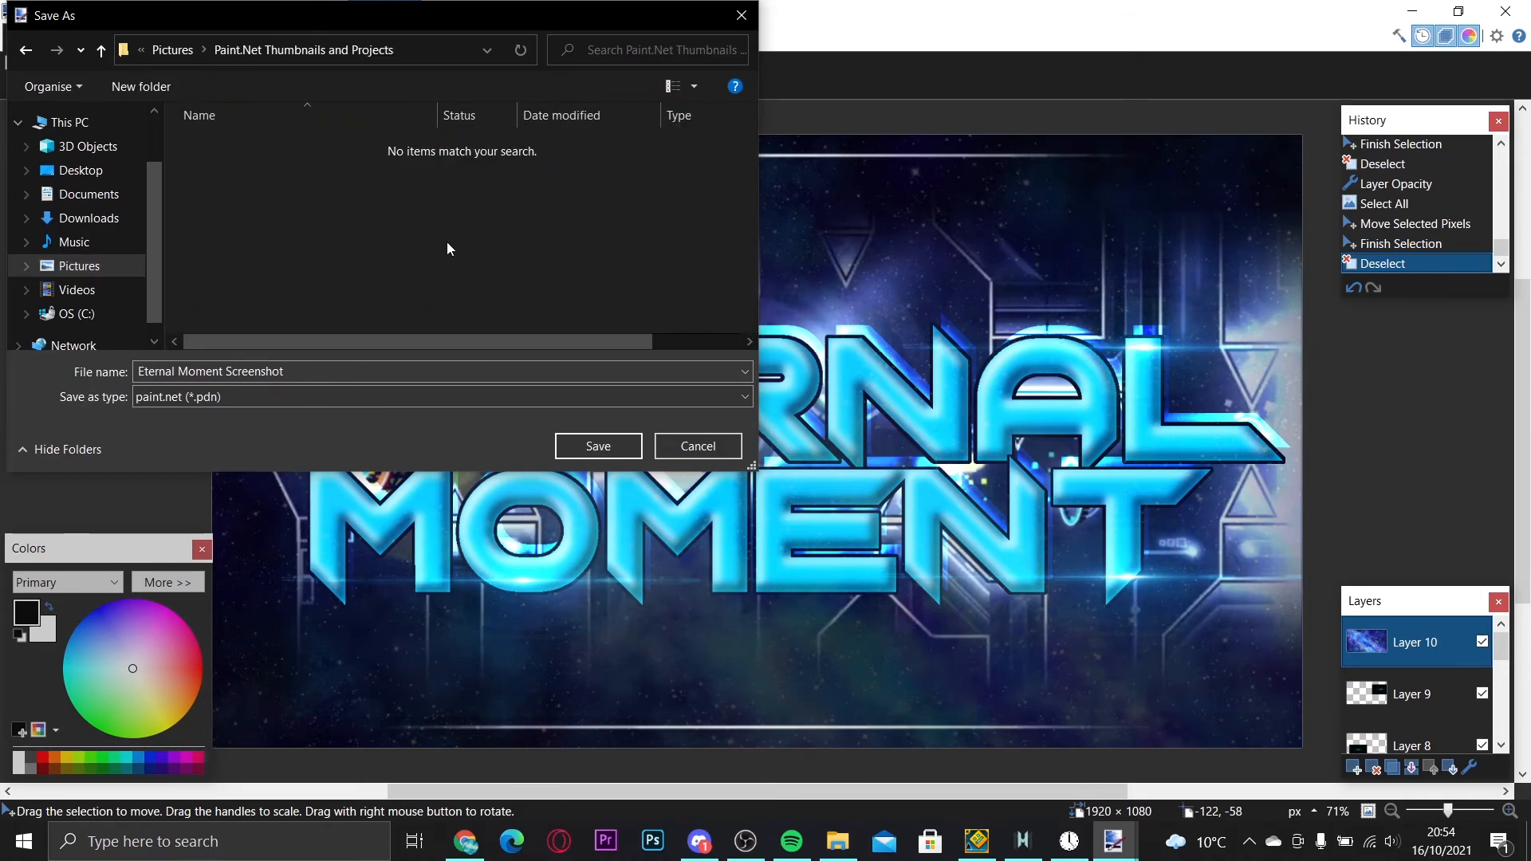
- Save a flattened JPEG copy named "Eternal Moment Thumbnail" at quality 95, and undo the flattening to restore the layers
{"action": "left_click", "coordinate": [427, 397]}
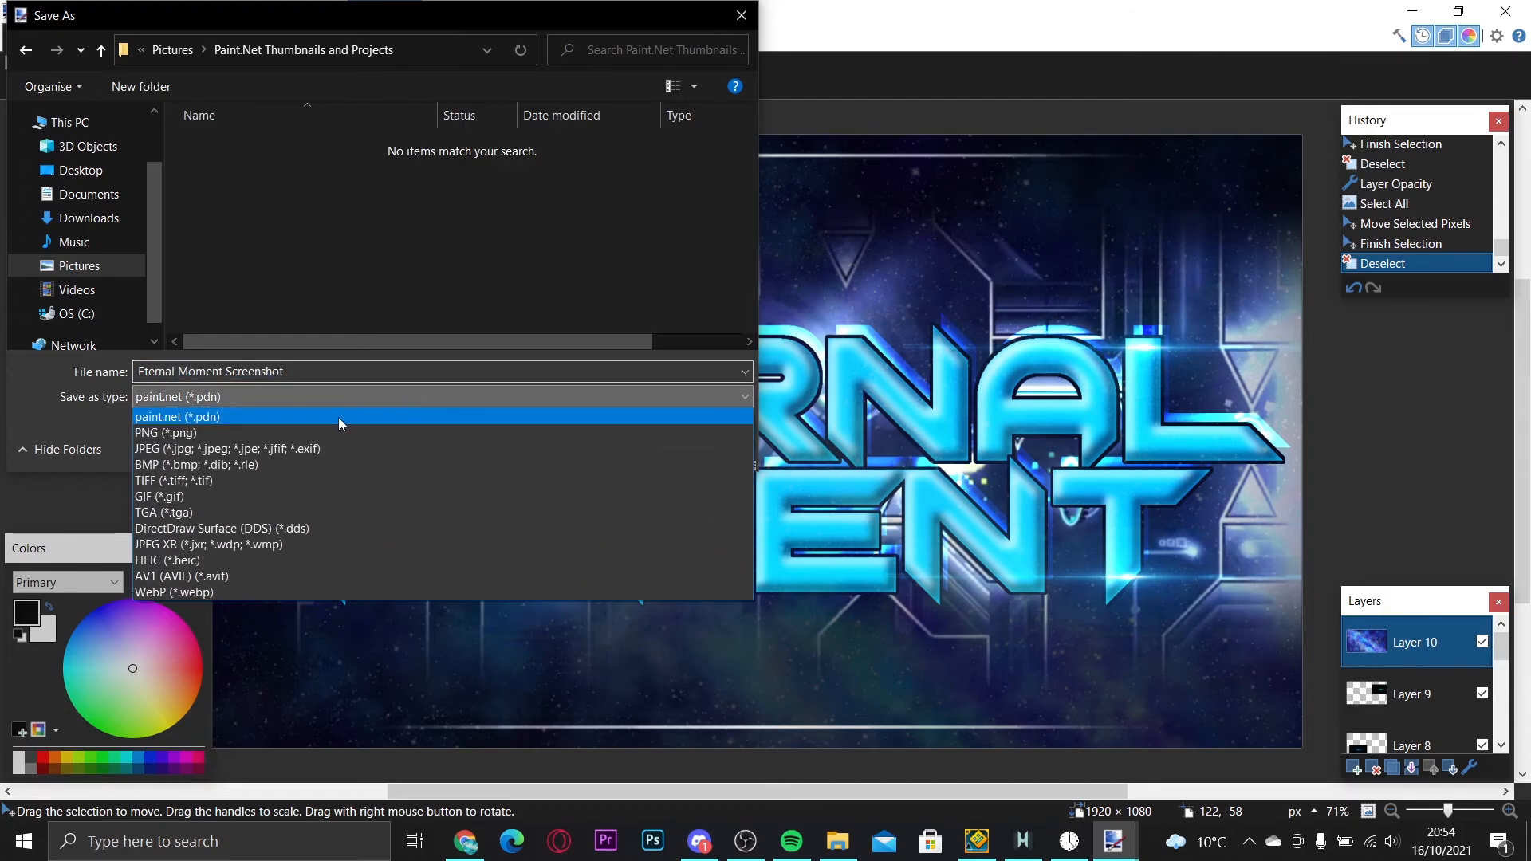
{"action": "left_click", "coordinate": [260, 463]}
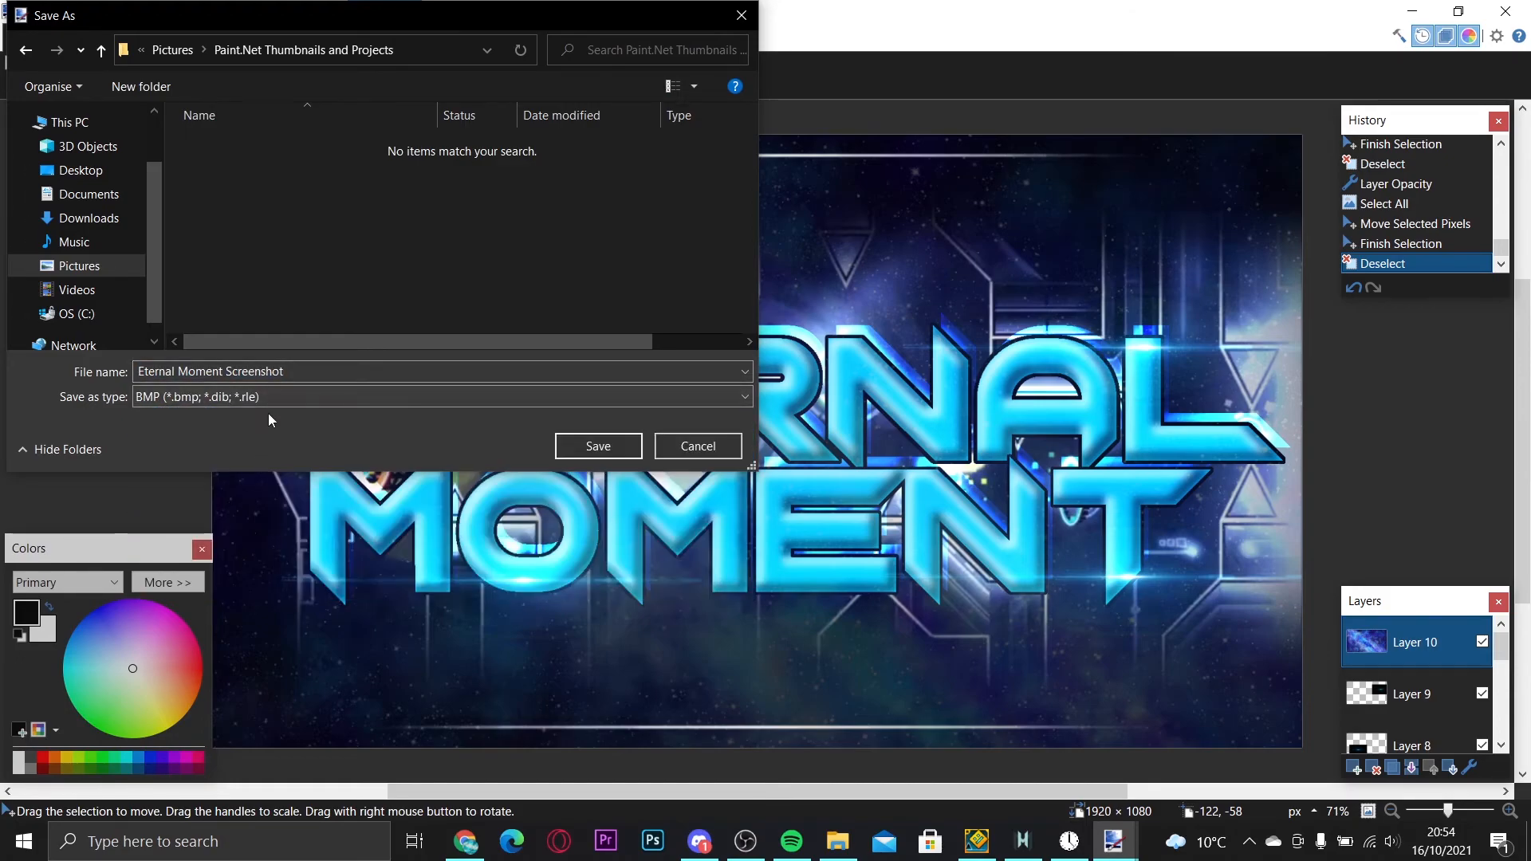
{"action": "left_click", "coordinate": [271, 402]}
{"action": "left_click", "coordinate": [240, 449]}
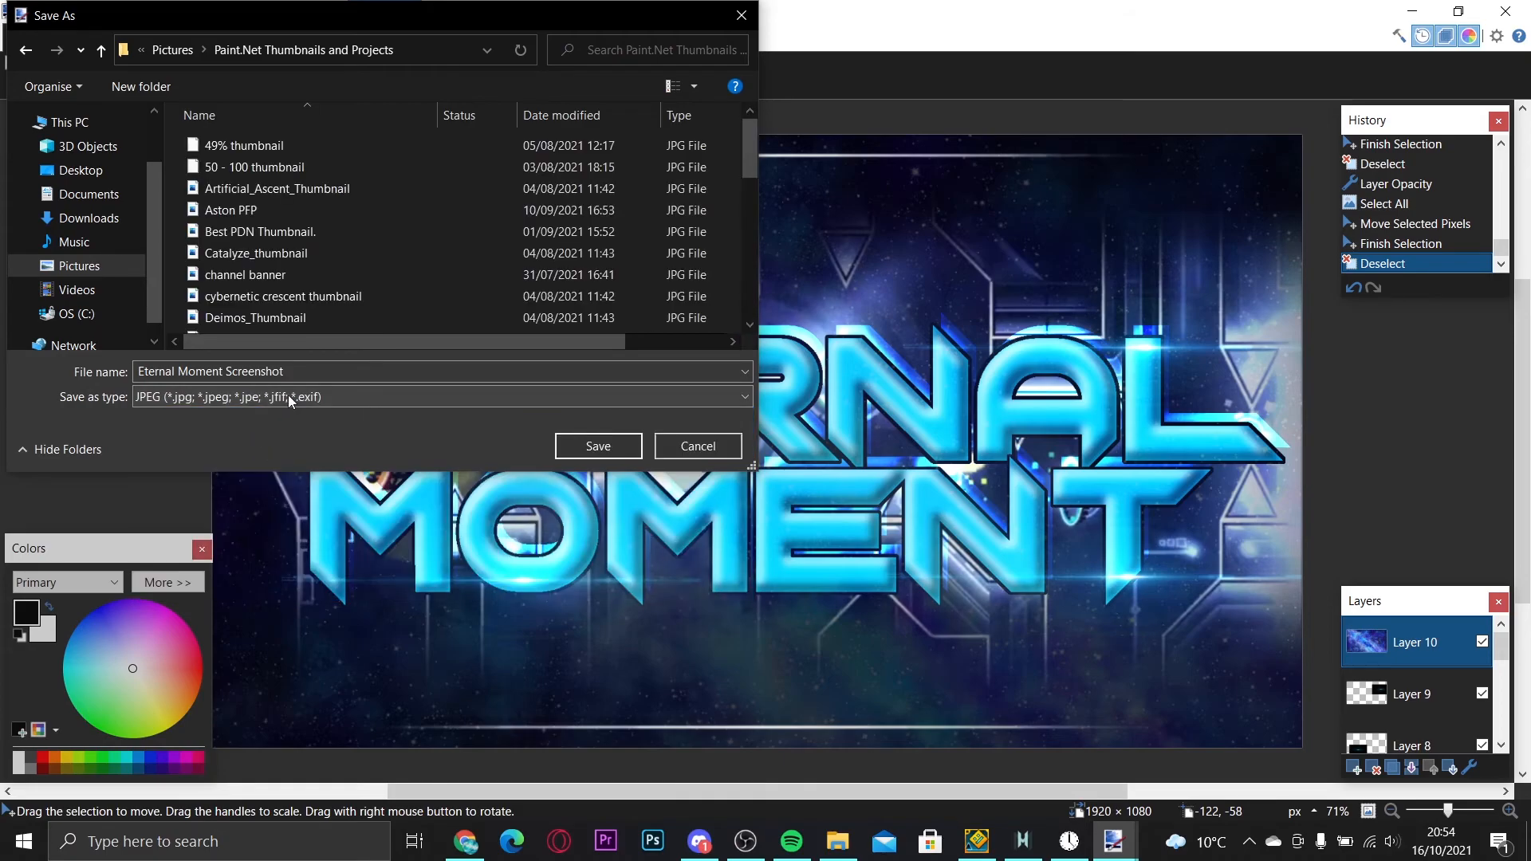
{"action": "left_click", "coordinate": [332, 370]}
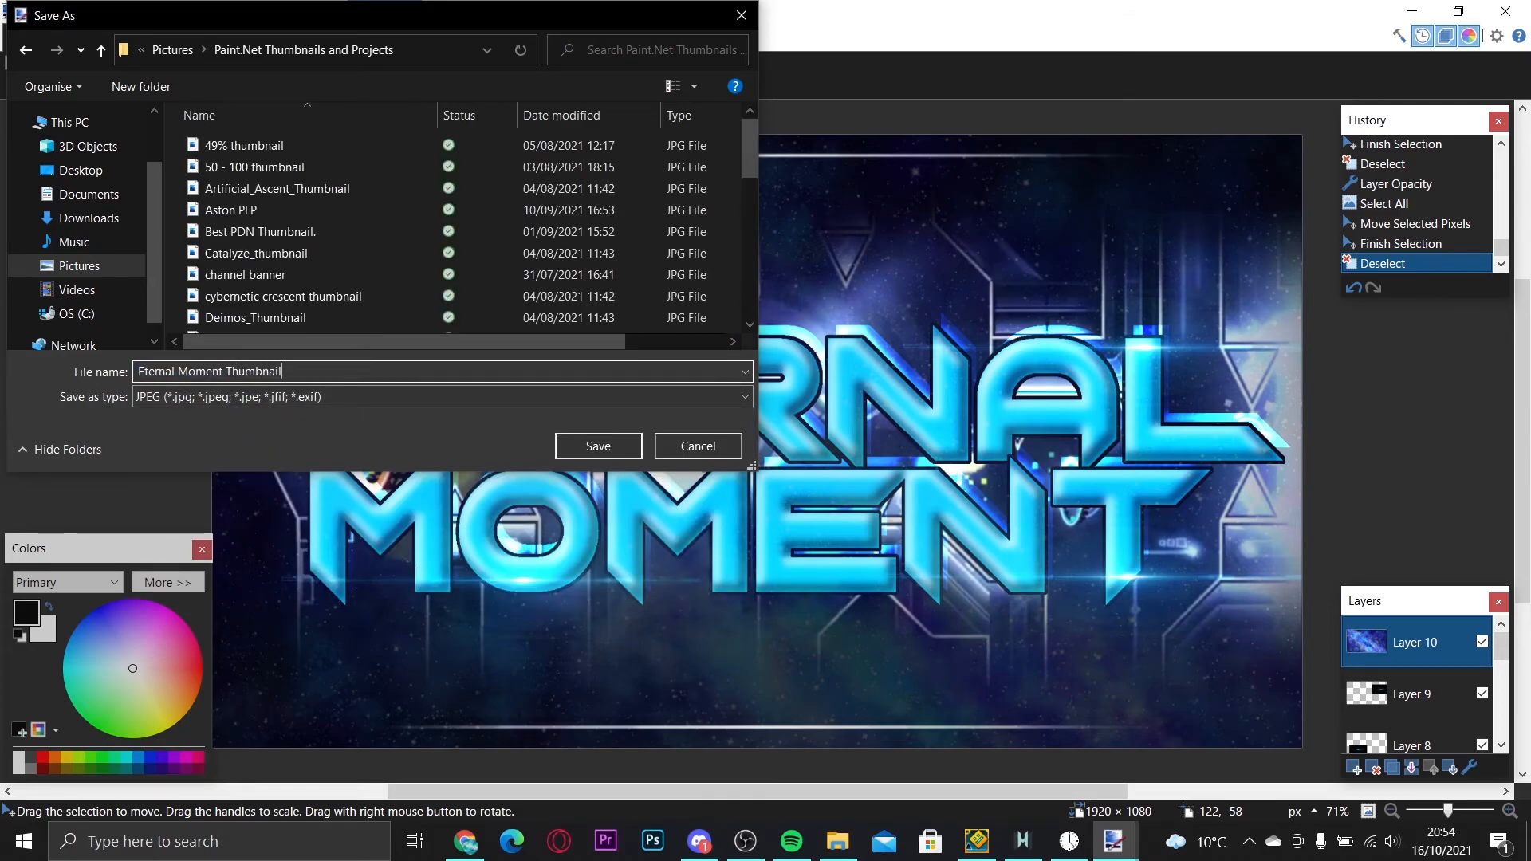
{"action": "key", "text": "Return"}
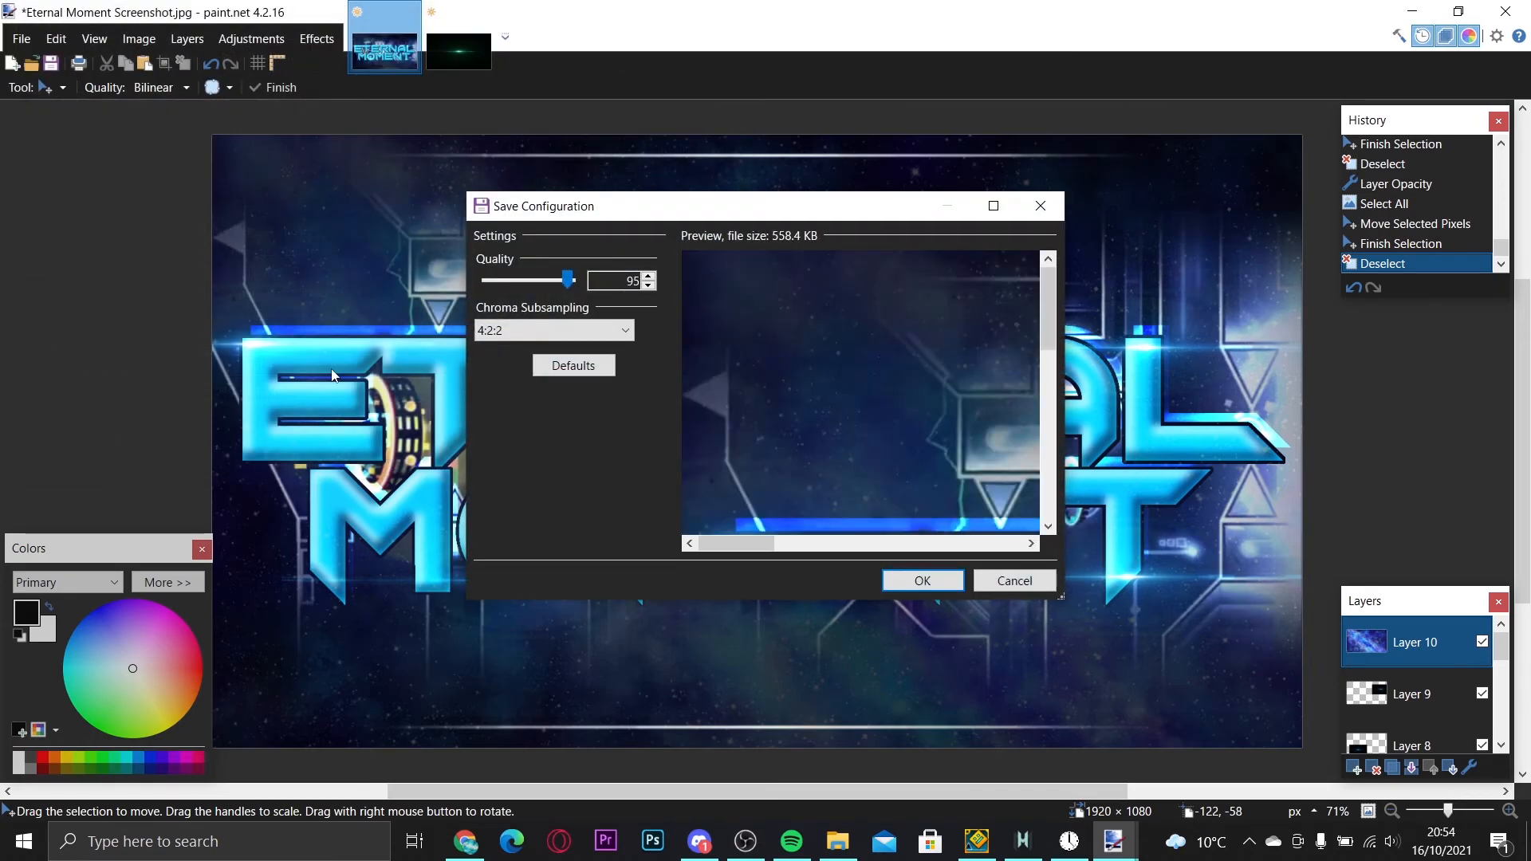
{"action": "key", "text": "Return"}
{"action": "key", "text": "Return"}
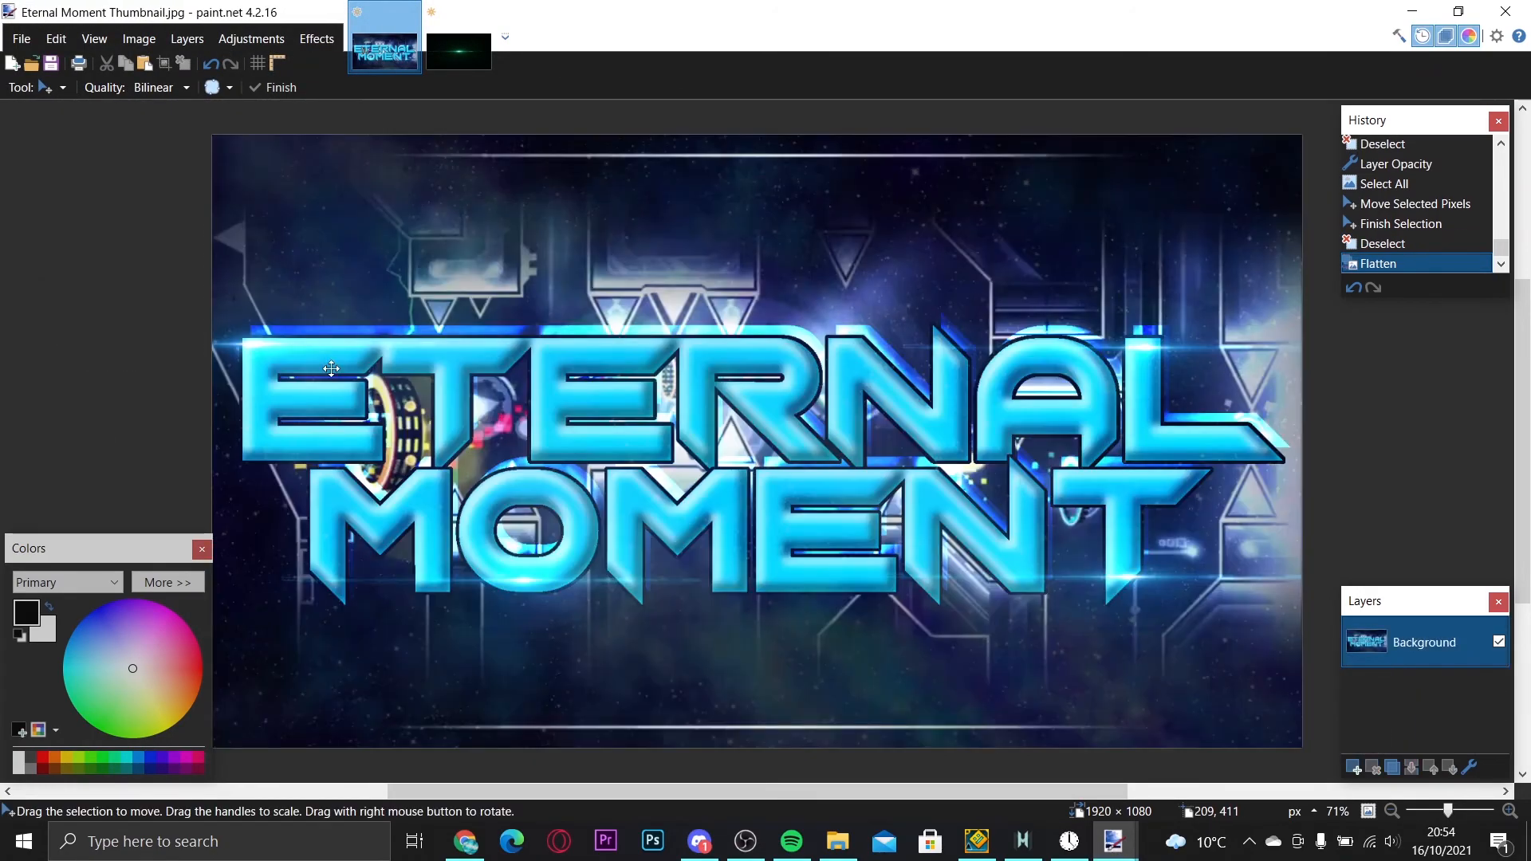
{"action": "key", "text": "ctrl+z"}
{"action": "left_click", "coordinate": [36, 40]}
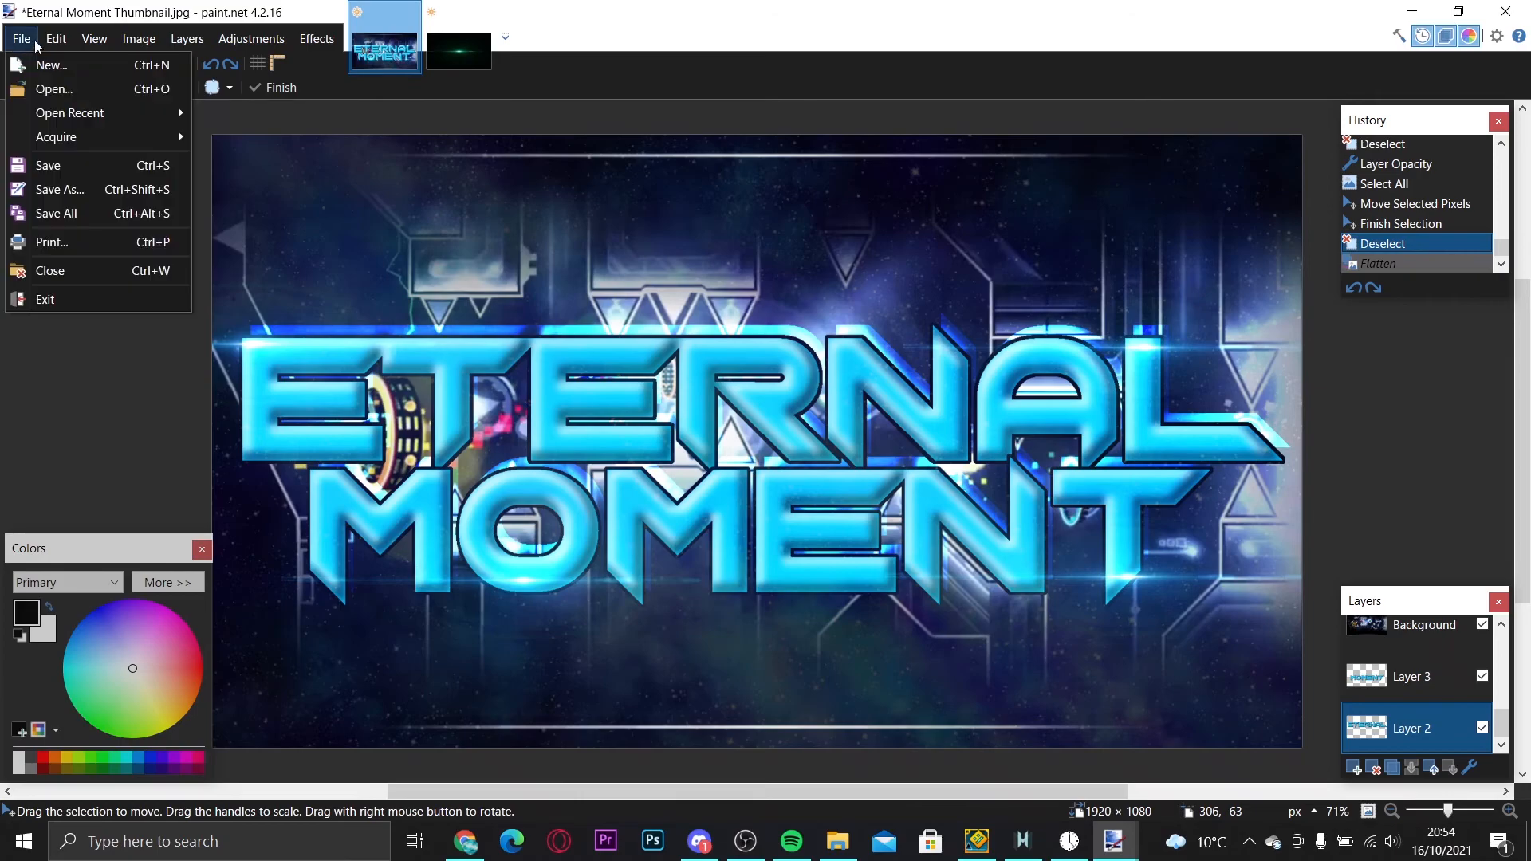
{"action": "left_click", "coordinate": [91, 191]}
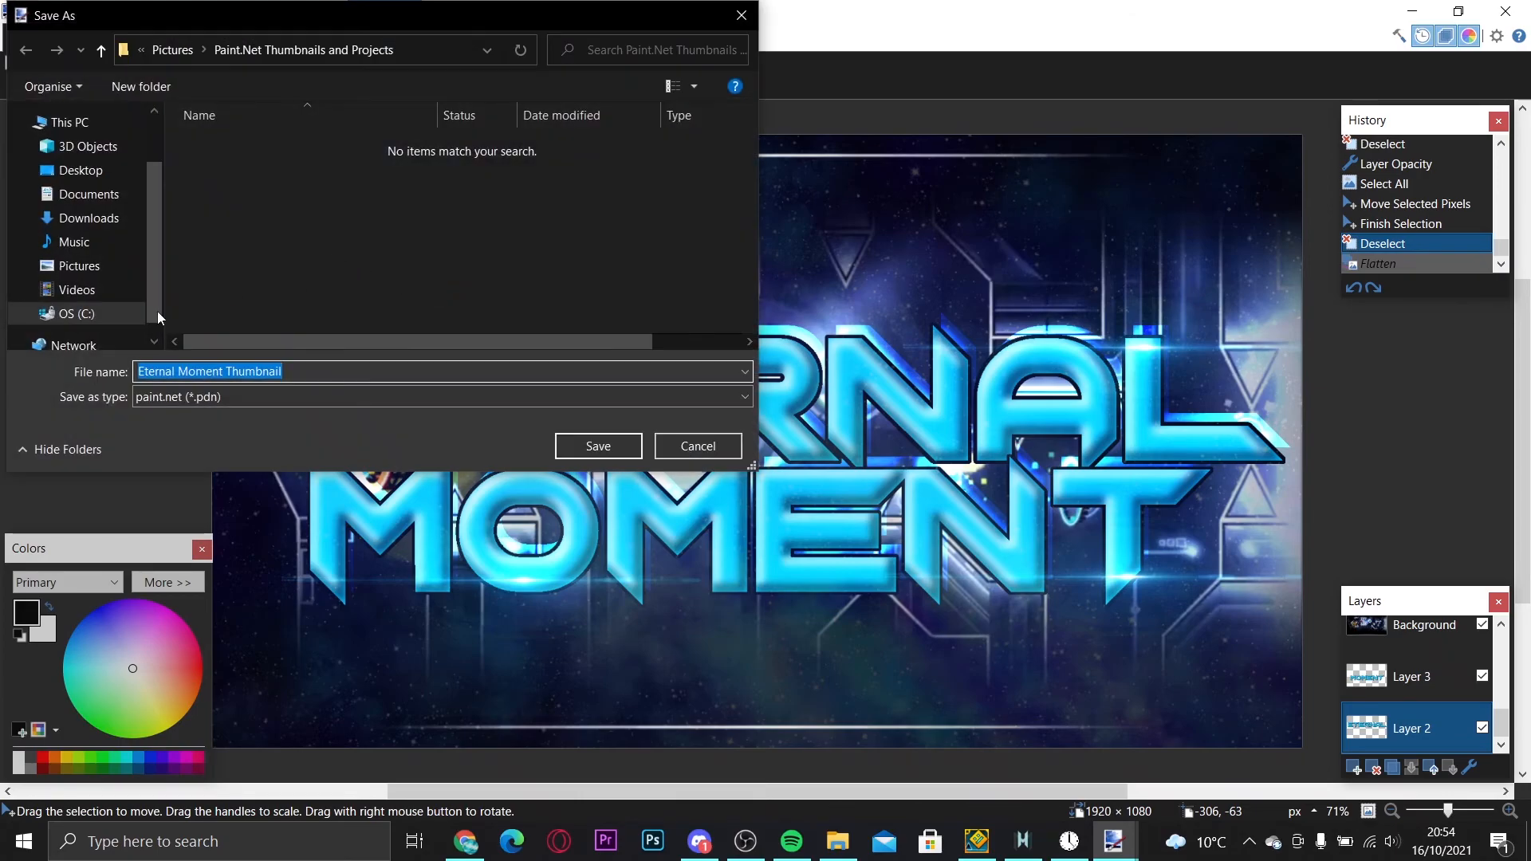
{"action": "left_click", "coordinate": [78, 267]}
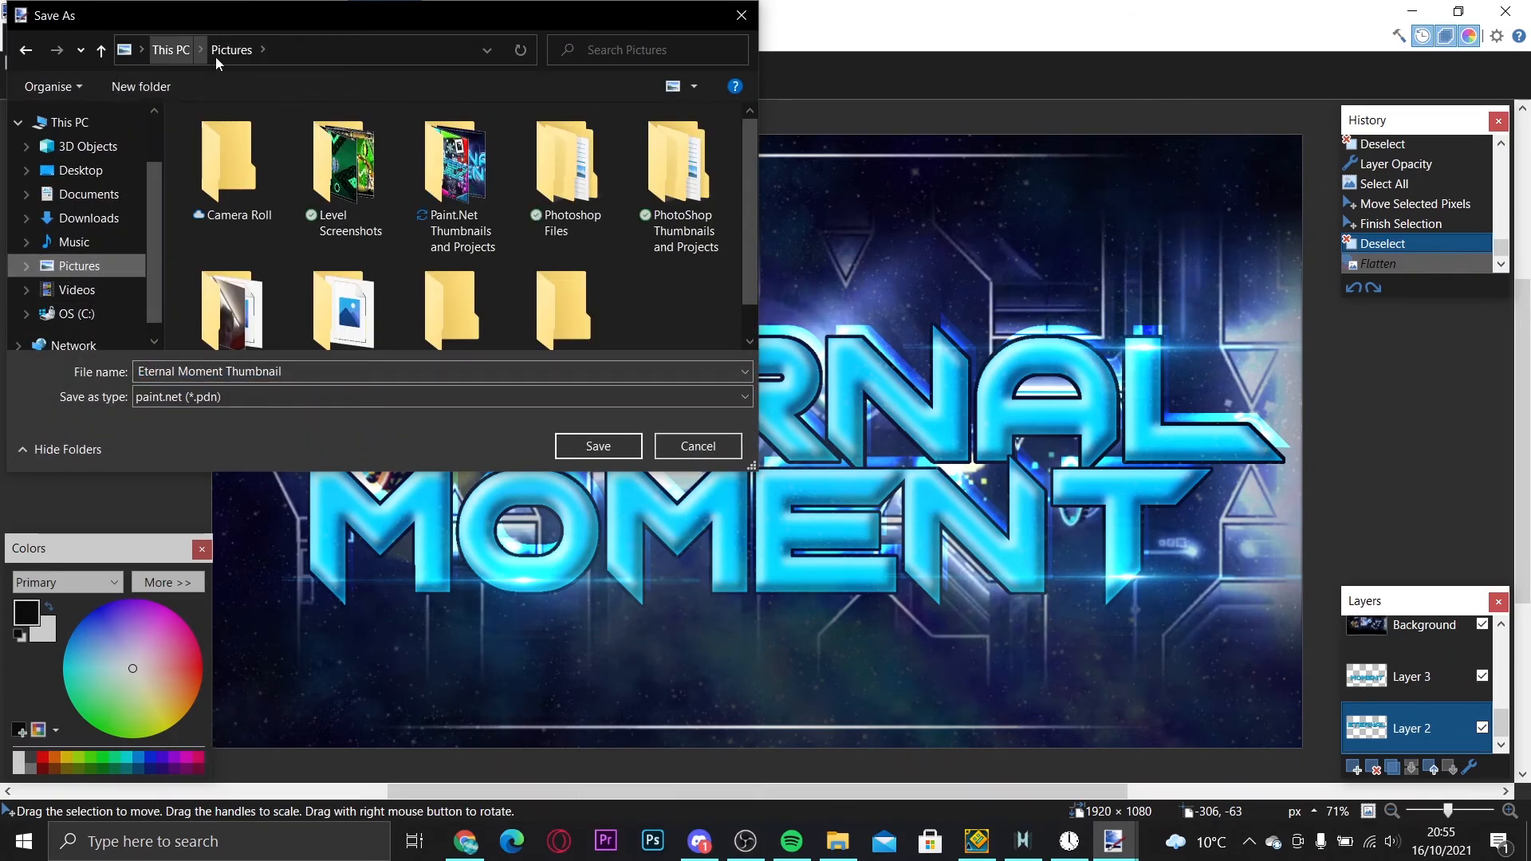
{"action": "scroll", "coordinate": [597, 274], "scroll_direction": "down", "scroll_amount": 1}
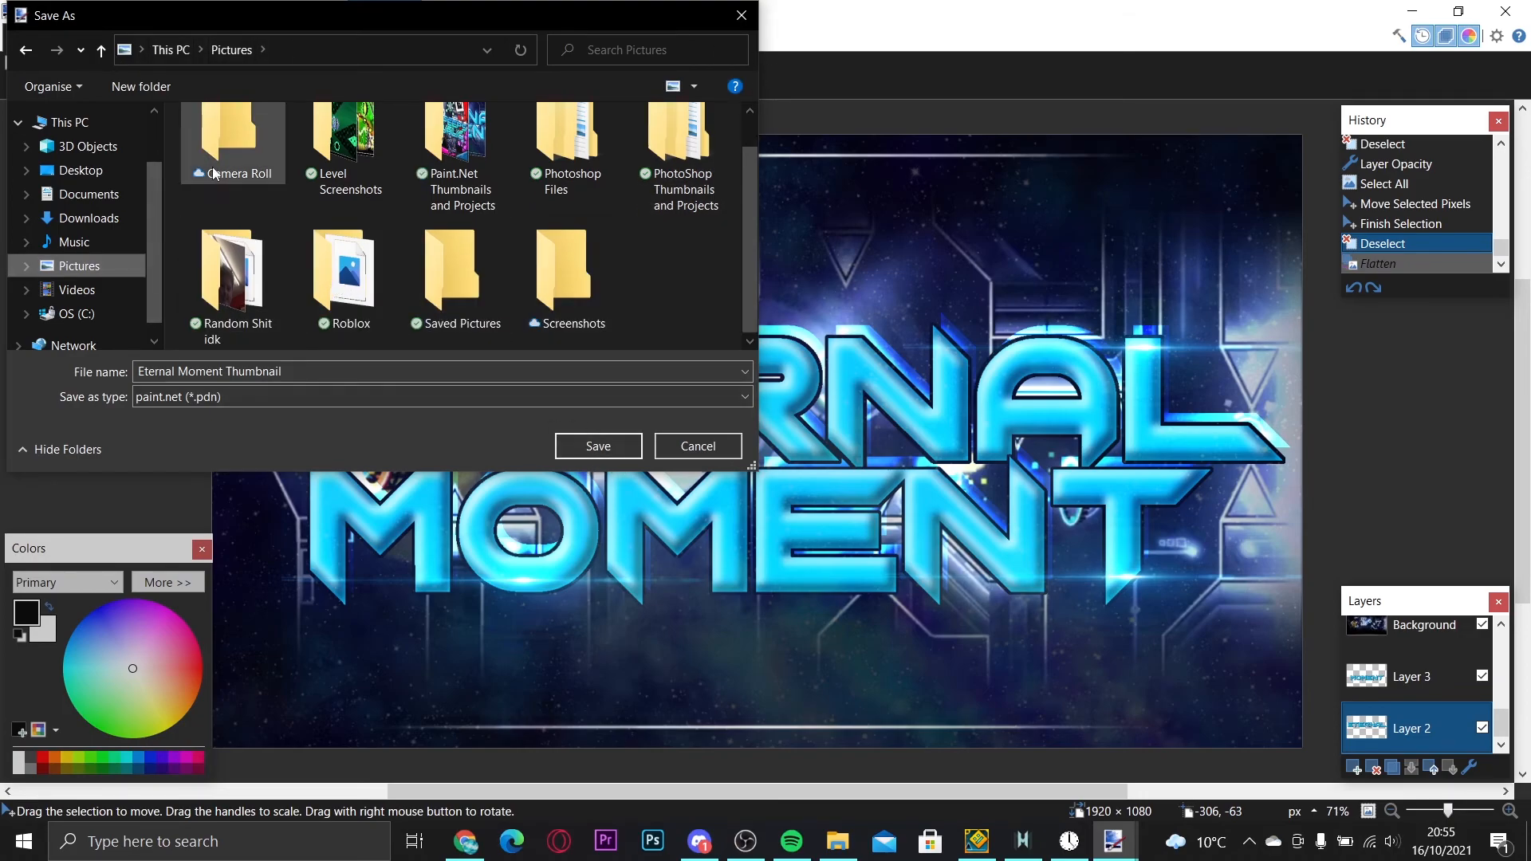
{"action": "scroll", "coordinate": [618, 325], "scroll_direction": "up", "scroll_amount": 1}
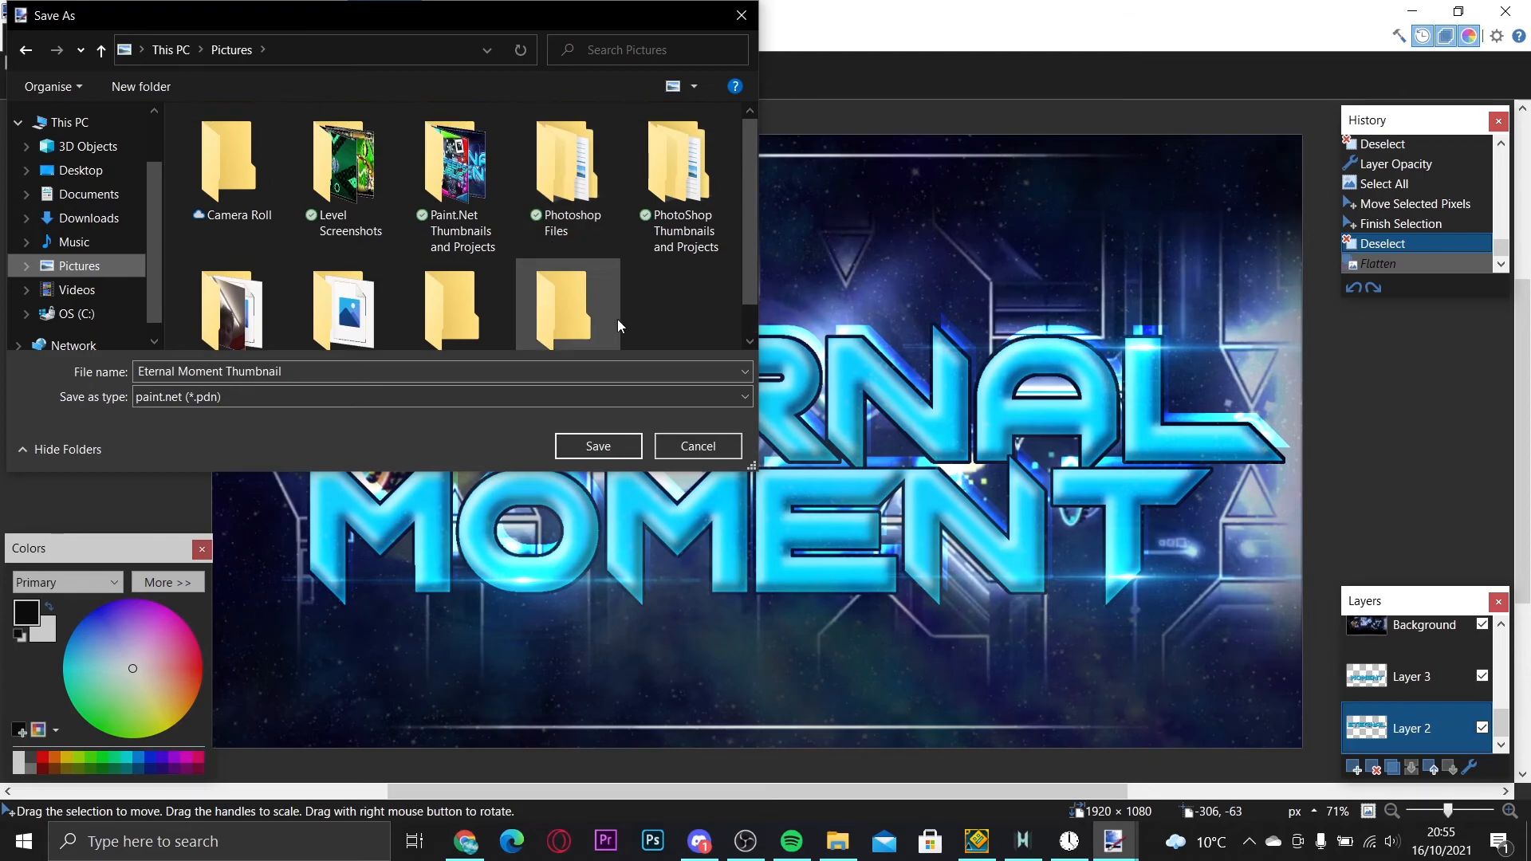
{"action": "left_click", "coordinate": [698, 446]}
- Switch to File Explorer and create a folder named "paint.net files" in Pictures
{"action": "left_click", "coordinate": [838, 841]}
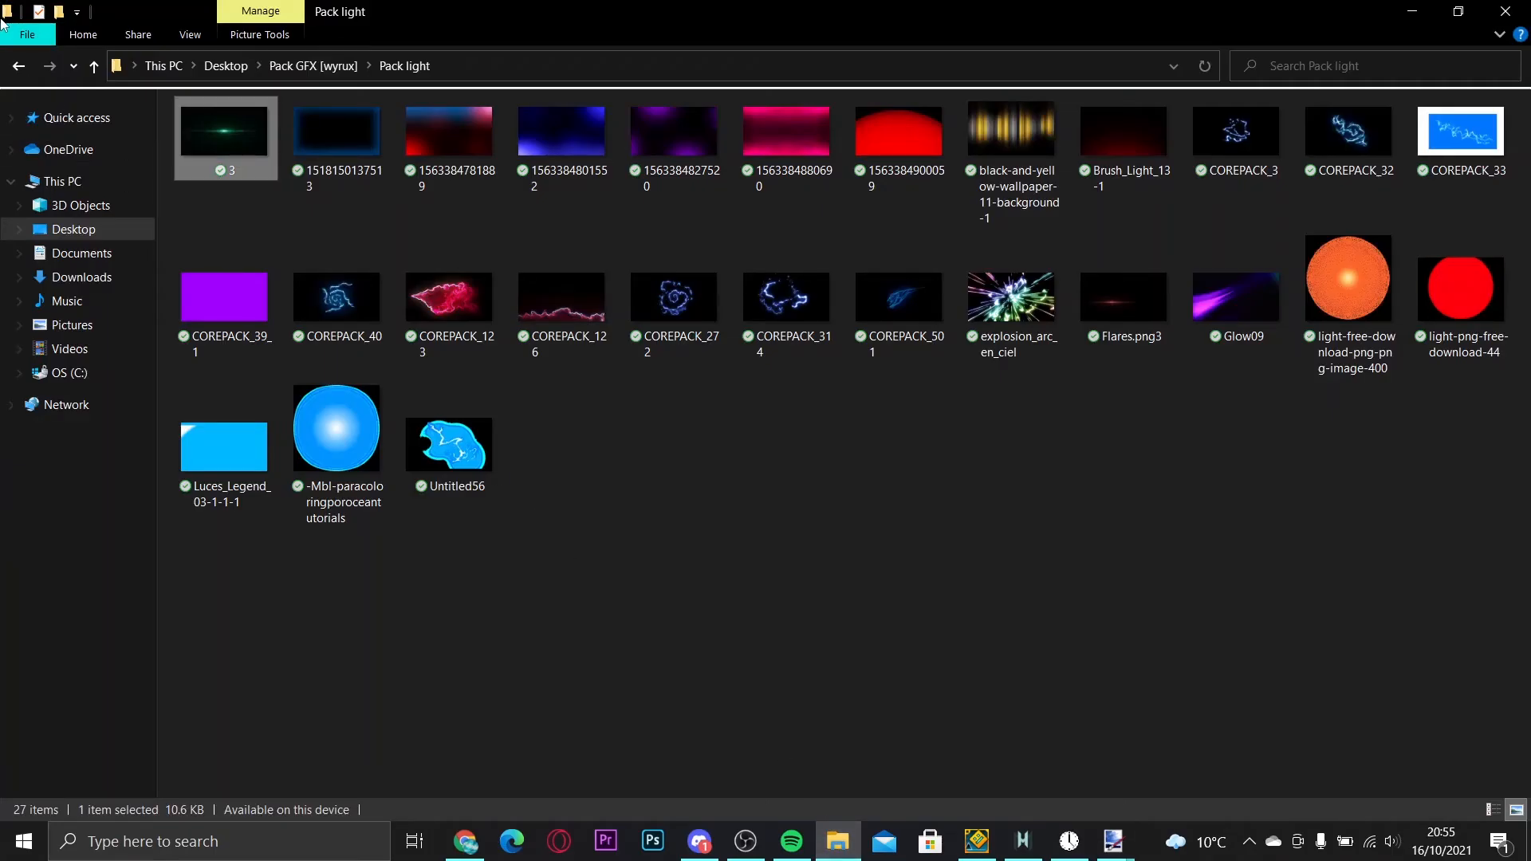
{"action": "left_click", "coordinate": [110, 330]}
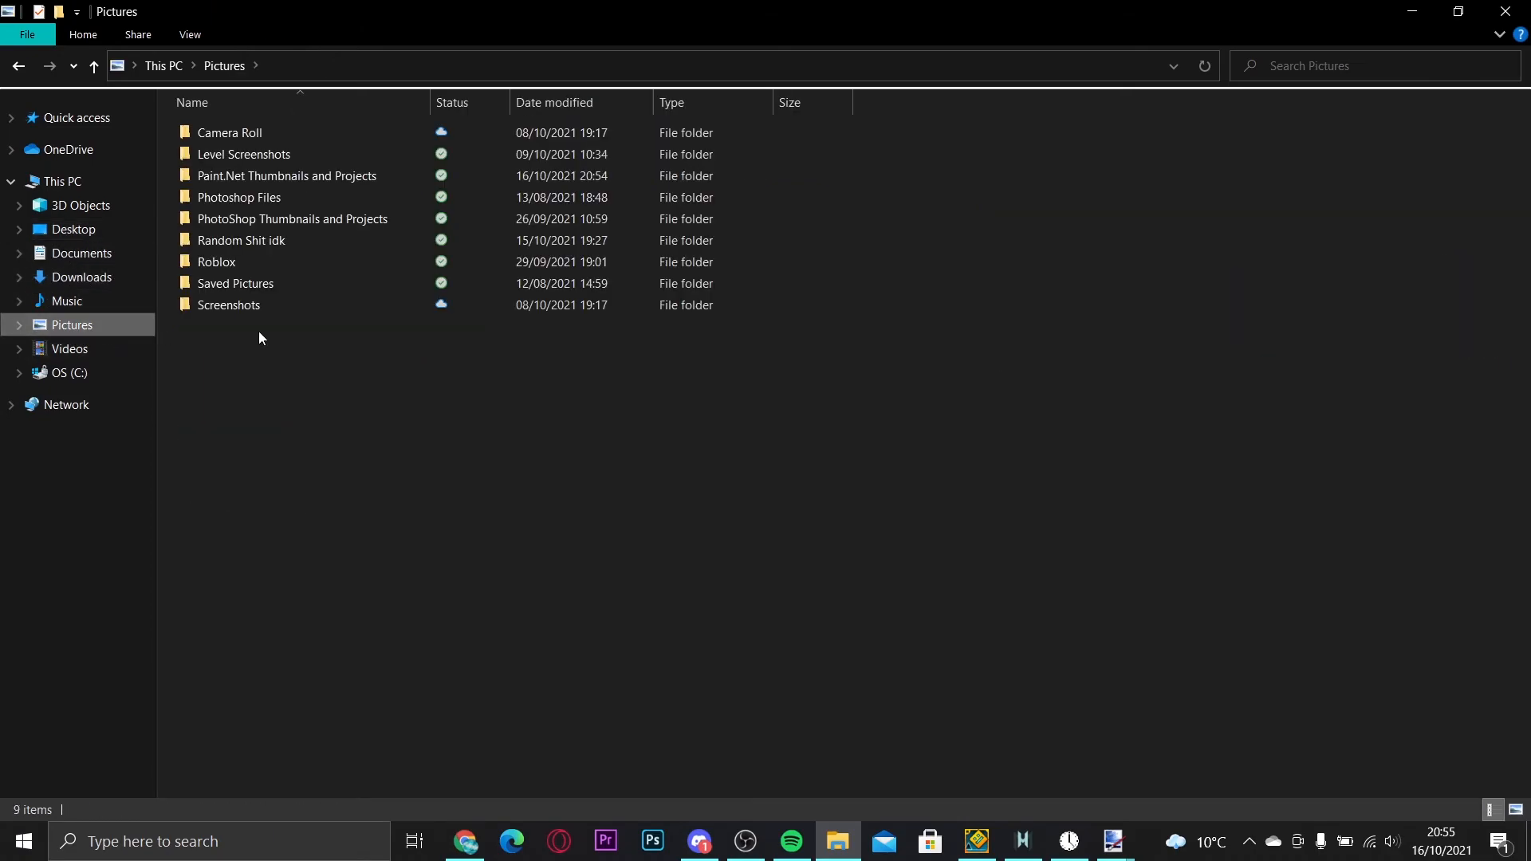
{"action": "left_click", "coordinate": [83, 34]}
{"action": "left_click", "coordinate": [437, 92]}
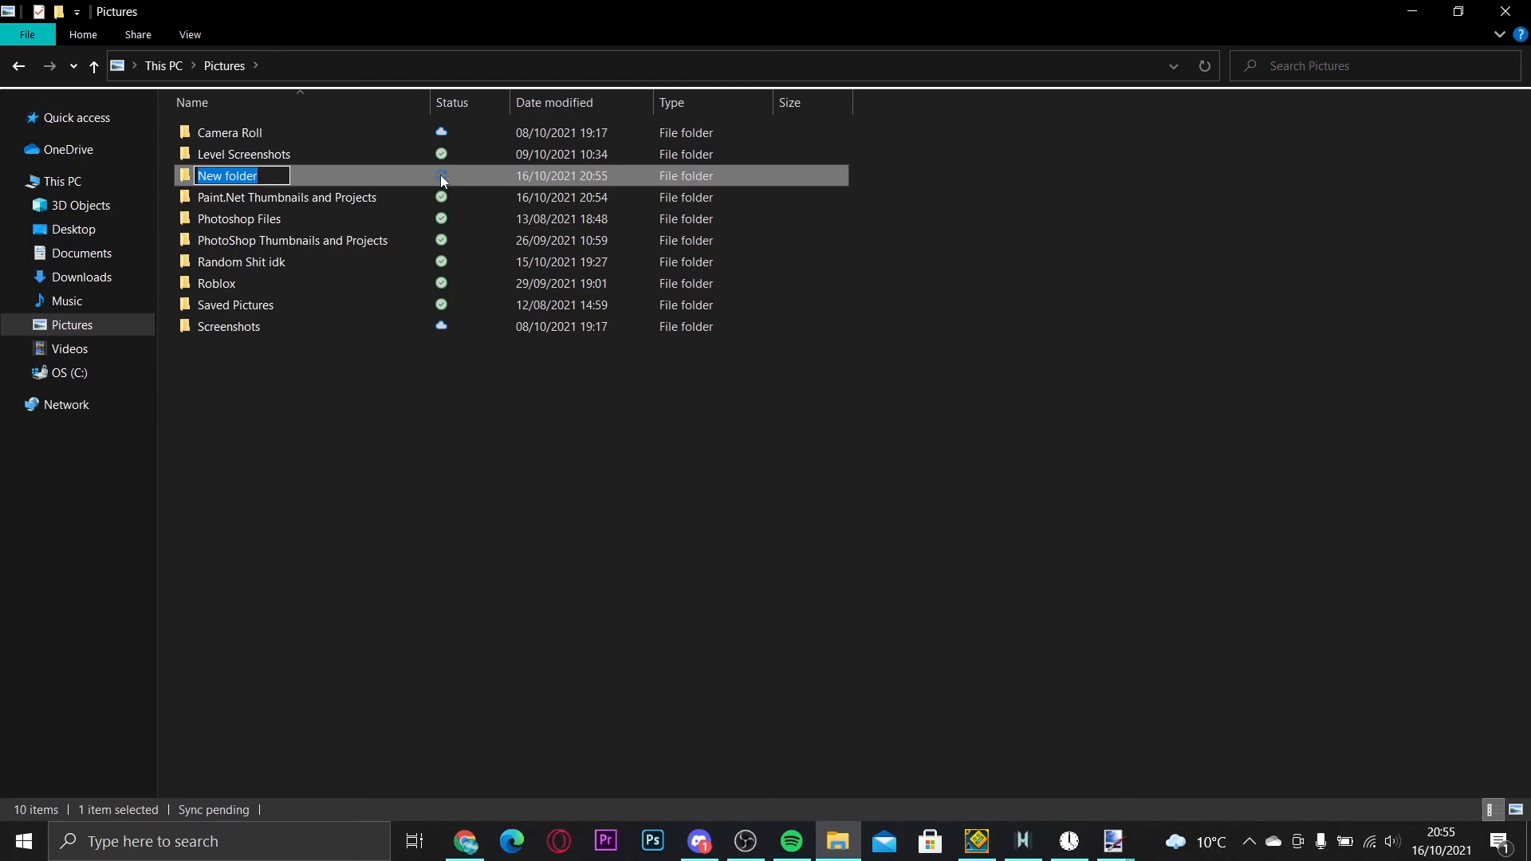
{"action": "type", "text": "paint.net prolfile"}
{"action": "key", "text": "BackSpace"}
{"action": "key", "text": "BackSpace"}
{"action": "key", "text": "BackSpace"}
{"action": "key", "text": "BackSpace"}
{"action": "key", "text": "BackSpace"}
{"action": "key", "text": "BackSpace"}
{"action": "key", "text": "BackSpace"}
{"action": "key", "text": "BackSpace"}
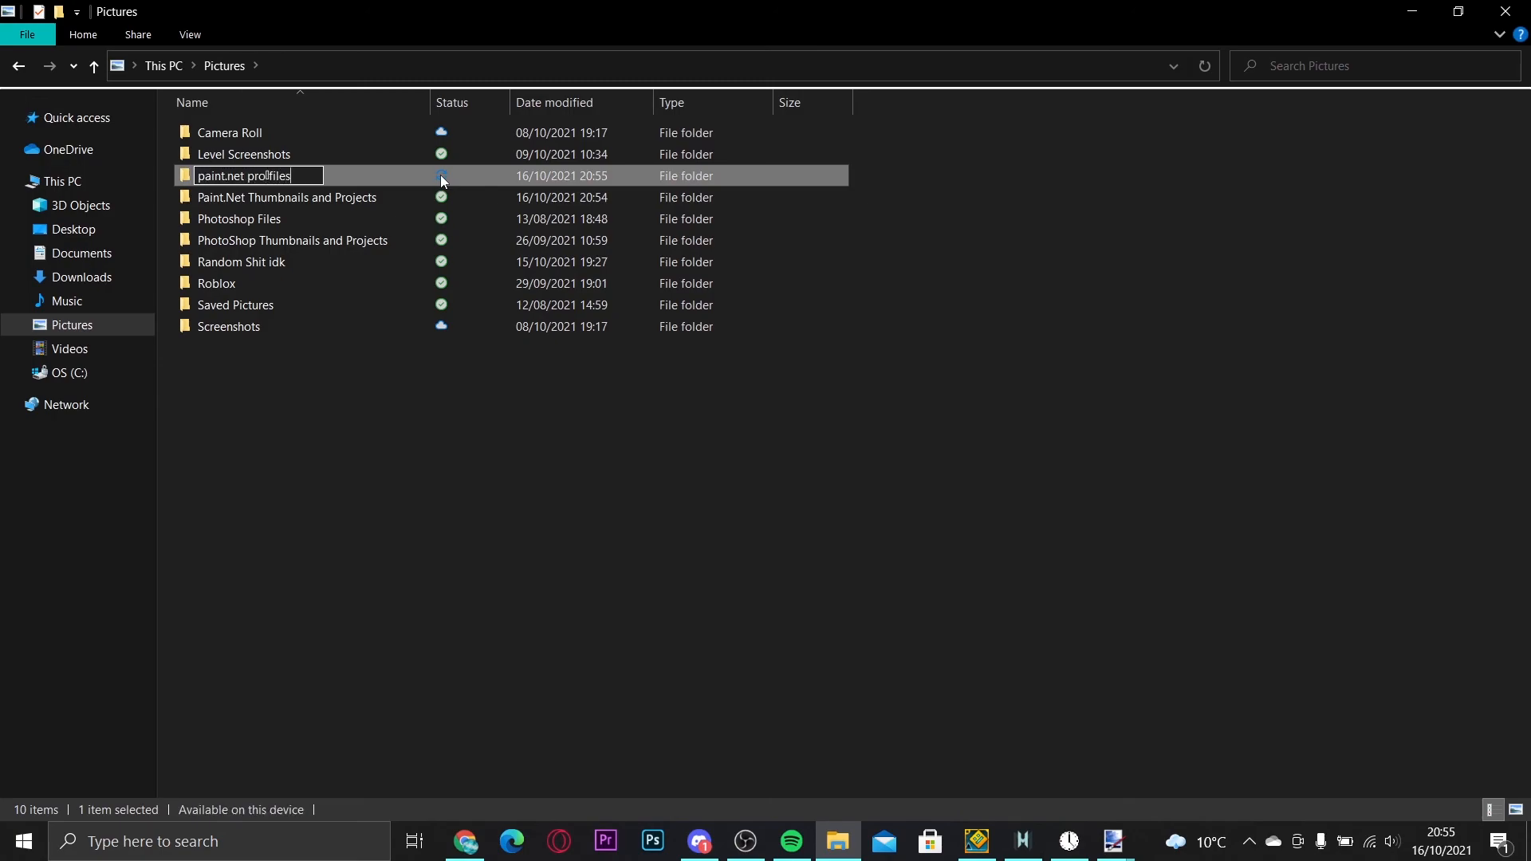
{"action": "type", "text": "files"}
{"action": "key", "text": "Return"}
{"action": "left_click", "coordinate": [795, 523]}
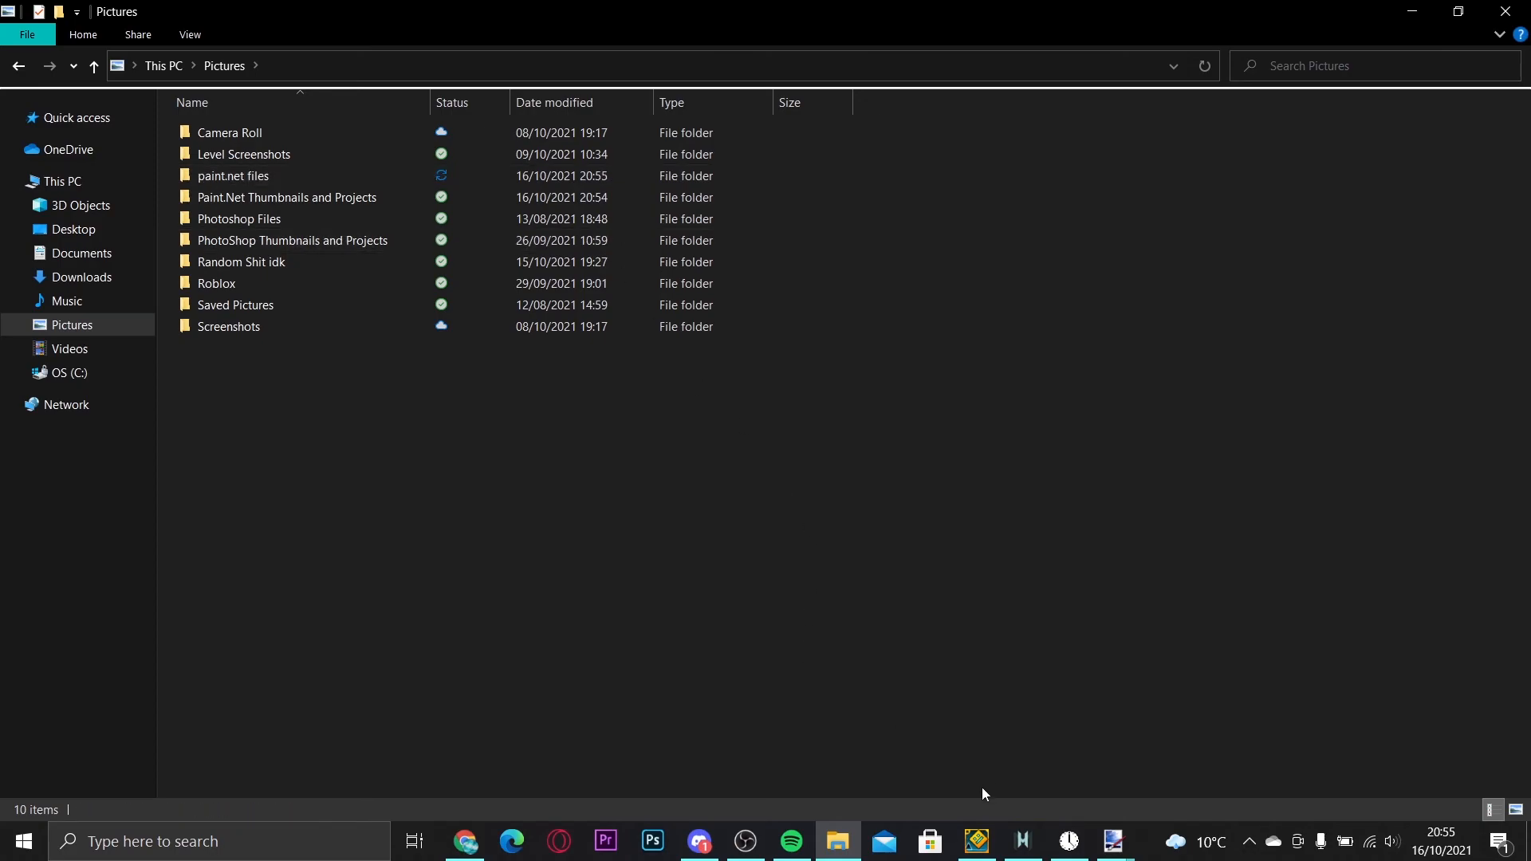
- Return to paint.net and save the layered project as "Eternal Moment Thumbnail" in paint.net (*.pdn) format in the "paint.net files" folder
{"action": "mouse_move", "coordinate": [1113, 841]}
{"action": "left_click", "coordinate": [1015, 759]}
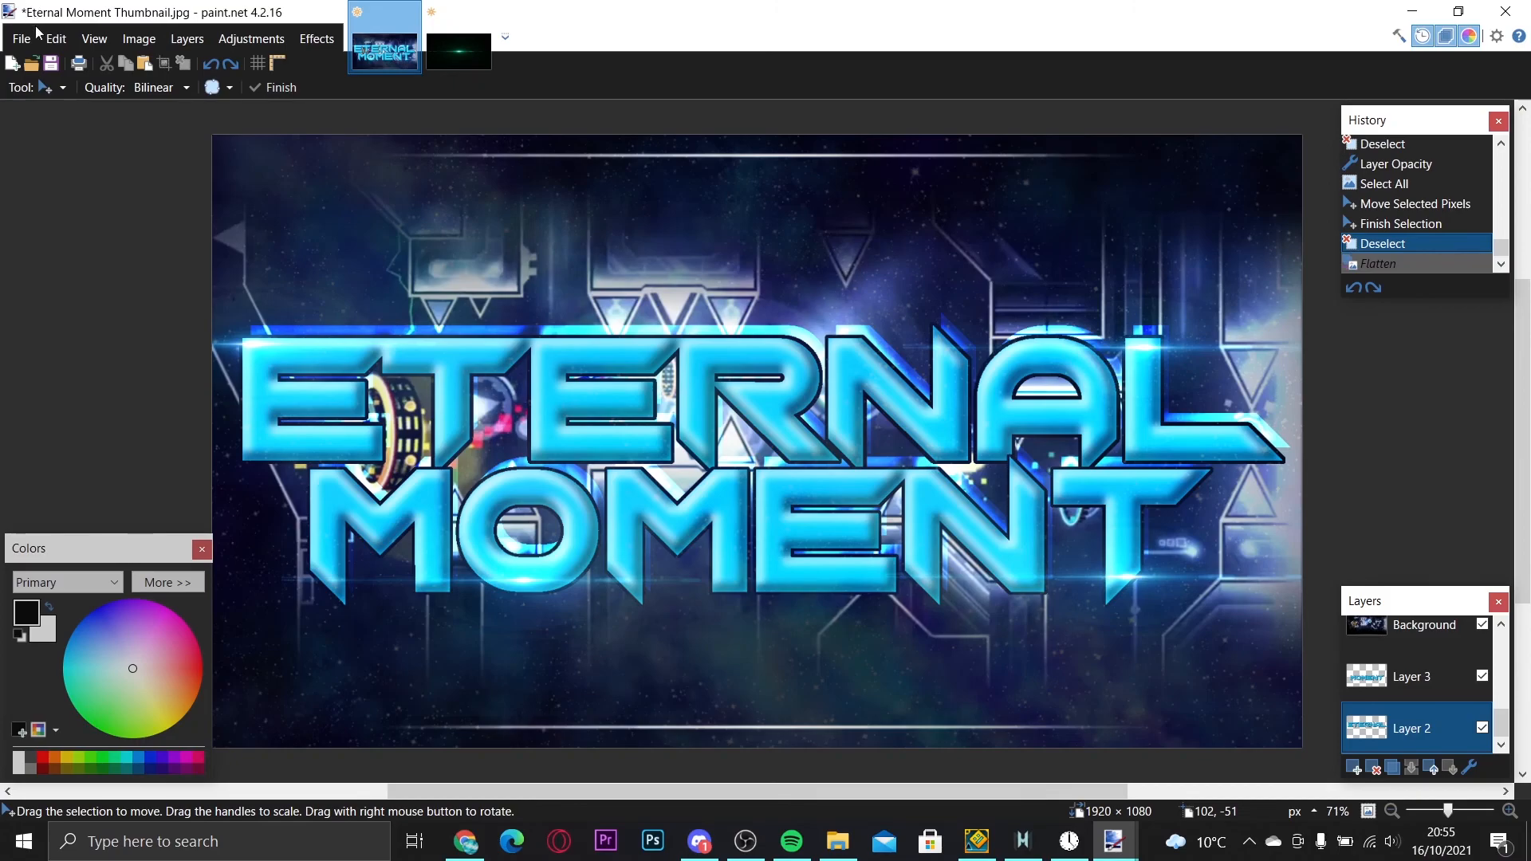
{"action": "left_click", "coordinate": [21, 38]}
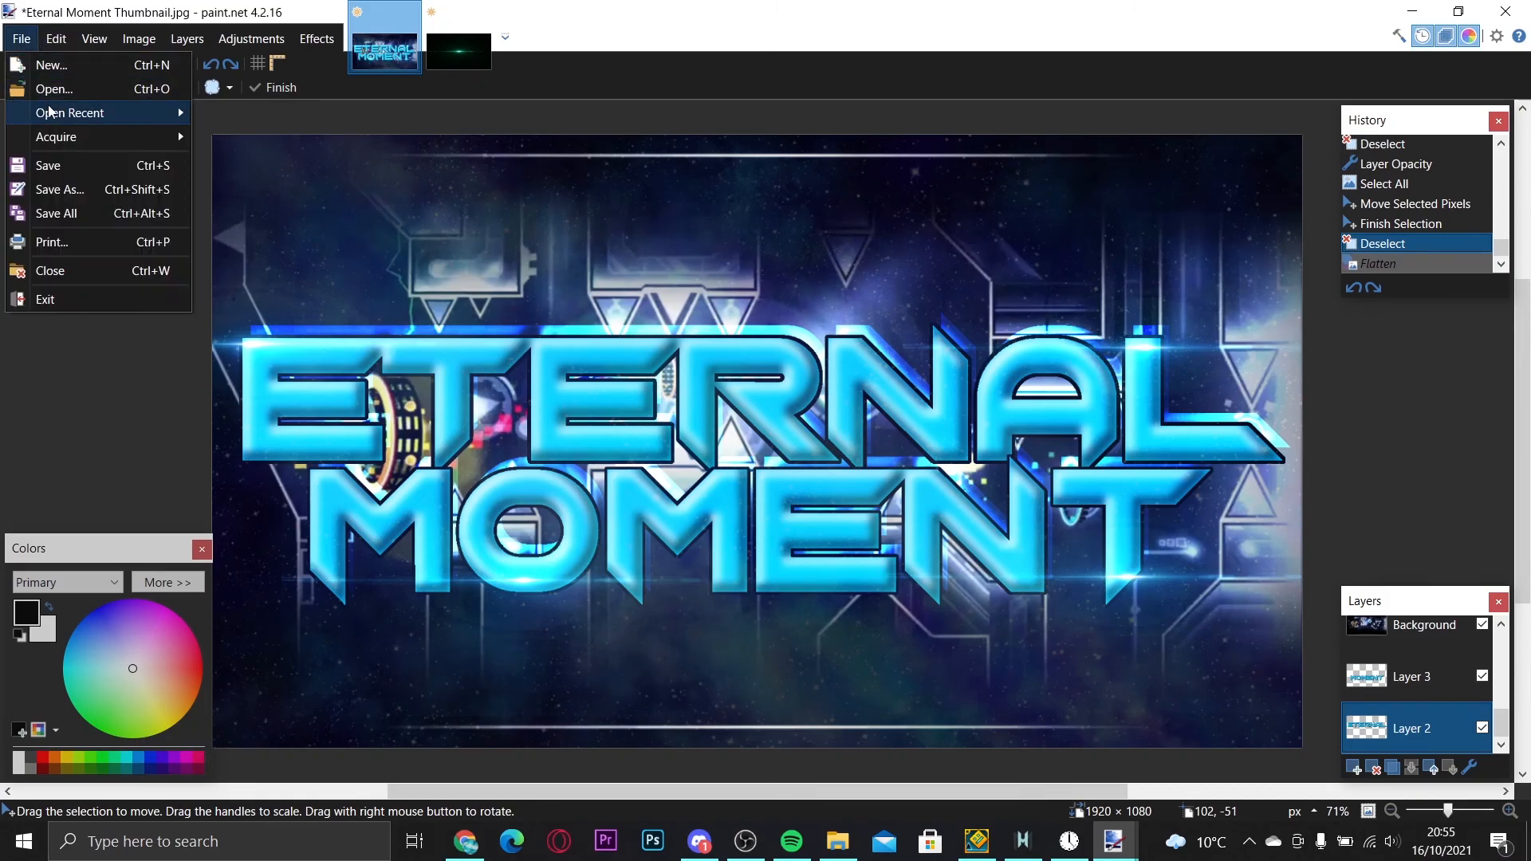
{"action": "left_click", "coordinate": [88, 190]}
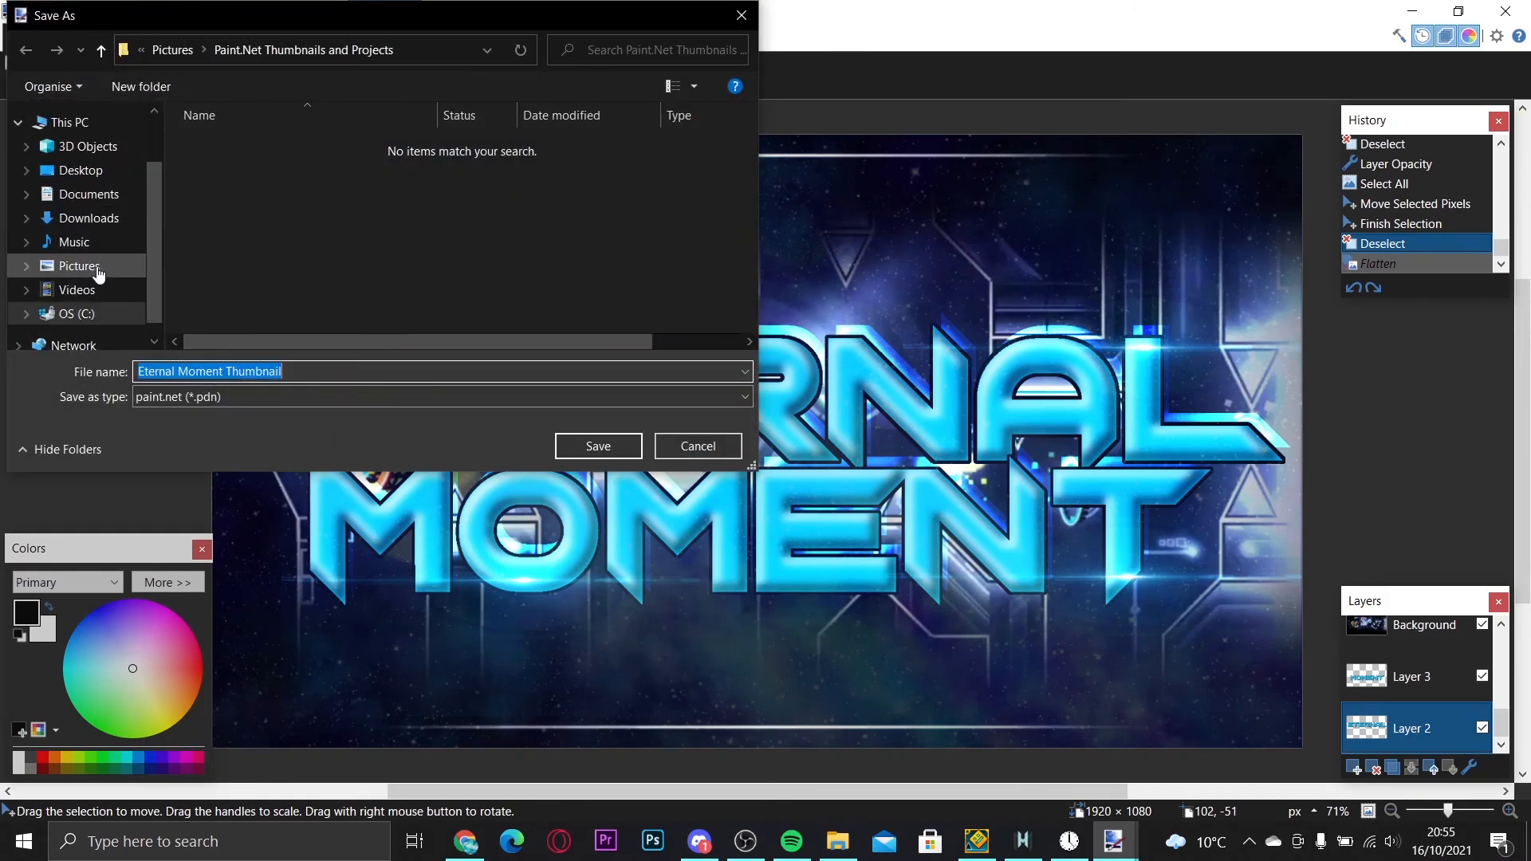
{"action": "left_click", "coordinate": [99, 274]}
{"action": "double_click", "coordinate": [459, 169]}
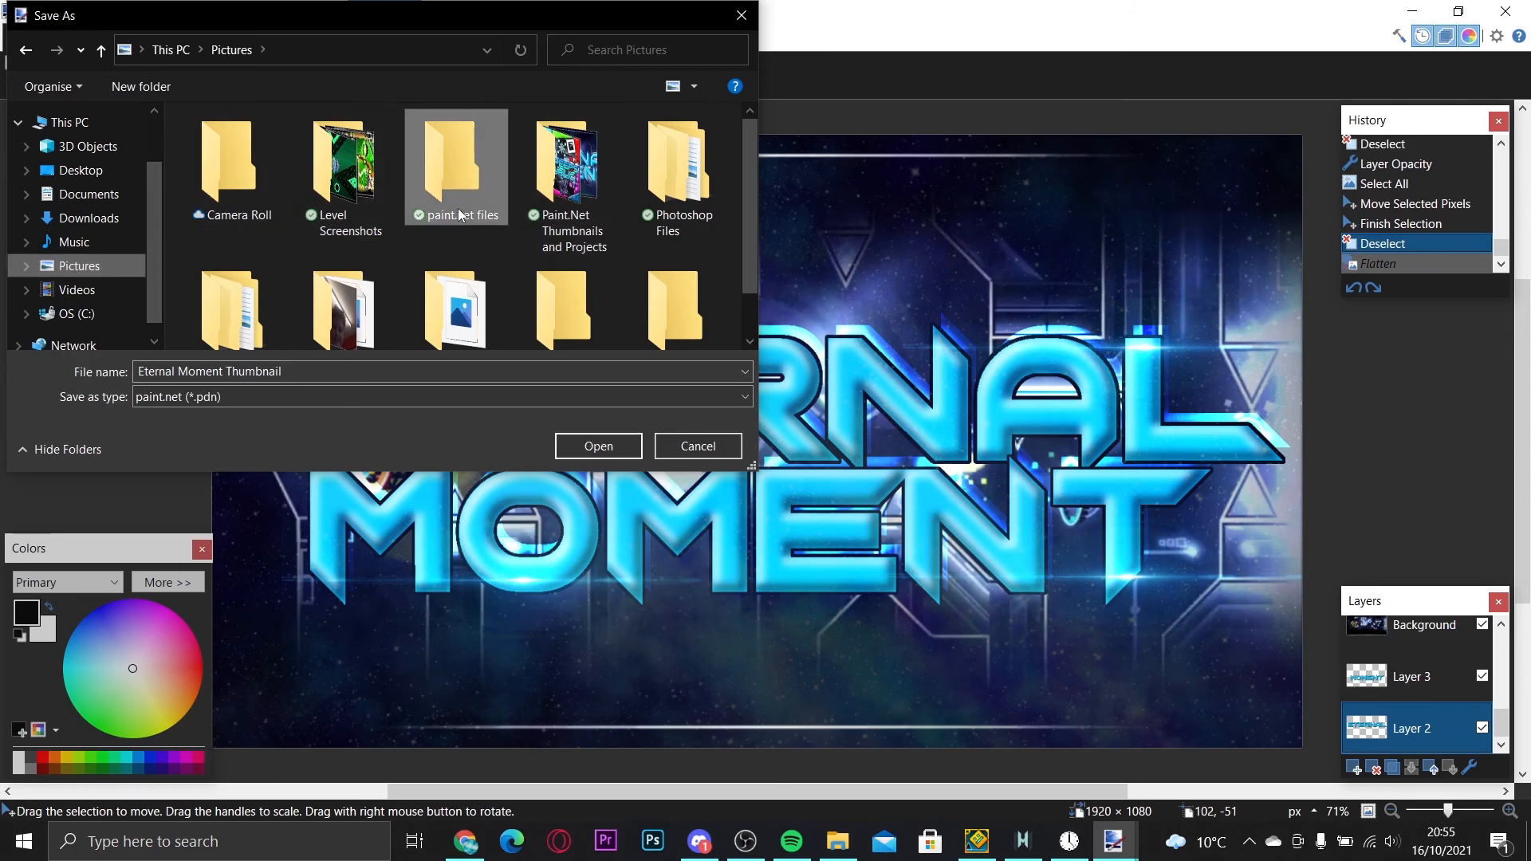
{"action": "left_click", "coordinate": [590, 444]}
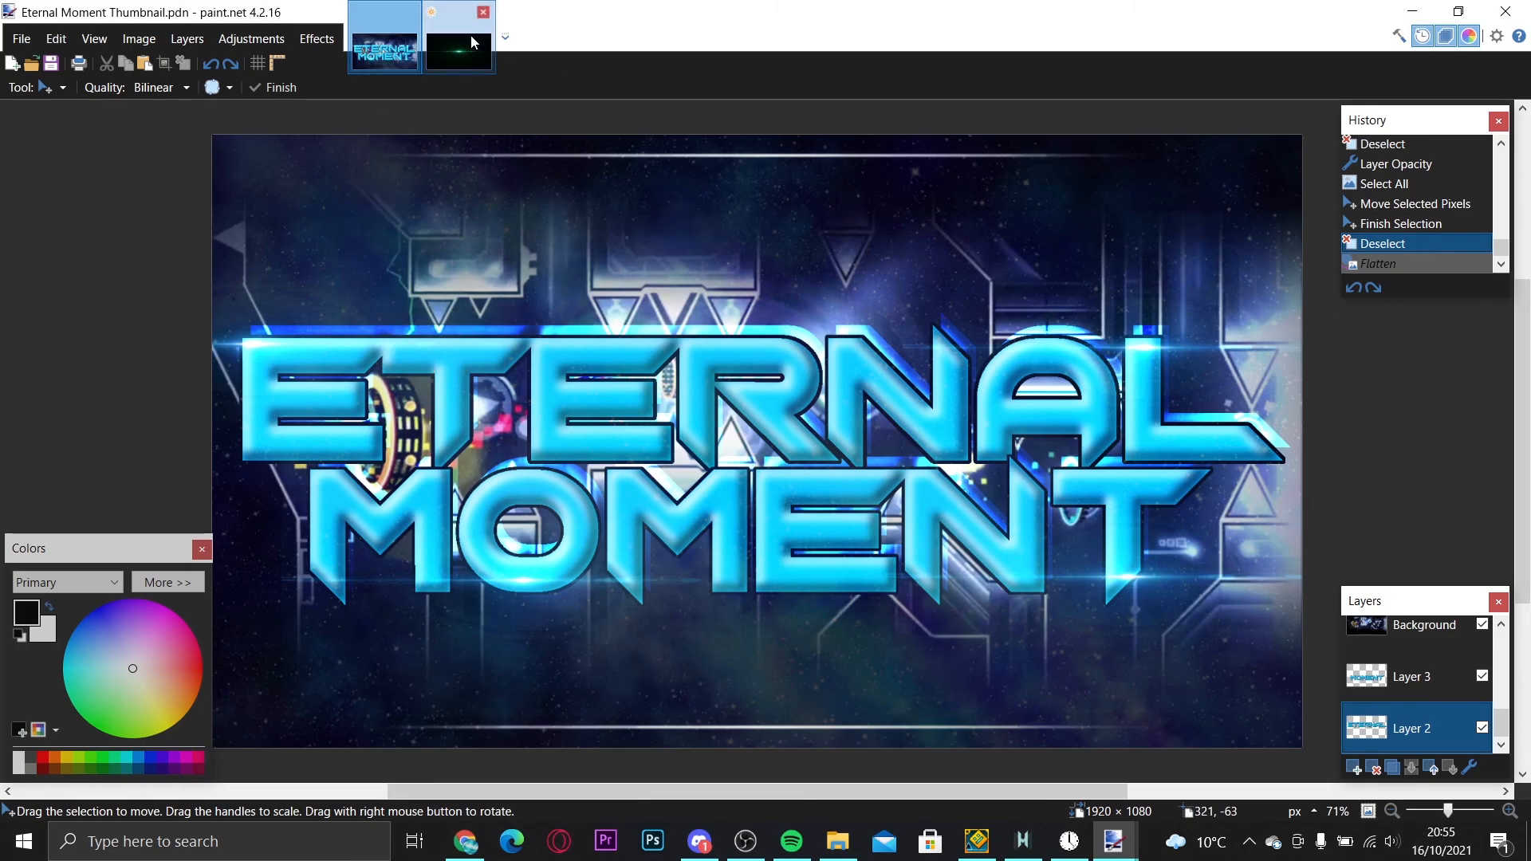
- Close the open green flare image without saving its changes
{"action": "left_click", "coordinate": [485, 13]}
{"action": "left_click", "coordinate": [657, 541]}
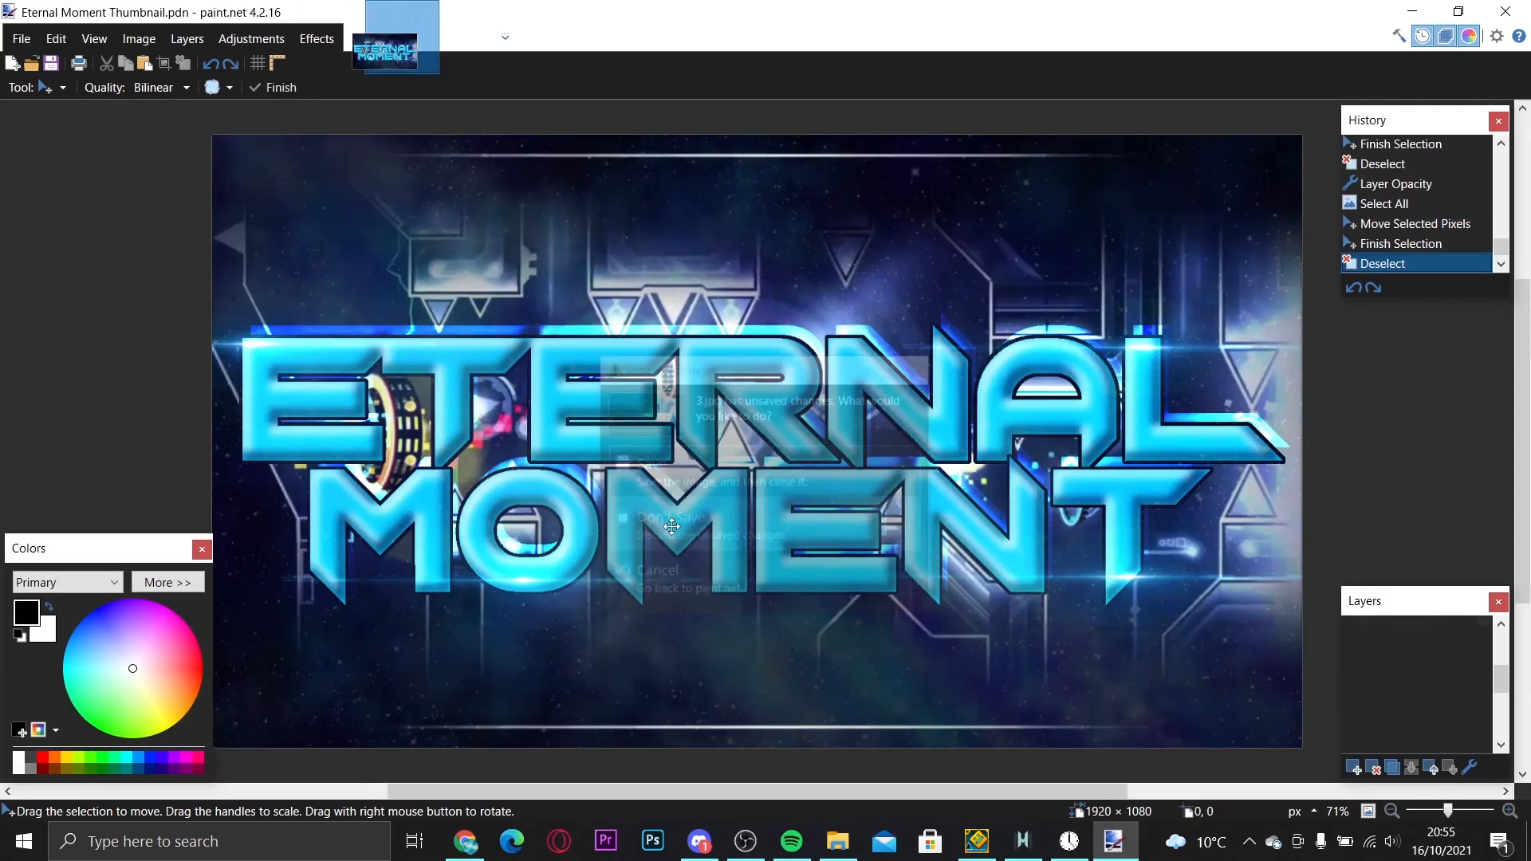